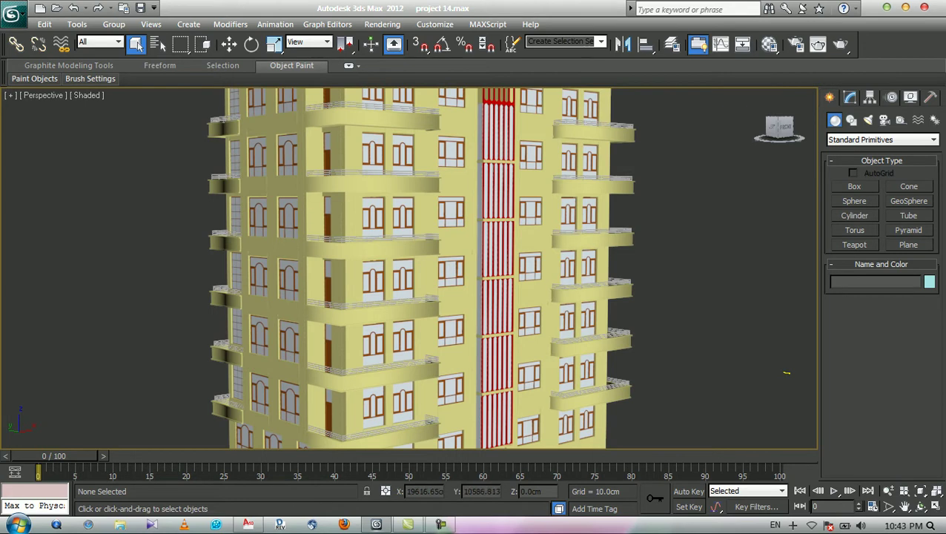
Examine the whole multi-storey building model, including its roof and front façade, in the perspective view.
key(ctrl+r)
alt+middle_drag(787, 372, 760, 308)
scroll(761, 308, down, 3)
scroll(410, 296, down, 3)
middle_drag(410, 297, 419, 276)
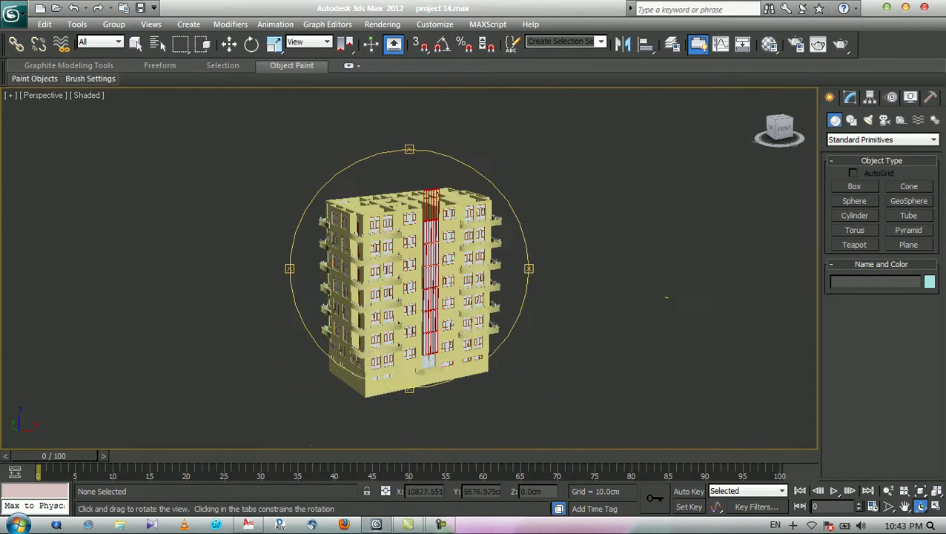
scroll(419, 276, up, 3)
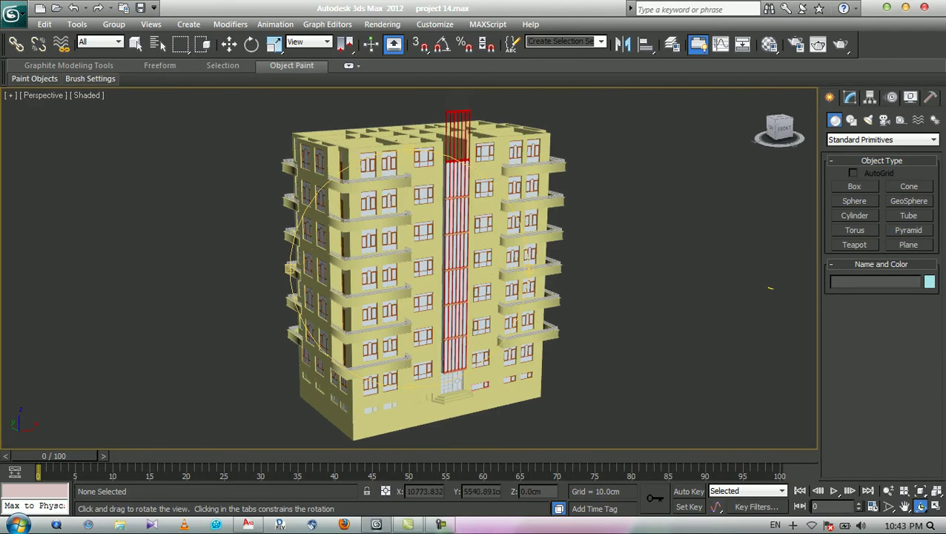
key(q)
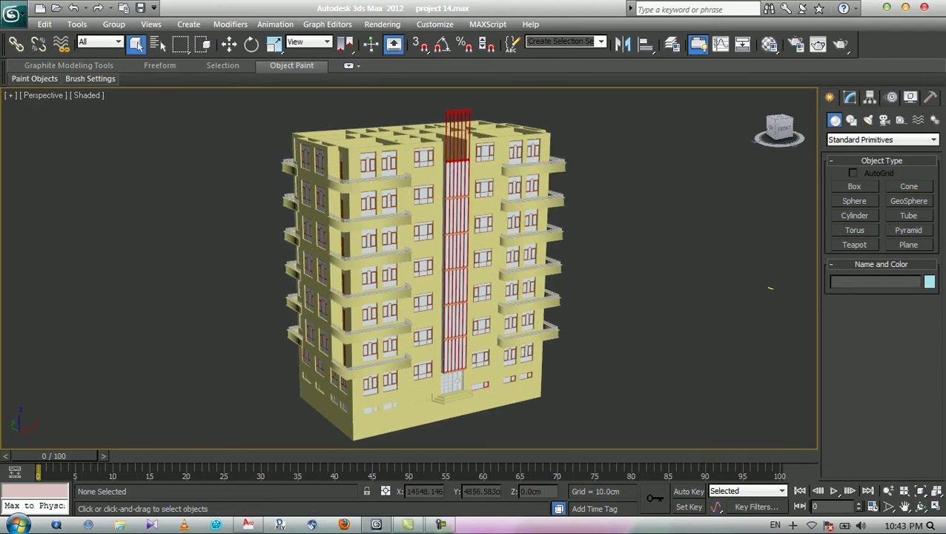
Switch to AutoCAD with NOOR.dwg and enlarge its window to fill the screen.
key(super+d)
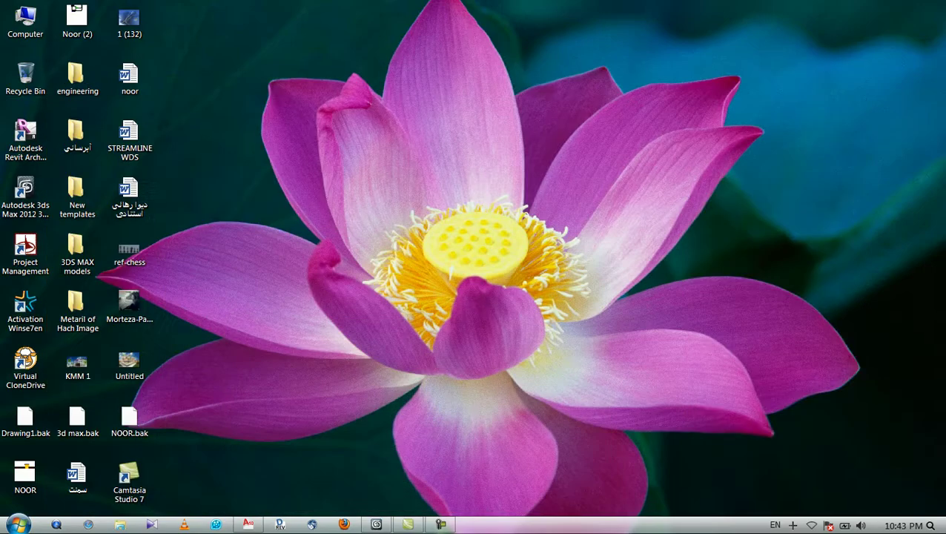
click(248, 524)
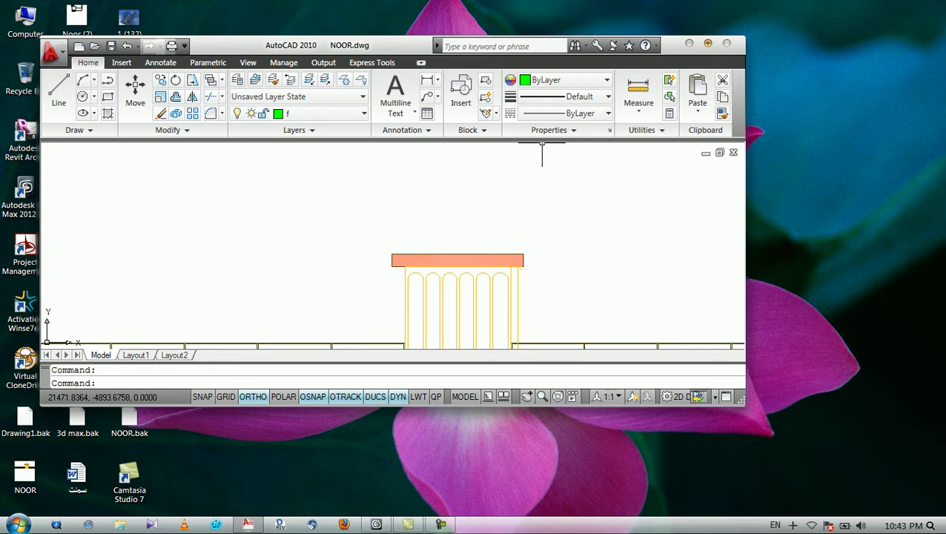
click(707, 43)
click(657, 174)
click(549, 194)
click(624, 182)
click(627, 180)
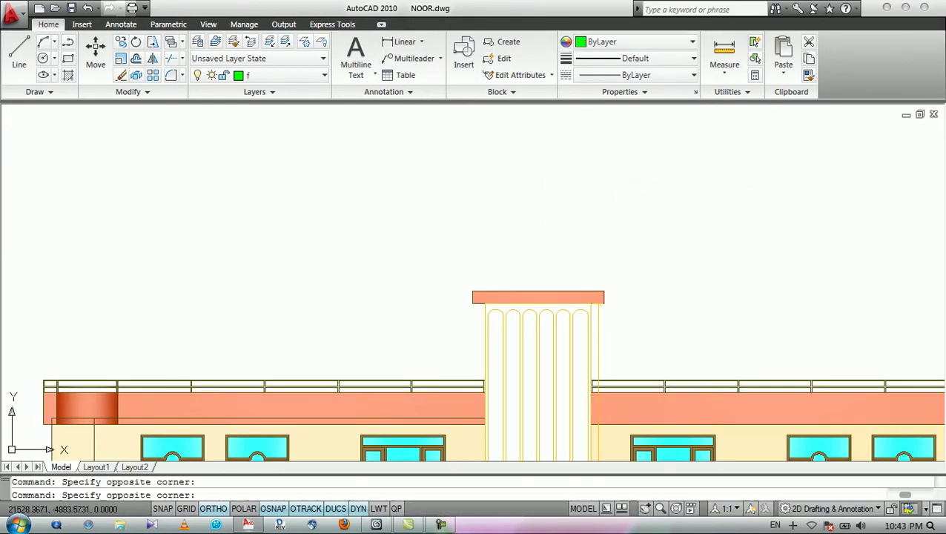
Find the row of floor plans in the drawing, starting from the front elevation.
scroll(668, 198, down, 5)
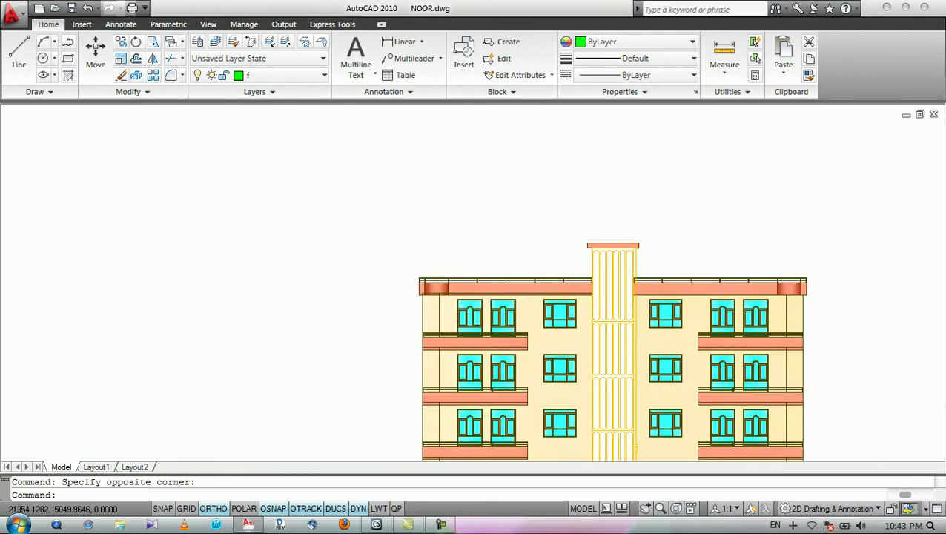
scroll(466, 242, down, 2)
scroll(474, 250, down, 3)
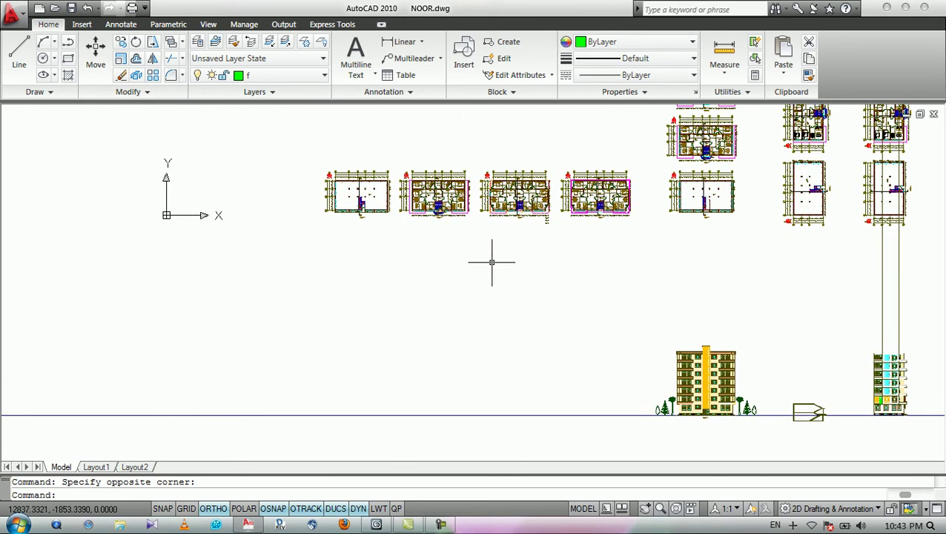
scroll(407, 169, up, 3)
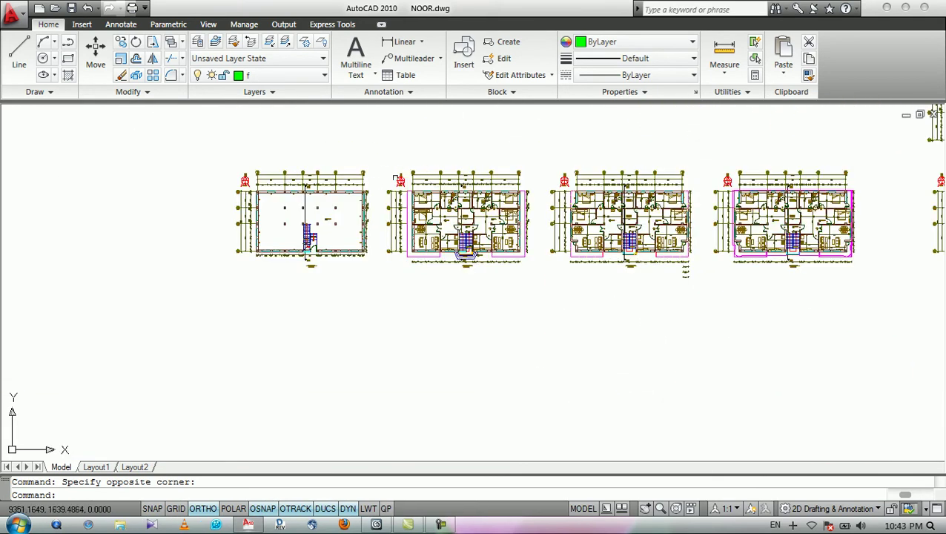
scroll(392, 180, up, 2)
scroll(283, 237, up, 1)
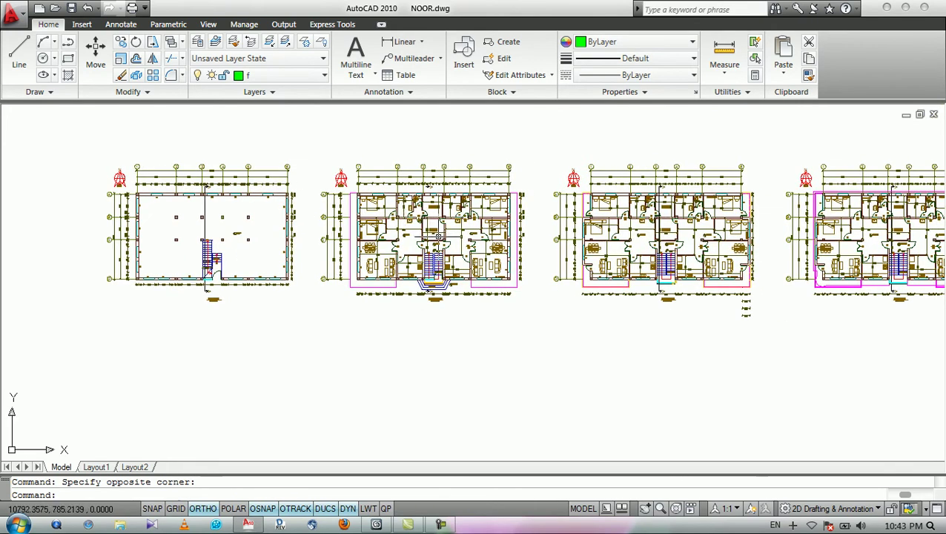
scroll(439, 235, up, 1)
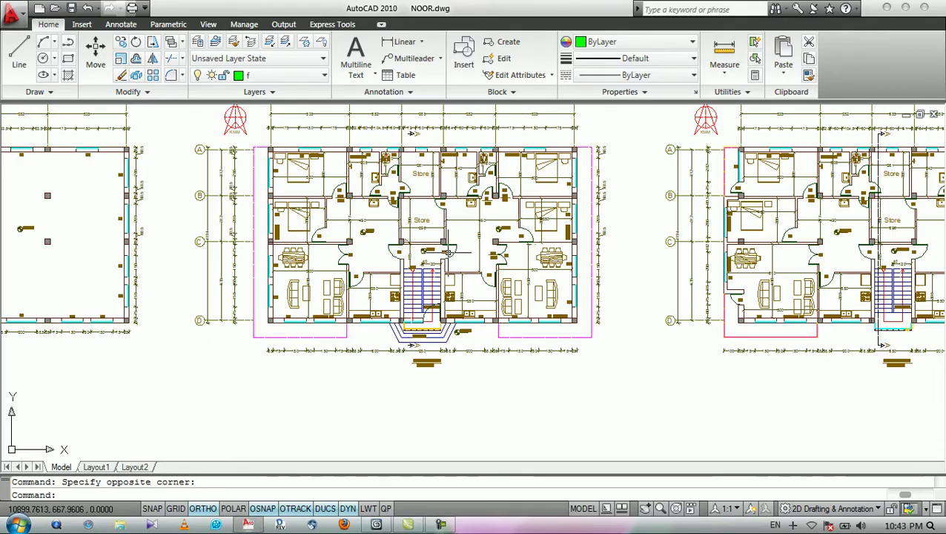
Look over the ground floor plan and the following plans up to the Sixth Floor Plan.
scroll(431, 340, up, 4)
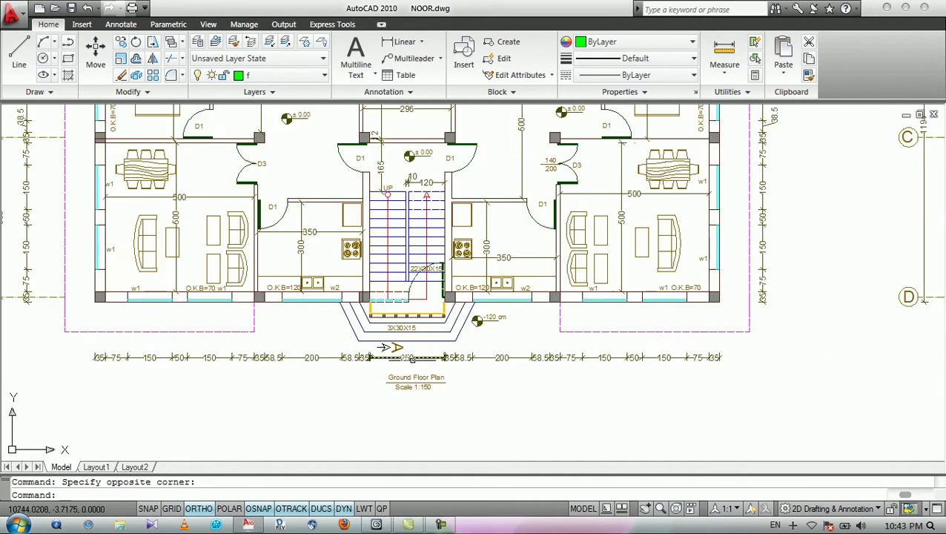
scroll(295, 382, down, 8)
scroll(645, 335, up, 3)
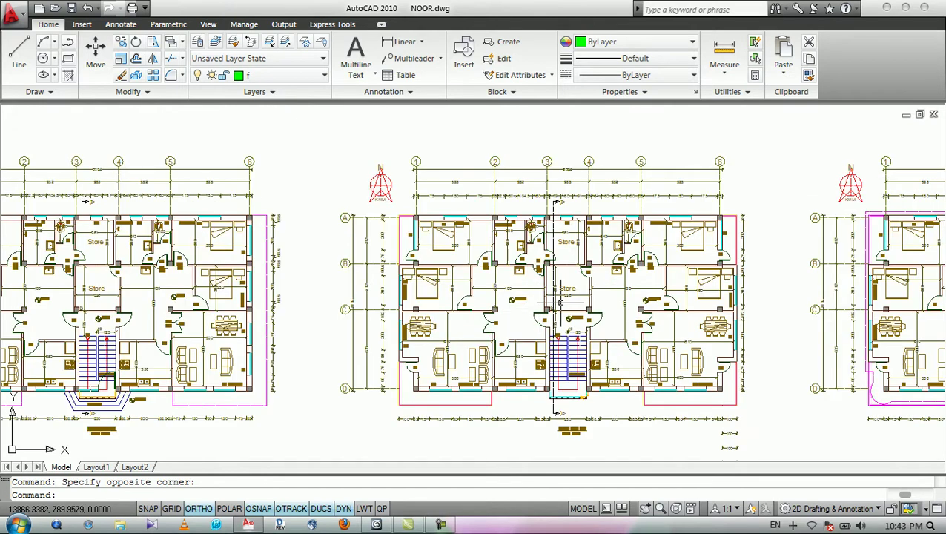
middle_drag(443, 277, 180, 275)
middle_drag(638, 304, 400, 295)
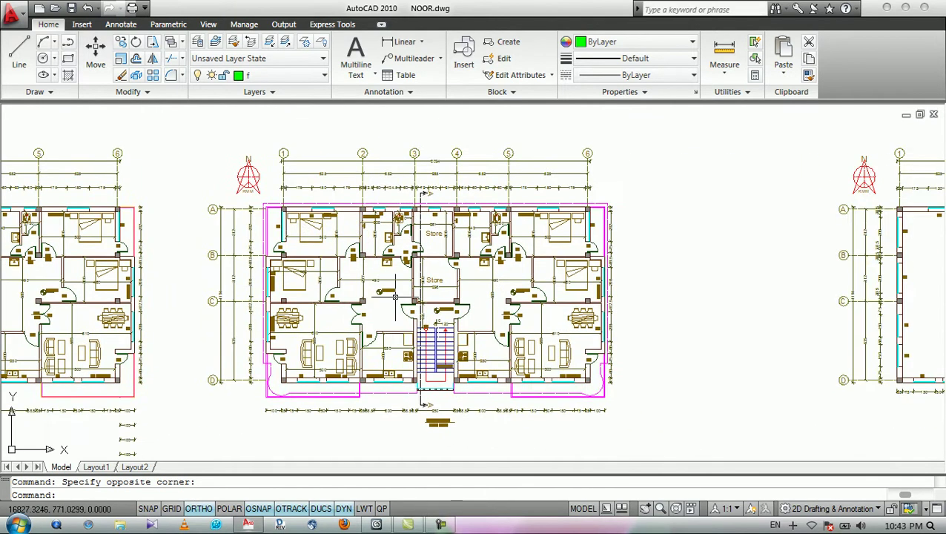
Examine the dashed cantilever outline around the Sixth Floor Plan, including its rounded balcony corner.
scroll(566, 409, up, 3)
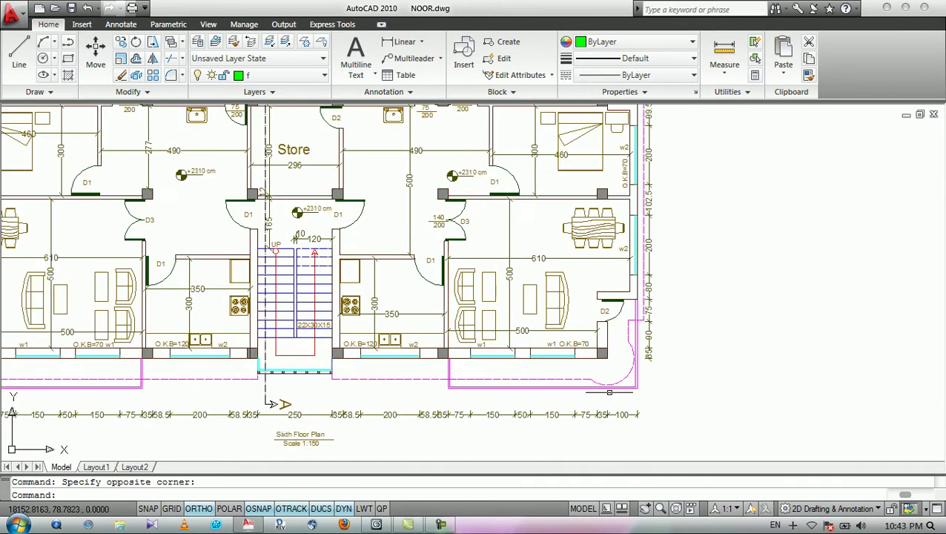
scroll(630, 378, up, 2)
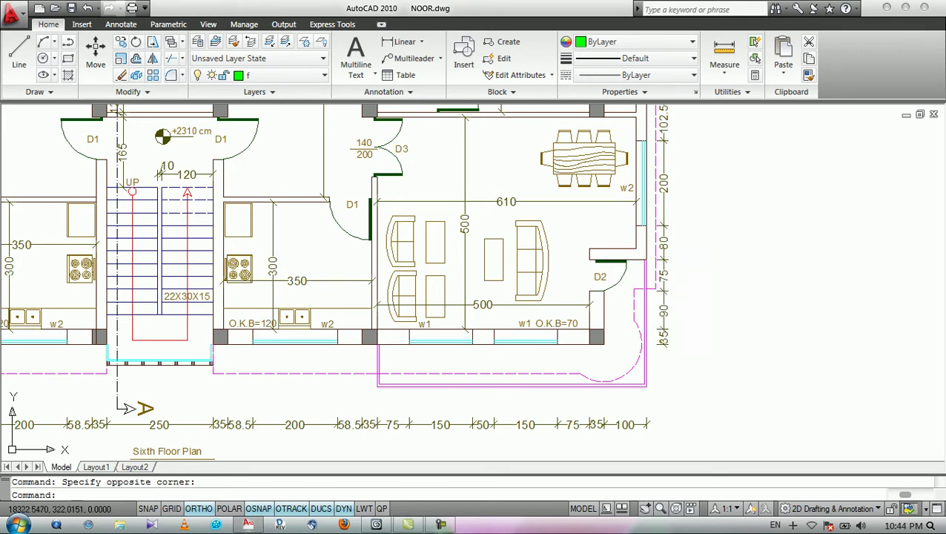
scroll(699, 290, down, 6)
middle_drag(635, 277, 636, 306)
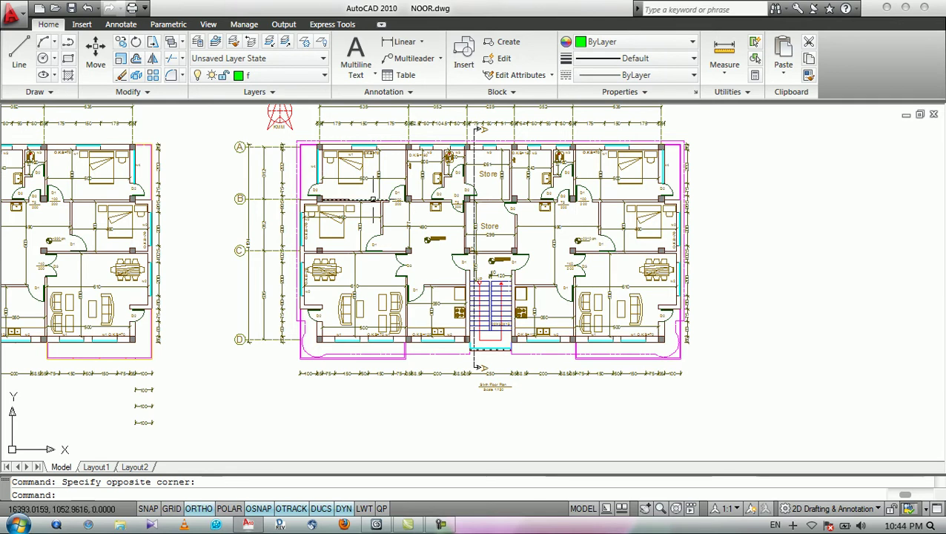
scroll(314, 135, up, 3)
scroll(311, 135, up, 1)
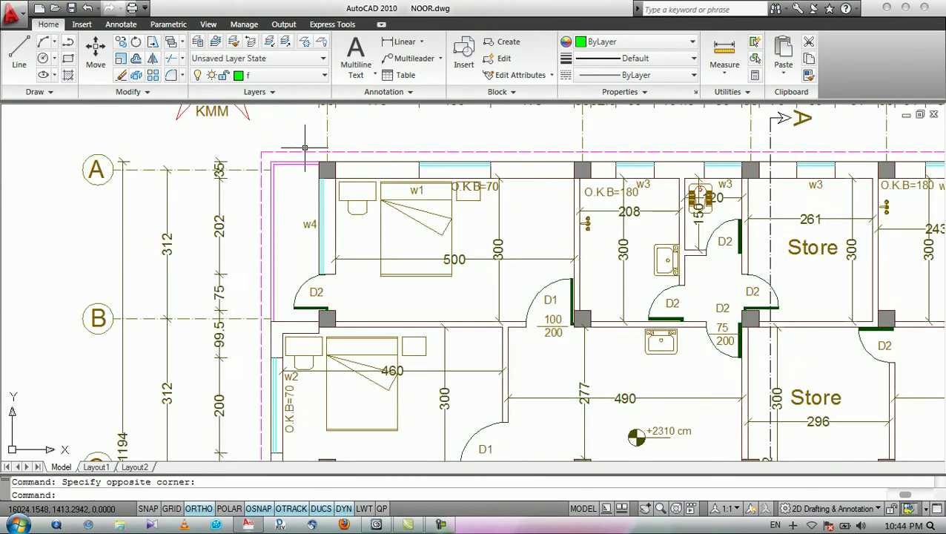
scroll(311, 141, down, 5)
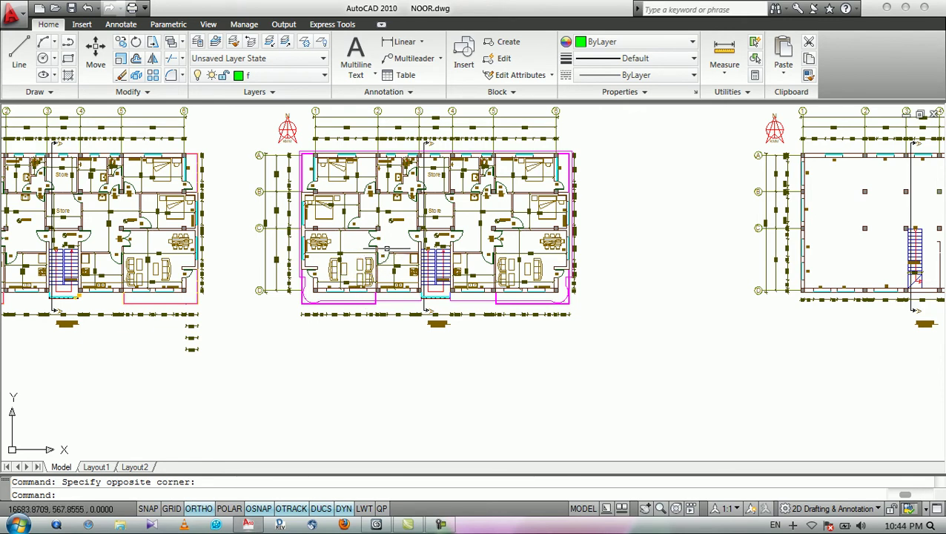
scroll(340, 169, up, 3)
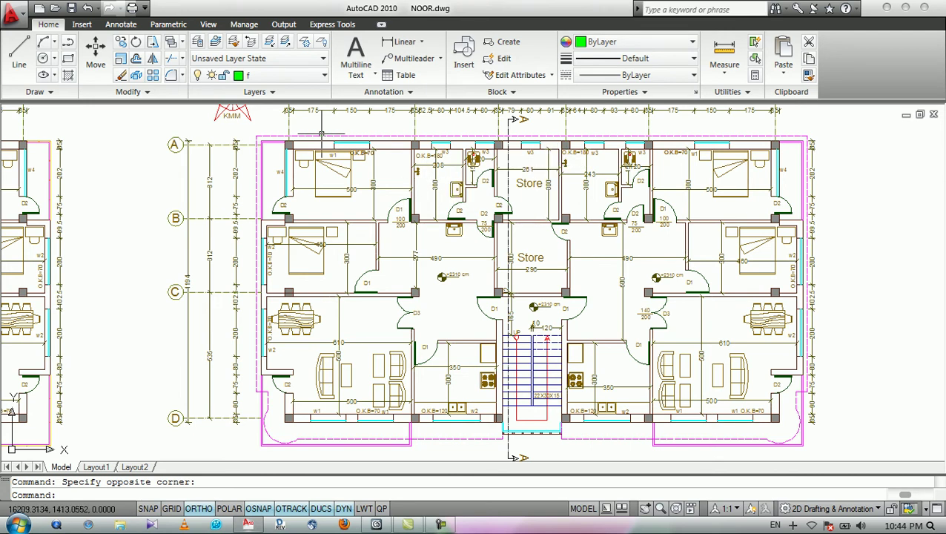
scroll(326, 137, up, 4)
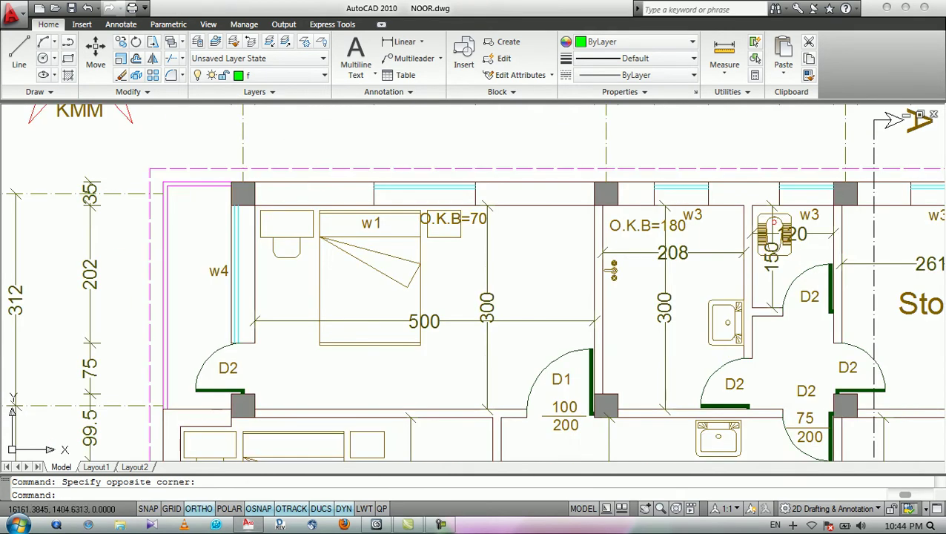
Trace the Sixth Floor Plan's dashed cantilever outline by selecting its segments from the upper edge to the staircase, and clear the selection.
click(305, 169)
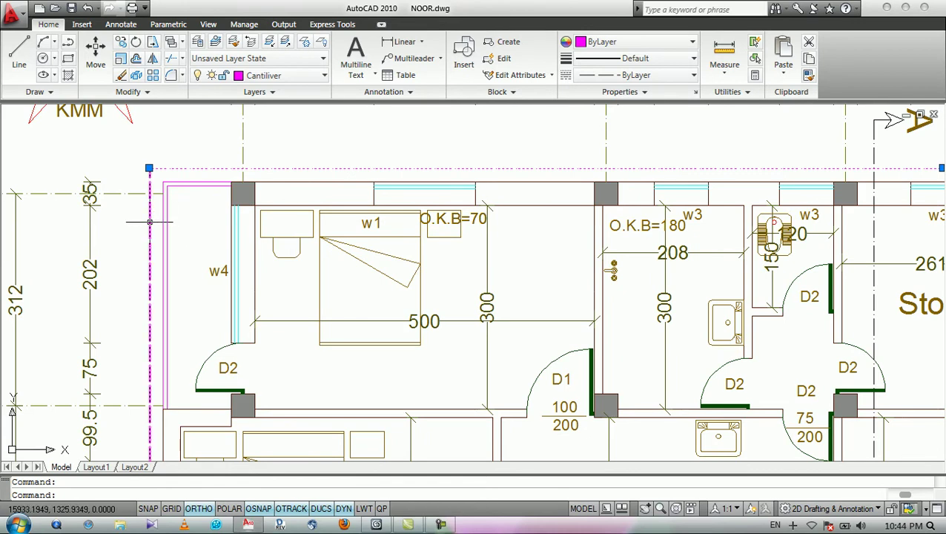
scroll(264, 160, down, 3)
scroll(208, 339, up, 7)
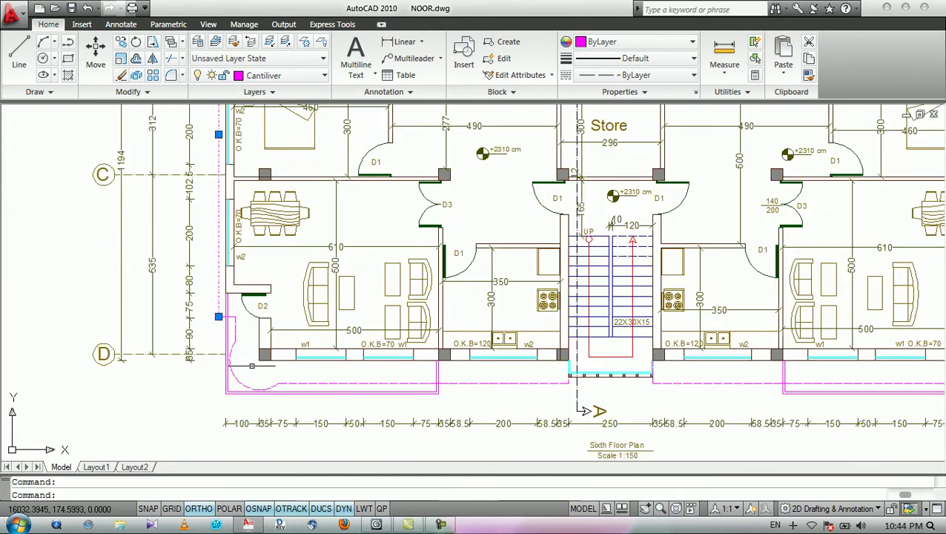
click(247, 268)
click(235, 282)
click(289, 286)
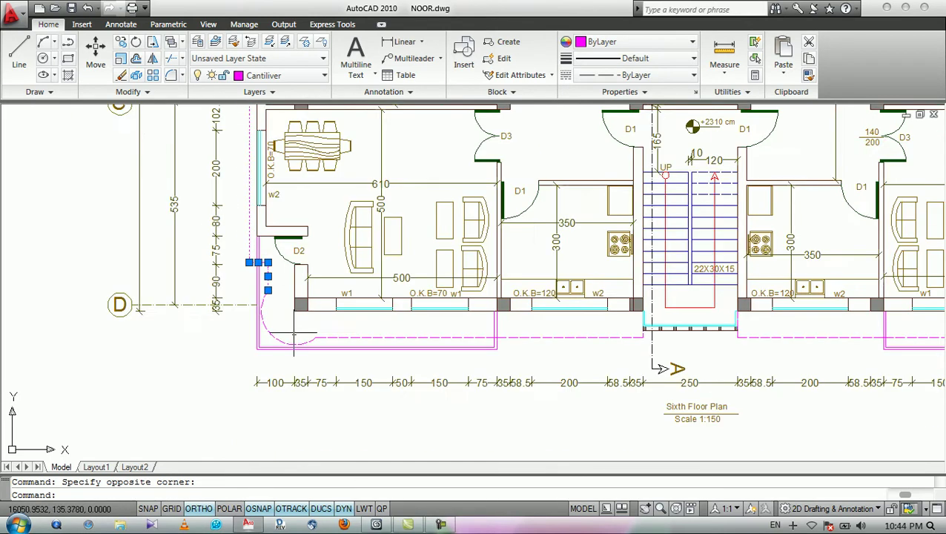
scroll(252, 345, down, 5)
scroll(230, 346, up, 4)
click(231, 344)
click(379, 336)
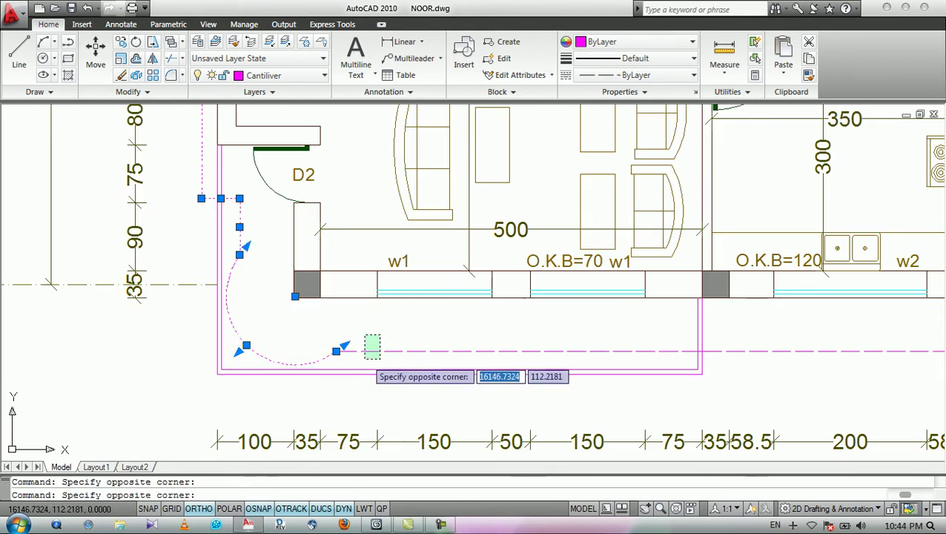
click(364, 357)
scroll(240, 303, down, 5)
scroll(466, 334, up, 3)
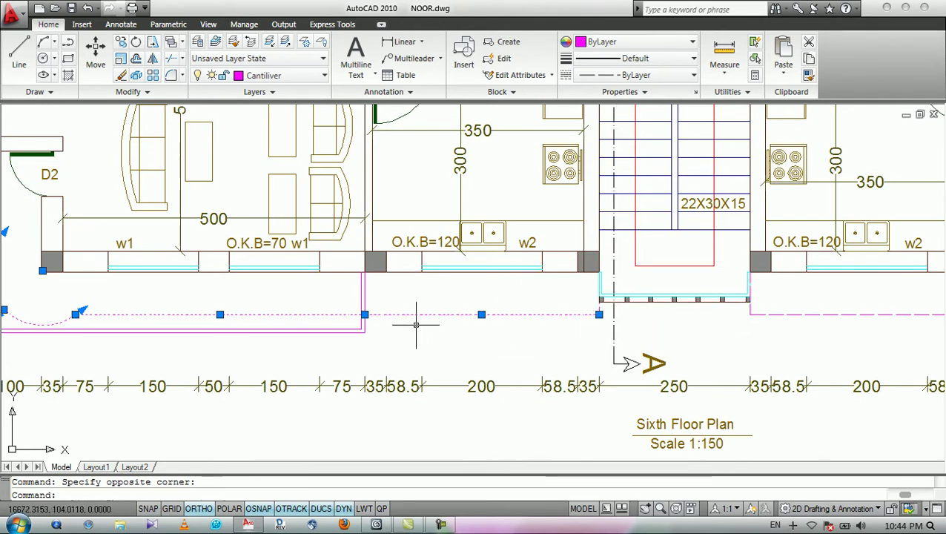
key(Escape)
Draw a three-segment line around the Sixth Floor Plan's staircase, from the left dashed outline's end up, across the top stair edge and down the right side.
scroll(444, 326, down, 5)
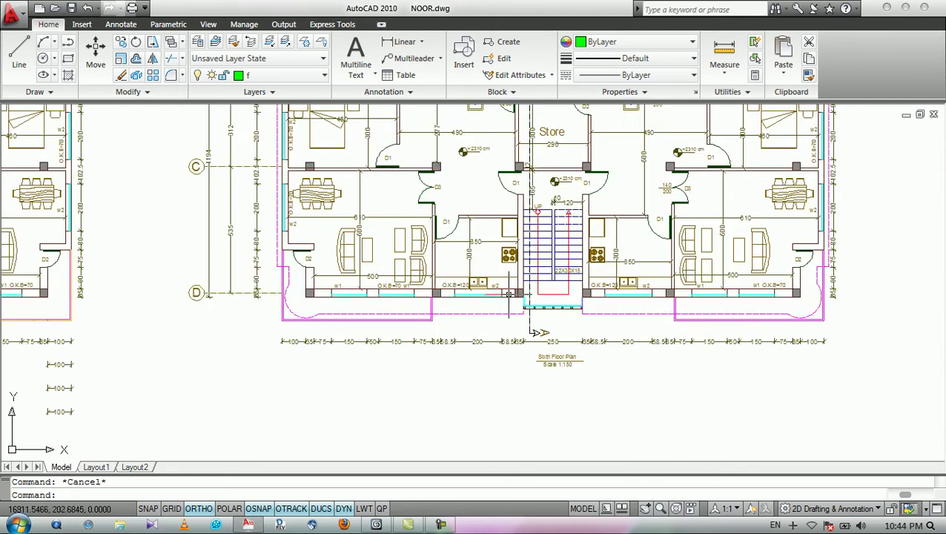
scroll(476, 332, up, 4)
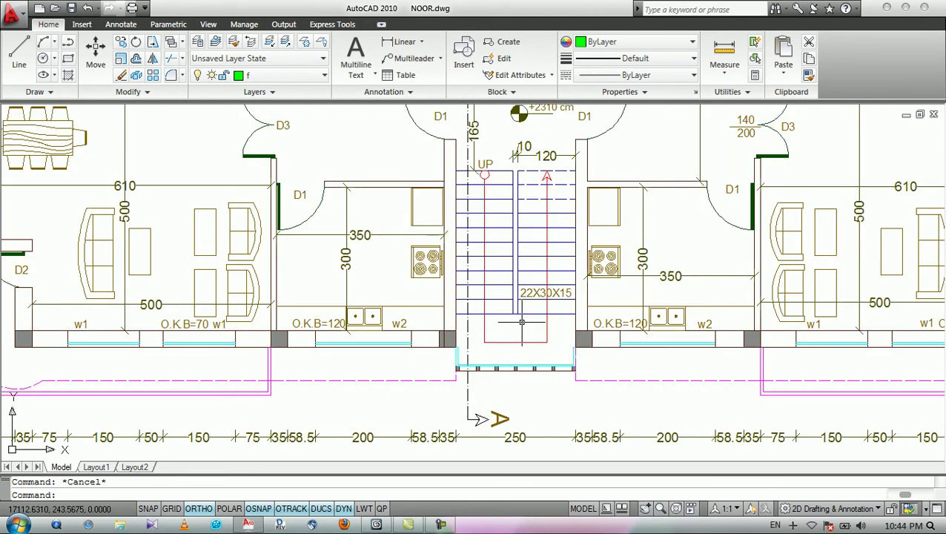
text(l)
key(Return)
scroll(450, 378, up, 2)
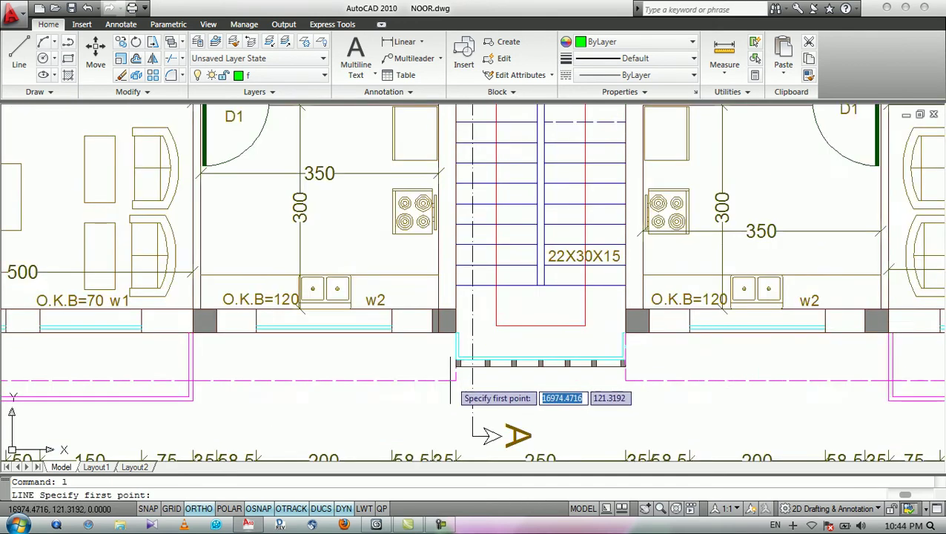
scroll(450, 380, up, 2)
click(452, 379)
scroll(452, 378, down, 5)
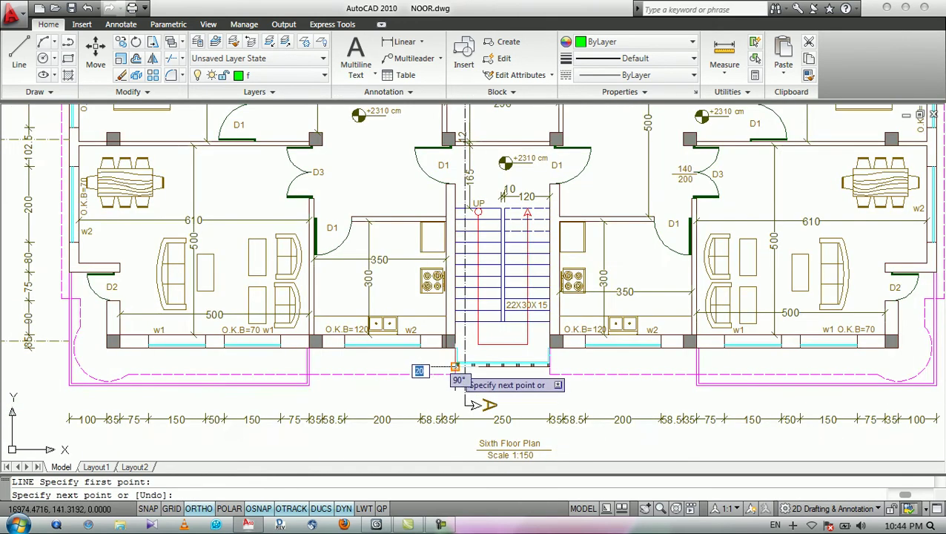
scroll(450, 223, up, 4)
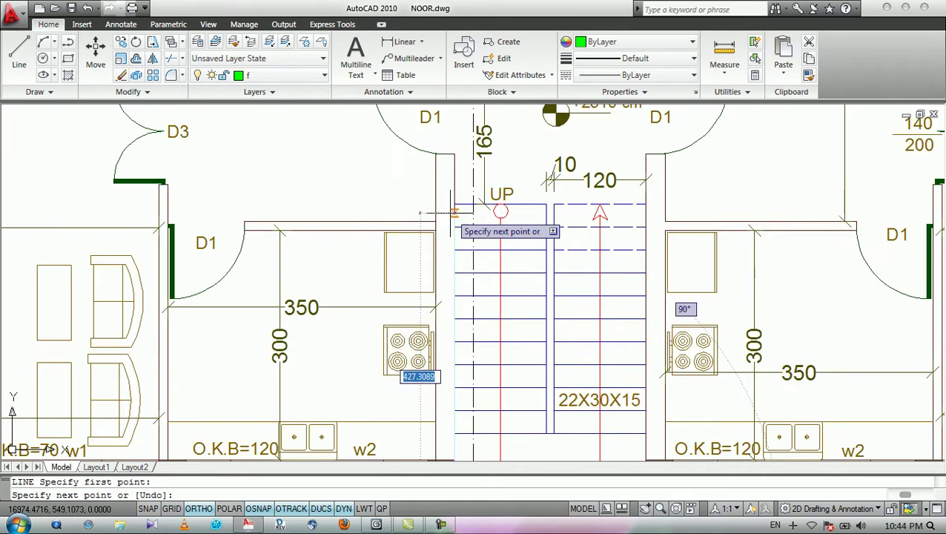
click(453, 204)
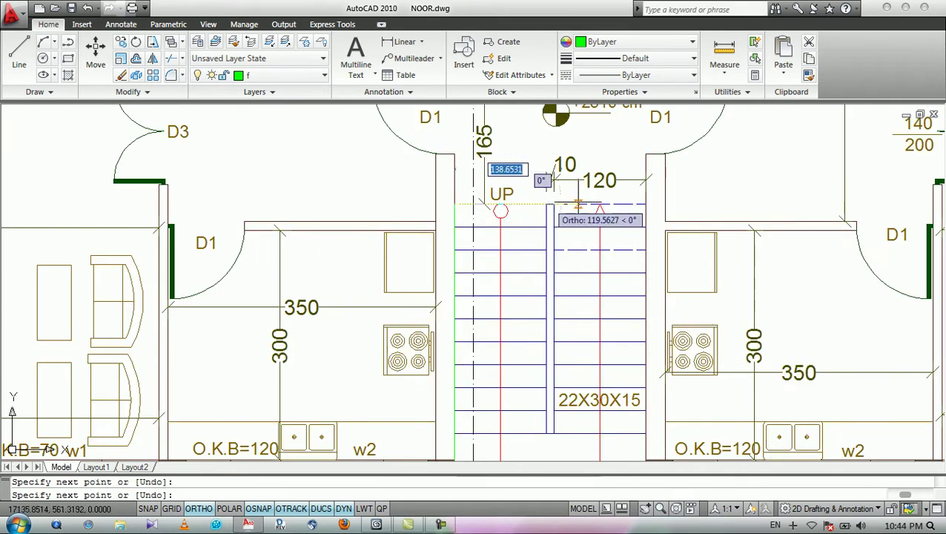
click(645, 203)
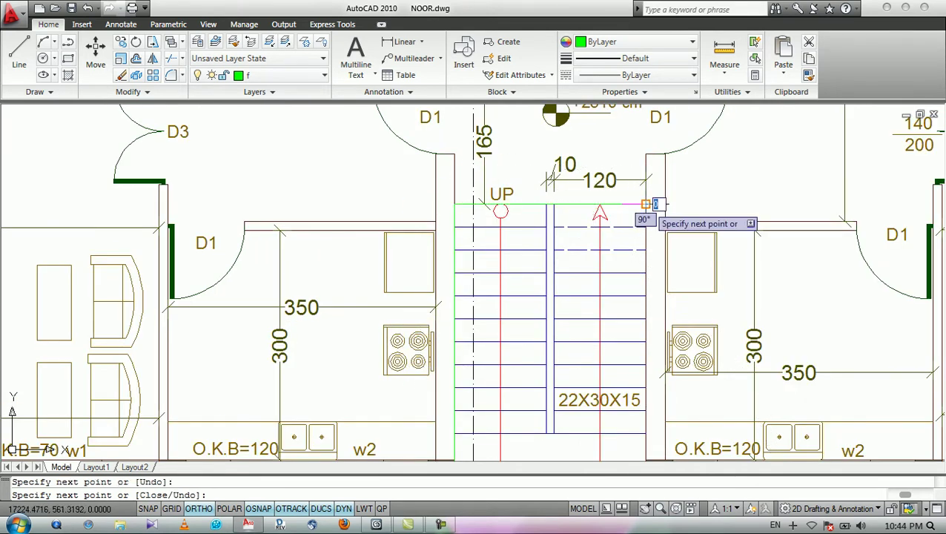
scroll(646, 204, down, 2)
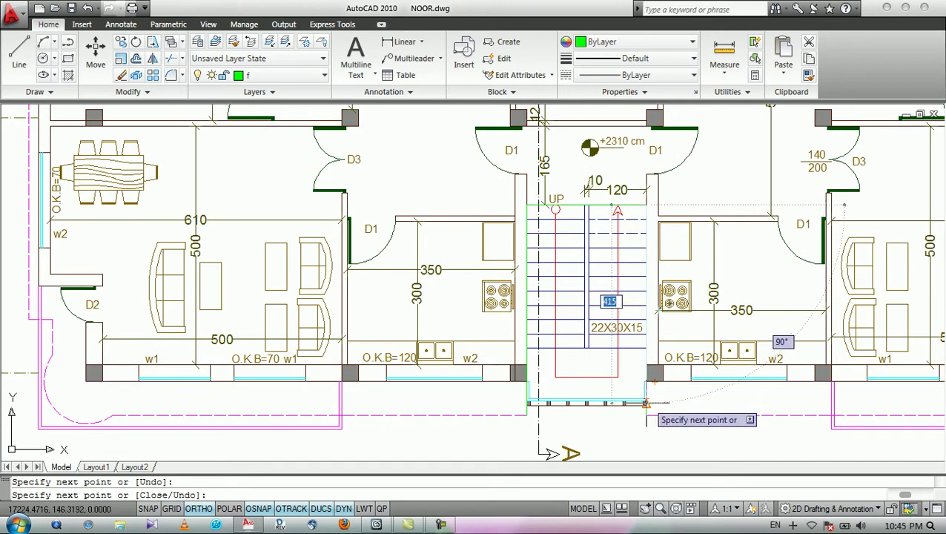
click(645, 403)
key(Return)
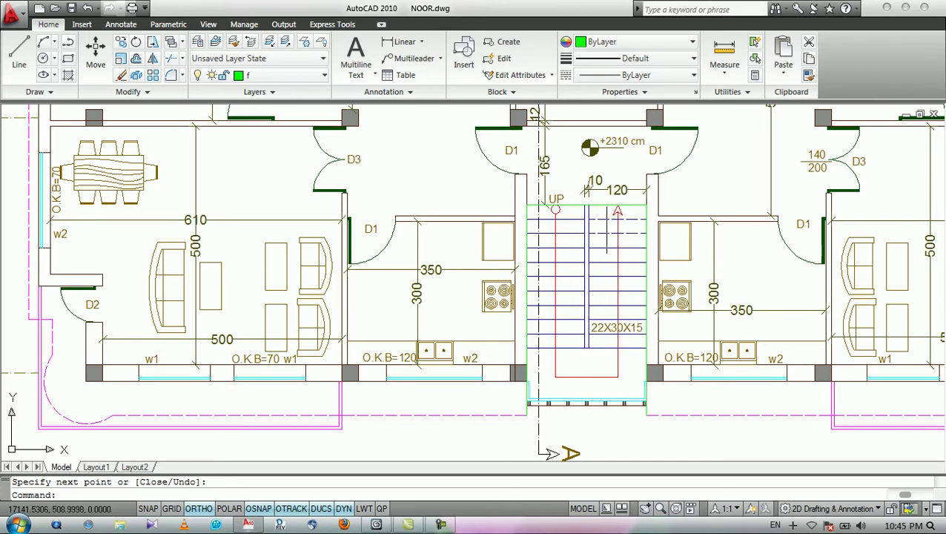
Select the green lines around the Sixth Floor Plan's staircase and the dashed outline segment just left of it.
scroll(610, 233, up, 2)
click(608, 195)
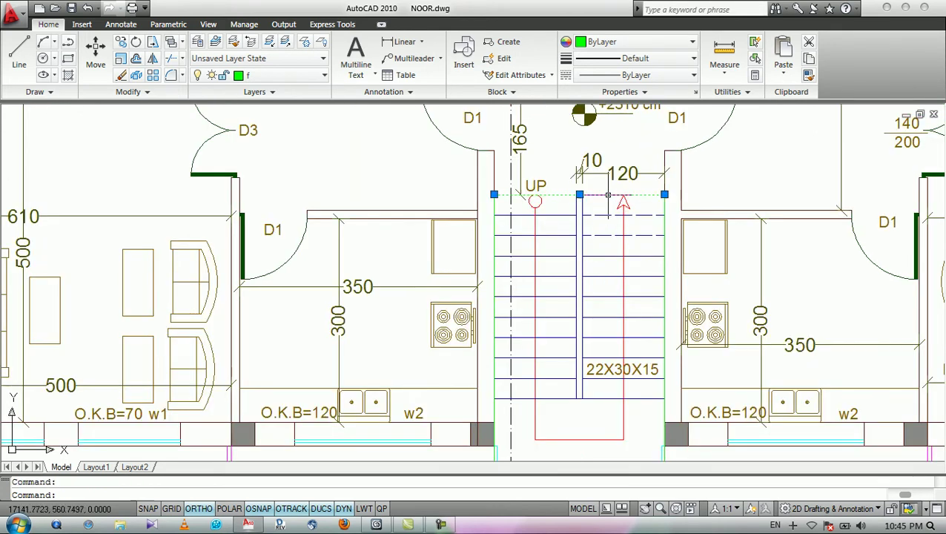
click(664, 223)
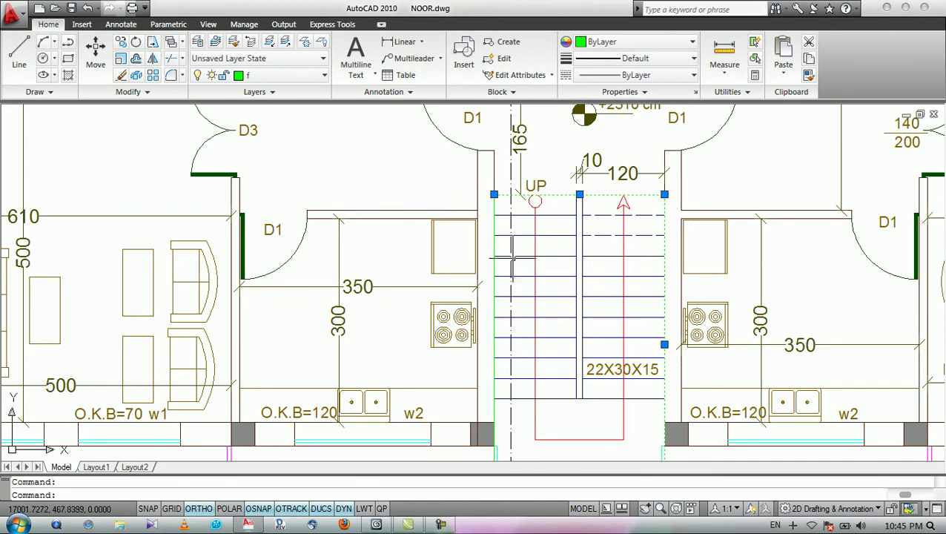
scroll(497, 246, down, 5)
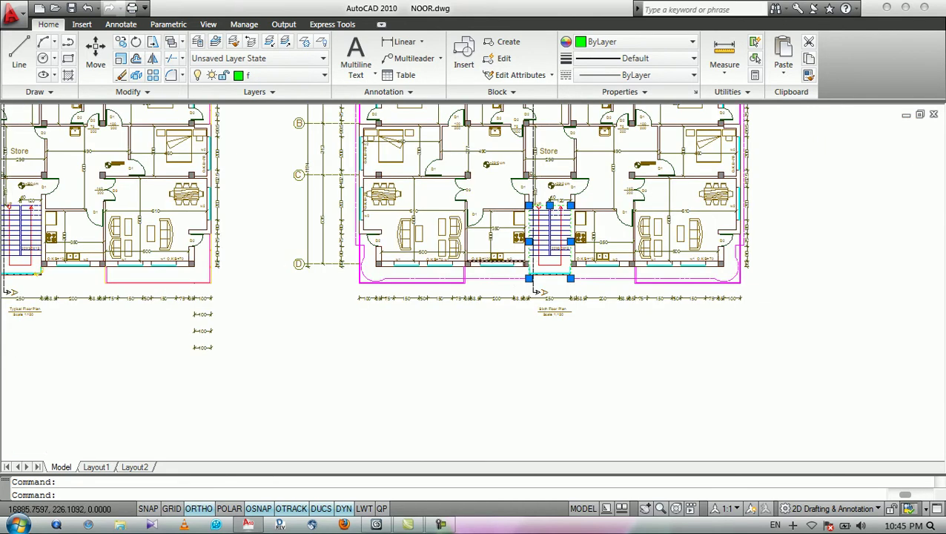
scroll(508, 290, up, 4)
click(508, 291)
scroll(492, 311, down, 3)
scroll(429, 295, up, 4)
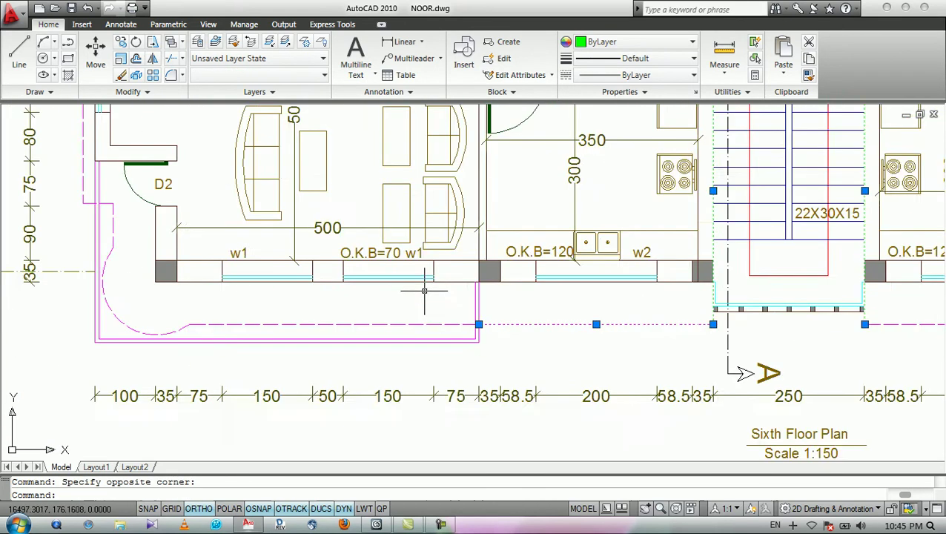
Add the rounded corner segments at the plan's lower-left balcony and the dashed line beneath that balcony to the selection.
click(93, 300)
scroll(279, 289, up, 2)
scroll(279, 289, up, 1)
click(316, 220)
click(298, 269)
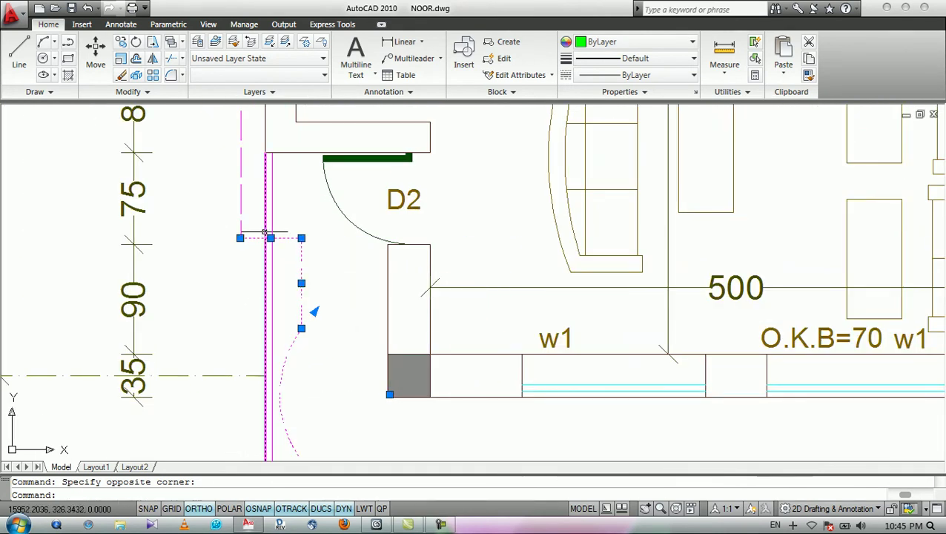
scroll(303, 245, down, 4)
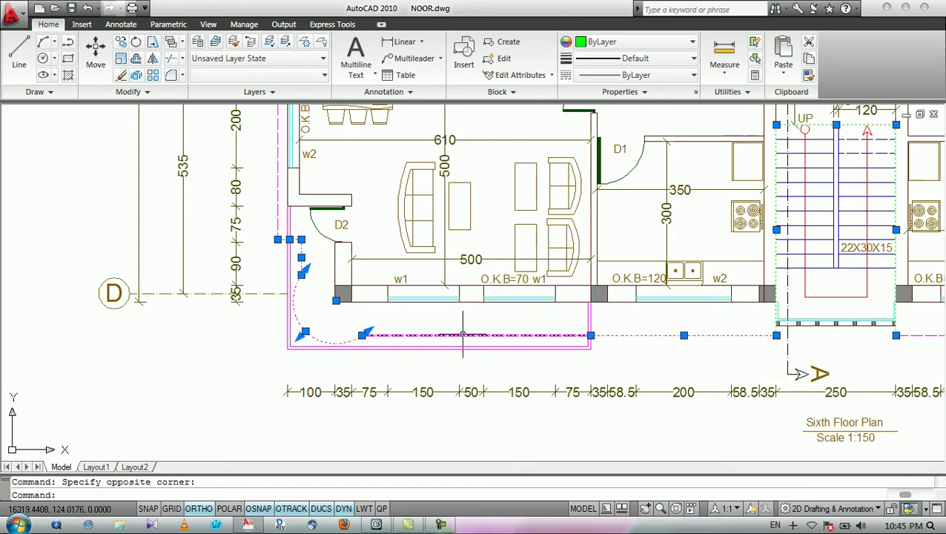
click(498, 327)
click(484, 338)
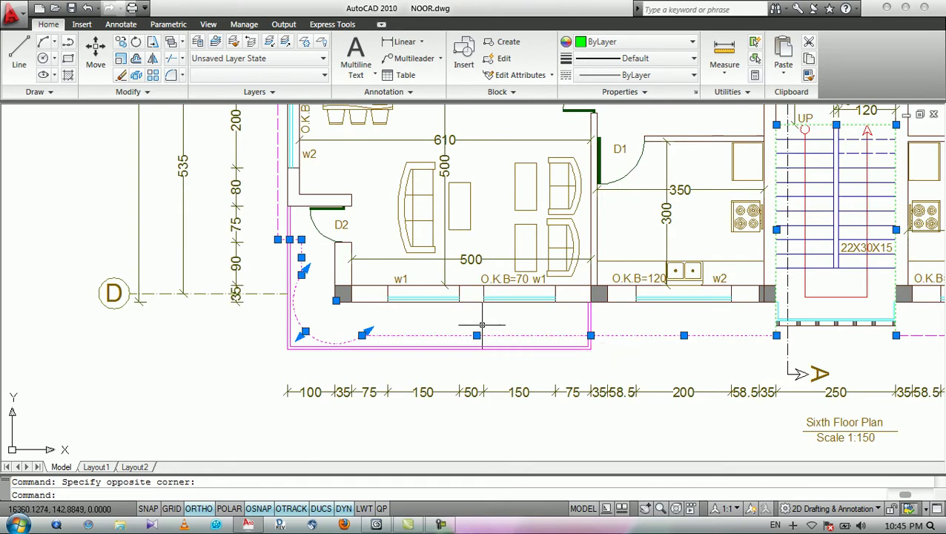
Add the long dashed cantilever lines on the plan's left, upper and right sides to the selection.
scroll(481, 324, down, 3)
scroll(326, 256, up, 4)
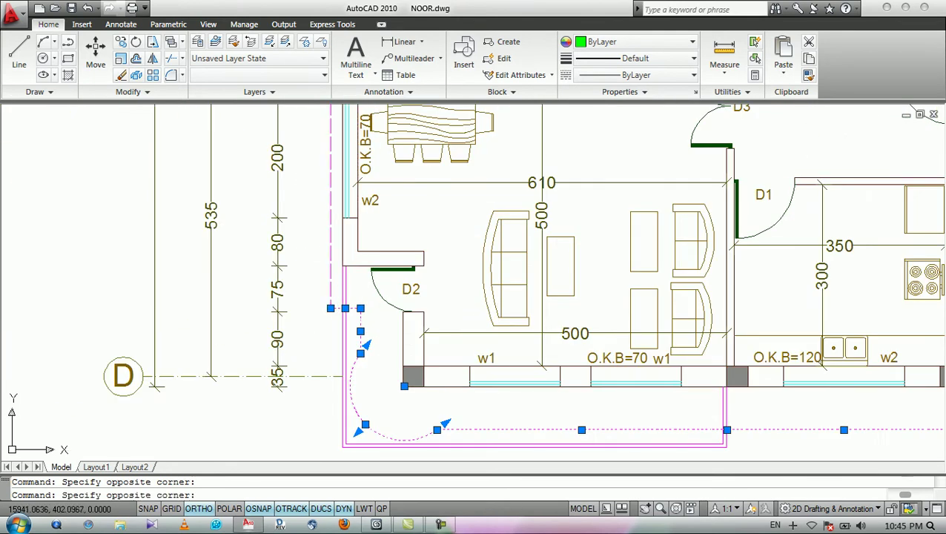
scroll(336, 310, down, 5)
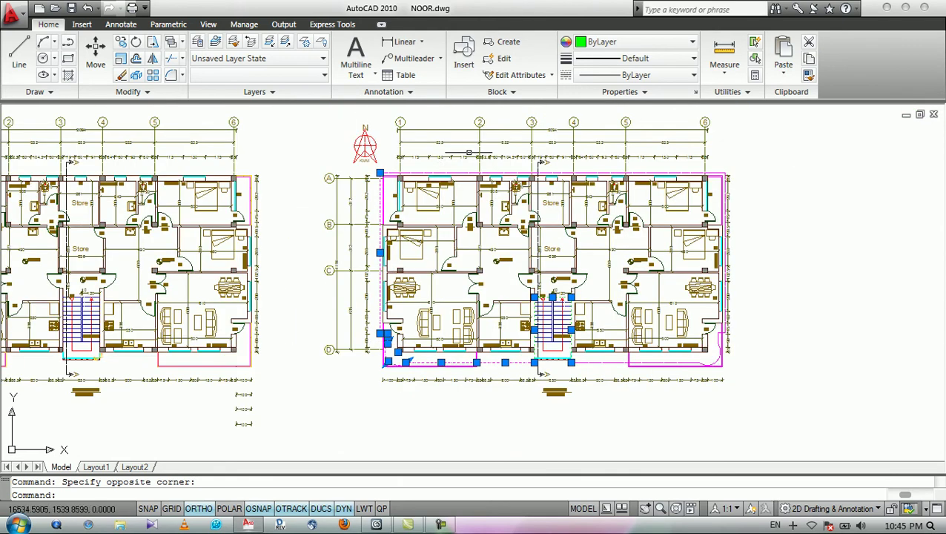
scroll(460, 163, up, 5)
scroll(545, 218, down, 5)
scroll(545, 218, up, 5)
scroll(567, 234, up, 3)
click(536, 201)
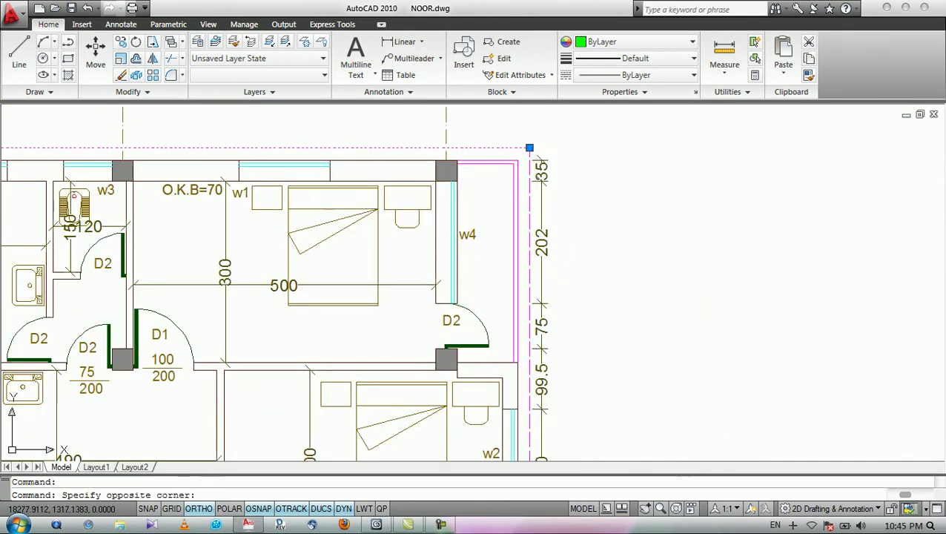
click(524, 213)
scroll(547, 139, down, 4)
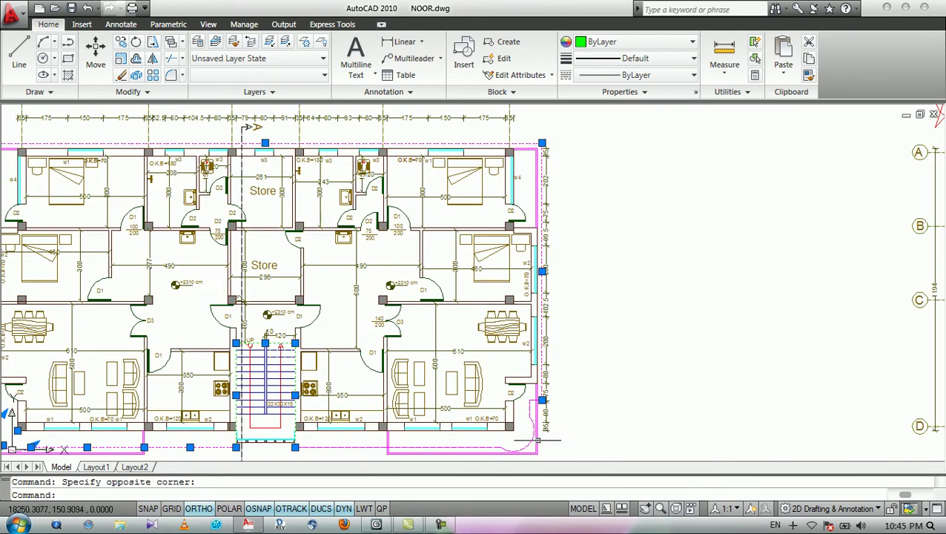
Add the dashed segments and arcs of the lower-right balcony's rounded corner to the selection.
scroll(550, 431, up, 4)
click(544, 228)
click(511, 318)
scroll(598, 223, down, 6)
scroll(540, 278, up, 3)
scroll(540, 278, up, 4)
click(548, 251)
click(497, 300)
Add the remaining dashed outline segment between the staircase and the lower-right balcony, and check the complete selection.
scroll(440, 252, down, 6)
scroll(399, 255, up, 3)
click(469, 257)
click(434, 277)
scroll(482, 295, down, 2)
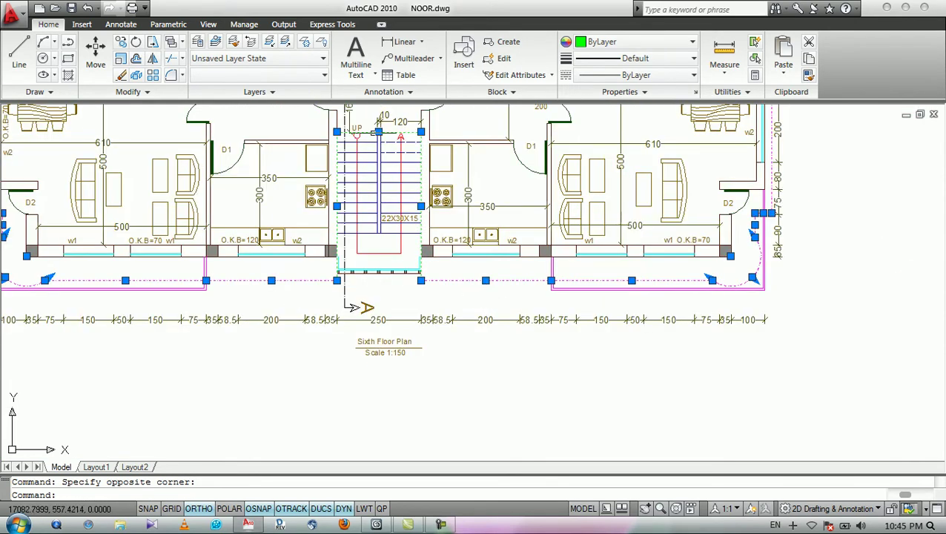
scroll(379, 132, up, 3)
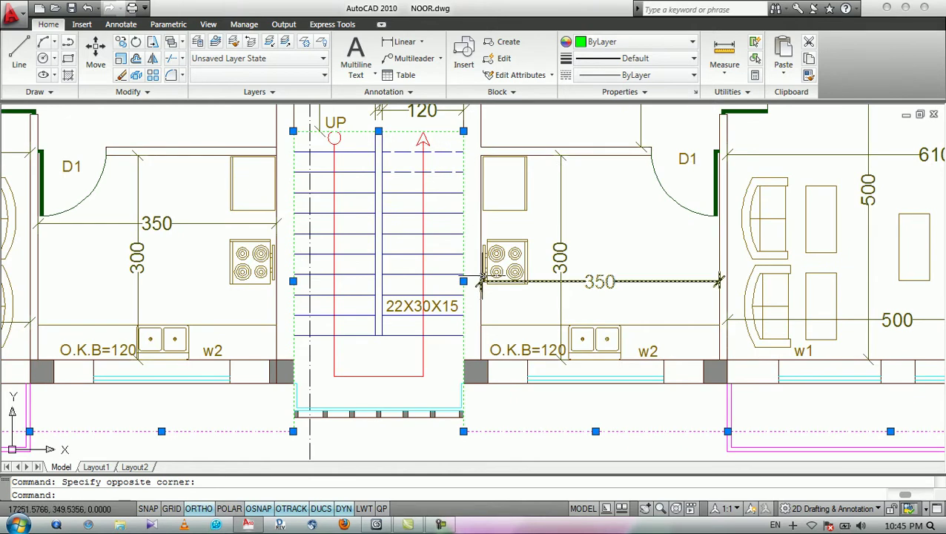
scroll(480, 274, down, 6)
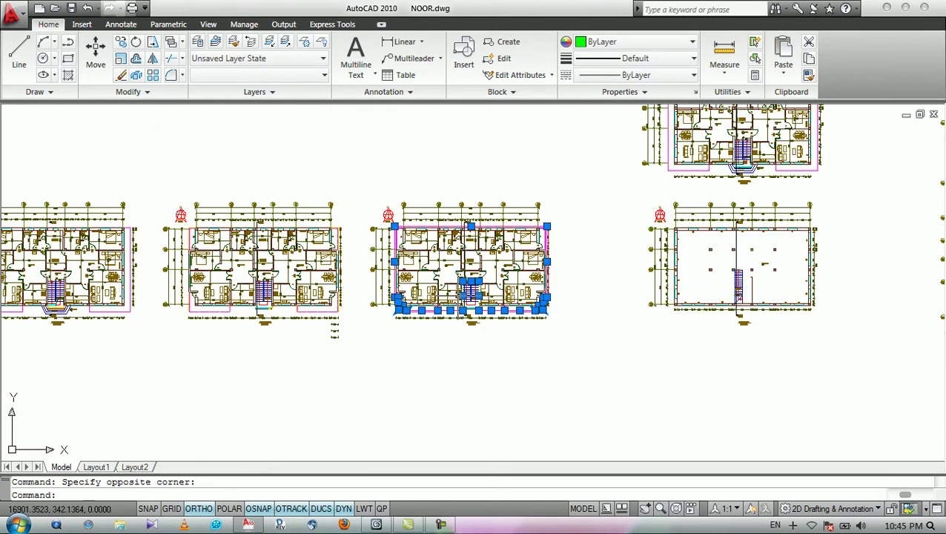
key(Return)
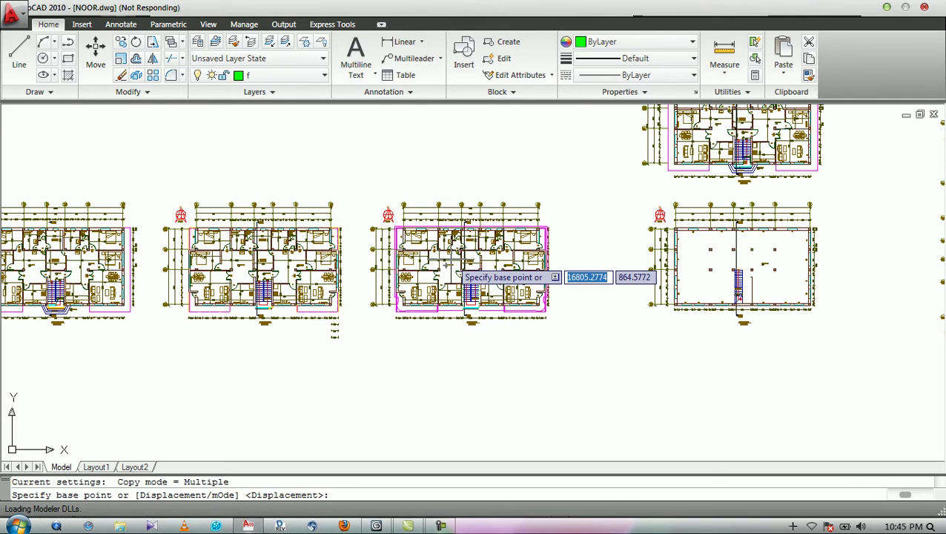
key(Escape)
click(575, 222)
scroll(246, 320, down, 1)
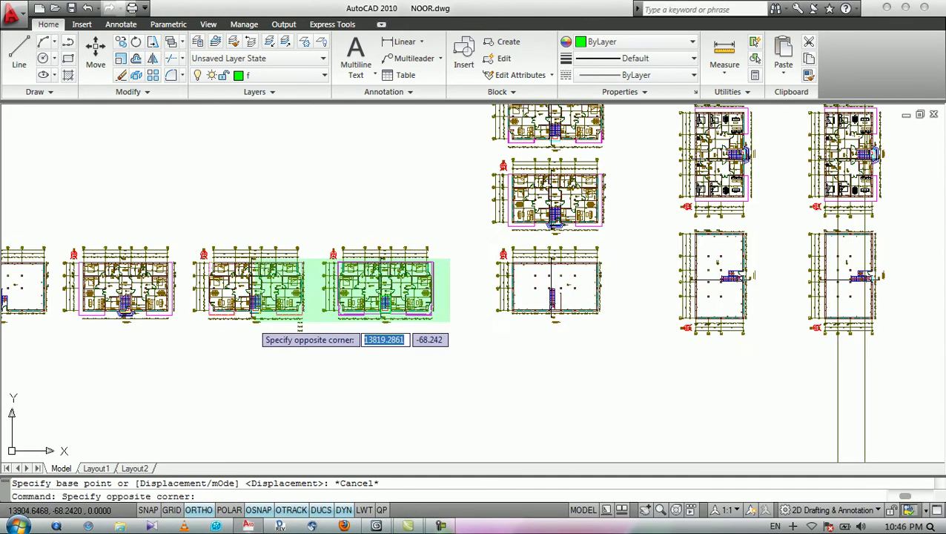
click(451, 265)
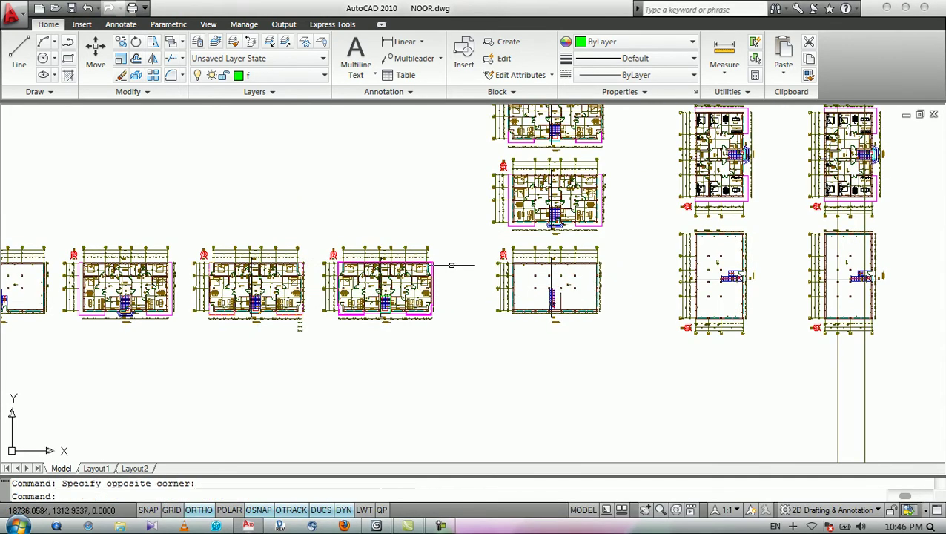
Select the dashed cantilever lines meeting at the Sixth Floor Plan's upper-left corner, along its upper and left sides.
scroll(404, 266, up, 3)
scroll(286, 268, up, 6)
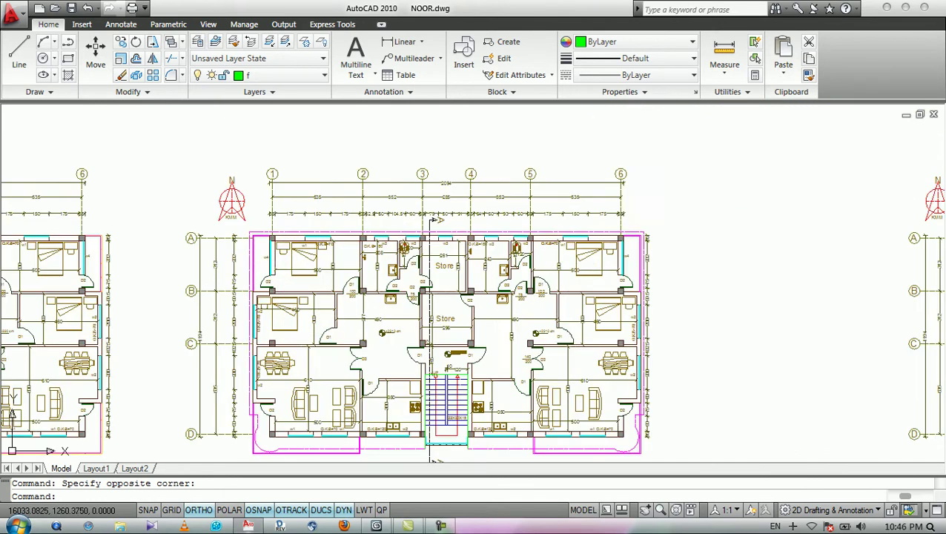
click(226, 184)
click(201, 190)
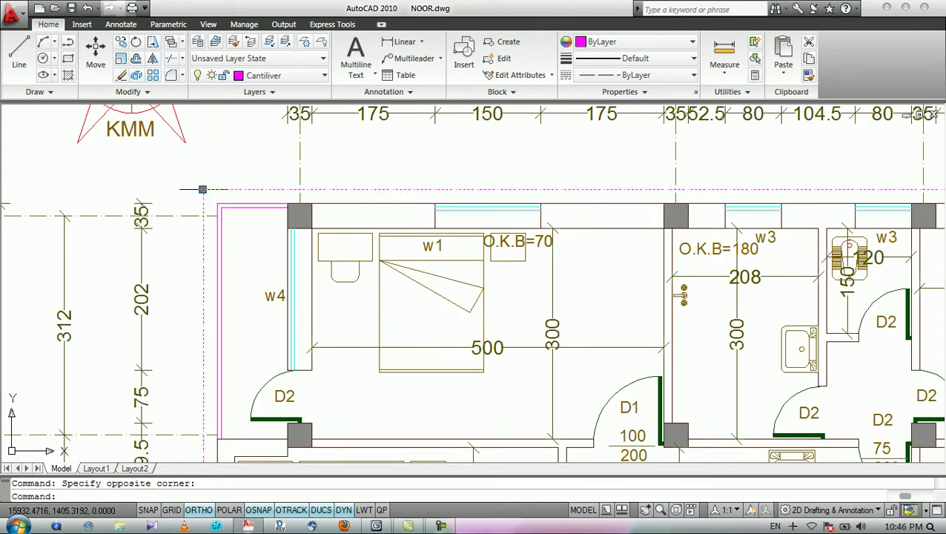
scroll(272, 158, down, 2)
middle_drag(322, 407, 344, 293)
middle_drag(330, 341, 348, 230)
middle_drag(341, 384, 348, 308)
Add the lower-left balcony's rounded dashed corner and the dashed line beneath that balcony to the selection.
scroll(301, 302, up, 5)
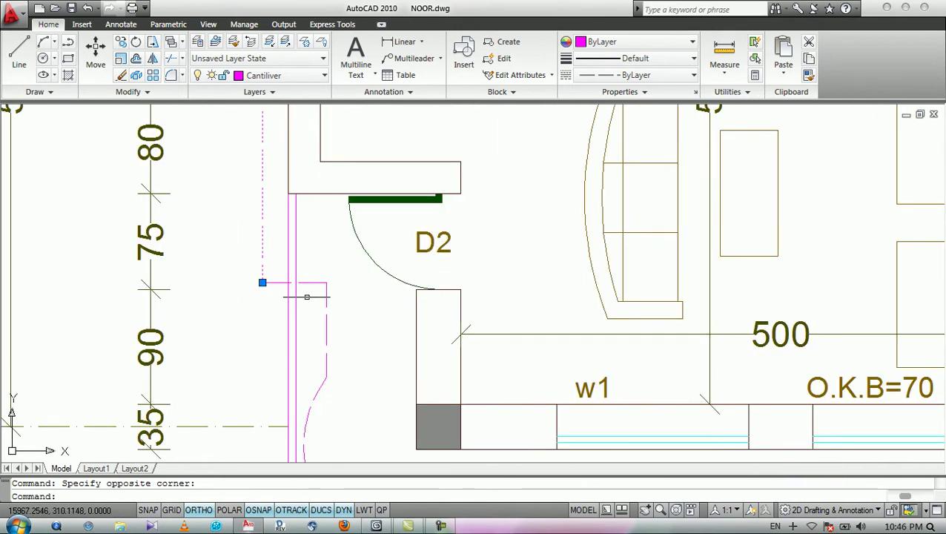
click(346, 273)
click(323, 400)
scroll(322, 263, down, 2)
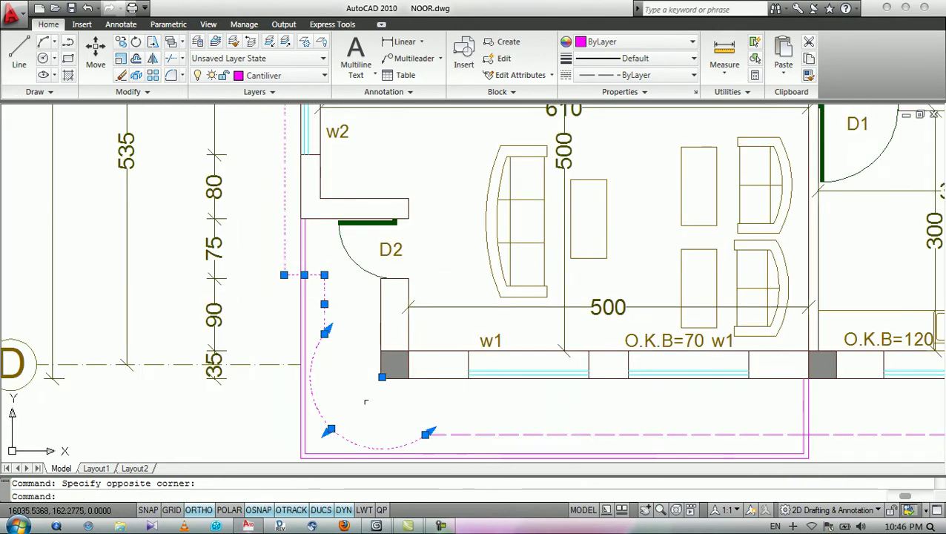
click(519, 422)
click(481, 440)
scroll(416, 414, down, 5)
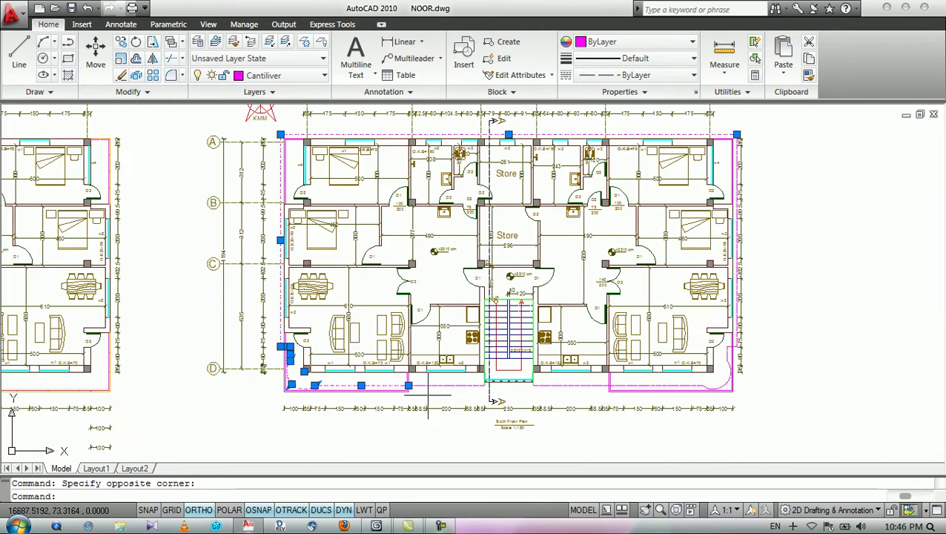
Add the dashed segment left of the staircase and the green lines along the staircase's left and top edges to the selection.
scroll(470, 388, up, 5)
scroll(391, 373, up, 2)
click(394, 373)
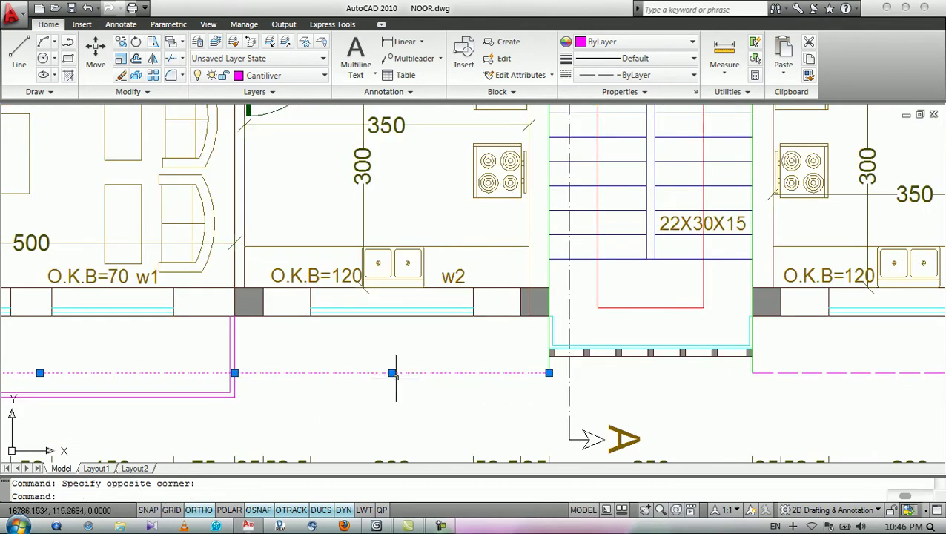
scroll(556, 246, up, 4)
click(546, 241)
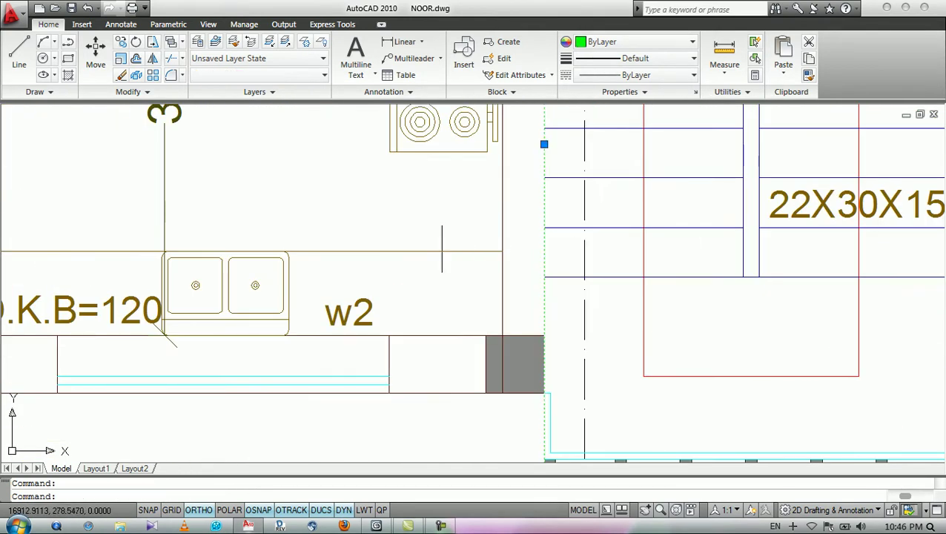
scroll(445, 245, down, 5)
middle_drag(589, 235, 560, 390)
scroll(539, 212, up, 2)
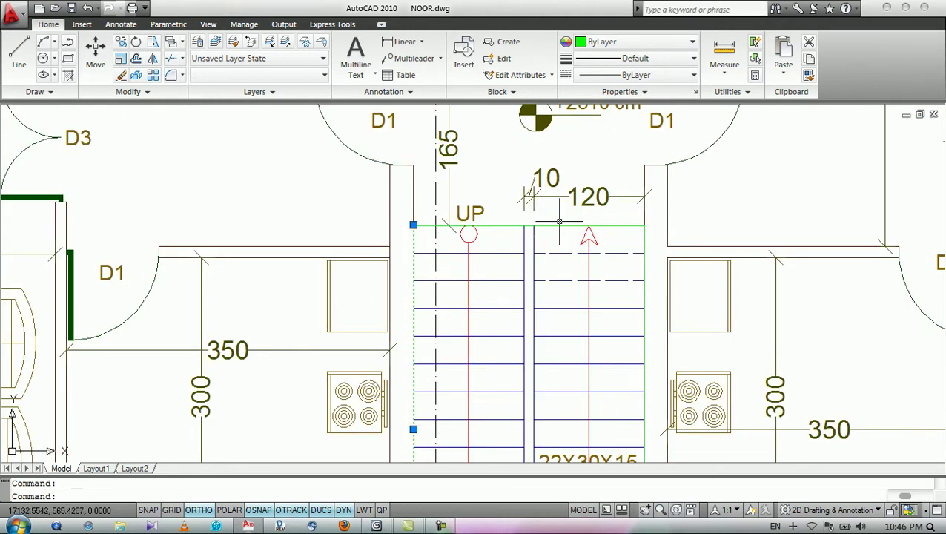
click(560, 226)
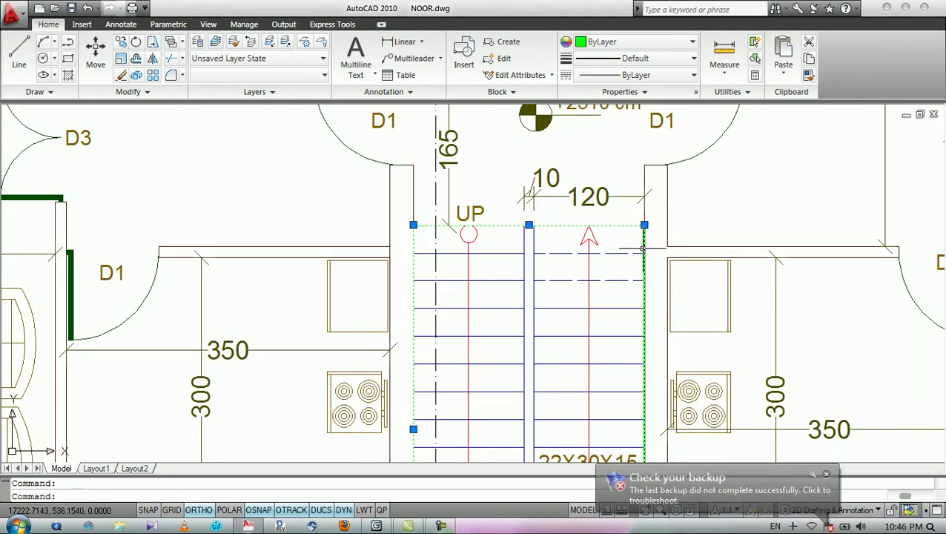
Add the green line on the staircase's right side and the adjoining dashed segment up to the right balcony.
scroll(630, 300, down, 5)
scroll(473, 303, up, 3)
middle_drag(473, 303, 435, 309)
click(457, 357)
click(625, 371)
scroll(691, 373, up, 2)
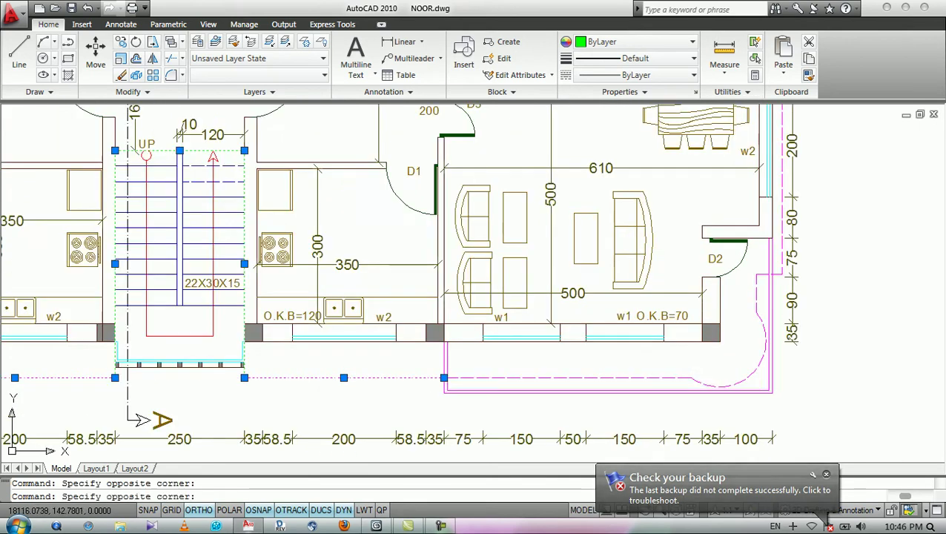
Add the dashed line beneath the lower-right balcony and the segments of its rounded corner to the selection.
click(704, 367)
click(658, 385)
middle_drag(704, 329, 540, 395)
scroll(617, 362, up, 2)
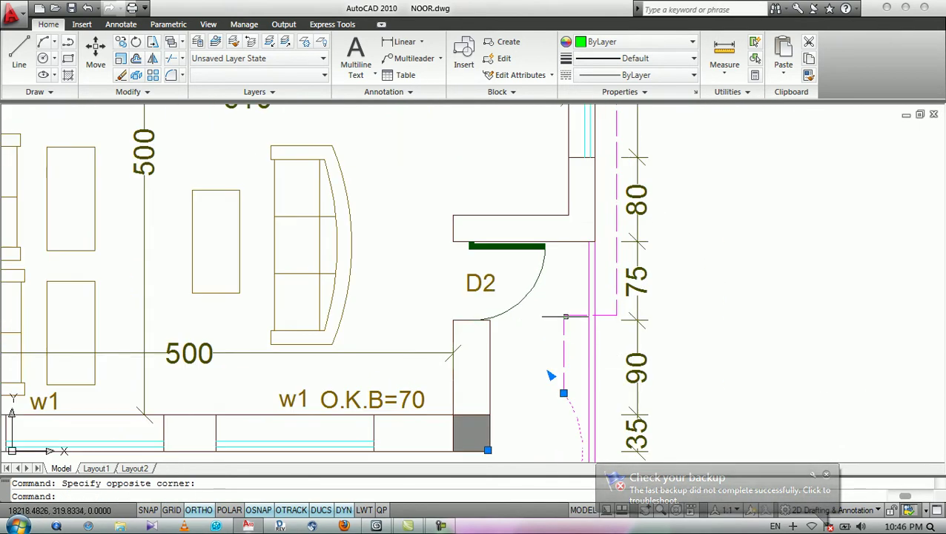
click(593, 300)
click(527, 394)
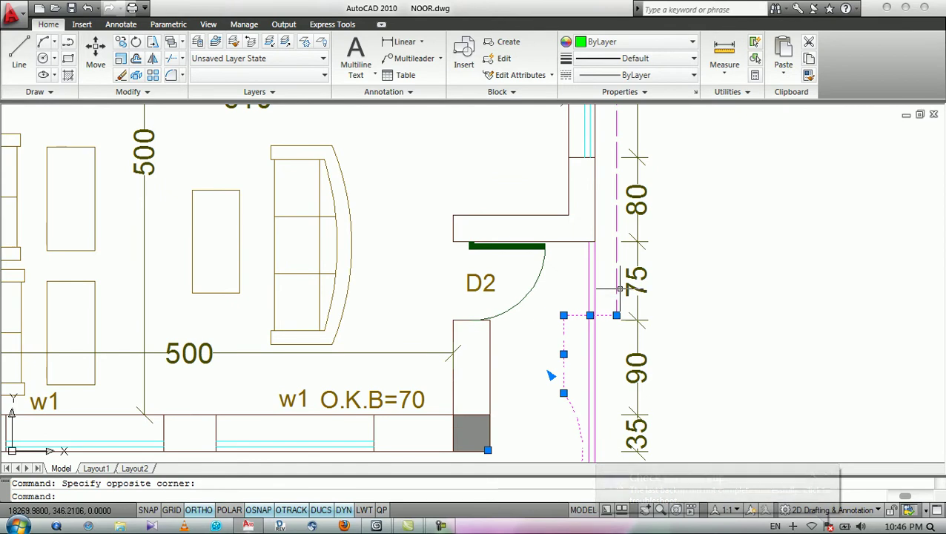
Complete the outline selection with the plan's right-side dashed line, including the dashed line along the upper edge.
scroll(730, 277, down, 6)
scroll(694, 340, down, 2)
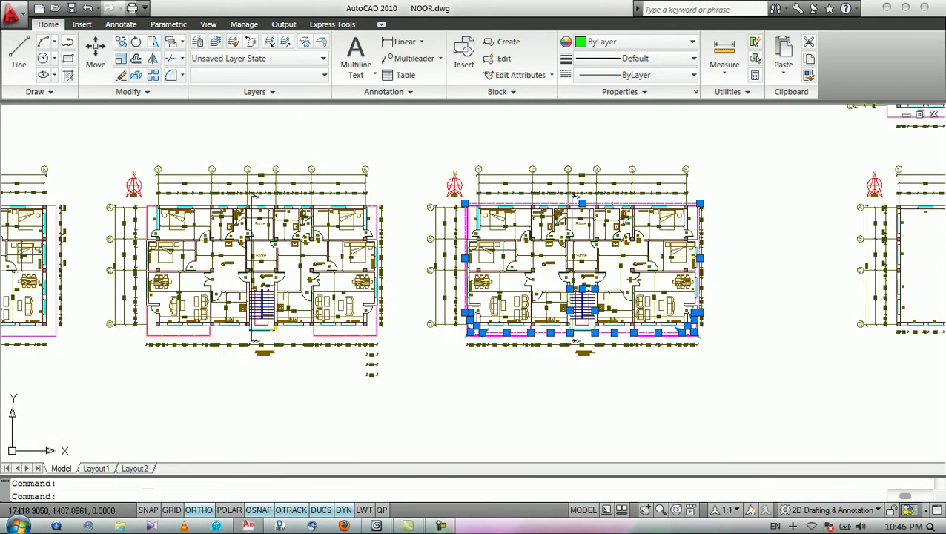
scroll(613, 205, up, 5)
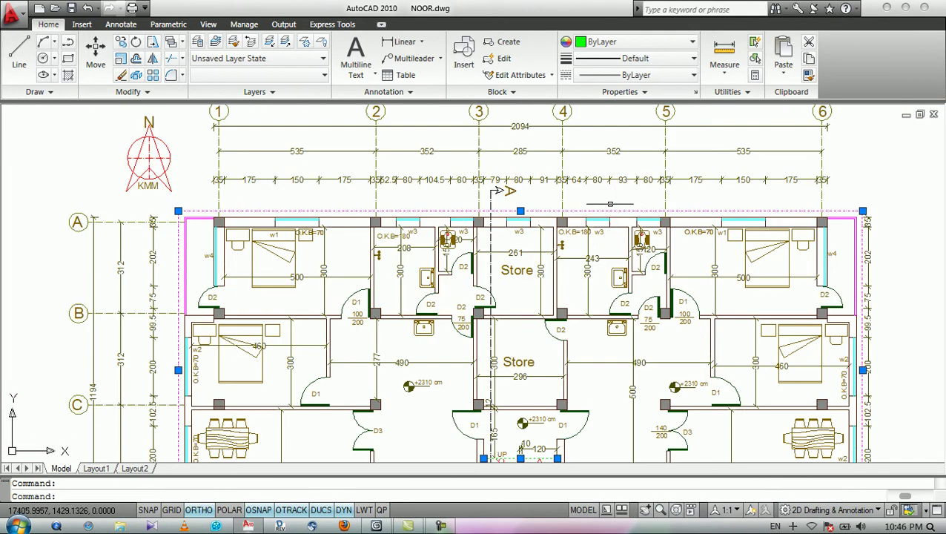
scroll(617, 201, up, 4)
click(614, 197)
click(600, 227)
scroll(613, 198, down, 4)
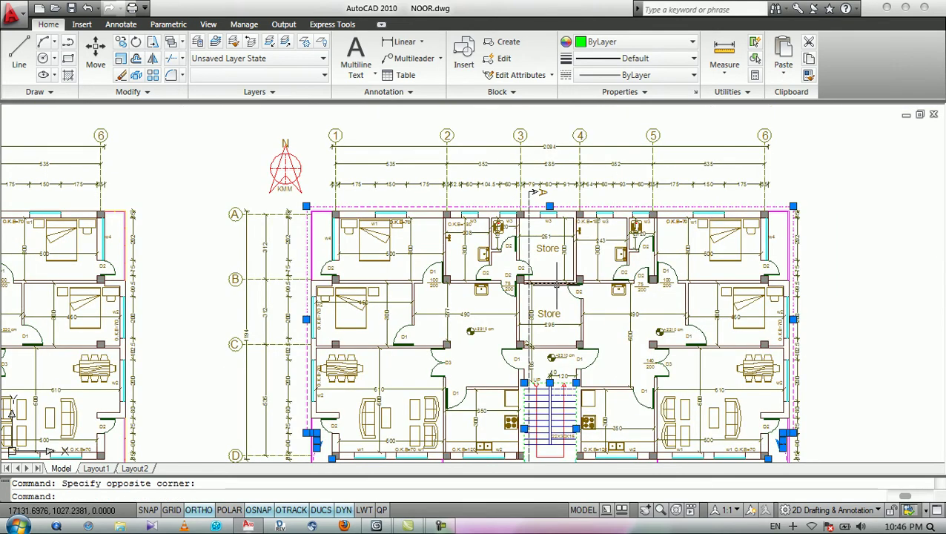
Copy the selected roof outline from the Sixth Floor Plan into the empty area directly above the plan.
scroll(511, 223, up, 2)
scroll(510, 373, up, 2)
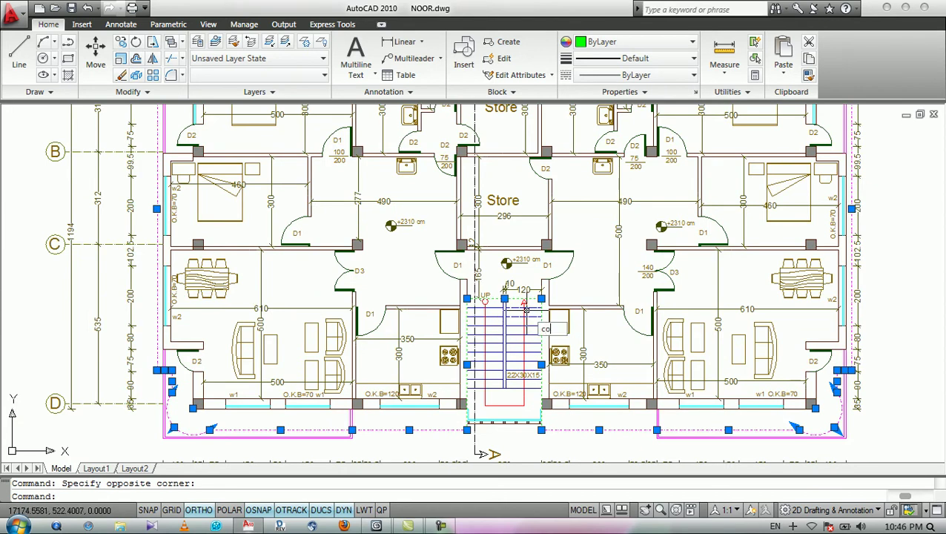
key(Return)
scroll(459, 311, down, 3)
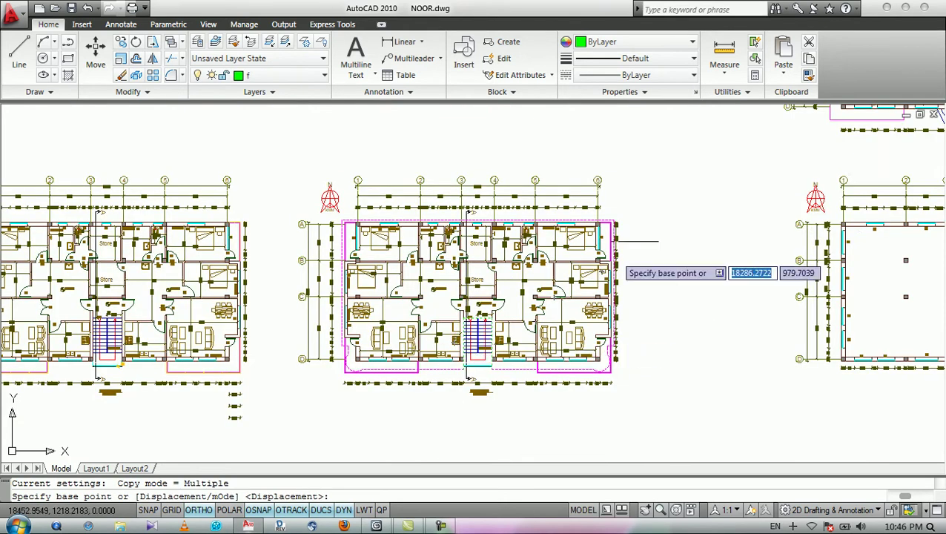
click(611, 216)
scroll(611, 243, down, 3)
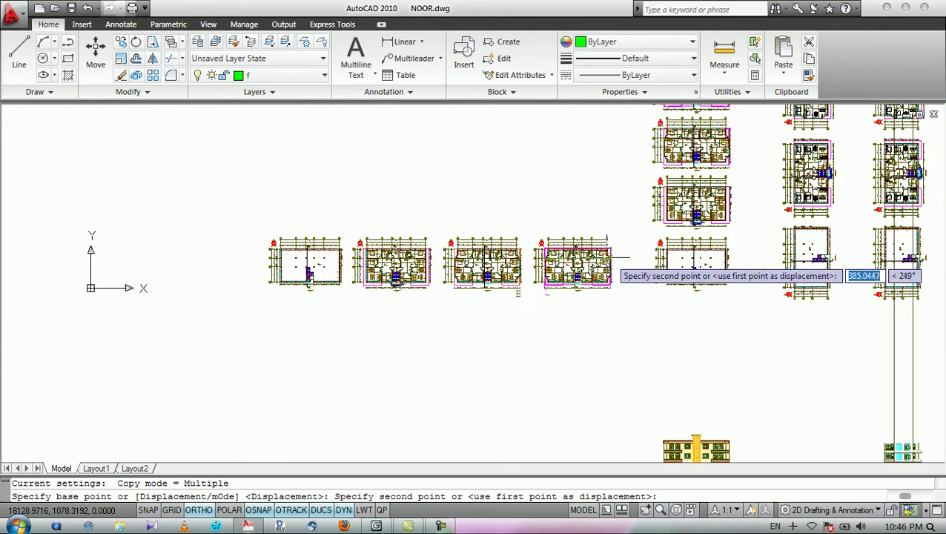
click(538, 140)
key(Return)
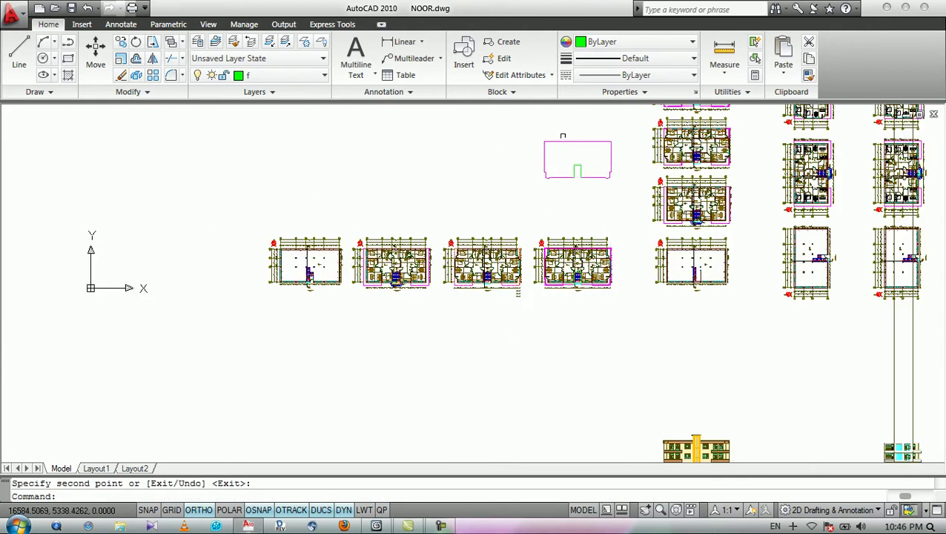
Make g the current layer for tracing the copied roof outline.
scroll(595, 125, up, 3)
scroll(580, 173, up, 3)
scroll(578, 217, up, 2)
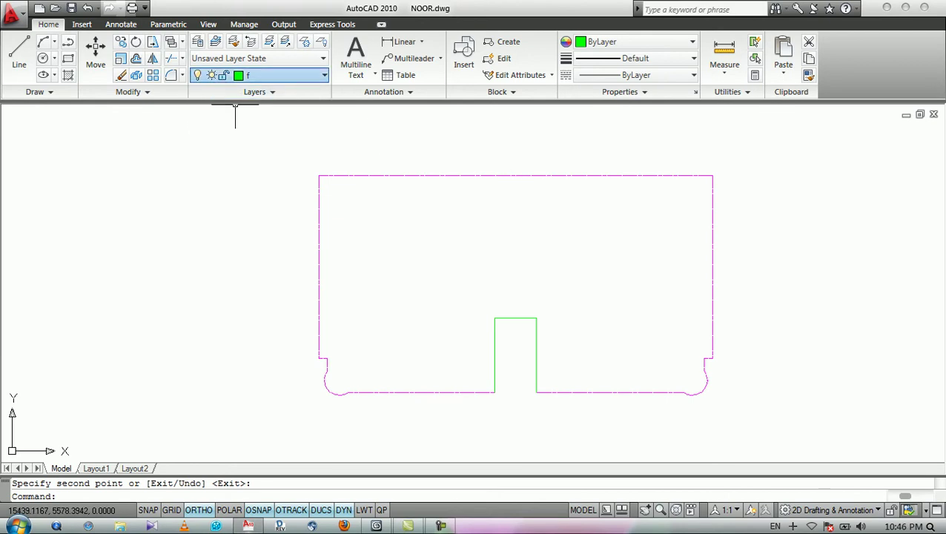
click(244, 75)
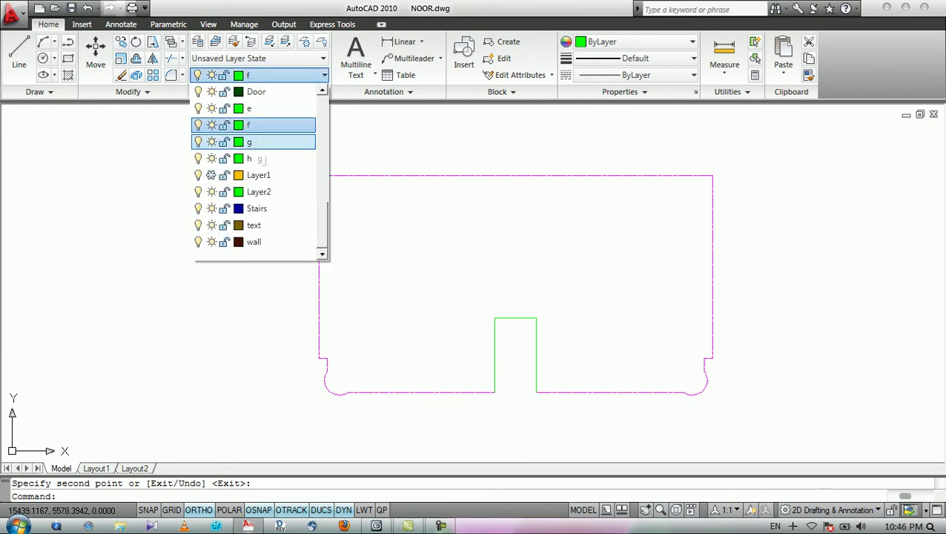
click(259, 141)
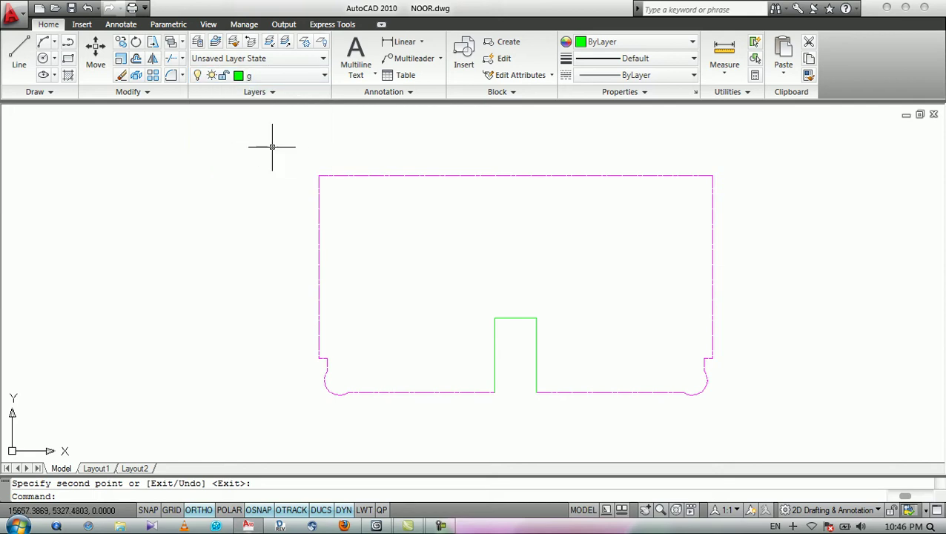
Create a boundary polyline from the area inside the copied roof outline and save the drawing.
click(456, 234)
click(400, 257)
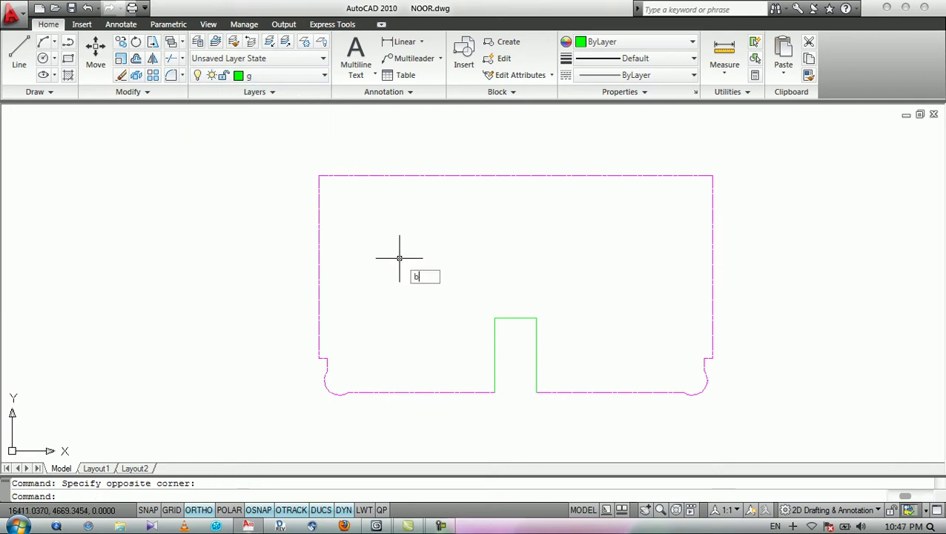
key(Return)
click(449, 251)
key(Return)
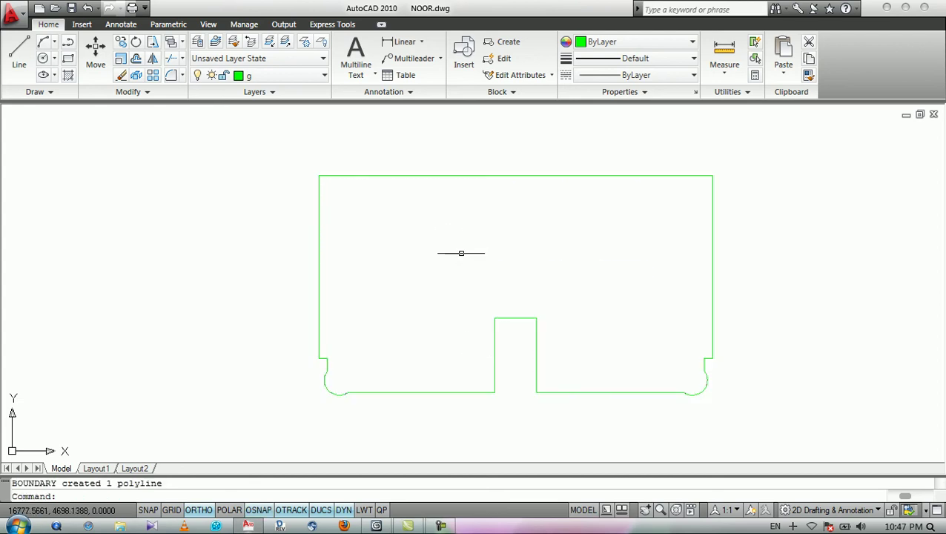
key(ctrl+s)
Switch to 3ds Max, start importing a file and browse to the Desktop folder.
key(alt+Tab)
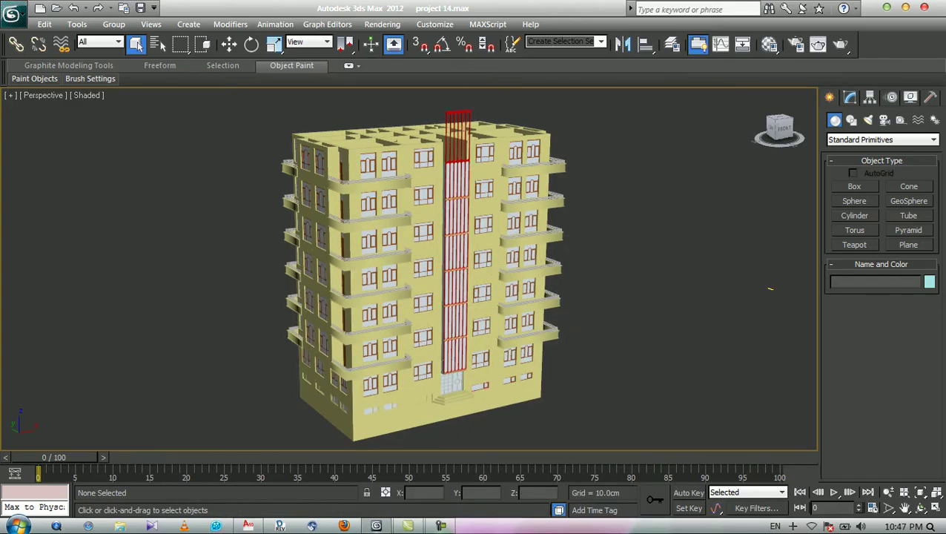
click(11, 13)
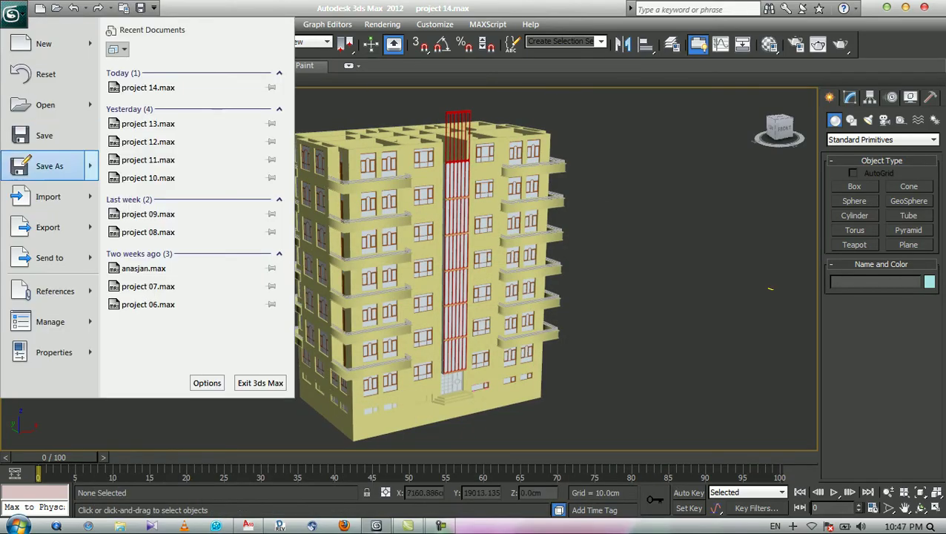
click(48, 196)
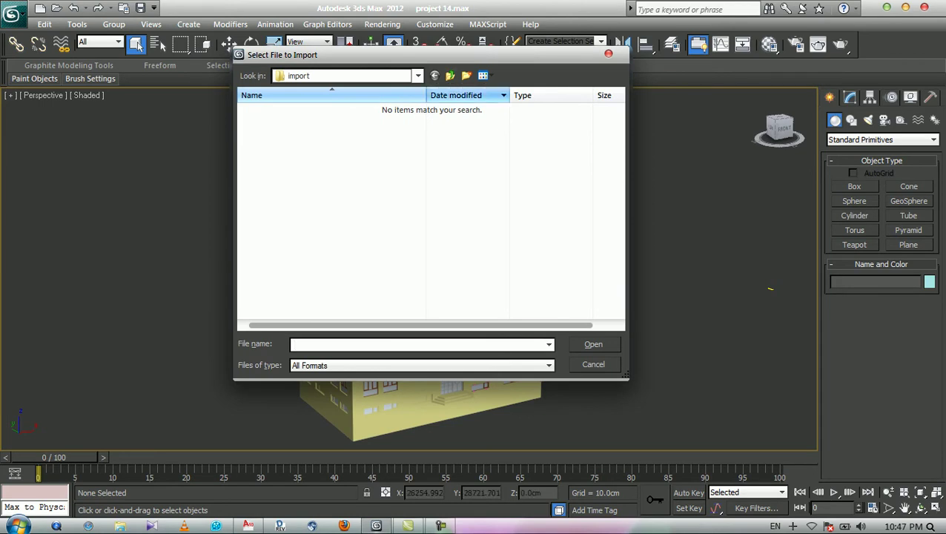
drag(474, 55, 542, 85)
click(486, 105)
key(Up)
key(Up)
key(Up)
key(Up)
key(Up)
key(Return)
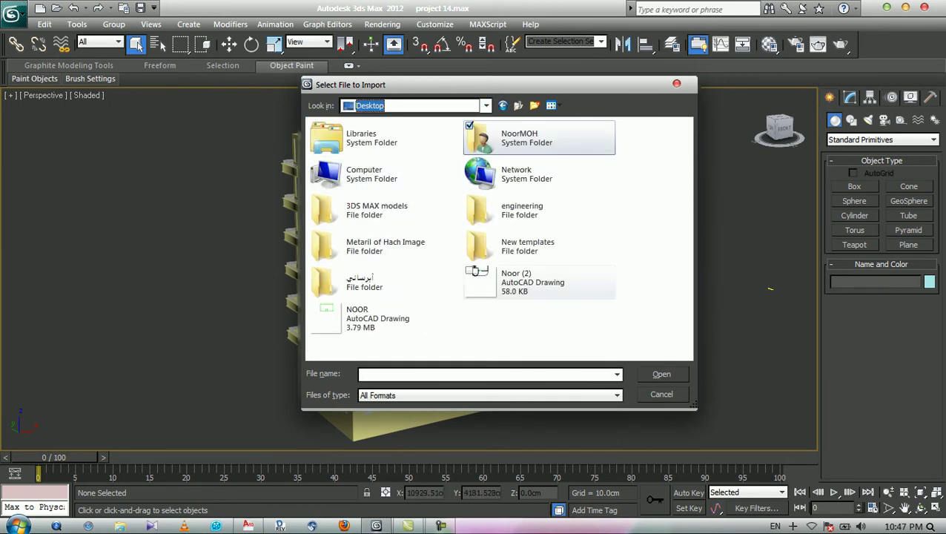
Import the NOOR AutoCAD drawing from the Desktop with only layer g included.
click(383, 318)
key(Return)
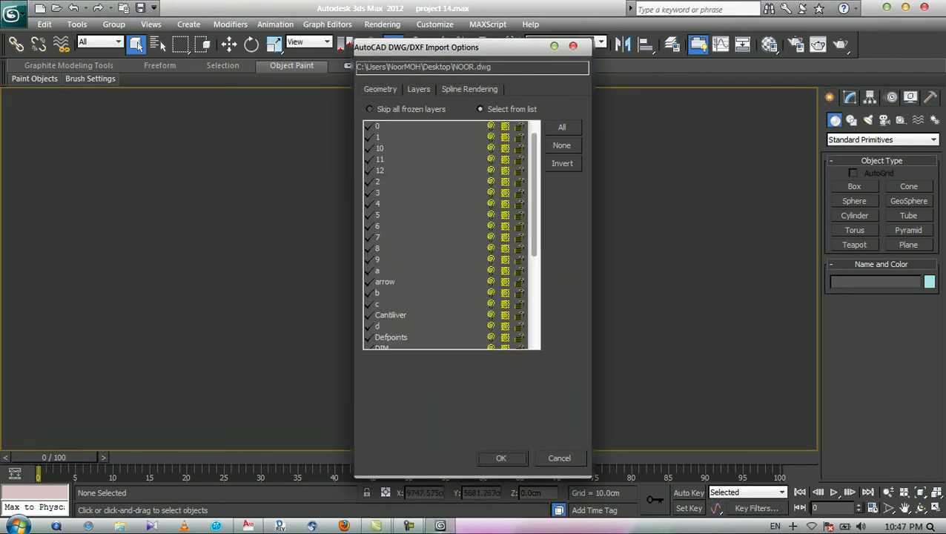
click(562, 163)
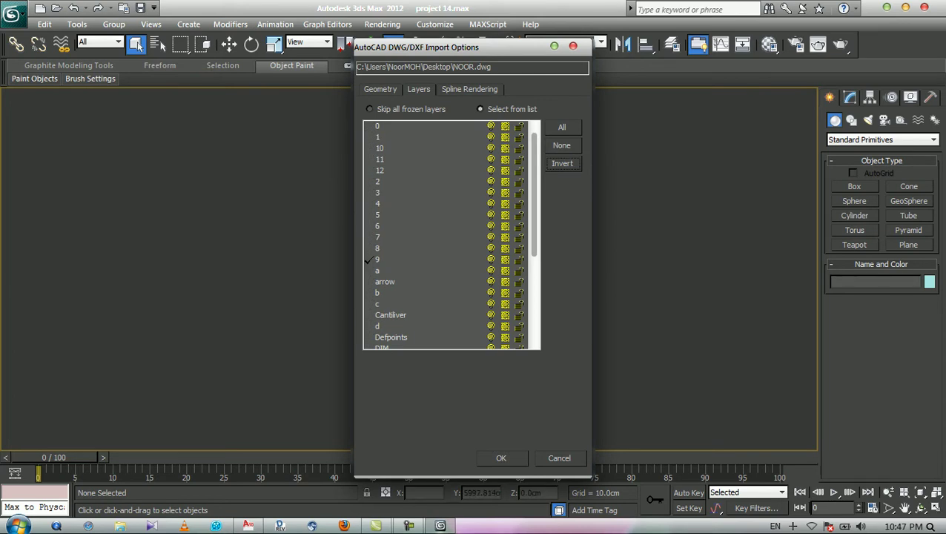
drag(534, 194, 533, 257)
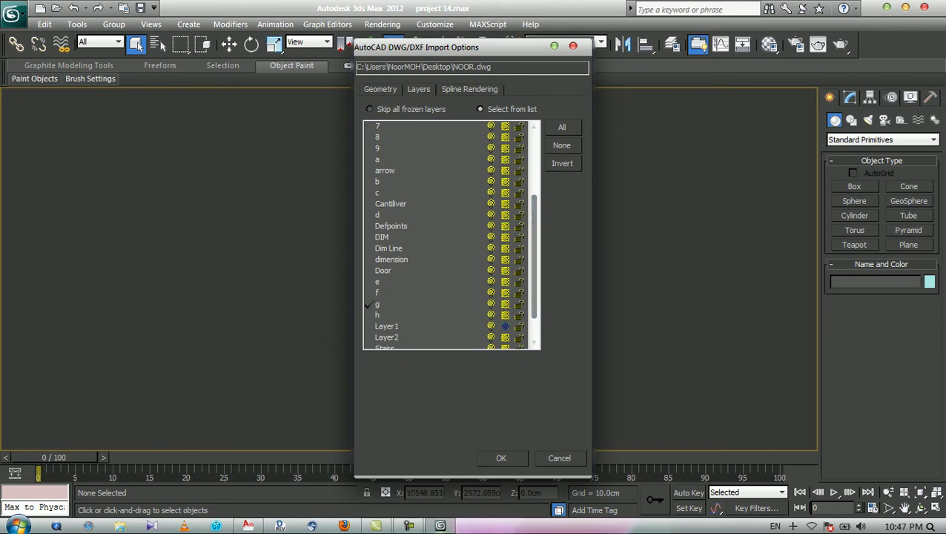
scroll(451, 235, up, 4)
scroll(451, 235, down, 5)
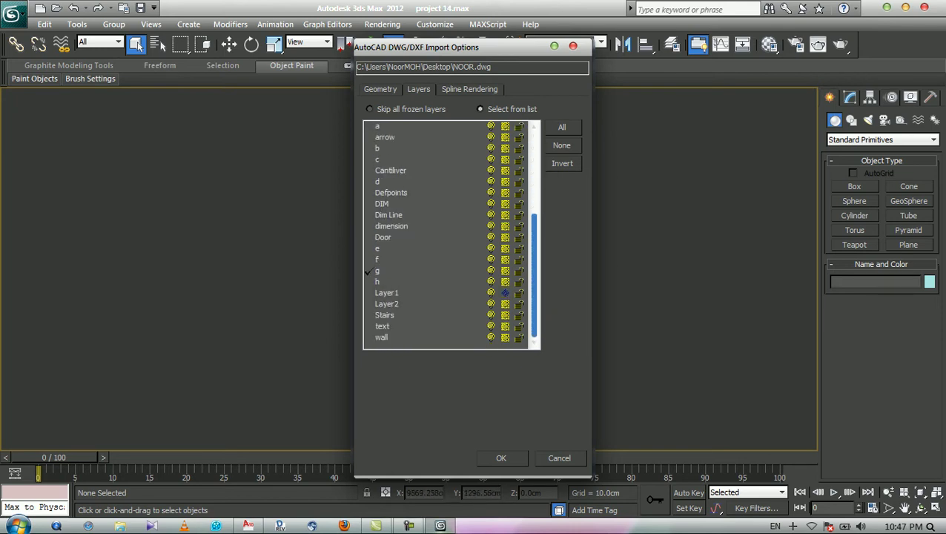
click(501, 457)
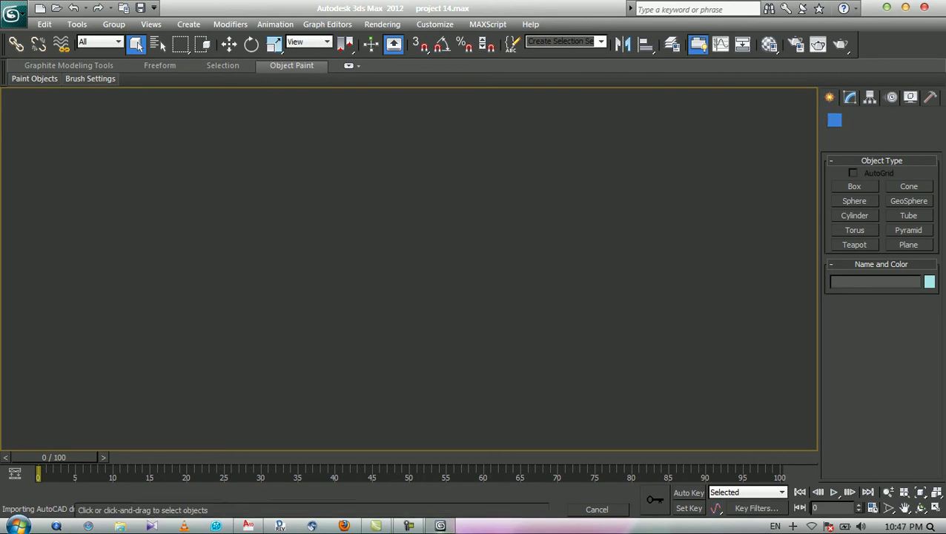
Apply an Extrude modifier to the imported roof outline on Layer:g.
drag(486, 267, 553, 314)
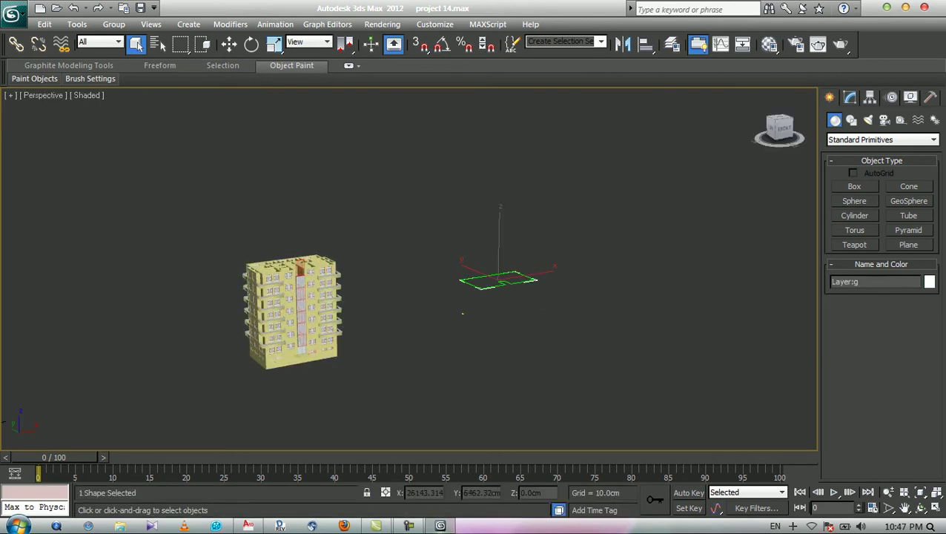
click(849, 97)
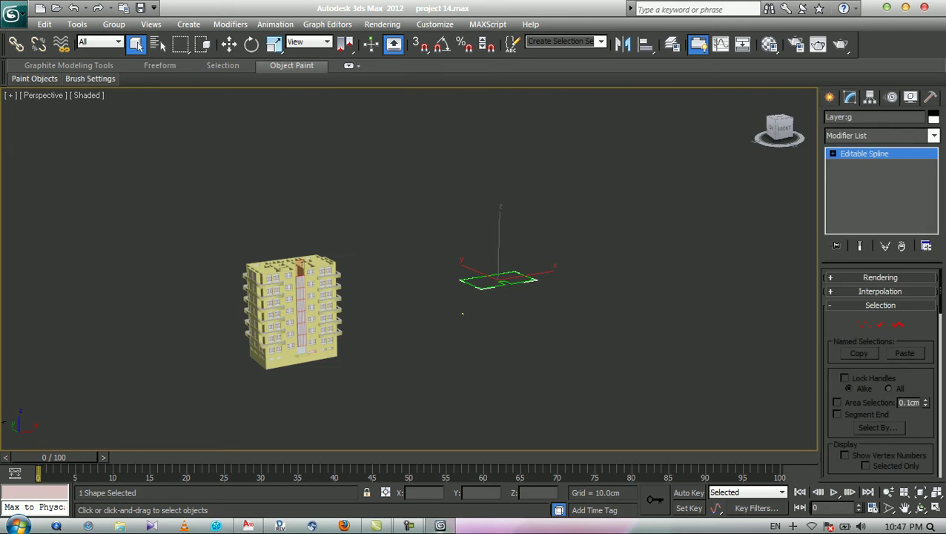
click(933, 134)
text(ex)
key(Return)
double_click(888, 295)
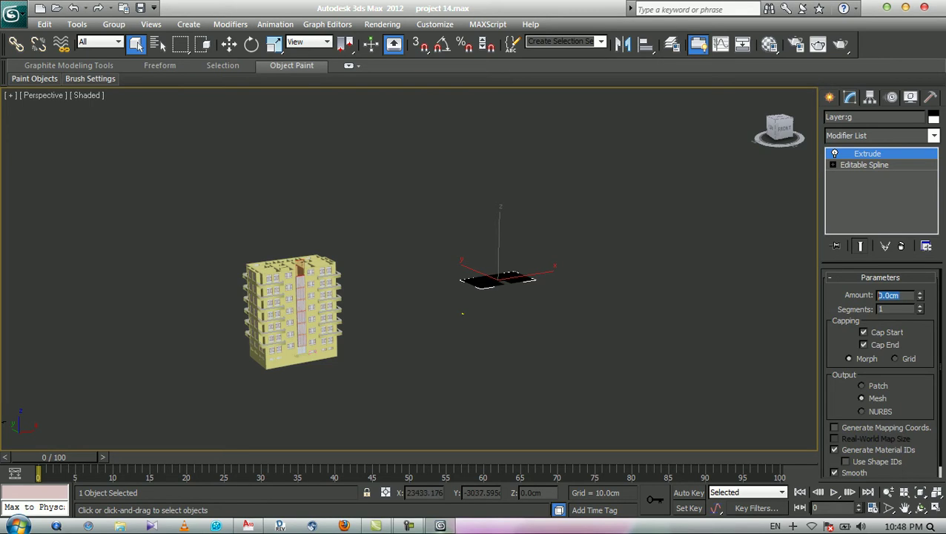
Assign the building's yellow material to the extruded roof slab.
click(462, 314)
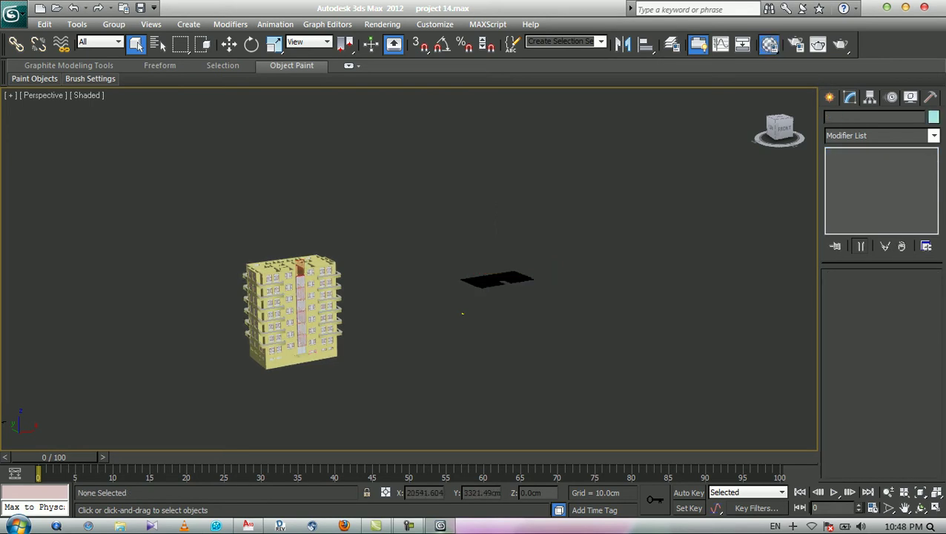
key(m)
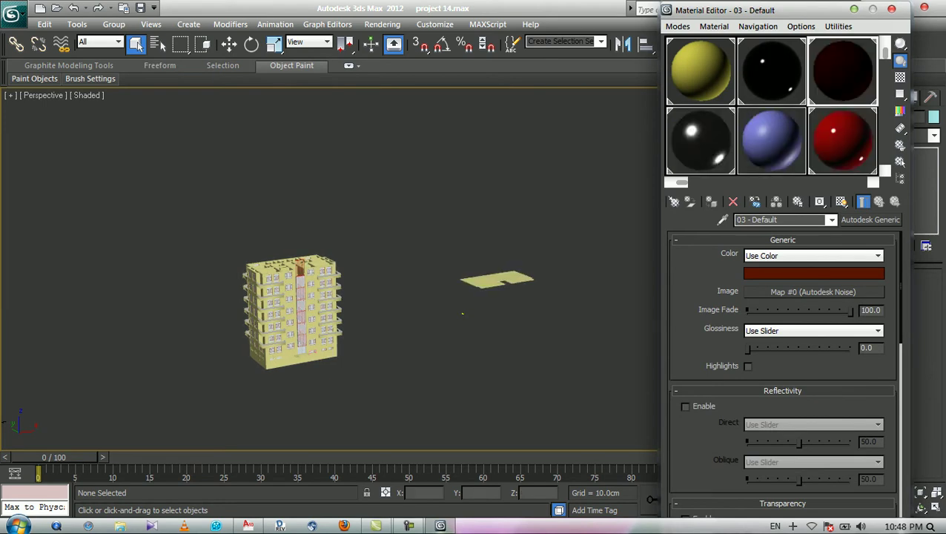
key(m)
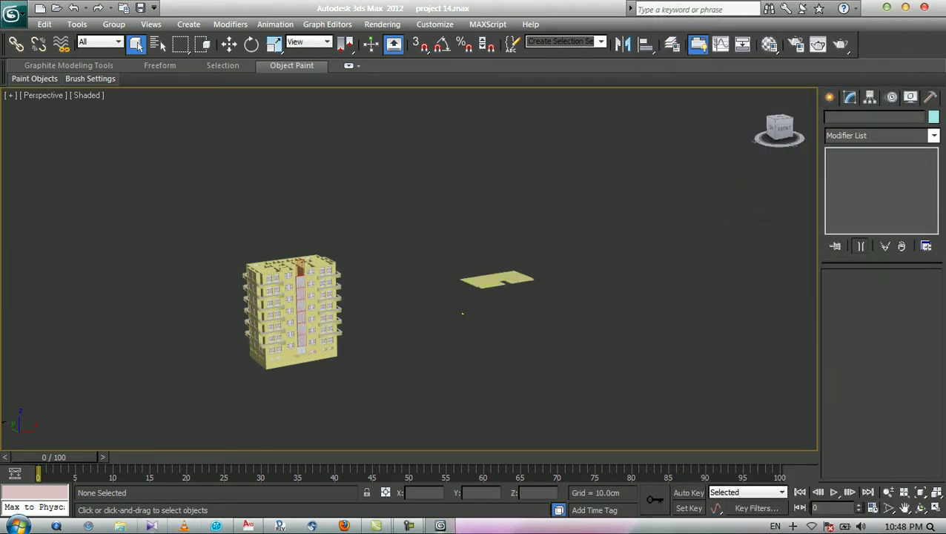
Switch to AutoCAD and examine how far the Sixth Floor Plan's dashed roof line extends beyond the walls at the upper-right corner.
click(248, 526)
scroll(445, 316, down, 4)
scroll(470, 414, up, 3)
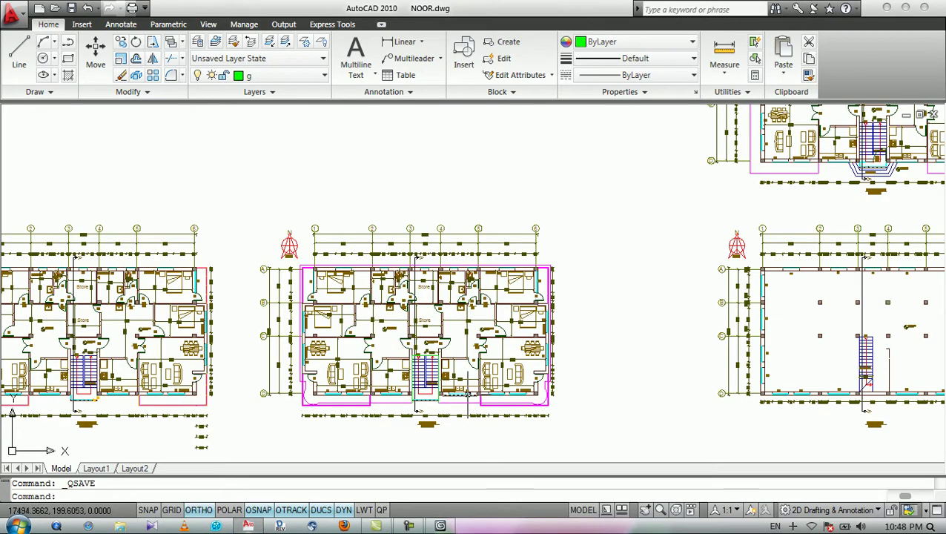
scroll(471, 393, up, 3)
scroll(477, 391, up, 2)
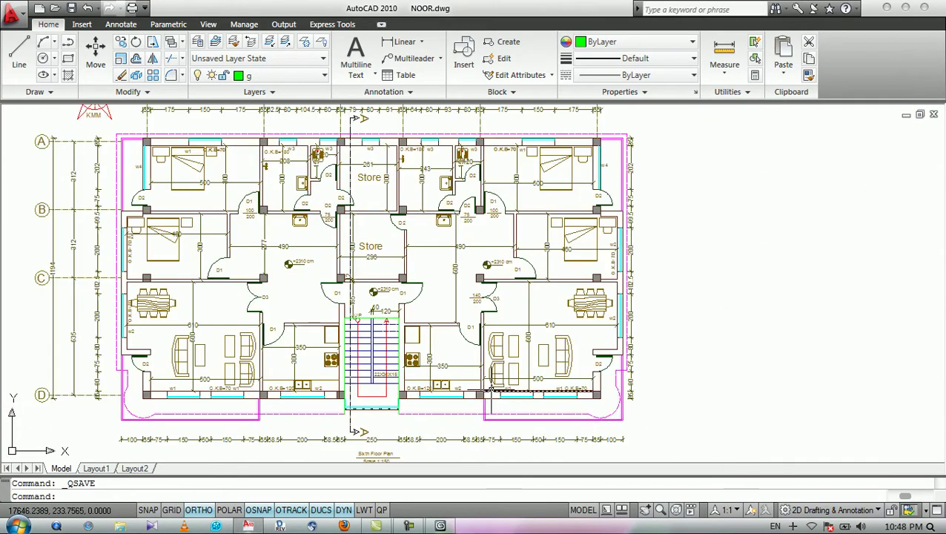
mouse_move(490, 389)
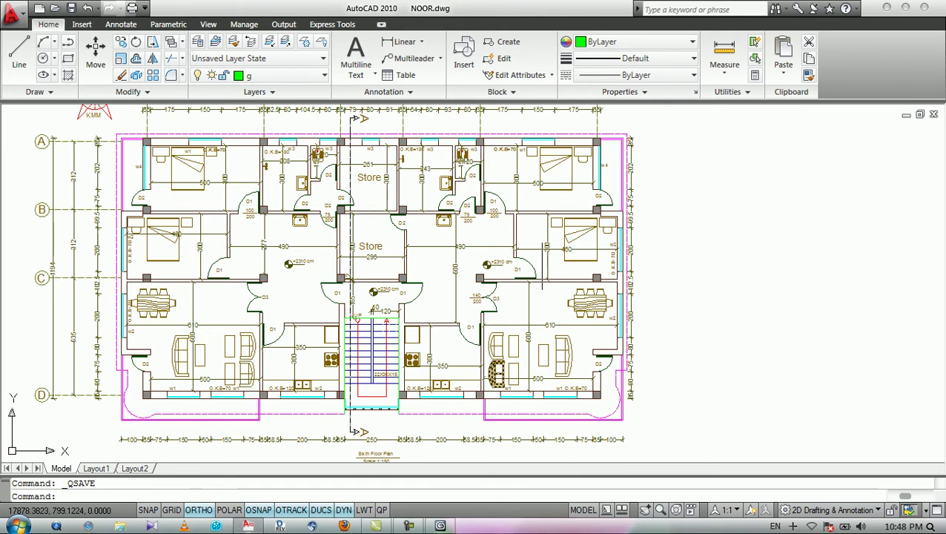
scroll(603, 120, up, 3)
scroll(611, 121, up, 3)
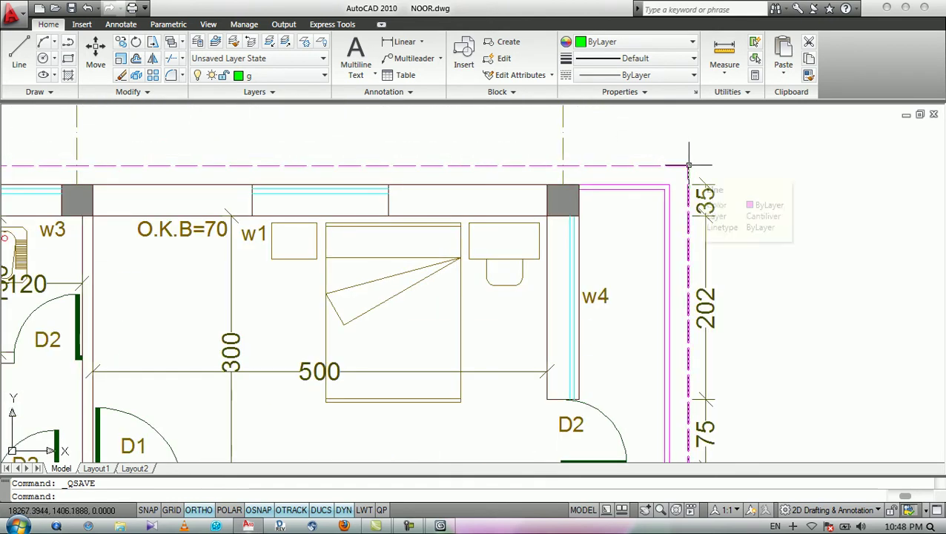
mouse_move(578, 186)
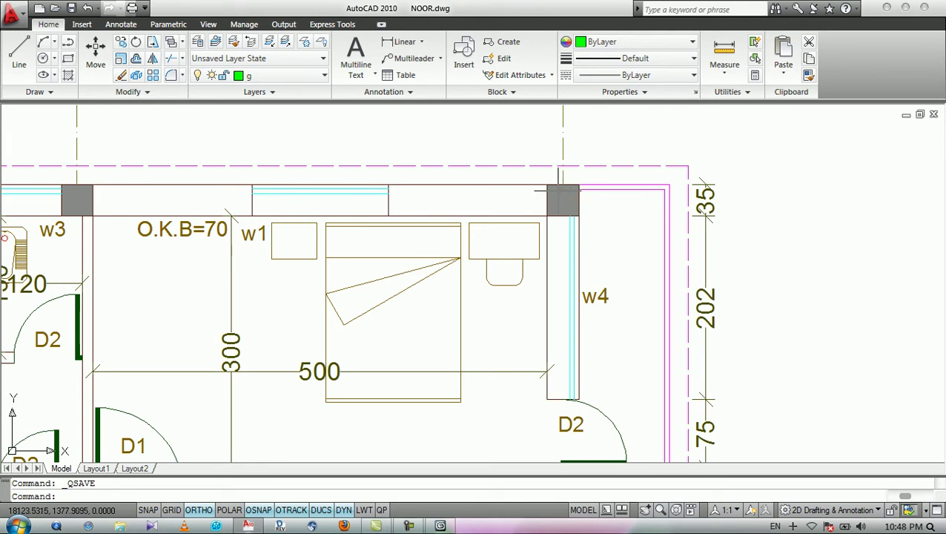
scroll(645, 156, down, 6)
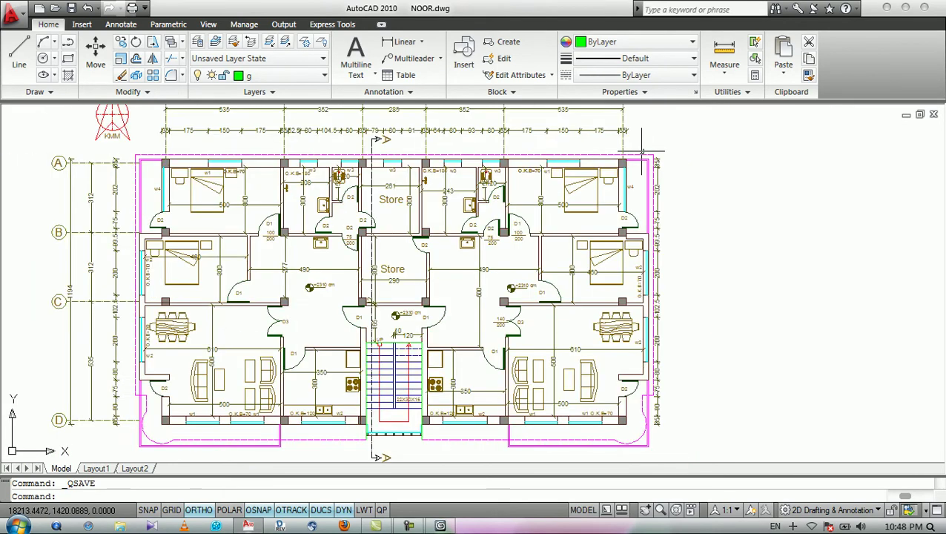
scroll(640, 153, up, 5)
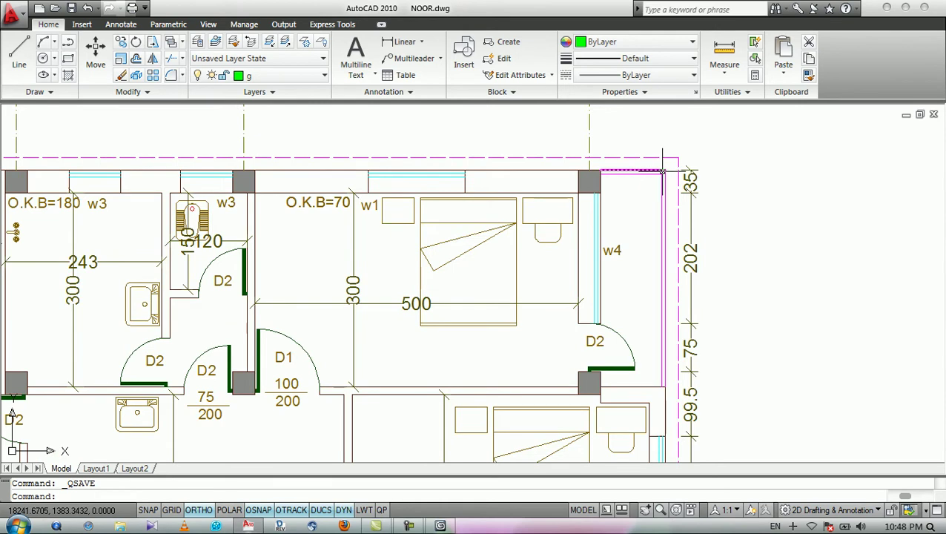
scroll(672, 161, up, 2)
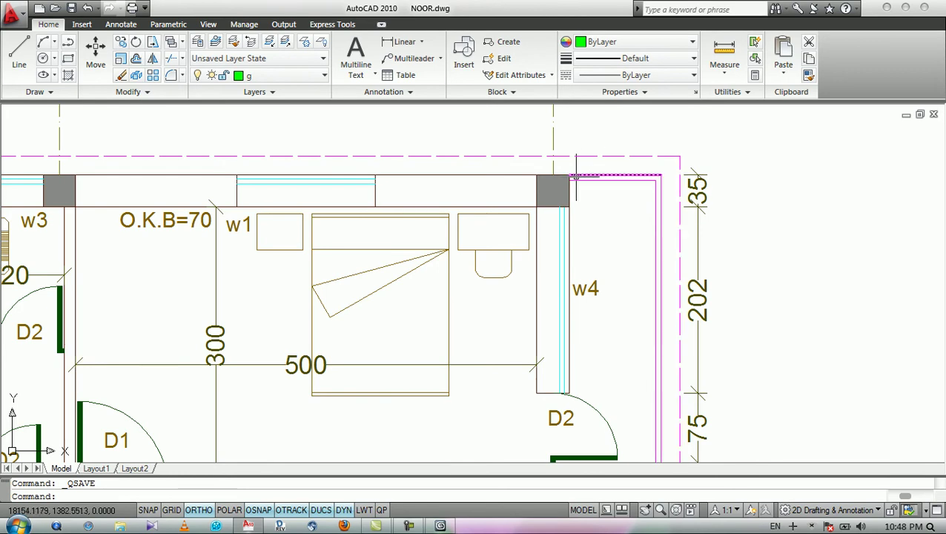
Add a vertical linear dimension from the upper-right column's outer corner up to the dashed roof line.
click(404, 42)
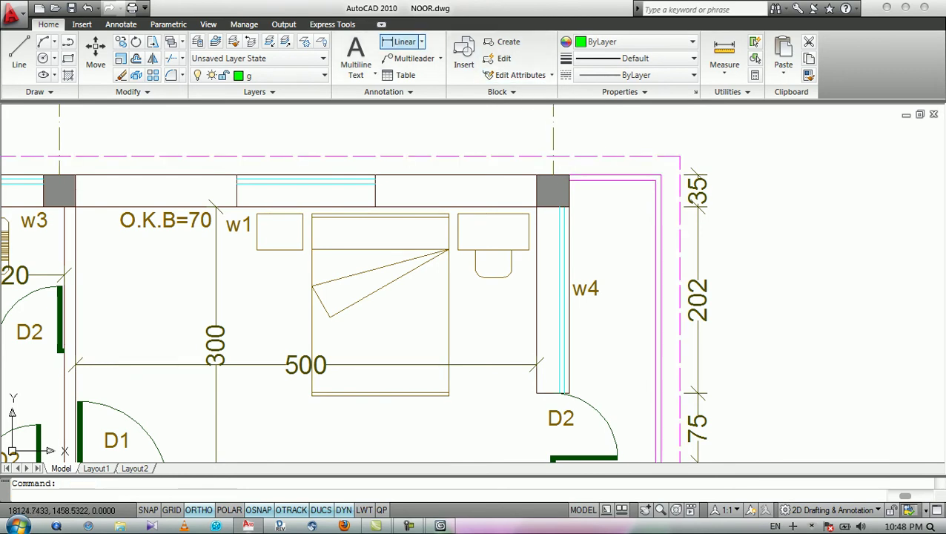
scroll(542, 155, up, 1)
scroll(543, 156, up, 1)
click(596, 198)
click(596, 160)
click(596, 138)
Add a horizontal linear dimension from the upper-right column's right face to the vertical dashed roof line.
key(Return)
click(597, 264)
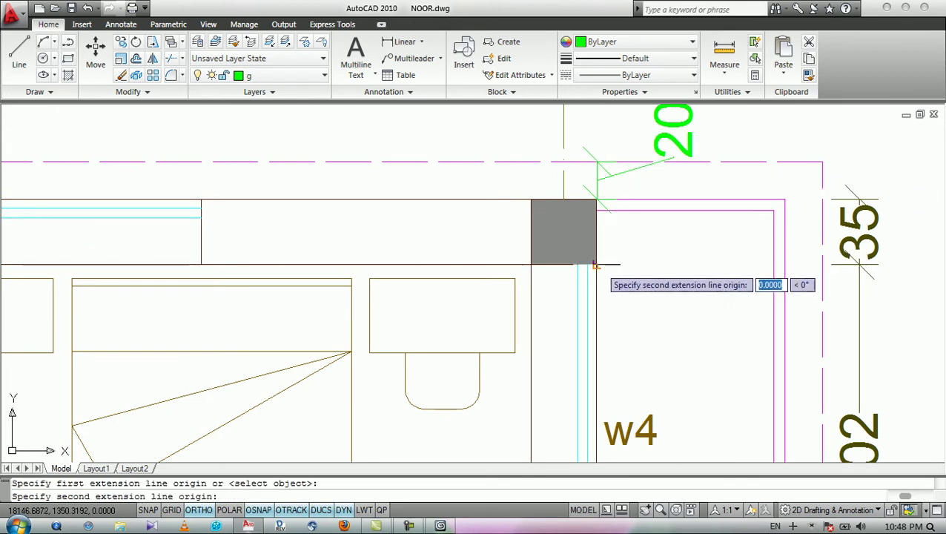
click(783, 264)
click(750, 252)
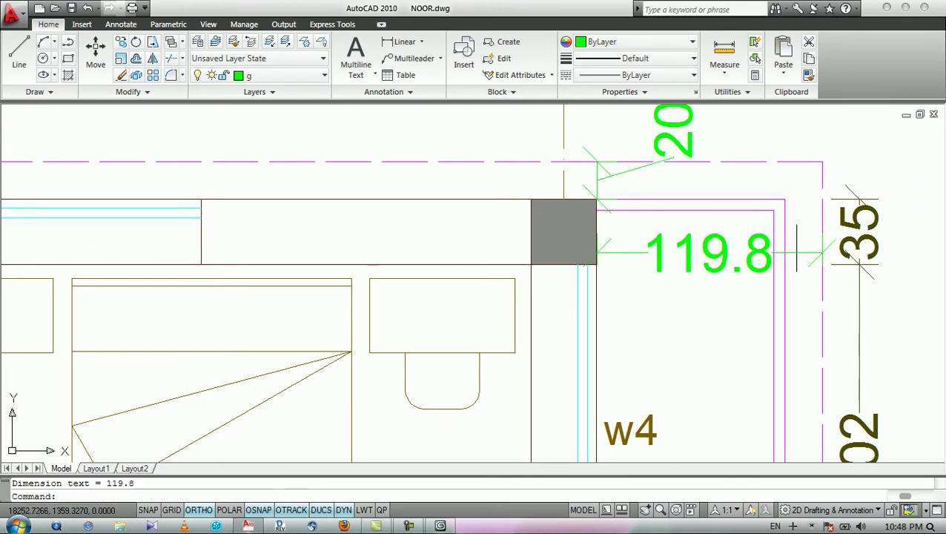
Replace the horizontal overhang dimension with a linear dimension from the wall's outer face below the column to the vertical dashed roof line.
click(765, 229)
click(730, 269)
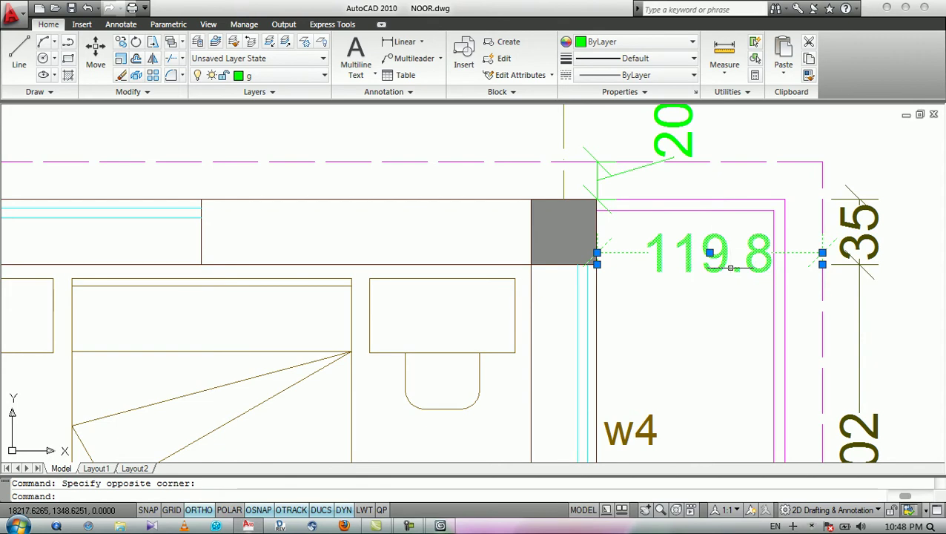
key(Return)
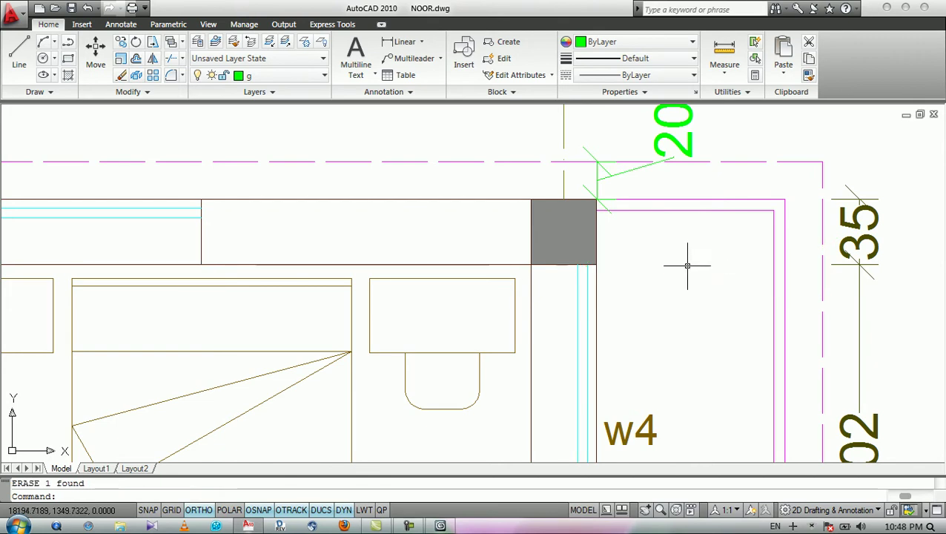
click(400, 42)
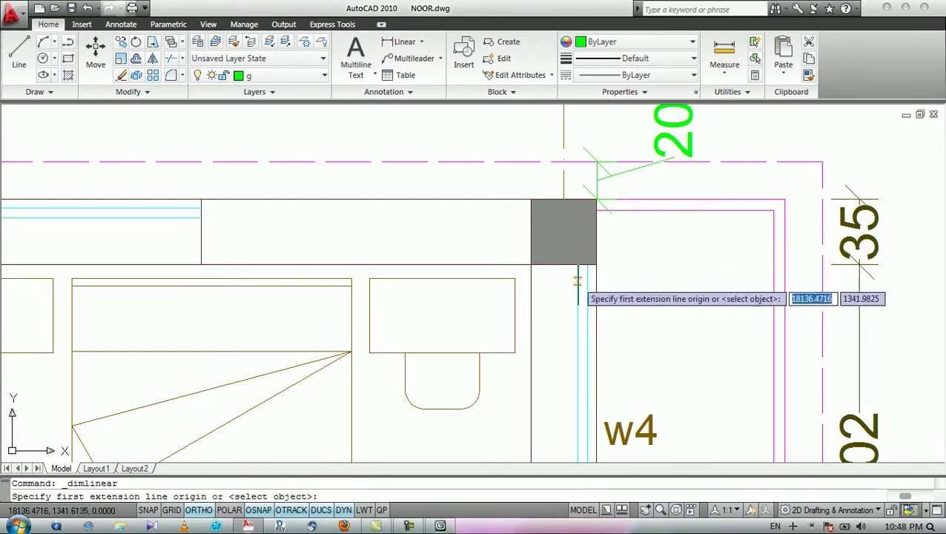
click(589, 315)
click(823, 311)
click(813, 306)
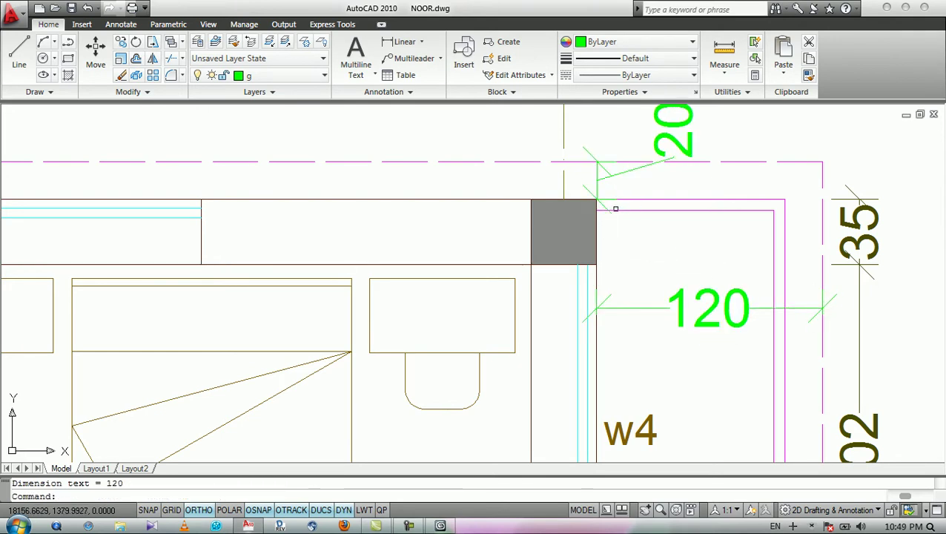
Examine the dashed roof line around the staircase and along the rest of the Sixth Floor Plan's perimeter.
scroll(612, 208, down, 8)
middle_drag(589, 256, 615, 227)
scroll(464, 394, up, 2)
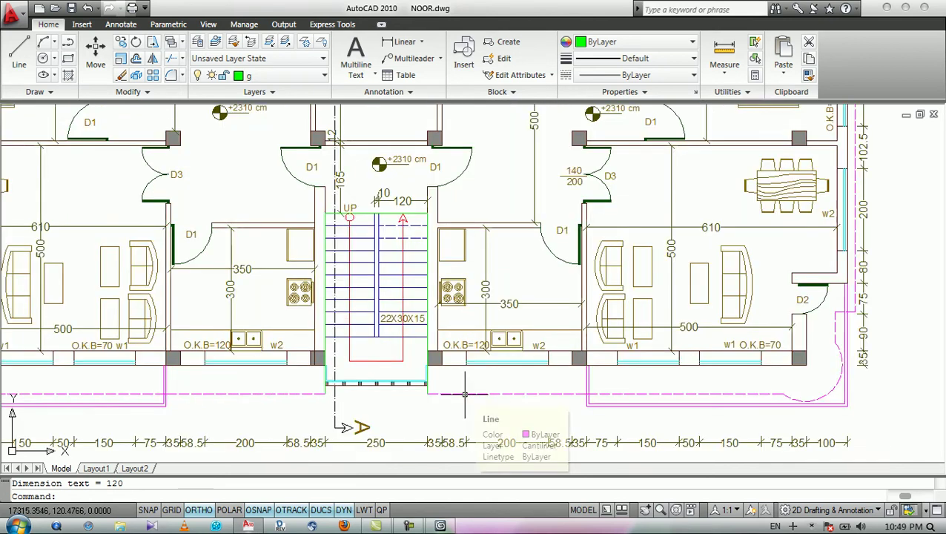
scroll(464, 394, up, 1)
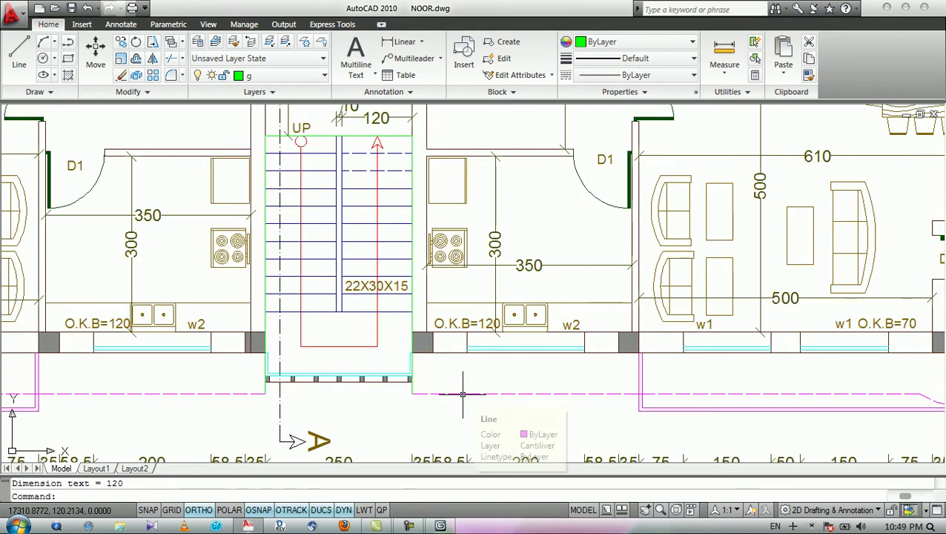
scroll(410, 372, up, 2)
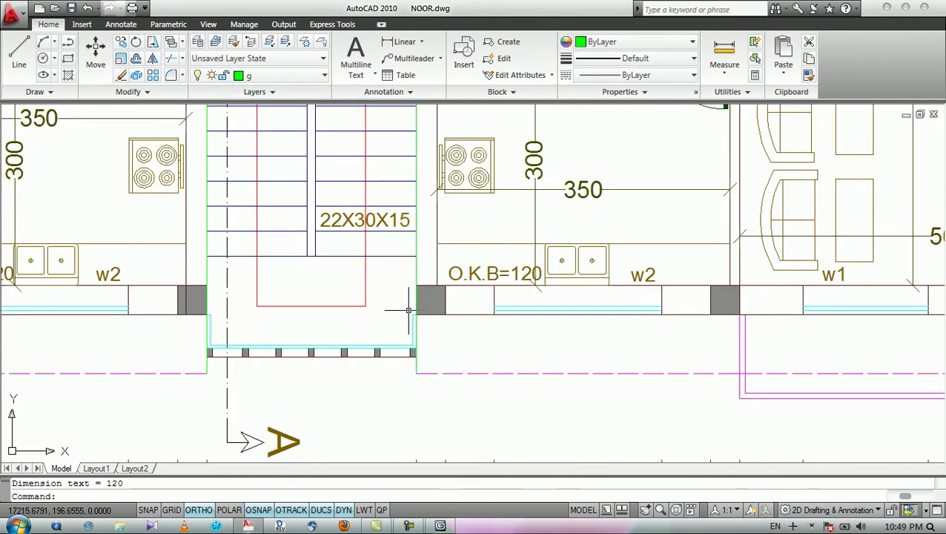
scroll(463, 378, down, 5)
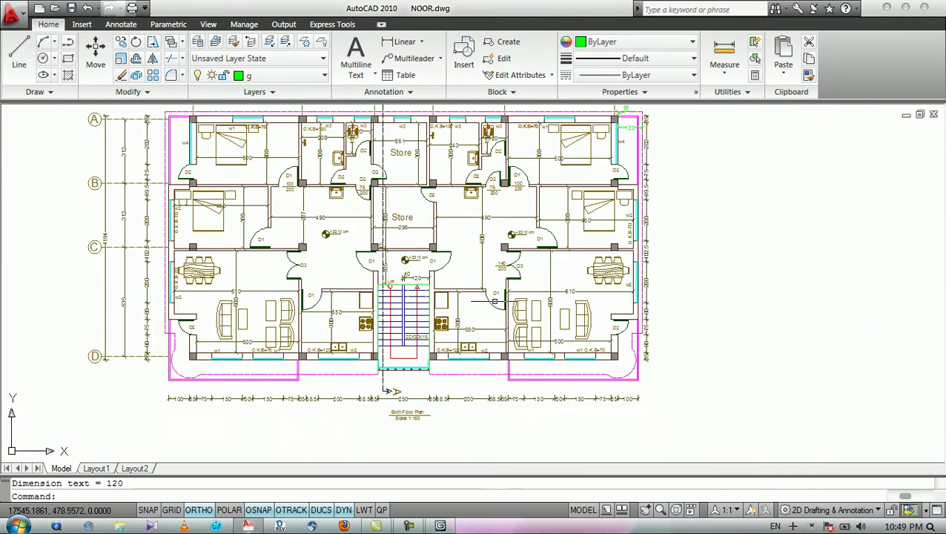
middle_drag(561, 203, 567, 323)
scroll(633, 242, up, 4)
scroll(632, 241, up, 3)
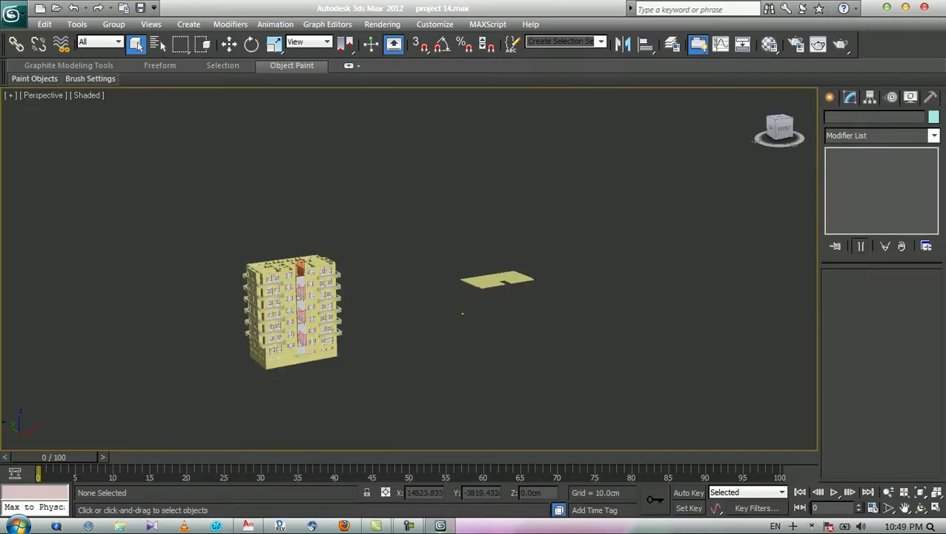
Switch to 3ds Max and move the extruded roof slab across the ground plane until it is close to the building.
click(498, 280)
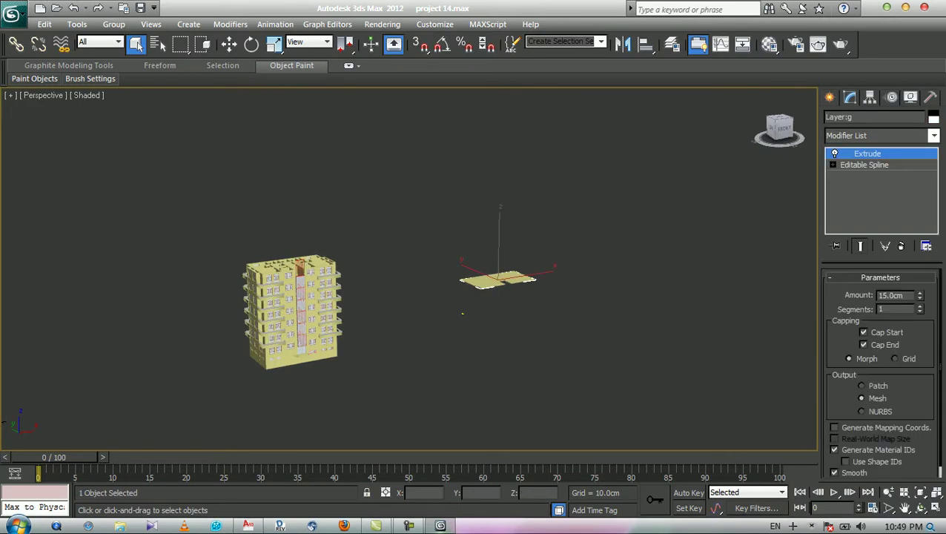
click(920, 508)
drag(462, 313, 404, 244)
right_click(405, 243)
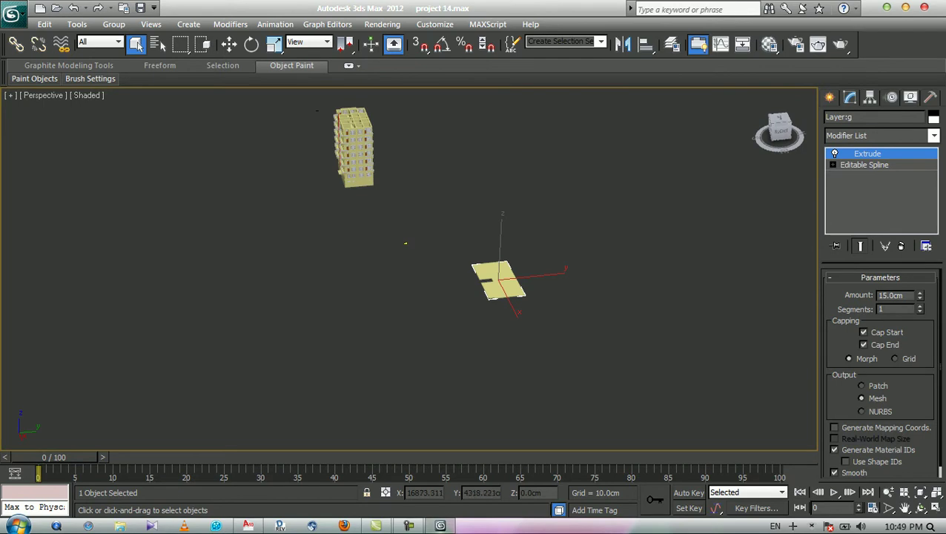
key(w)
drag(500, 280, 418, 192)
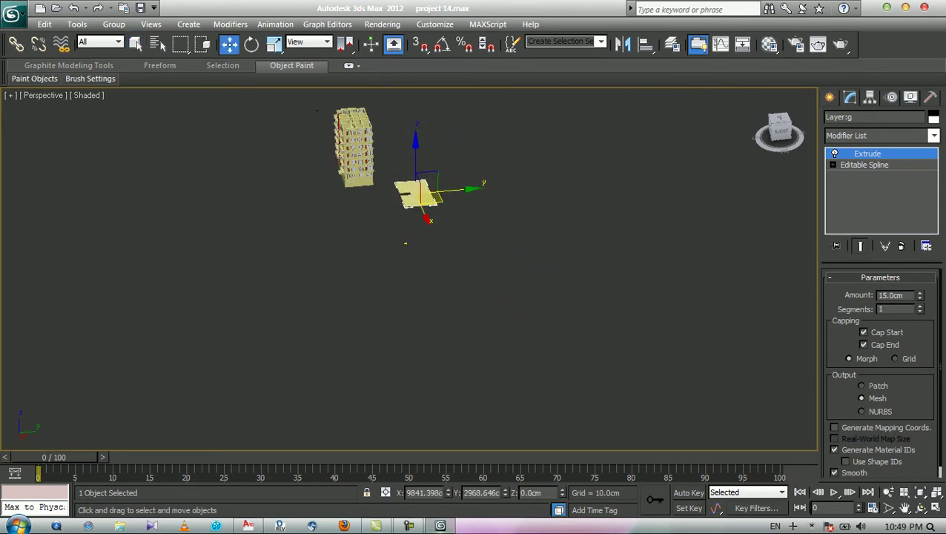
In the top view, move the roof slab over the building's footprint to about X 7800 cm, Y 858 cm.
key(t)
key(z)
scroll(675, 363, down, 5)
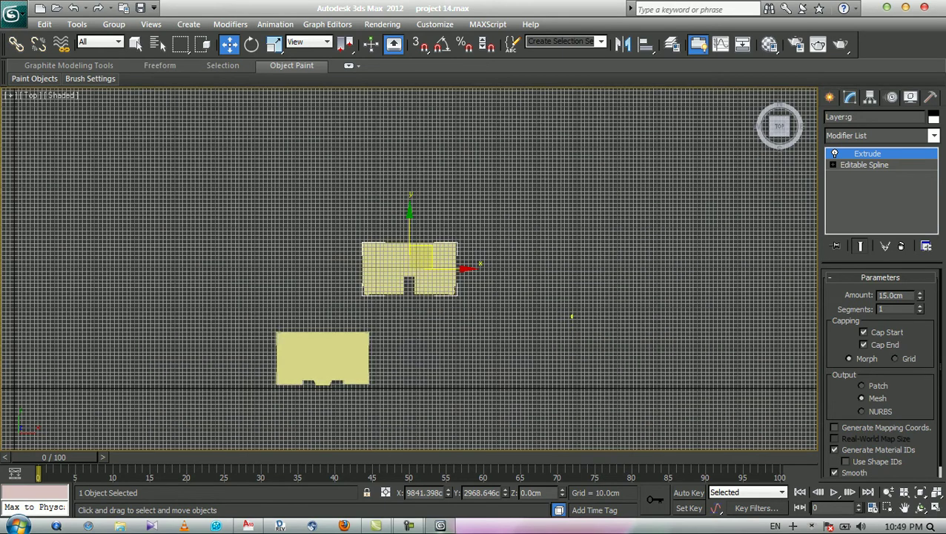
drag(420, 256, 338, 343)
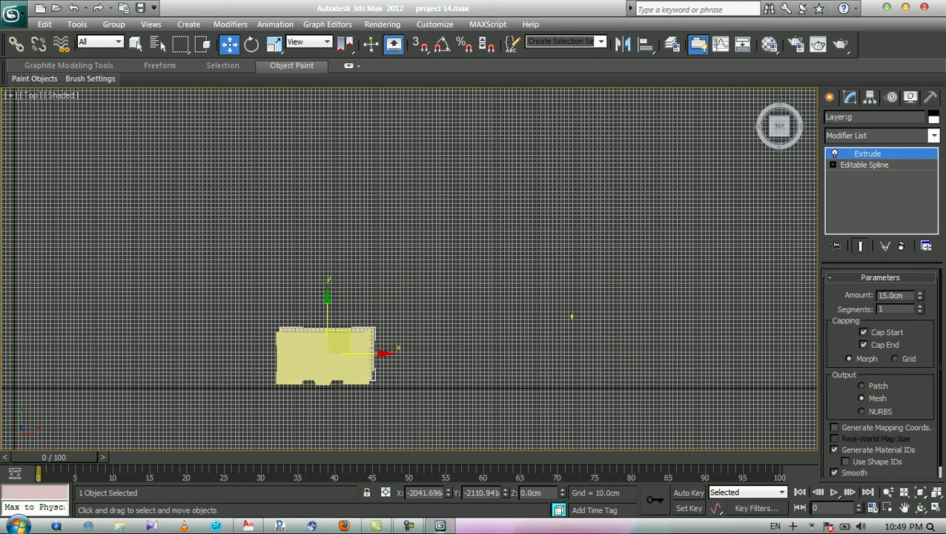
In the front view, raise the roof slab just above the building's top floor, to about Z 2789 cm.
key(f)
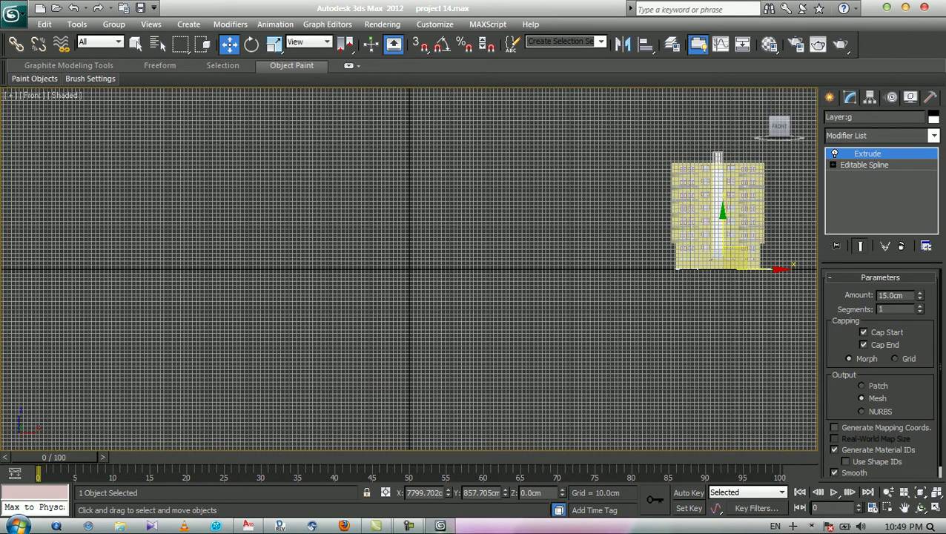
middle_drag(727, 180, 548, 220)
drag(544, 275, 543, 181)
drag(543, 156, 543, 157)
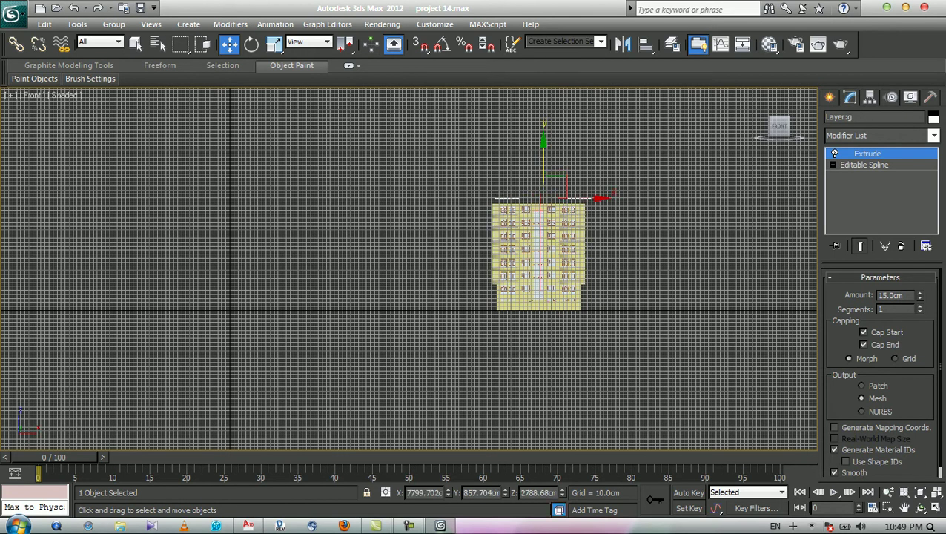
In perspective, use vertex snapping to move the roof slab's upper corner onto the matching top corner of the building's top-floor wall.
key(p)
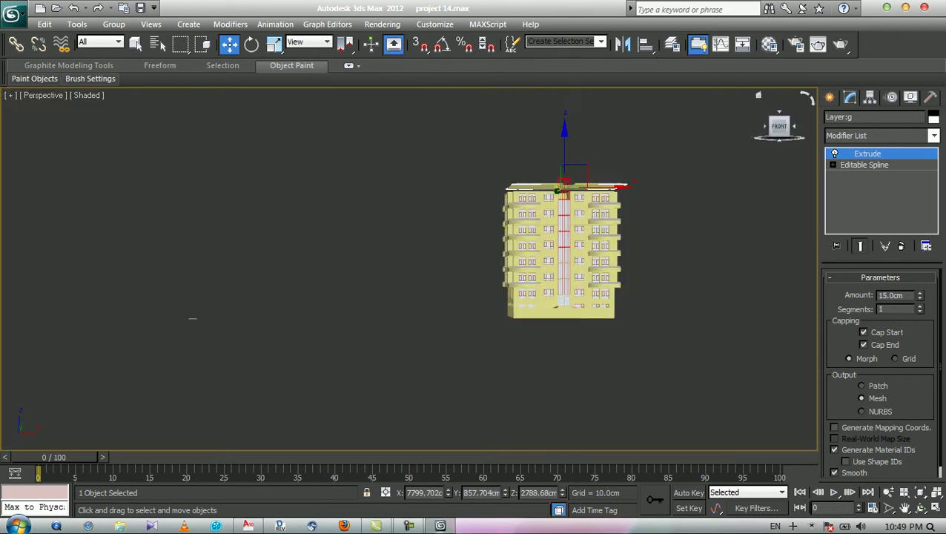
click(755, 97)
click(758, 95)
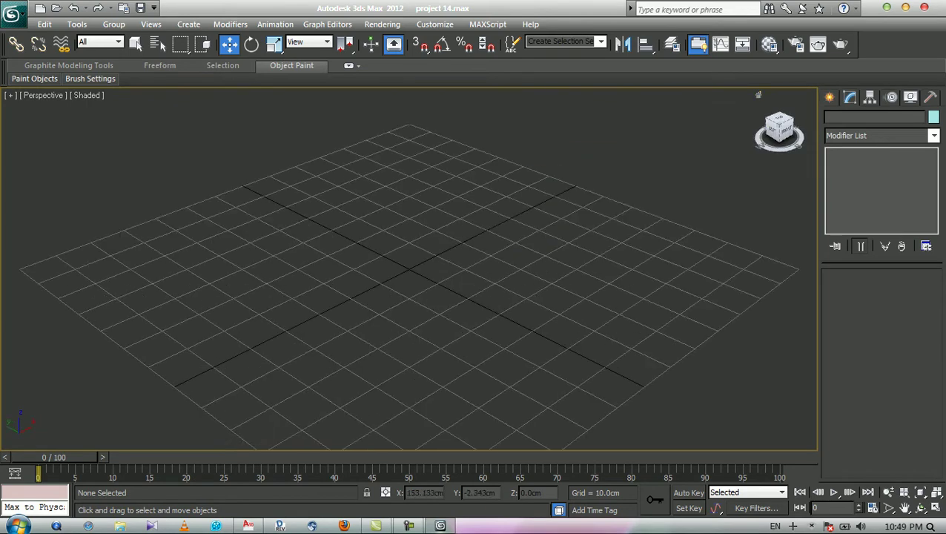
key(z)
click(919, 507)
drag(523, 250, 311, 252)
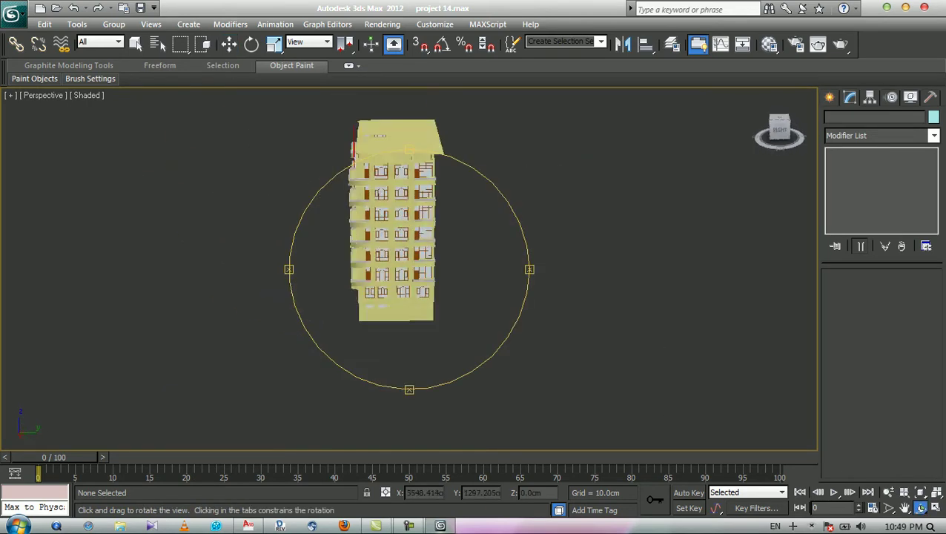
middle_drag(393, 221, 381, 306)
scroll(381, 306, up, 8)
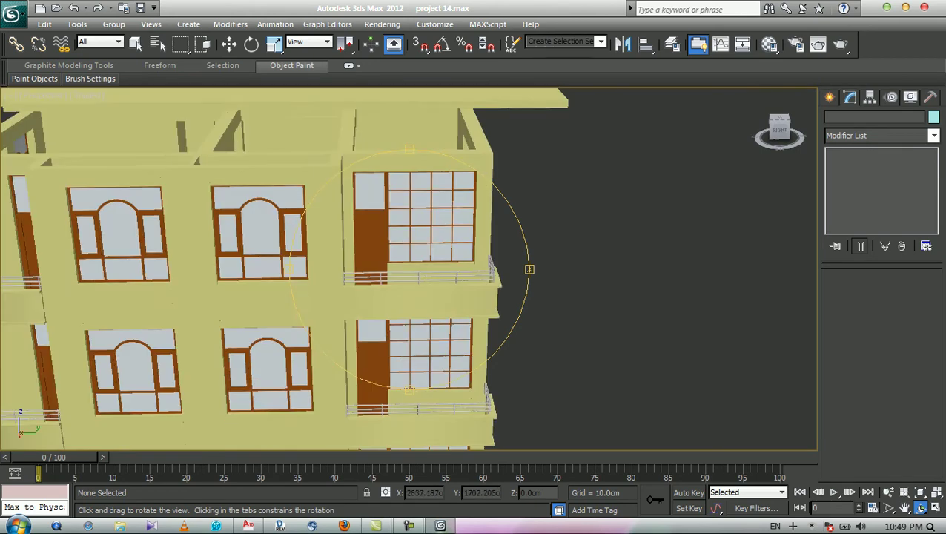
middle_drag(381, 305, 340, 393)
scroll(409, 269, up, 1)
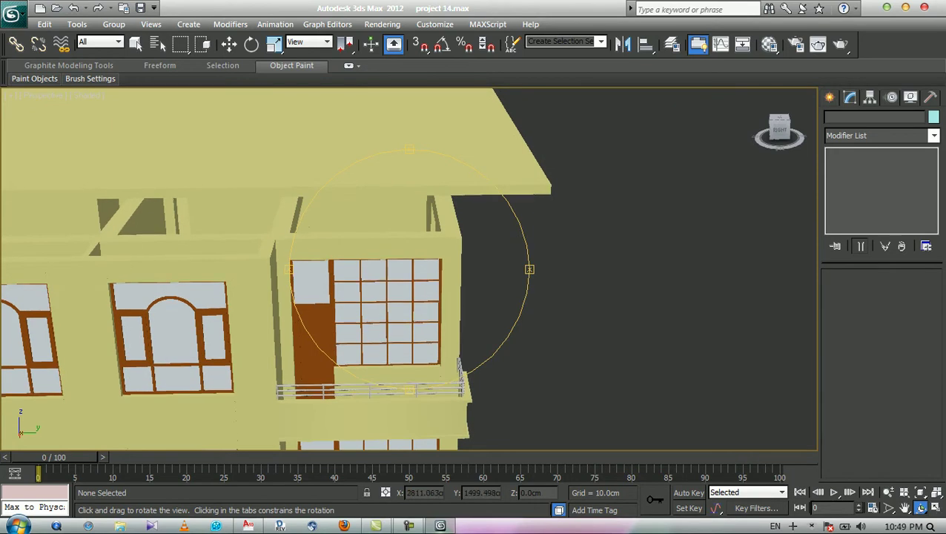
middle_drag(408, 268, 399, 300)
key(w)
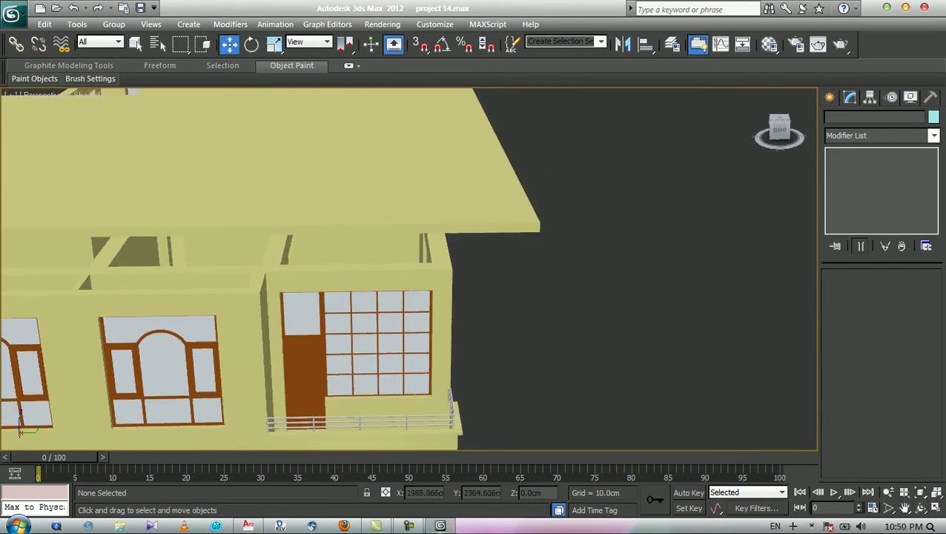
key(s)
click(539, 228)
drag(539, 223, 456, 265)
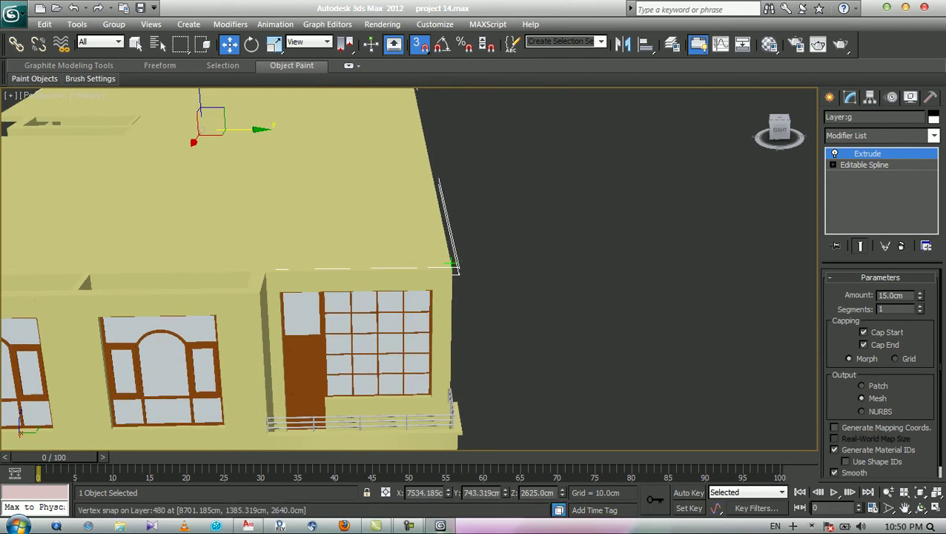
Examine how the roof slab's corner sits against the building's top corner and turn off snapping.
middle_drag(422, 277, 591, 268)
scroll(454, 269, up, 2)
scroll(529, 272, down, 1)
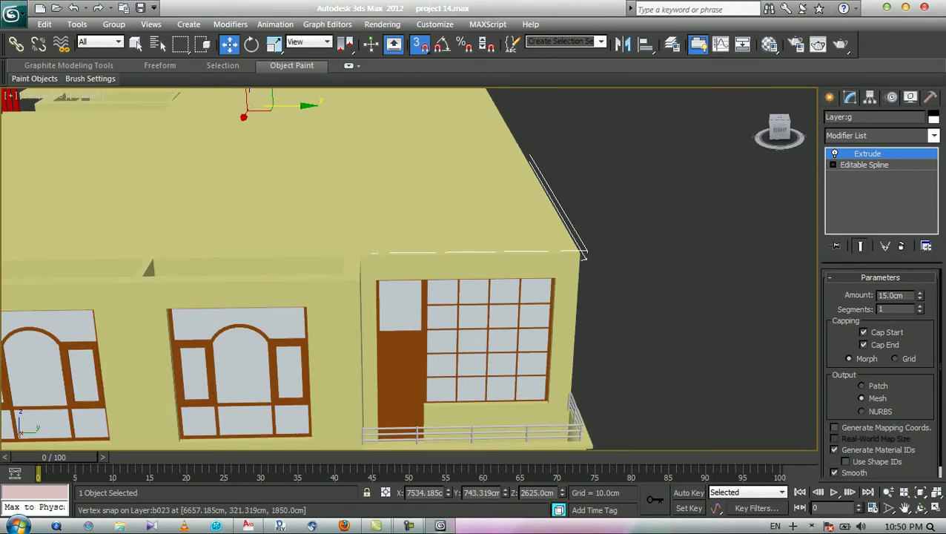
scroll(260, 284, down, 1)
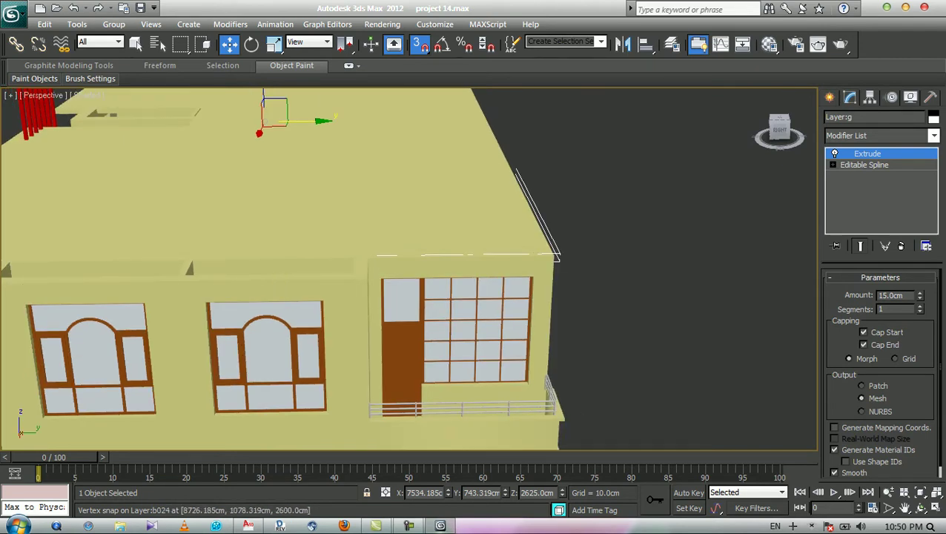
click(611, 288)
scroll(545, 249, up, 2)
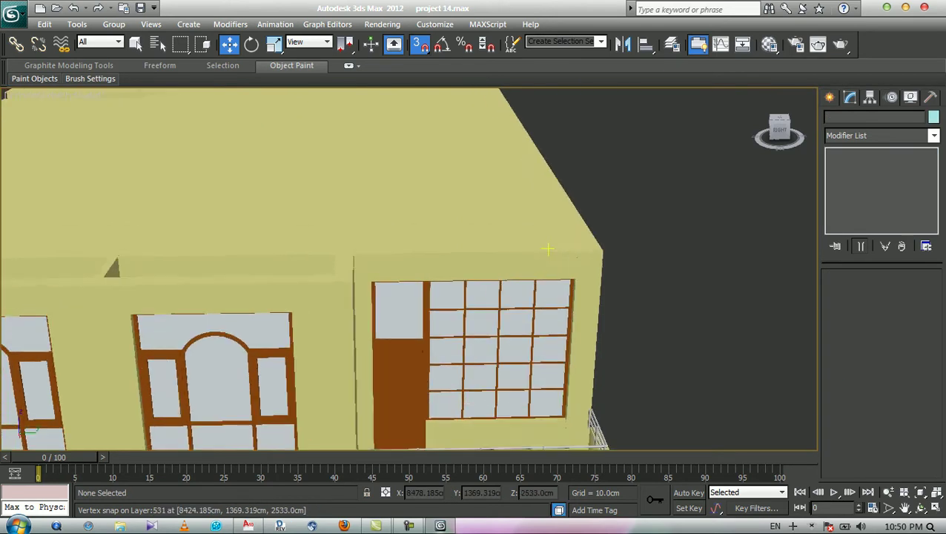
scroll(585, 260, up, 3)
key(s)
key(q)
click(645, 322)
scroll(687, 325, down, 3)
middle_drag(559, 314, 311, 317)
scroll(532, 311, up, 5)
scroll(532, 311, down, 2)
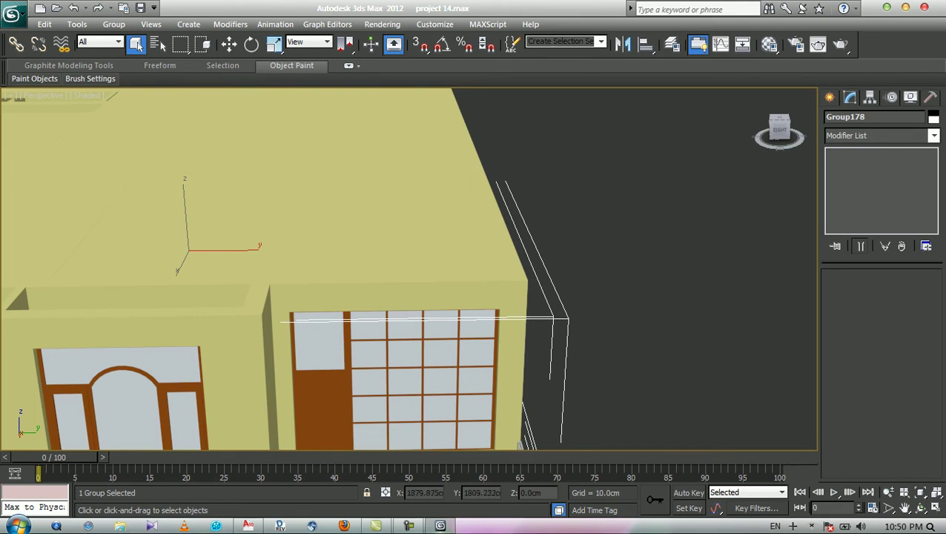
Open the Move Transform Type-In and undo the selection changes until the roof slab is selected instead of Group178.
key(w)
key(F12)
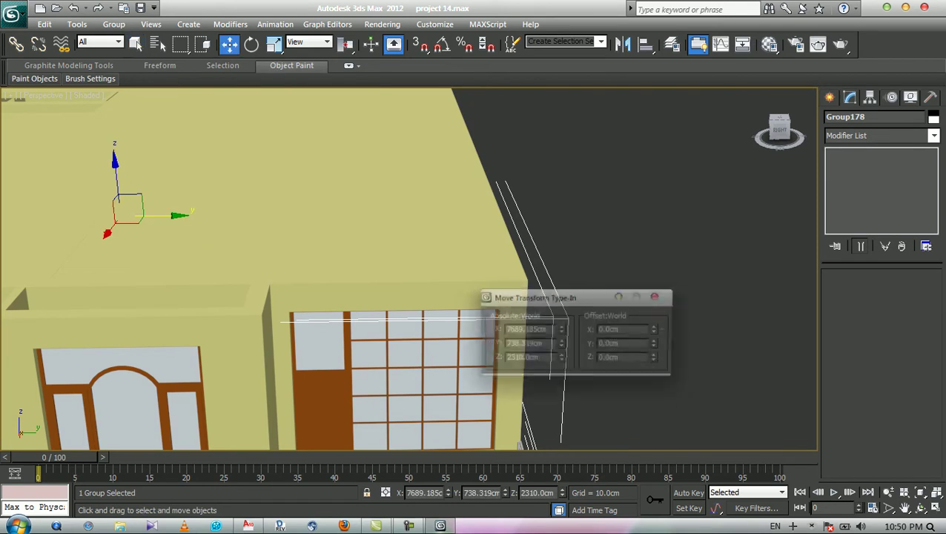
double_click(610, 345)
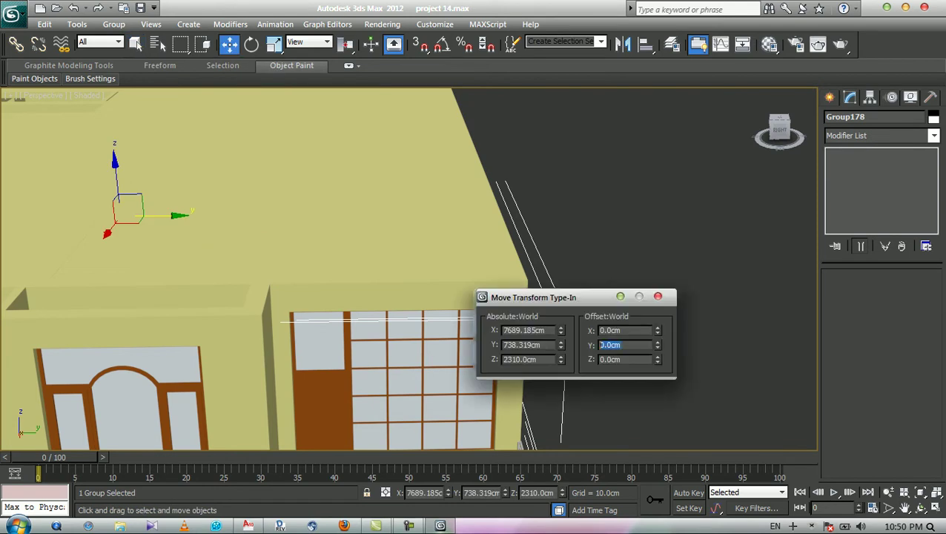
click(593, 195)
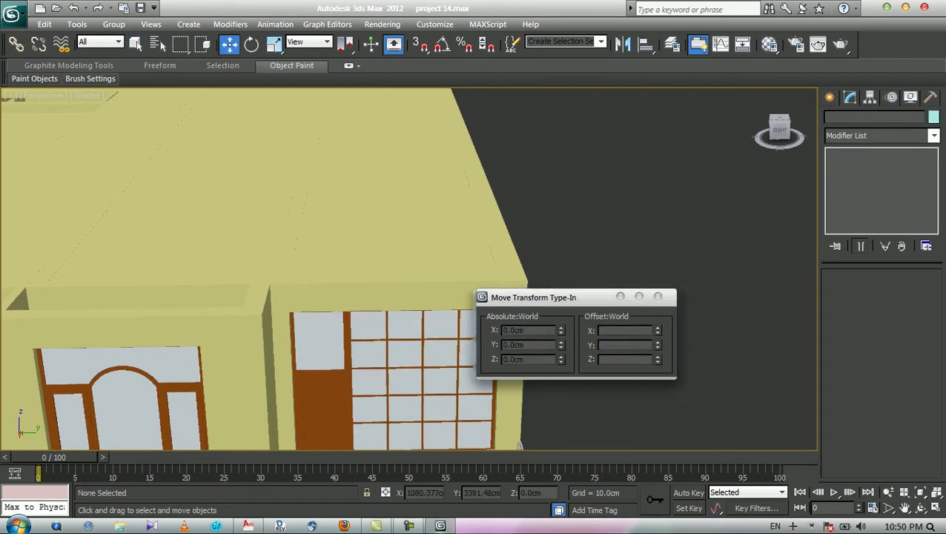
key(q)
key(ctrl+z)
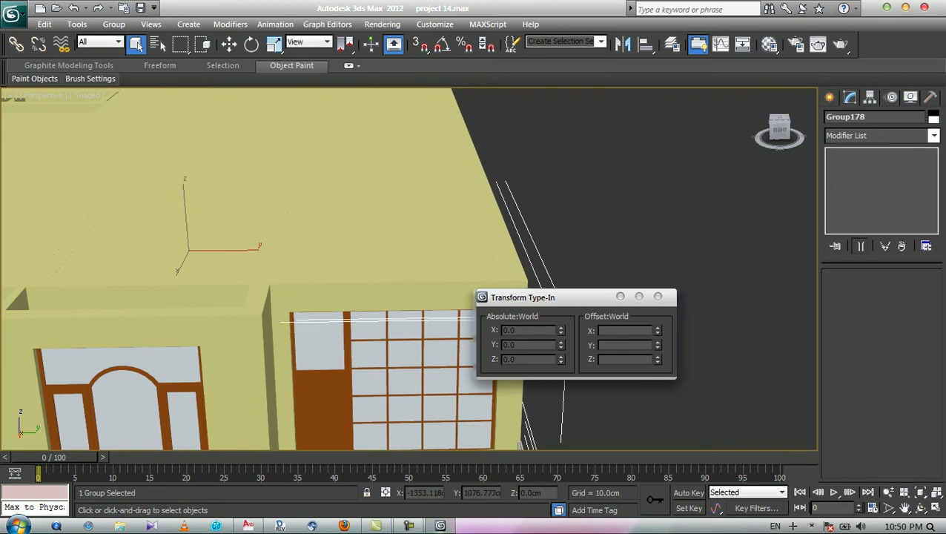
key(ctrl+z)
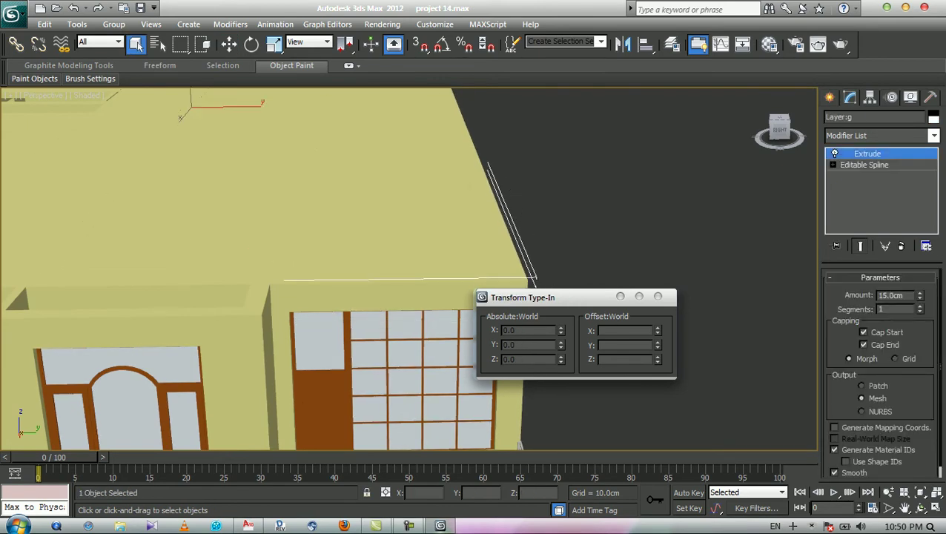
Offset the roof slab by 20 cm in Y and 120 cm in X relative to the world axes.
key(w)
drag(620, 344, 599, 345)
text(20)
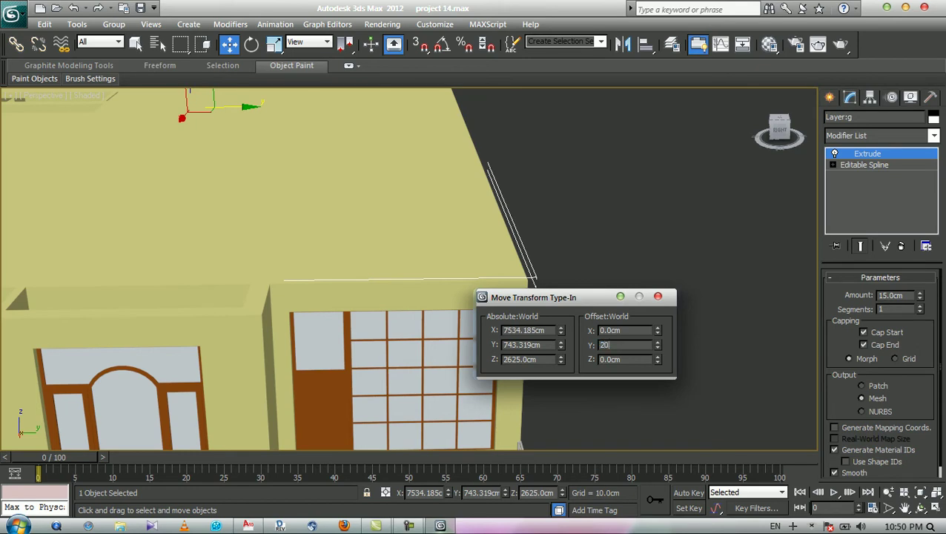
key(Return)
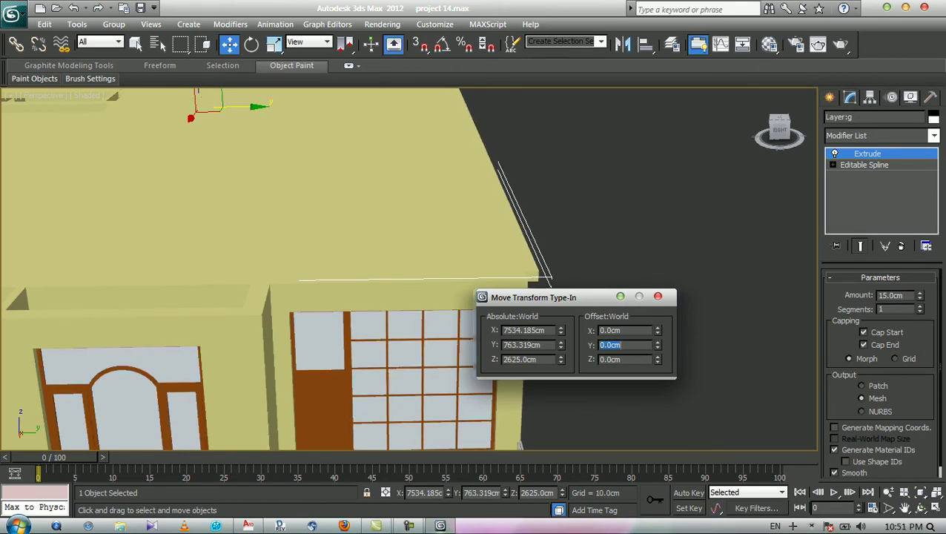
drag(620, 330, 599, 330)
text(1)
key(Return)
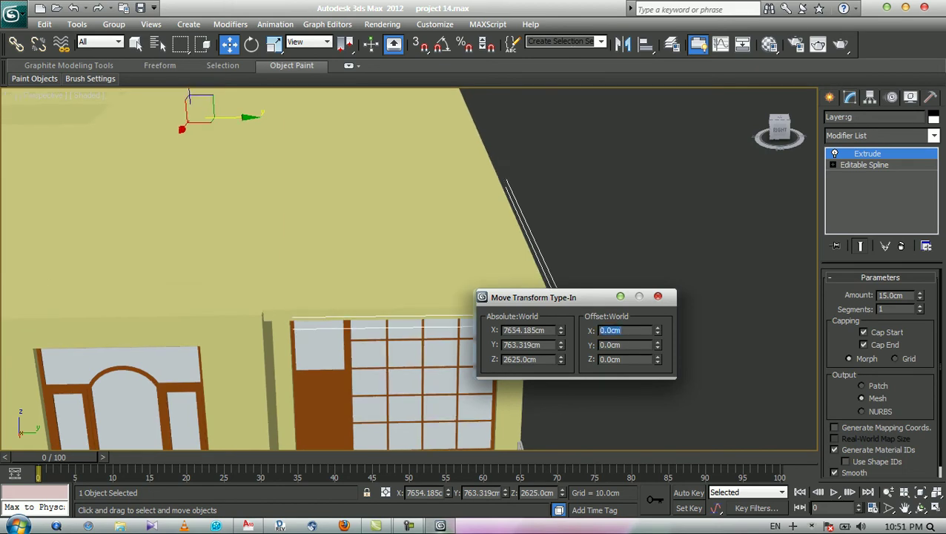
Close the Move Transform Type-In, clear the selection and return to object selection.
key(F12)
key(ctrl+d)
key(q)
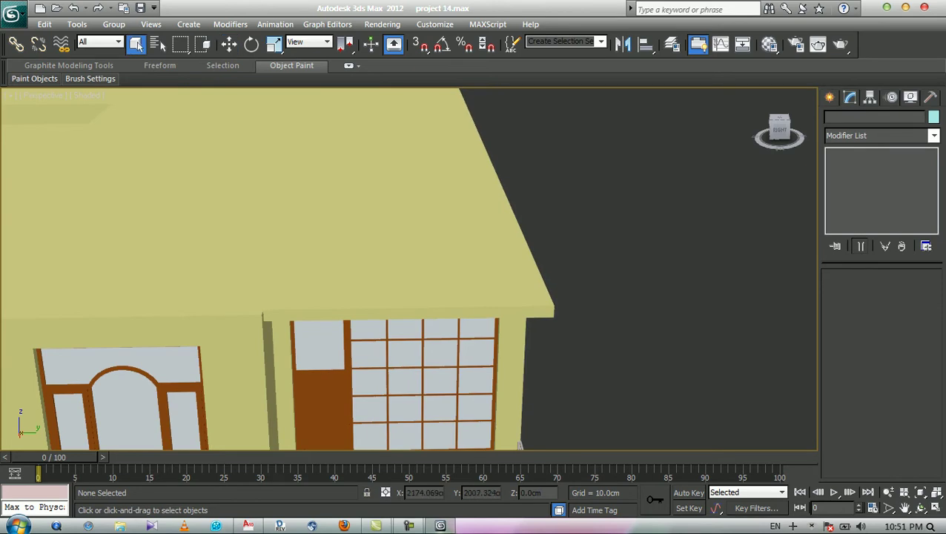
Examine the roof slab's fit and overhangs around the building's top floor from the side, from below and from above the front.
scroll(519, 445, down, 6)
click(319, 279)
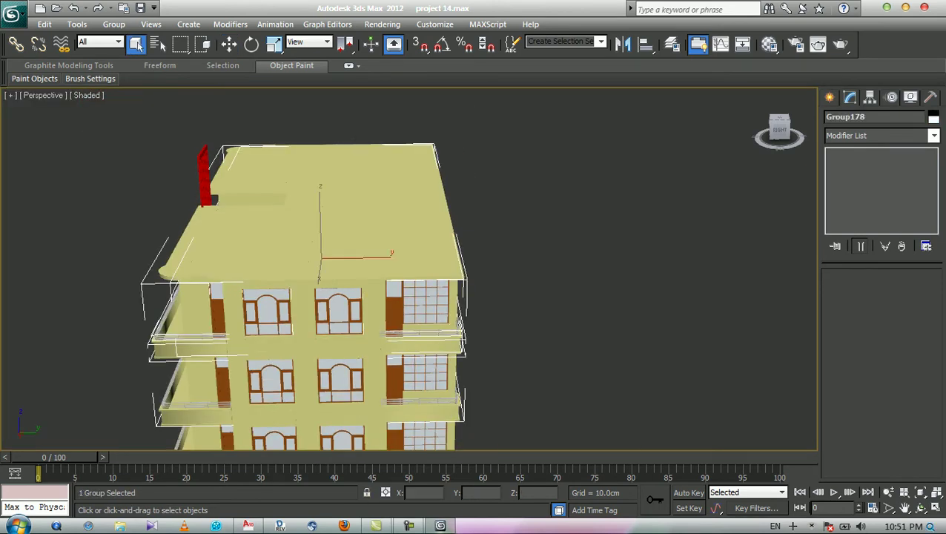
click(918, 507)
drag(370, 311, 475, 237)
mouse_move(444, 311)
mouse_down()
mouse_move(378, 289)
mouse_move(437, 312)
mouse_up()
middle_drag(438, 311, 474, 424)
scroll(408, 268, up, 3)
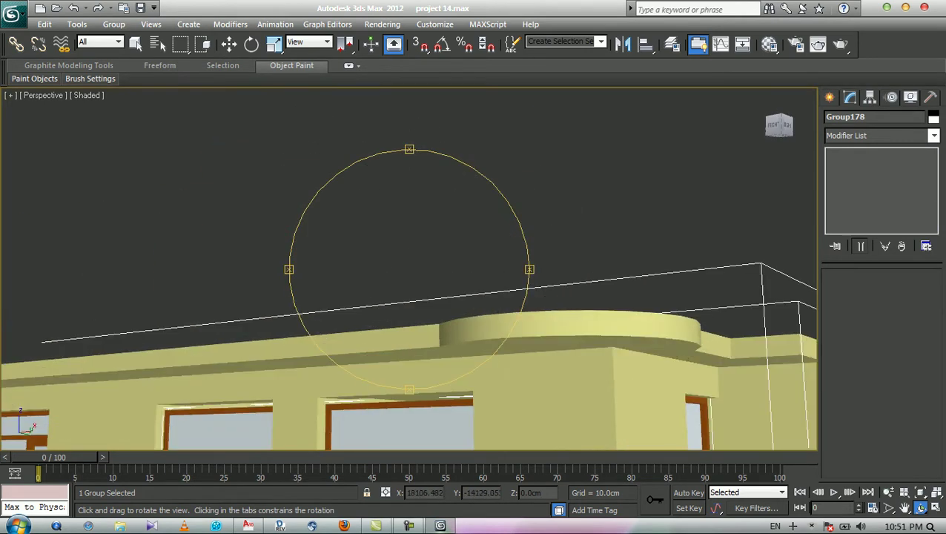
middle_drag(445, 312, 419, 406)
scroll(408, 268, down, 3)
drag(445, 311, 385, 356)
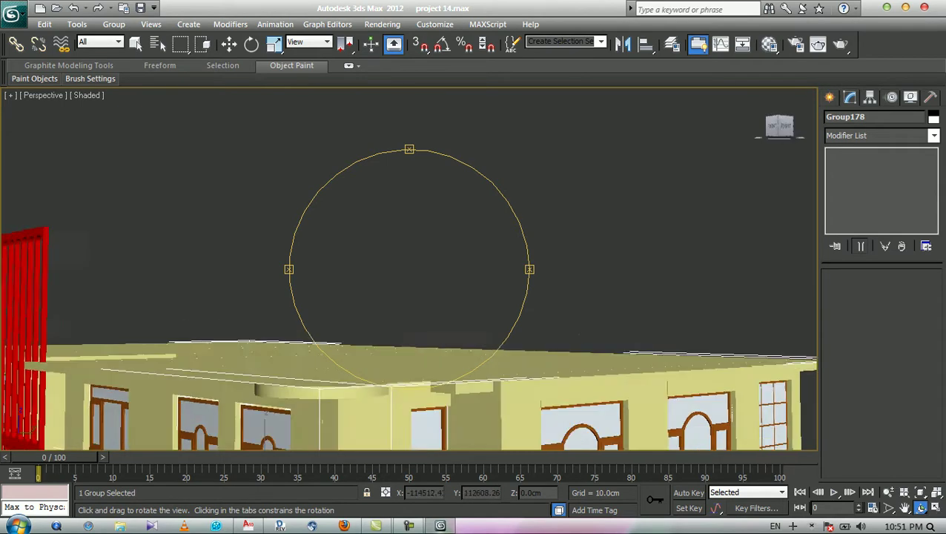
middle_drag(386, 356, 452, 274)
scroll(409, 268, down, 3)
drag(297, 326, 371, 356)
drag(315, 252, 415, 297)
mouse_move(275, 274)
mouse_down()
mouse_move(292, 271)
mouse_move(256, 276)
mouse_up()
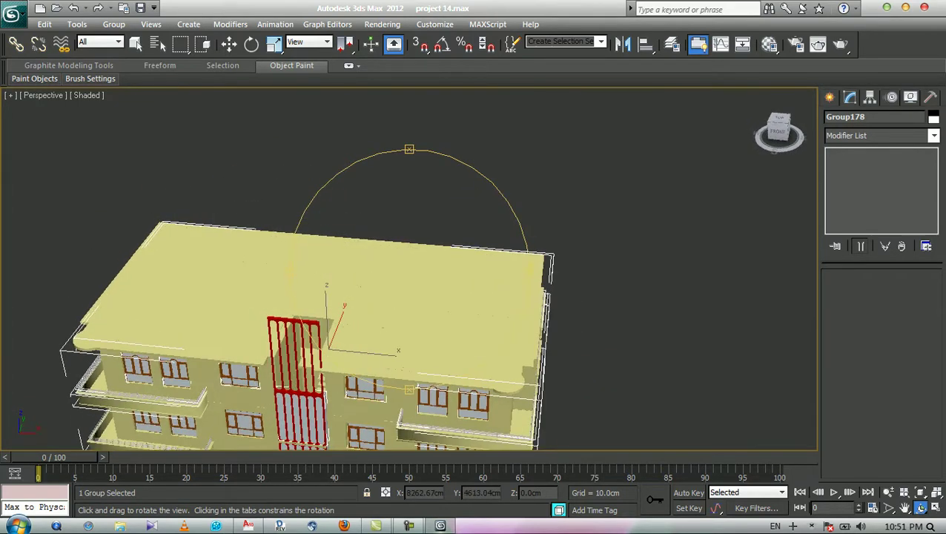
scroll(408, 268, down, 2)
scroll(408, 268, up, 2)
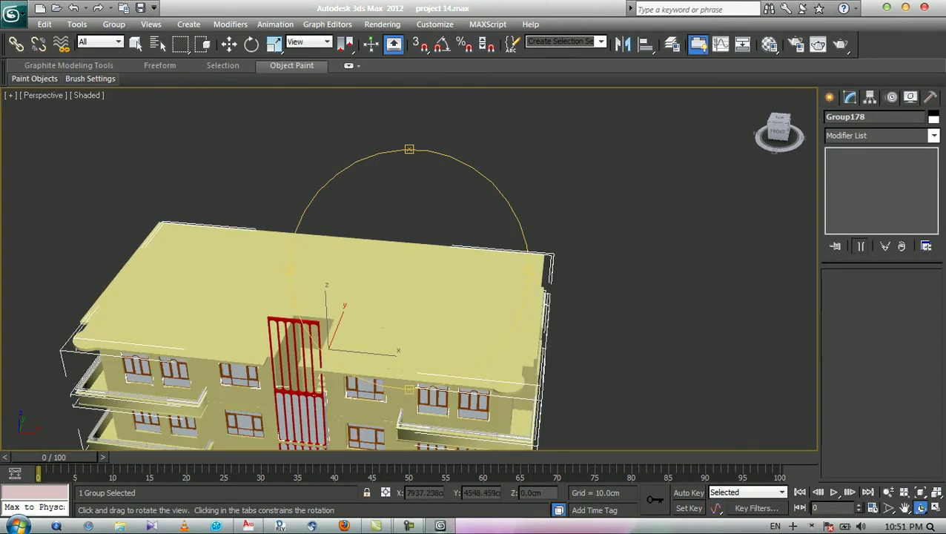
middle_drag(382, 327, 437, 275)
drag(437, 274, 503, 180)
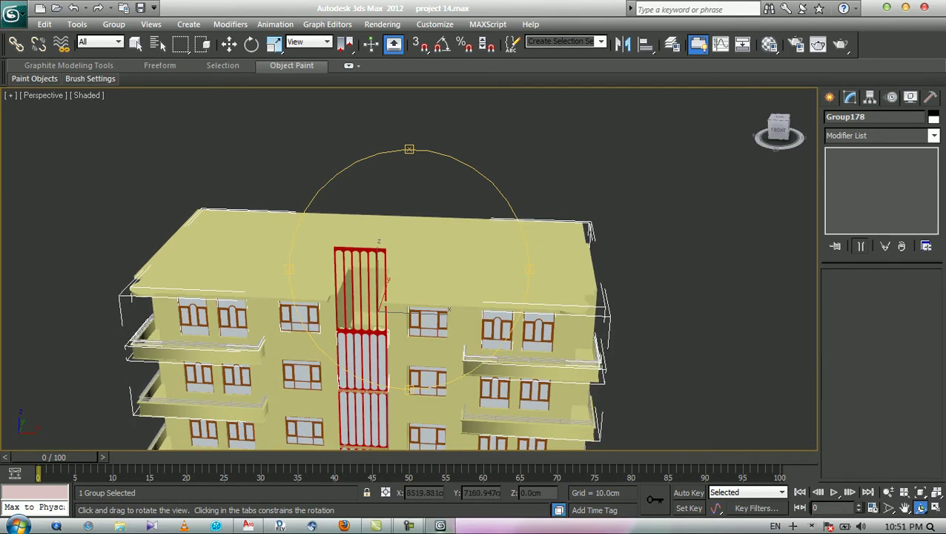
Leave orbiting for object selection and save the scene.
click(136, 43)
click(140, 8)
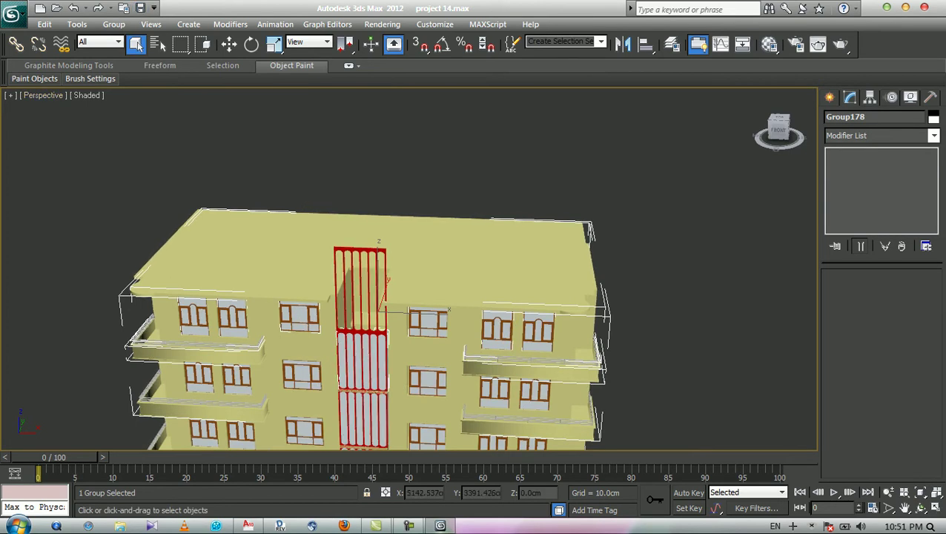
Switch to AutoCAD and look over the building drawings.
click(249, 525)
scroll(423, 316, down, 6)
middle_drag(504, 264, 353, 364)
scroll(300, 415, down, 2)
middle_drag(213, 253, 360, 284)
scroll(361, 284, up, 3)
scroll(422, 292, up, 2)
In 3ds Max, clone the roof slab as a Copy named Layer:g001 and hide the copy.
click(445, 259)
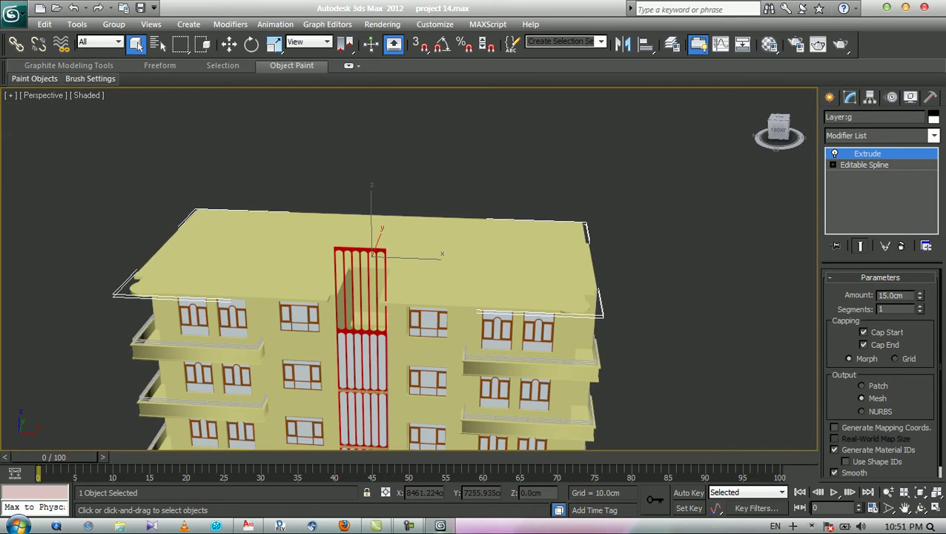
key(ctrl+v)
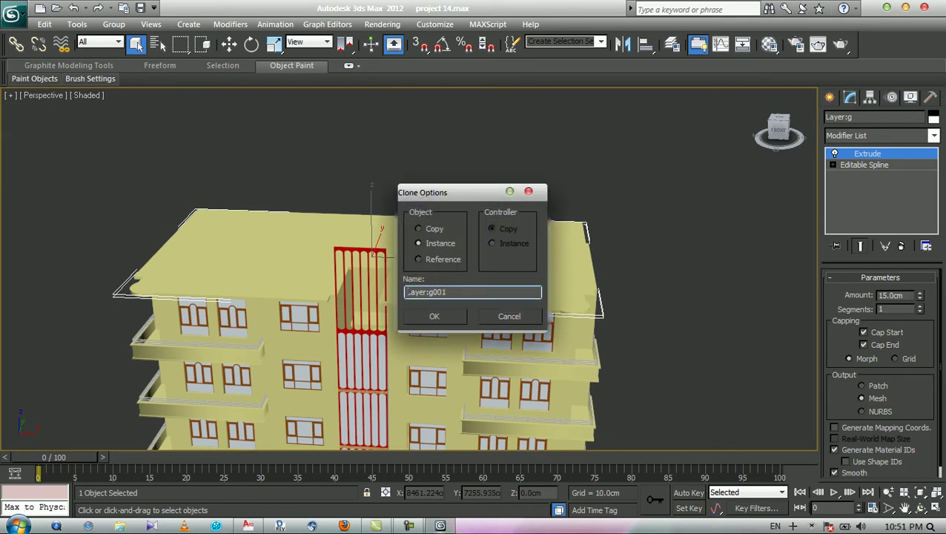
click(419, 228)
click(434, 316)
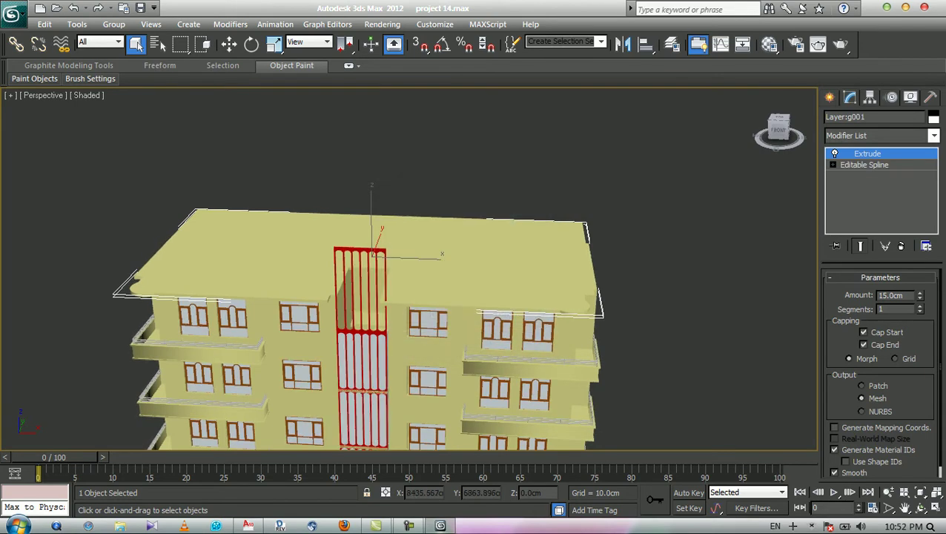
right_click(507, 271)
click(552, 234)
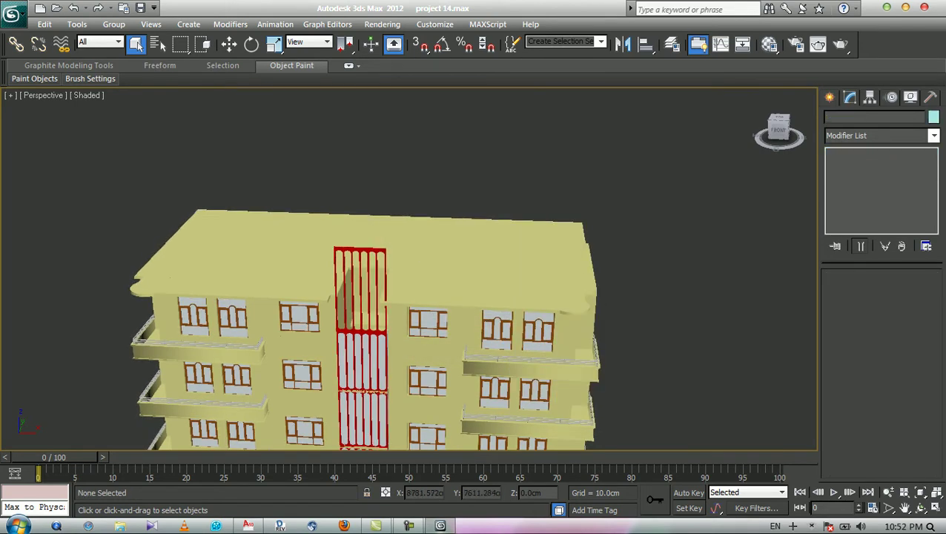
Select the remaining roof slab and hide all unselected objects.
middle_drag(422, 240, 340, 238)
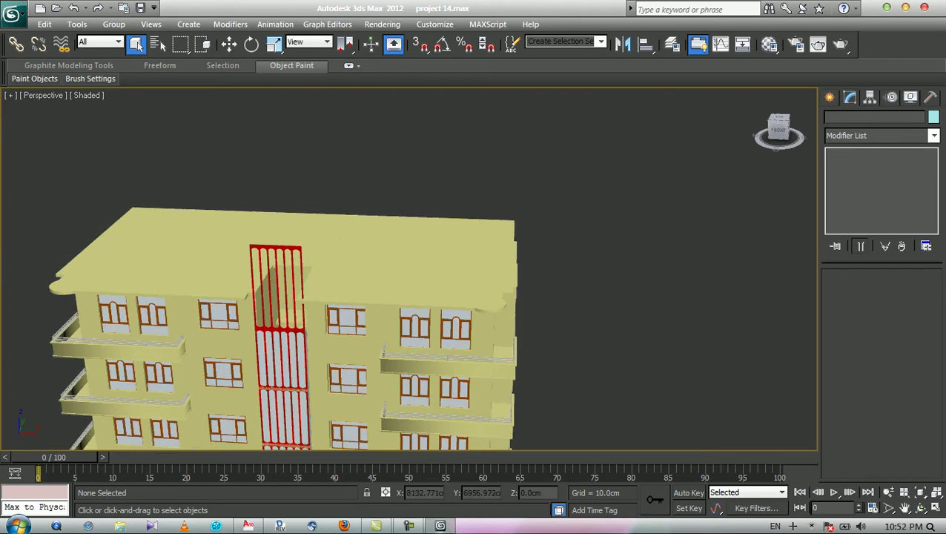
scroll(411, 274, up, 4)
click(410, 274)
right_click(544, 184)
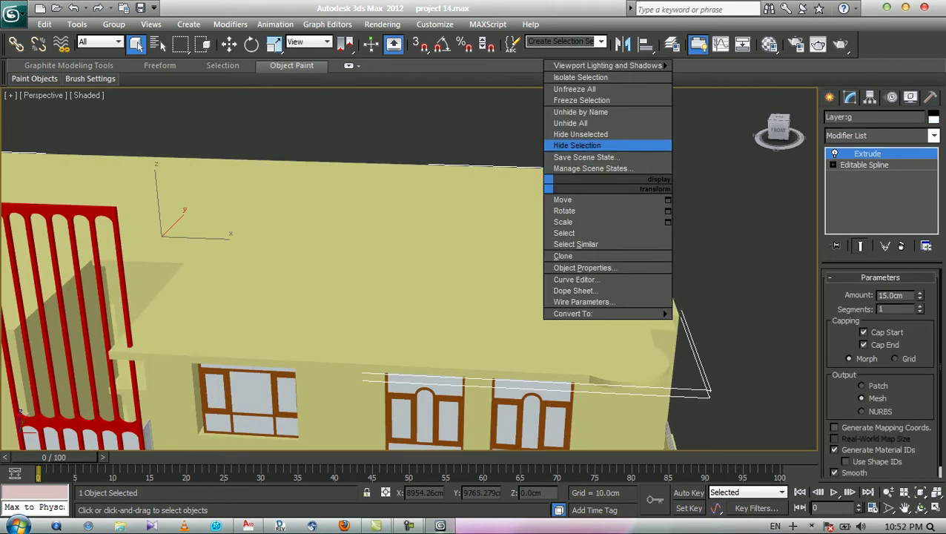
click(580, 135)
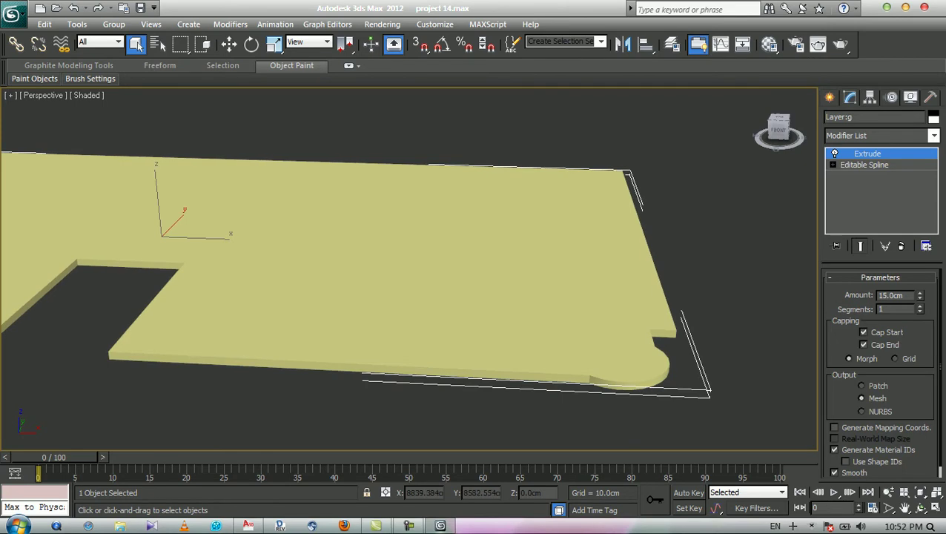
Remove the Extrude modifier from the isolated roof slab and restore the extrusion with a 15 cm amount.
scroll(408, 269, down, 2)
middle_drag(409, 269, 467, 272)
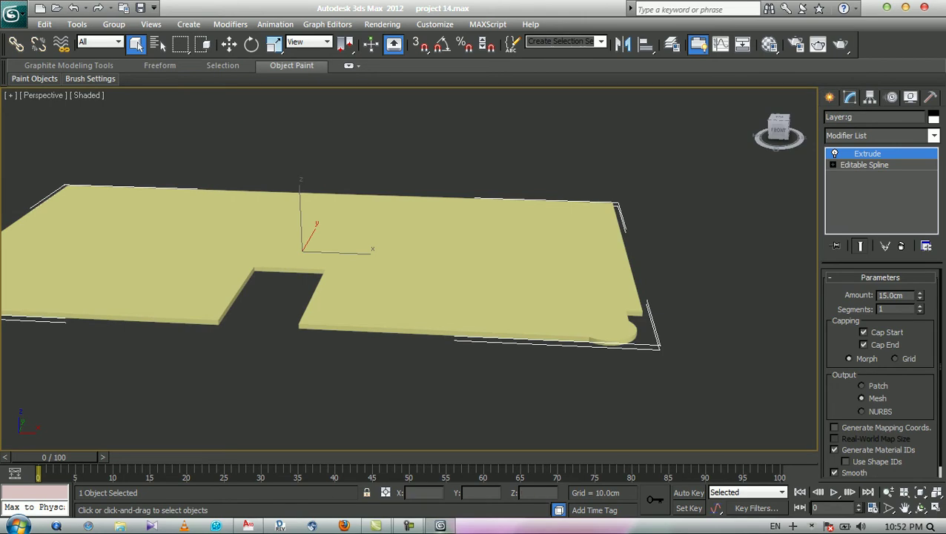
right_click(867, 154)
click(793, 180)
middle_drag(408, 268, 353, 264)
scroll(408, 268, down, 3)
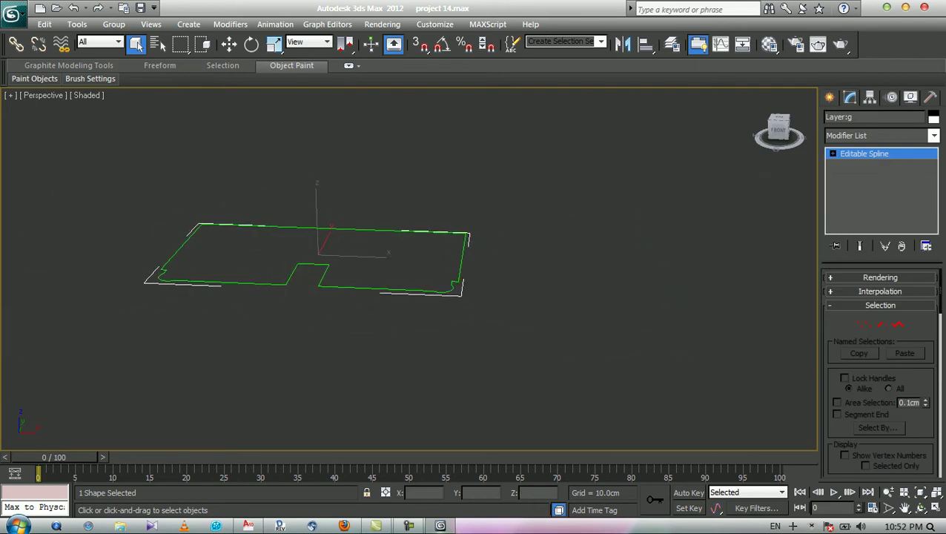
scroll(345, 249, down, 4)
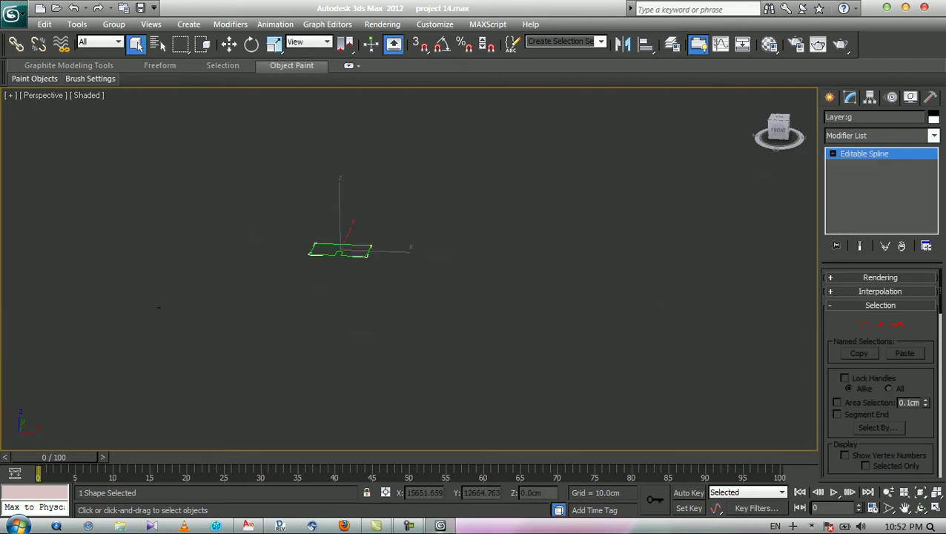
scroll(407, 269, up, 3)
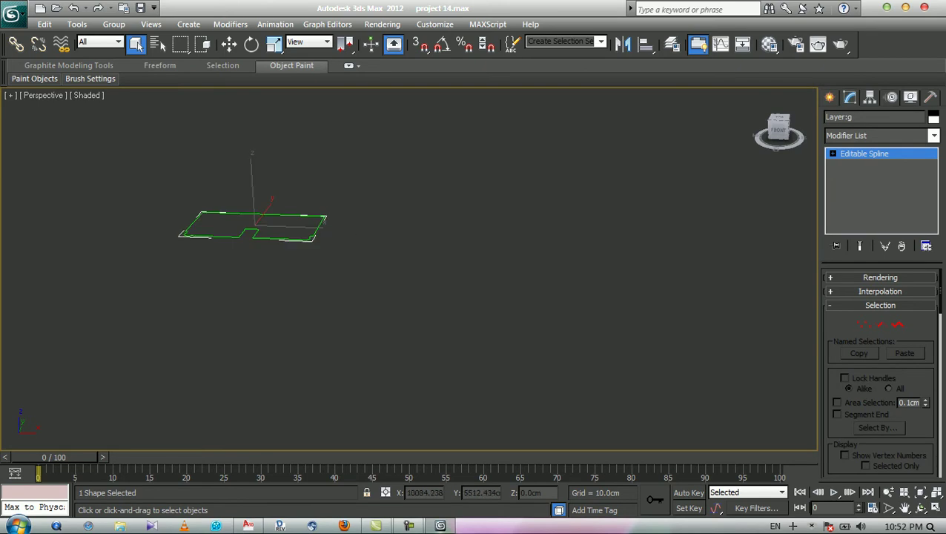
scroll(233, 232, up, 4)
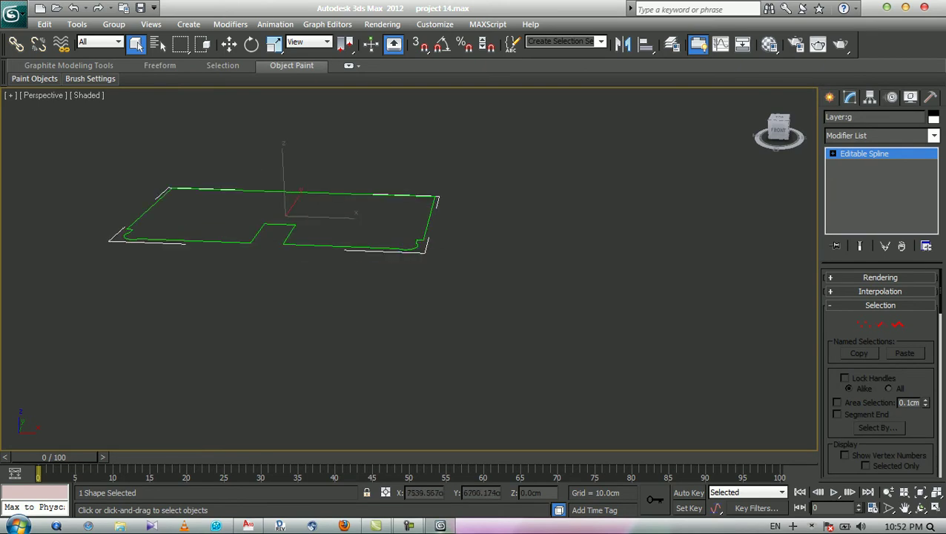
key(e)
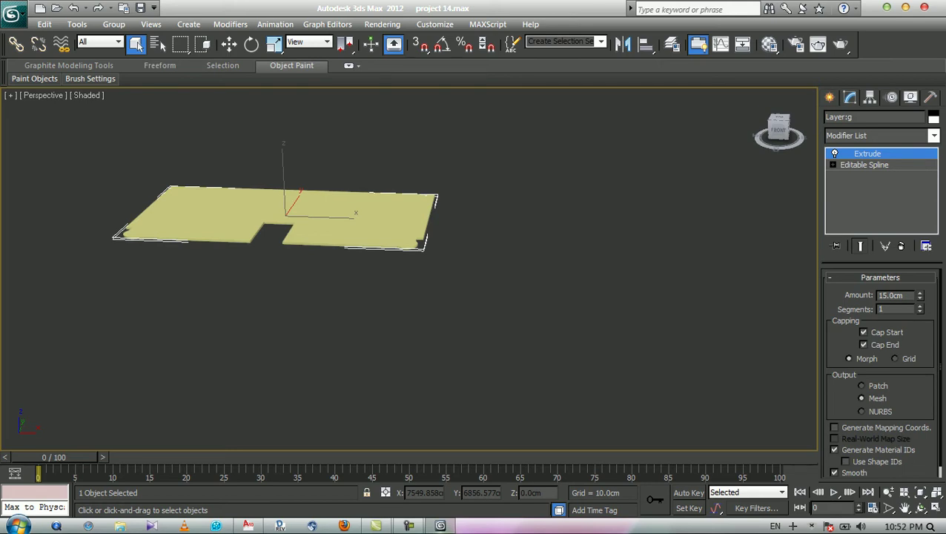
Check the list of selectable scene objects, unhide all objects and clear the selection.
click(158, 44)
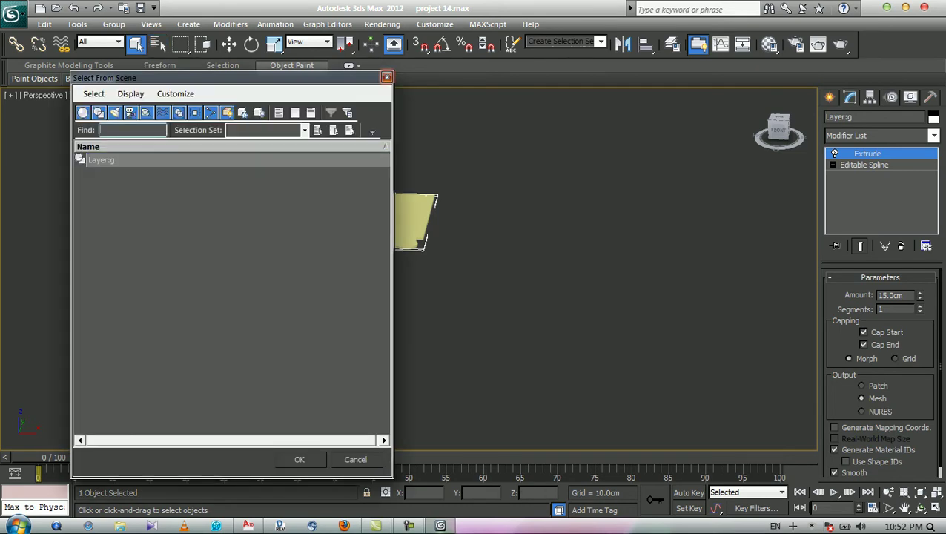
click(386, 77)
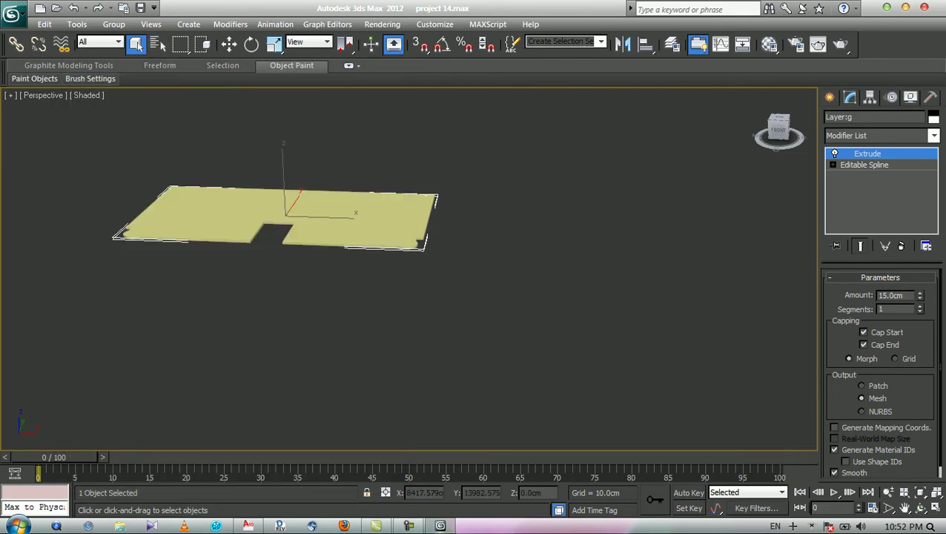
right_click(434, 149)
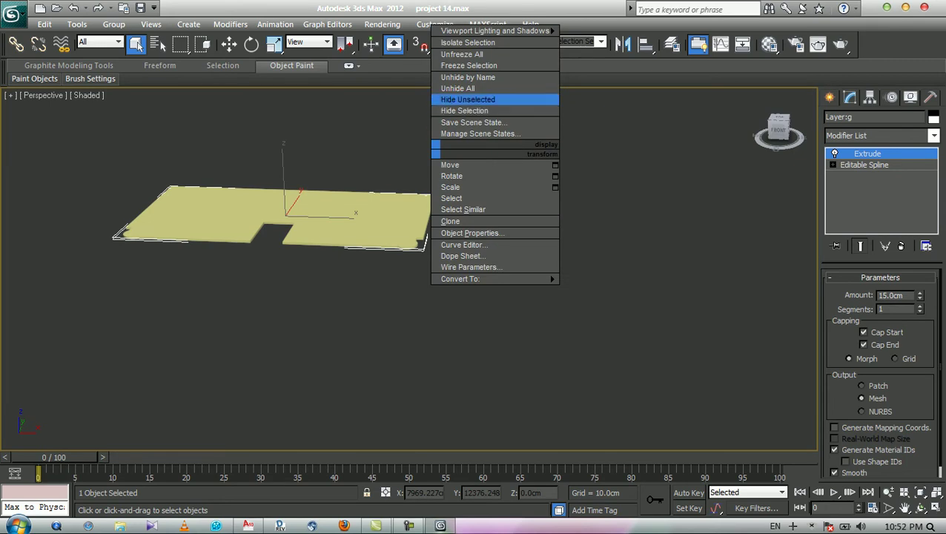
click(458, 89)
key(ctrl+d)
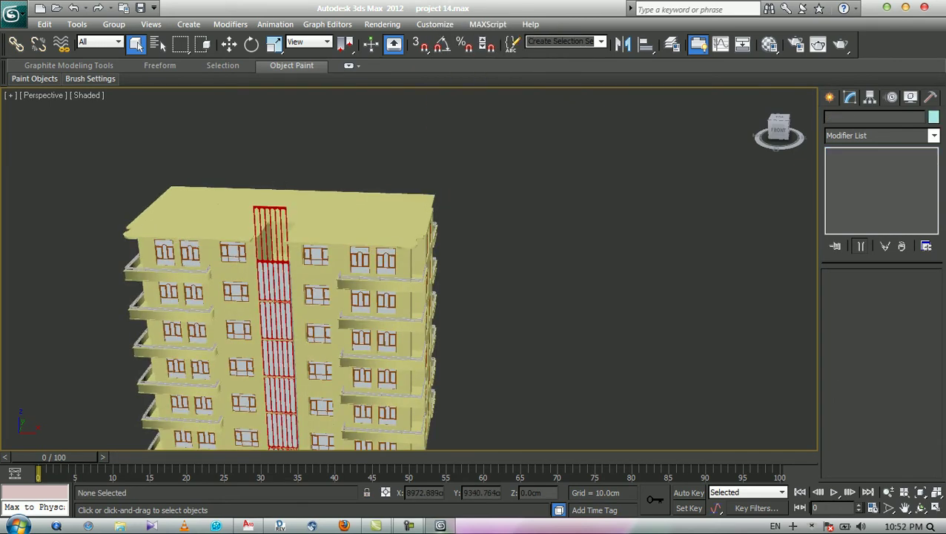
Select one roof slab together with the small yellow object beside the building and hide everything else.
click(356, 215)
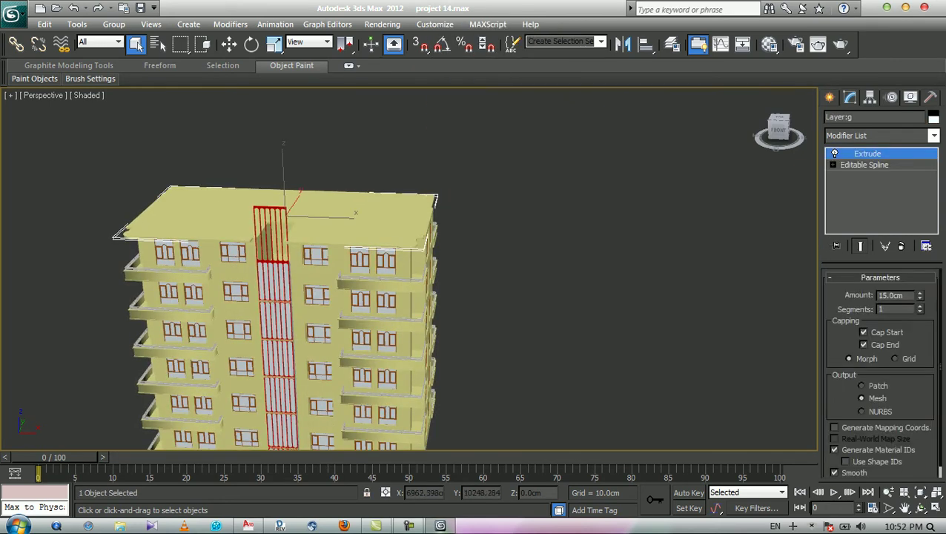
scroll(409, 268, down, 5)
middle_drag(593, 334, 561, 317)
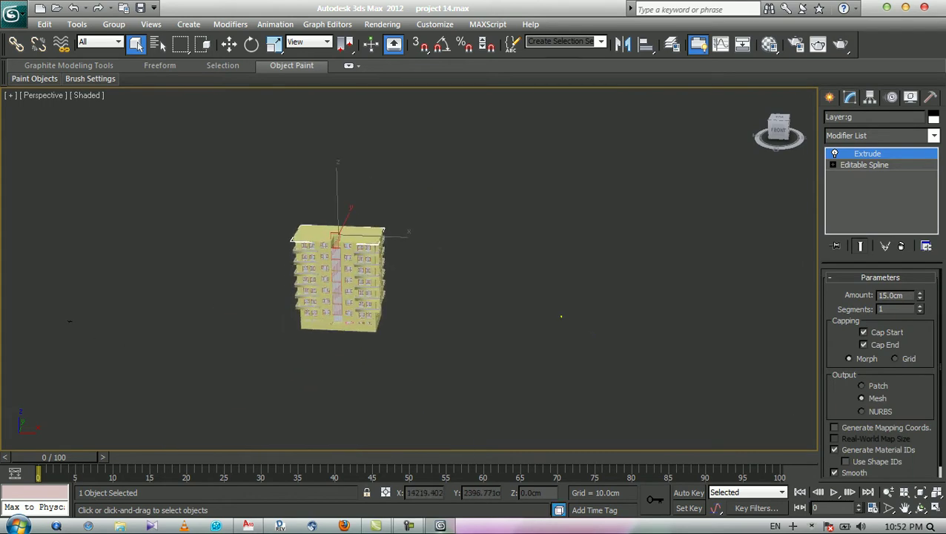
ctrl+drag(547, 307, 569, 327)
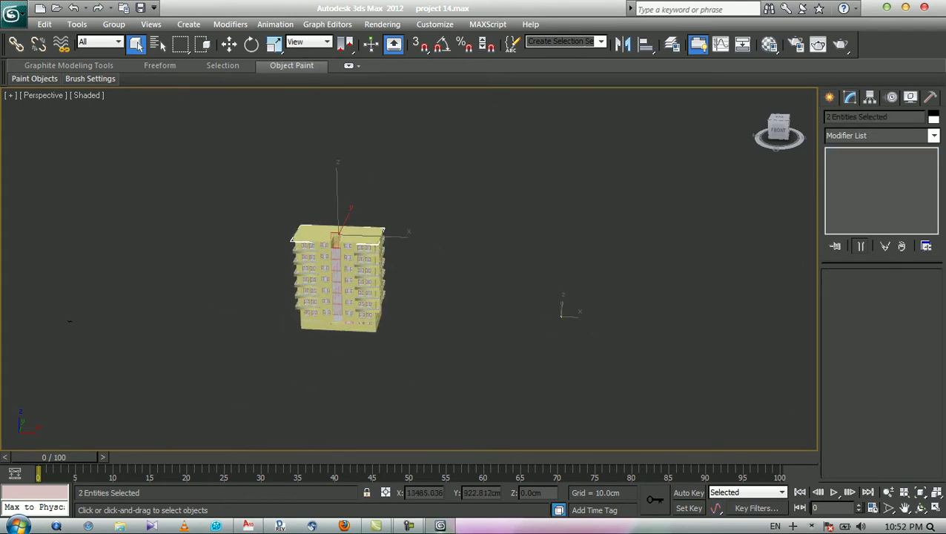
right_click(392, 233)
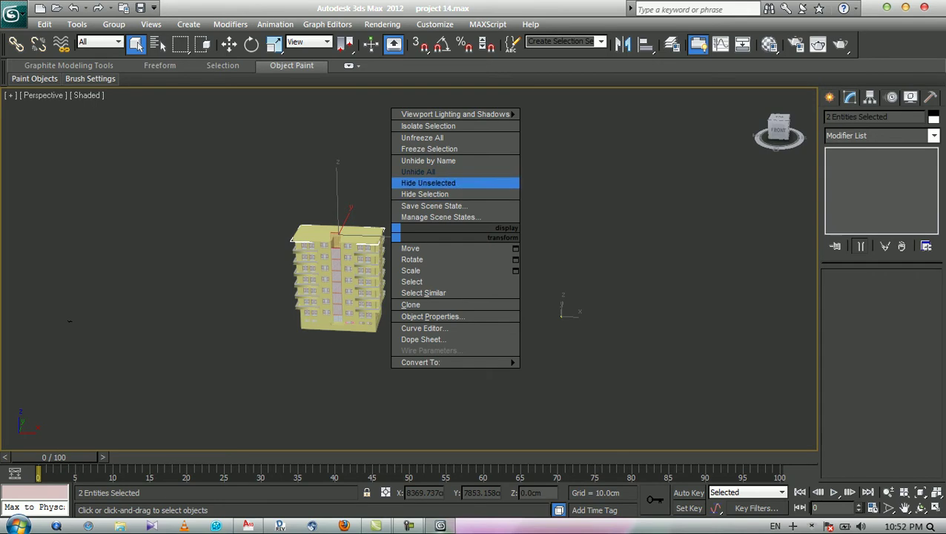
click(428, 183)
Select only the isolated roof slab and delete its Extrude modifier, leaving the Editable Spline.
scroll(410, 269, up, 3)
key(ctrl+d)
click(319, 226)
right_click(869, 152)
click(869, 157)
right_click(868, 153)
click(793, 178)
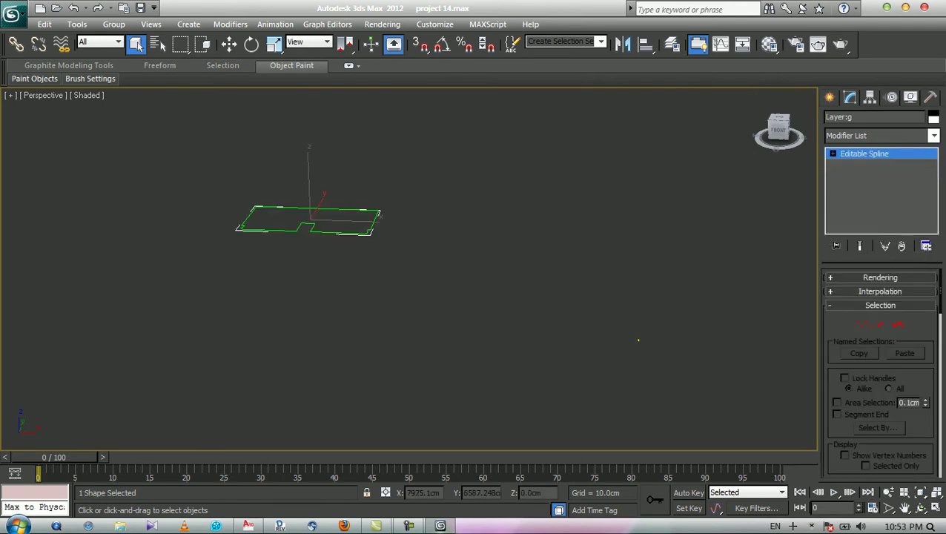
click(933, 135)
text(sw)
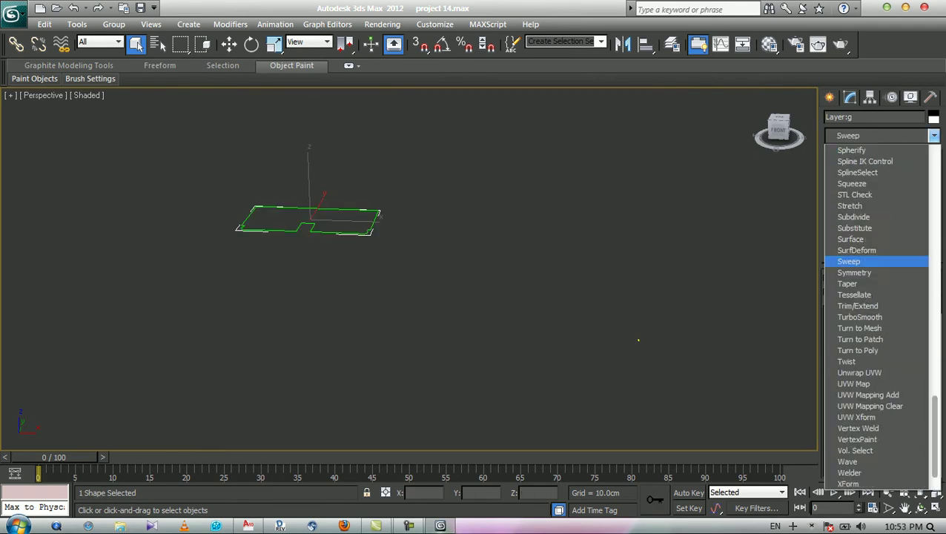
key(Escape)
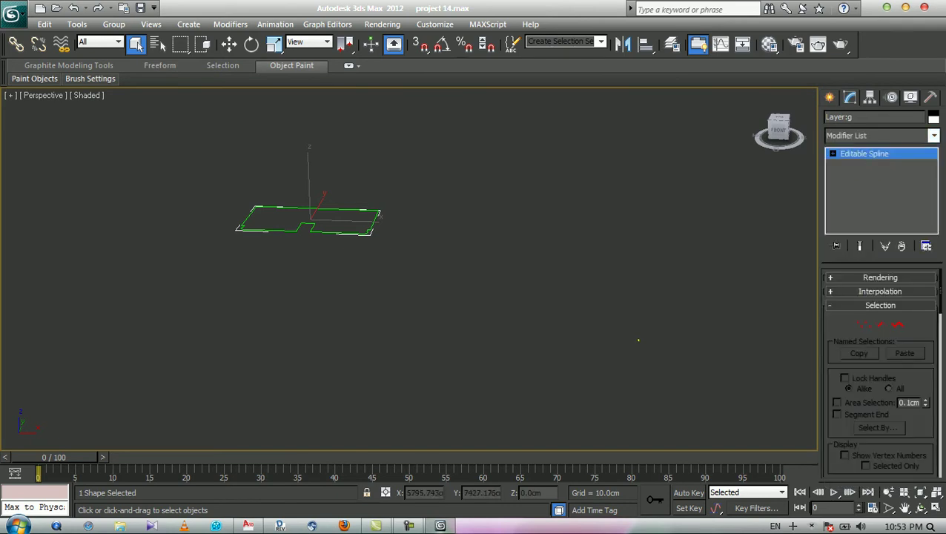
Open the roof outline's Editable Spline at Vertex level and view the stair notch in its front edge from above.
key(ctrl+d)
click(375, 221)
click(832, 153)
click(855, 165)
key(1)
scroll(327, 266, up, 5)
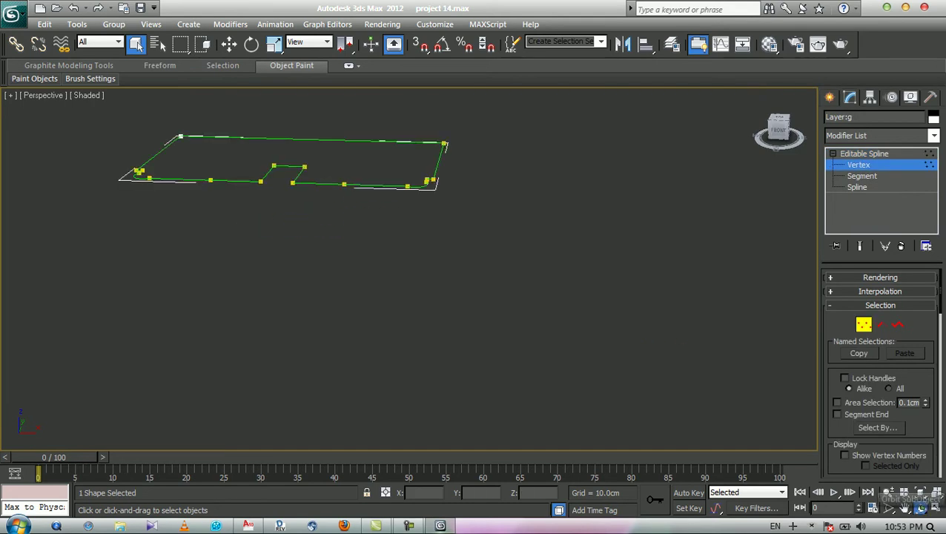
click(920, 508)
drag(371, 245, 459, 296)
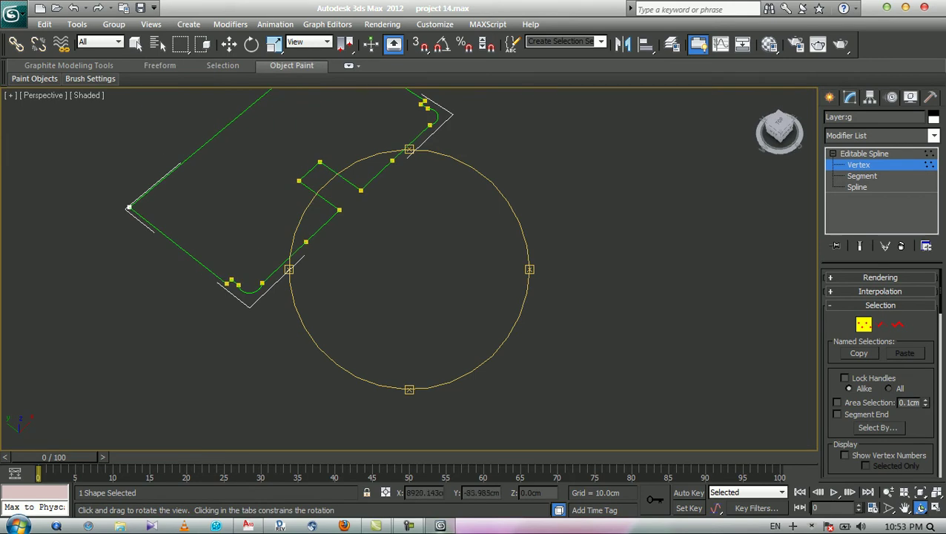
middle_drag(356, 222, 411, 319)
scroll(410, 320, up, 4)
middle_drag(371, 282, 408, 232)
scroll(409, 268, up, 2)
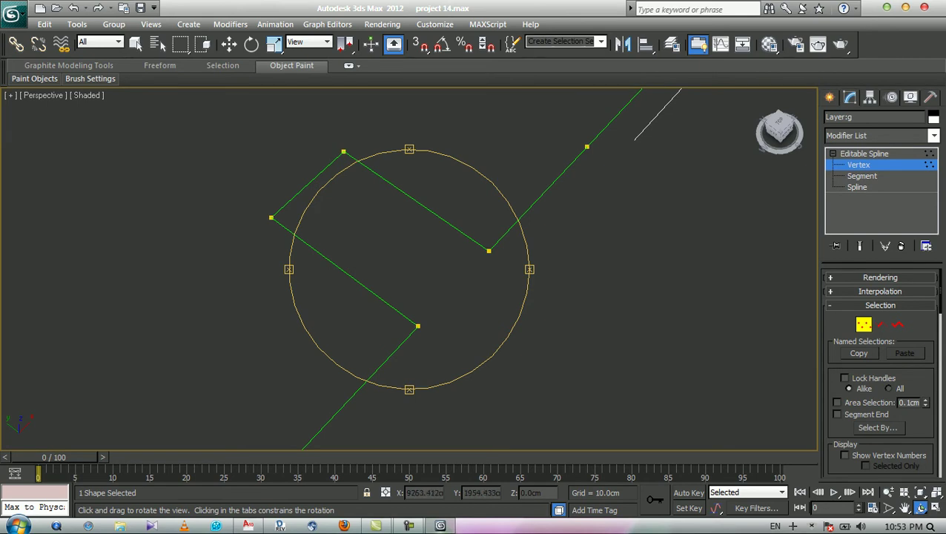
Switch to AutoCAD and examine the stair area along the front edge of the sixth floor plan.
click(247, 525)
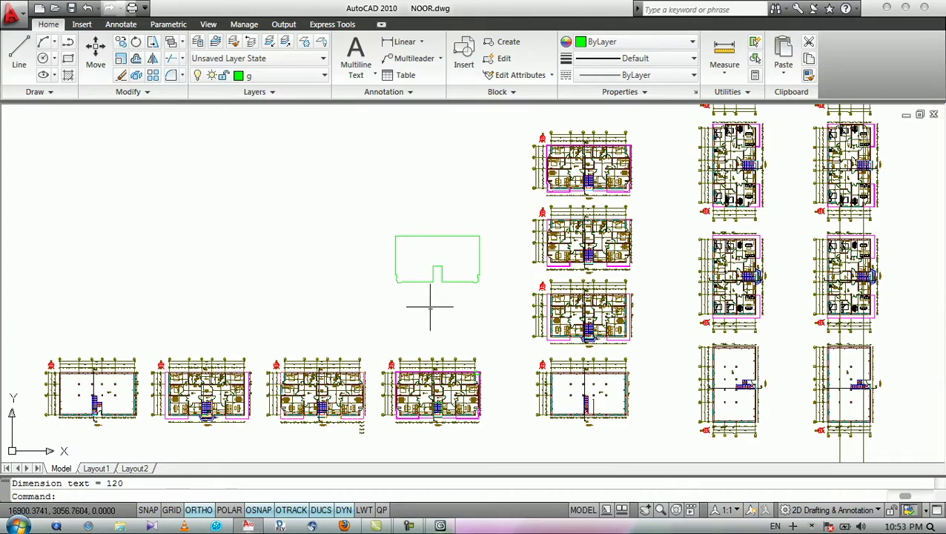
scroll(445, 393, up, 4)
scroll(459, 411, up, 2)
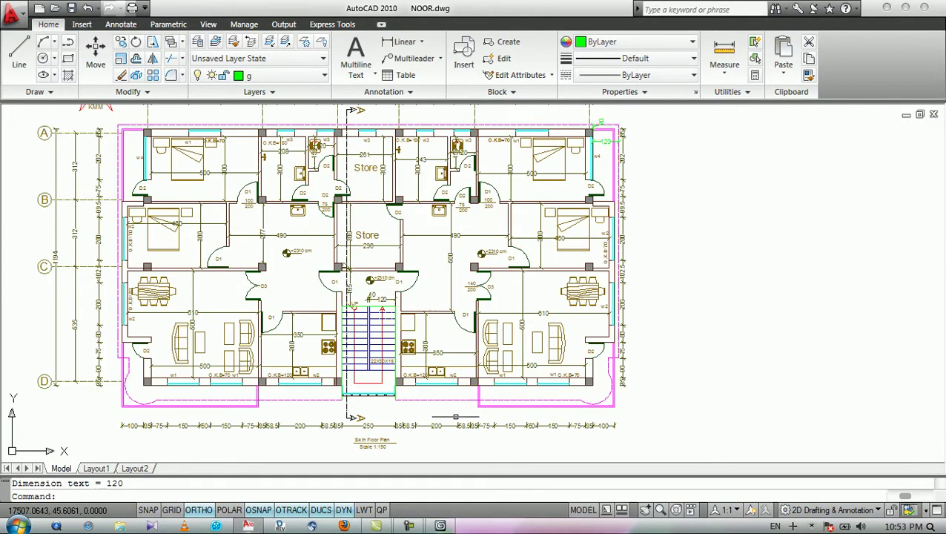
scroll(547, 412, up, 2)
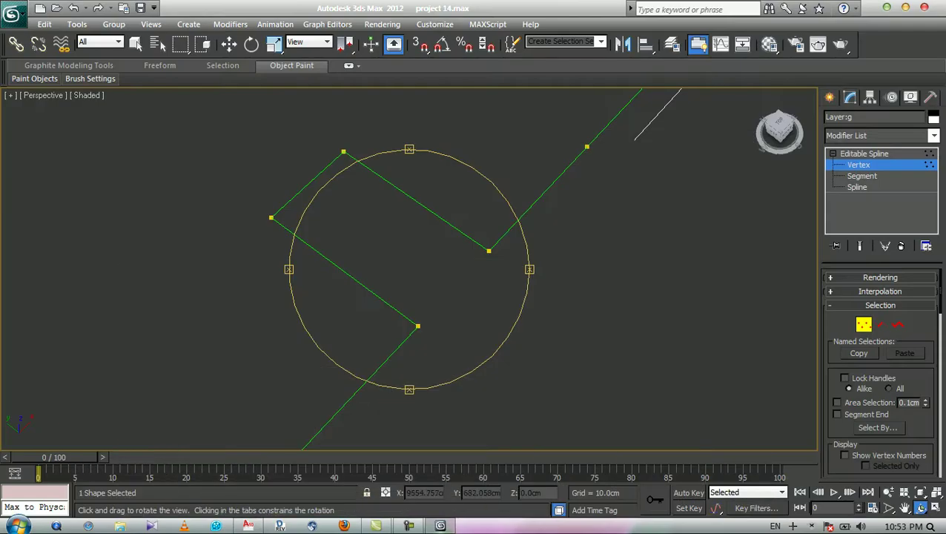
Back in 3ds Max, delete the three segments forming the stair notch in the roof outline spline.
key(3)
key(Delete)
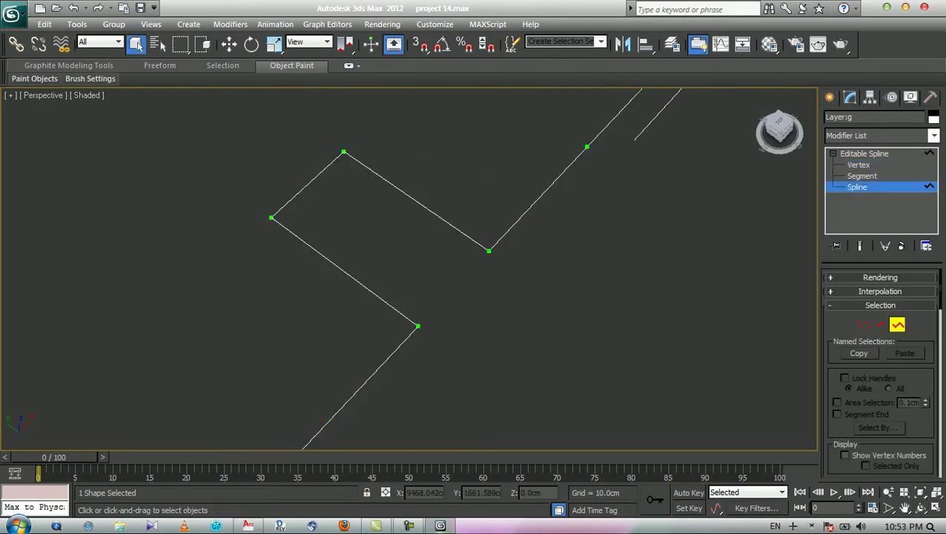
key(2)
drag(310, 125, 373, 181)
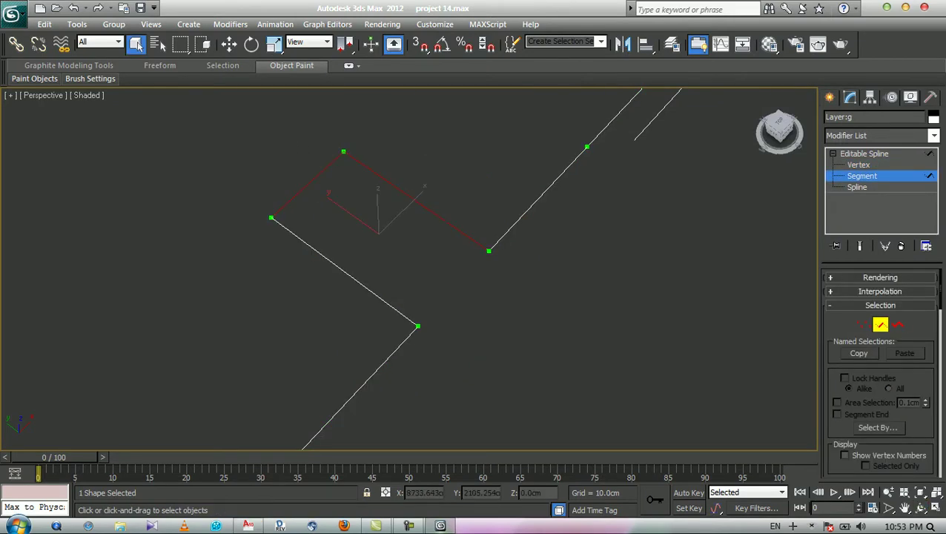
key(Delete)
click(344, 271)
key(Delete)
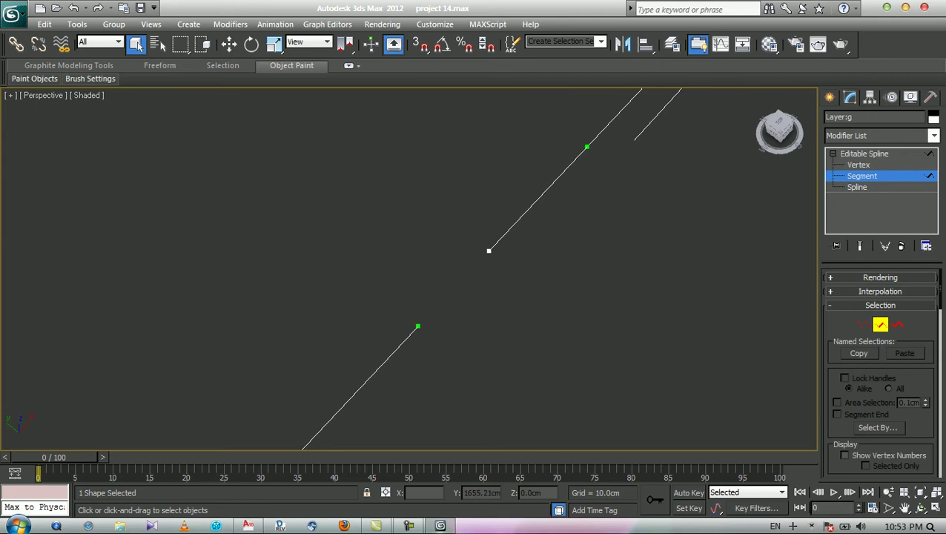
Return the spline to vertex editing and set the weld threshold to 100 cm.
middle_drag(344, 272, 340, 257)
scroll(401, 269, down, 1)
middle_drag(402, 269, 343, 388)
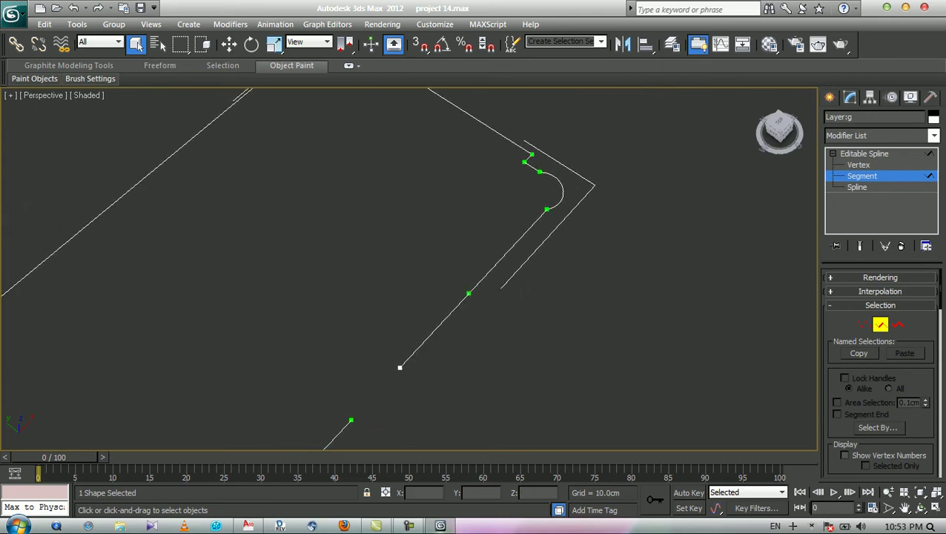
key(1)
scroll(880, 371, down, 5)
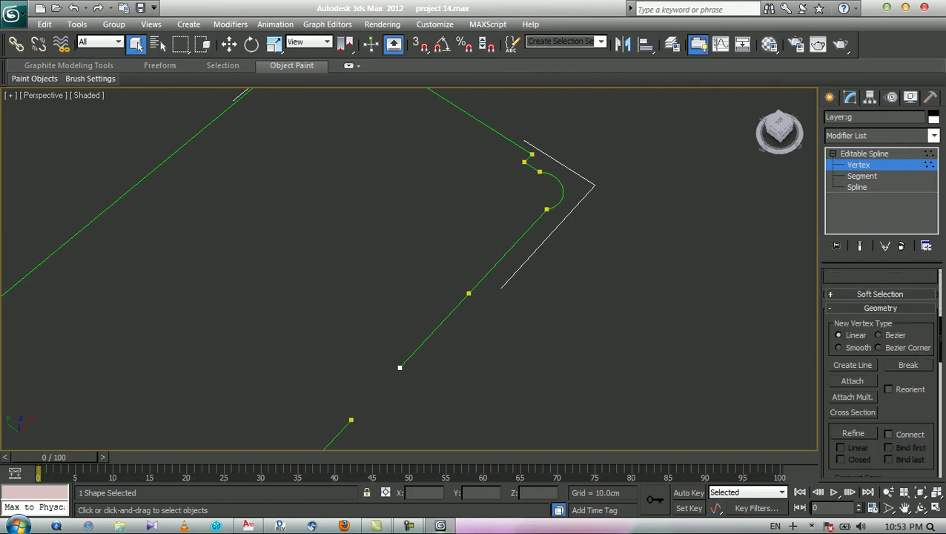
scroll(879, 371, down, 5)
drag(905, 407, 887, 408)
text(100)
key(Return)
Try to weld the front-edge vertex between the stair gap and the right rounded corner.
middle_drag(409, 268, 387, 313)
scroll(409, 268, up, 3)
middle_drag(409, 268, 396, 249)
middle_drag(477, 401, 445, 312)
click(444, 312)
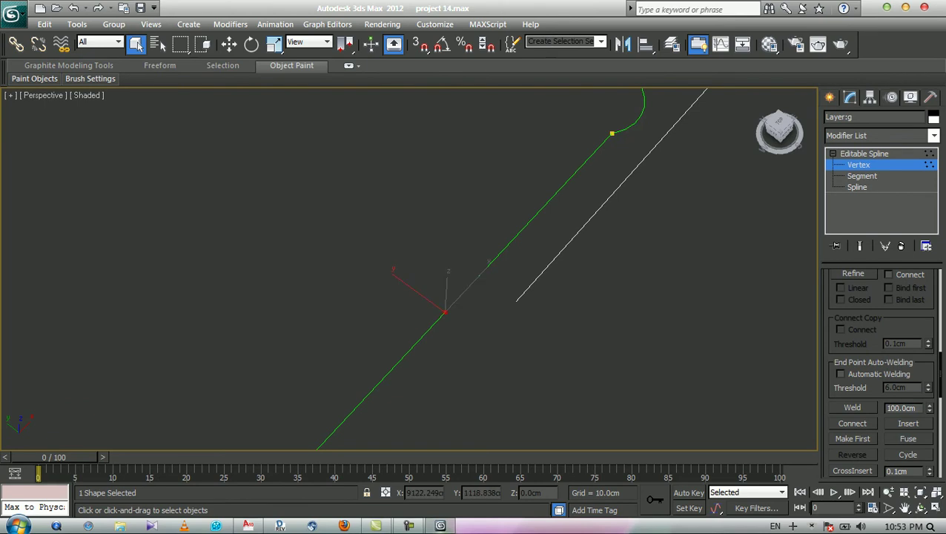
click(852, 408)
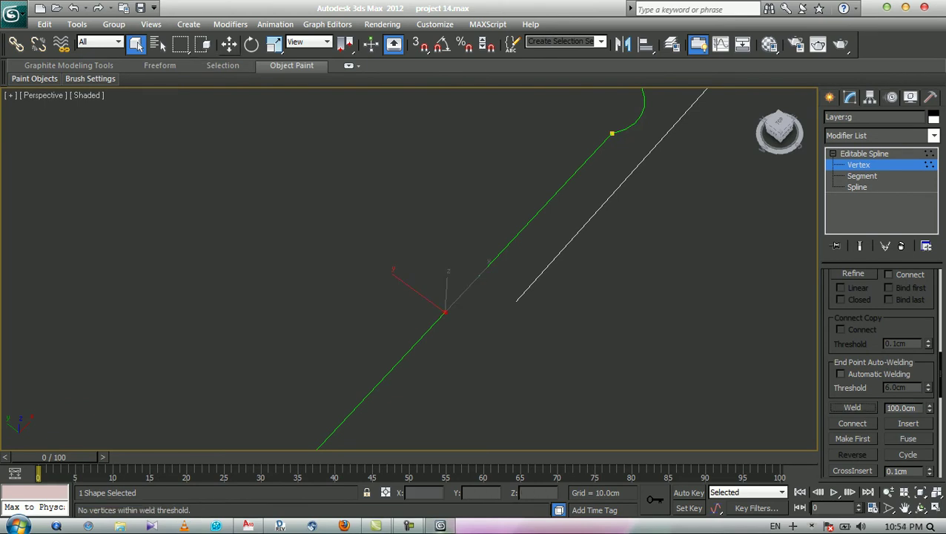
click(229, 44)
click(851, 408)
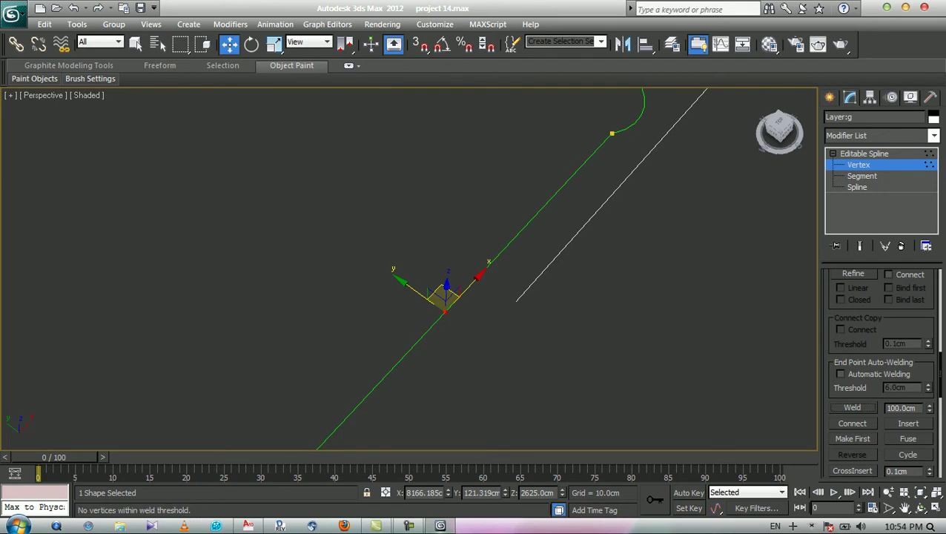
Try to weld the two end vertices of the right rounded corner's arc, one after the other.
middle_drag(519, 223, 459, 310)
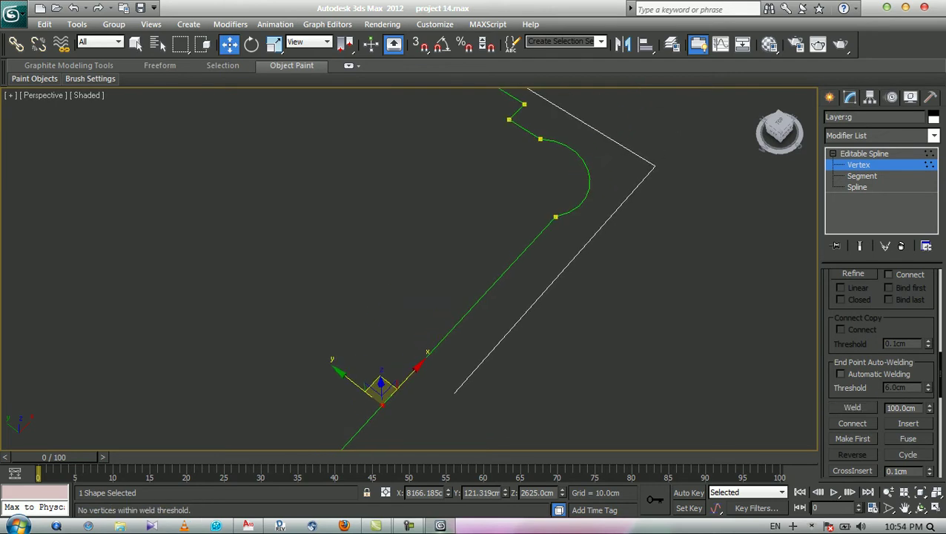
click(556, 215)
click(851, 408)
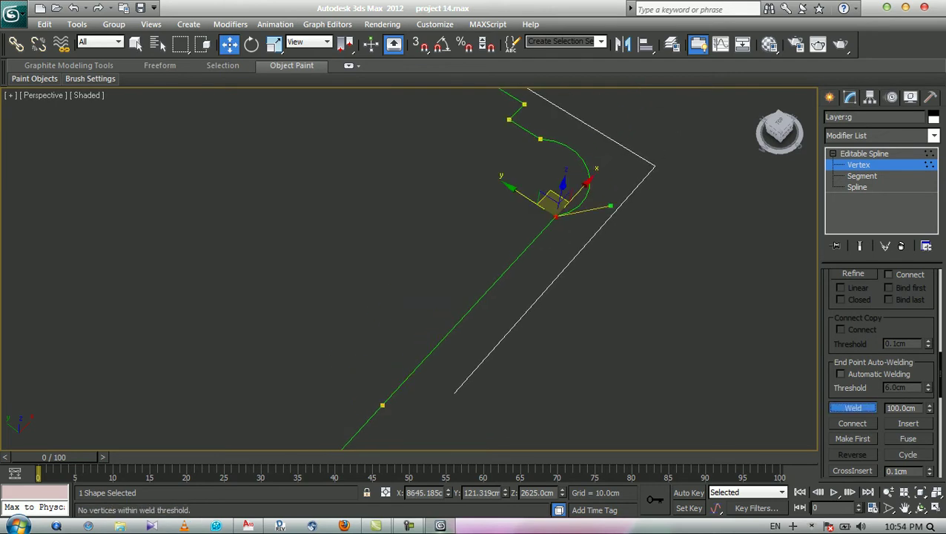
click(540, 139)
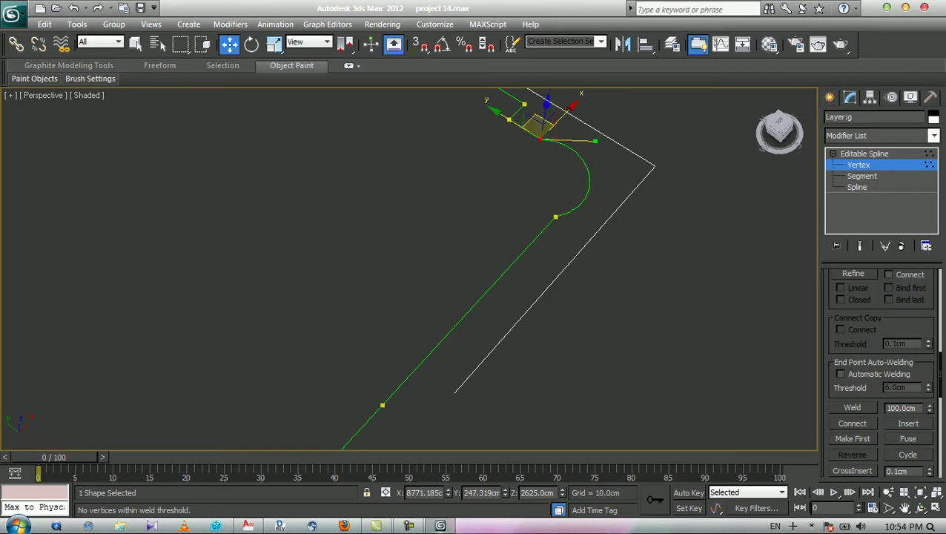
click(852, 407)
Try to weld each of the two vertices of the small step behind the right rounded corner.
middle_drag(409, 217, 413, 320)
scroll(414, 268, up, 2)
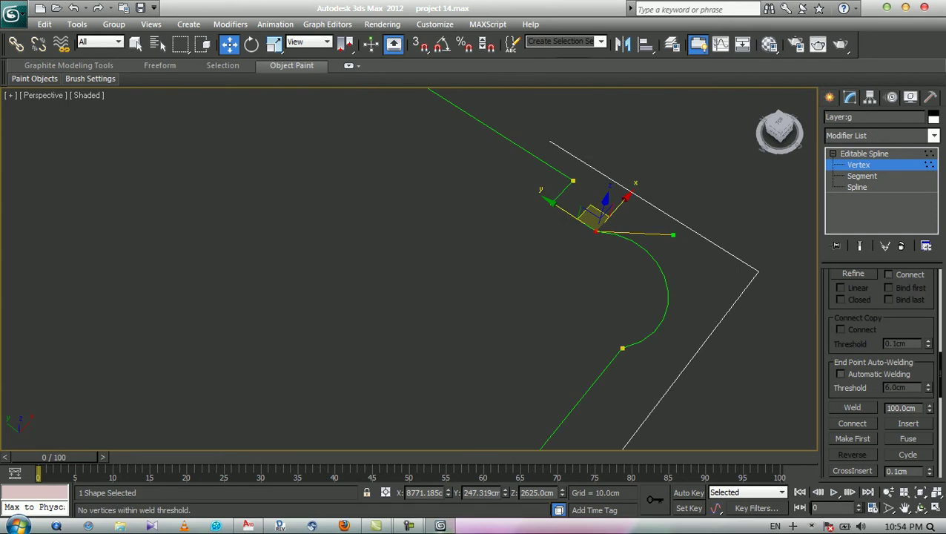
drag(543, 178, 560, 234)
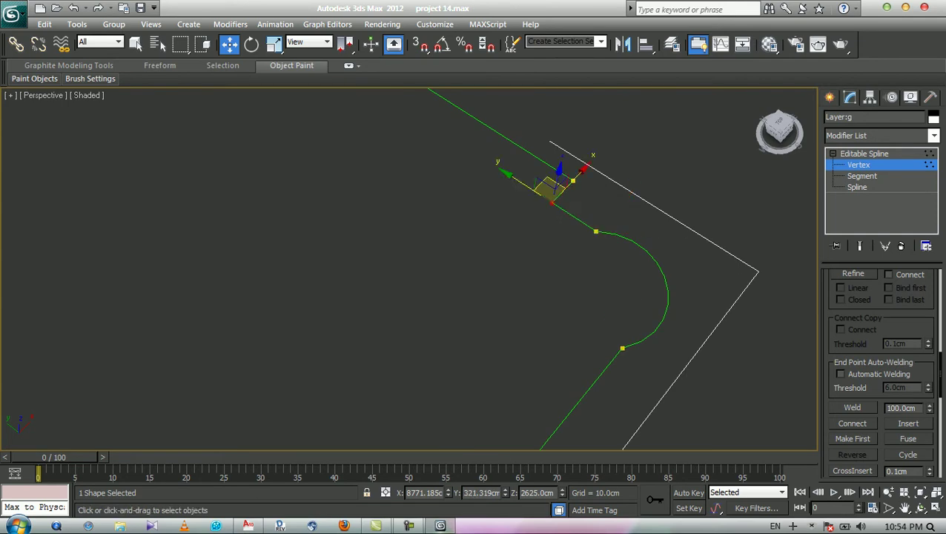
click(852, 408)
drag(564, 148, 627, 198)
click(852, 408)
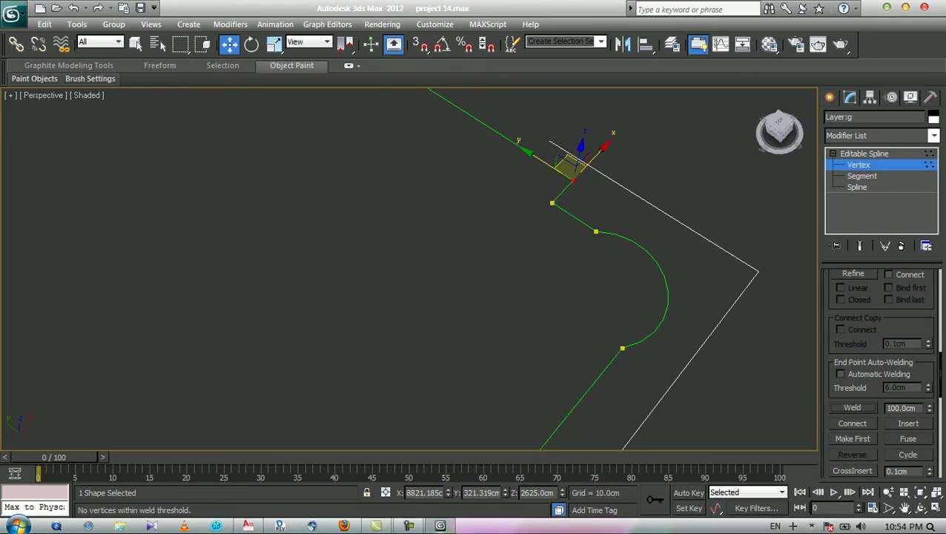
Try to weld the vertices at the outline's two rear corners, one after the other.
scroll(881, 372, down, 1)
scroll(463, 234, down, 2)
scroll(412, 269, down, 3)
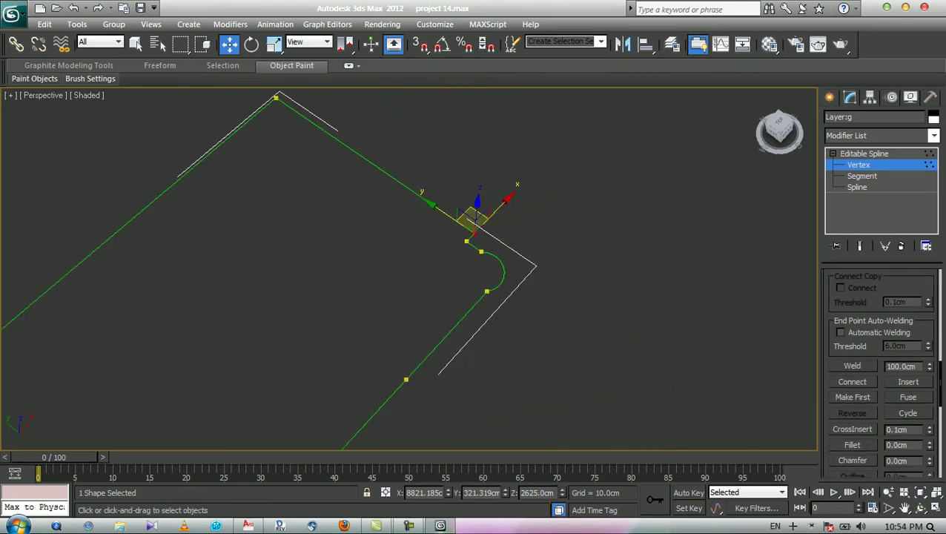
middle_drag(412, 268, 544, 318)
scroll(544, 319, down, 1)
drag(403, 176, 478, 227)
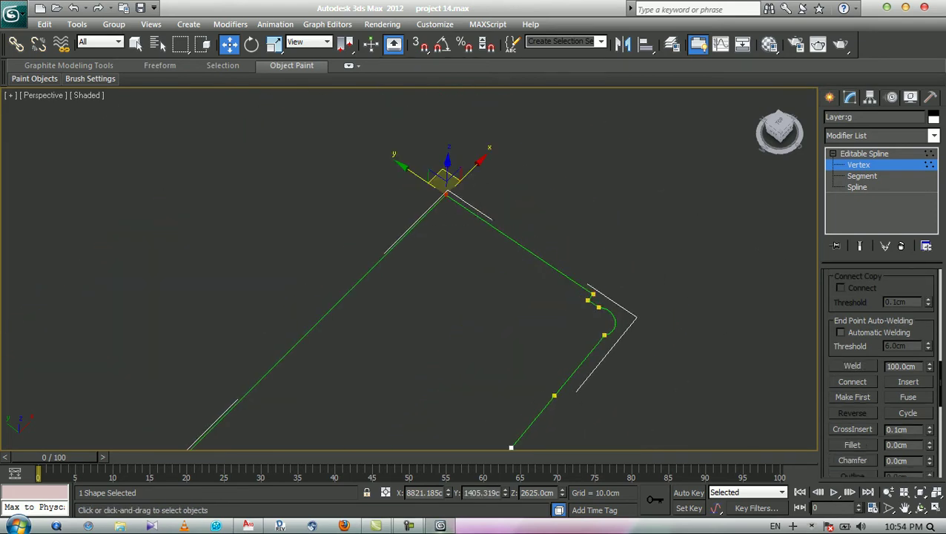
click(851, 365)
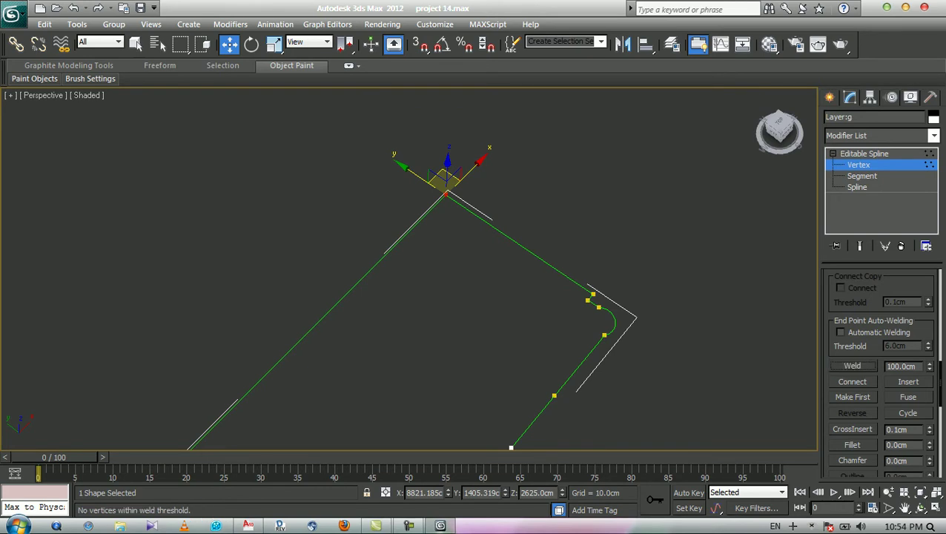
middle_drag(504, 356, 600, 226)
drag(281, 306, 249, 353)
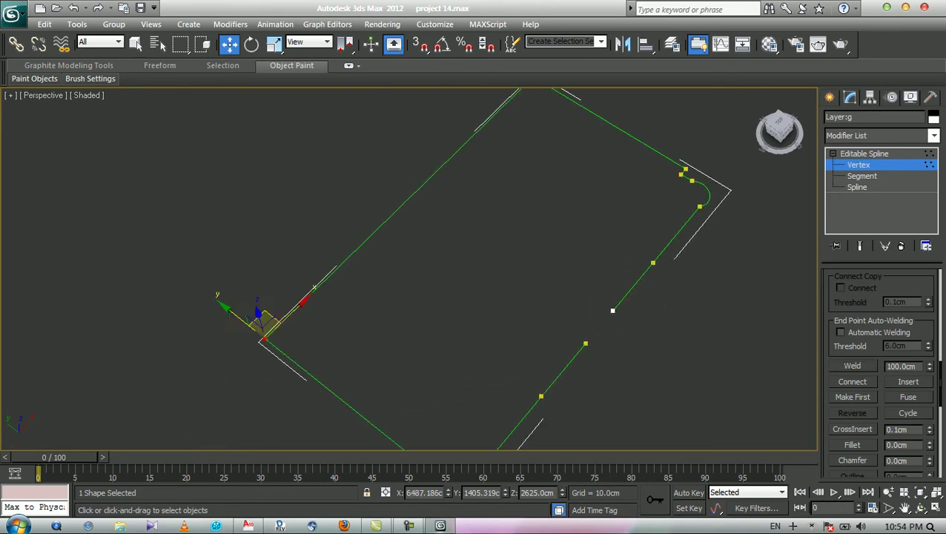
click(852, 365)
Try to weld the left front-edge vertex and both end vertices of the left rounded corner's arc.
middle_drag(504, 356, 503, 211)
scroll(408, 269, up, 2)
click(614, 232)
click(851, 366)
click(525, 335)
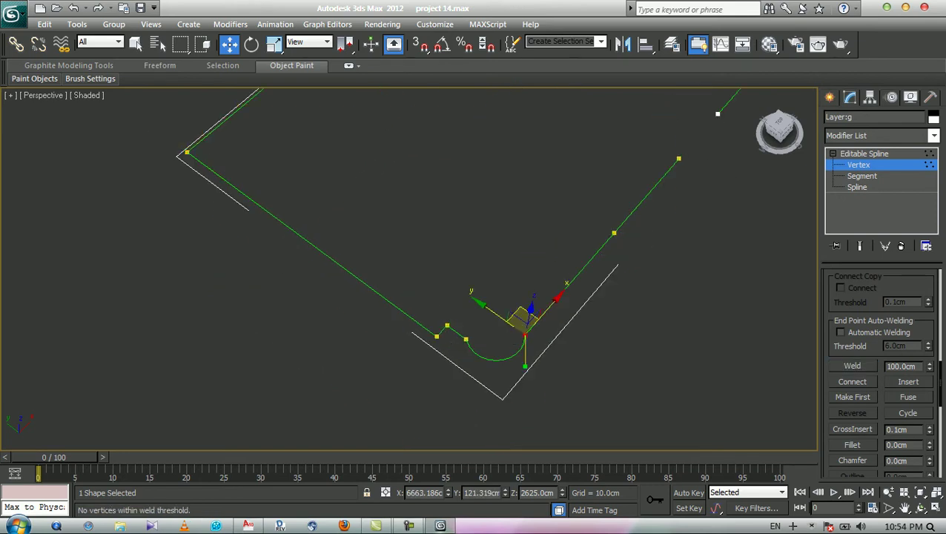
click(852, 365)
click(465, 339)
click(852, 365)
Try to weld each of the two vertices of the small step behind the left rounded corner.
drag(438, 294, 452, 333)
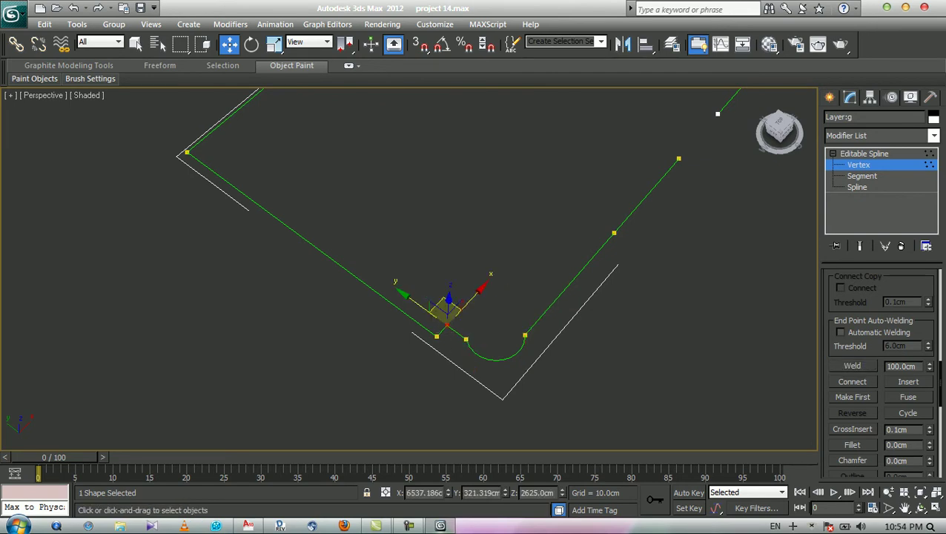
click(852, 366)
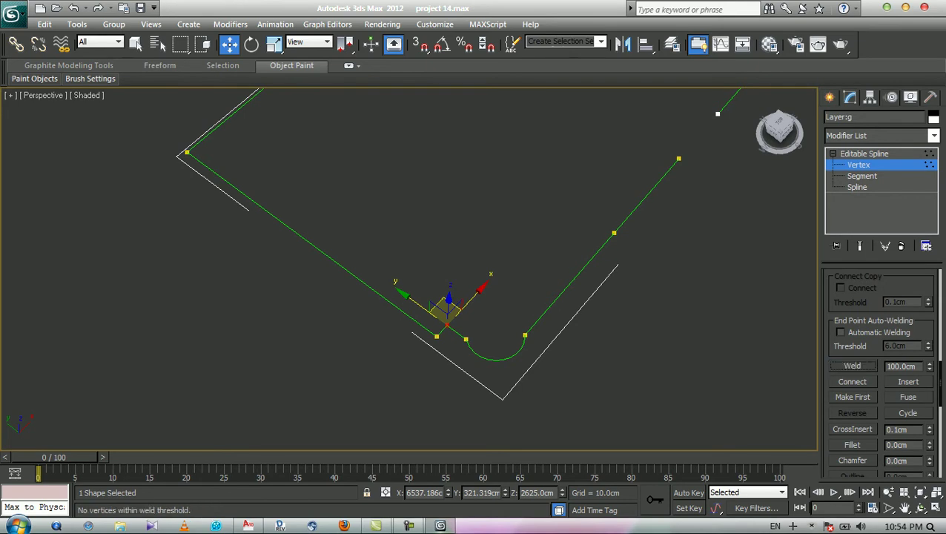
click(437, 335)
click(851, 365)
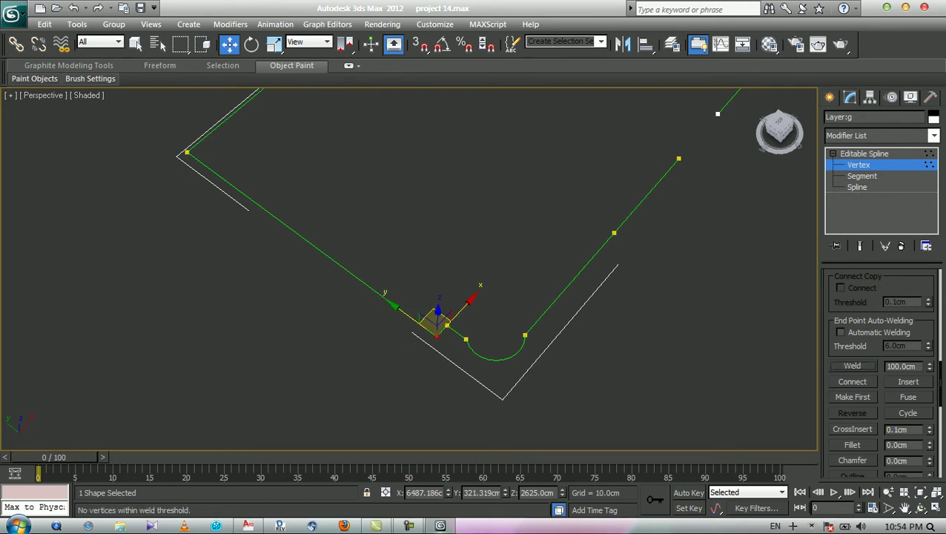
Leave vertex editing and add a Sweep modifier to the roof outline spline.
key(q)
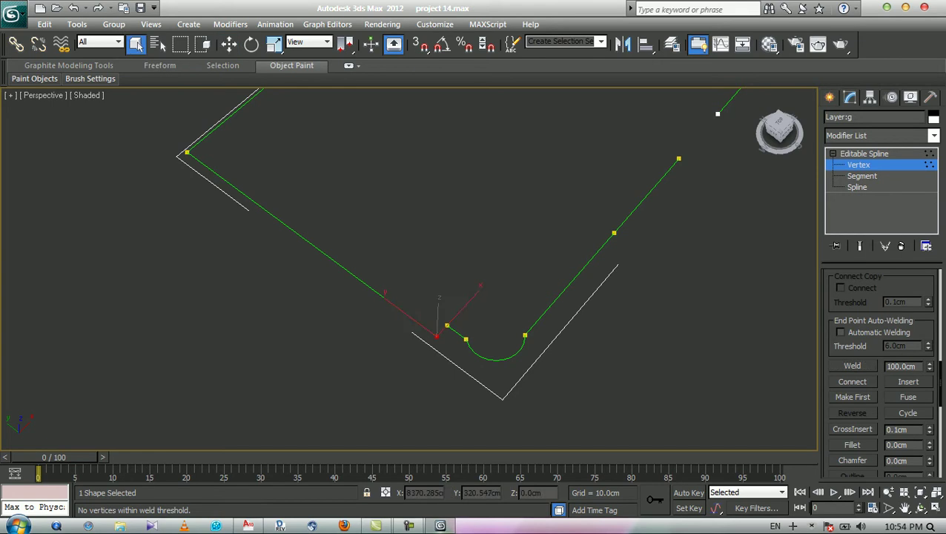
key(1)
click(933, 136)
text(sw)
key(Return)
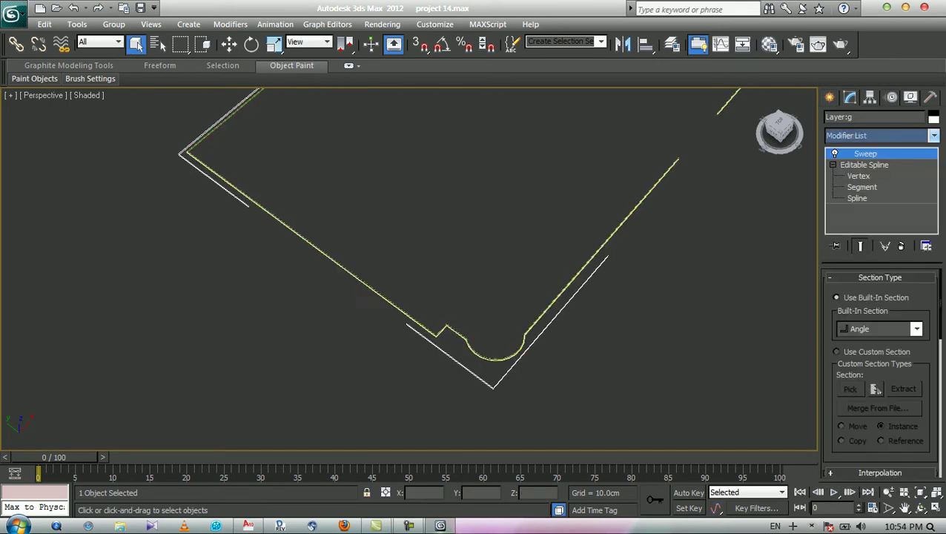
Use the small yellow shape beside the outline as the Sweep's custom section.
click(850, 388)
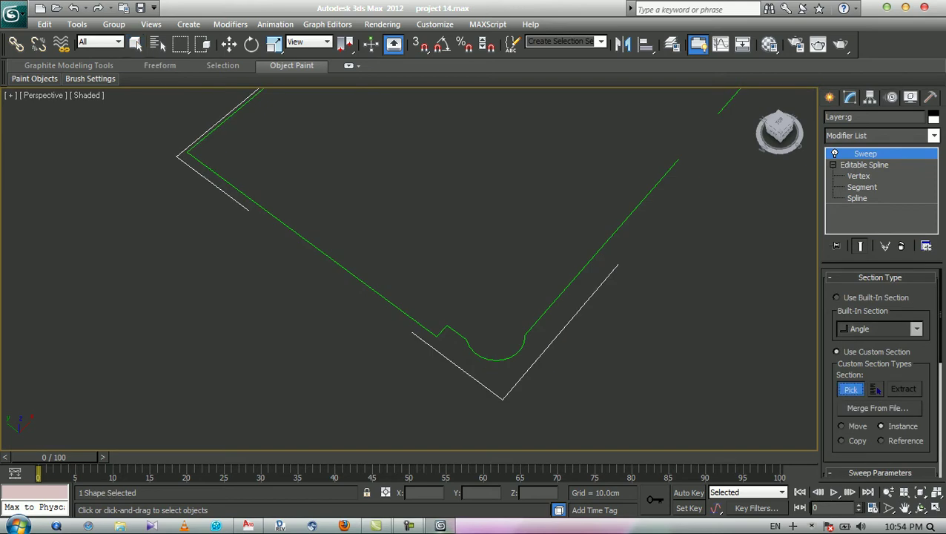
scroll(385, 265, down, 5)
scroll(226, 272, down, 4)
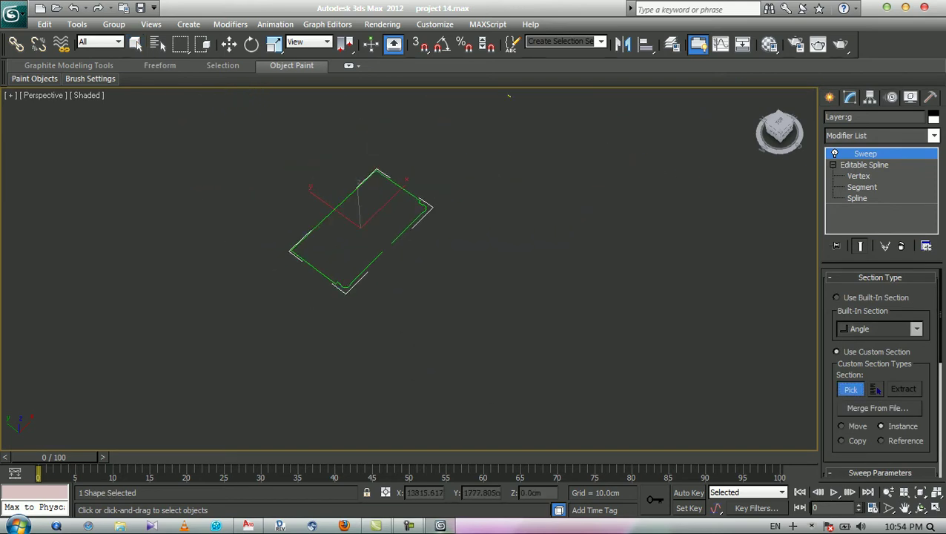
click(508, 96)
key(w)
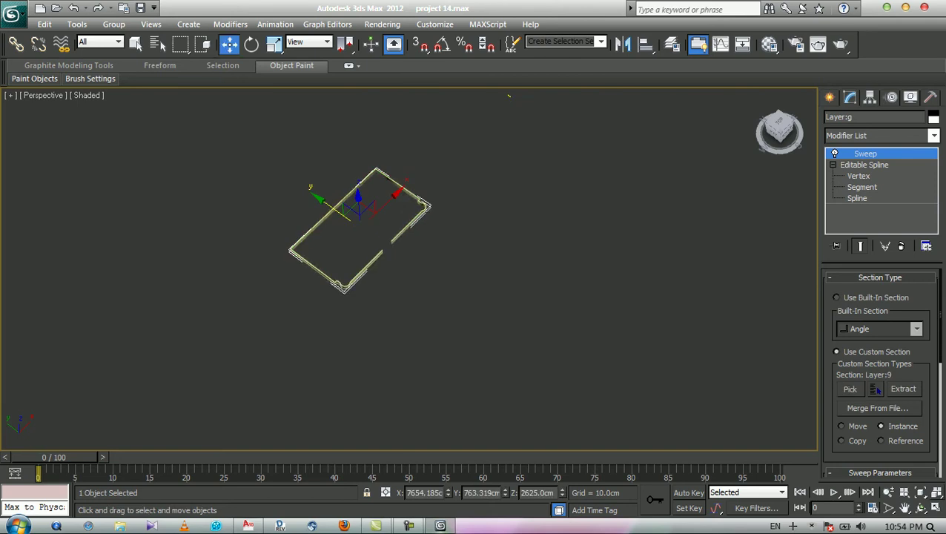
Examine the profile and orientation of the swept wall at its open ends near the stair gap.
key(ctrl+r)
drag(509, 95, 763, 303)
scroll(764, 304, up, 5)
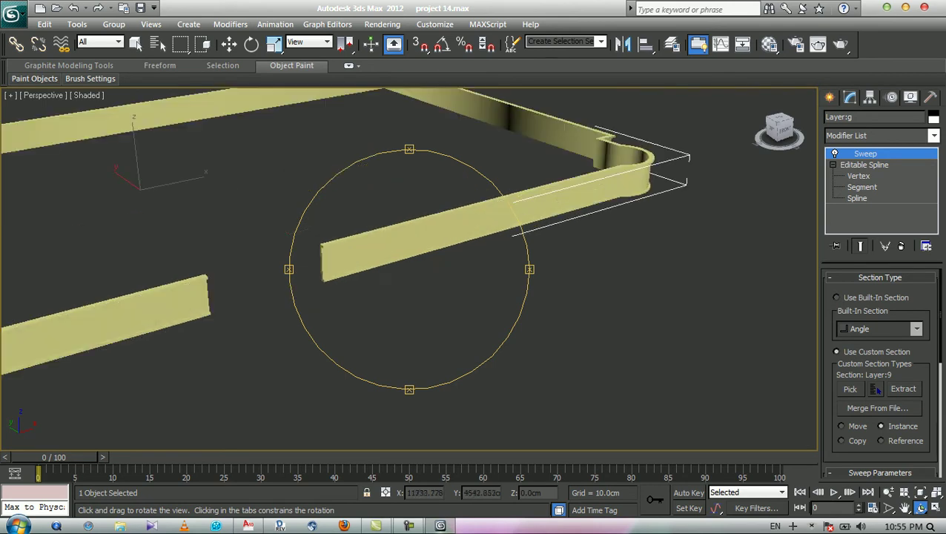
middle_drag(262, 228, 586, 215)
middle_drag(419, 265, 687, 169)
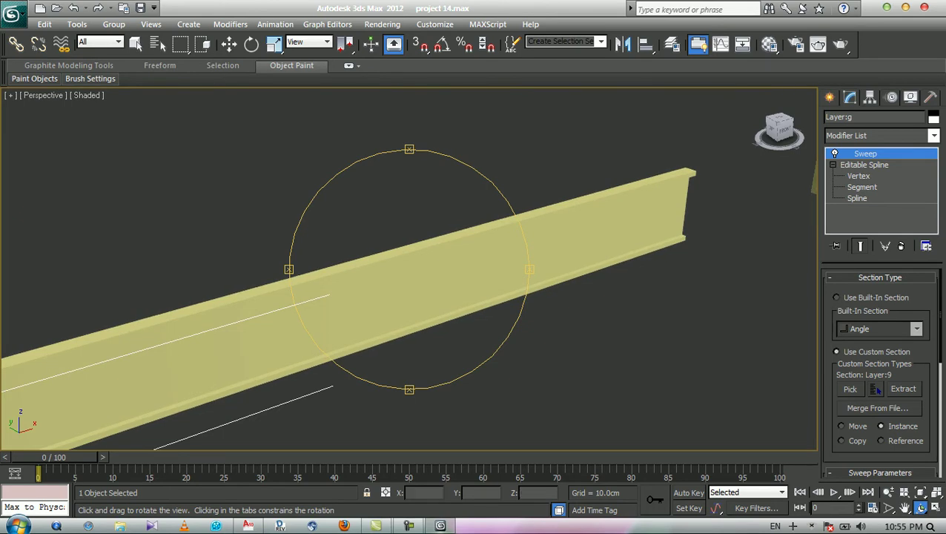
Review the sweep's parameters and examine the swept parapet's profile at its corners and around the stair gap.
scroll(879, 370, down, 5)
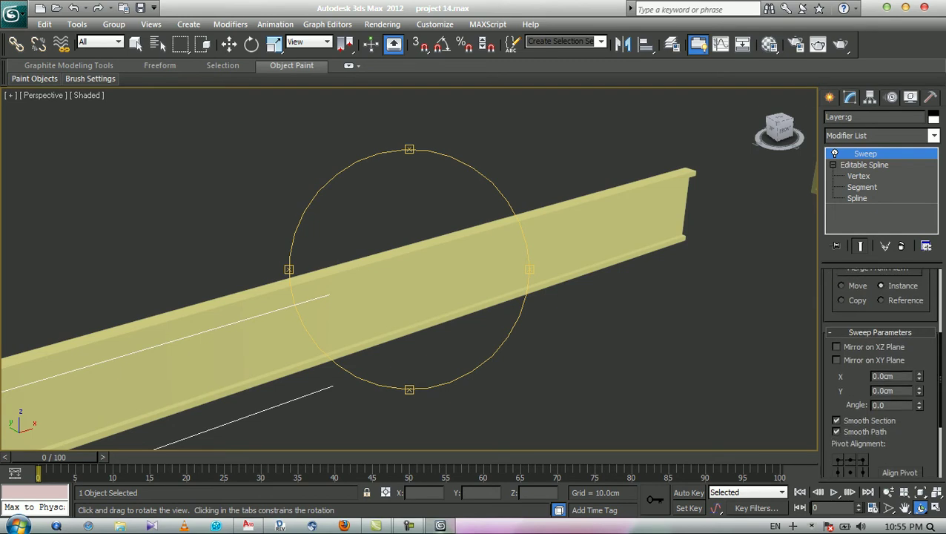
scroll(880, 371, down, 1)
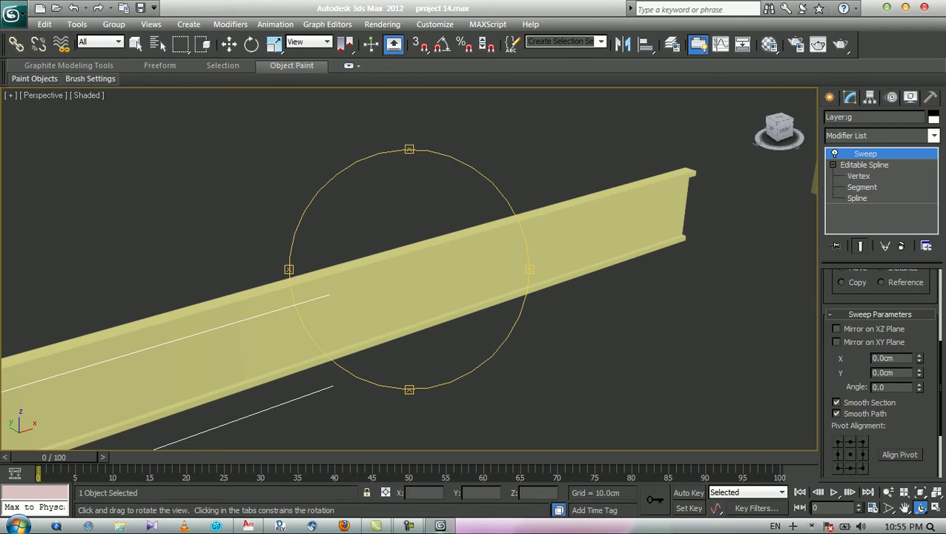
middle_drag(409, 269, 426, 268)
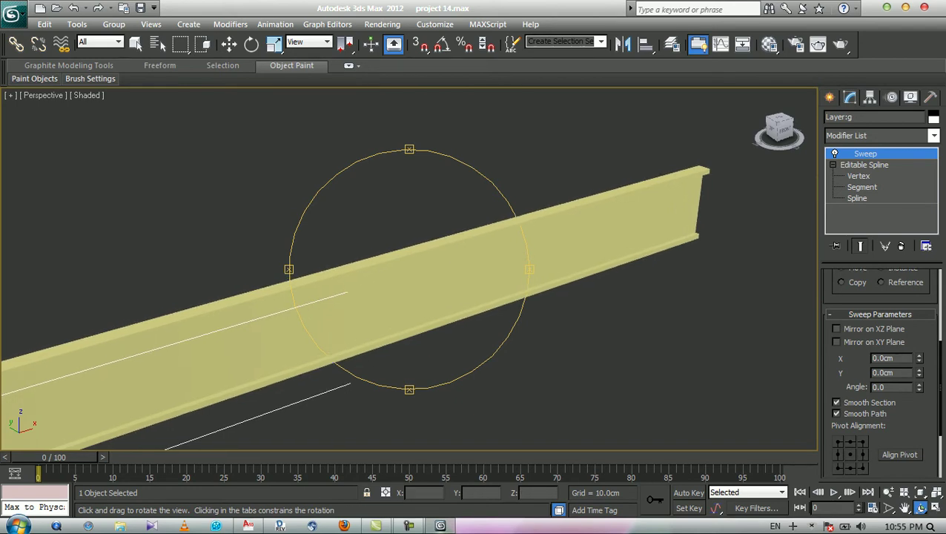
scroll(409, 269, down, 5)
drag(356, 269, 556, 259)
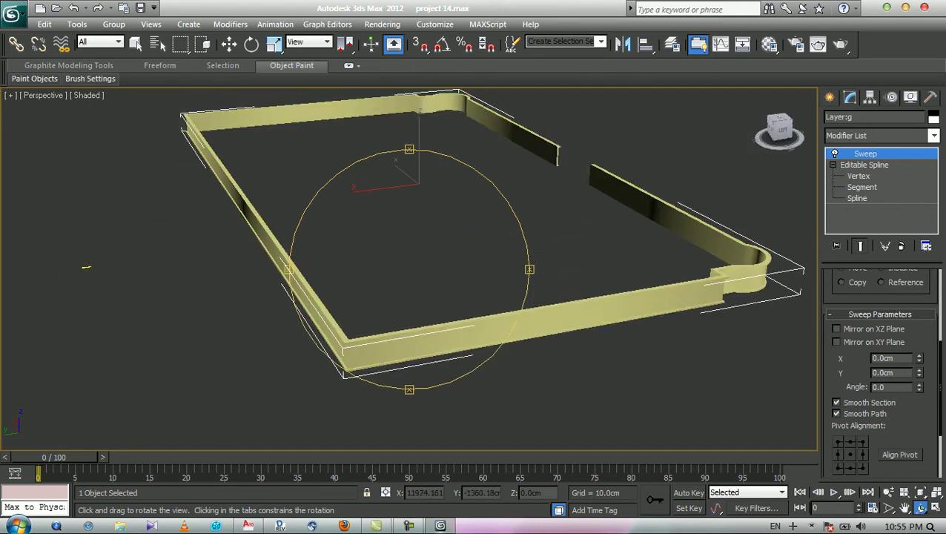
scroll(409, 269, up, 5)
middle_drag(409, 312, 423, 245)
drag(43, 247, 6, 245)
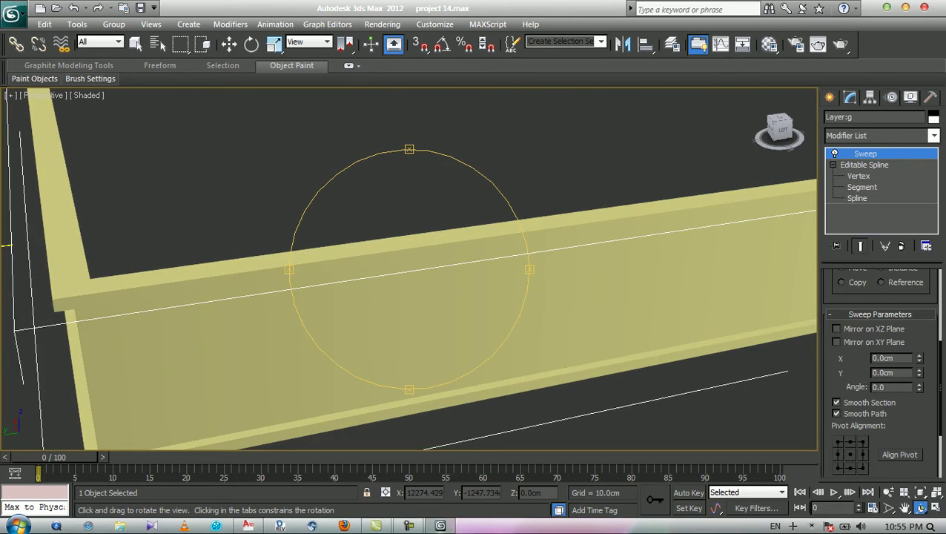
drag(6, 245, 385, 92)
scroll(408, 269, down, 5)
drag(311, 203, 219, 146)
scroll(160, 108, up, 5)
drag(459, 91, 478, 157)
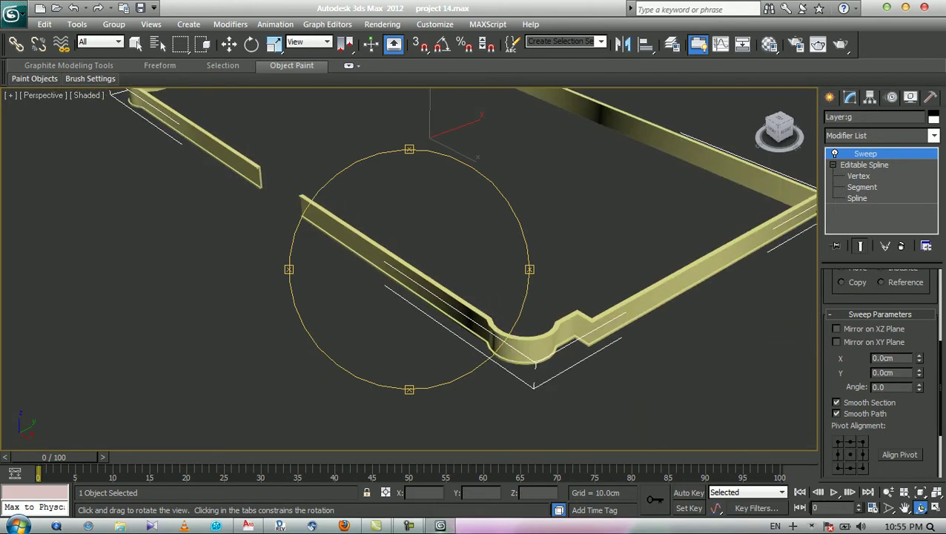
Deselect the parapet and unhide all the building's objects.
key(w)
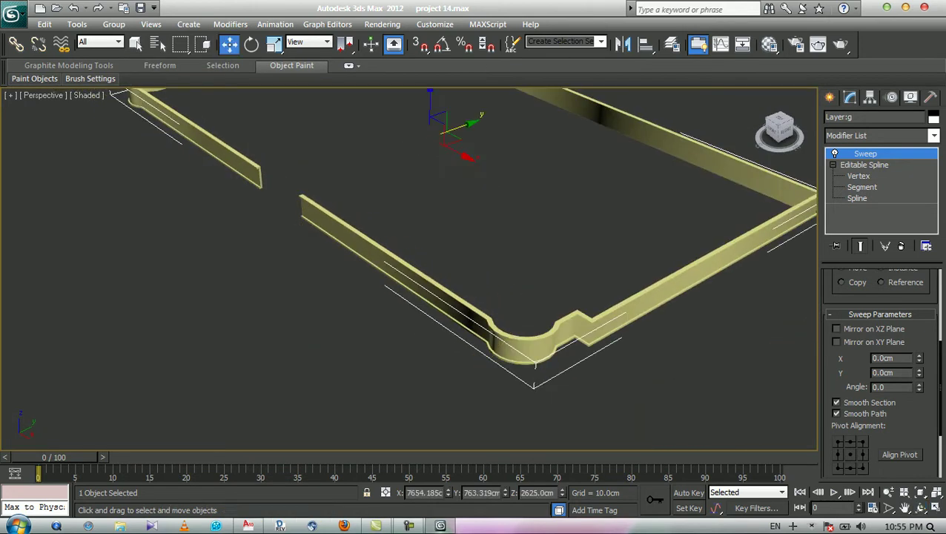
click(443, 201)
right_click(444, 202)
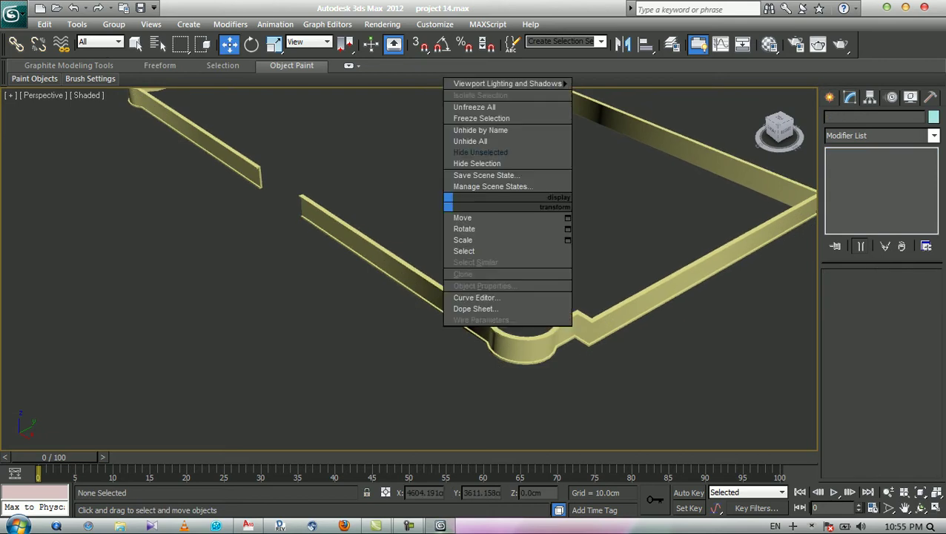
click(470, 140)
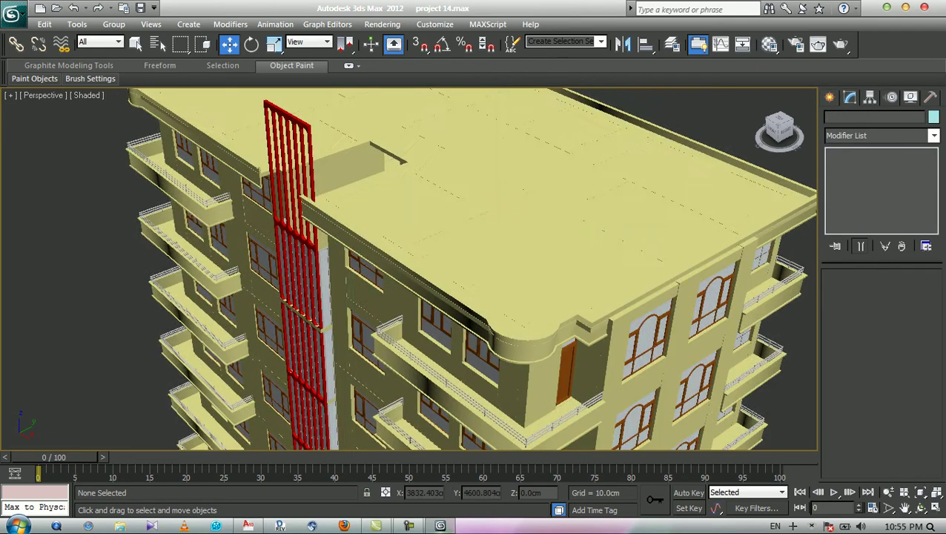
Examine how the parapet meets the roof slab at the rounded corner, the small step and along the facade.
scroll(511, 371, up, 4)
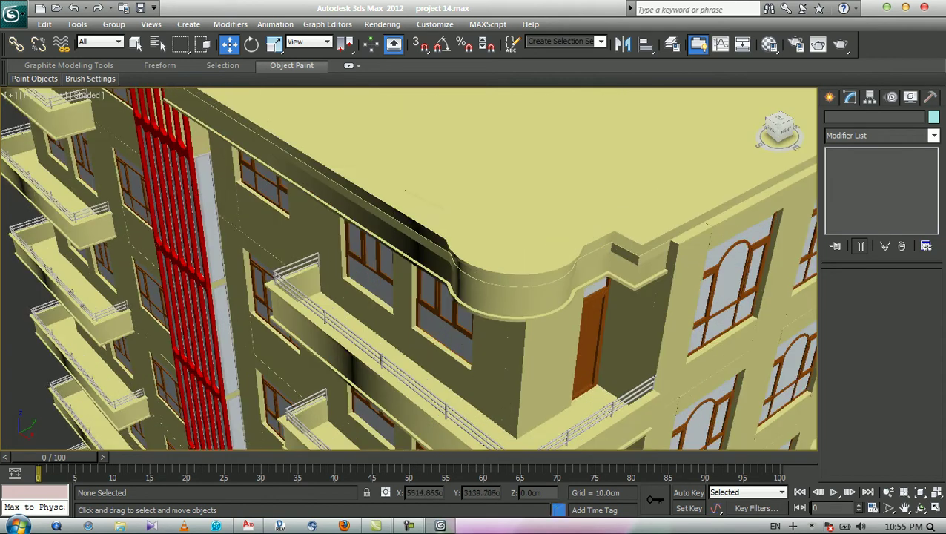
scroll(511, 370, up, 4)
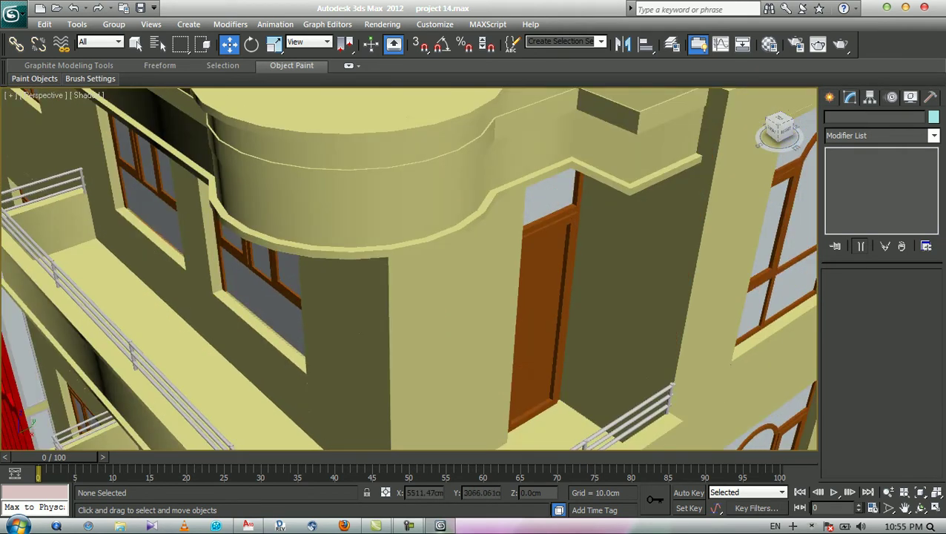
middle_drag(445, 222, 439, 359)
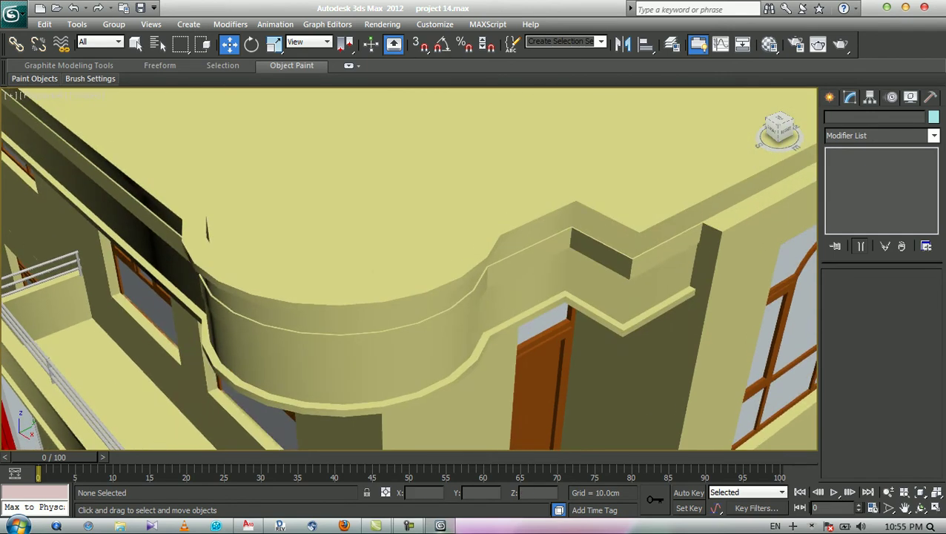
click(920, 507)
drag(408, 296, 355, 286)
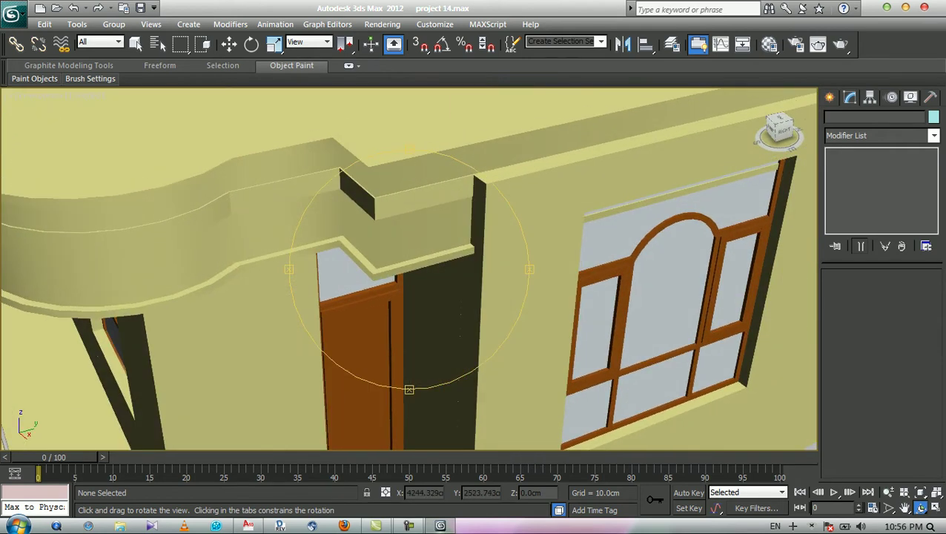
scroll(380, 286, down, 3)
middle_drag(519, 237, 152, 378)
key(w)
middle_drag(312, 275, 378, 329)
scroll(458, 282, down, 3)
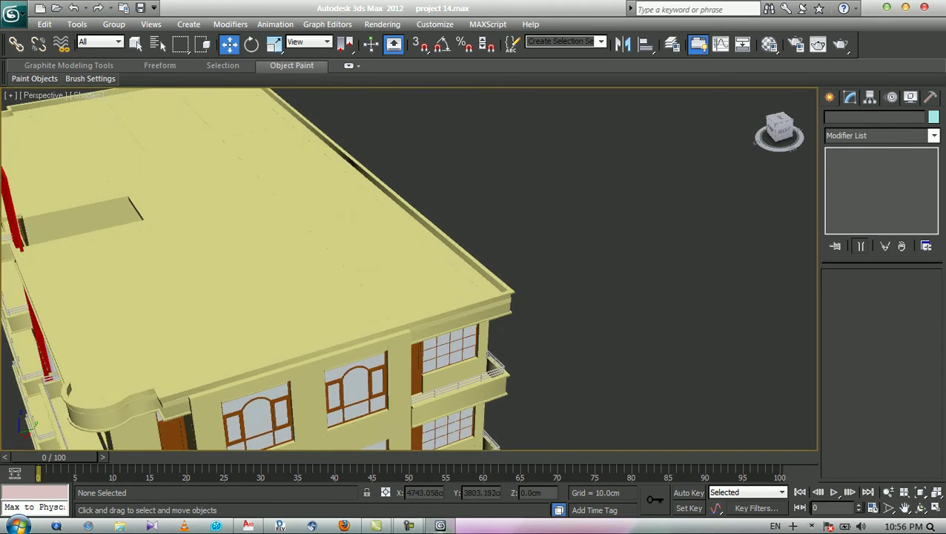
Select the swept parapet and raise it vertically clear of the roof slab.
key(q)
click(460, 317)
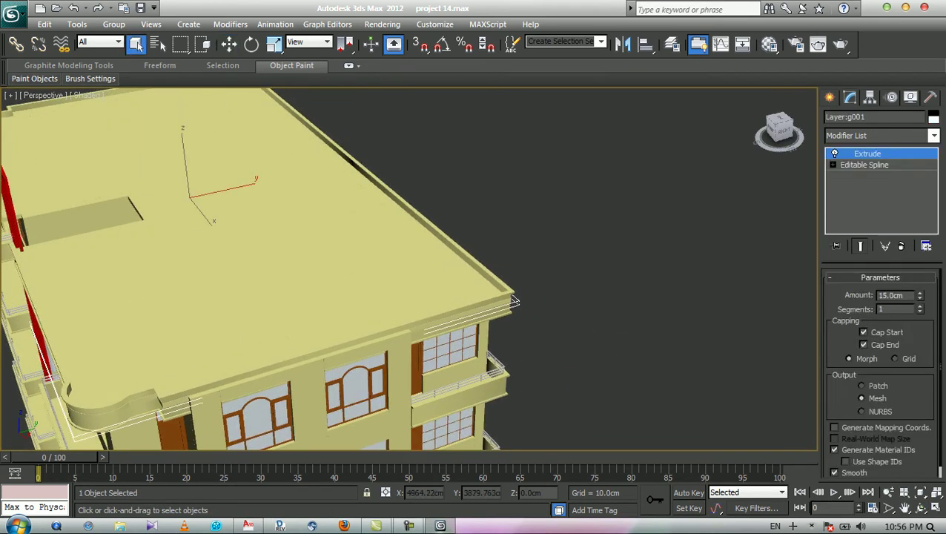
click(489, 317)
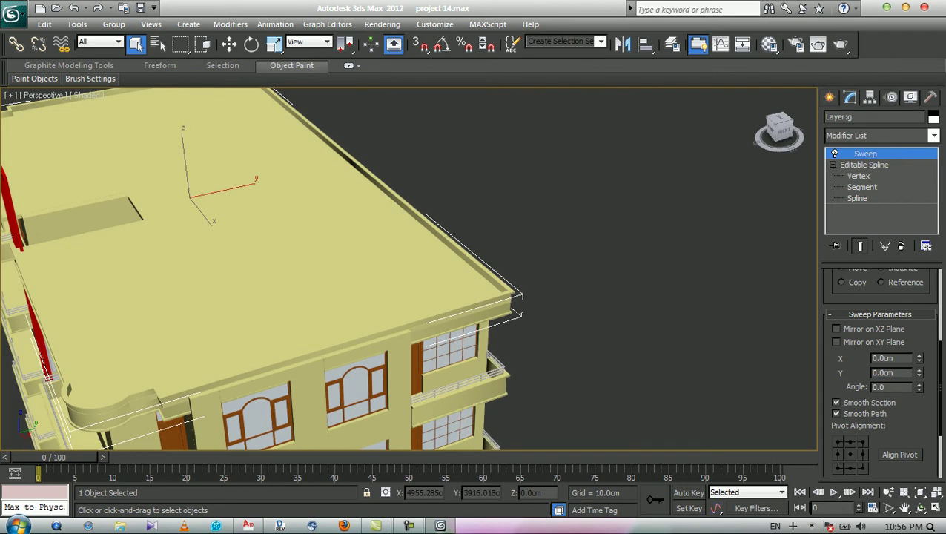
key(w)
drag(185, 163, 180, 119)
middle_drag(181, 118, 45, 117)
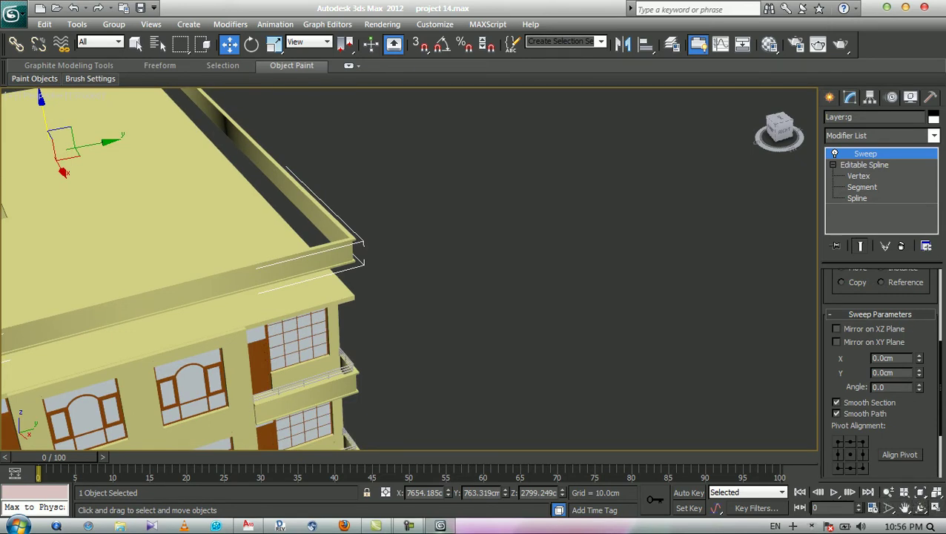
With vertex snapping on, move the parapet so its lower inner corner sits on the roof slab's matching corner.
click(920, 507)
drag(415, 268, 426, 270)
drag(412, 345, 407, 257)
middle_drag(407, 257, 507, 445)
scroll(408, 269, up, 3)
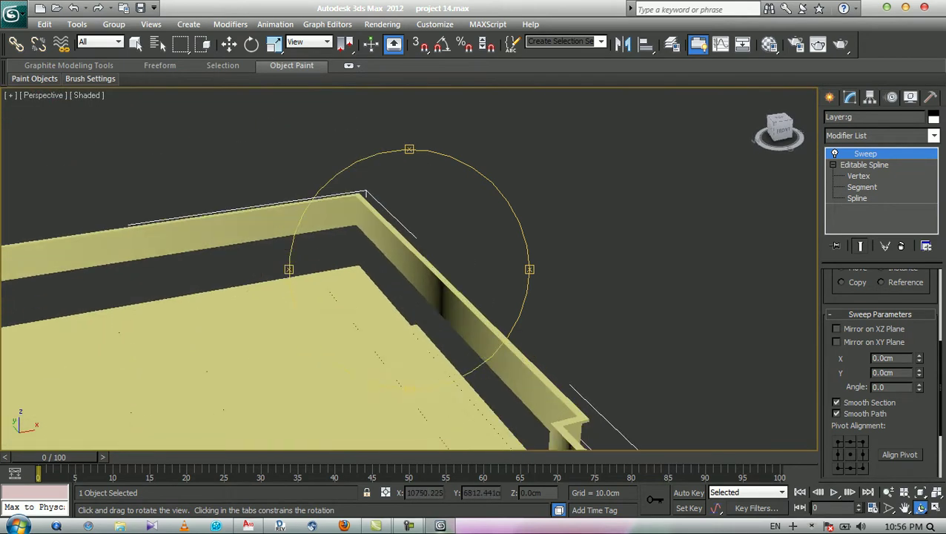
middle_drag(409, 269, 482, 328)
scroll(408, 269, up, 4)
middle_drag(408, 269, 401, 257)
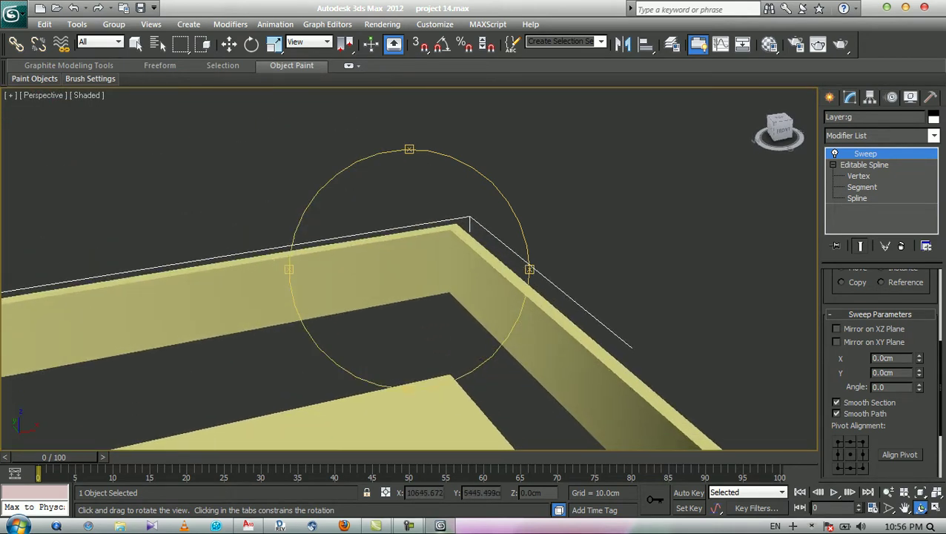
scroll(408, 269, up, 1)
key(w)
key(s)
key(s)
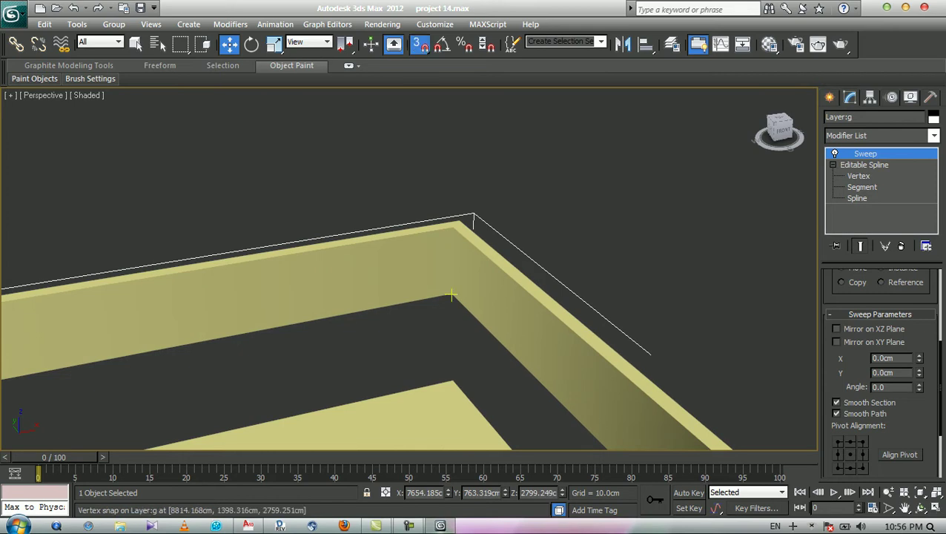
drag(451, 294, 453, 381)
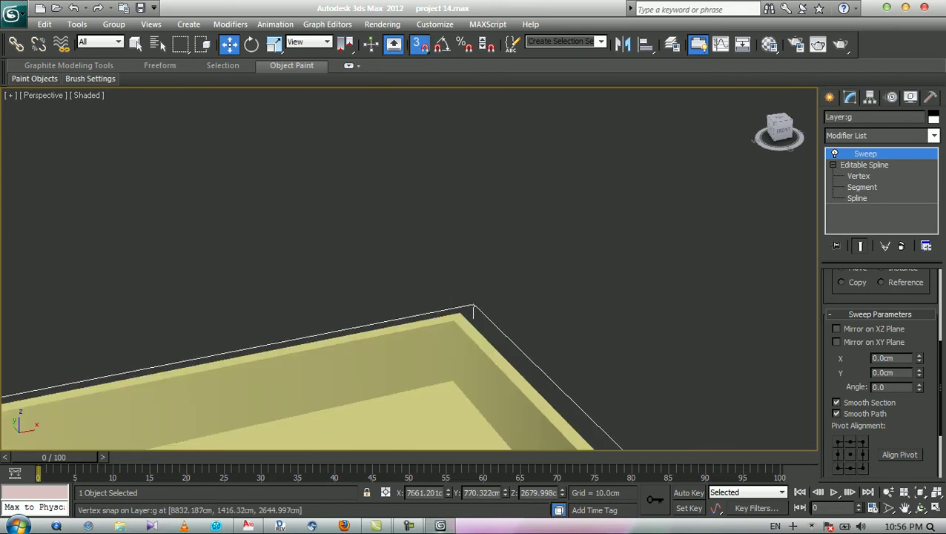
drag(473, 305, 446, 285)
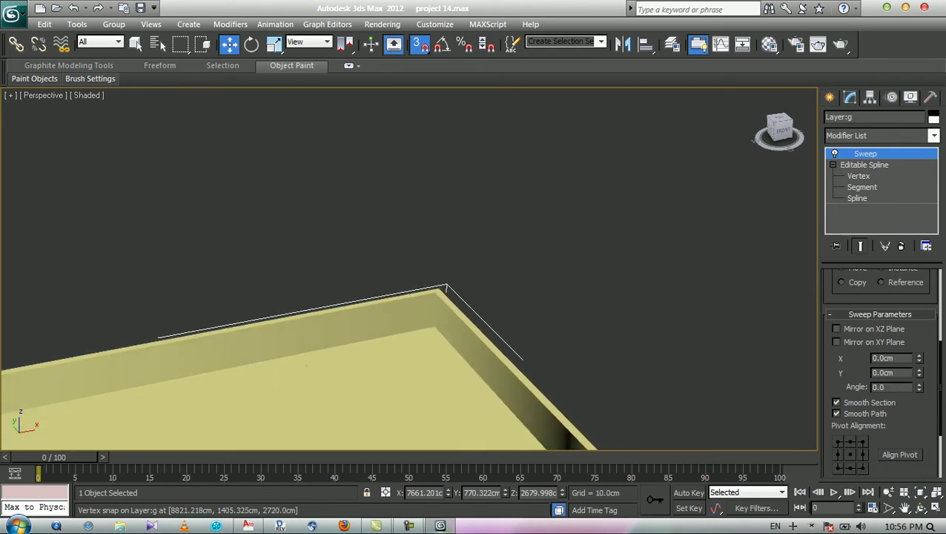
key(q)
Examine the parapet's fit on the roof slab along the edges and corners of the whole building.
middle_drag(446, 283, 469, 257)
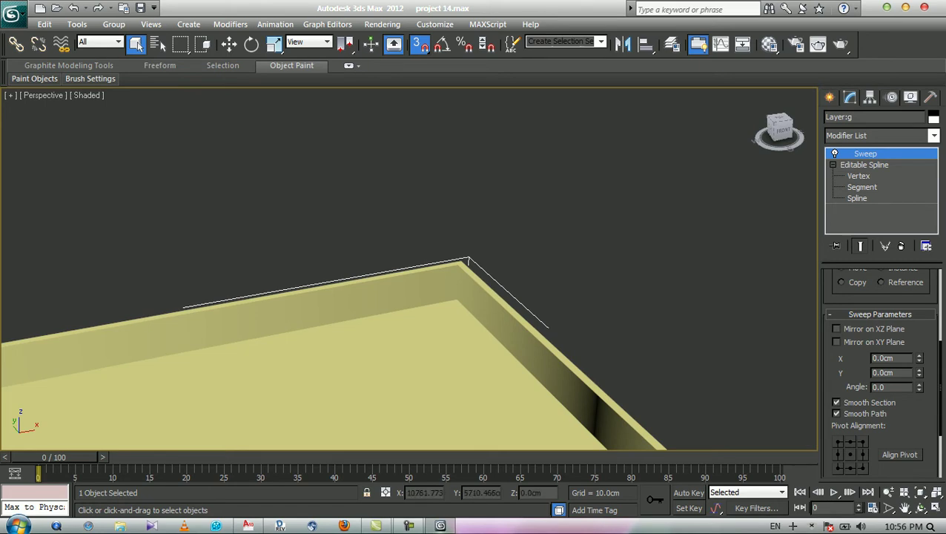
key(z)
middle_drag(407, 268, 663, 288)
scroll(409, 268, up, 5)
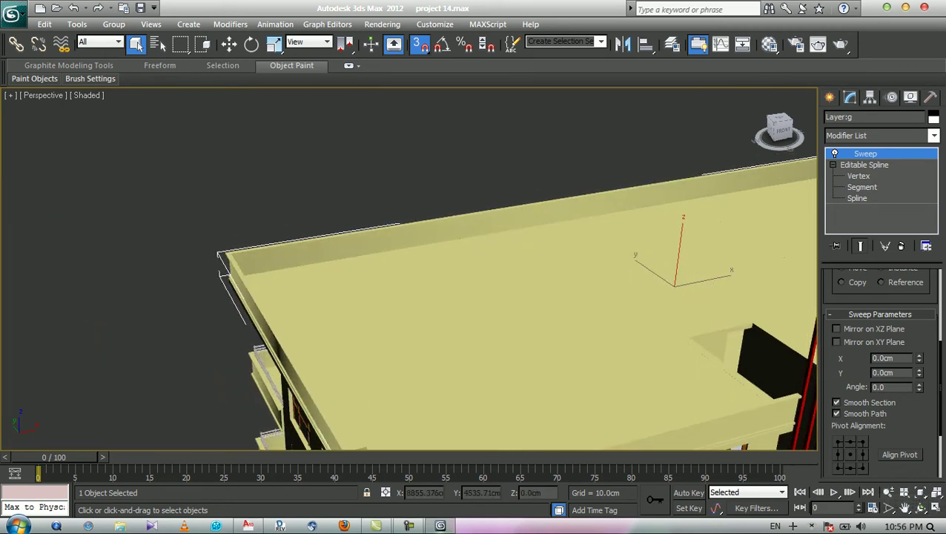
key(ctrl+r)
drag(409, 297, 326, 281)
middle_drag(408, 222, 383, 264)
scroll(409, 268, up, 3)
drag(409, 268, 426, 237)
scroll(410, 268, down, 4)
drag(434, 379, 642, 422)
drag(409, 268, 344, 360)
drag(674, 422, 410, 420)
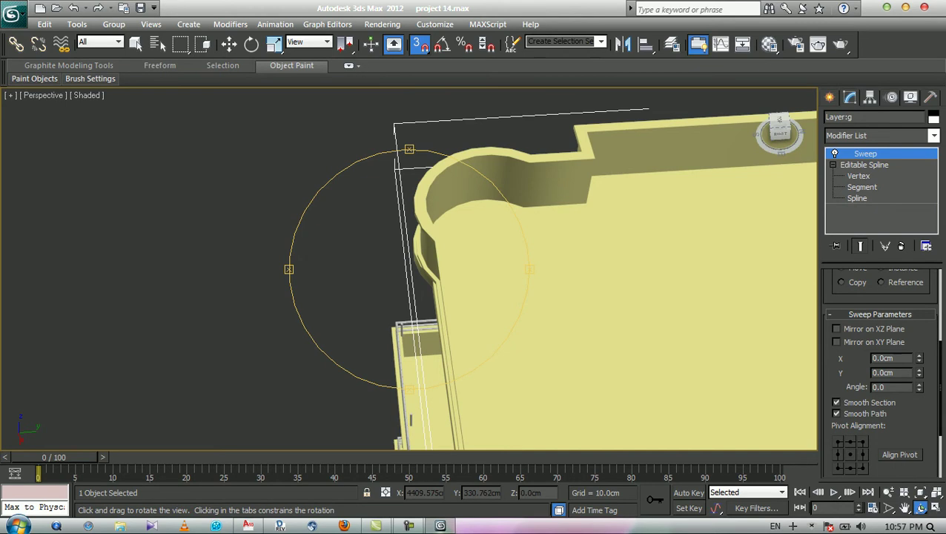
drag(410, 419, 345, 437)
scroll(410, 269, down, 5)
drag(437, 444, 400, 437)
scroll(409, 269, down, 4)
drag(222, 415, 11, 383)
drag(412, 437, 438, 169)
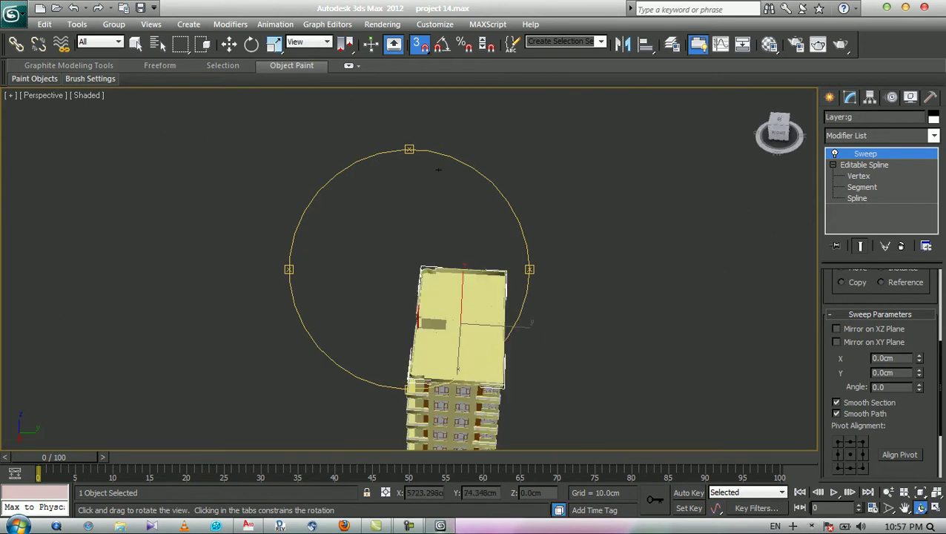
Inspect how the parapet's rounded corner lines up with the slab edge beneath it.
scroll(438, 170, up, 4)
middle_drag(456, 112, 412, 83)
scroll(409, 269, up, 5)
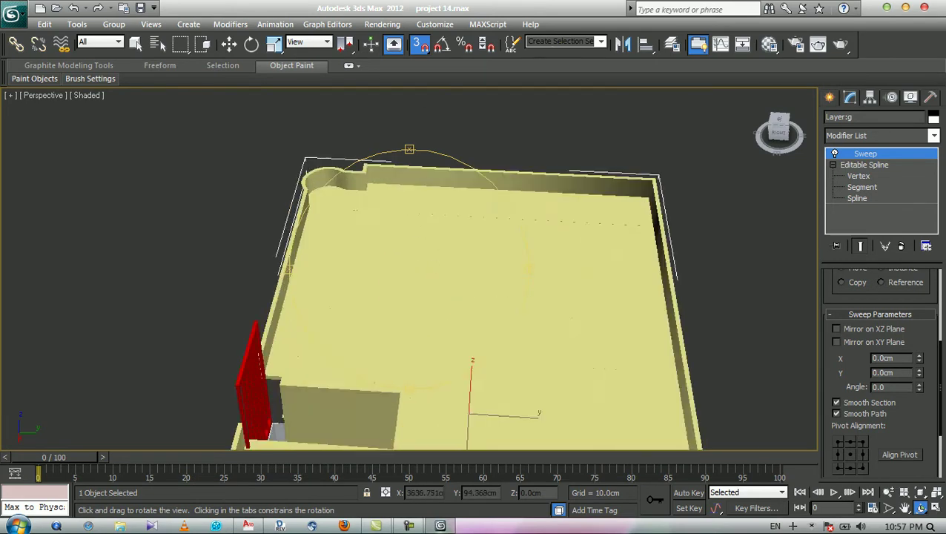
middle_drag(410, 269, 452, 365)
scroll(435, 319, down, 2)
drag(409, 326, 504, 326)
middle_drag(503, 326, 707, 217)
scroll(551, 256, down, 1)
middle_drag(409, 269, 505, 217)
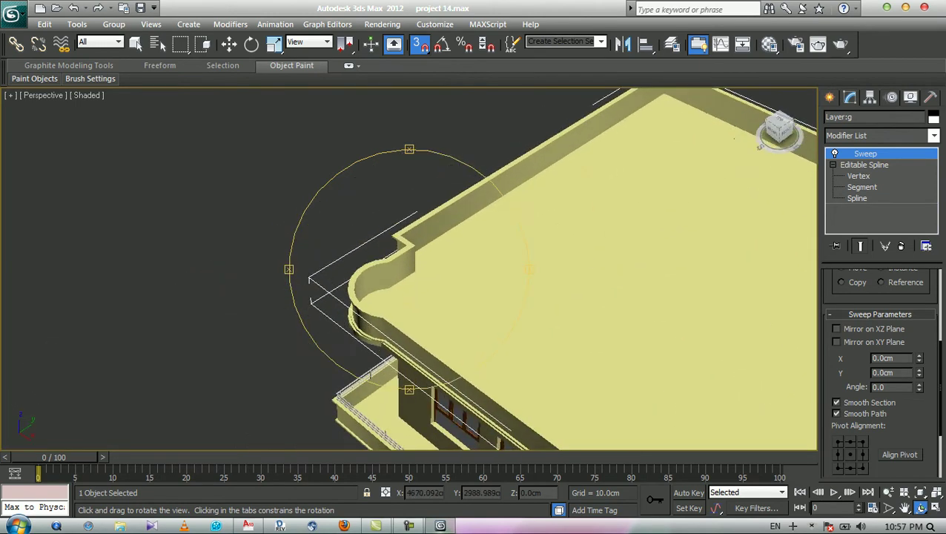
scroll(409, 269, up, 6)
middle_drag(409, 269, 480, 220)
middle_drag(409, 269, 428, 215)
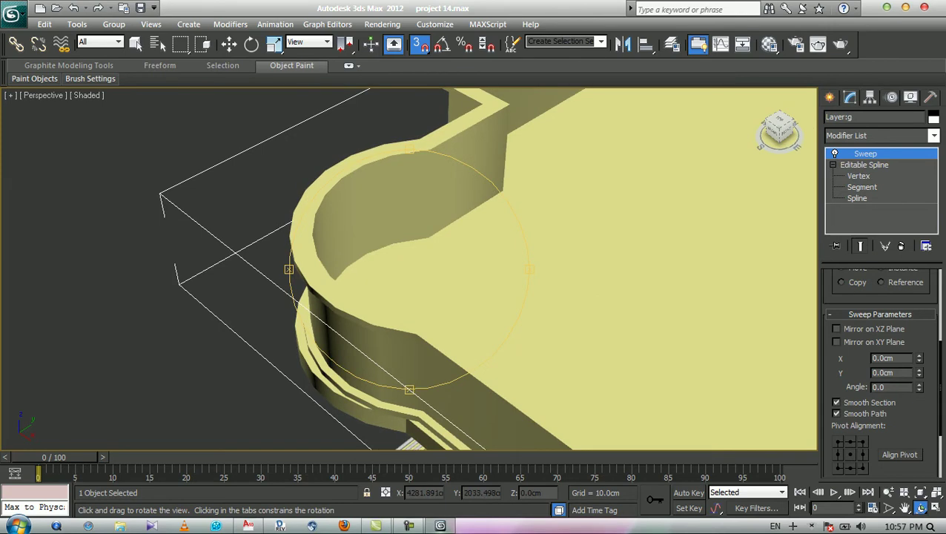
Hide every object except the selected parapet.
key(q)
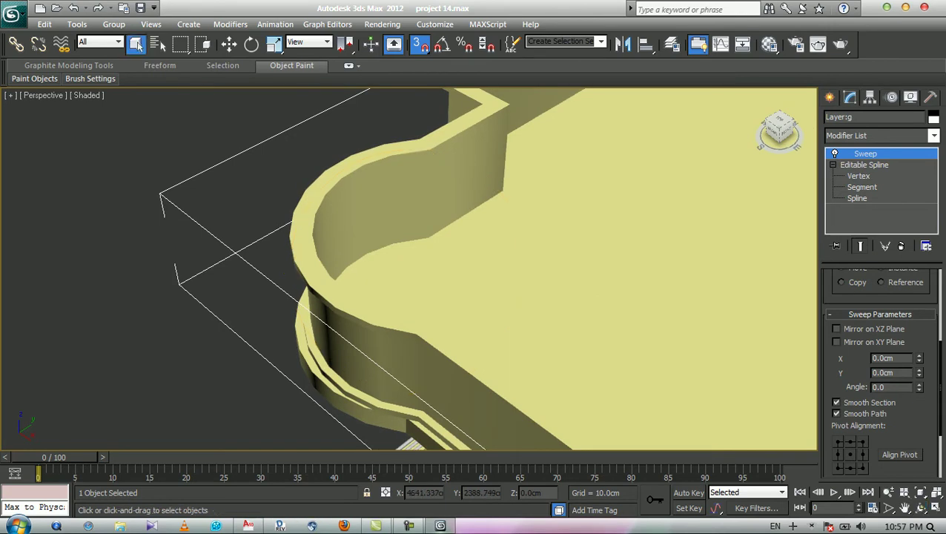
right_click(375, 155)
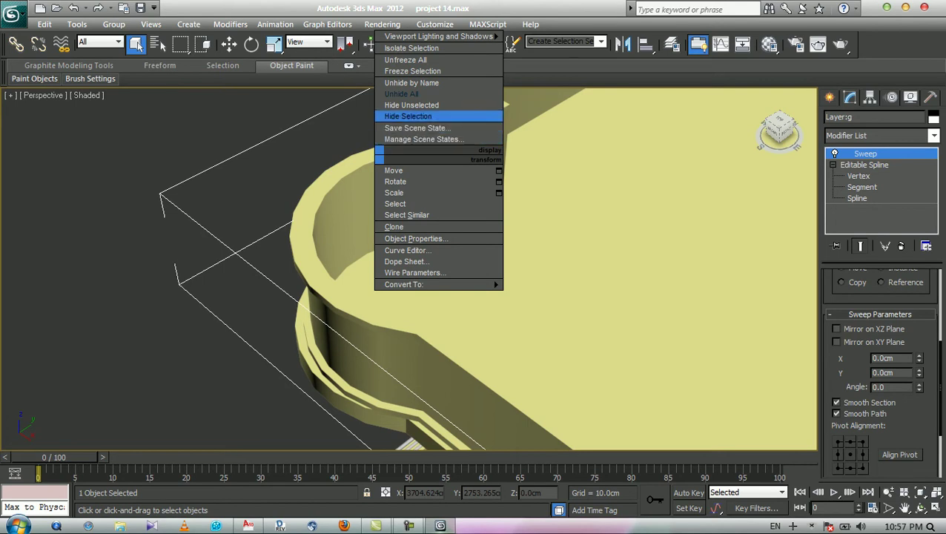
click(411, 104)
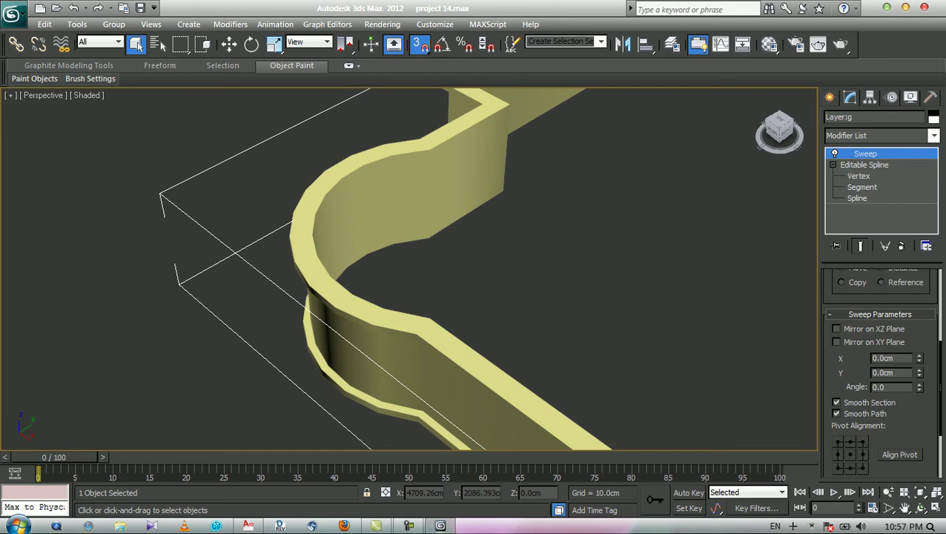
Turn on Adaptive interpolation for the parapet's path spline to smooth its rounded corner.
click(863, 165)
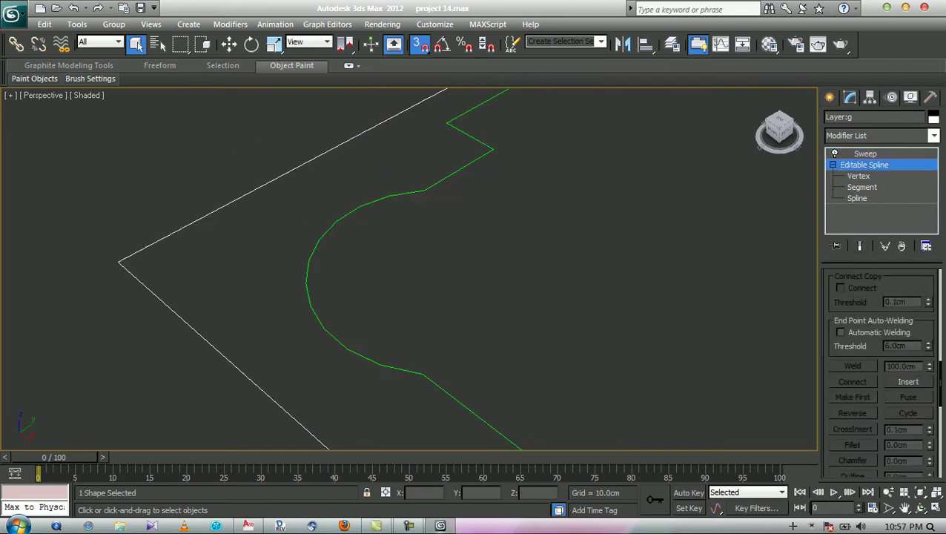
scroll(881, 371, up, 3)
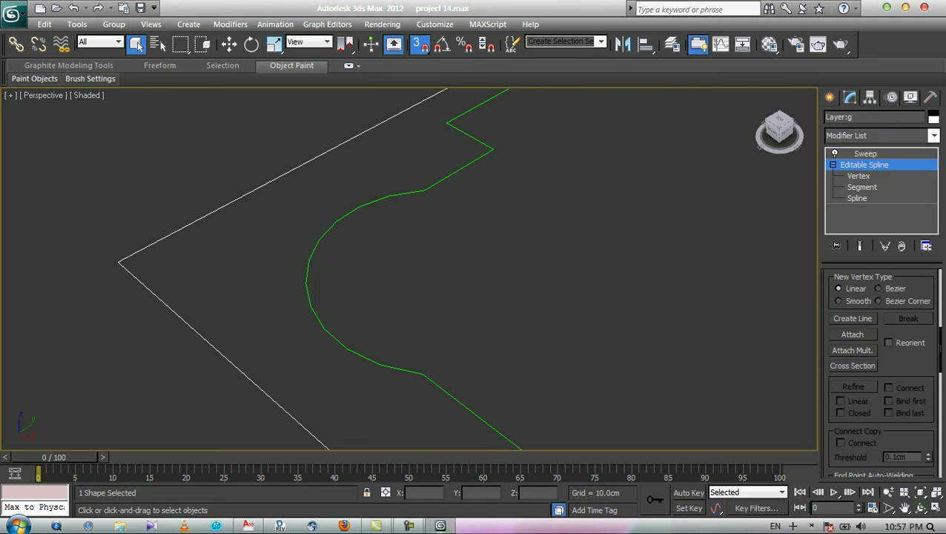
scroll(879, 371, up, 6)
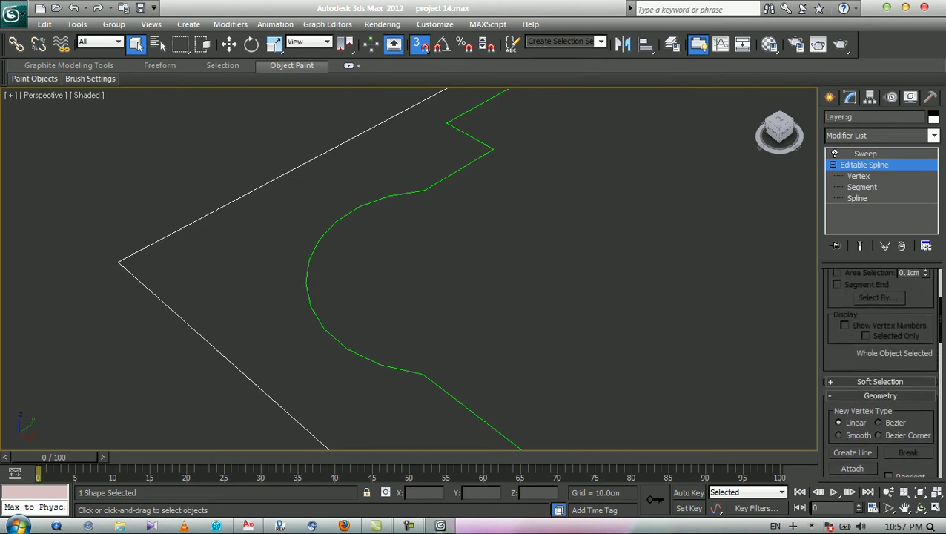
scroll(879, 370, up, 2)
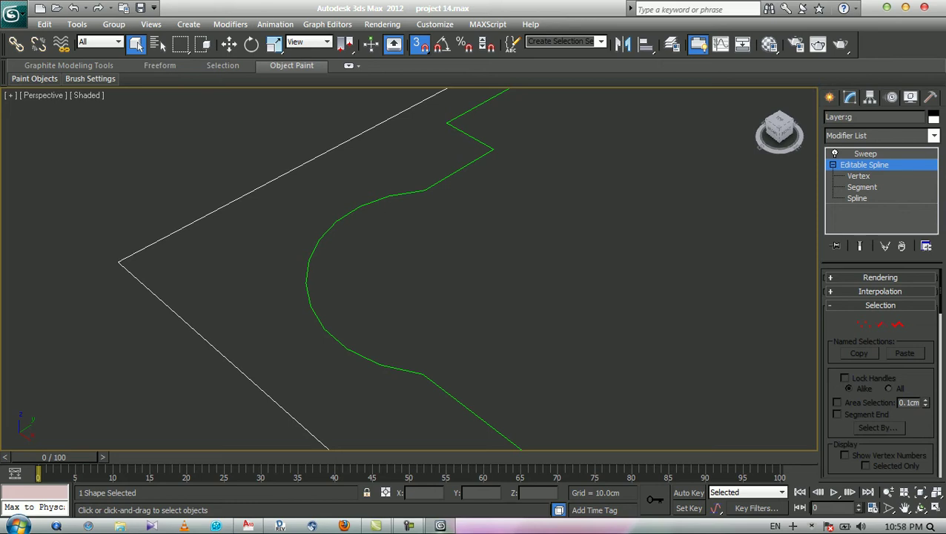
click(879, 291)
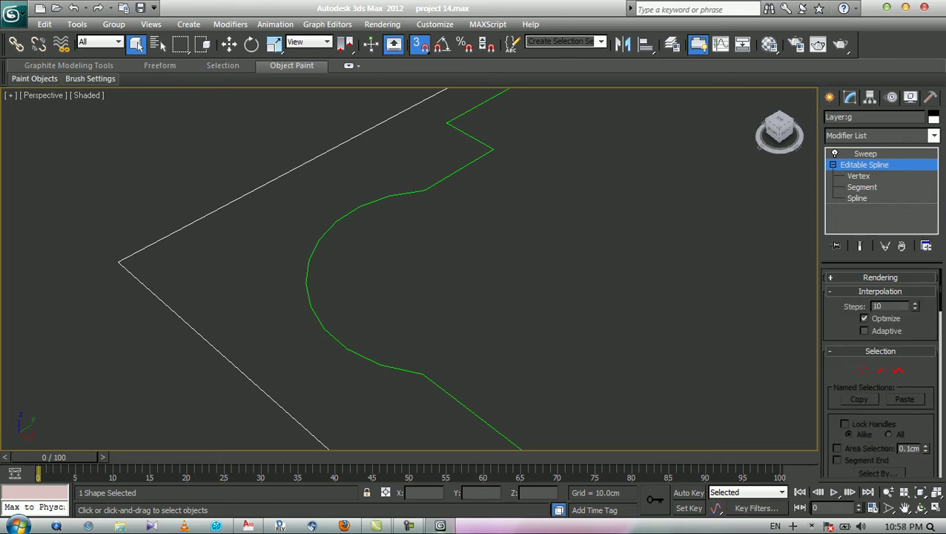
click(863, 330)
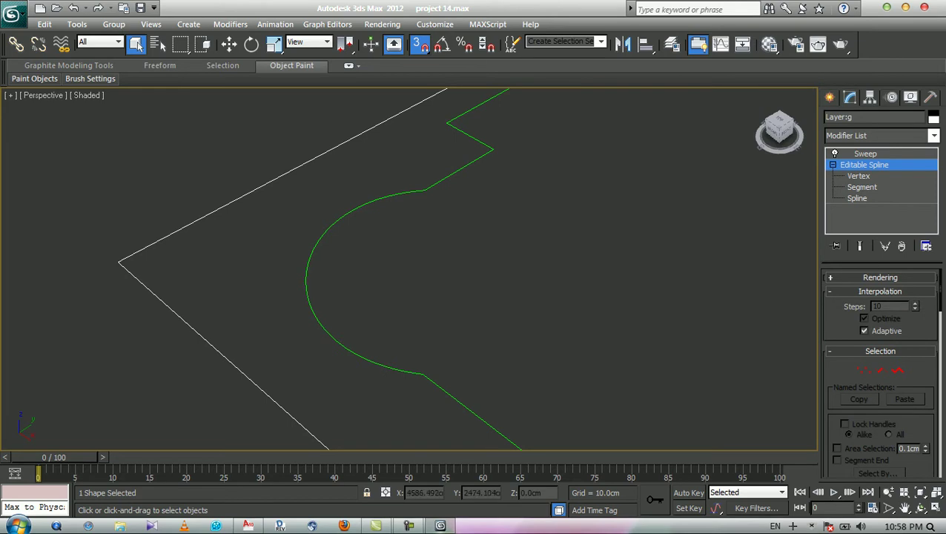
Deselect the parapet and unhide all objects in the scene.
click(274, 140)
right_click(275, 140)
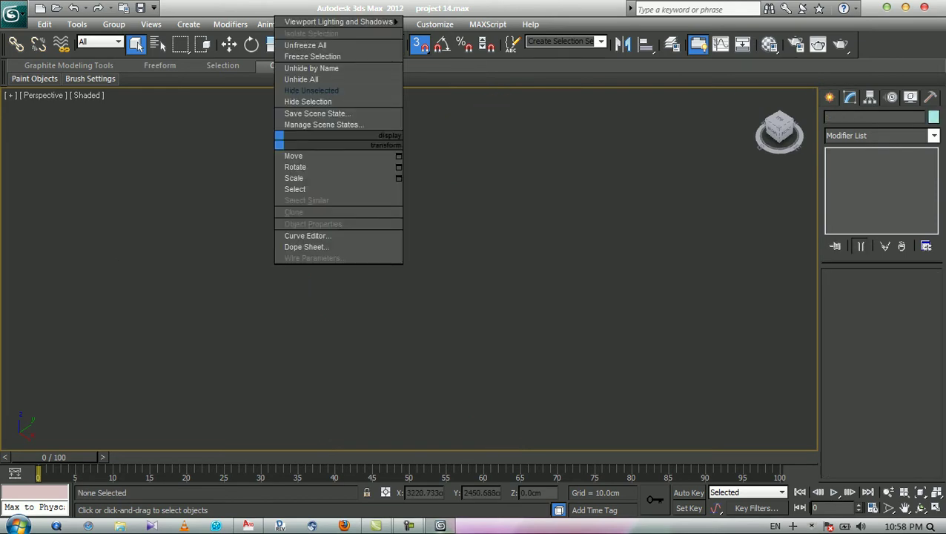
click(301, 79)
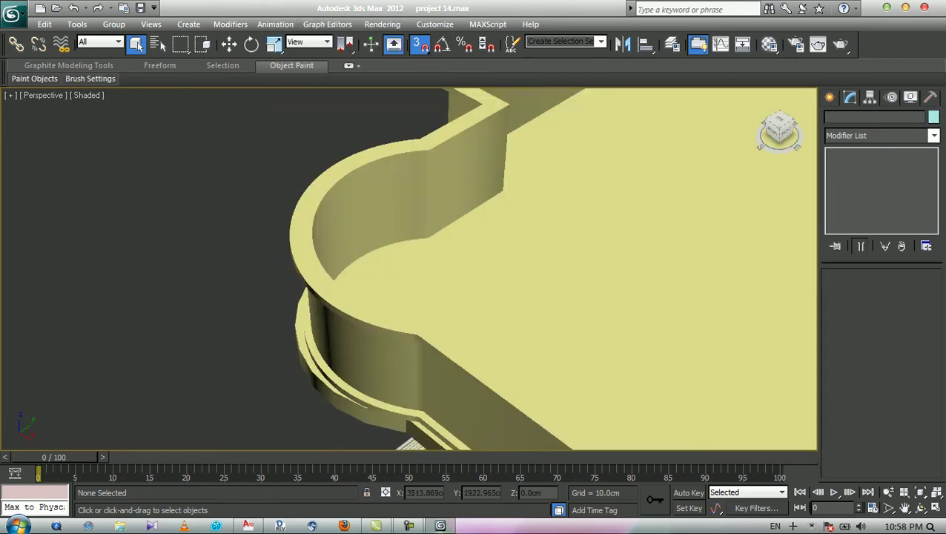
Inspect how the parapet's rounded corner follows the slab edge beneath it.
scroll(444, 282, down, 10)
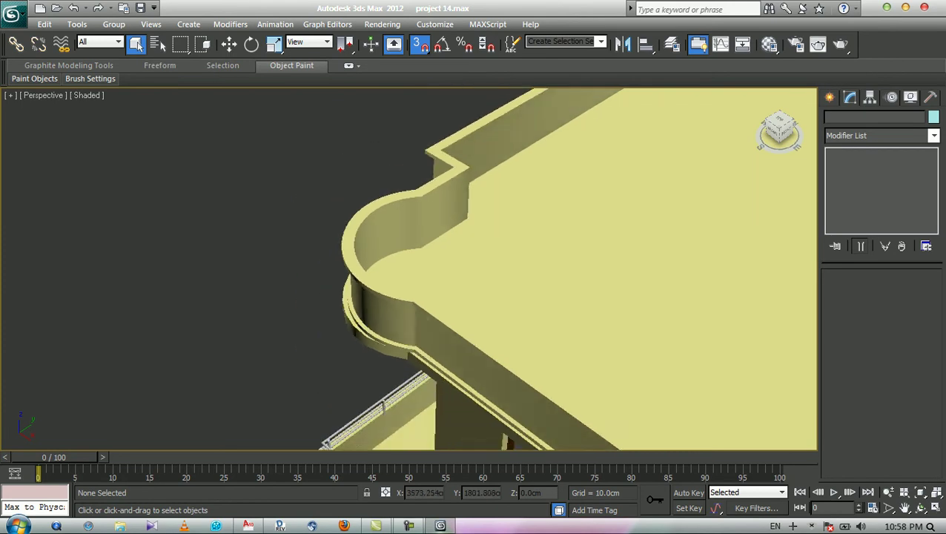
scroll(409, 269, down, 3)
middle_drag(445, 282, 362, 239)
scroll(408, 268, up, 5)
middle_drag(408, 268, 590, 361)
scroll(408, 269, up, 4)
middle_drag(408, 269, 519, 293)
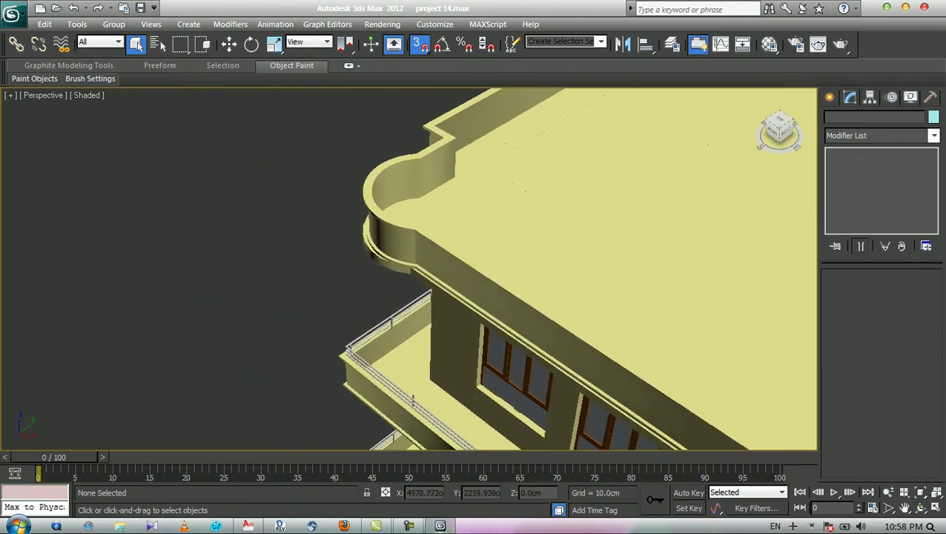
scroll(409, 268, up, 3)
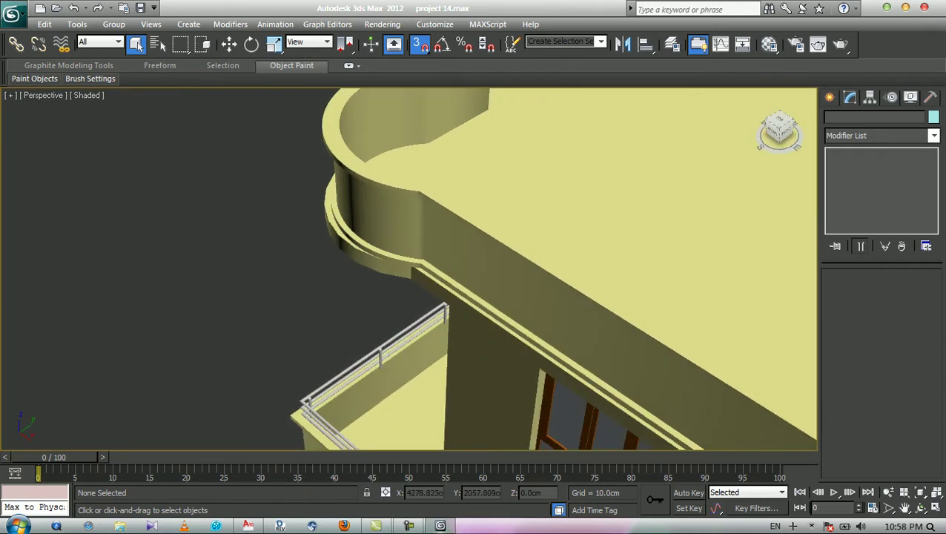
alt+middle_drag(504, 303, 571, 307)
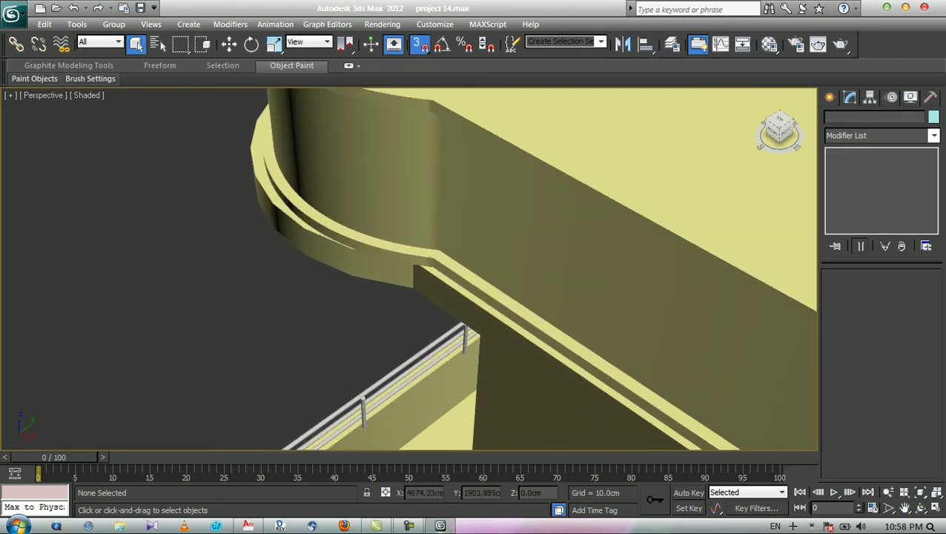
Turn on Adaptive interpolation for the roof slab's Editable Spline, then deselect the slab.
click(348, 259)
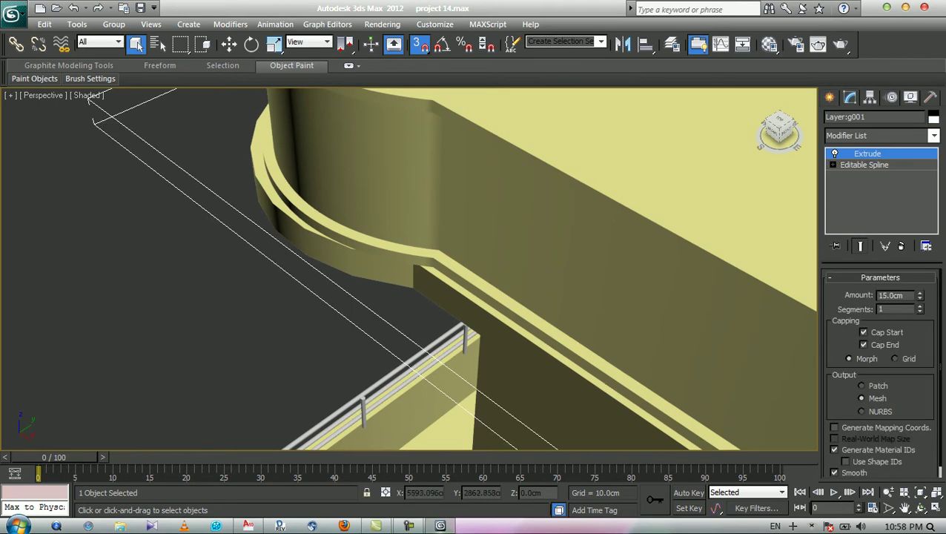
click(864, 164)
click(833, 164)
click(833, 165)
click(832, 164)
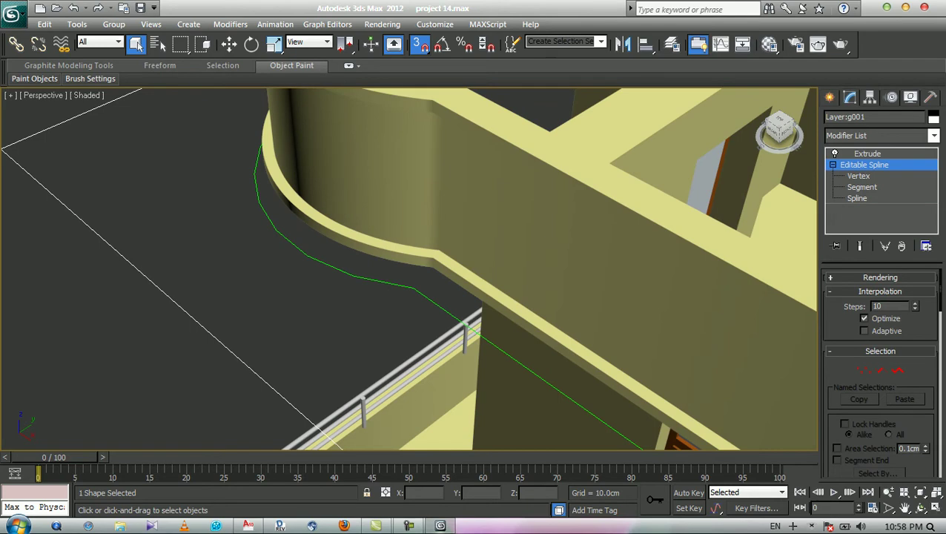
click(863, 331)
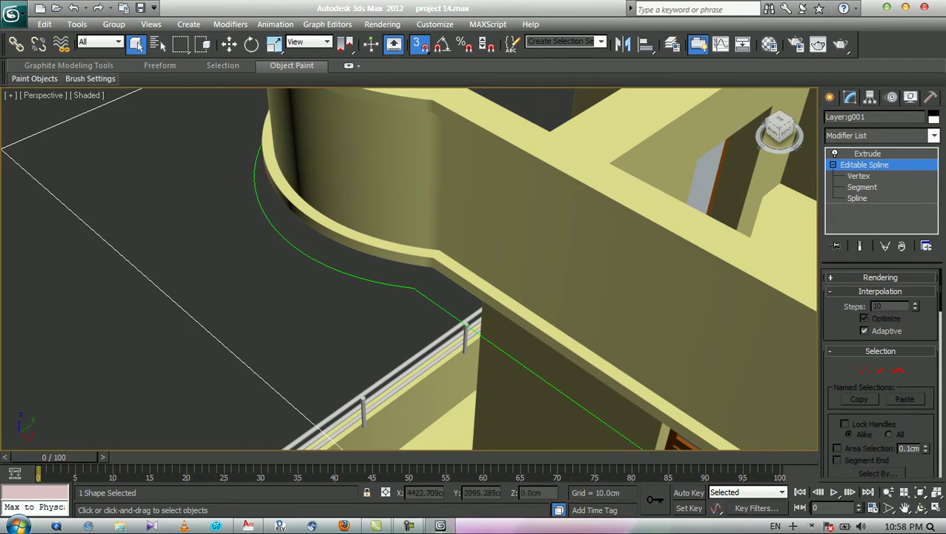
key(ctrl+d)
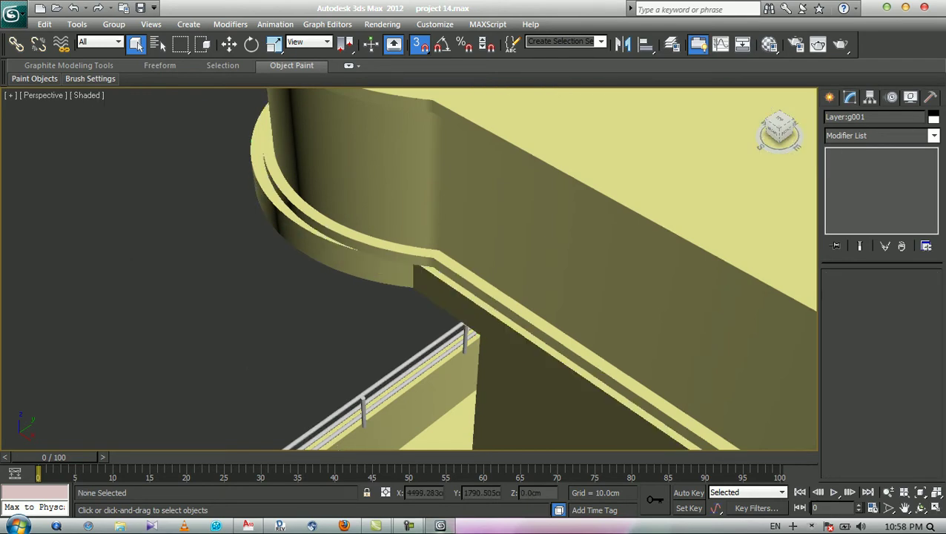
Set the parapet's Sweep pivot alignment to the upper-left point of the section.
middle_drag(408, 268, 410, 278)
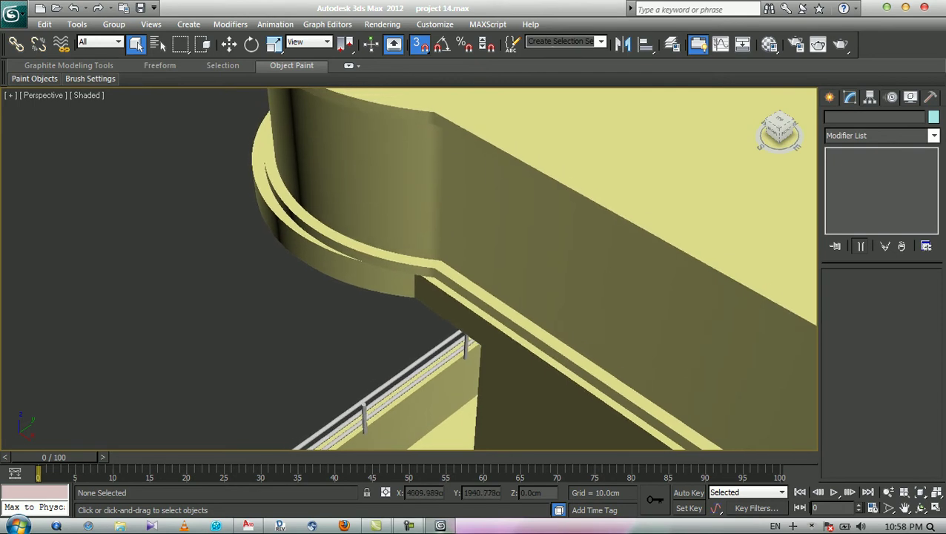
click(410, 278)
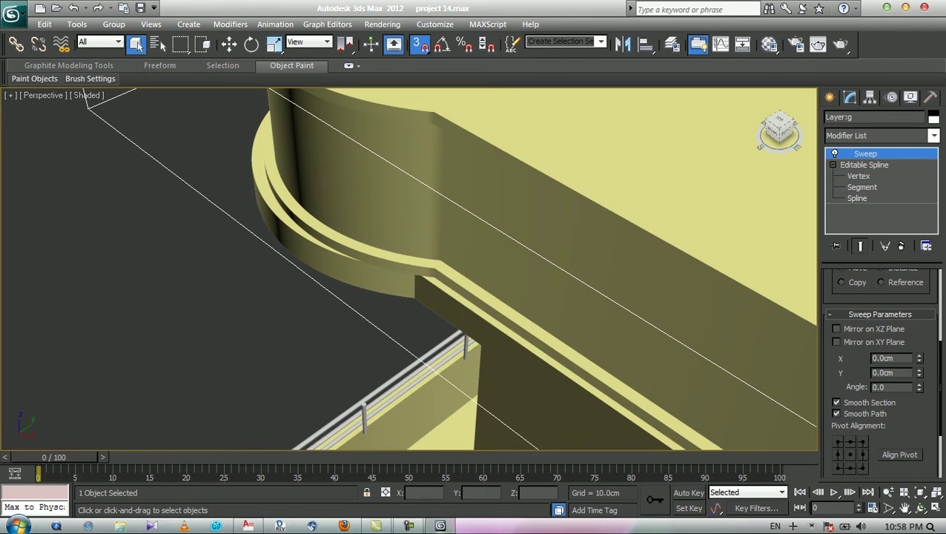
click(837, 441)
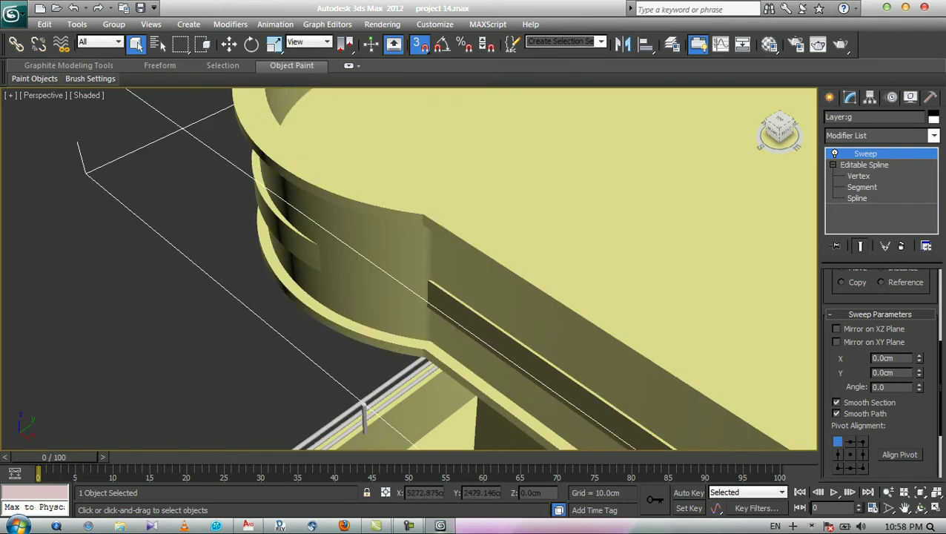
With snapping off, move the parapet up and away from the slab to expose its lower inner corner at the far roof corner.
scroll(395, 279, down, 3)
scroll(409, 269, down, 5)
middle_drag(409, 269, 392, 321)
scroll(408, 268, up, 3)
middle_drag(409, 269, 283, 341)
scroll(408, 268, up, 4)
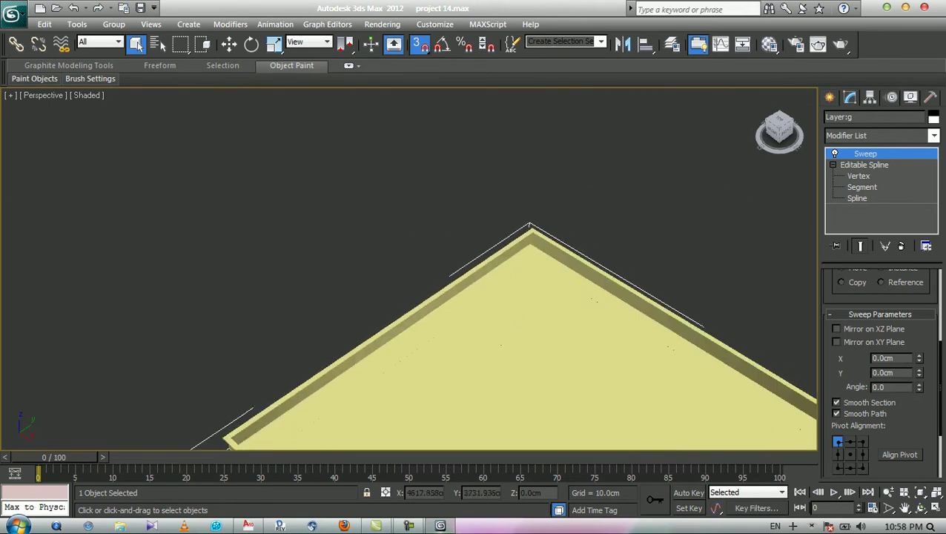
middle_drag(408, 268, 352, 290)
scroll(409, 268, up, 1)
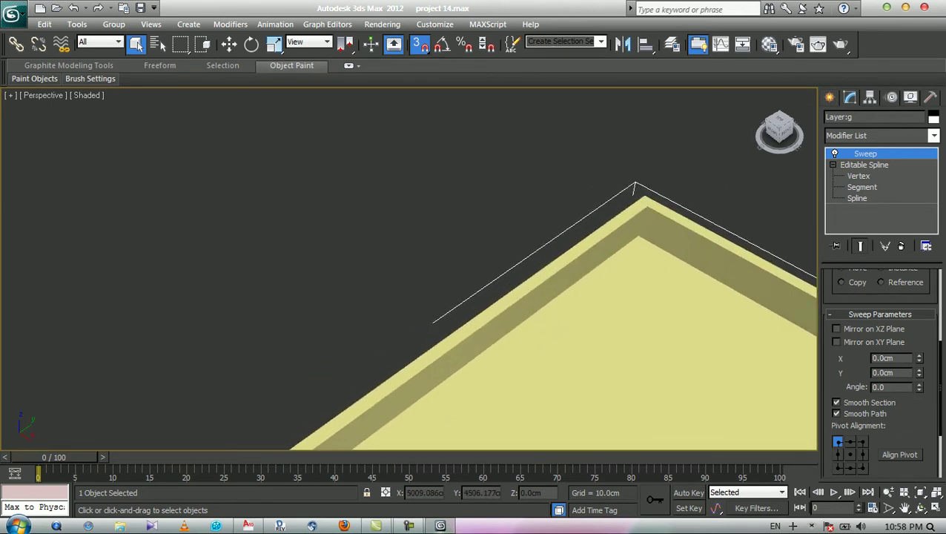
key(w)
key(z)
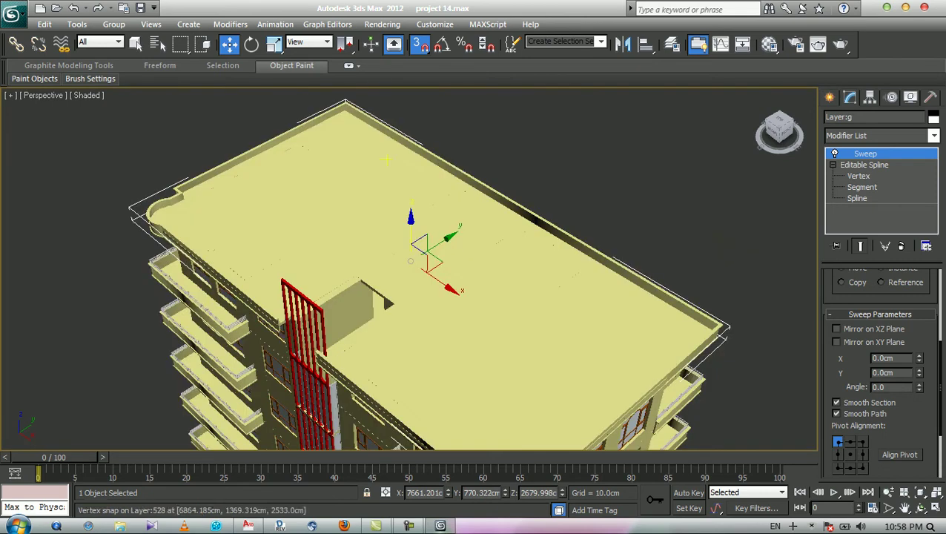
scroll(408, 268, up, 3)
middle_drag(332, 137, 484, 400)
scroll(468, 182, up, 3)
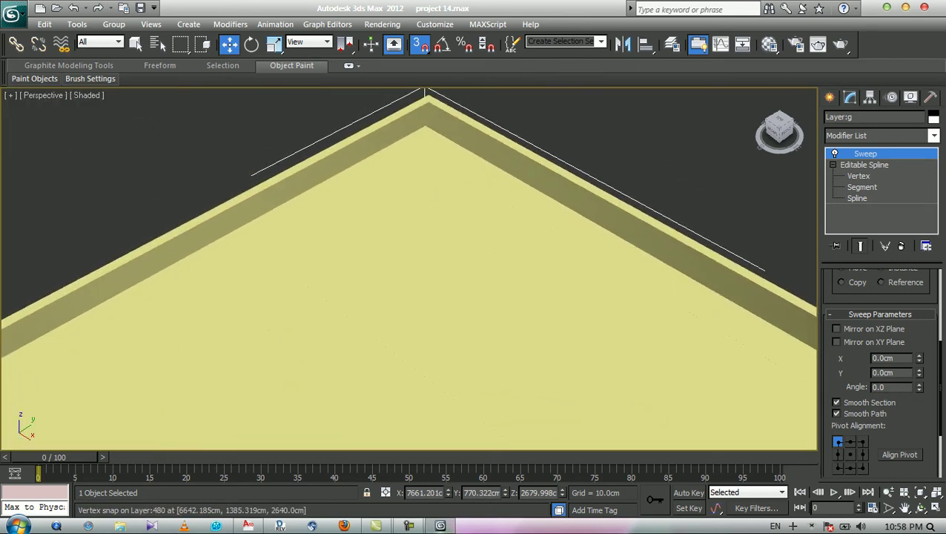
key(s)
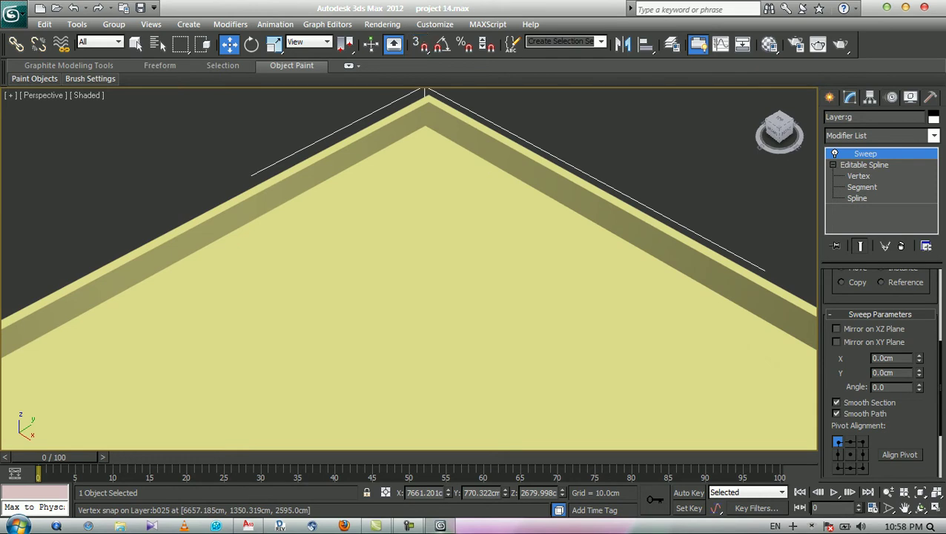
drag(448, 492, 448, 434)
drag(465, 113, 465, 83)
With vertex snapping on, move the parapet so its lower inner corner meets the roof slab's matching corner.
key(s)
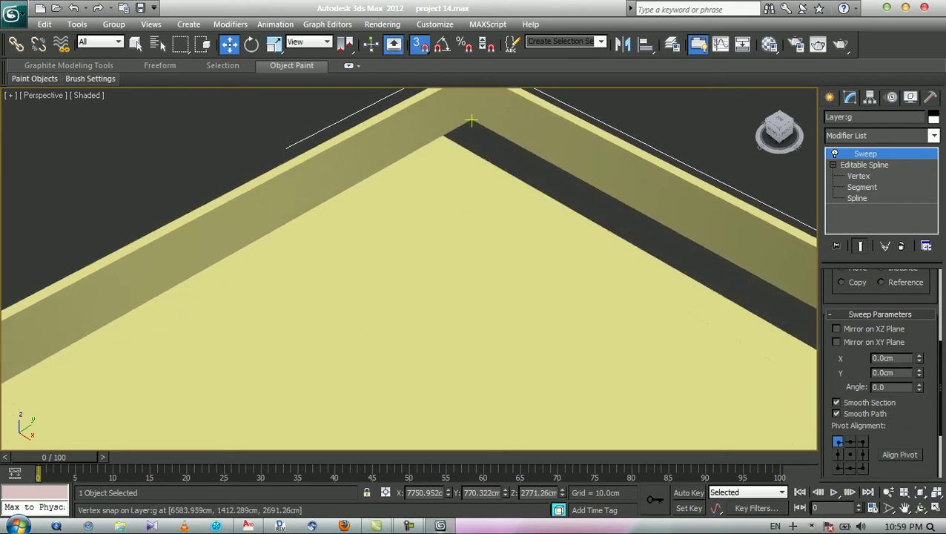
drag(471, 120, 422, 126)
middle_drag(423, 126, 446, 108)
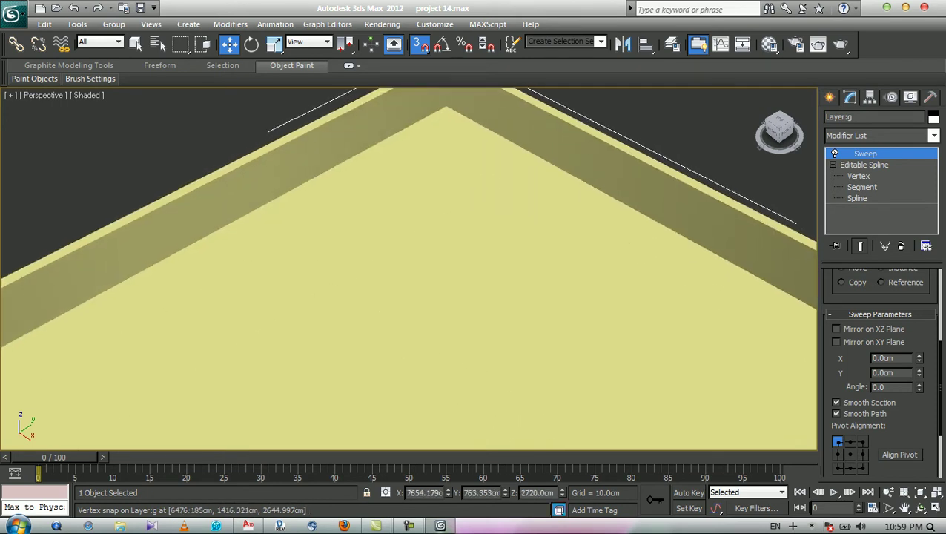
key(q)
Examine the repositioned parapet around the rounded corner from above and from underneath.
scroll(593, 96, down, 6)
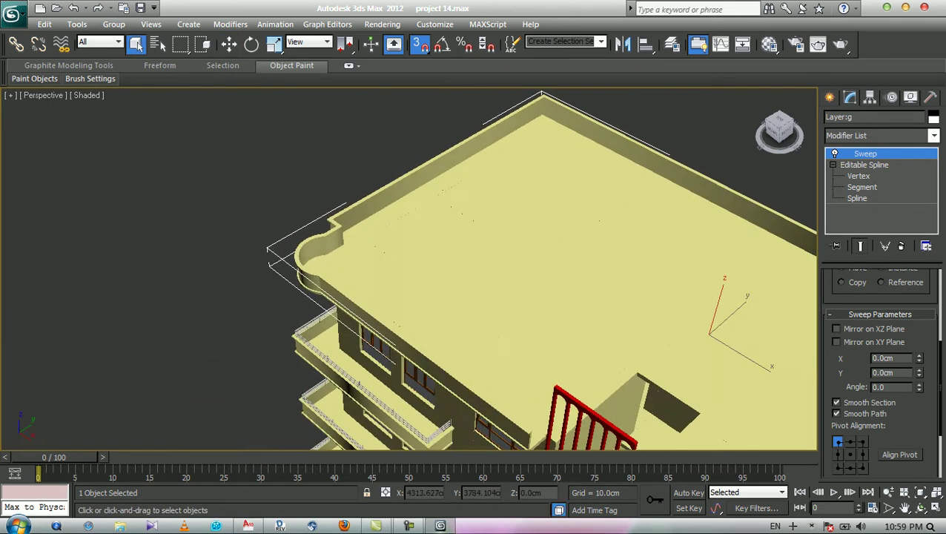
scroll(409, 268, up, 4)
middle_drag(409, 268, 580, 191)
scroll(409, 268, up, 3)
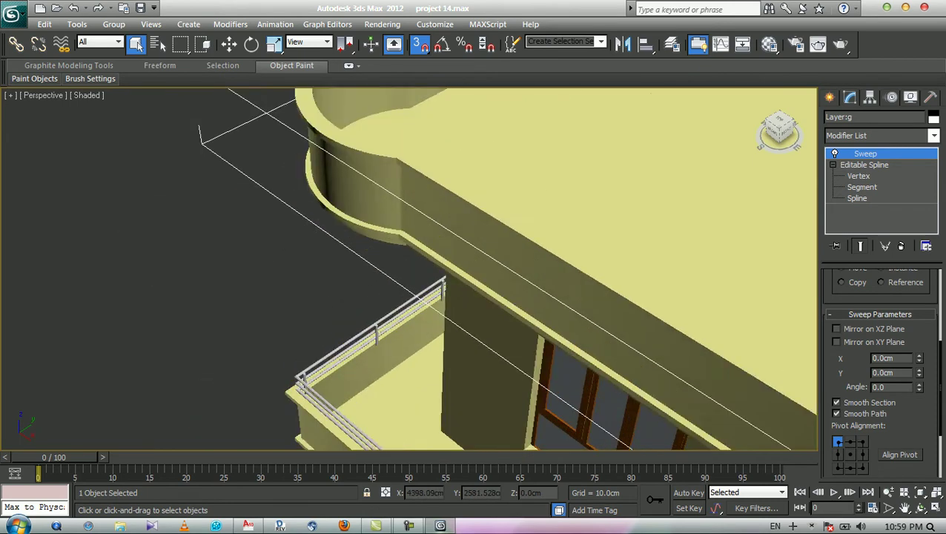
scroll(411, 293, up, 3)
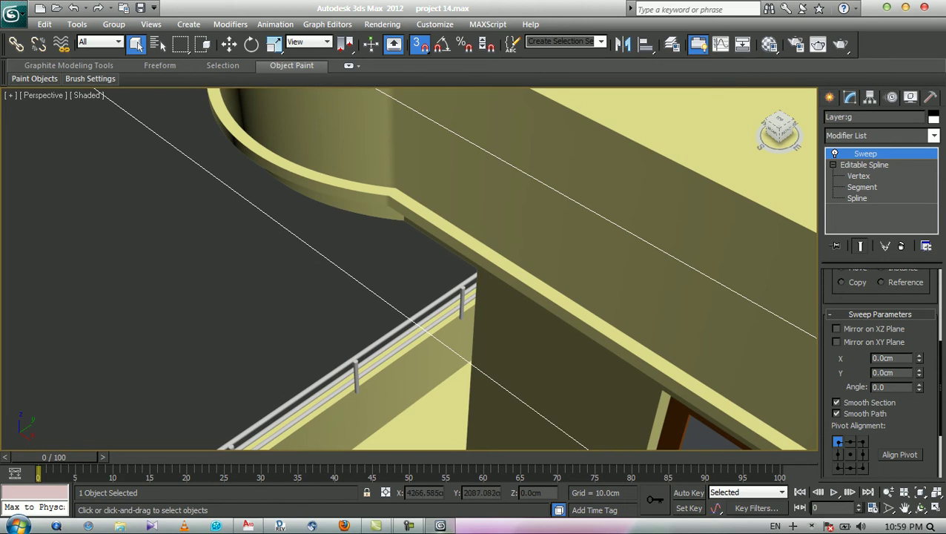
scroll(409, 268, down, 2)
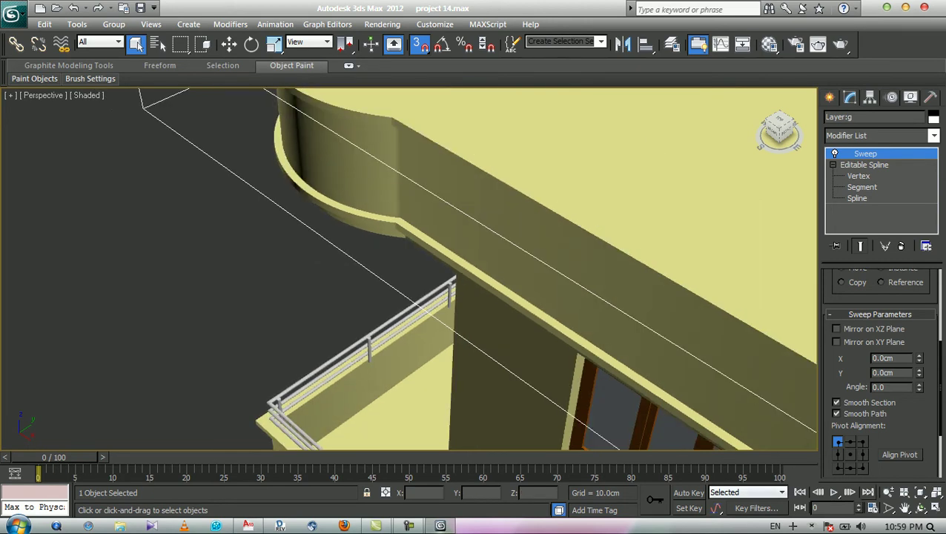
click(919, 507)
drag(409, 244, 360, 173)
scroll(409, 269, down, 3)
drag(609, 195, 745, 397)
drag(519, 319, 493, 332)
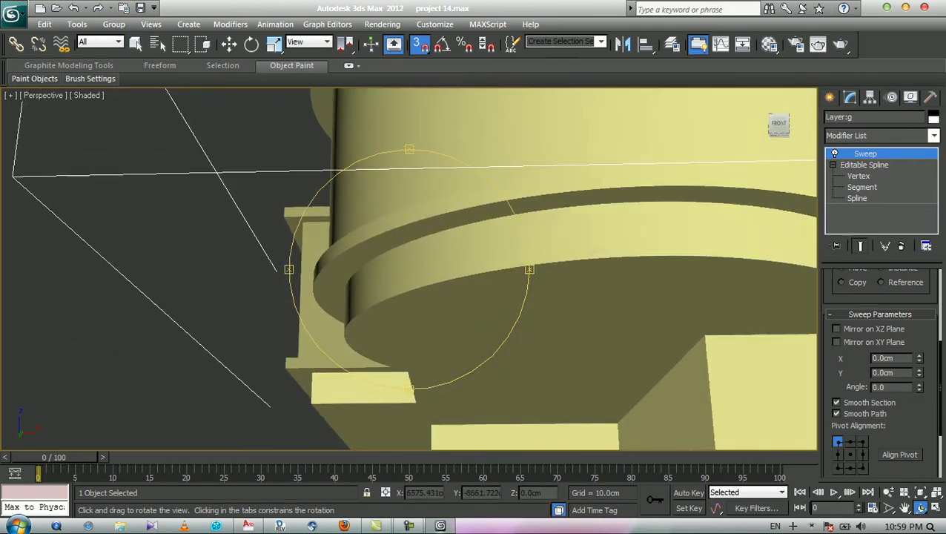
Check the parapet's fit against the roof slab at the other roof corners from above.
scroll(409, 268, down, 5)
drag(415, 245, 467, 326)
middle_drag(563, 274, 415, 346)
middle_drag(644, 191, 444, 292)
scroll(410, 268, up, 2)
drag(478, 380, 449, 351)
key(Escape)
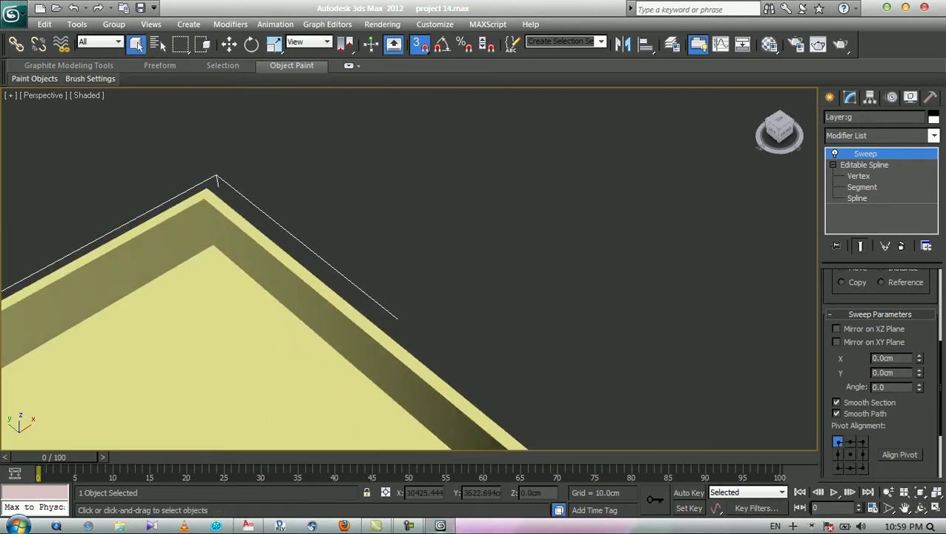
key(z)
scroll(408, 269, up, 4)
middle_drag(406, 251, 349, 429)
scroll(407, 266, down, 3)
scroll(330, 349, down, 2)
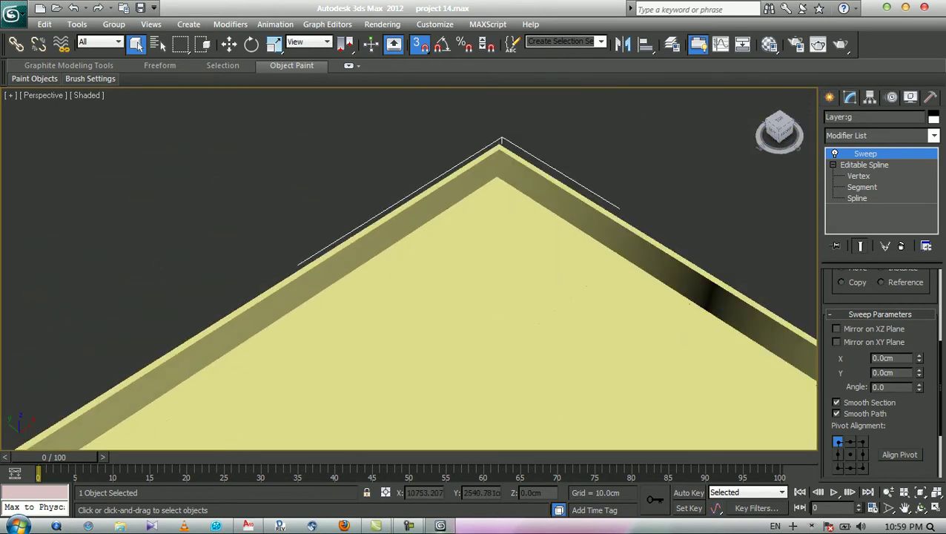
Examine the parapet's overhang from below at the building's square corner above the balconies.
alt+middle_drag(167, 419, 570, 260)
scroll(432, 328, down, 5)
alt+middle_drag(474, 333, 344, 213)
scroll(444, 334, up, 5)
scroll(409, 269, up, 4)
scroll(410, 269, down, 1)
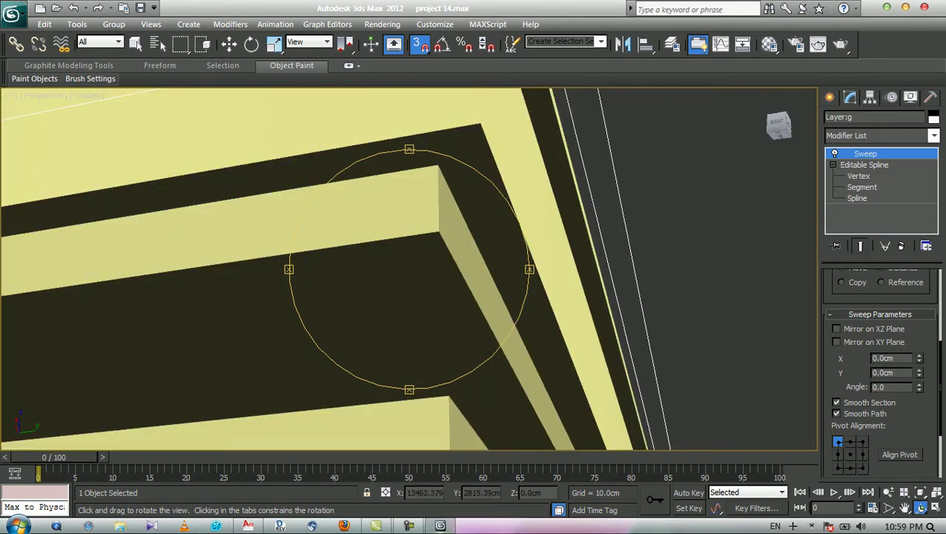
key(Escape)
scroll(409, 269, down, 2)
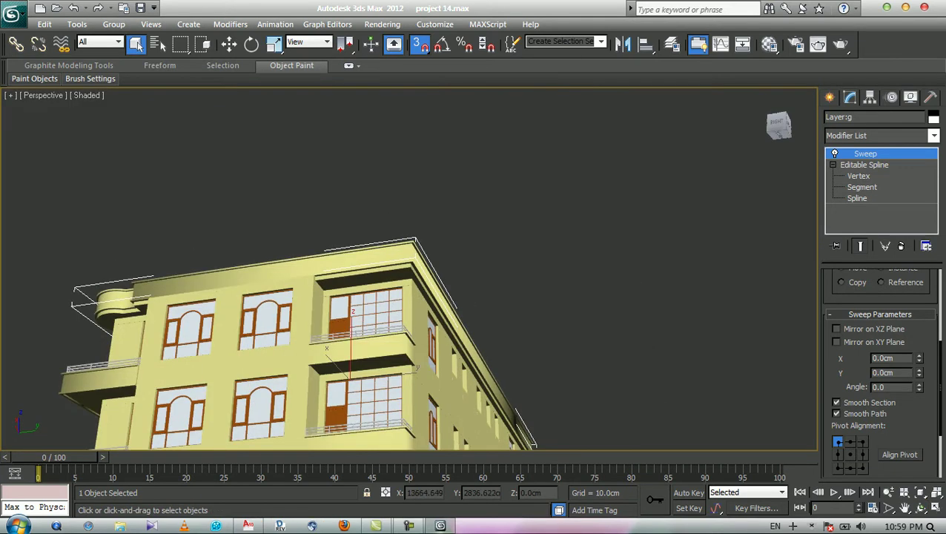
Lower the parapet by 20 cm along the world Z axis with a typed offset.
right_click(229, 44)
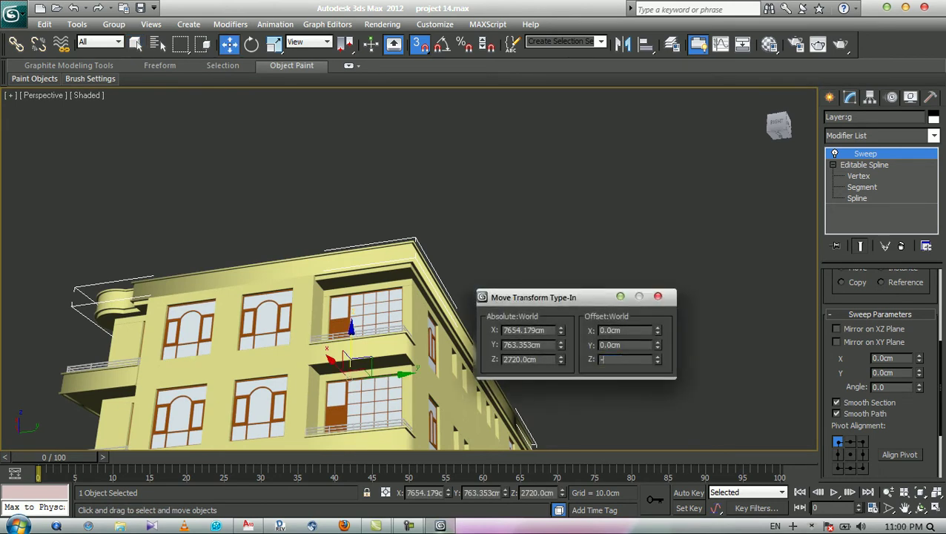
text(-20)
key(Return)
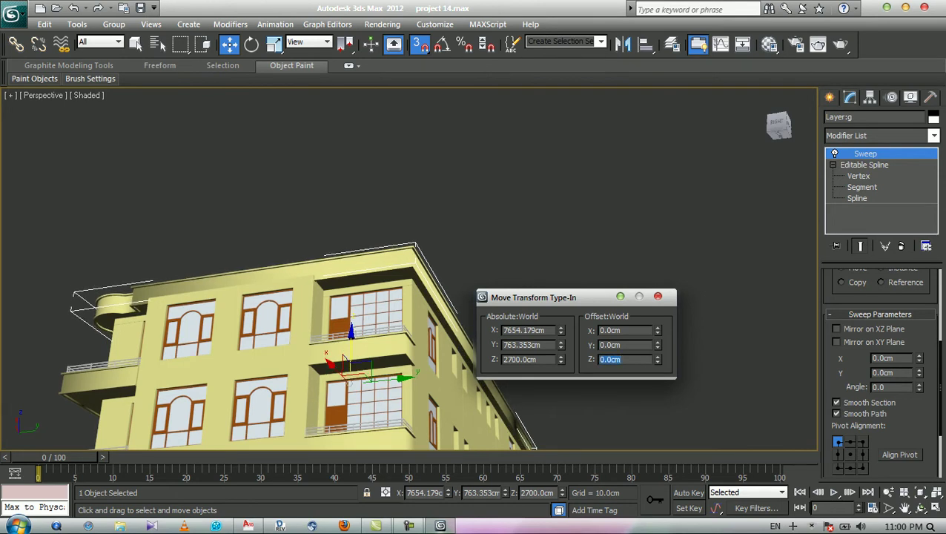
key(F12)
Turn snapping off and examine the lowered parapet against the roof slab from above, around the corners and beside the red stair screen.
key(ctrl+r)
drag(409, 268, 409, 311)
scroll(409, 312, up, 3)
drag(634, 326, 653, 408)
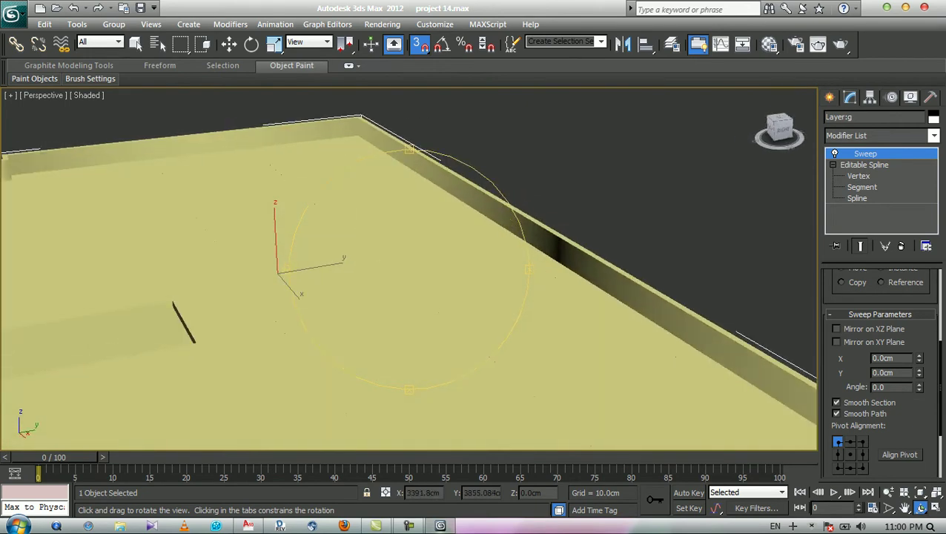
key(w)
key(s)
key(q)
middle_drag(409, 268, 429, 216)
key(z)
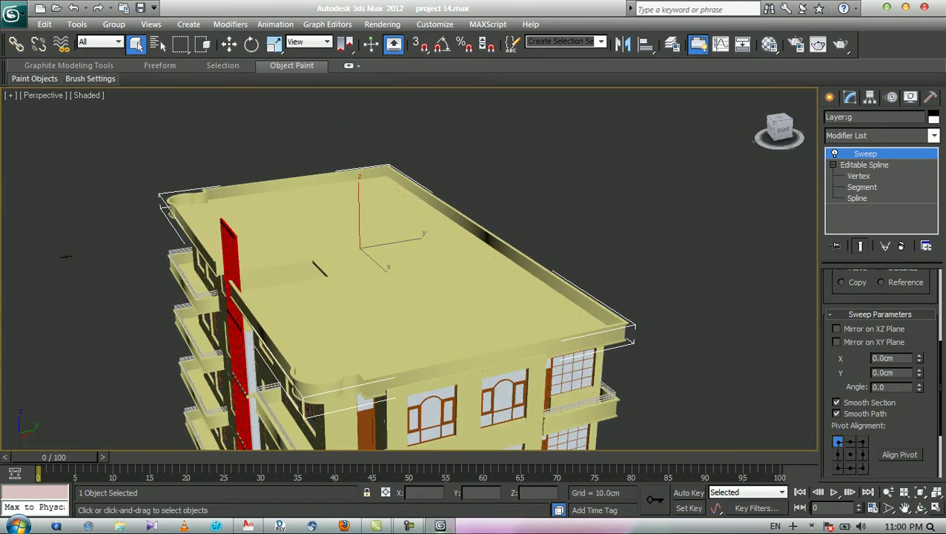
alt+middle_drag(66, 256, 185, 233)
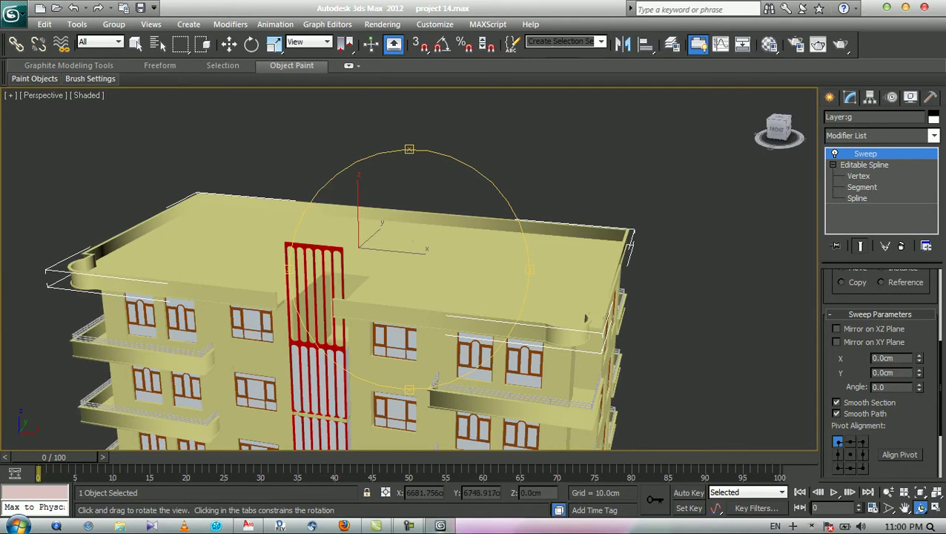
scroll(409, 269, up, 3)
middle_drag(409, 269, 385, 227)
scroll(442, 238, up, 3)
right_click(442, 238)
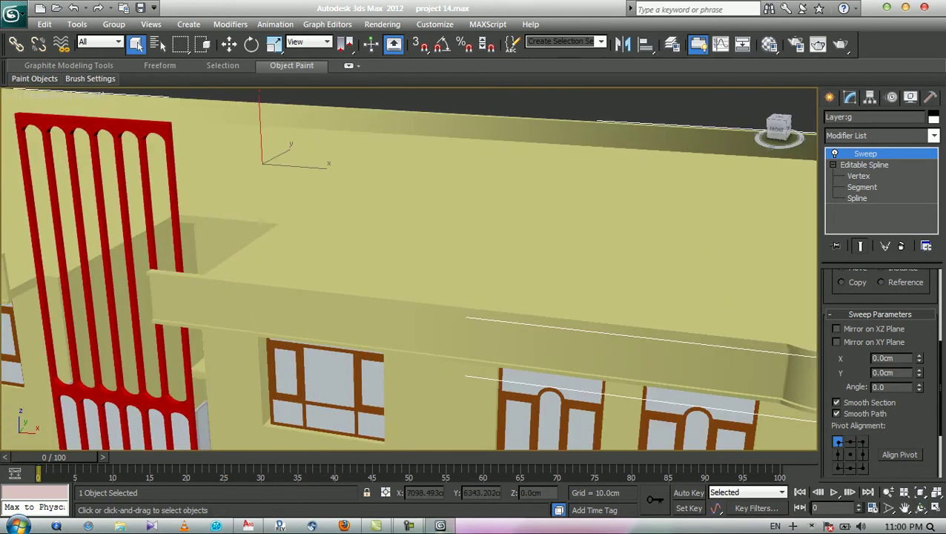
Hide all unselected objects so only the swept parapet remains in the viewport.
right_click(507, 331)
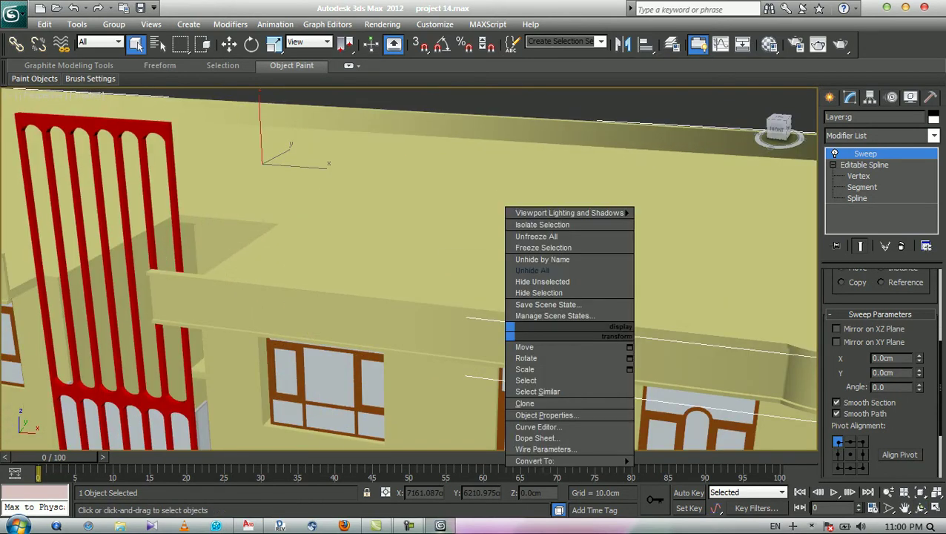
click(542, 281)
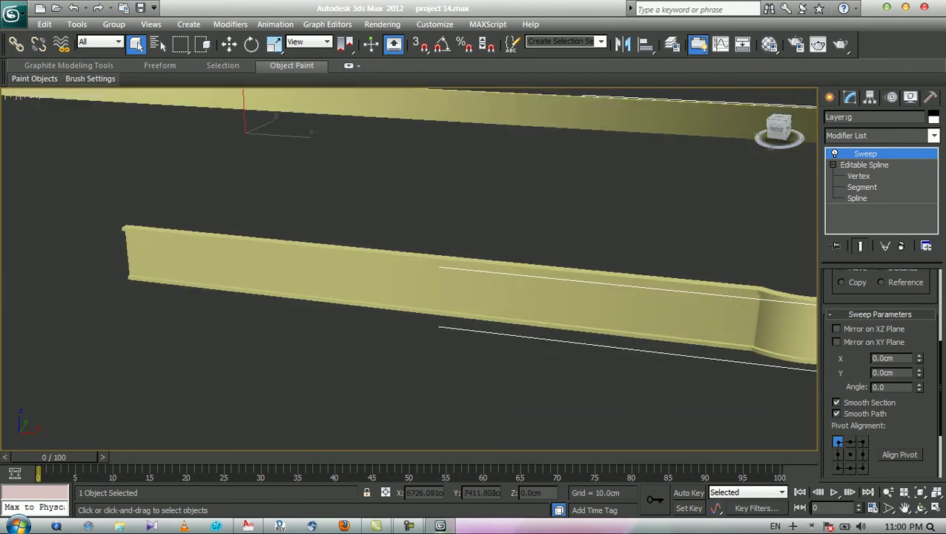
scroll(409, 269, down, 3)
middle_drag(409, 268, 404, 305)
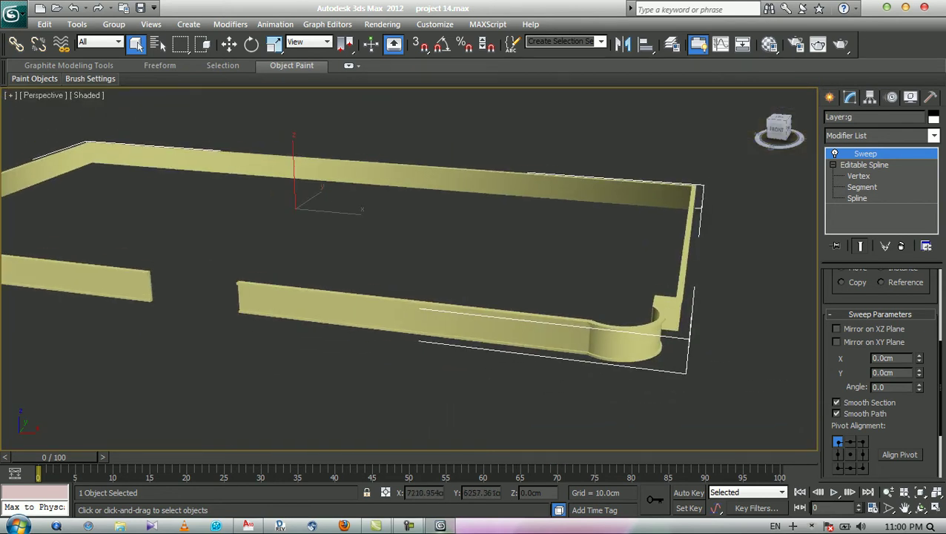
Clone the parapet in place as an independent copy and hide that copy.
key(ctrl+v)
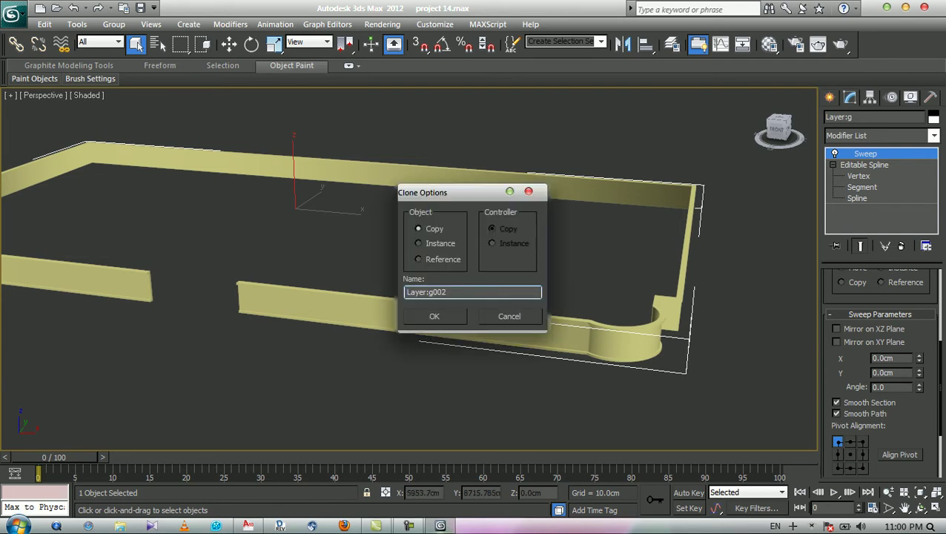
click(434, 316)
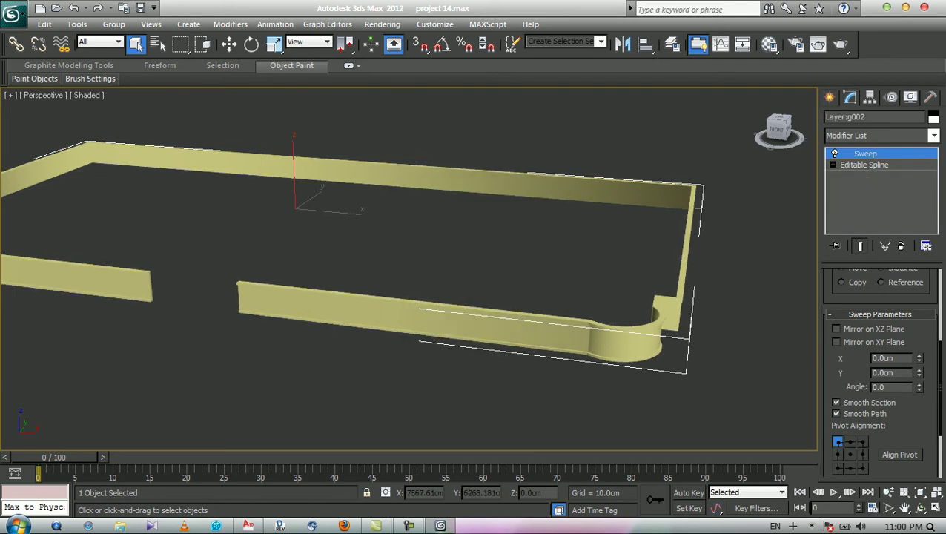
right_click(659, 323)
click(596, 290)
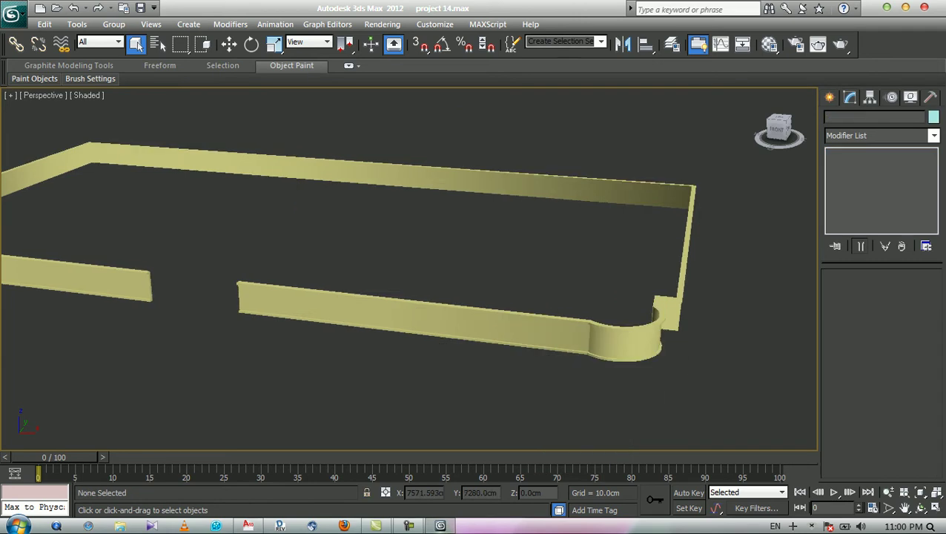
Delete the Sweep modifier from the original parapet, leaving its editable spline.
click(597, 333)
right_click(863, 153)
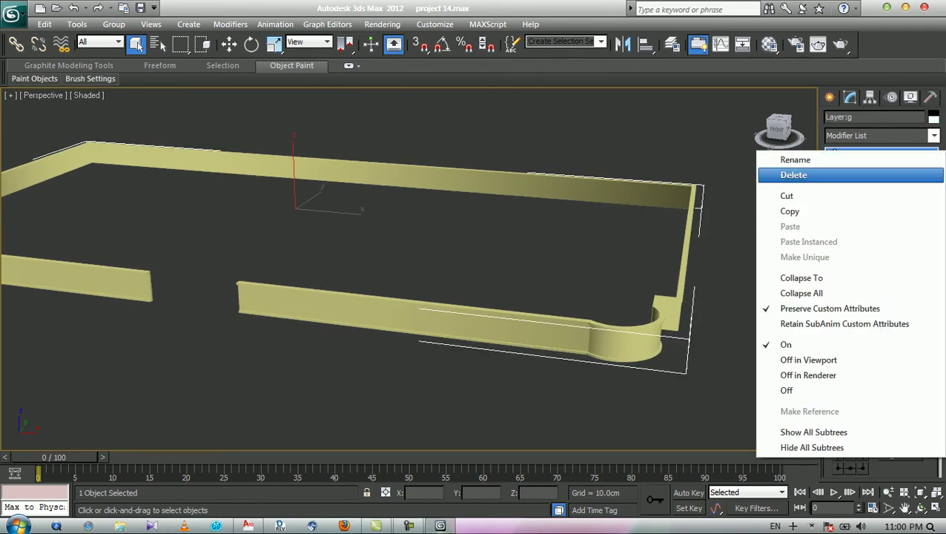
click(793, 175)
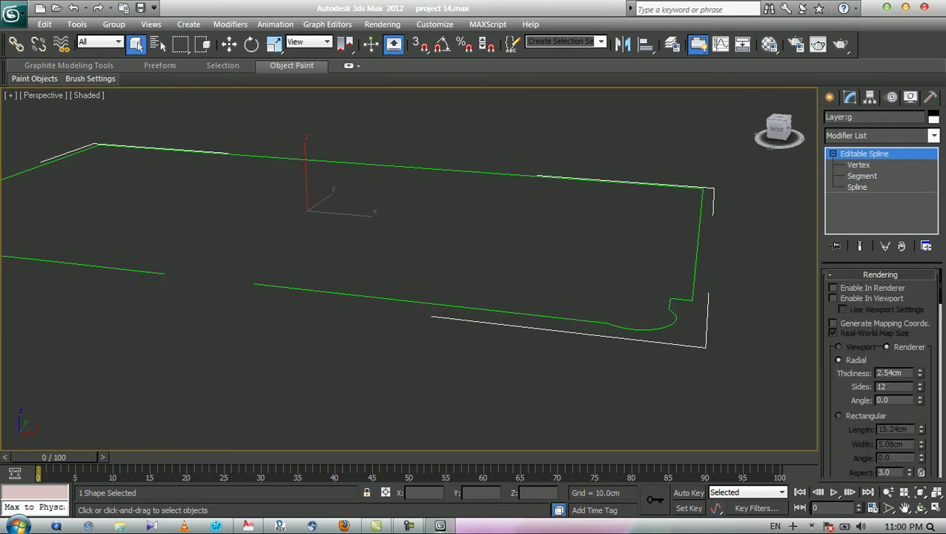
Make the spline renderable in the renderer and viewport with a radial thickness of 3 cm.
click(832, 298)
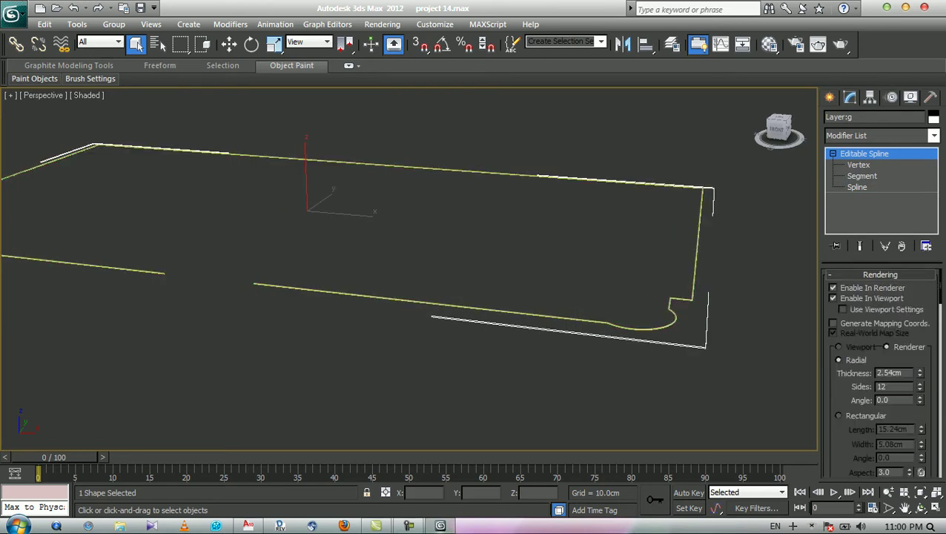
drag(902, 373, 812, 373)
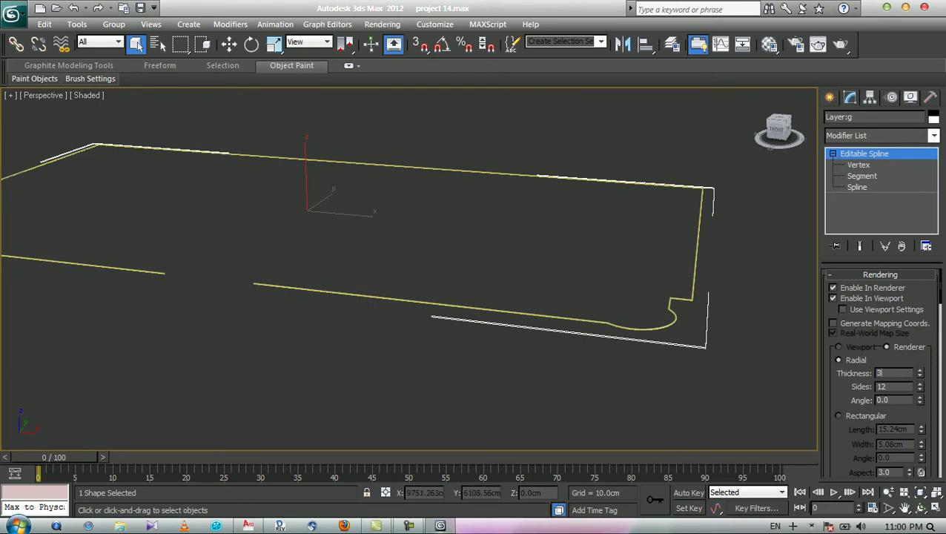
middle_drag(409, 296, 398, 266)
scroll(408, 269, up, 5)
middle_drag(645, 230, 163, 312)
scroll(408, 269, down, 3)
middle_drag(408, 269, 394, 254)
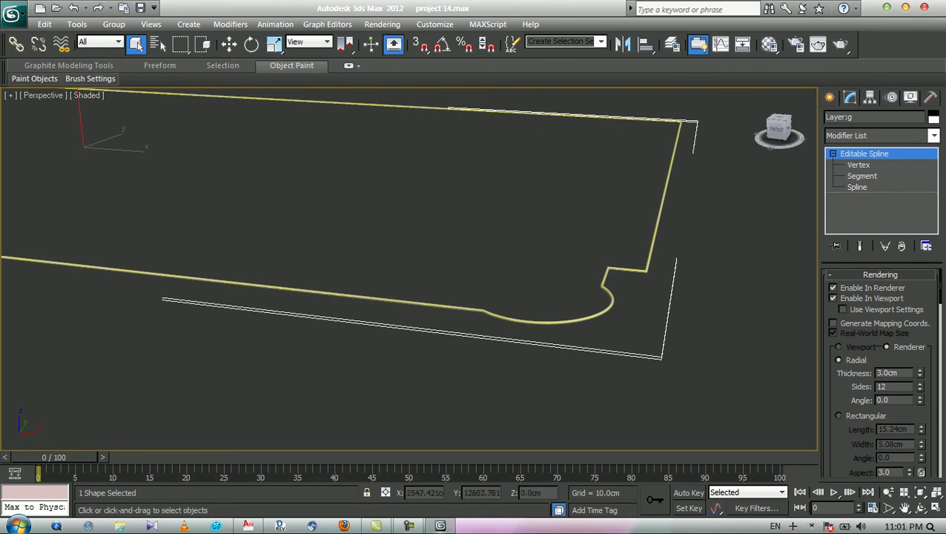
Switch to the NOOR.dwg drawing in AutoCAD and locate the green roof outline.
click(904, 7)
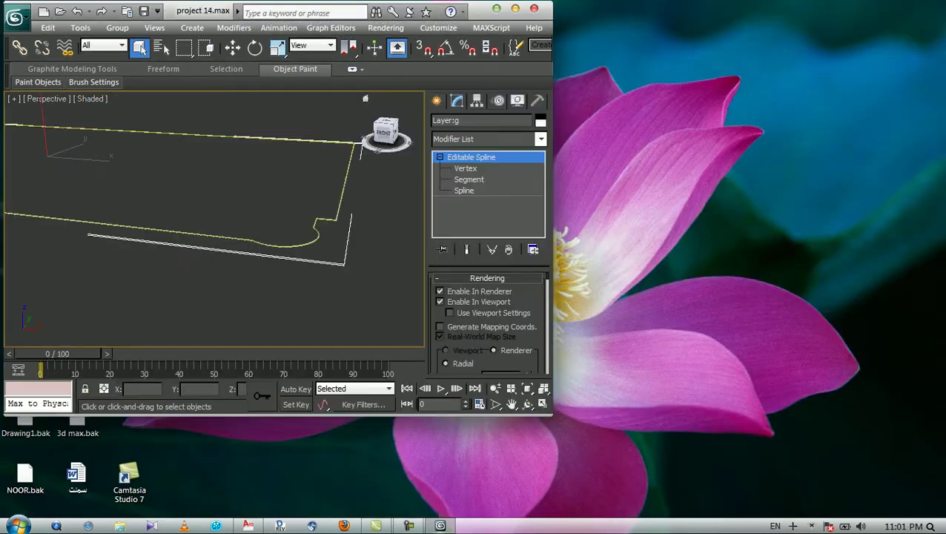
click(496, 7)
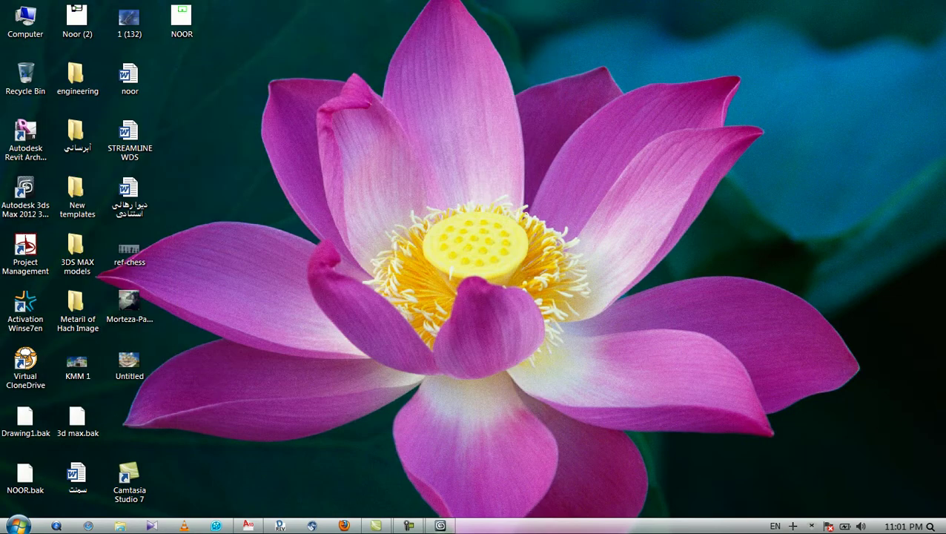
click(248, 525)
scroll(679, 227, down, 7)
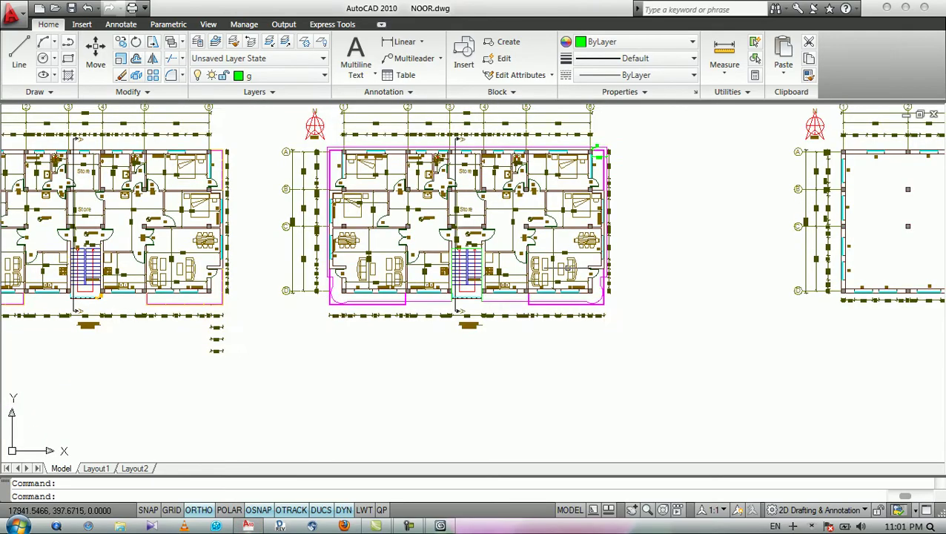
scroll(475, 256, up, 6)
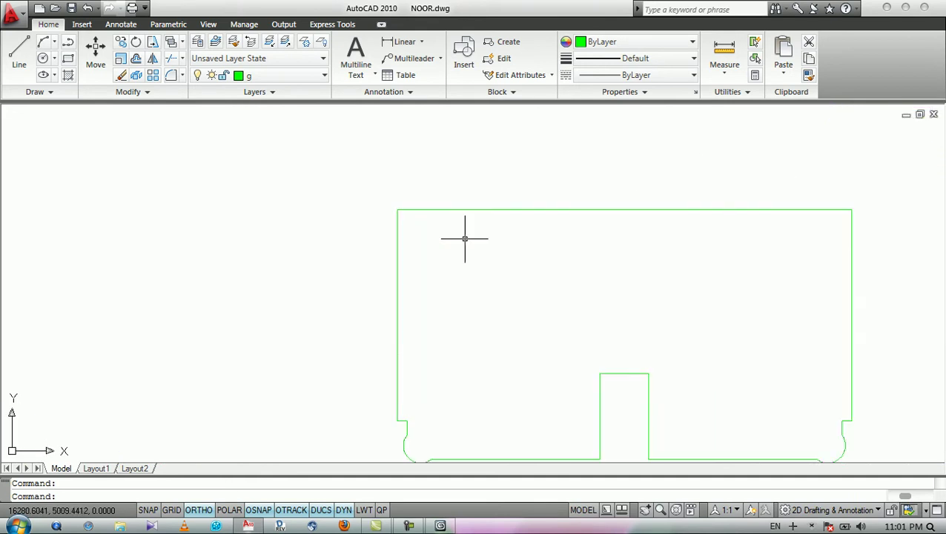
Make layer h current and draw a circle of diameter 3 inside the roof outline near its upper-left corner.
click(296, 75)
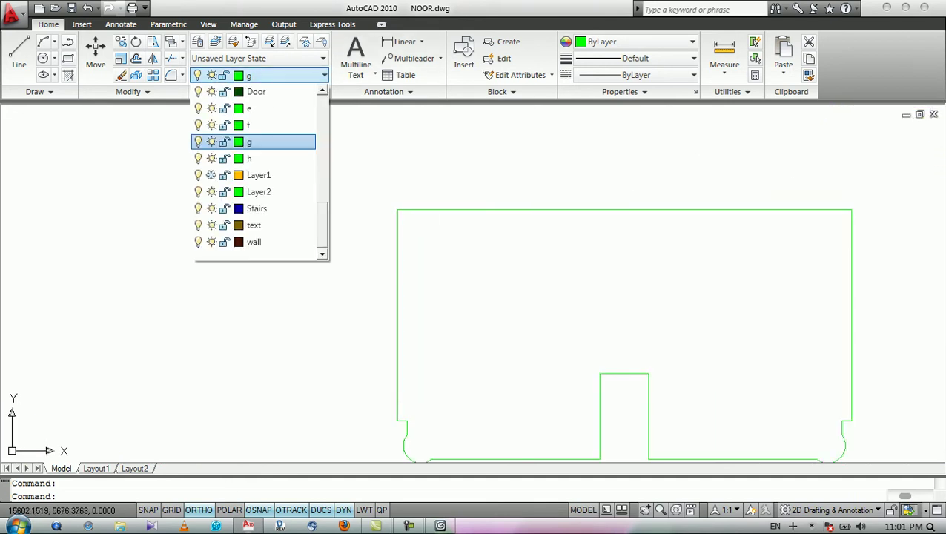
click(237, 157)
text(c)
key(Return)
scroll(443, 228, up, 3)
click(404, 251)
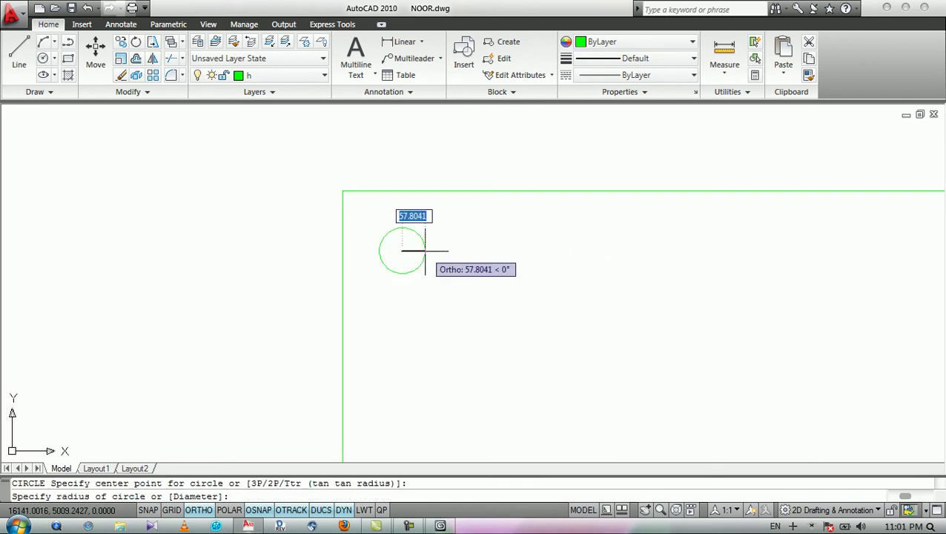
text(d)
key(Return)
text(3)
key(Return)
Move the small circle by its centre onto the roof outline's upper-left corner.
scroll(405, 252, up, 4)
click(463, 237)
click(356, 295)
text(m)
key(Return)
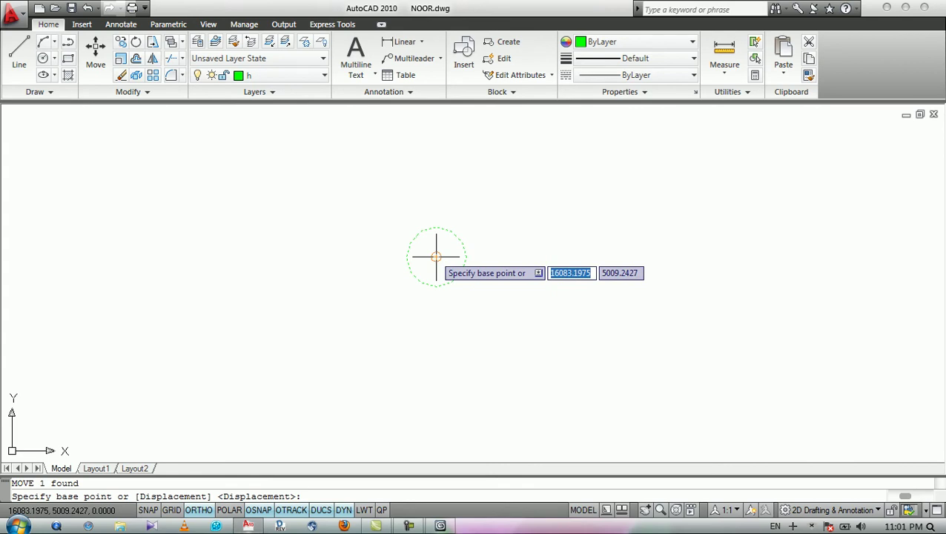
click(436, 256)
scroll(496, 296, down, 4)
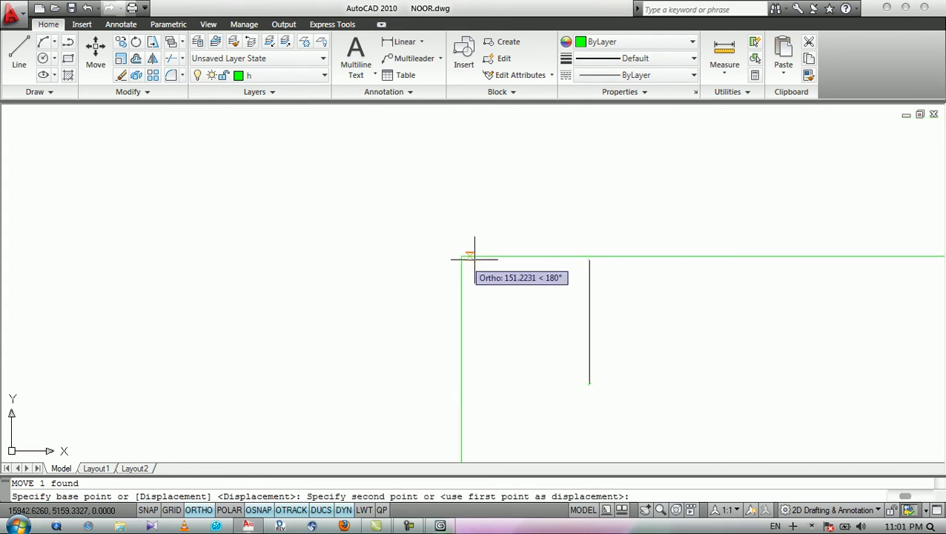
click(403, 258)
middle_drag(405, 264, 257, 232)
scroll(249, 226, up, 4)
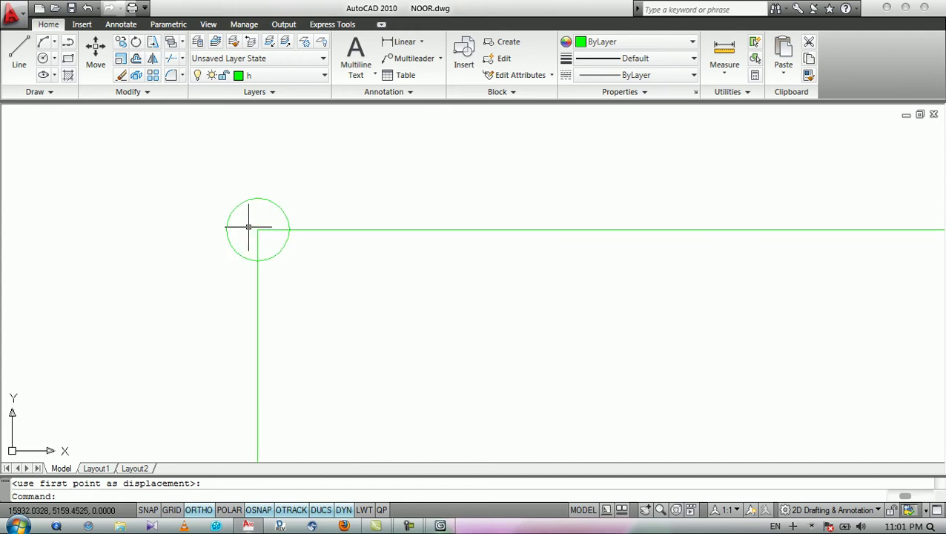
Move the circle horizontally so its left quadrant sits on the outline's upper-left corner.
click(299, 202)
click(238, 213)
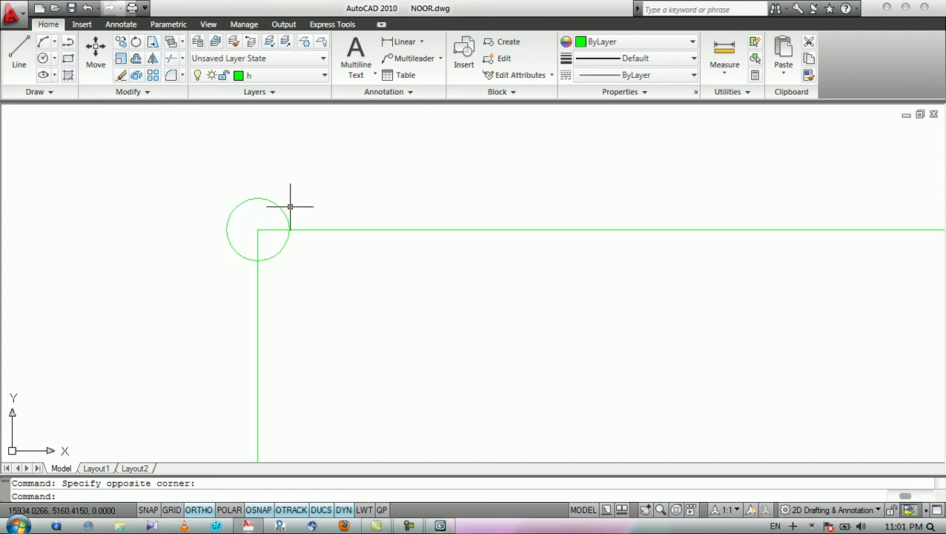
click(291, 207)
click(282, 220)
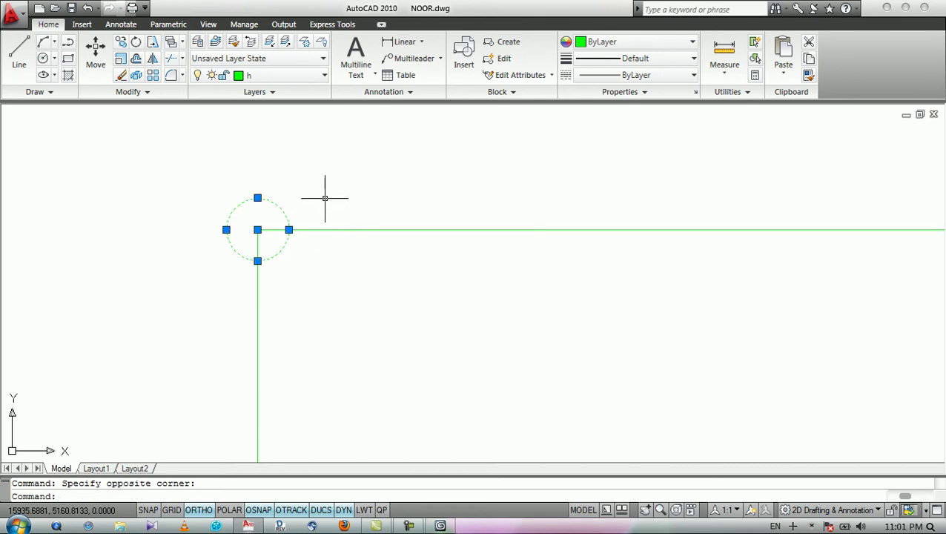
text(m)
key(Return)
scroll(325, 197, up, 1)
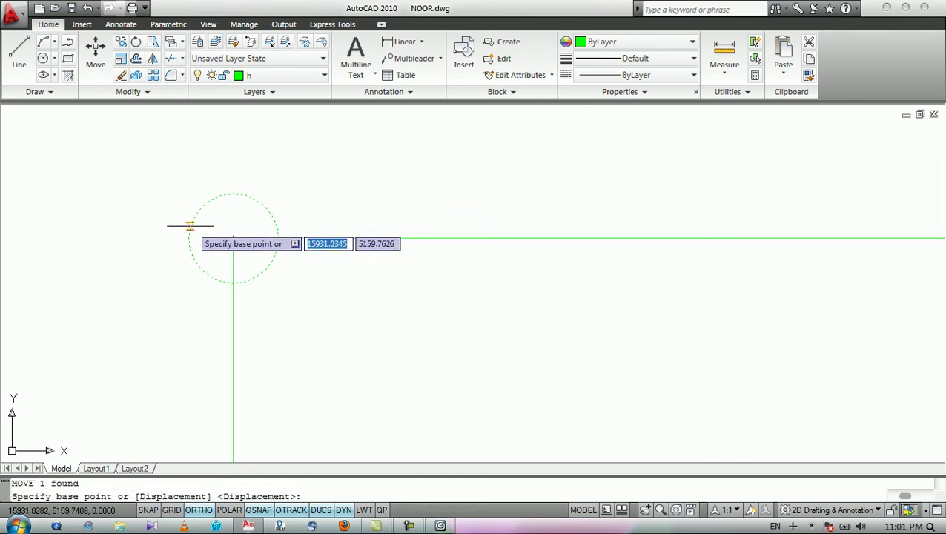
click(188, 238)
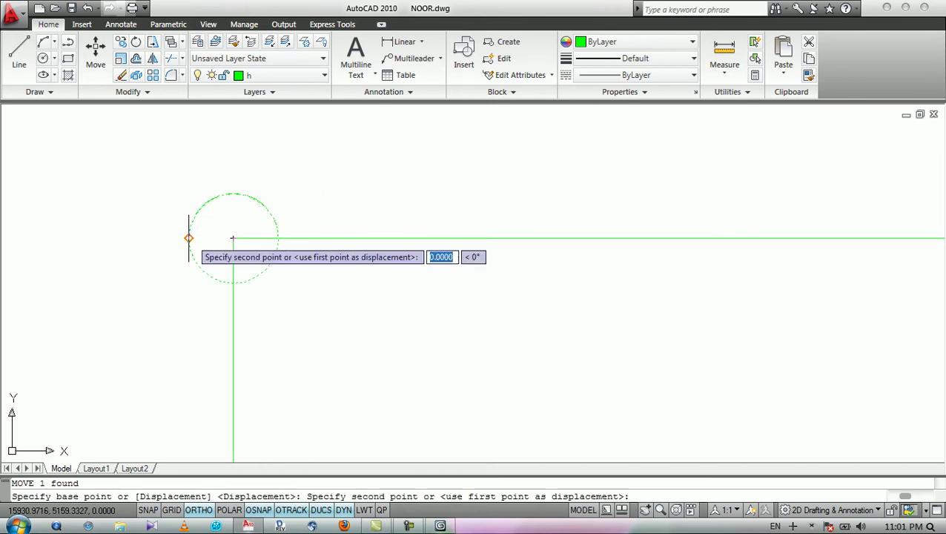
click(234, 238)
Move the circle down so its top quadrant touches the outline's upper edge.
key(Return)
click(335, 192)
click(312, 217)
key(Return)
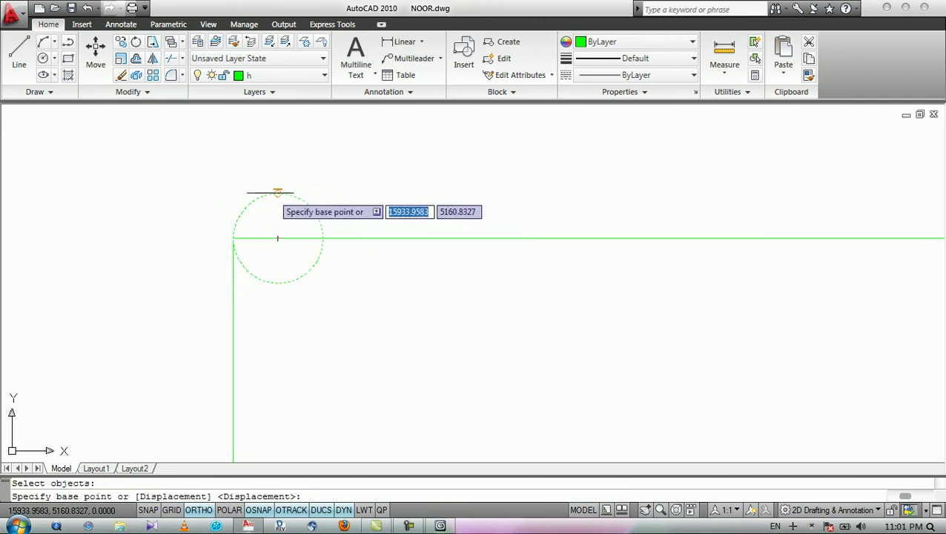
click(278, 194)
click(277, 238)
scroll(284, 166, down, 2)
scroll(284, 166, down, 1)
middle_drag(318, 214, 281, 213)
click(282, 213)
click(304, 223)
Explode the roof outline polyline into separate segments.
scroll(229, 179, down, 3)
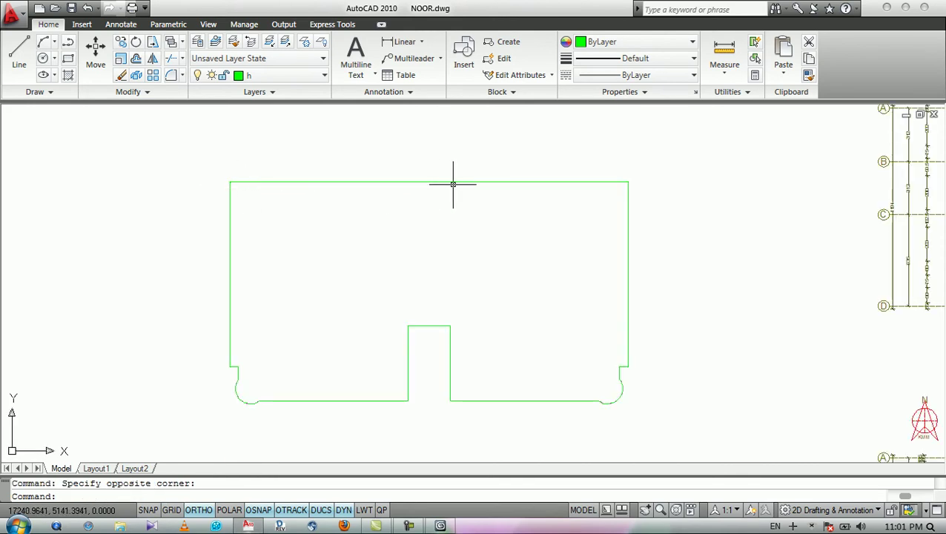
scroll(452, 183, up, 2)
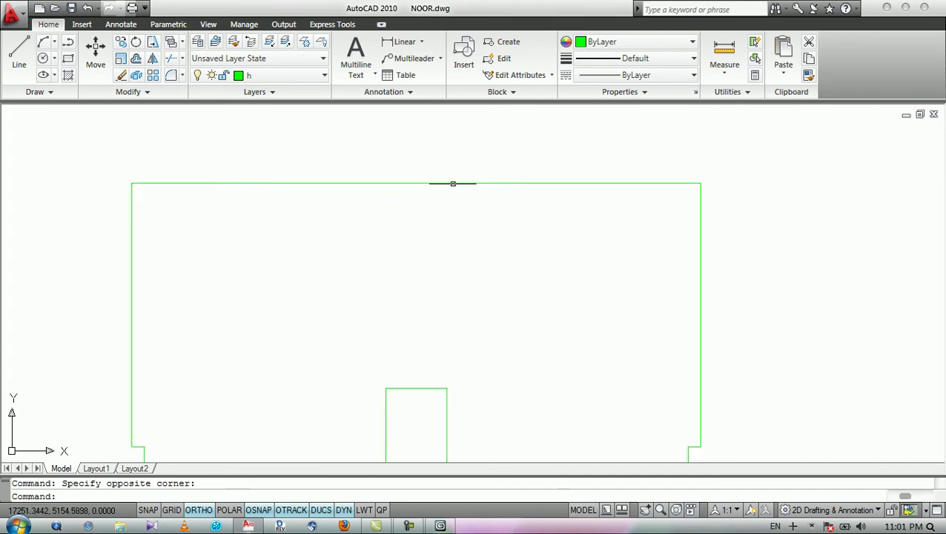
click(451, 181)
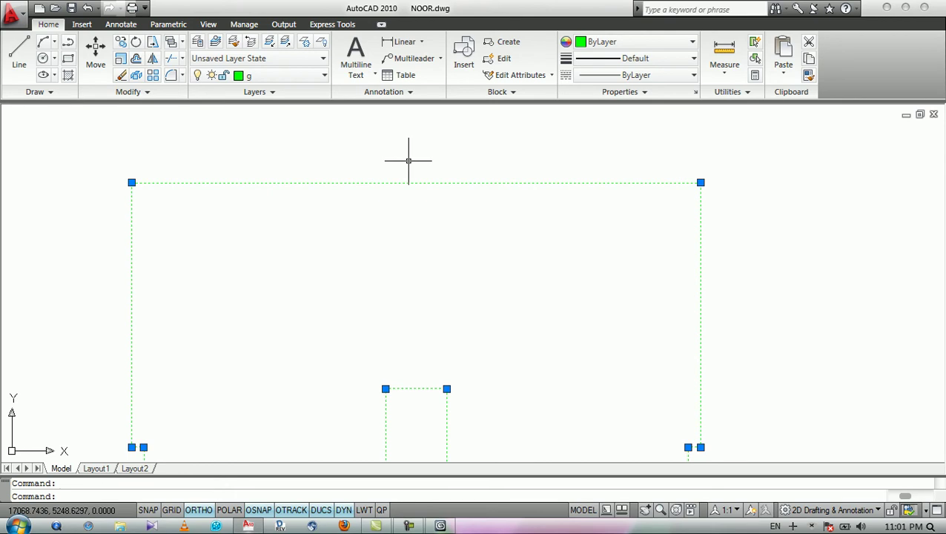
text(x)
key(Return)
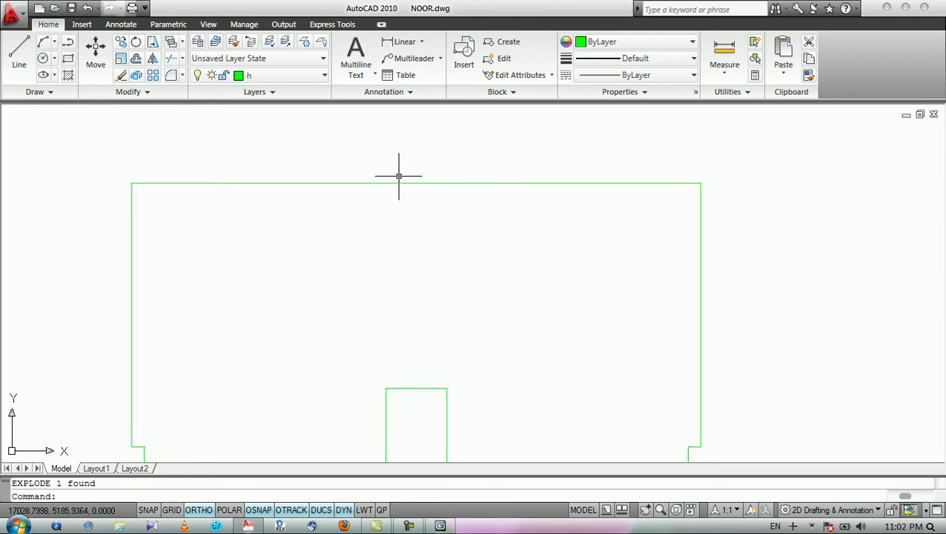
text(o)
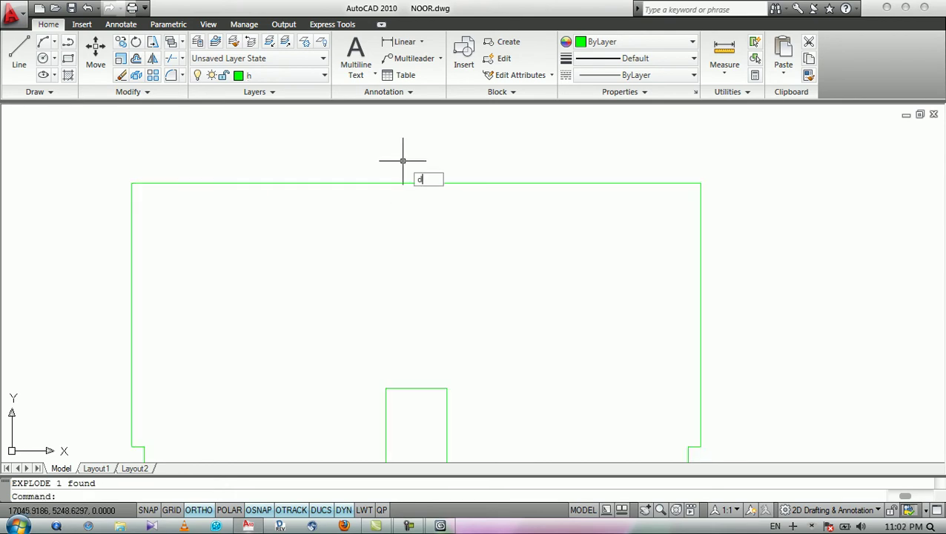
text(iv)
key(Return)
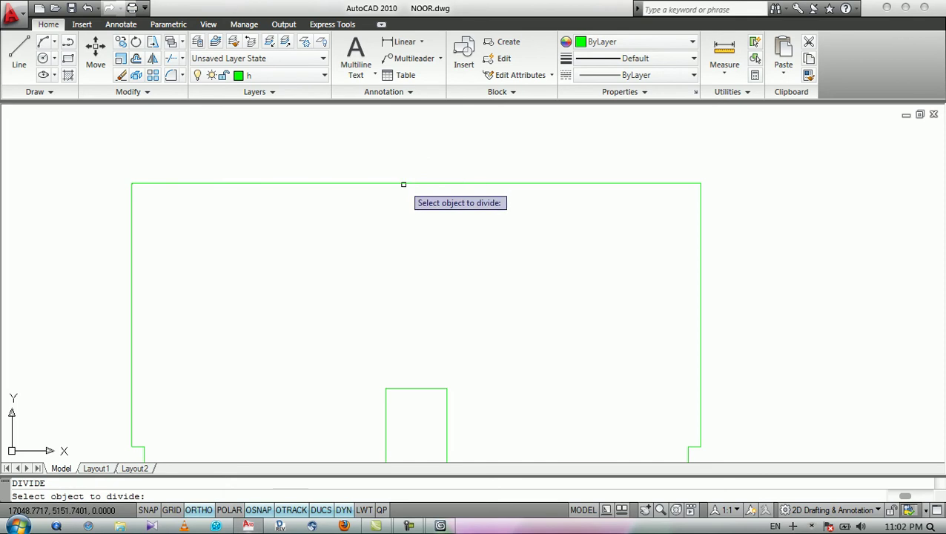
click(403, 183)
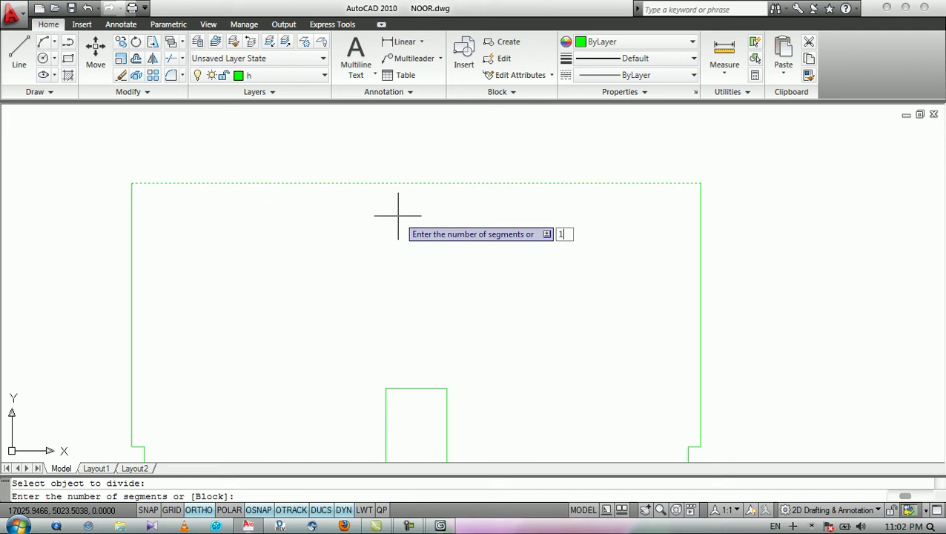
key(Escape)
Add a linear dimension just above the roof outline's upper edge, spanning its full length between both corners.
middle_drag(390, 214, 400, 220)
middle_drag(302, 185, 359, 207)
scroll(359, 207, up, 2)
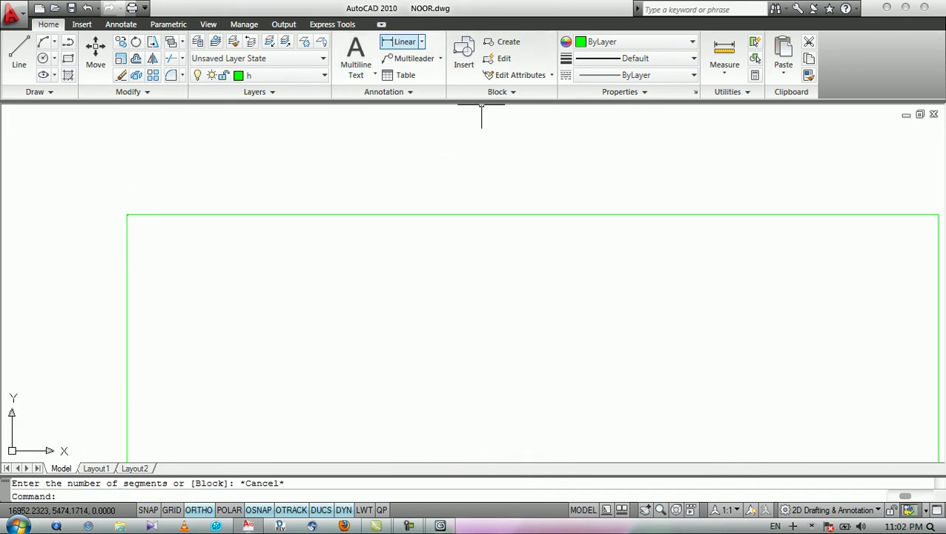
click(401, 41)
scroll(116, 206, up, 5)
scroll(195, 212, up, 2)
click(191, 214)
scroll(132, 196, down, 4)
scroll(132, 197, down, 5)
click(601, 197)
click(371, 184)
Examine the dimension text above the roof outline's upper edge to read the edge's length.
scroll(357, 186, up, 9)
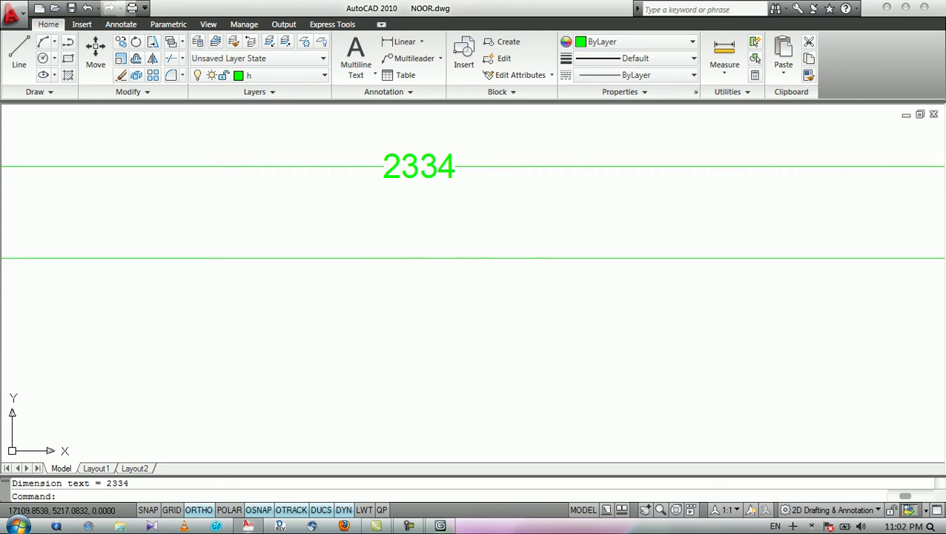
scroll(464, 156, down, 7)
scroll(466, 153, up, 3)
scroll(458, 151, up, 4)
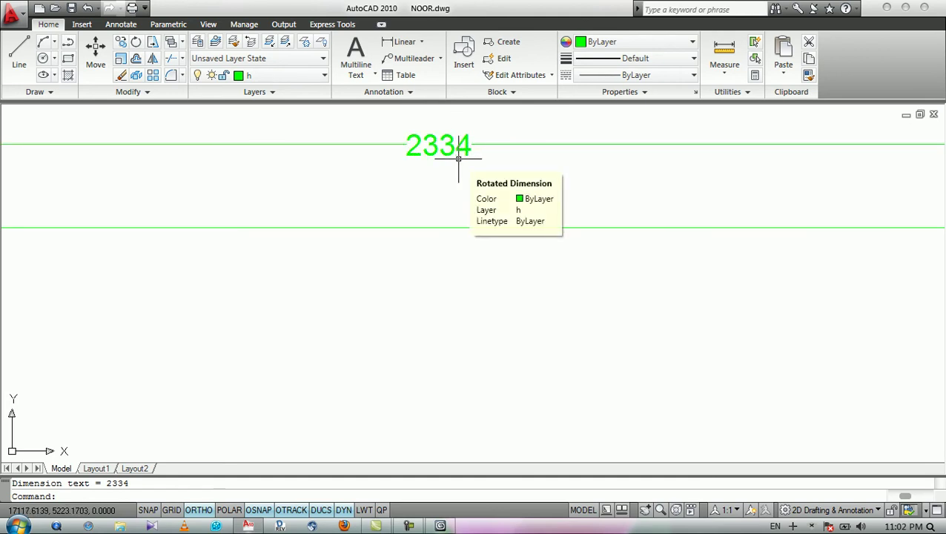
scroll(458, 157, down, 1)
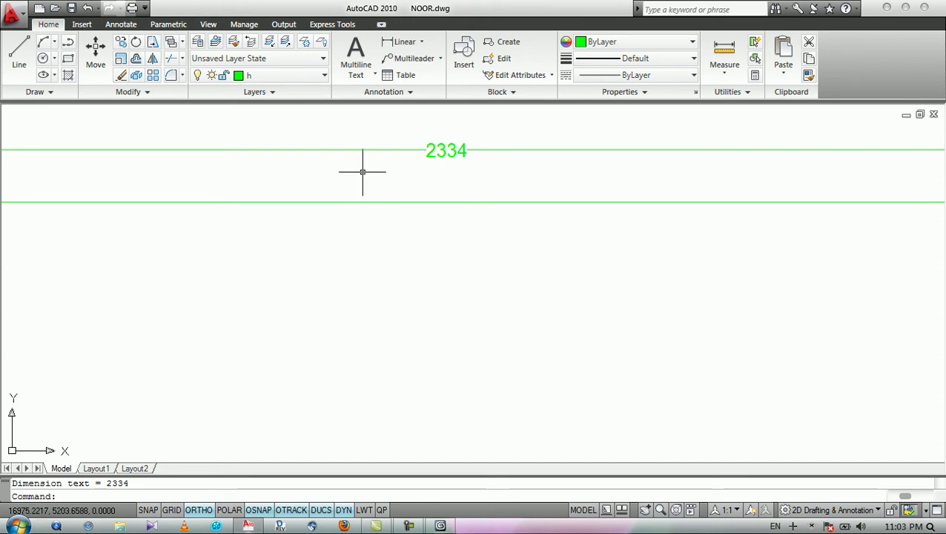
middle_drag(429, 174, 371, 173)
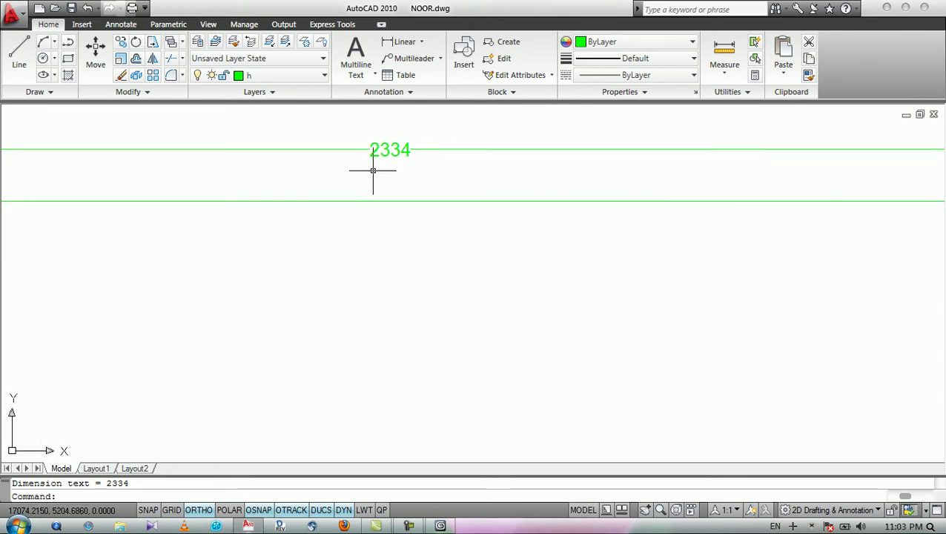
scroll(370, 163, up, 3)
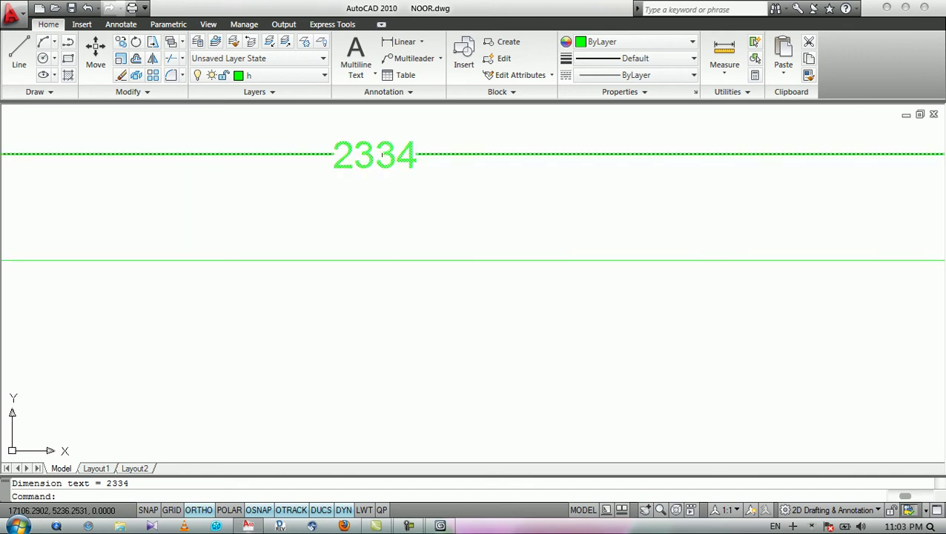
scroll(450, 158, down, 6)
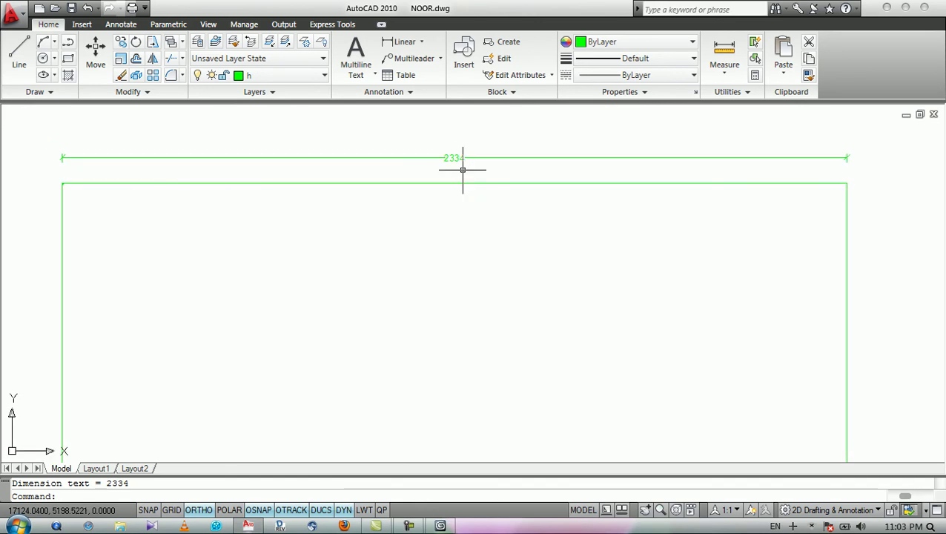
scroll(468, 168, up, 2)
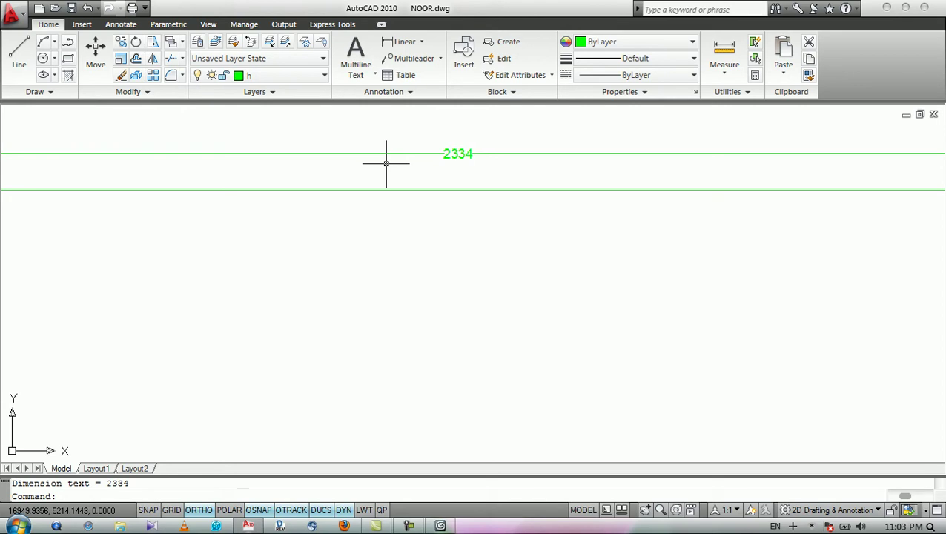
Erase the linear dimension above the roof outline's upper edge.
click(438, 157)
click(474, 158)
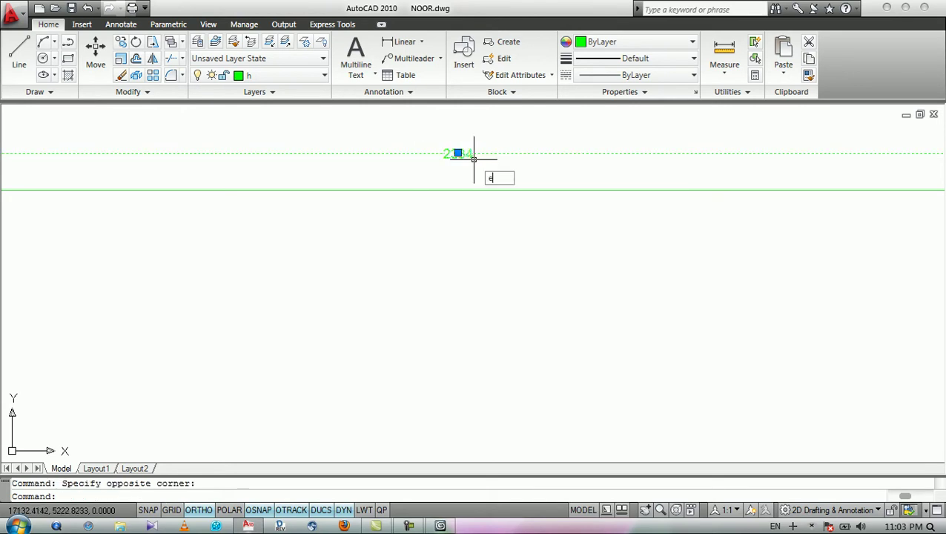
key(Return)
scroll(496, 159, down, 3)
scroll(143, 165, up, 4)
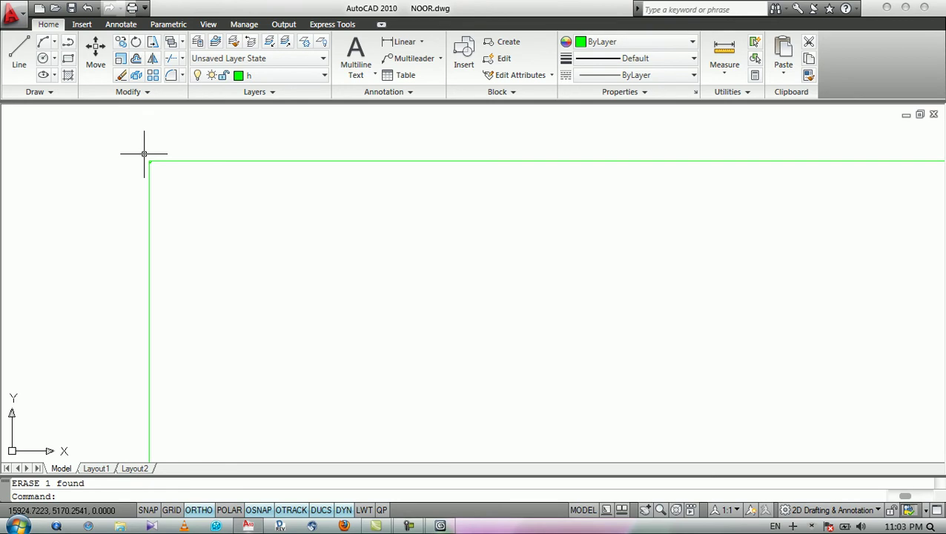
scroll(148, 163, down, 3)
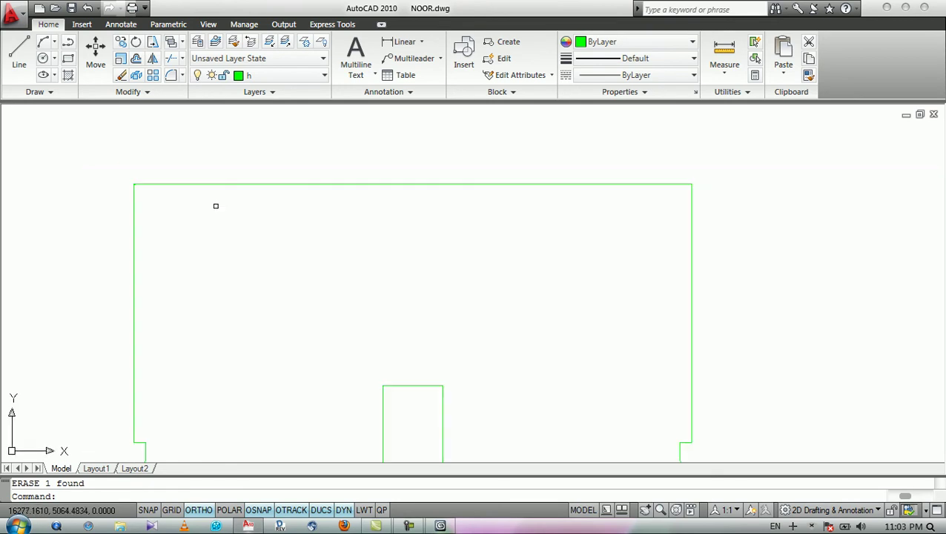
middle_drag(282, 199, 267, 205)
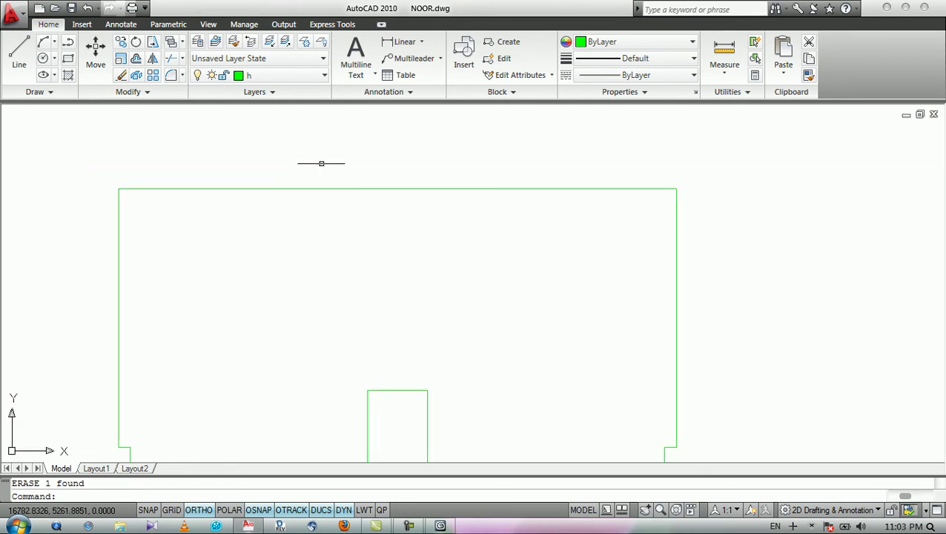
key(Return)
click(338, 211)
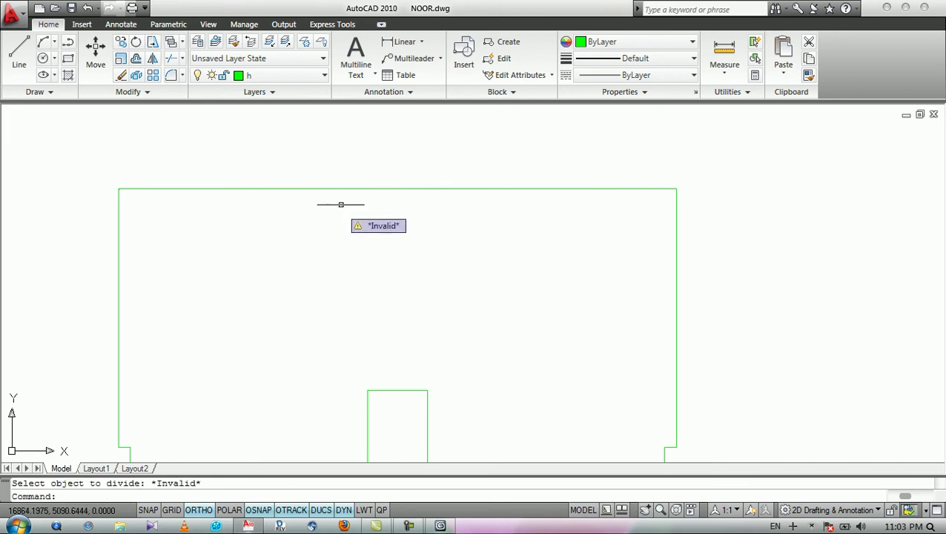
key(Escape)
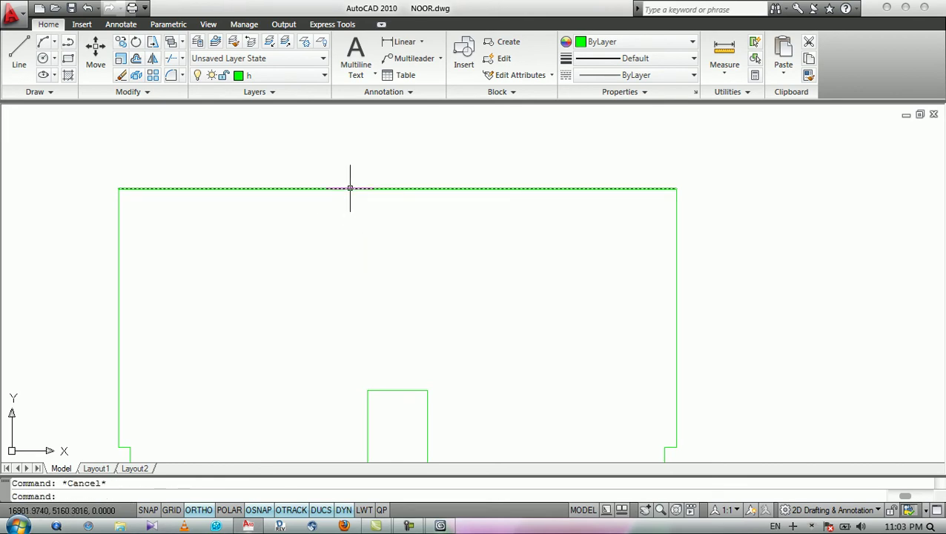
Divide the roof outline's upper edge into 15 equal segments.
text(div)
key(Return)
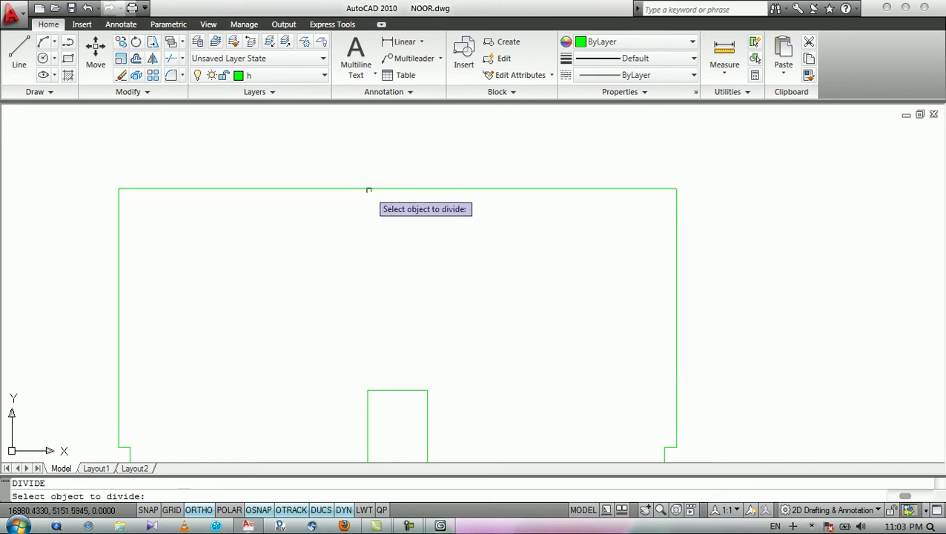
click(370, 189)
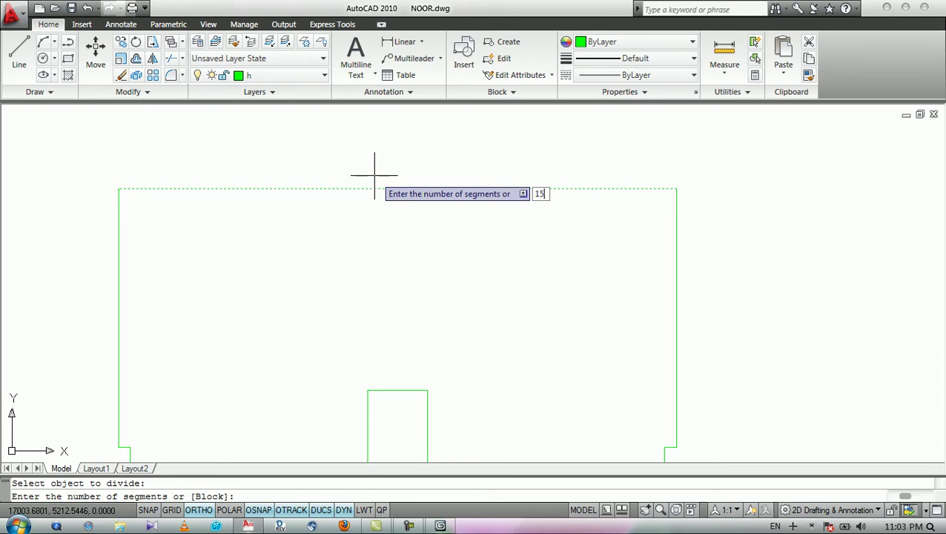
Divide the outline's top edge into 15 equal segments and its left edge into 7.
key(Return)
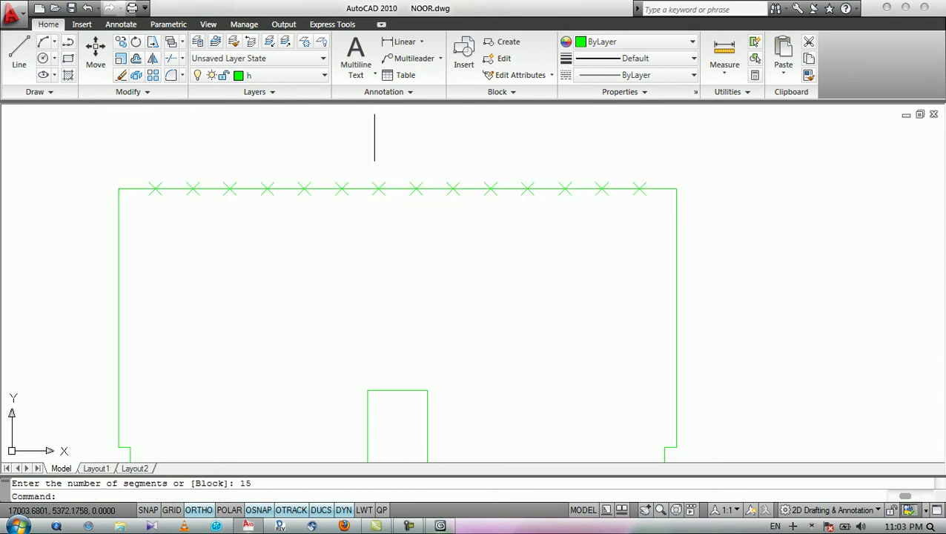
middle_drag(142, 169, 190, 135)
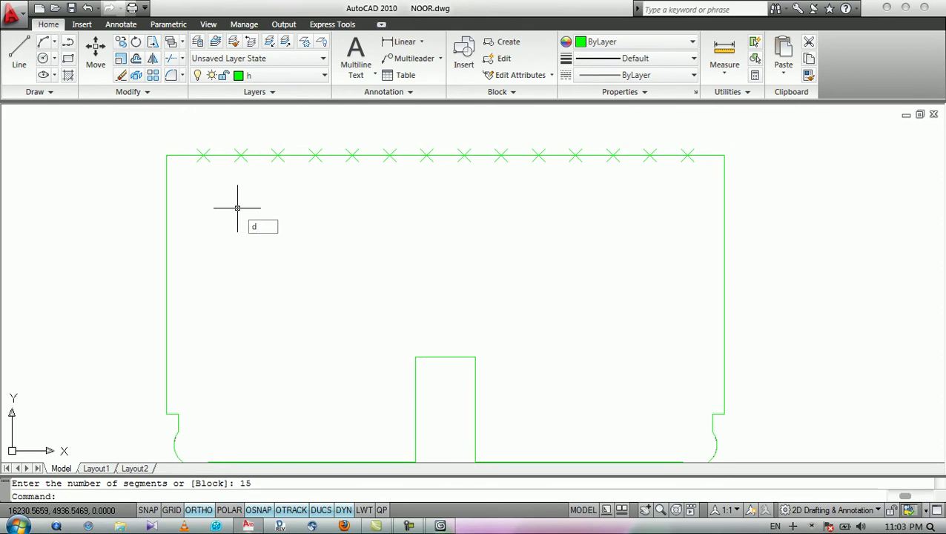
key(Return)
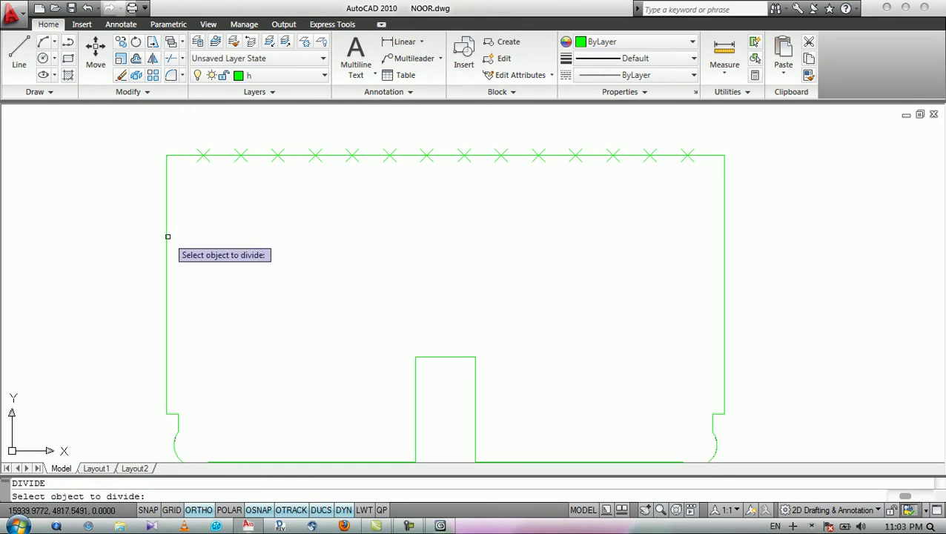
click(166, 237)
text(7)
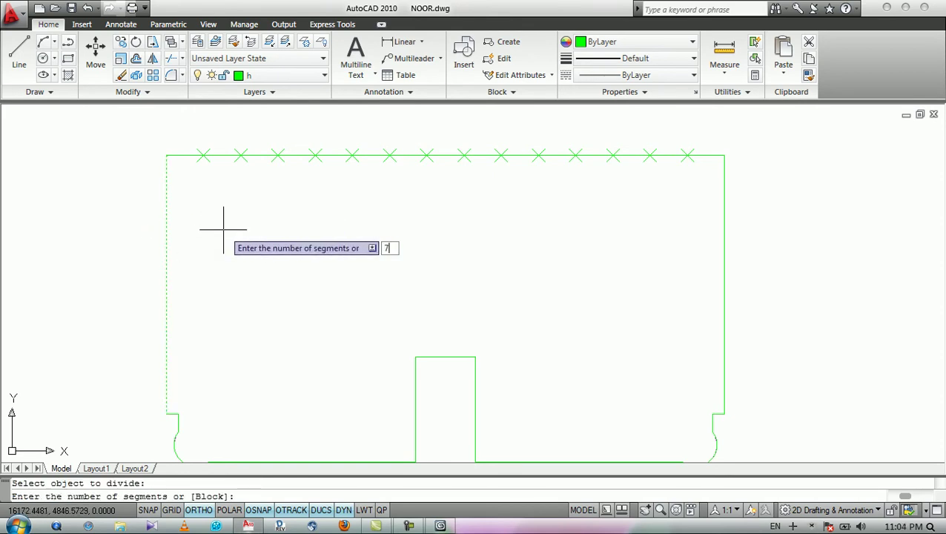
key(Return)
middle_drag(236, 234, 201, 229)
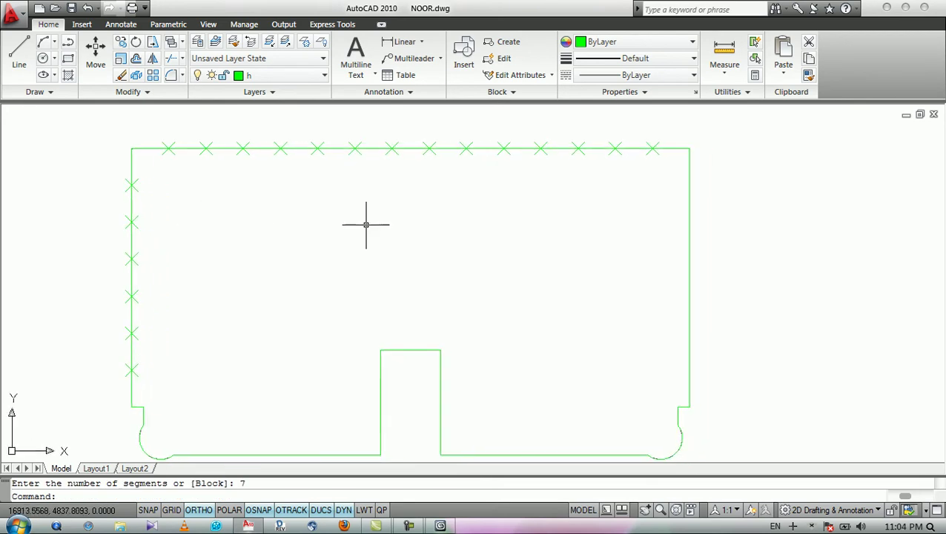
Divide the outline's right edge into 7 equal segments.
key(Return)
click(689, 220)
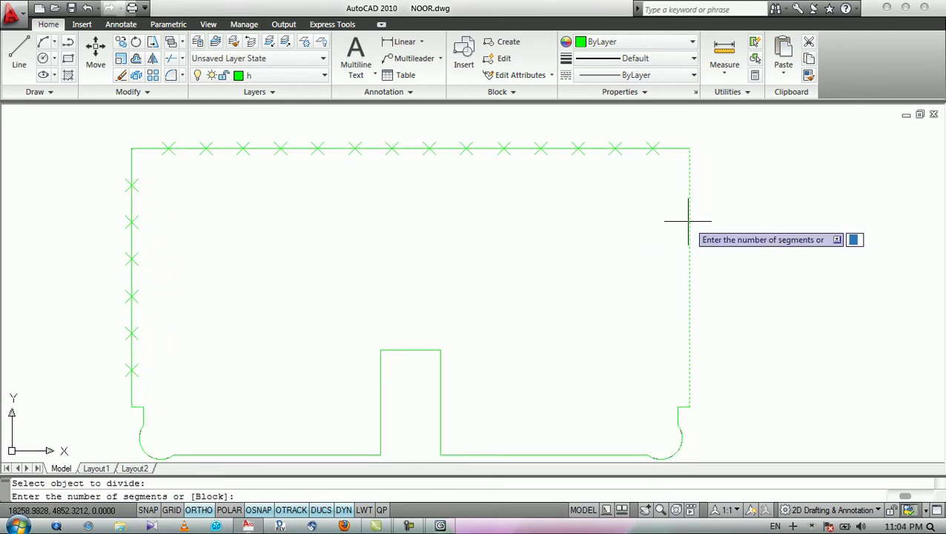
text(7)
key(Return)
middle_drag(581, 217, 564, 147)
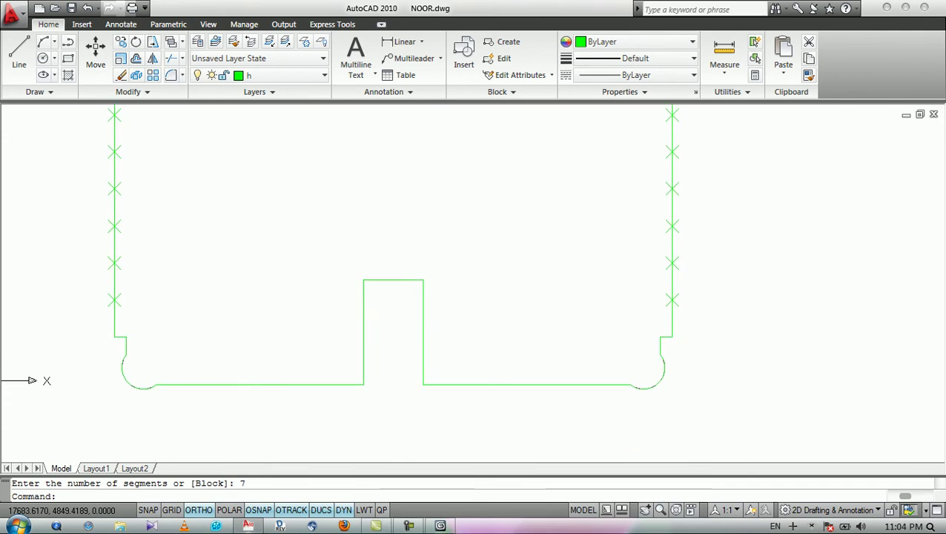
key(Return)
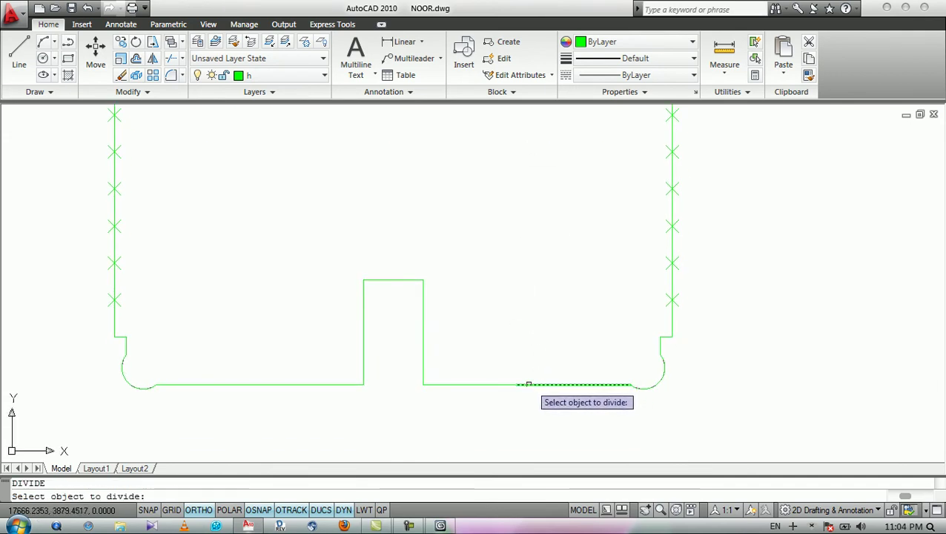
key(Return)
middle_drag(530, 274, 546, 239)
scroll(539, 301, down, 1)
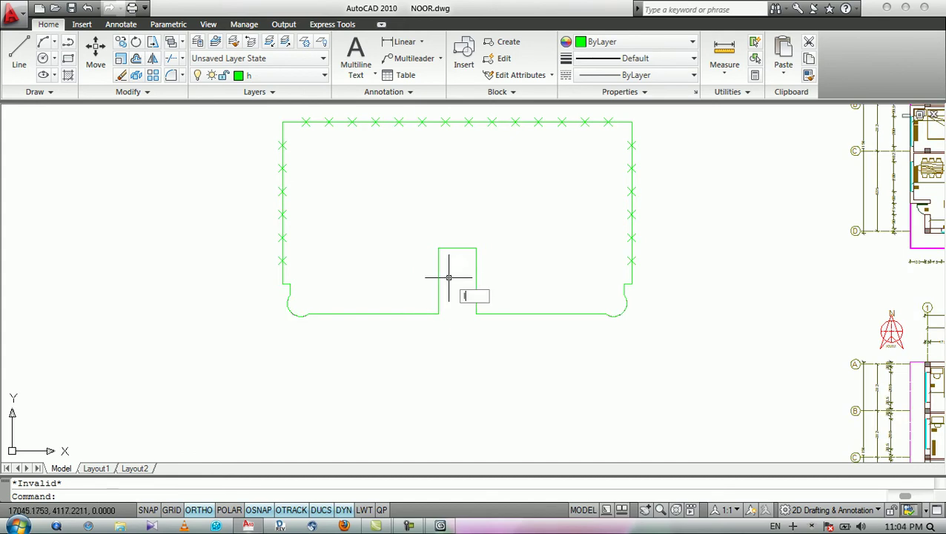
Draw a line along the bottom edge from the left arc's endpoint to the left corner of the central recess.
text(l)
key(Return)
scroll(391, 300, up, 3)
scroll(207, 327, up, 2)
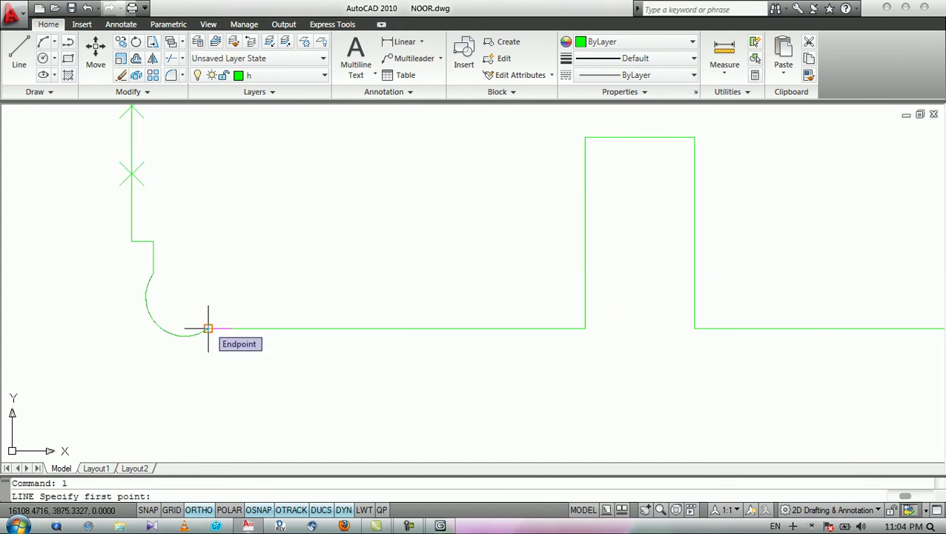
click(207, 327)
click(574, 327)
key(Return)
Draw a line along the bottom edge from the right corner of the central recess to the right arc's endpoint.
scroll(309, 305, down, 2)
scroll(310, 305, down, 2)
key(Return)
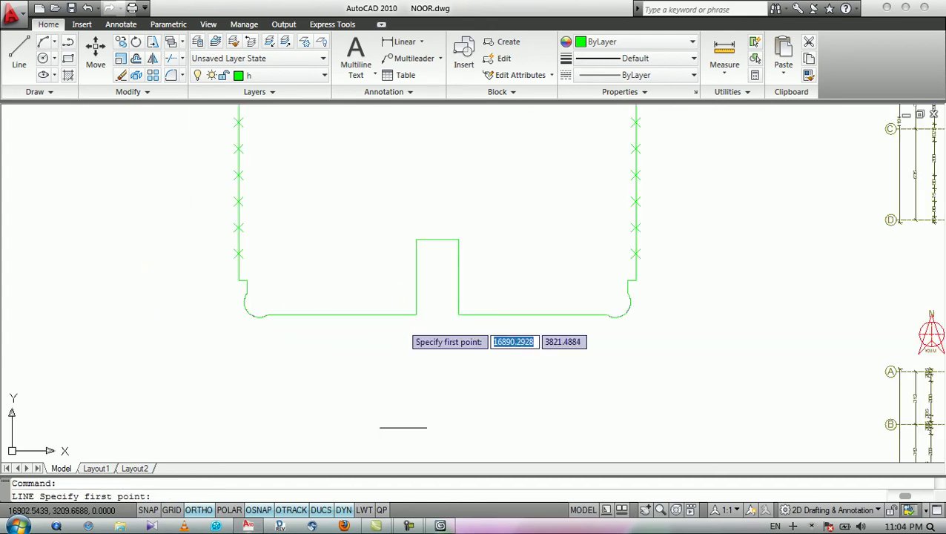
click(458, 314)
click(595, 315)
key(Return)
Match the properties of the bottom-edge lines to those of the lower-right arc.
scroll(528, 285, up, 2)
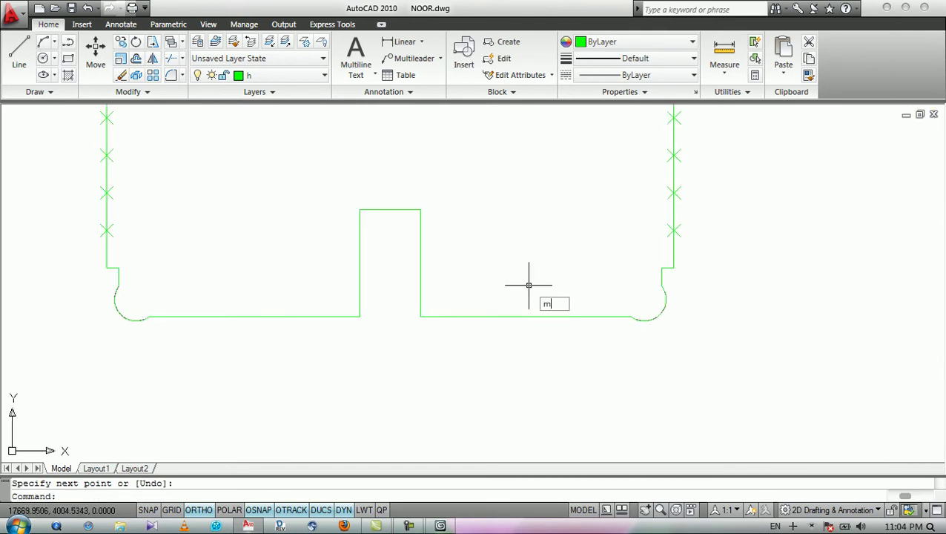
text(ma)
key(Return)
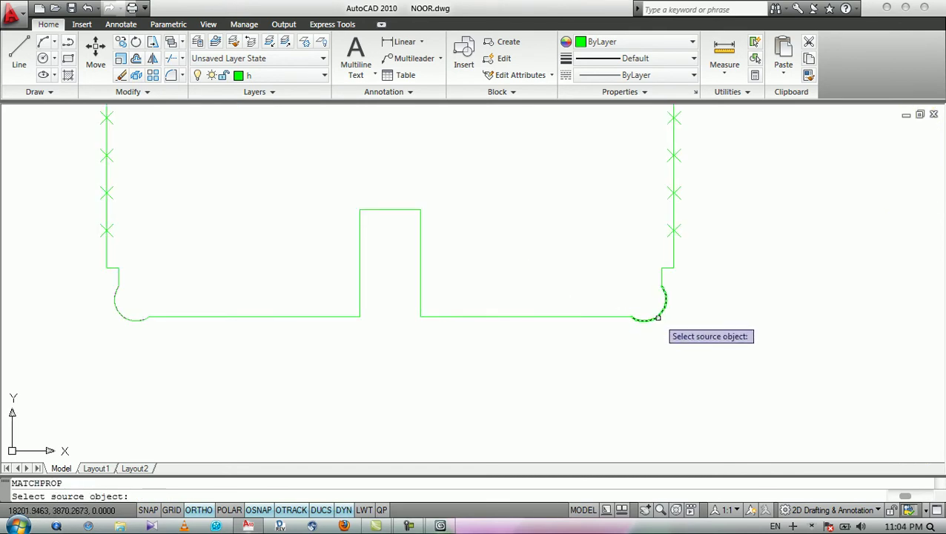
click(656, 312)
click(605, 316)
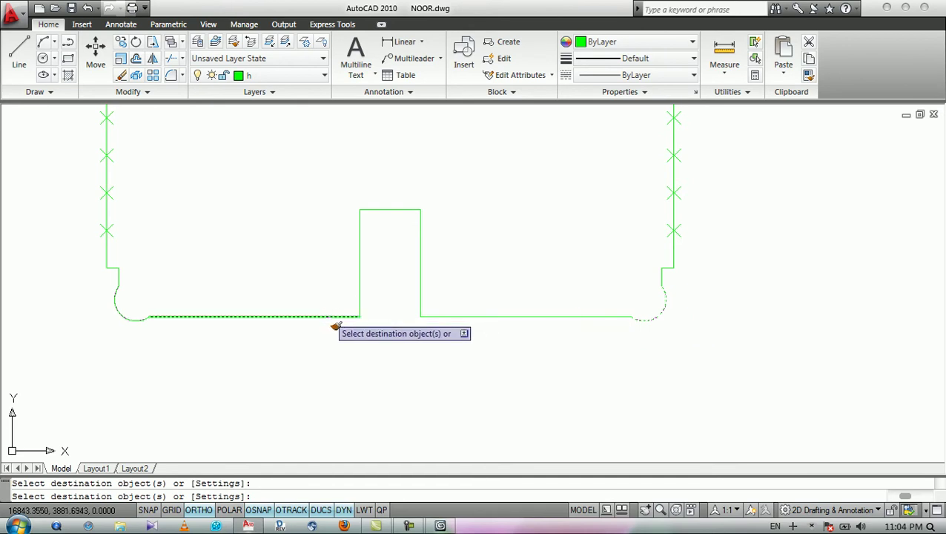
key(Return)
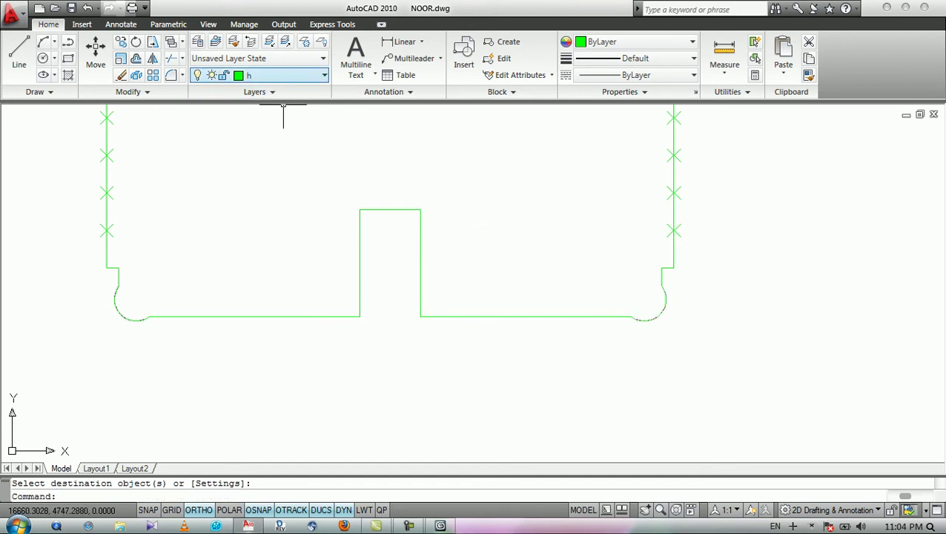
Divide the bottom-edge lines on both sides of the central recess into 5 equal segments each.
middle_drag(361, 287, 364, 313)
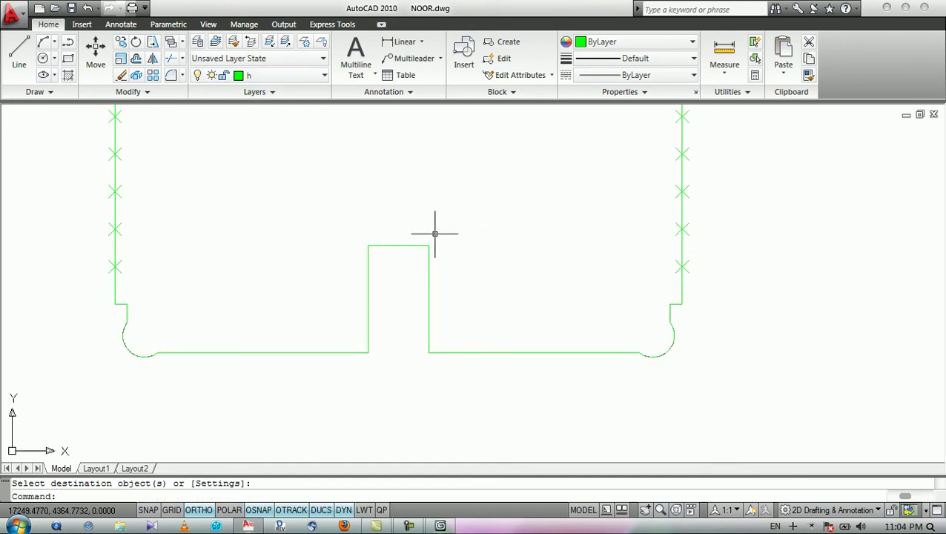
key(Return)
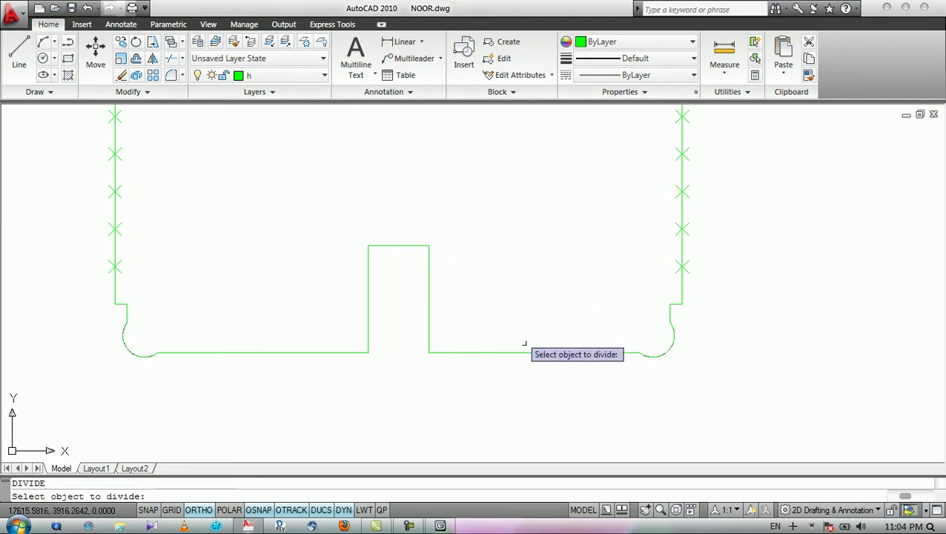
click(519, 352)
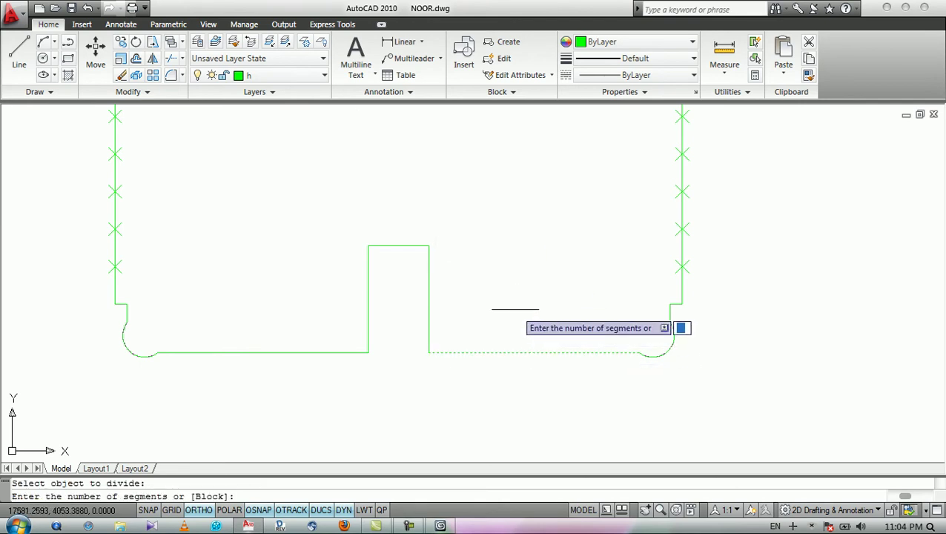
key(Return)
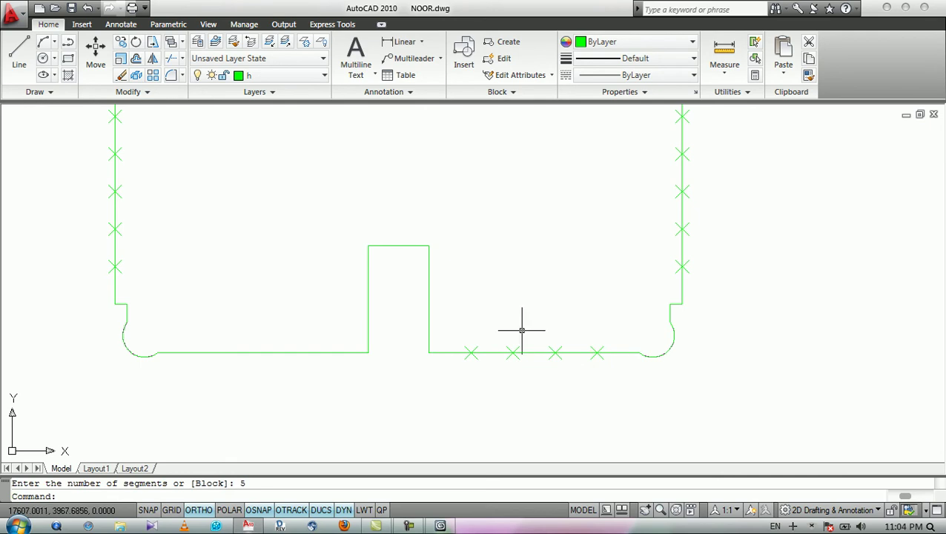
key(Return)
click(312, 352)
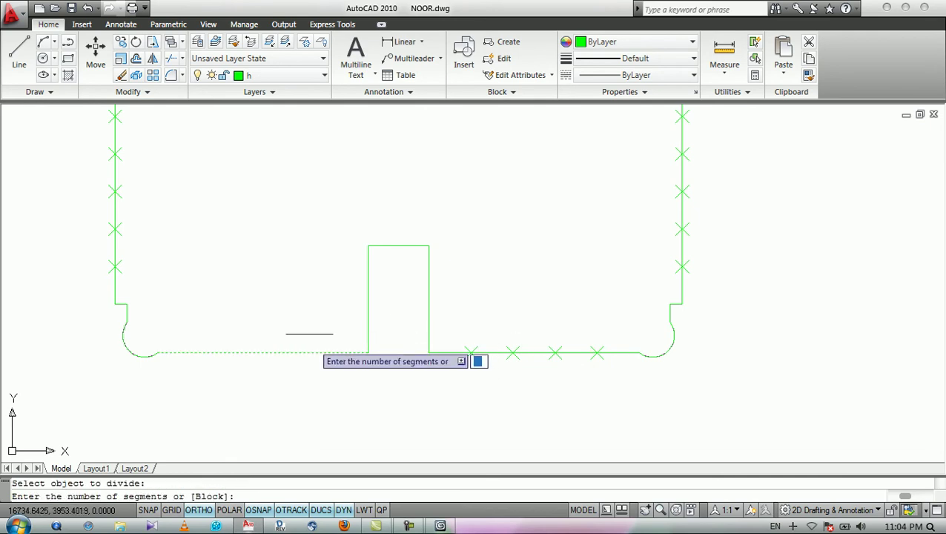
key(Return)
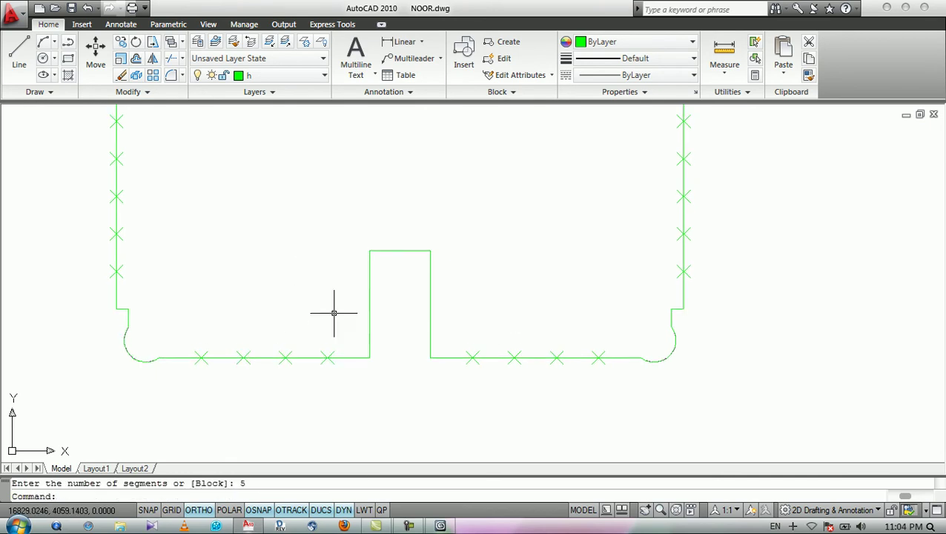
Copy the small circle at the outline's top-left corner to the first division point of the top edge, using its top as base point.
scroll(419, 299, down, 2)
scroll(275, 189, up, 5)
click(260, 198)
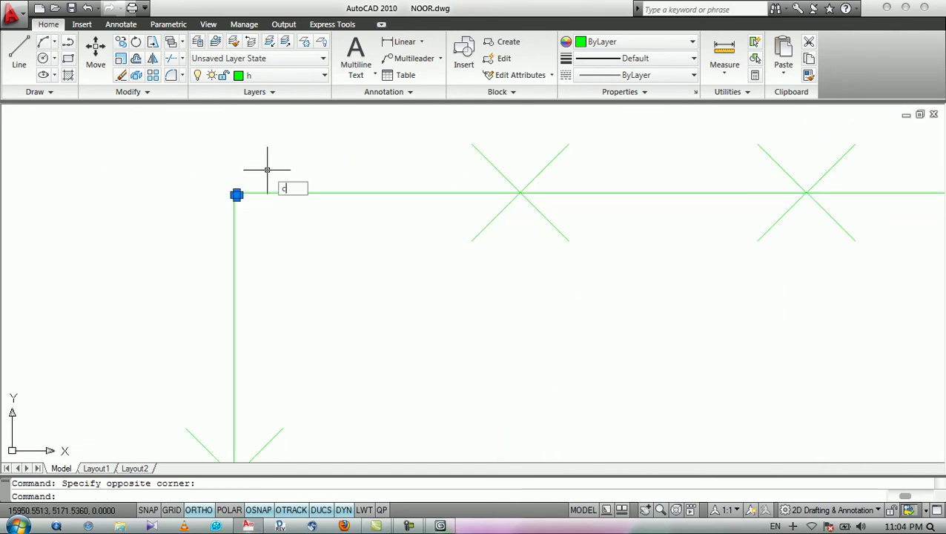
key(Return)
scroll(273, 182, up, 2)
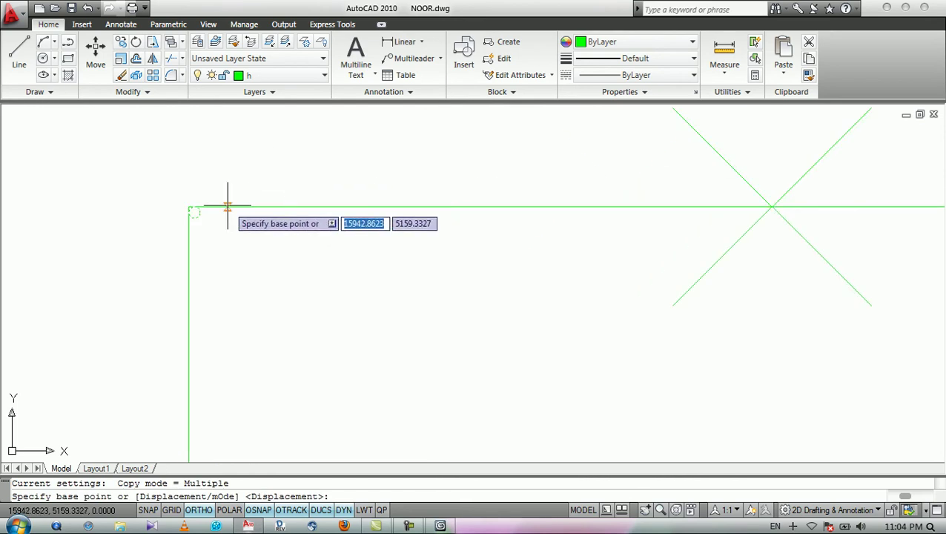
scroll(189, 194, down, 1)
click(160, 206)
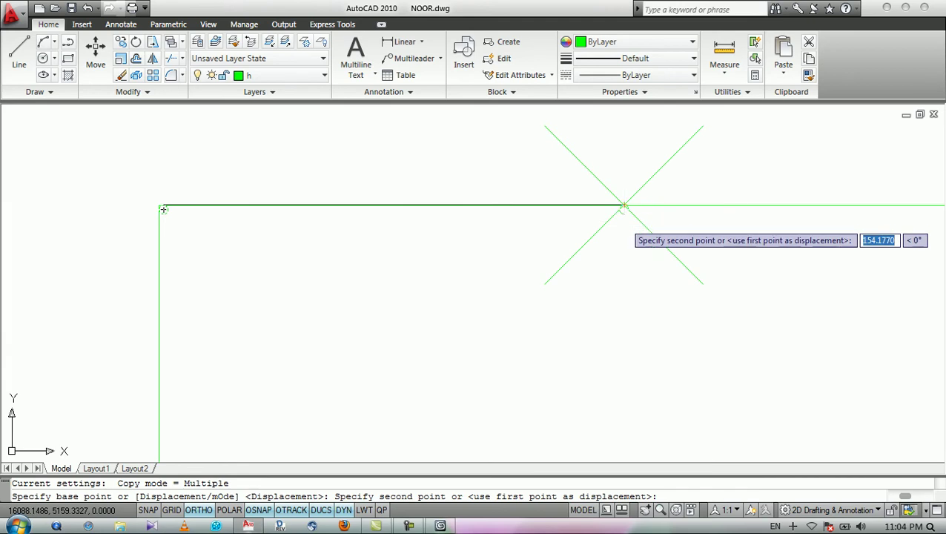
scroll(622, 210, up, 1)
click(623, 202)
Place further copies of the circle at the second to fifth division points of the top edge.
scroll(323, 238, down, 3)
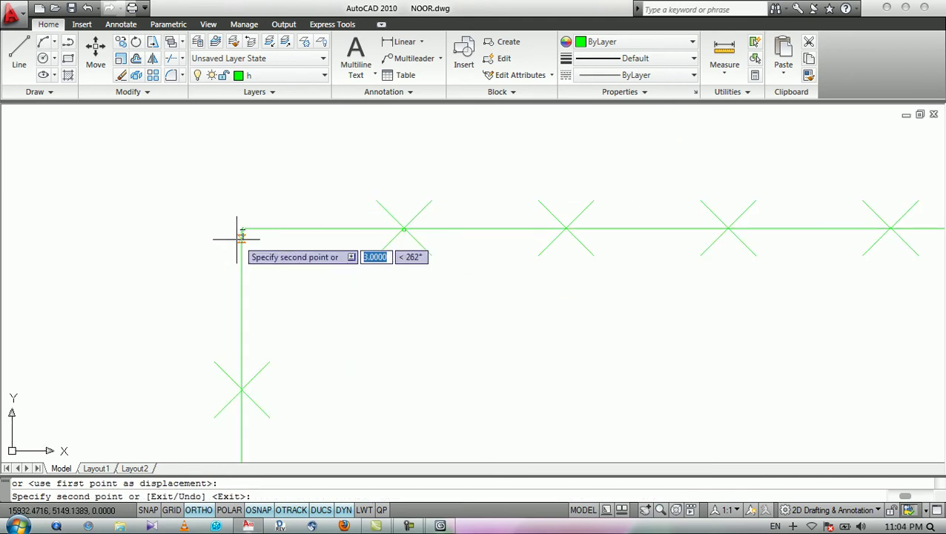
scroll(607, 237, up, 3)
click(517, 217)
scroll(386, 239, down, 6)
scroll(501, 249, up, 3)
click(491, 225)
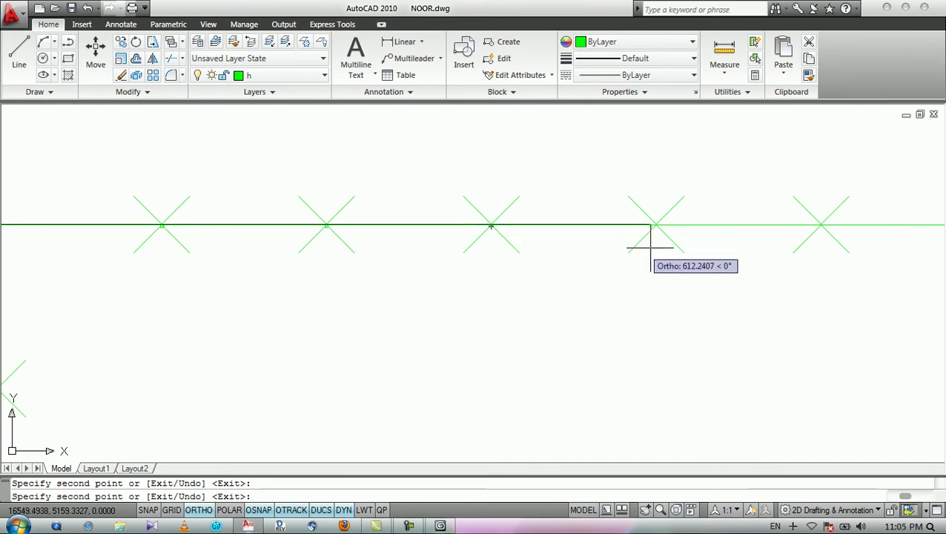
click(656, 225)
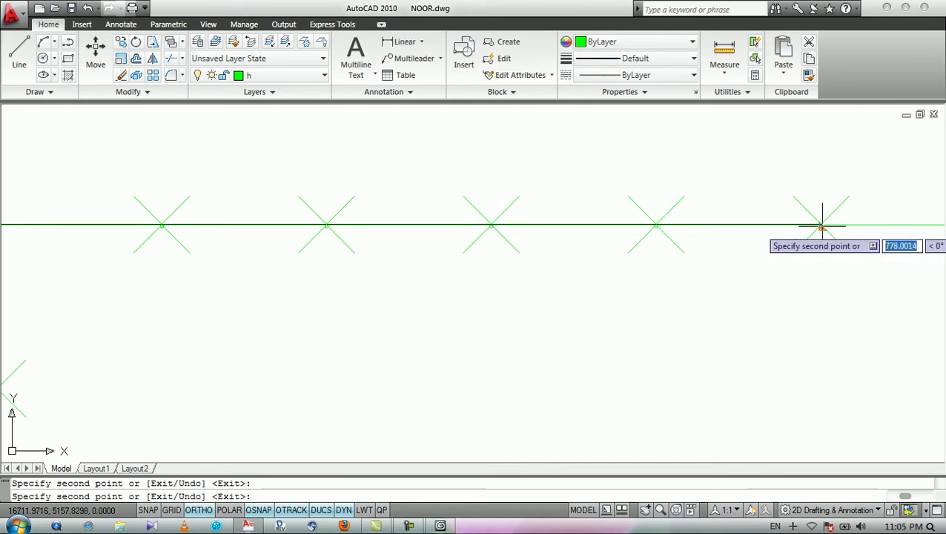
click(820, 224)
Place circle copies at the sixth to tenth division points along the top edge.
scroll(256, 239, down, 3)
scroll(419, 236, up, 3)
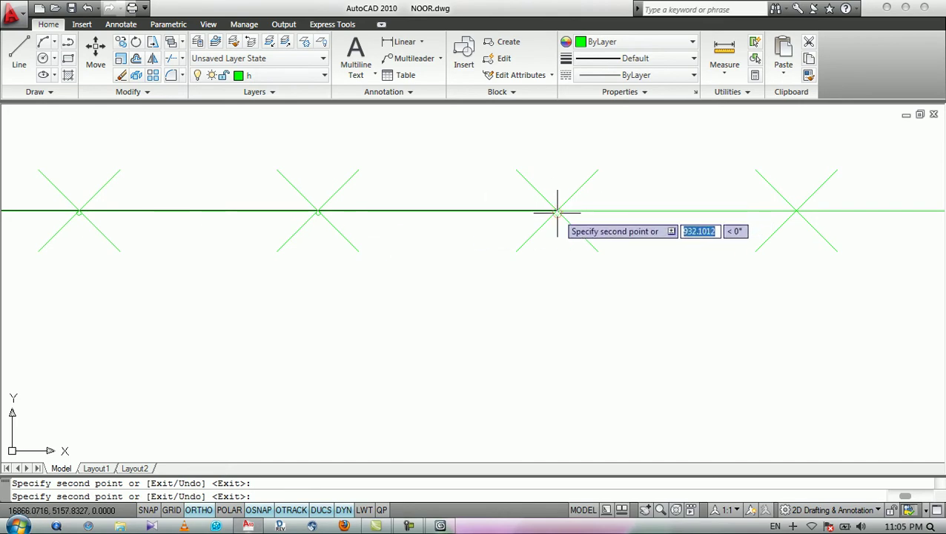
scroll(232, 207, down, 4)
scroll(232, 206, up, 2)
scroll(606, 190, up, 2)
scroll(401, 198, down, 4)
scroll(573, 217, up, 3)
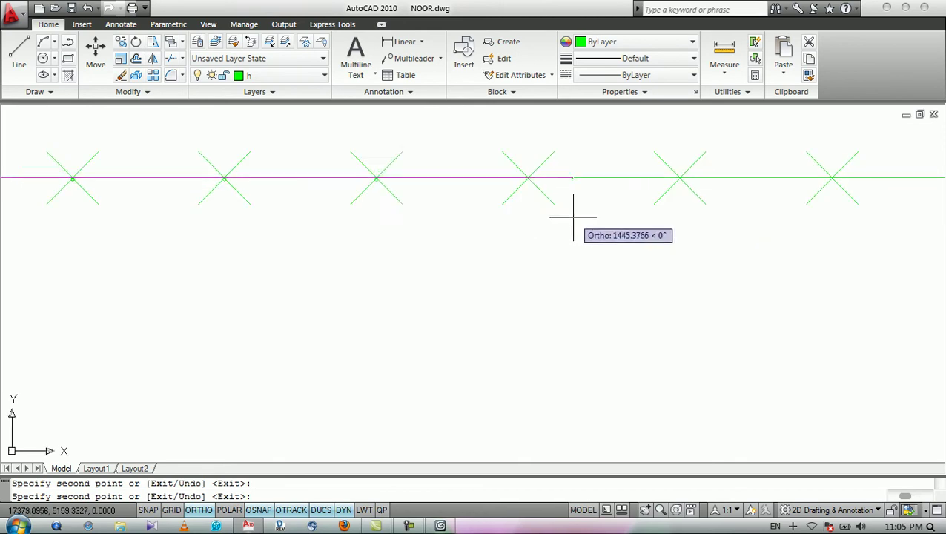
click(397, 178)
click(527, 178)
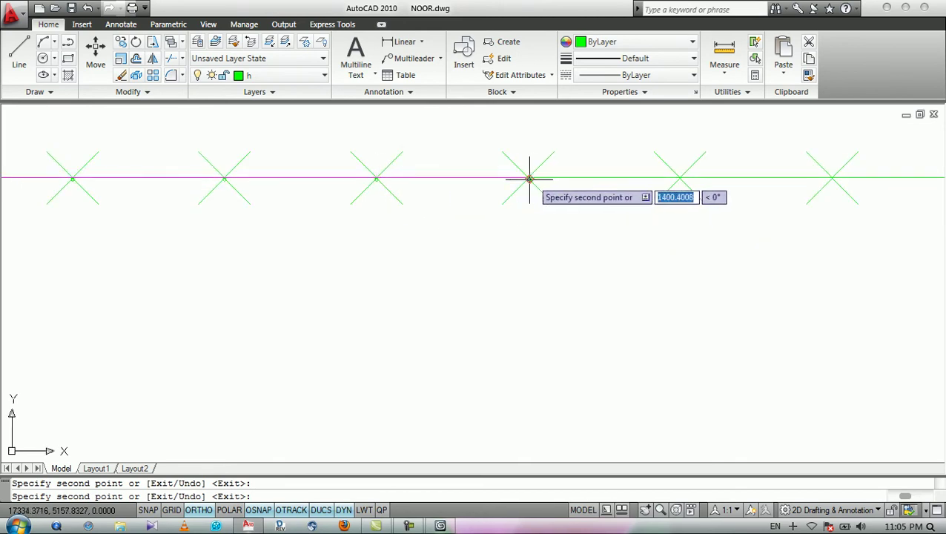
click(680, 177)
Place circle copies at the remaining top-edge division points and at the outline's top-right corner, ending the copy.
mouse_move(631, 185)
middle_down()
mouse_move(639, 200)
mouse_move(452, 217)
mouse_move(283, 200)
middle_up()
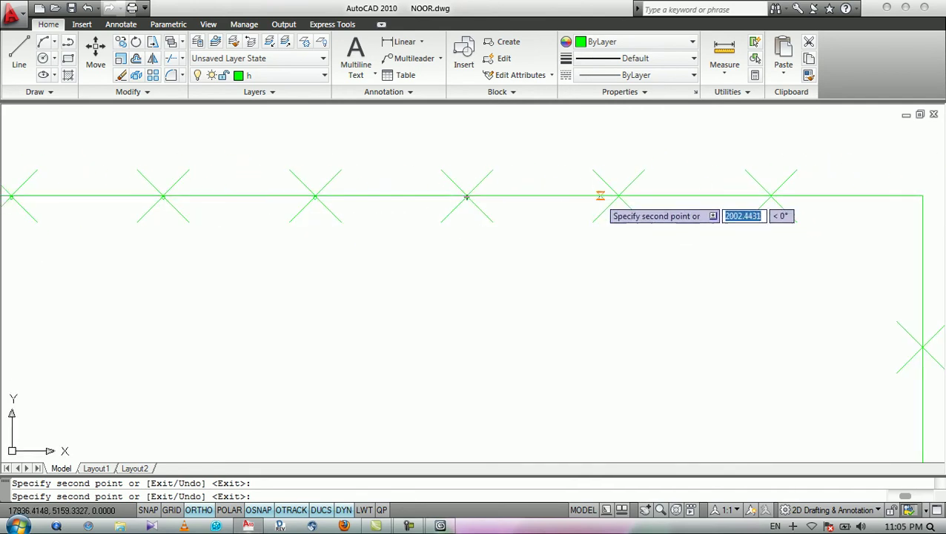
scroll(460, 200, down, 3)
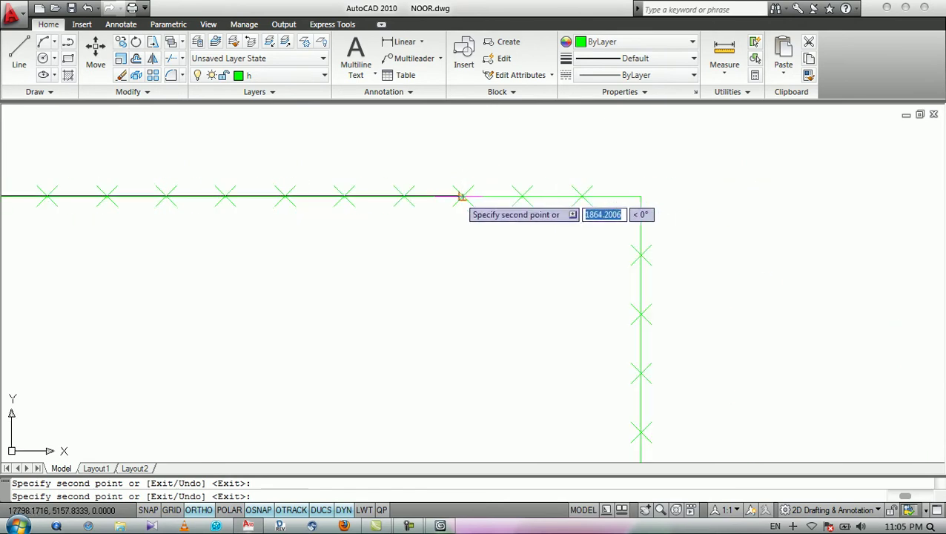
scroll(630, 207, up, 5)
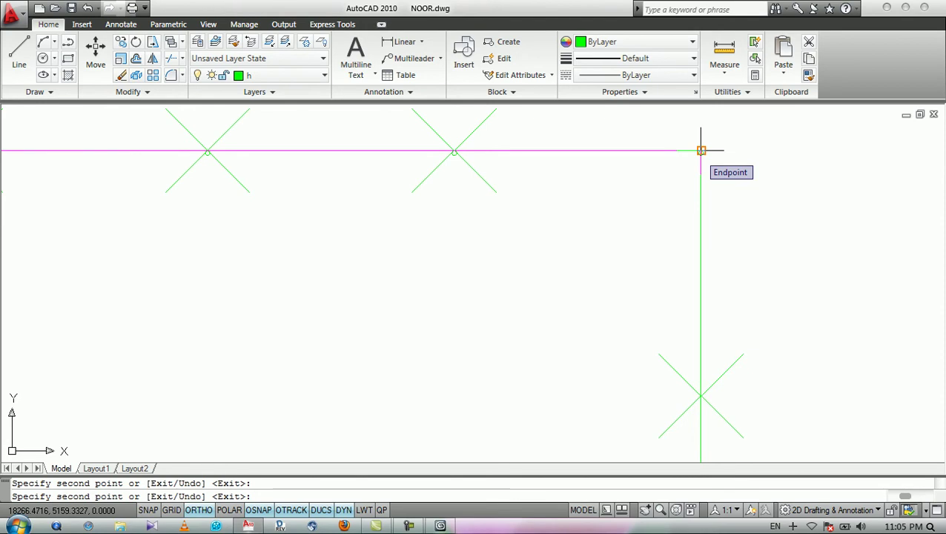
scroll(702, 152, up, 4)
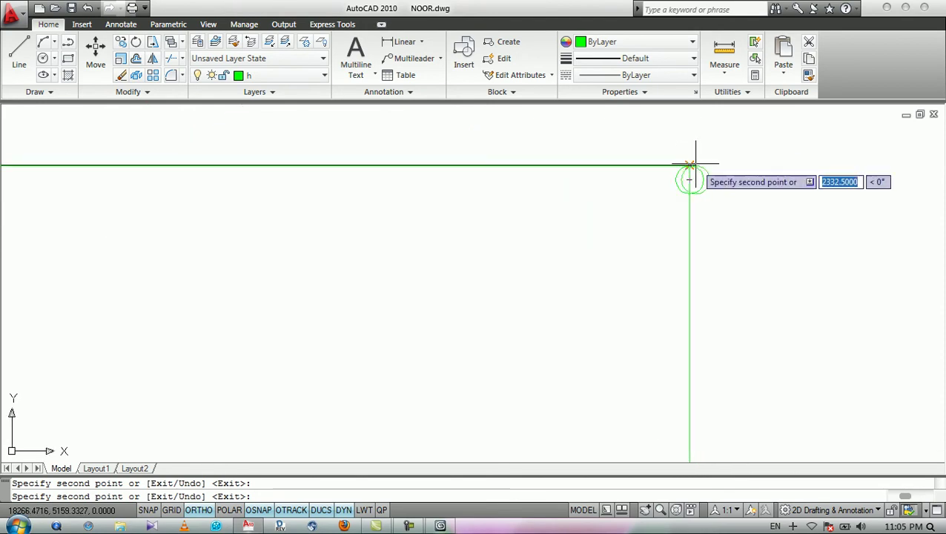
key(Return)
Move the circle at the outline's top-right corner inward by its radius, so its right quadrant lies on the right edge.
click(713, 179)
click(709, 192)
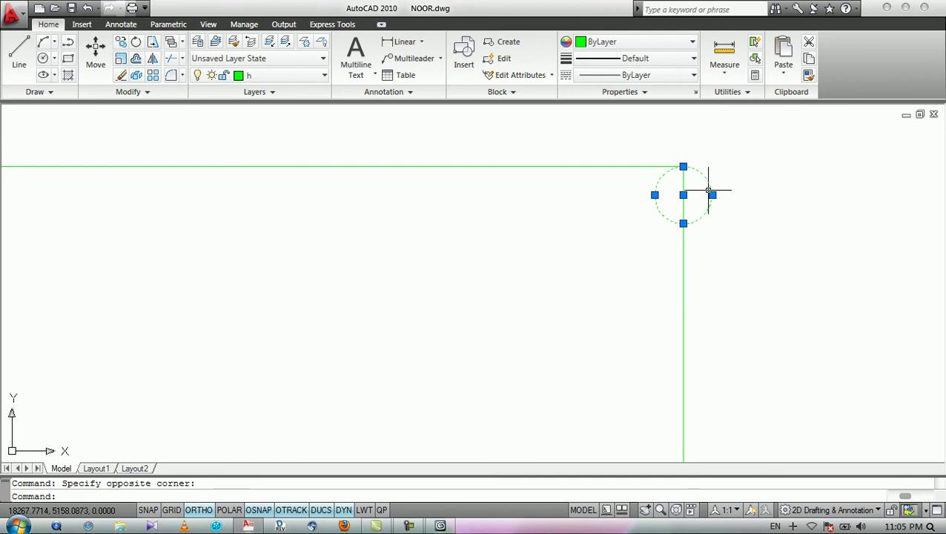
text(m)
key(Return)
scroll(709, 191, up, 1)
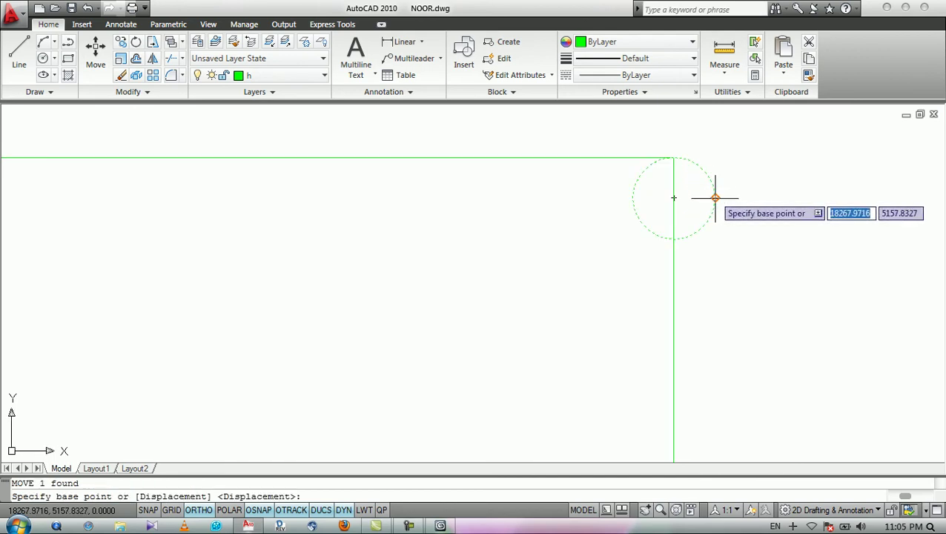
click(714, 198)
click(673, 198)
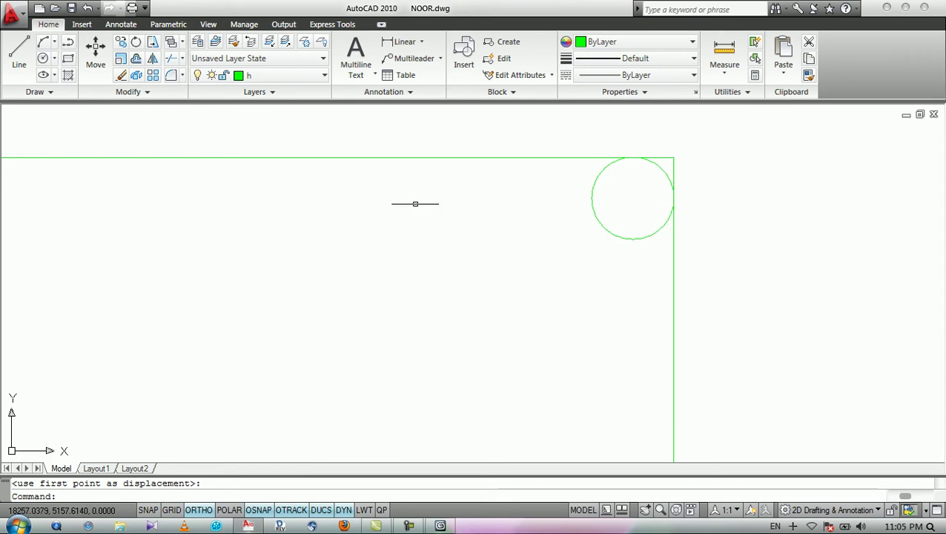
Copy the moved corner circle to the first division point of the right edge, using its right quadrant as base point.
scroll(569, 157, down, 5)
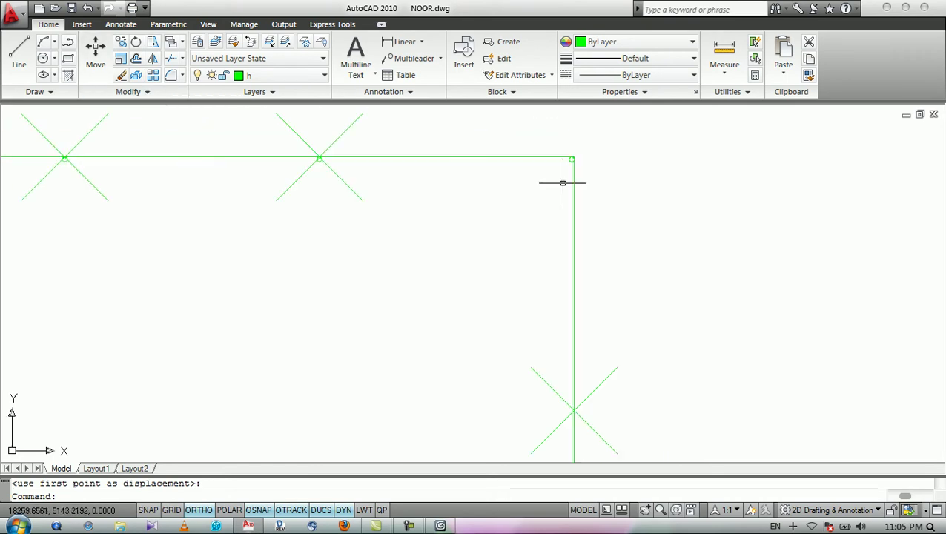
scroll(569, 169, up, 3)
click(578, 194)
click(552, 236)
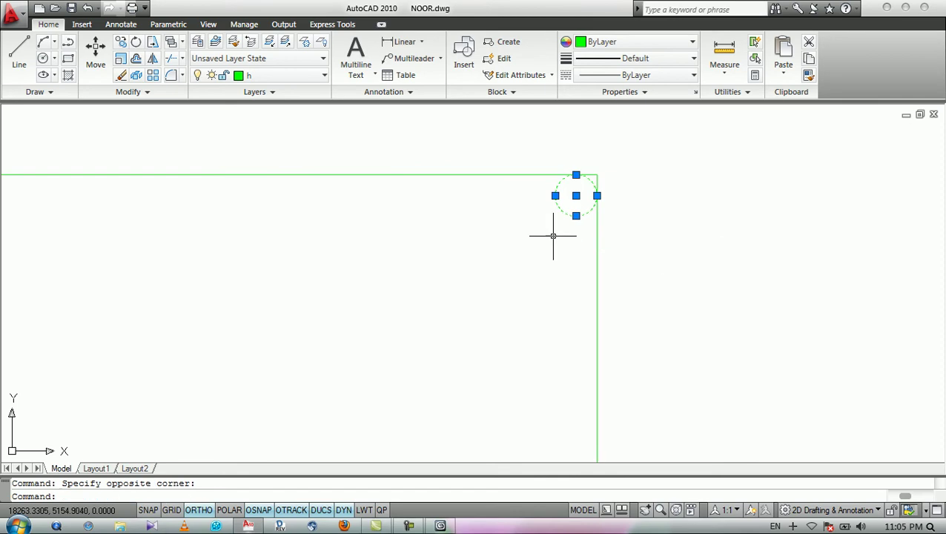
text(co)
key(Return)
scroll(575, 207, up, 3)
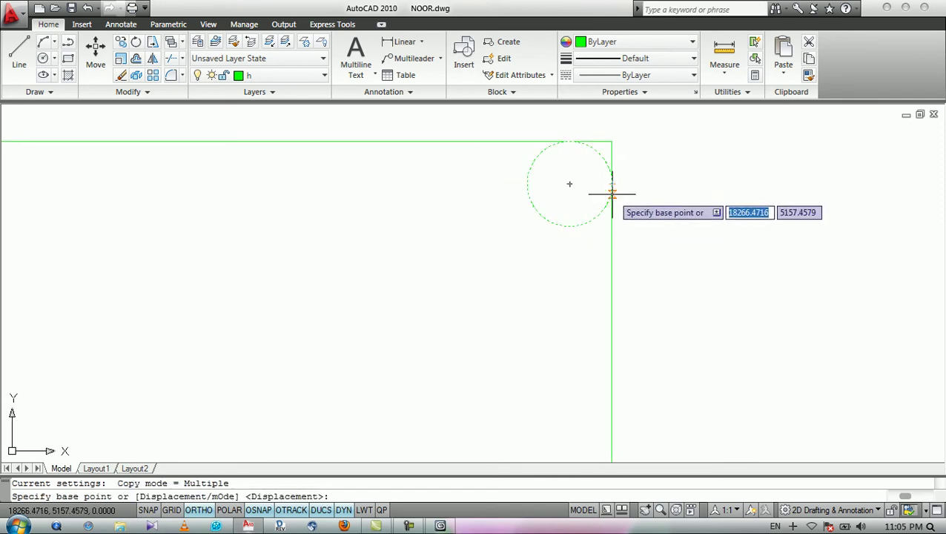
click(612, 184)
scroll(597, 156, down, 4)
middle_drag(570, 365, 558, 171)
scroll(593, 379, up, 3)
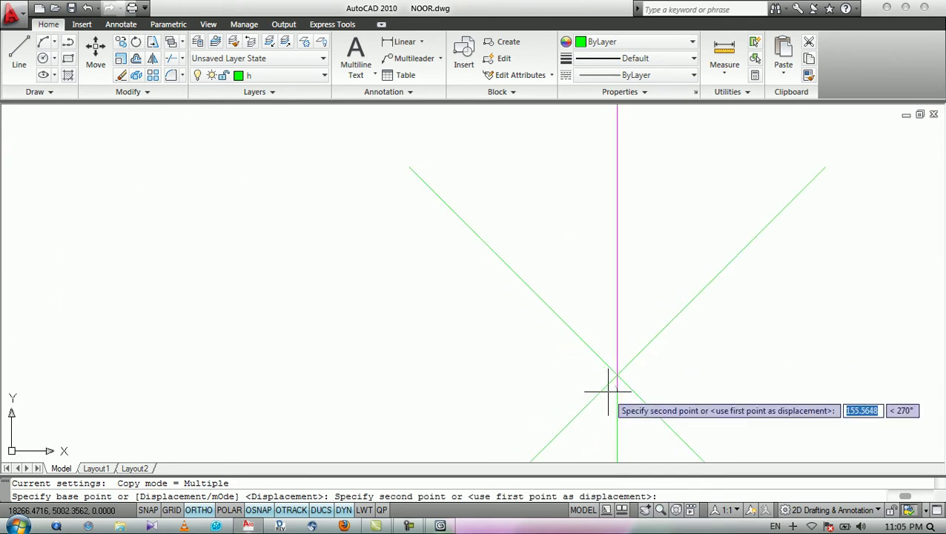
click(605, 375)
Place circle copies at the remaining division points down the right edge and end the copy.
scroll(602, 370, down, 4)
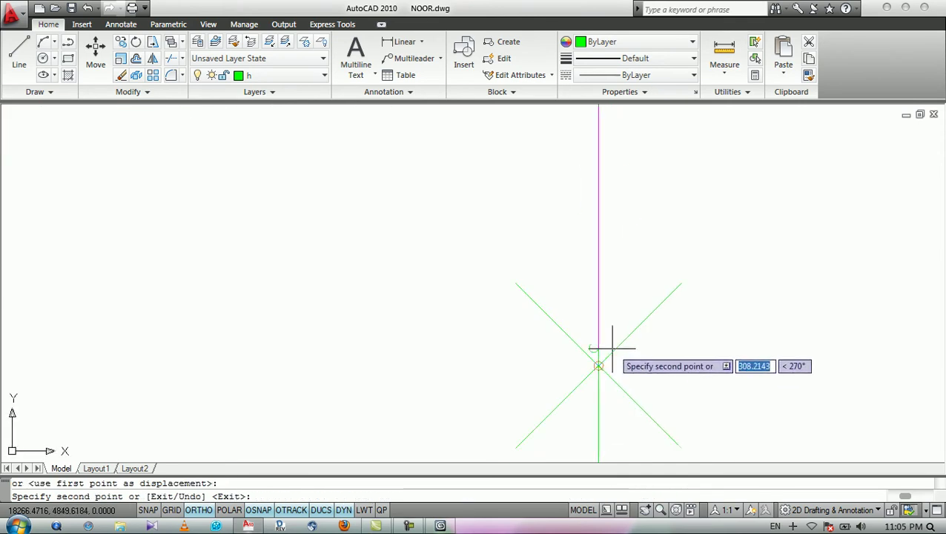
click(598, 365)
scroll(566, 253, down, 8)
scroll(578, 400, up, 6)
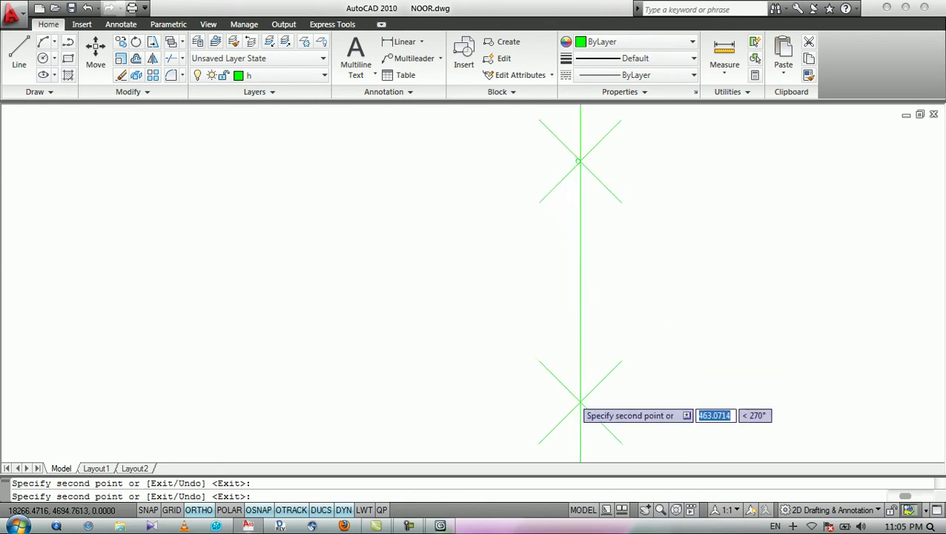
click(583, 403)
scroll(581, 285, down, 4)
scroll(576, 374, up, 3)
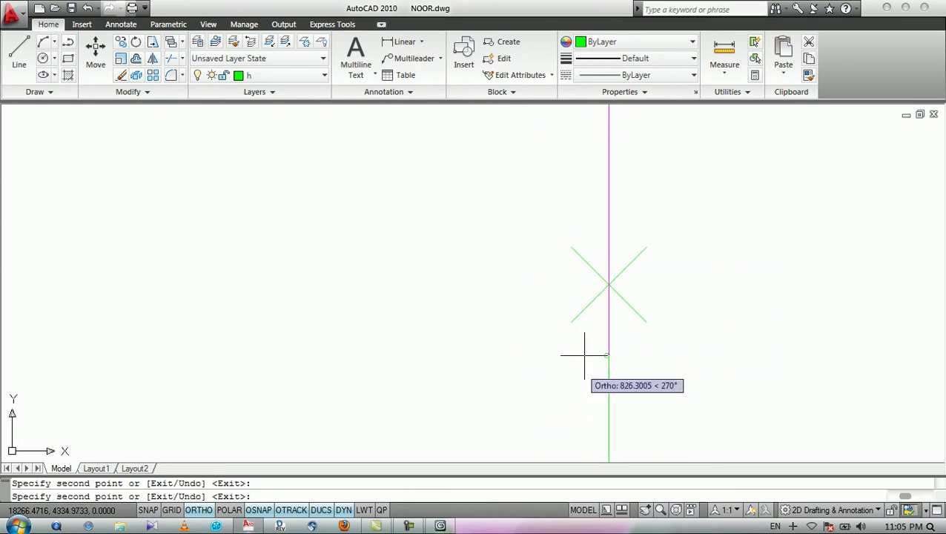
scroll(596, 290, down, 4)
scroll(574, 312, up, 3)
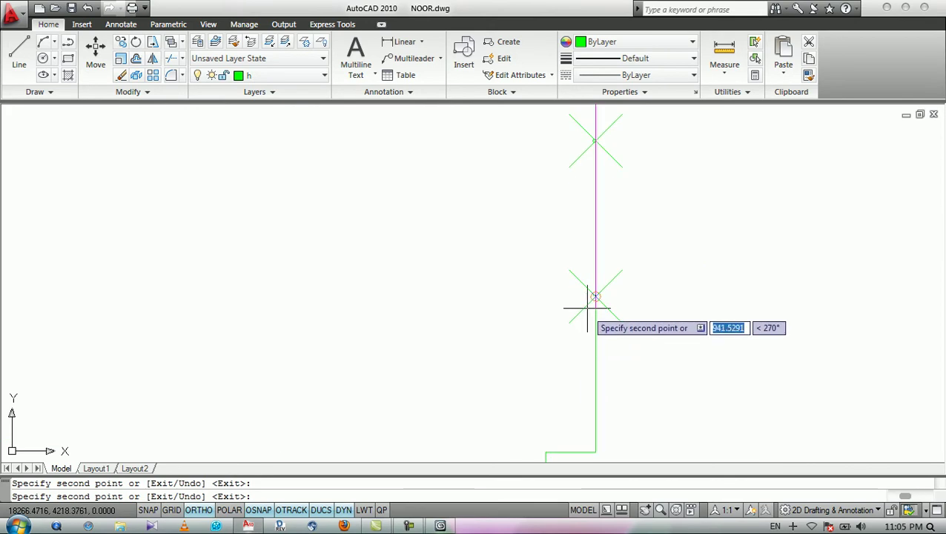
scroll(597, 295, down, 4)
key(Return)
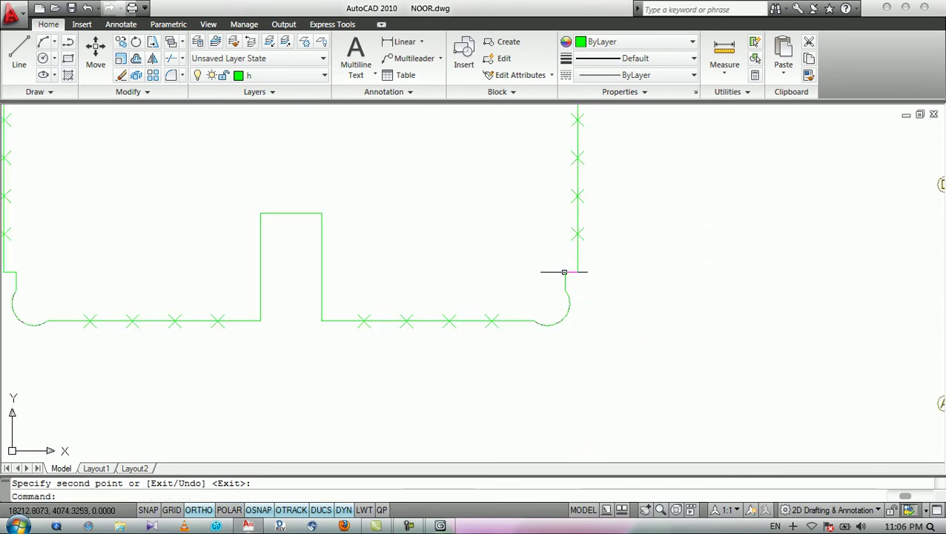
Create an object selection filter that accepts only Point objects and apply it.
scroll(563, 275, up, 2)
scroll(560, 321, down, 3)
scroll(370, 219, up, 4)
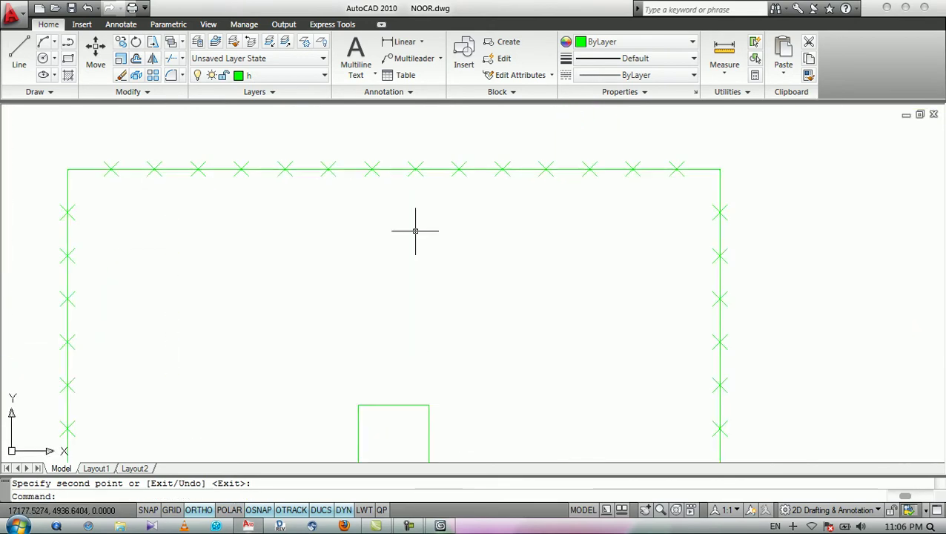
scroll(118, 170, down, 1)
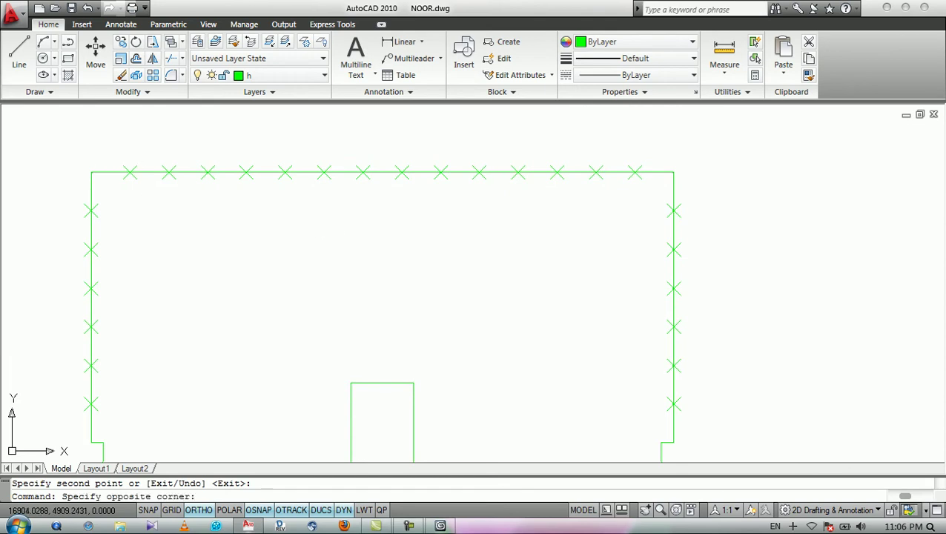
click(336, 234)
click(309, 254)
key(Return)
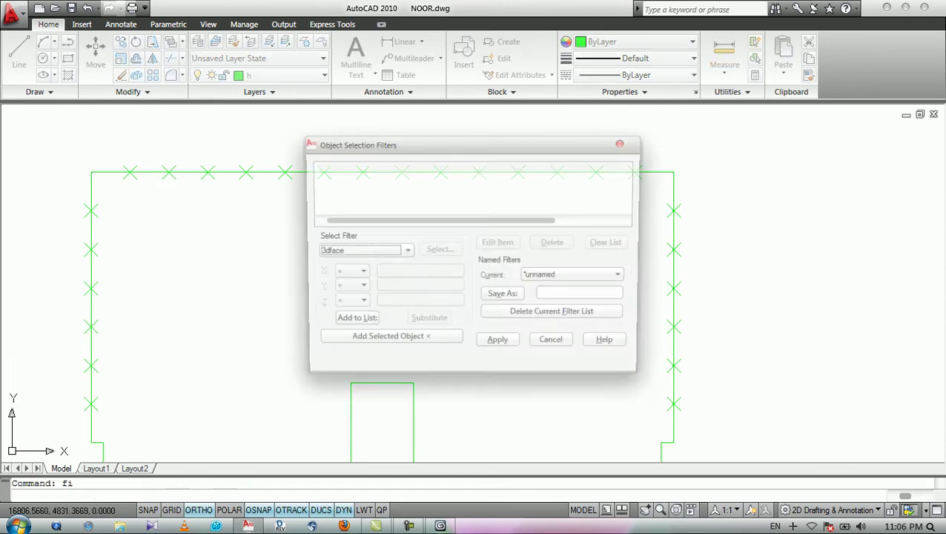
click(361, 252)
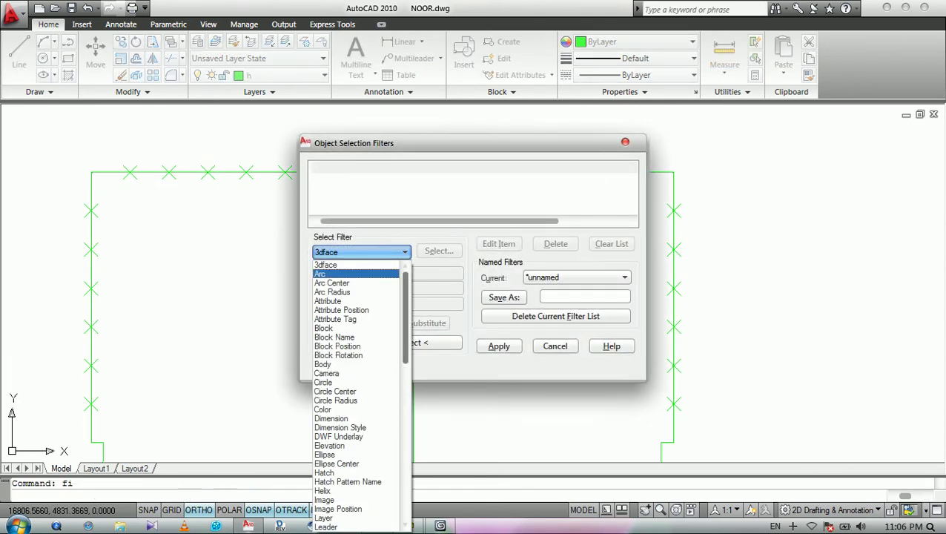
scroll(356, 393, down, 9)
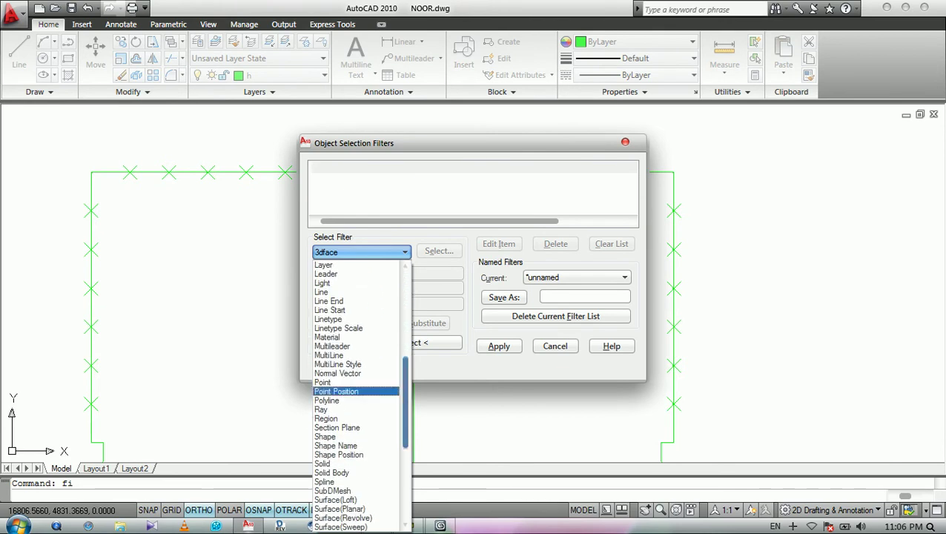
click(326, 382)
click(350, 322)
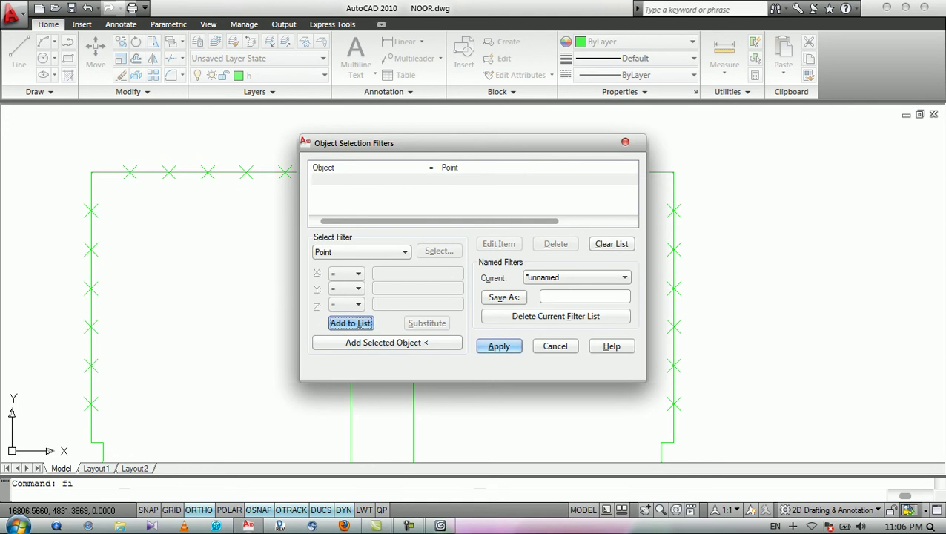
key(Return)
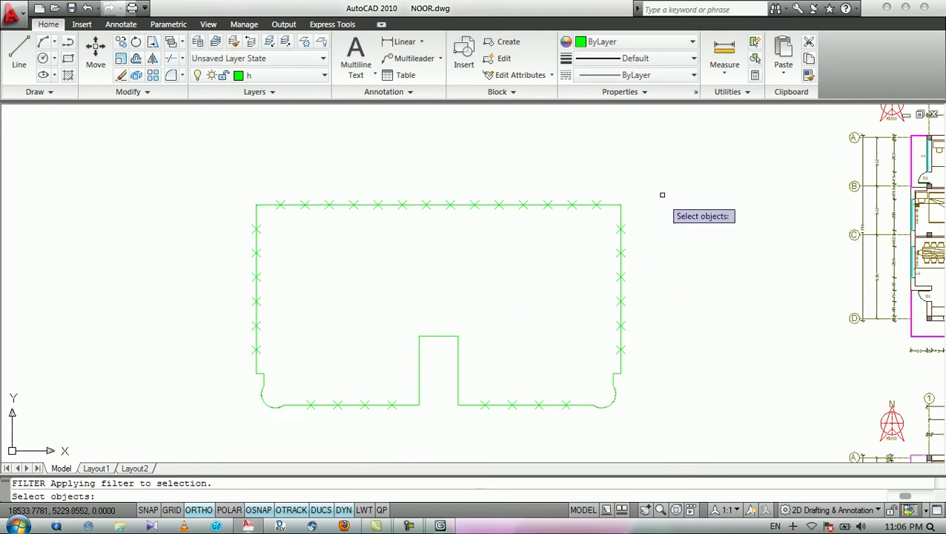
Select the division points along the outline's top and right edges through the filter and erase them.
click(659, 185)
click(273, 242)
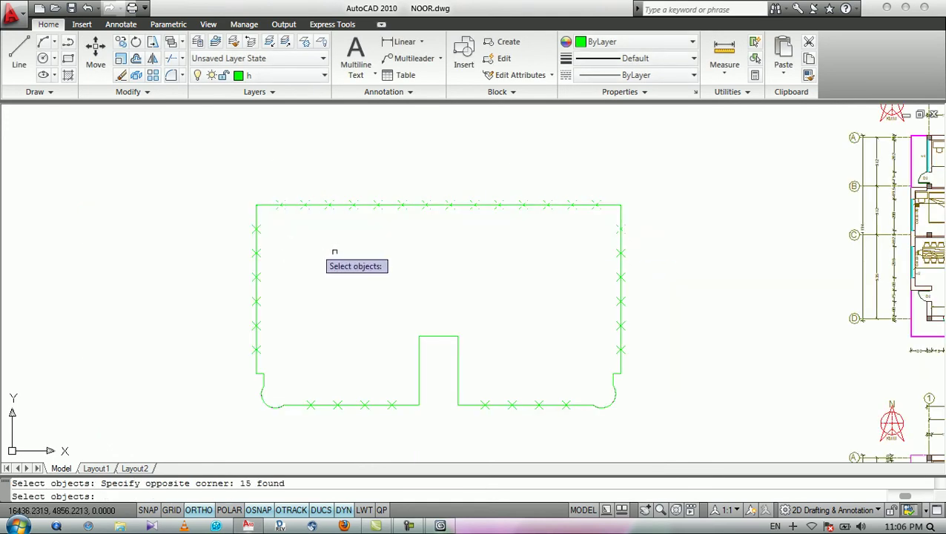
click(654, 220)
click(587, 365)
key(Return)
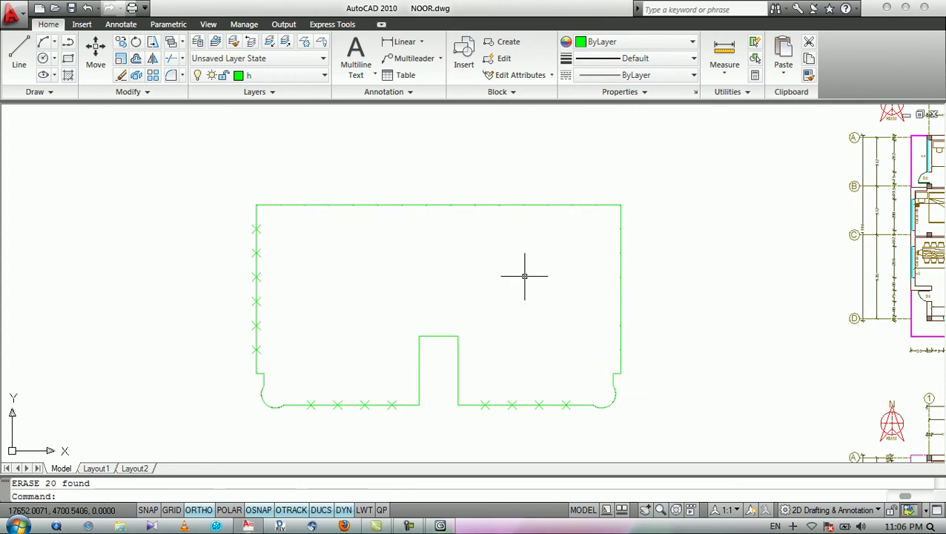
Add Circle as a further object type to the selection filter list.
scroll(598, 211, up, 4)
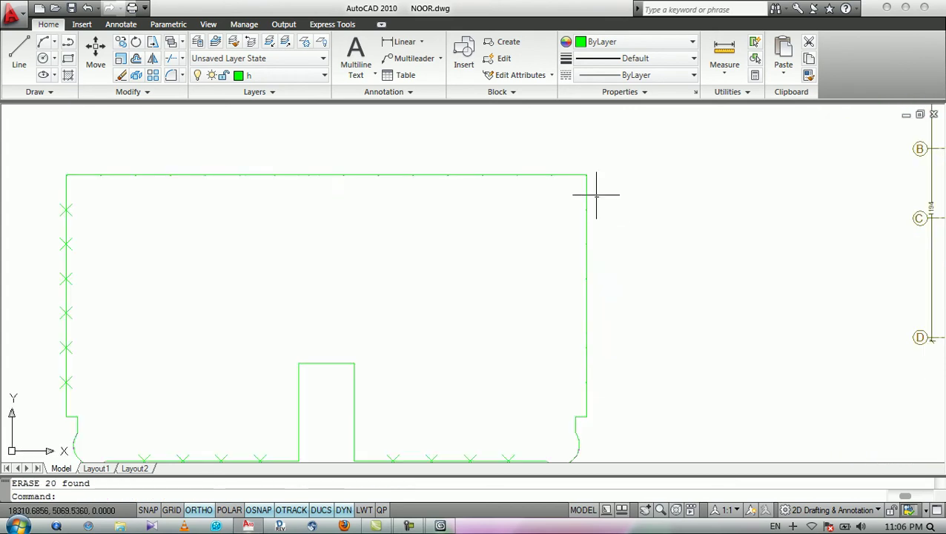
scroll(597, 193, up, 3)
scroll(607, 218, down, 2)
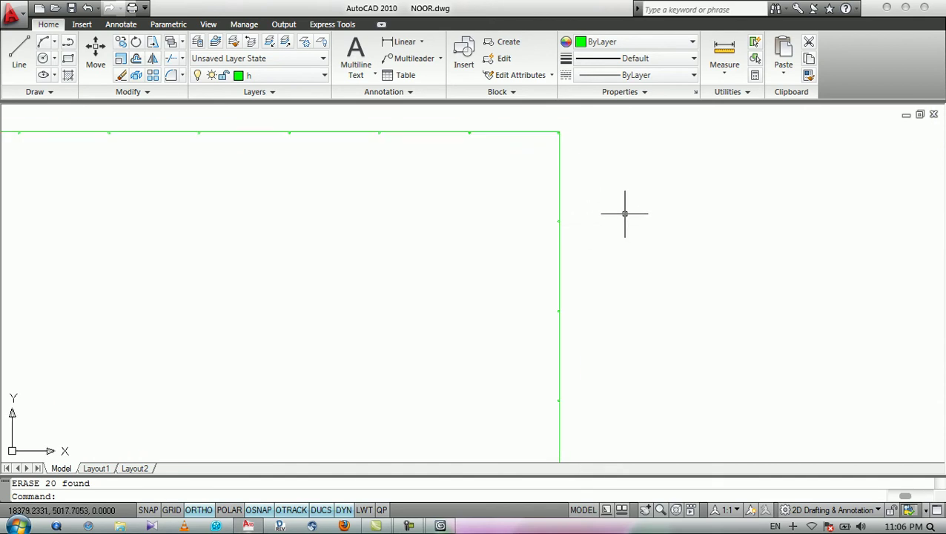
key(Return)
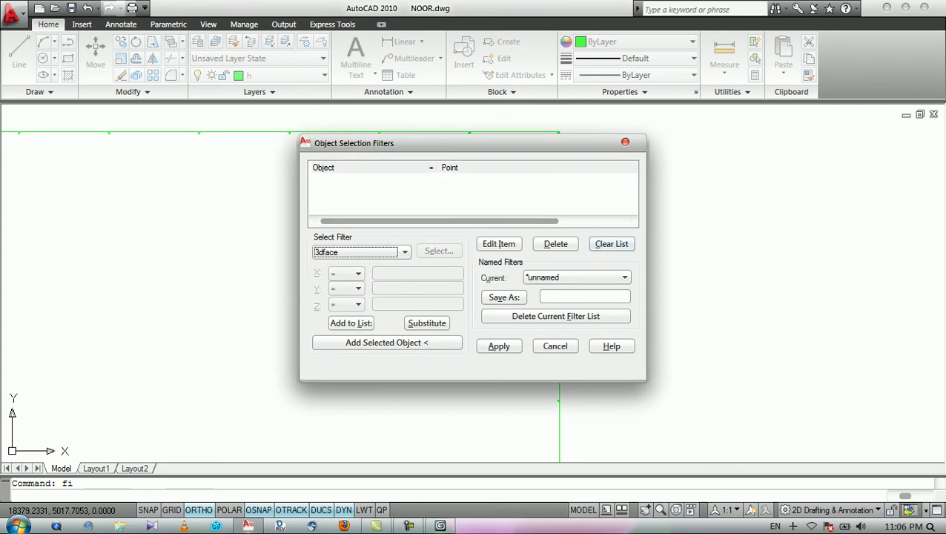
click(361, 252)
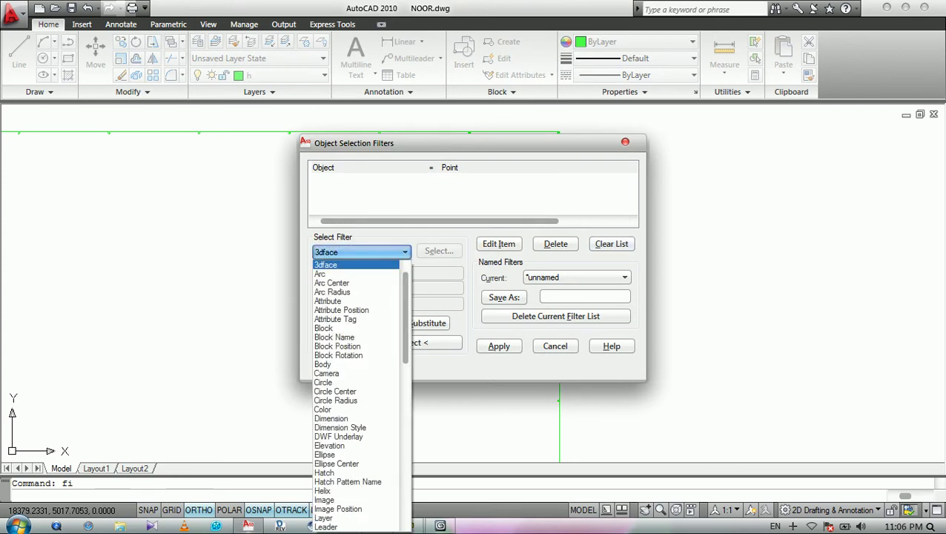
key(Down)
key(Down)
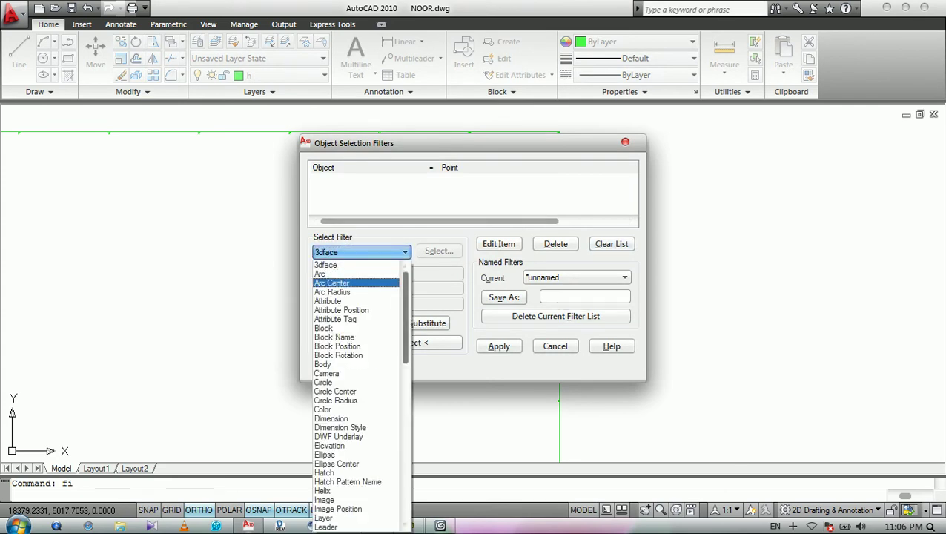
scroll(355, 393, down, 2)
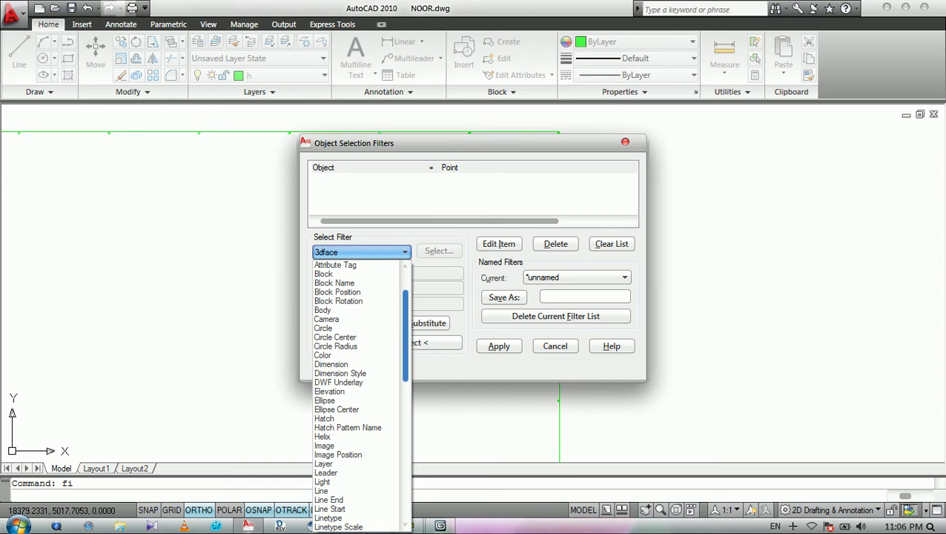
click(348, 327)
click(351, 323)
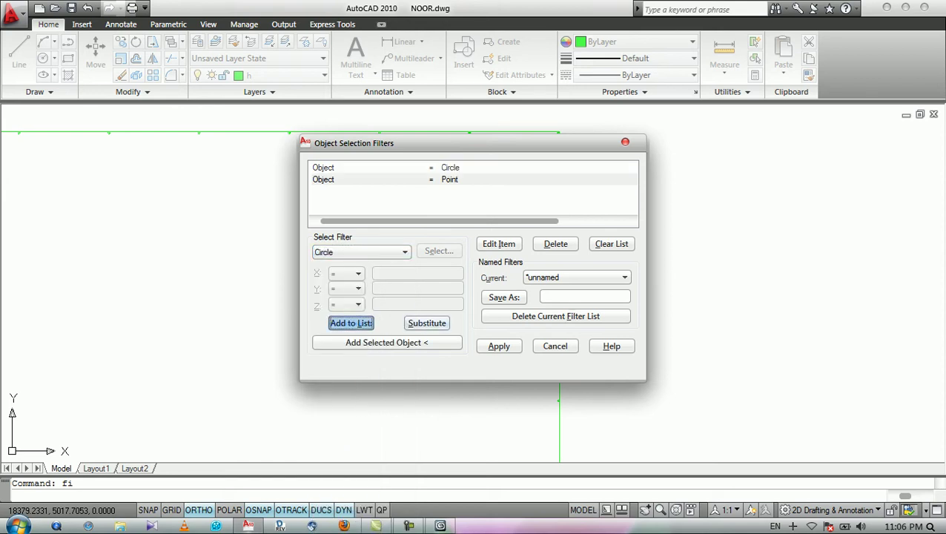
Try to select the circles along the outline's right edge with the combined Circle and Point filter.
click(499, 346)
middle_drag(513, 256, 501, 158)
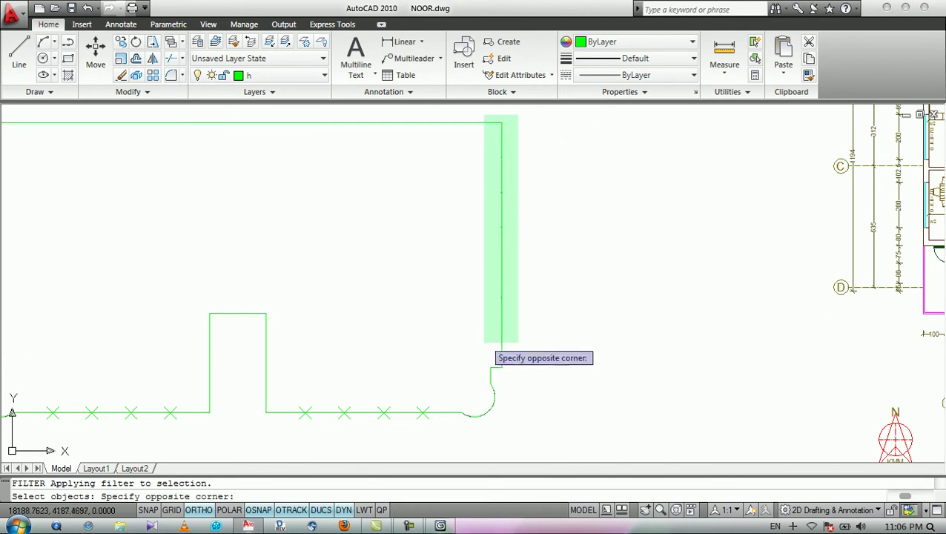
click(481, 396)
key(Return)
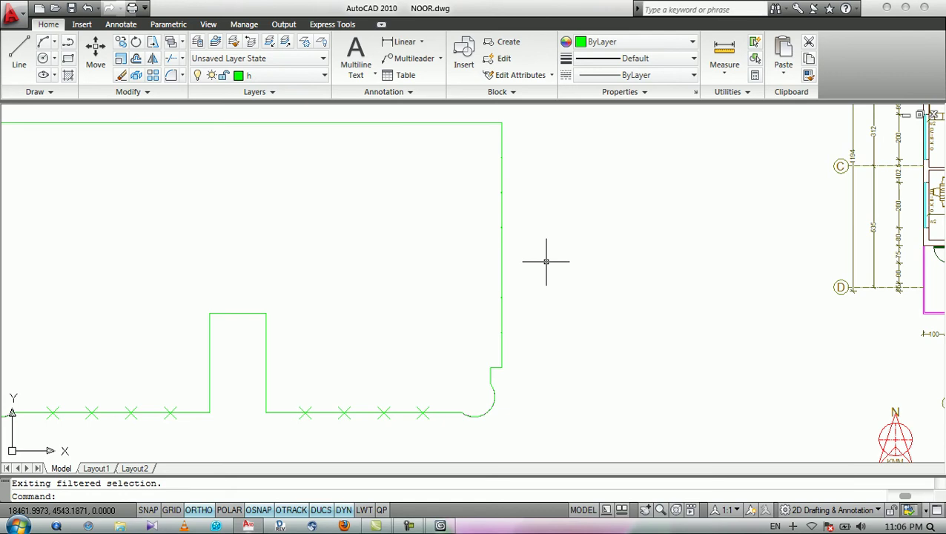
Reopen the object selection filters and delete the Point criterion from the list.
key(Return)
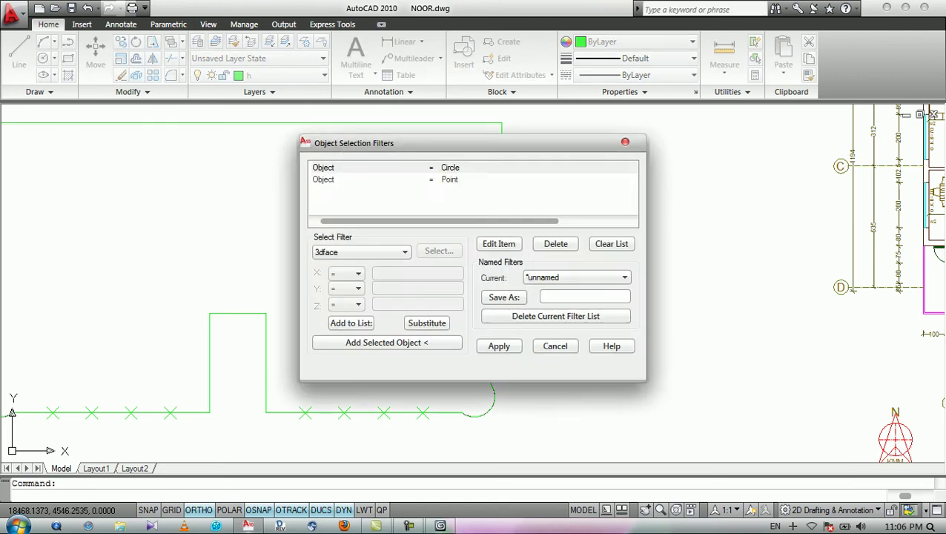
click(449, 179)
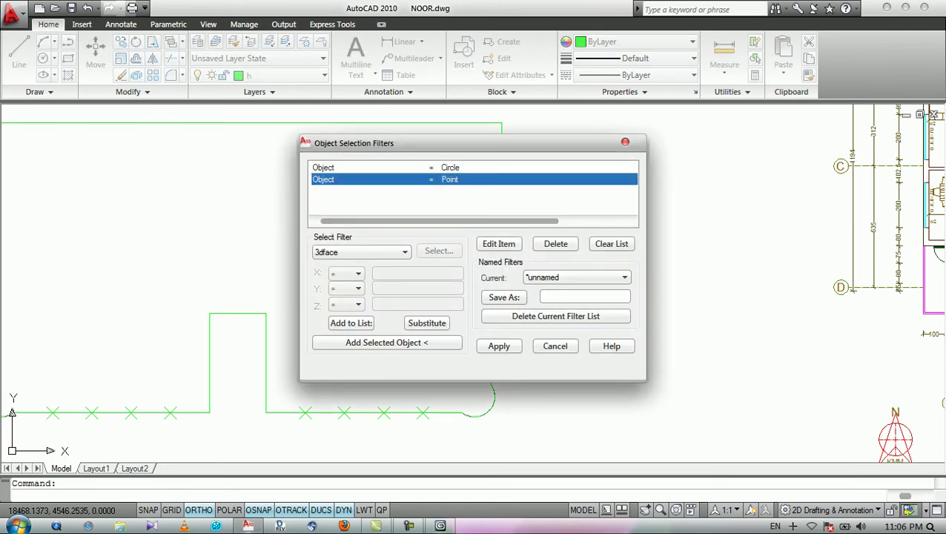
click(555, 243)
click(449, 166)
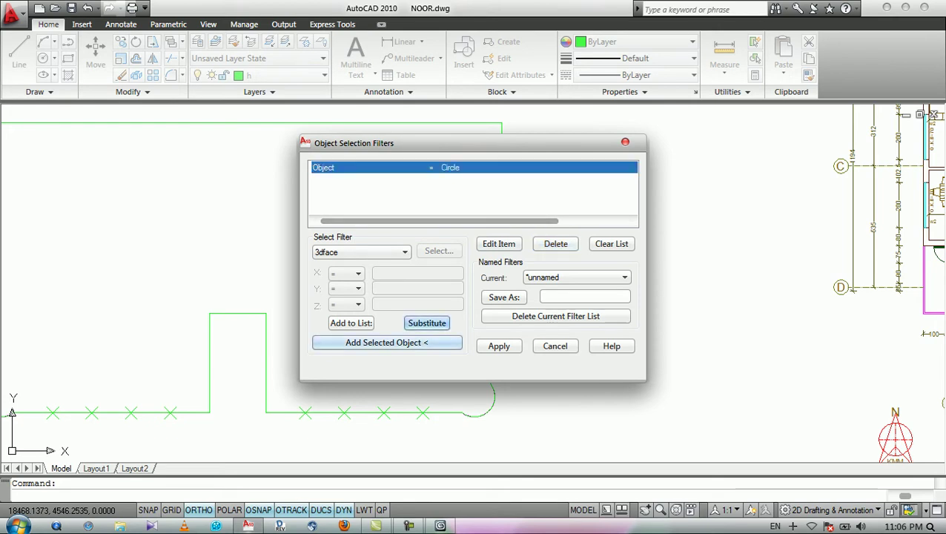
click(351, 322)
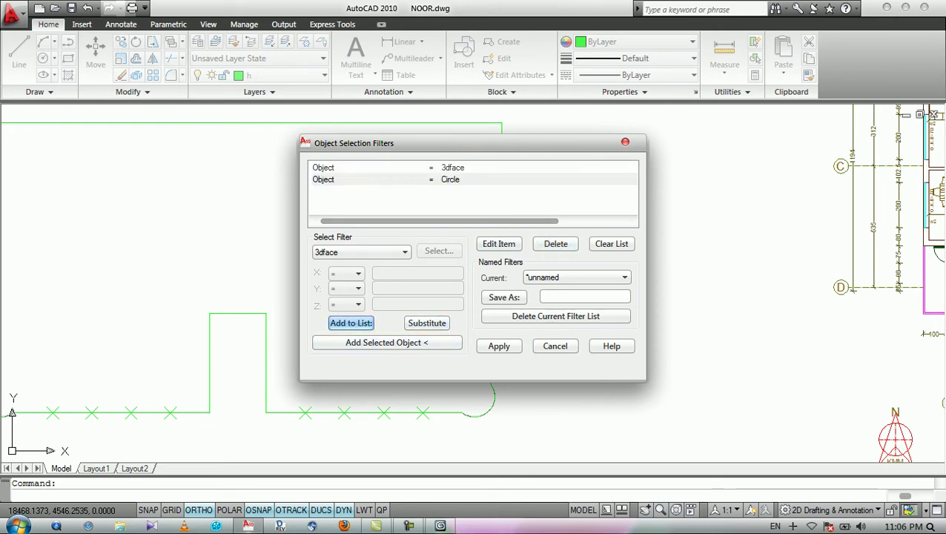
click(452, 166)
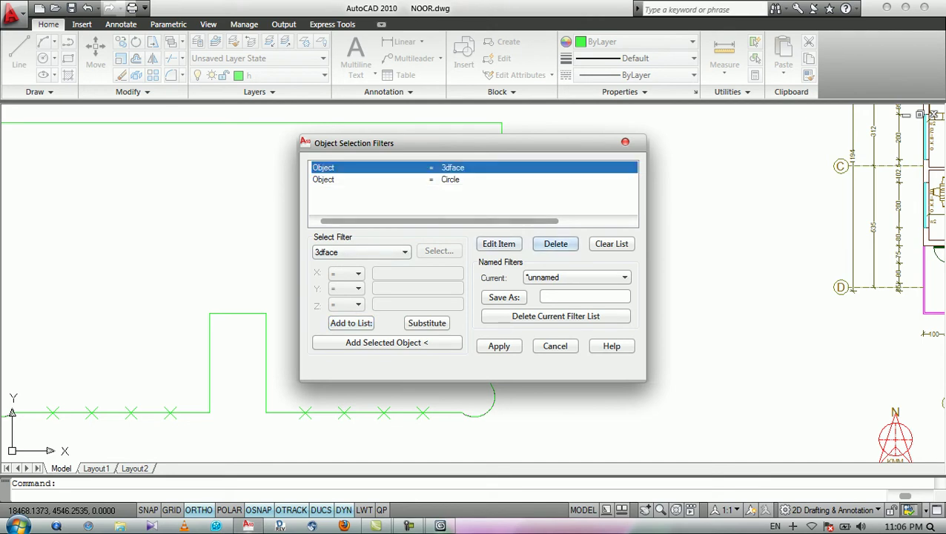
click(555, 243)
click(452, 167)
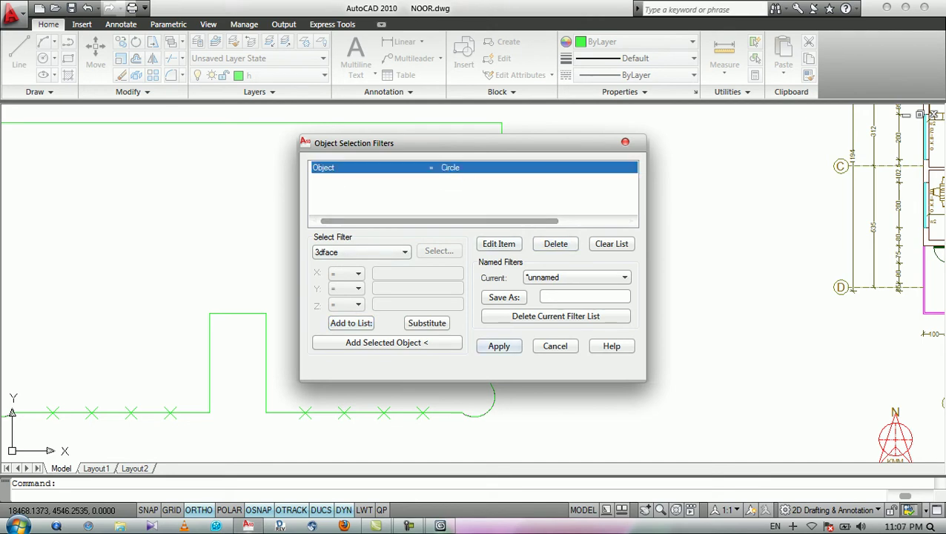
Apply the Circle filter and select the circles along the outline's right edge with a crossing window.
click(498, 346)
click(539, 121)
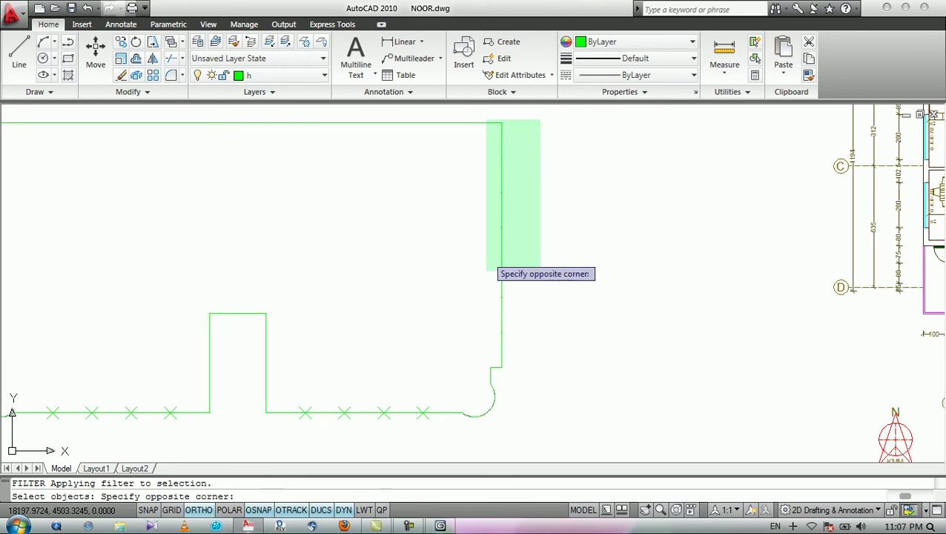
click(477, 378)
key(Return)
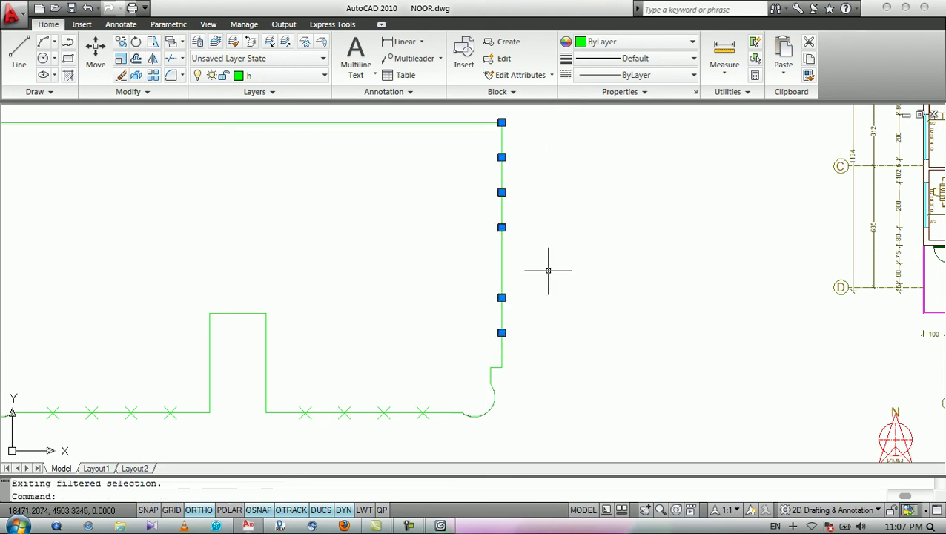
Mirror the selected right-edge circles onto the left edge about a vertical line through the recess's top midpoint, keeping the originals.
scroll(509, 242, up, 5)
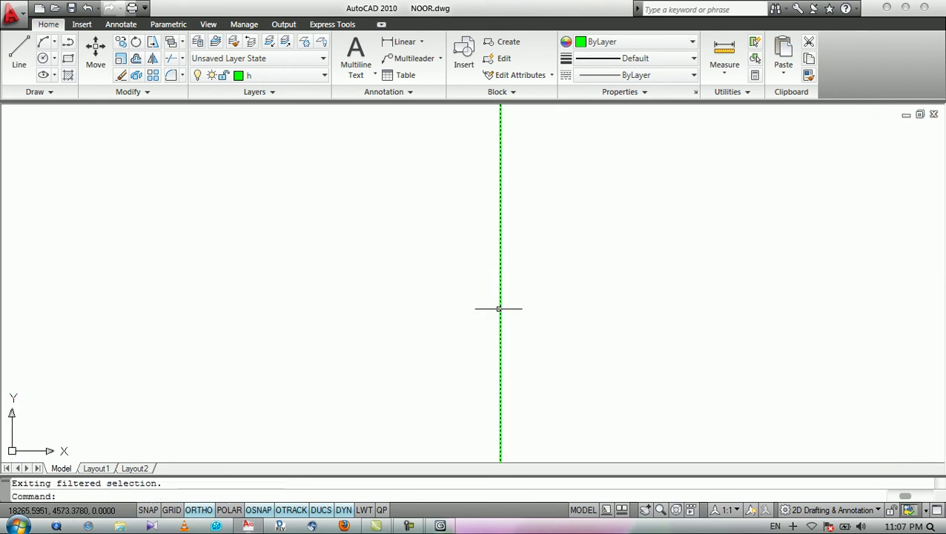
scroll(533, 218, down, 5)
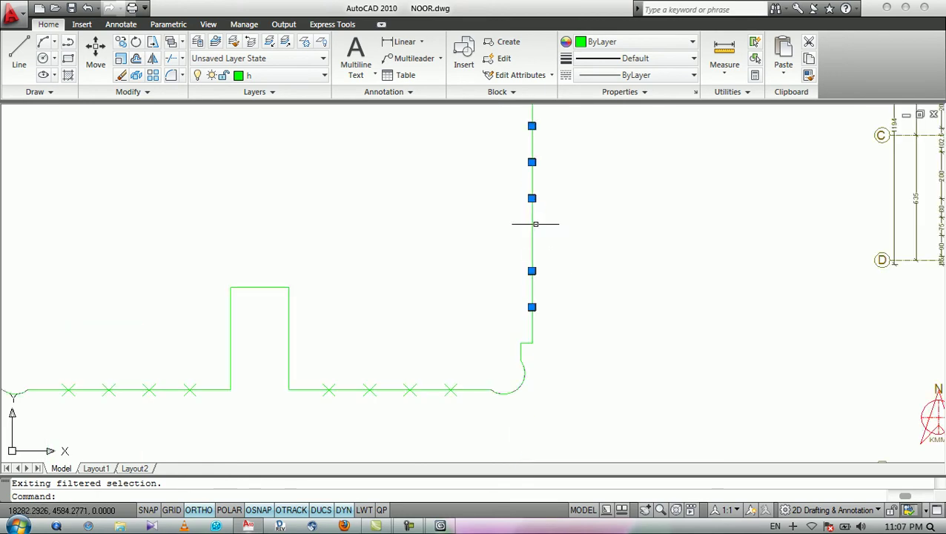
scroll(523, 311, up, 3)
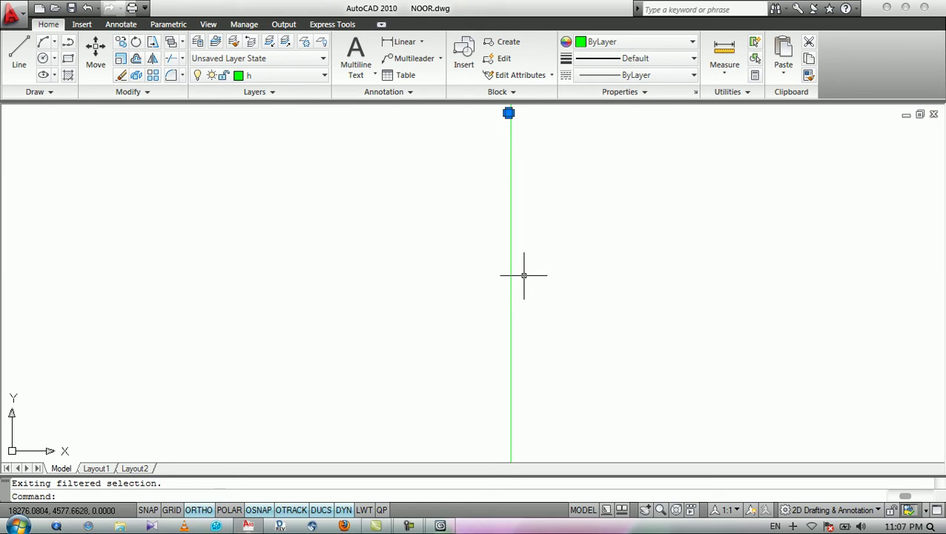
scroll(530, 273, down, 4)
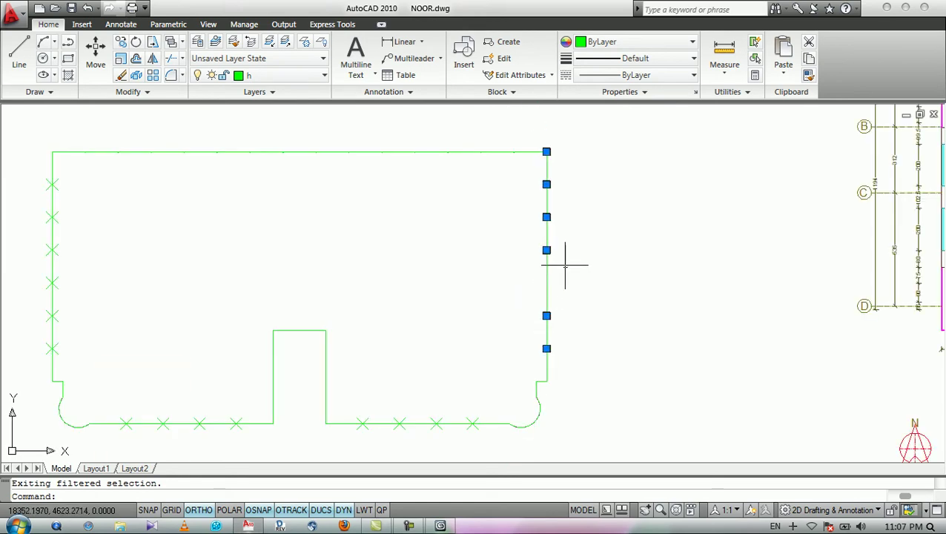
text(i)
key(Return)
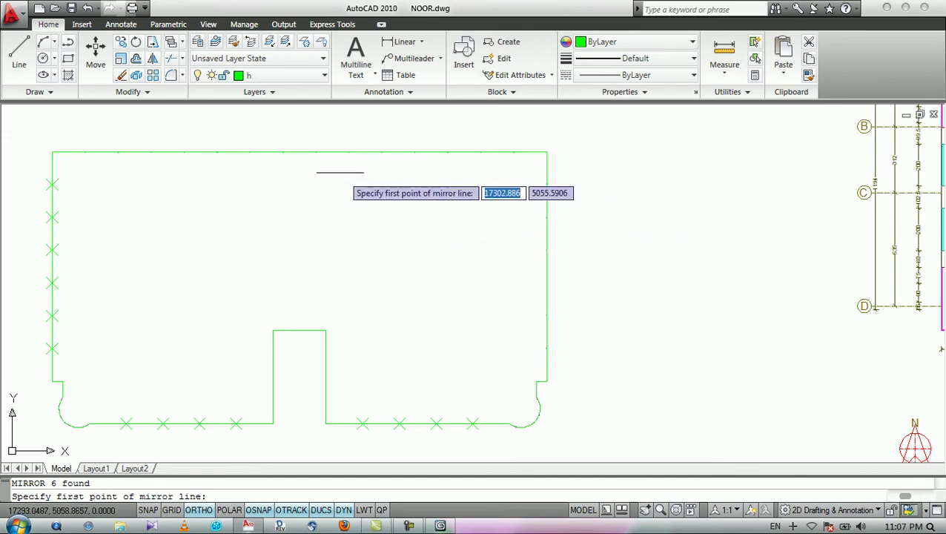
click(299, 330)
click(304, 273)
key(Return)
Copy the left edge's second-lowest circle from its edge quadrant onto the empty third division point from the bottom.
scroll(274, 245, down, 5)
scroll(274, 245, up, 10)
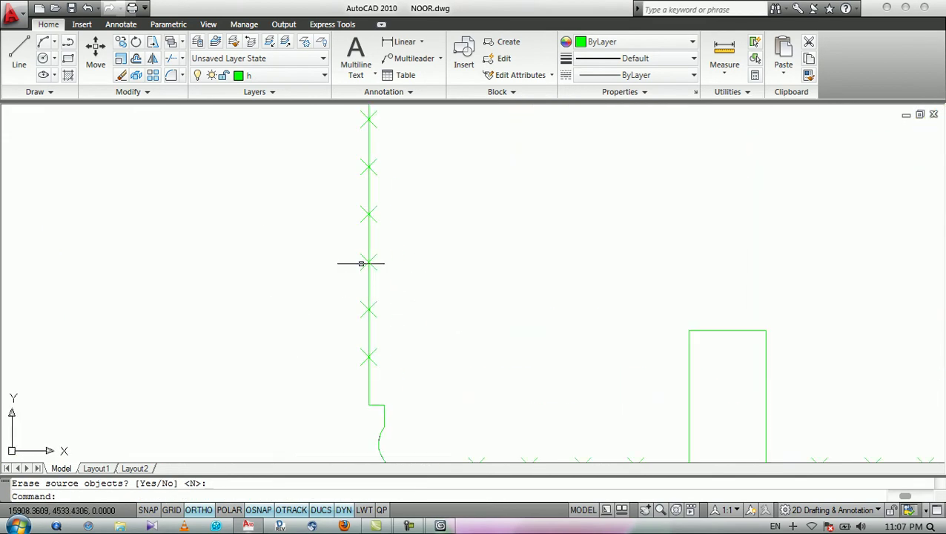
scroll(380, 253, up, 2)
scroll(369, 236, down, 3)
scroll(363, 355, up, 5)
click(359, 349)
click(365, 357)
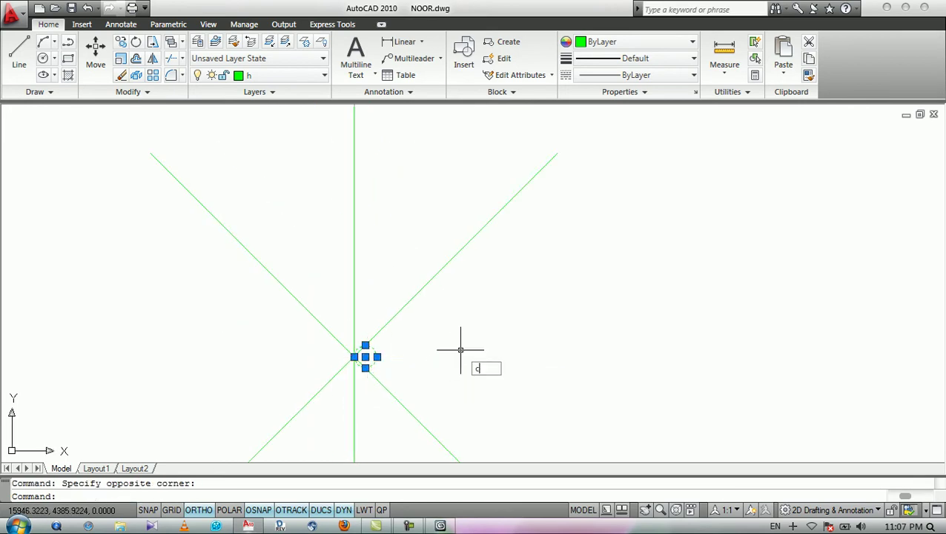
text(co)
key(Return)
scroll(401, 358, up, 3)
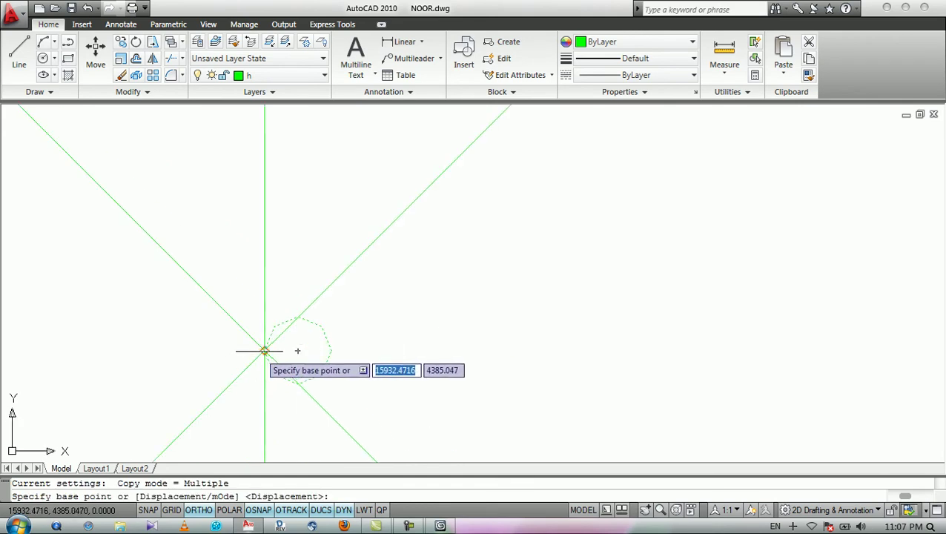
click(264, 350)
scroll(312, 378, down, 4)
scroll(320, 287, up, 3)
scroll(321, 274, up, 4)
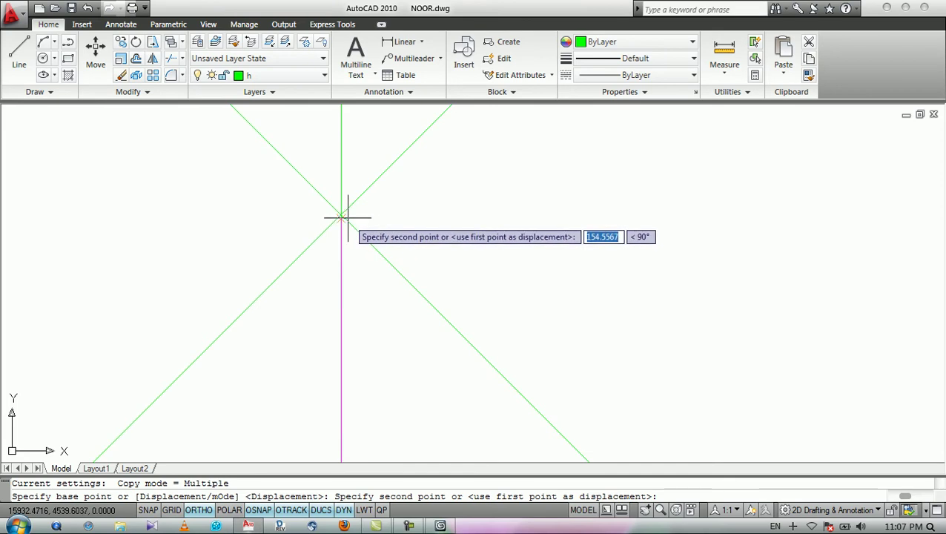
click(341, 214)
key(Return)
Mirror the newly copied left-edge circle to the right edge about the outline's vertical centre line, keeping the source.
click(359, 213)
click(389, 216)
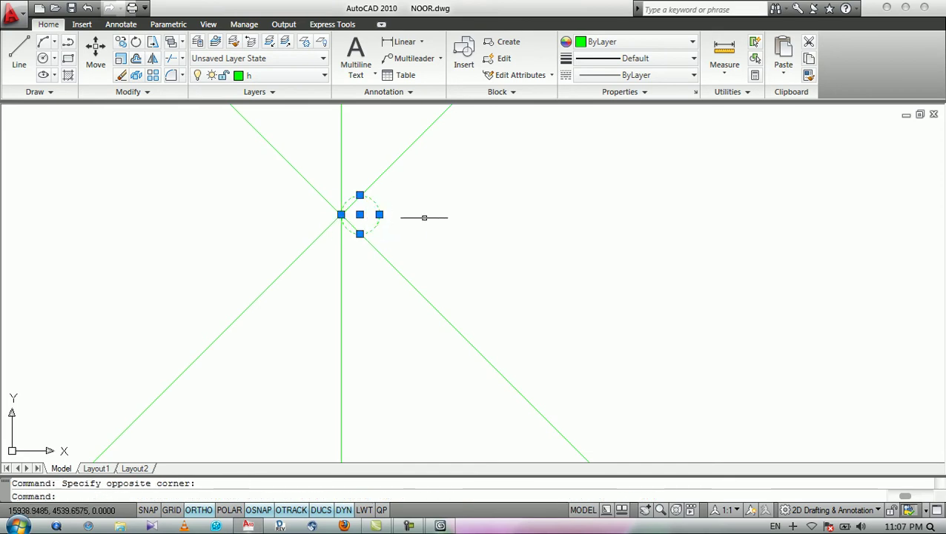
text(mi)
key(Return)
scroll(338, 212, down, 5)
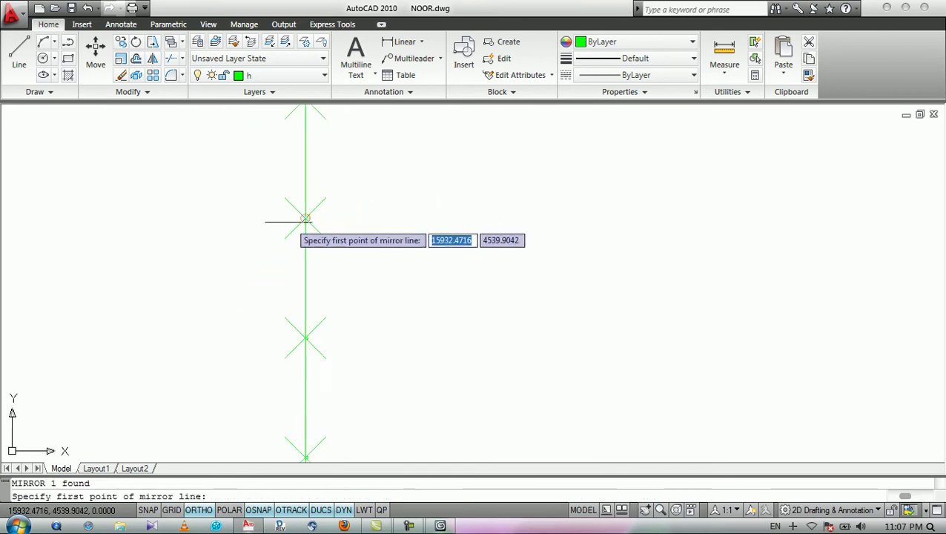
click(502, 255)
click(496, 215)
key(Return)
Erase the six division point markers along the outline's left edge.
scroll(729, 193, up, 4)
scroll(533, 245, down, 10)
scroll(502, 257, up, 7)
scroll(502, 256, up, 2)
scroll(448, 192, down, 1)
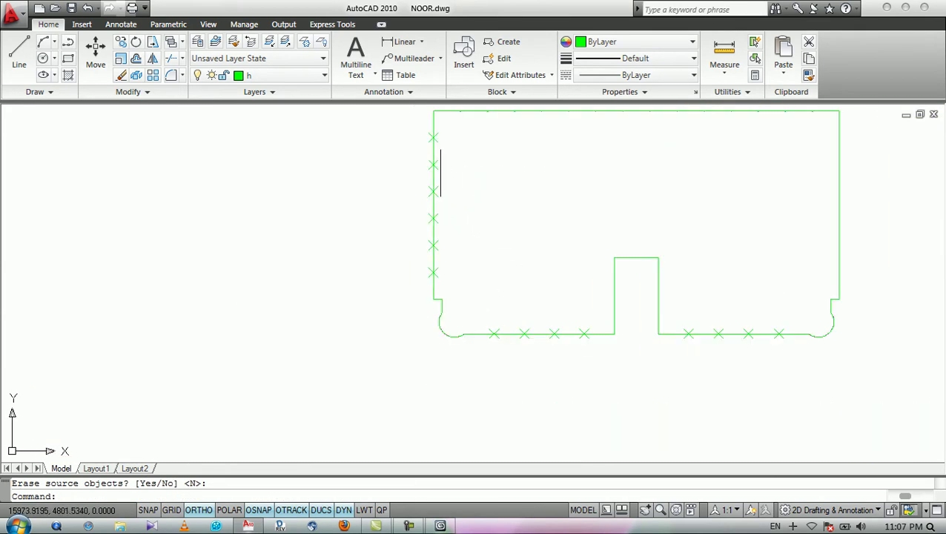
scroll(439, 126, up, 3)
click(441, 127)
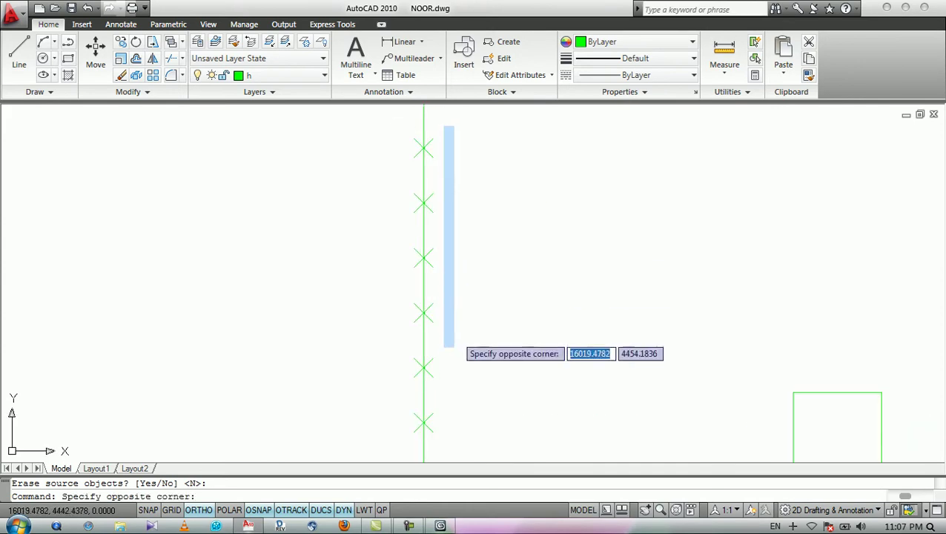
click(431, 443)
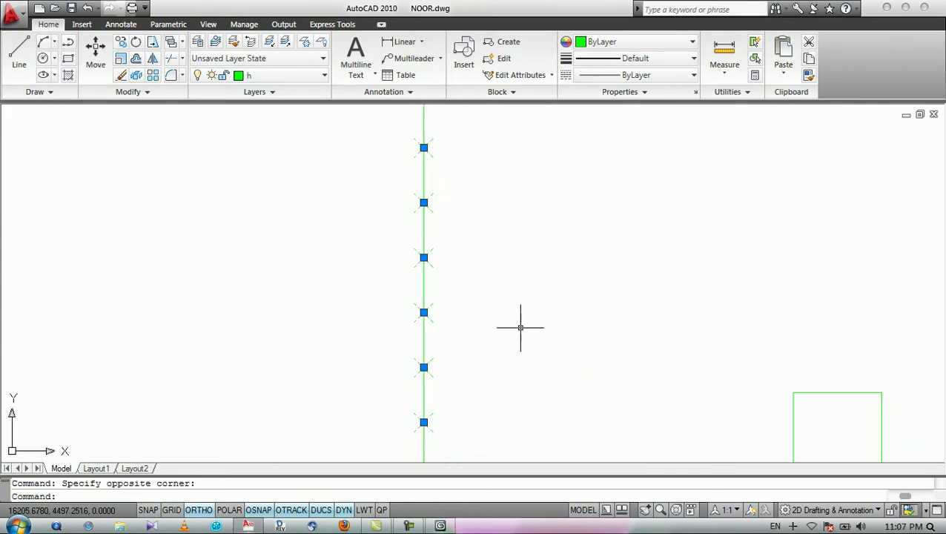
scroll(434, 208, up, 2)
scroll(415, 187, down, 3)
scroll(593, 294, up, 2)
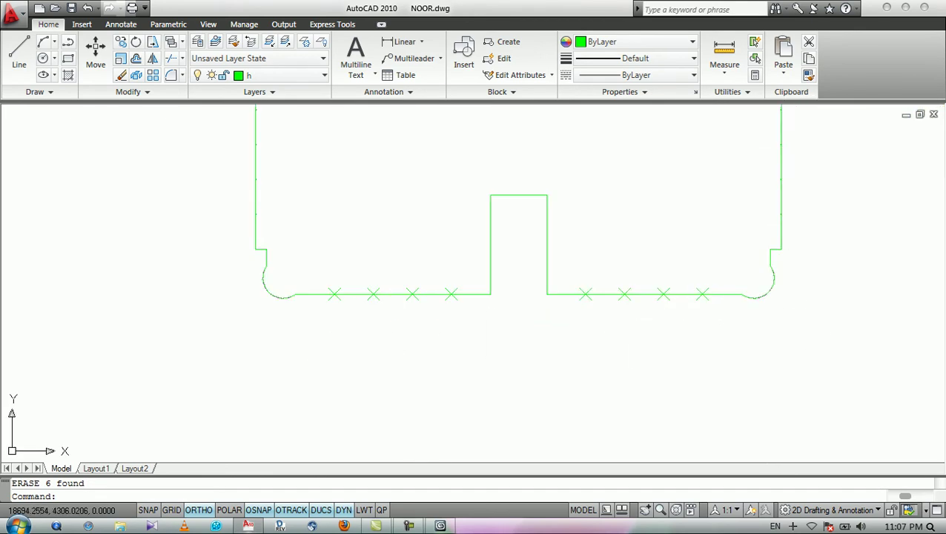
Copy the lowest circle of the outline's right edge down to the outer corner of the small step.
scroll(788, 222, up, 4)
click(716, 280)
text(co)
key(Return)
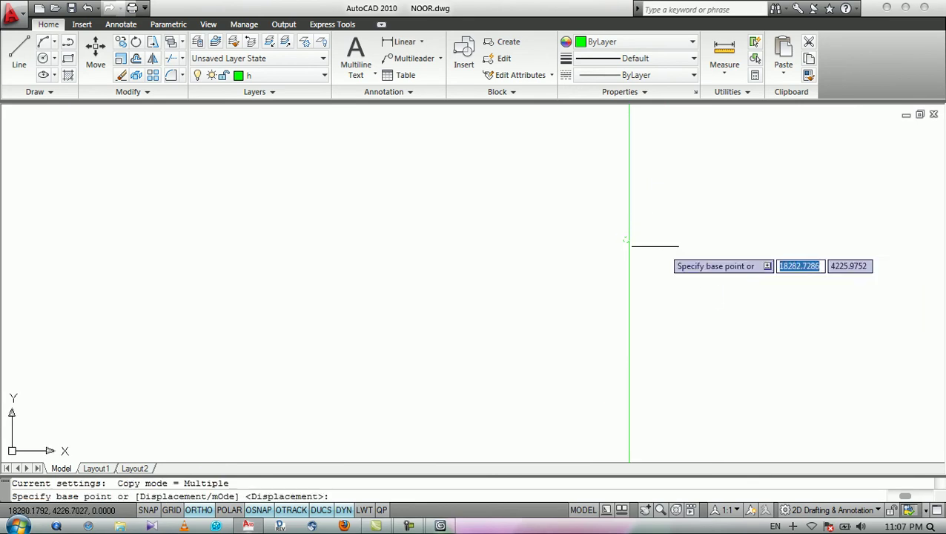
click(603, 197)
scroll(620, 175, down, 3)
scroll(615, 291, up, 3)
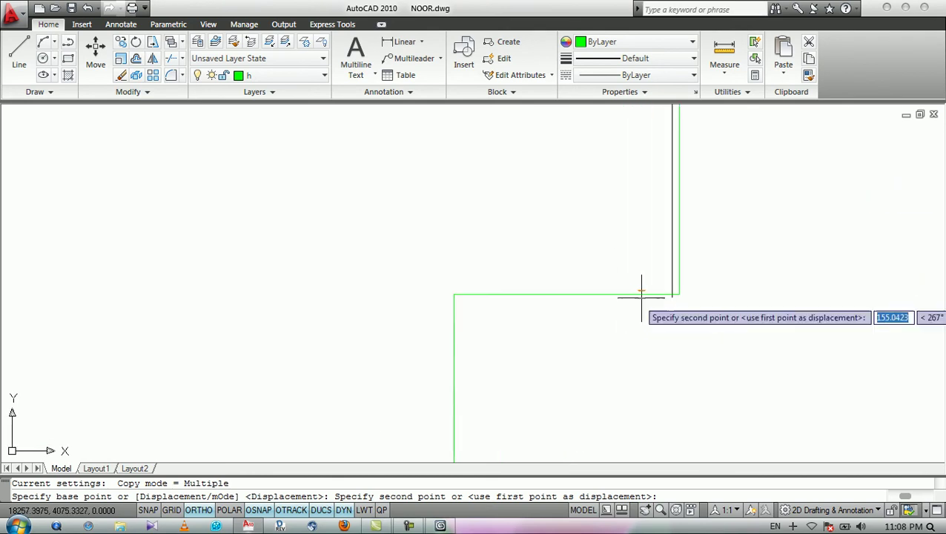
scroll(671, 291, up, 4)
click(670, 289)
key(Return)
Move the copied circle by its centre horizontally to the inner corner of the small step.
scroll(696, 291, up, 2)
drag(656, 256, 630, 269)
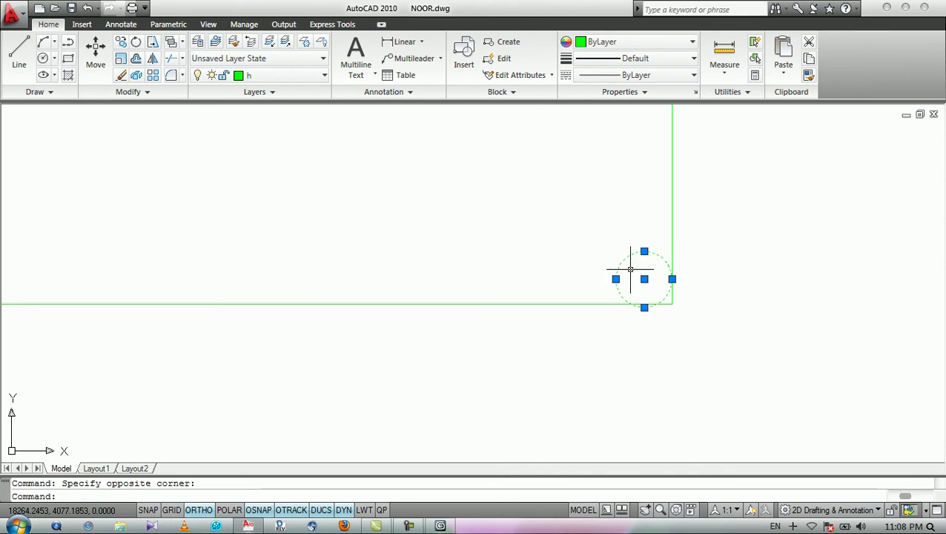
text(m)
key(Return)
scroll(629, 268, up, 4)
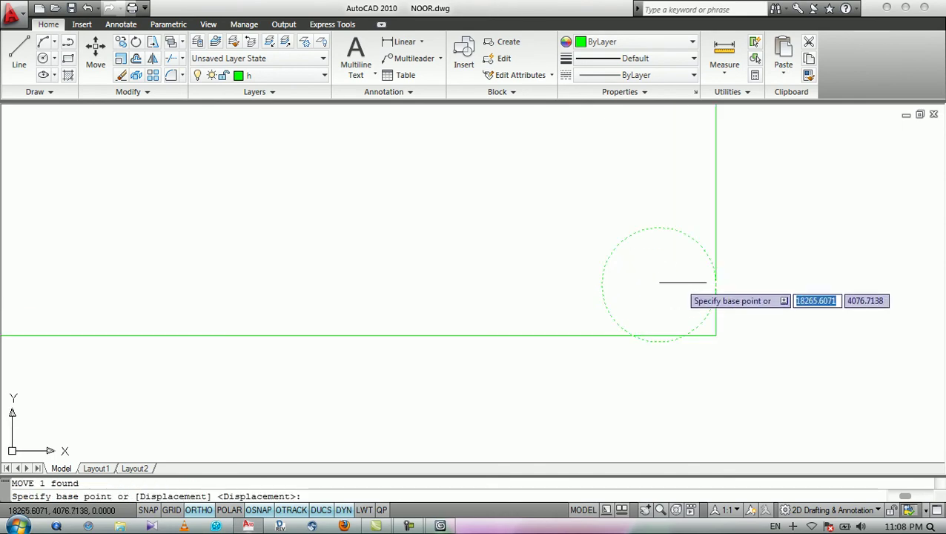
click(658, 283)
scroll(712, 260, down, 5)
scroll(507, 267, up, 5)
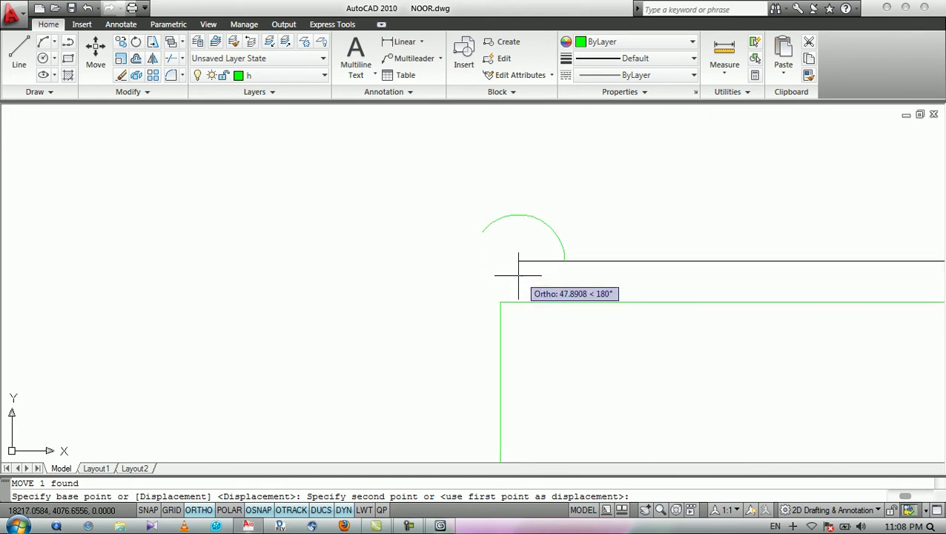
click(492, 278)
Move the circle by its centre down to the midpoint of the short vertical edge below the step.
scroll(515, 247, down, 5)
middle_drag(523, 241, 536, 164)
click(555, 162)
click(521, 163)
text(m)
key(Return)
scroll(542, 162, up, 3)
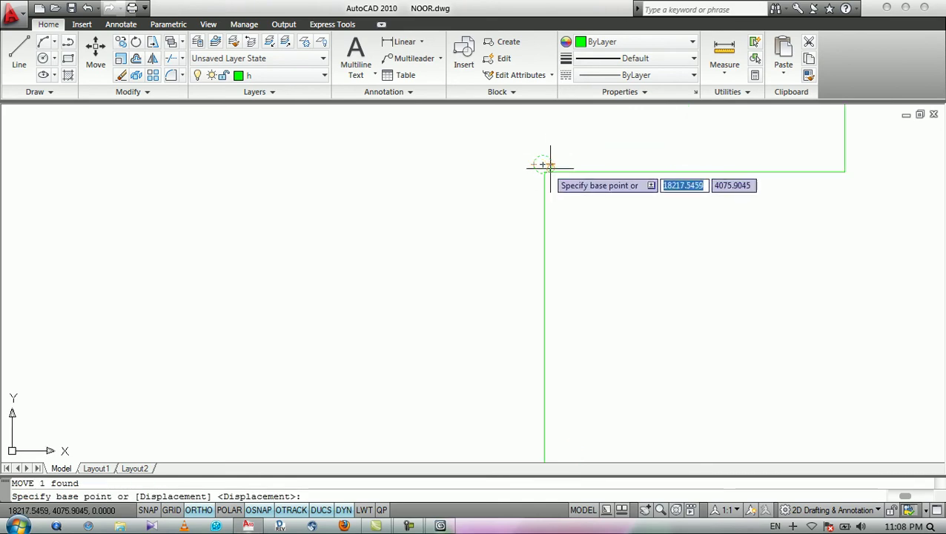
click(542, 162)
mouse_move(524, 257)
middle_down()
mouse_move(520, 168)
mouse_move(543, 226)
mouse_move(540, 264)
middle_up()
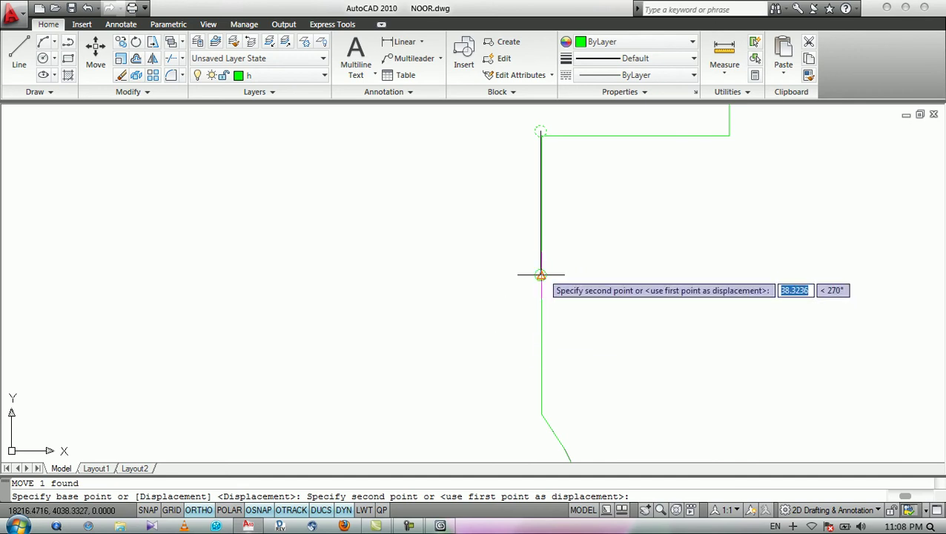
click(540, 275)
Move the circle by its right quadrant onto the short vertical edge so that it lies inside the outline.
scroll(542, 273, up, 5)
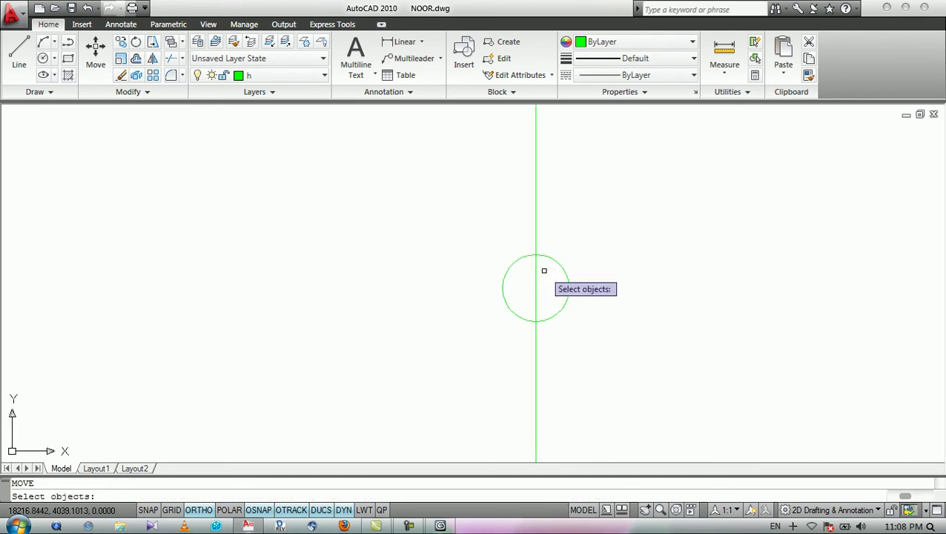
click(595, 267)
click(559, 284)
key(m)
key(Return)
scroll(578, 266, up, 2)
click(570, 293)
click(523, 293)
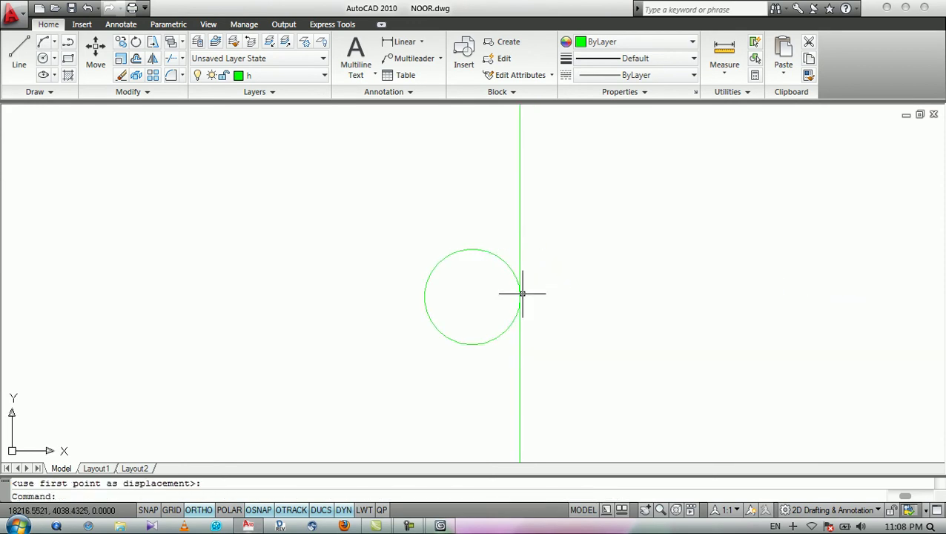
Examine the circle's placement on the short vertical edge and the neighbouring circles along the outline's right edge.
scroll(562, 223, down, 6)
middle_drag(548, 245, 511, 284)
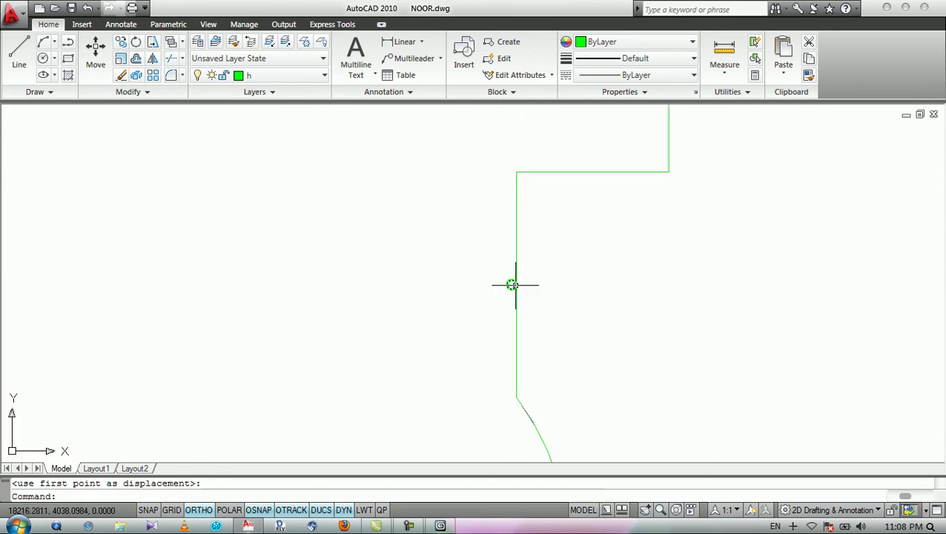
scroll(507, 197, up, 3)
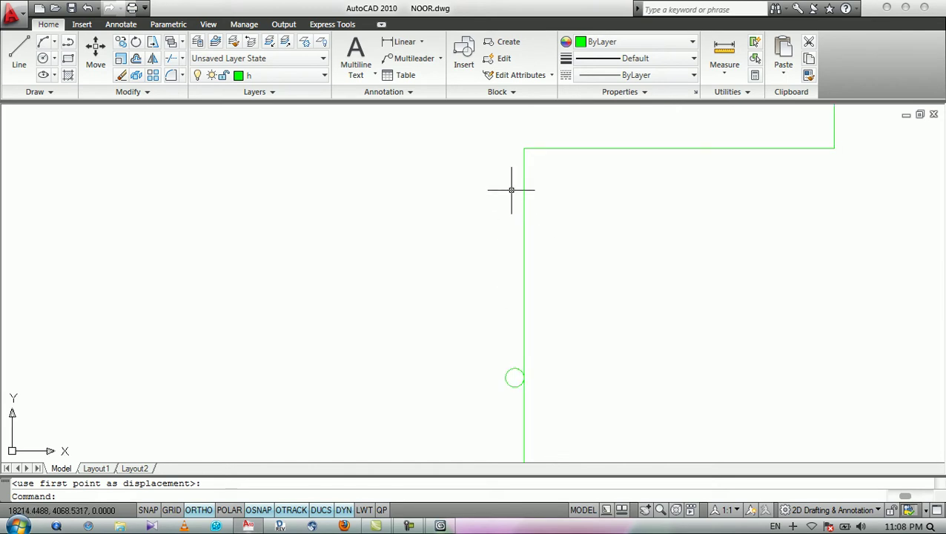
scroll(510, 189, down, 3)
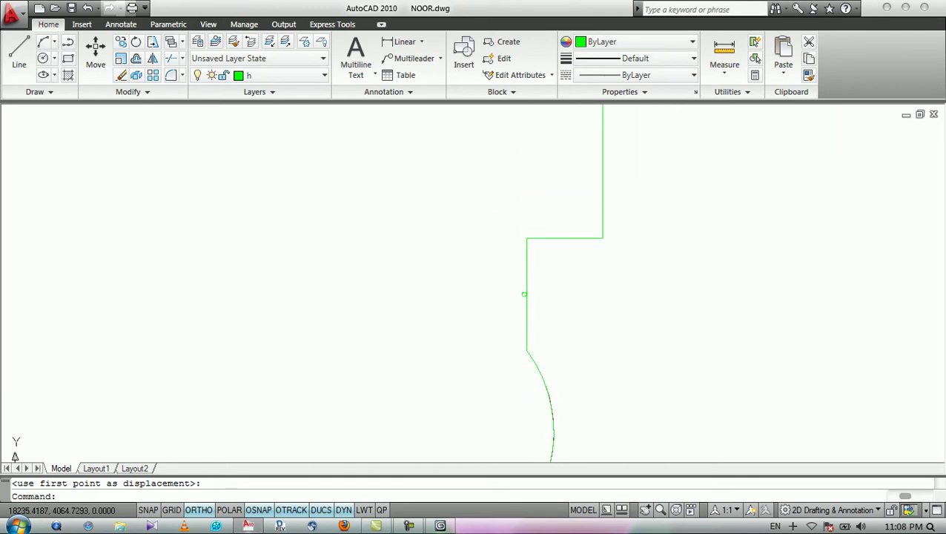
scroll(612, 309, up, 2)
scroll(617, 270, down, 5)
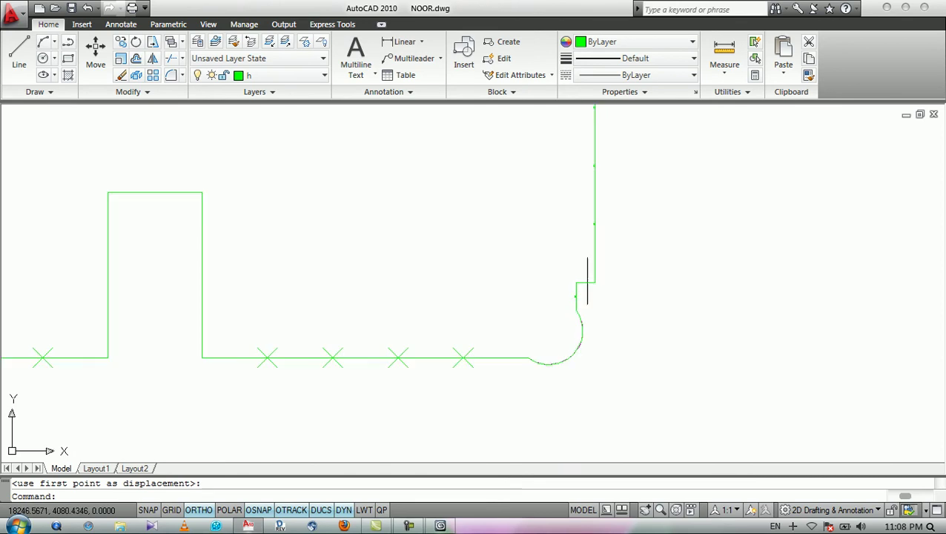
scroll(597, 226, up, 3)
scroll(593, 227, up, 2)
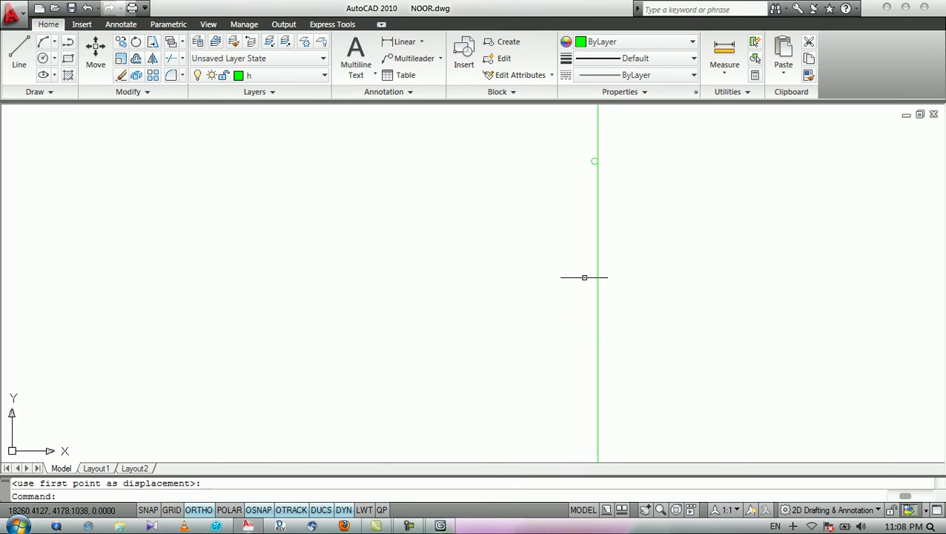
Undo the copy and moves that placed the circle on the short vertical edge below the step.
scroll(599, 379, up, 3)
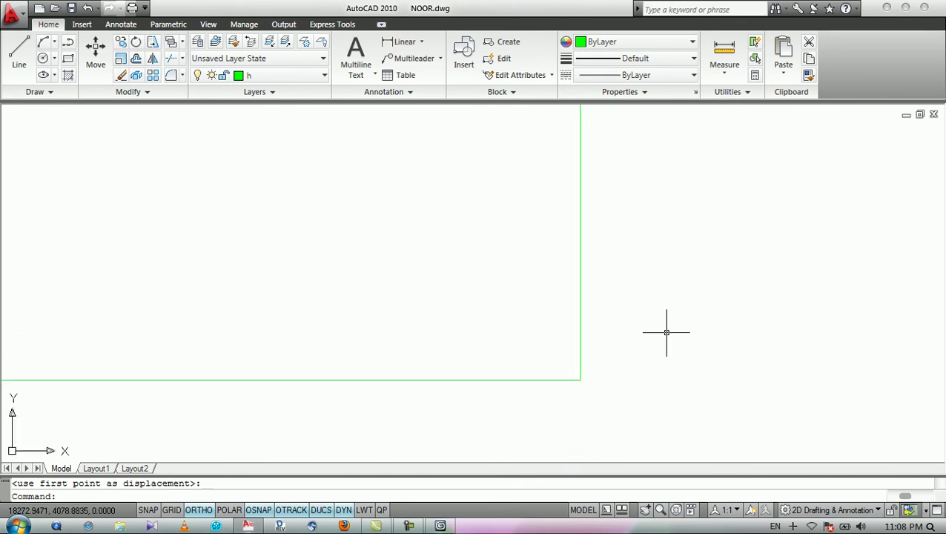
scroll(667, 332, down, 5)
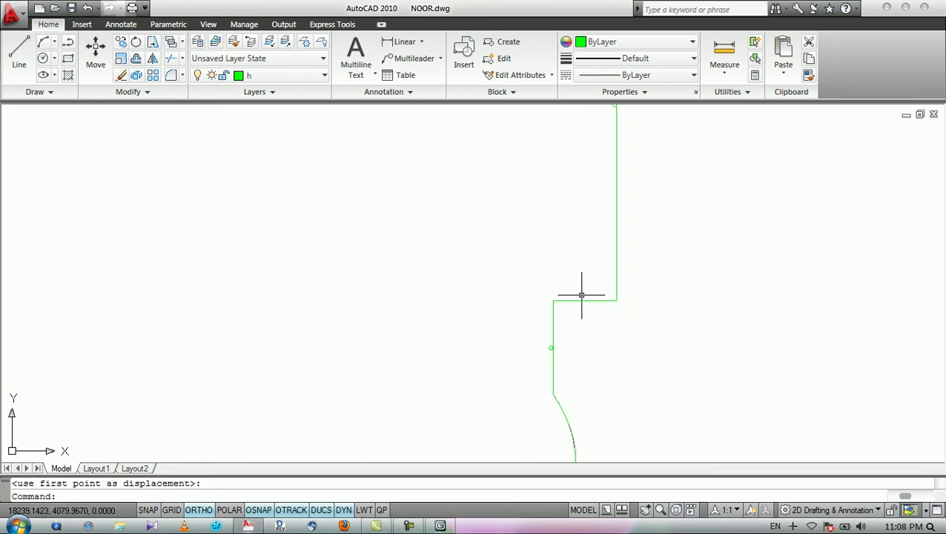
key(ctrl+z)
key(ctrl+z)
key(ctrl+z)
key(ctrl+z)
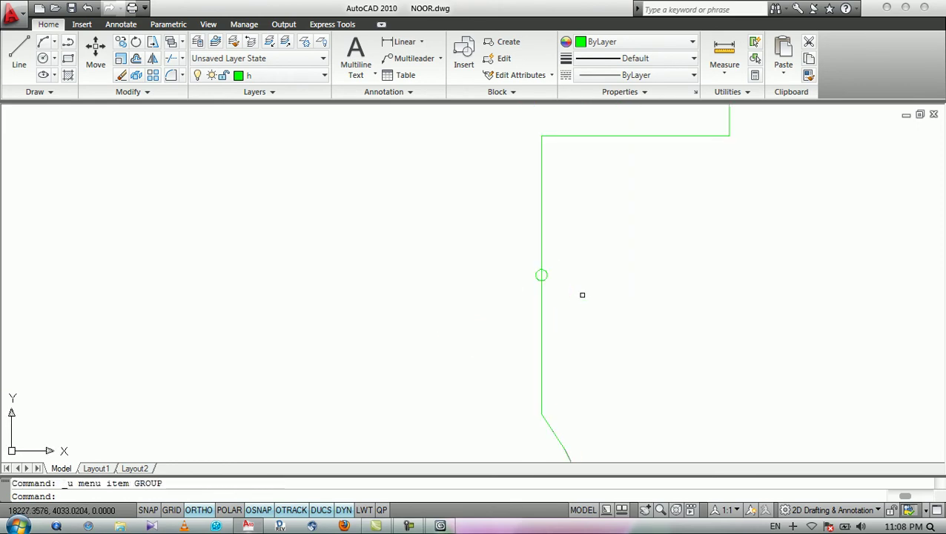
key(ctrl+z)
key(ctrl+z)
Move the circle at the step's outer corner by its bottom quadrant up onto the horizontal edge.
scroll(607, 297, down, 2)
scroll(650, 305, up, 2)
click(608, 276)
click(535, 288)
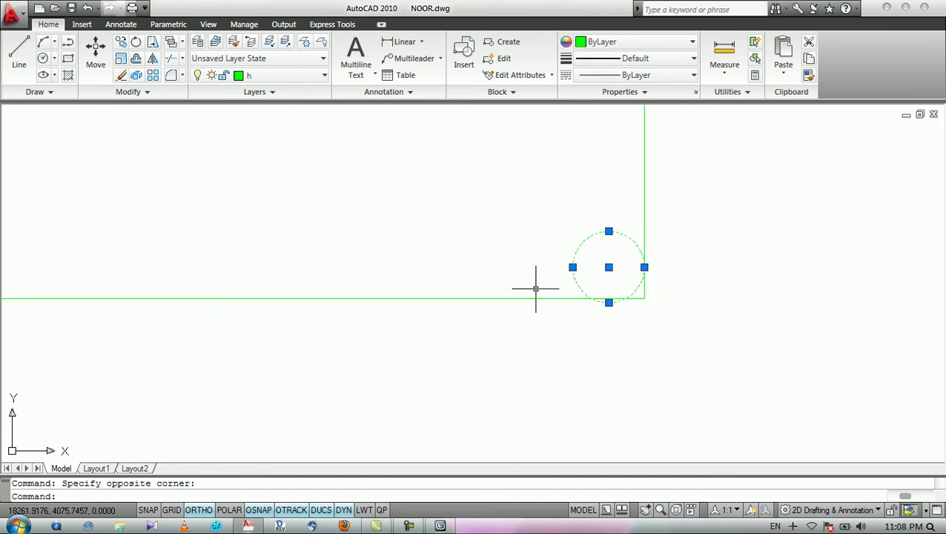
text(m)
key(Return)
scroll(583, 290, up, 2)
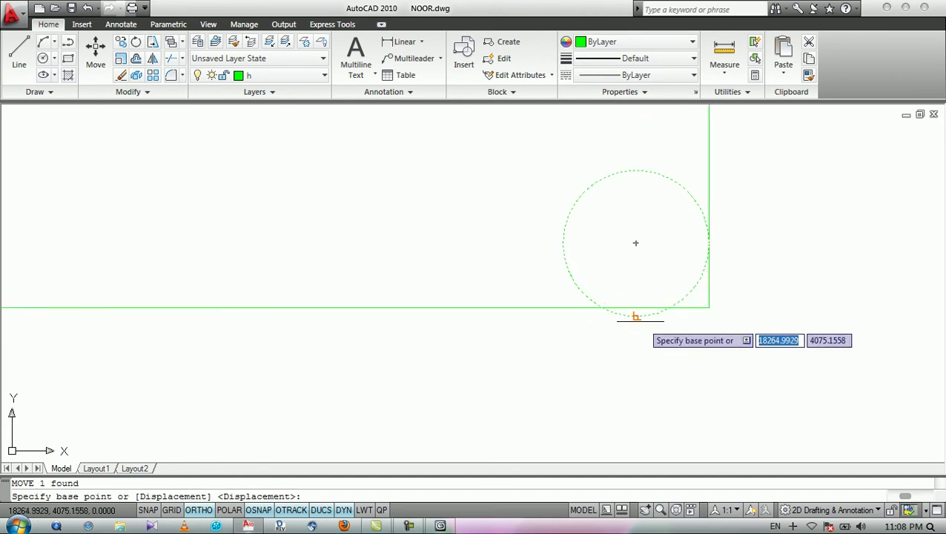
click(635, 316)
click(635, 307)
Copy the circle by its centre horizontally along the step's edge to its inner corner.
click(650, 254)
click(511, 273)
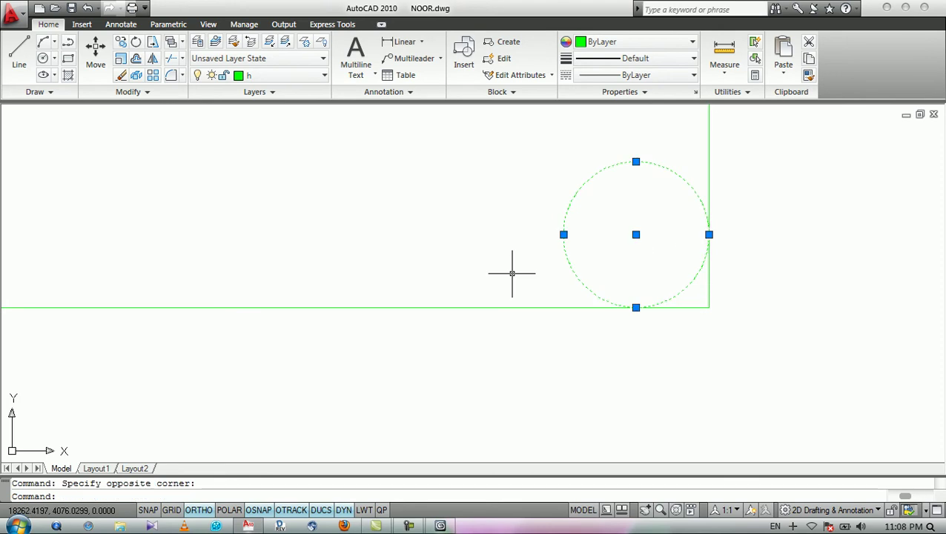
text(co)
key(Return)
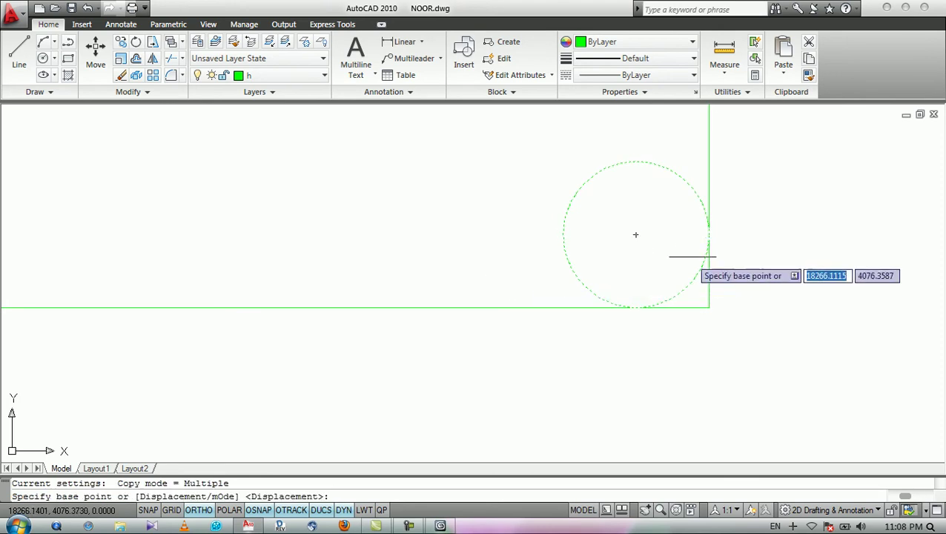
click(635, 234)
scroll(643, 235, down, 6)
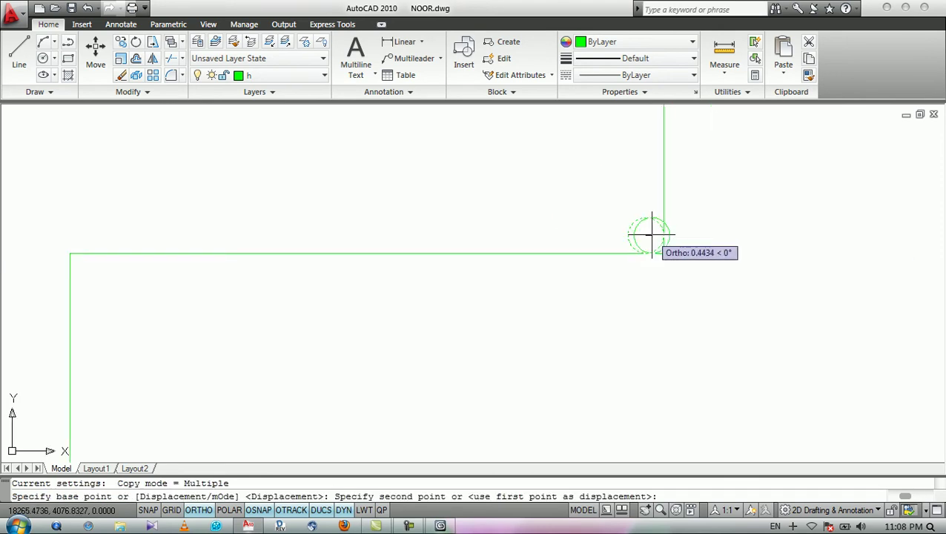
scroll(467, 229, up, 4)
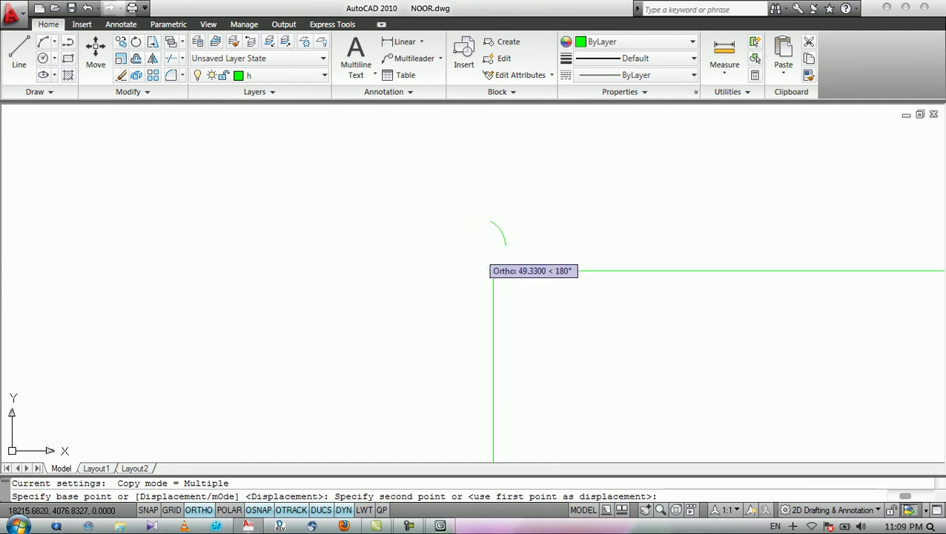
click(481, 245)
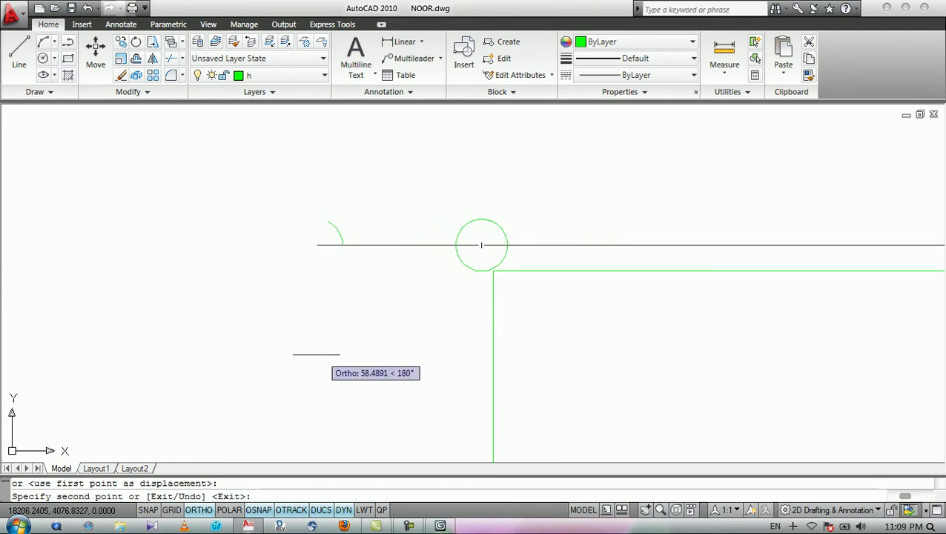
With Ortho off, place further copies at the midpoint and lower end of the short vertical edge.
key(F8)
scroll(497, 202, down, 2)
scroll(497, 202, down, 3)
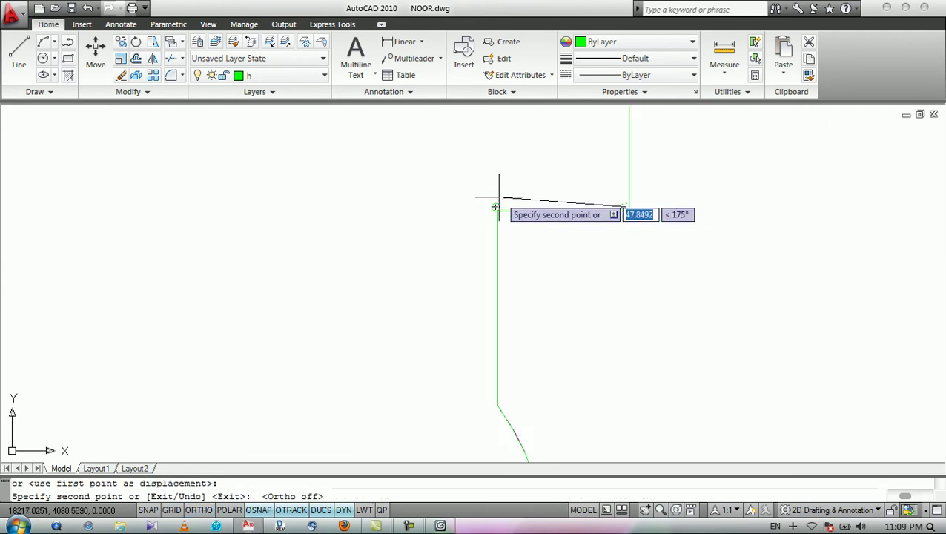
click(498, 308)
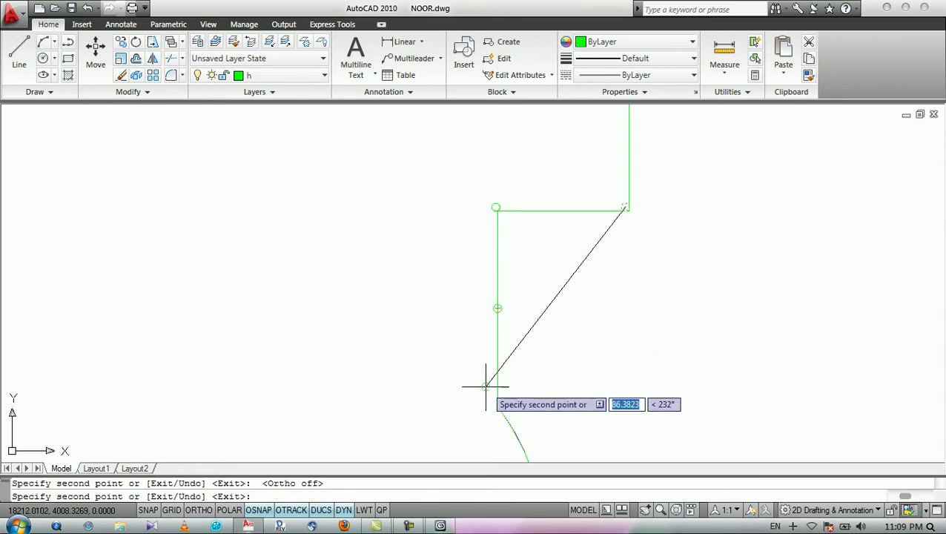
click(496, 406)
key(Return)
Move the circle at the short vertical edge's midpoint by its right quadrant onto the edge, inside the outline.
scroll(498, 306, up, 4)
click(512, 294)
click(482, 335)
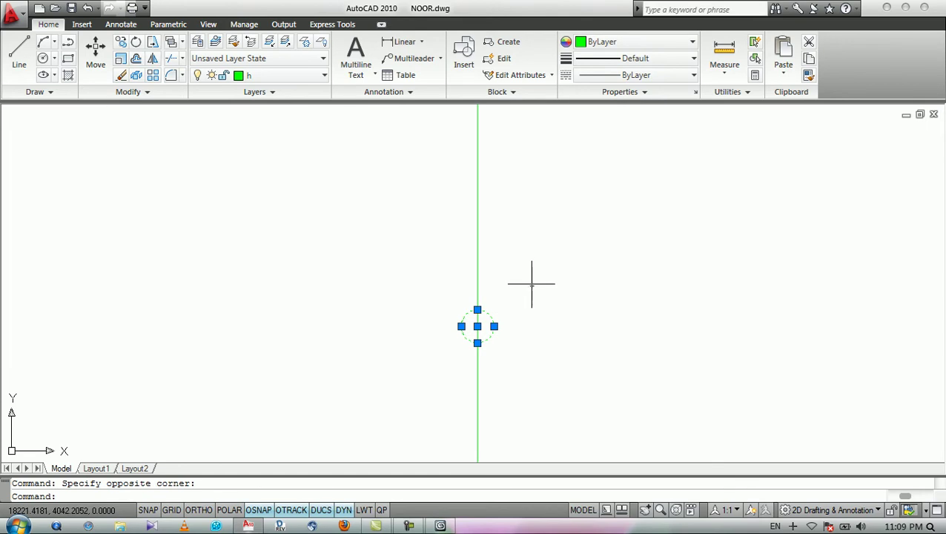
text(m)
key(Return)
scroll(531, 283, up, 3)
click(457, 370)
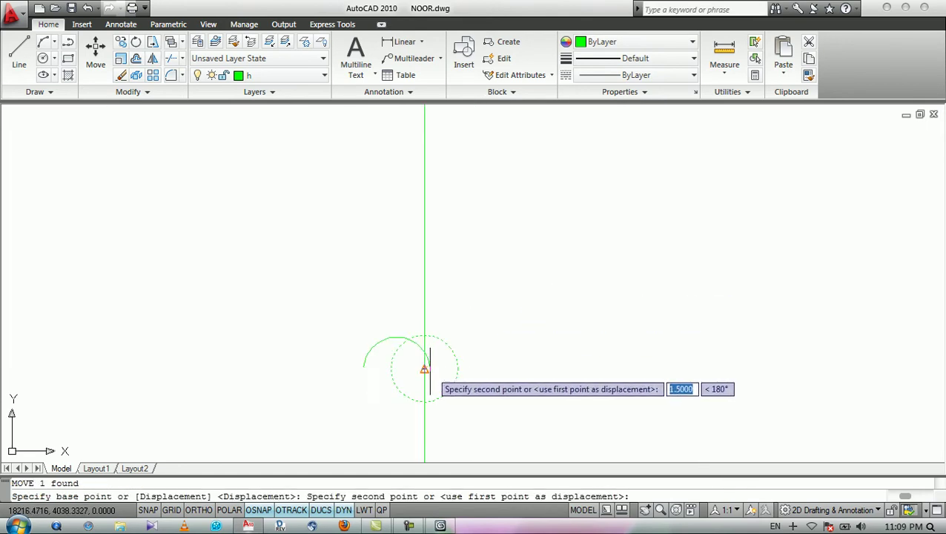
click(428, 370)
scroll(511, 297, down, 3)
Move the circle at the edge's lower end by its right quadrant onto the vertical line, inside the outline.
scroll(464, 337, up, 5)
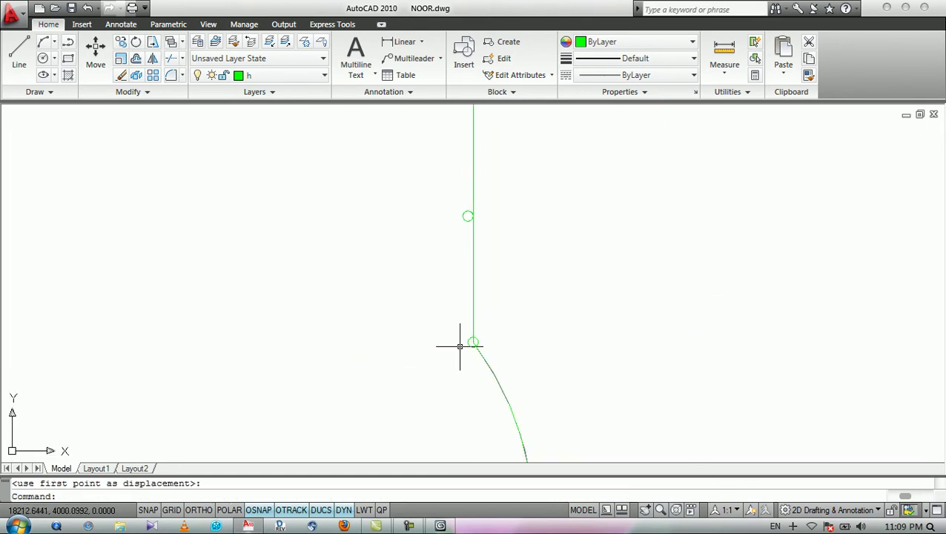
click(502, 328)
click(487, 341)
text(m)
key(Return)
scroll(479, 356, up, 4)
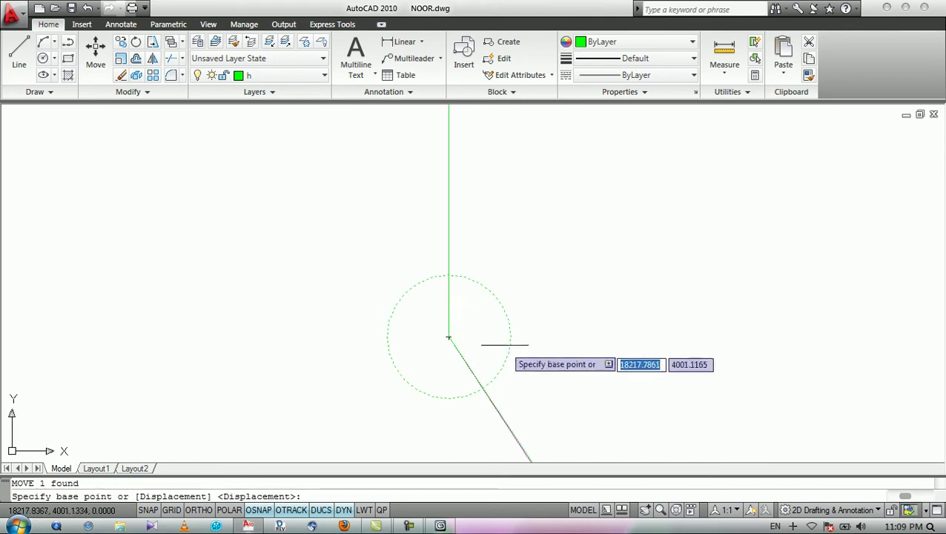
click(509, 342)
click(447, 331)
Copy the circle at the arc's upper end to the middle of the arc and to the arc's lower end.
scroll(519, 224, up, 2)
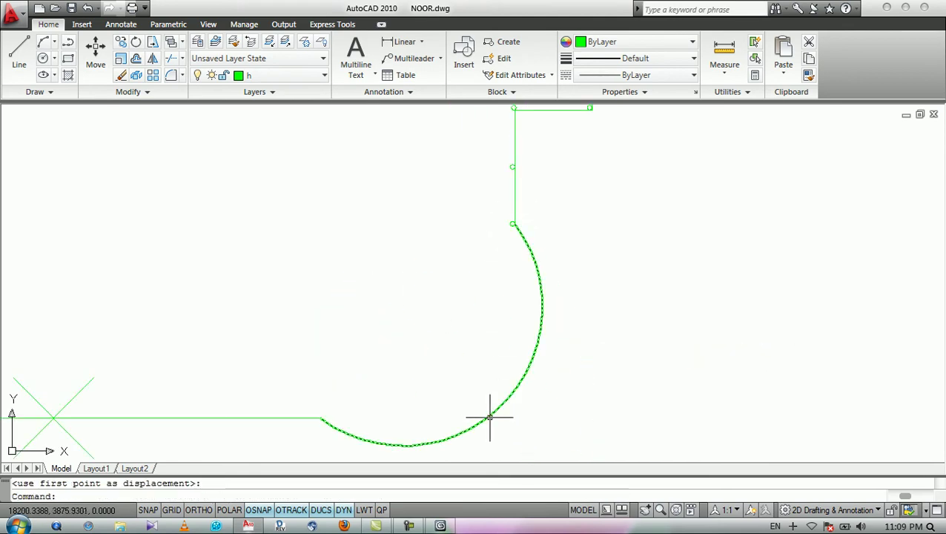
scroll(532, 276, up, 3)
click(493, 169)
click(446, 207)
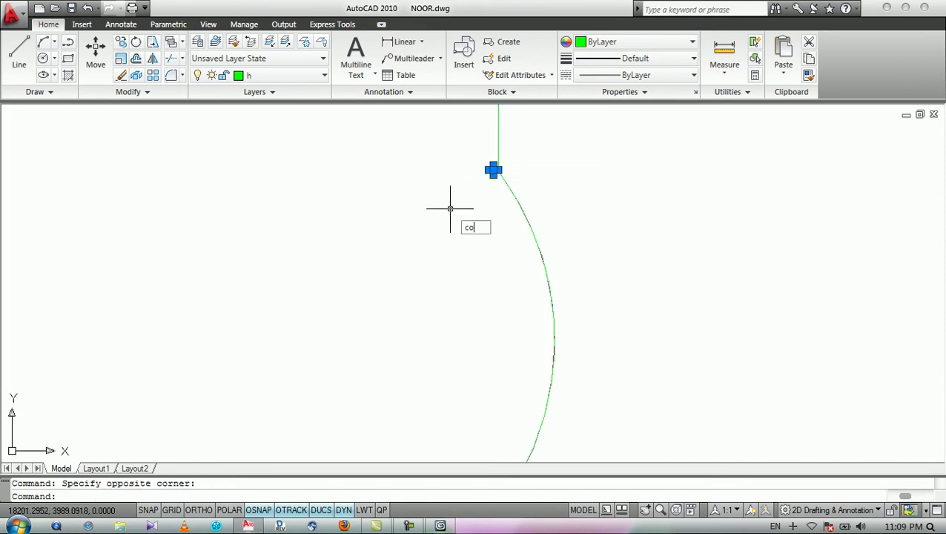
text(co)
key(Return)
scroll(491, 175, up, 2)
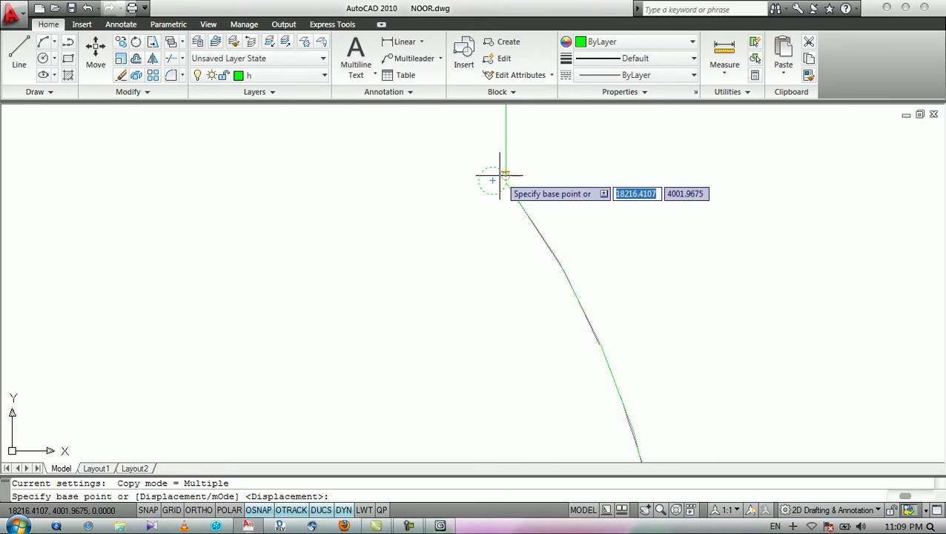
click(496, 180)
scroll(494, 153, down, 3)
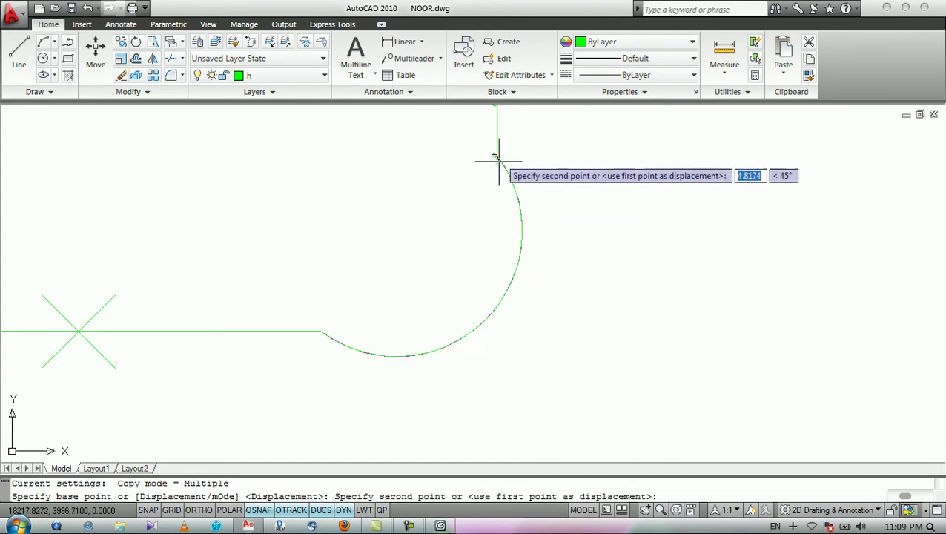
click(484, 319)
scroll(471, 321, up, 2)
scroll(452, 300, down, 2)
scroll(421, 304, up, 2)
scroll(421, 304, up, 3)
click(451, 308)
key(Return)
Move the circle at the arc's lower end by its bottom quadrant onto the end of the horizontal bottom edge.
scroll(451, 309, up, 3)
click(454, 261)
click(433, 277)
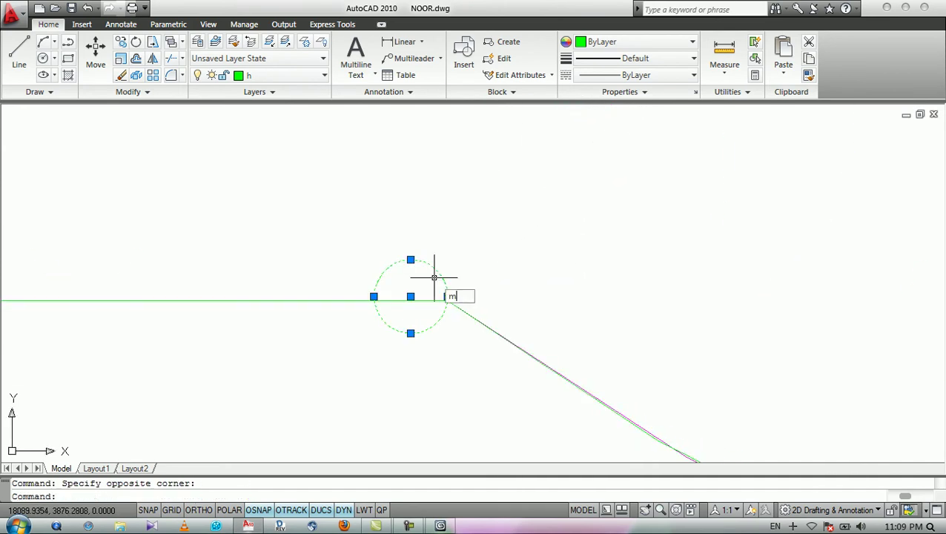
key(Return)
scroll(435, 277, up, 3)
click(382, 382)
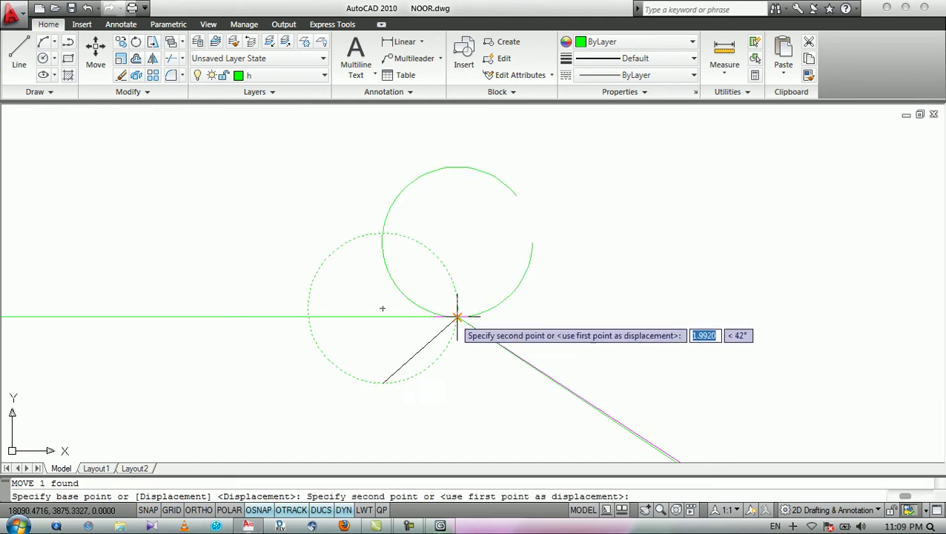
click(456, 317)
scroll(500, 261, down, 6)
Copy that circle by its bottom quadrant onto the two division points nearest the arc on the bottom edge.
middle_drag(506, 269, 537, 271)
scroll(590, 274, down, 2)
middle_drag(344, 275, 417, 275)
scroll(629, 269, up, 4)
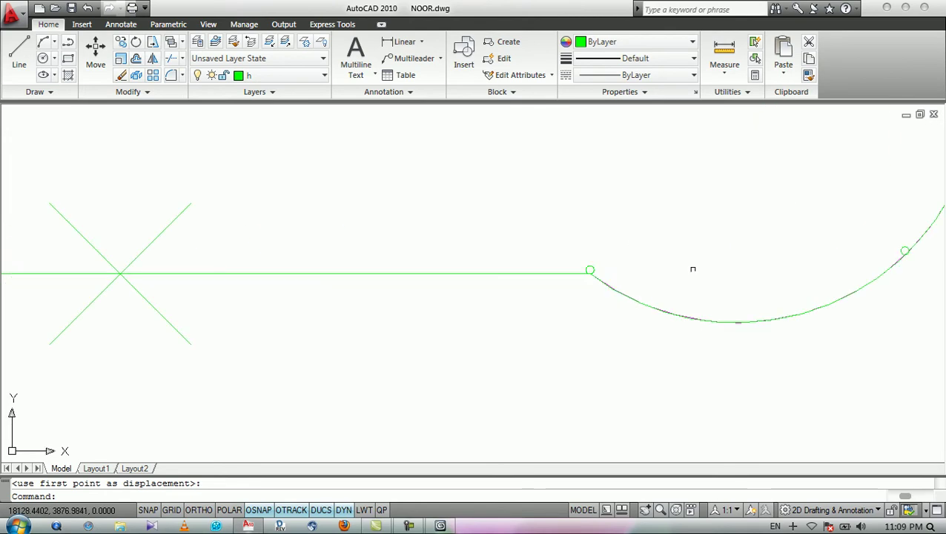
click(614, 257)
click(569, 269)
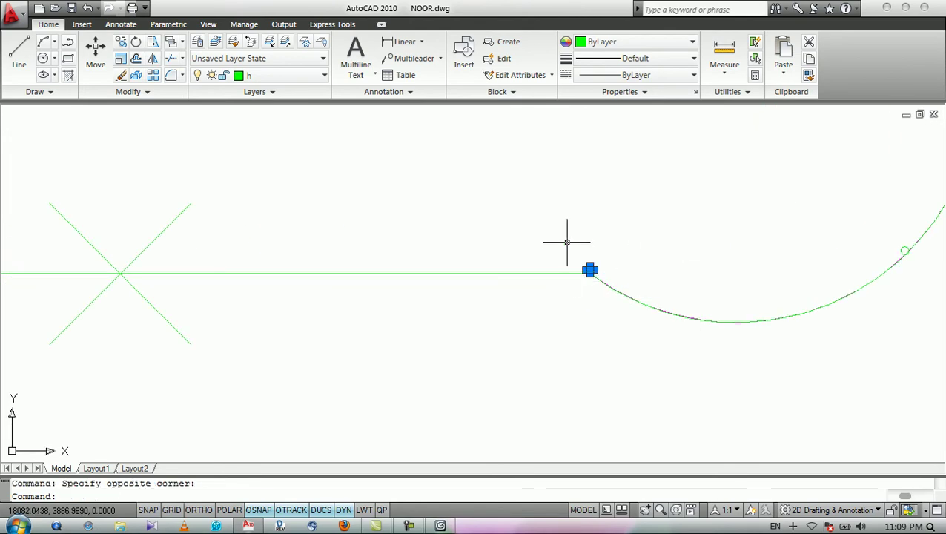
key(Return)
scroll(582, 265, up, 3)
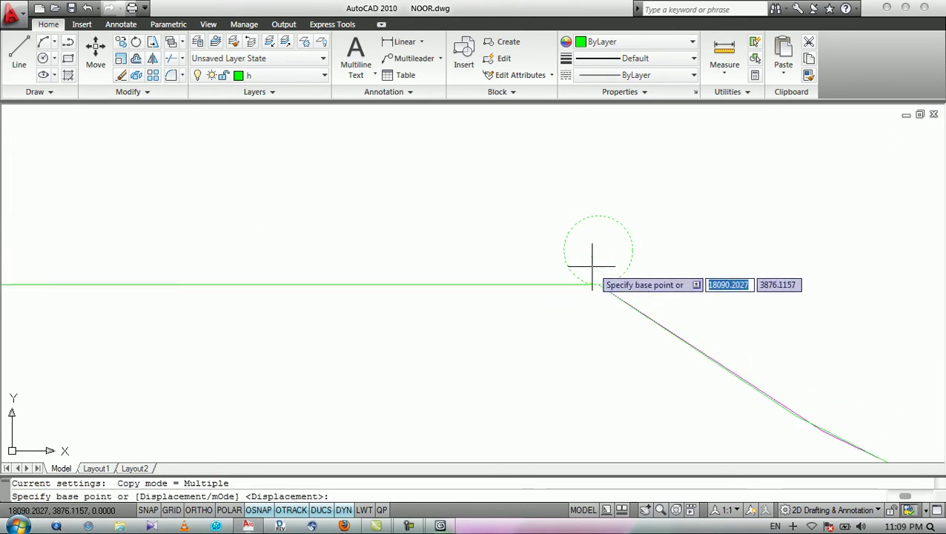
click(598, 282)
scroll(614, 275, down, 5)
scroll(449, 272, down, 6)
scroll(220, 269, up, 6)
click(335, 279)
scroll(585, 267, down, 3)
scroll(237, 270, up, 2)
scroll(297, 285, up, 2)
click(335, 297)
Place further copies on the remaining two division points and at the bottom edge's left corner.
scroll(572, 260, down, 3)
scroll(572, 260, down, 3)
scroll(384, 247, up, 2)
scroll(355, 269, up, 1)
click(354, 273)
scroll(594, 239, down, 3)
scroll(369, 235, up, 3)
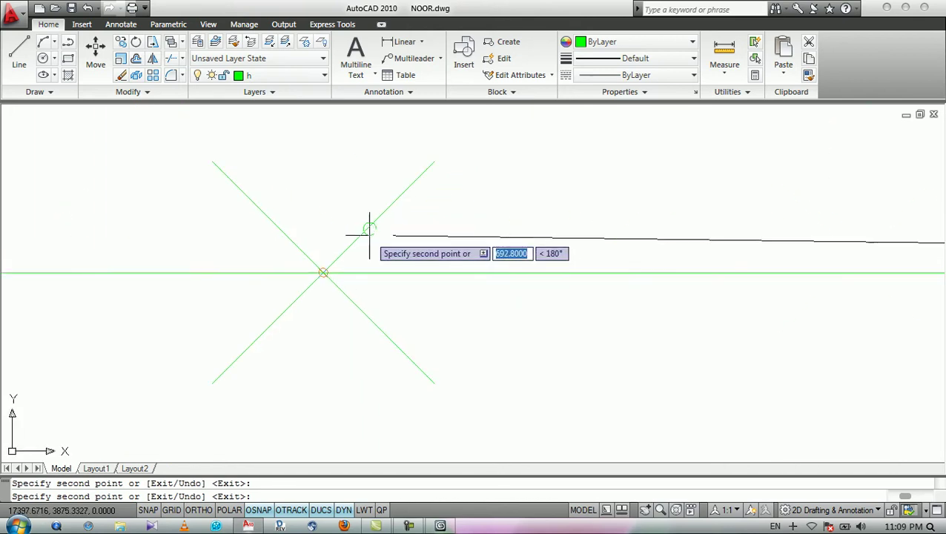
click(323, 273)
scroll(540, 221, down, 4)
scroll(313, 229, up, 3)
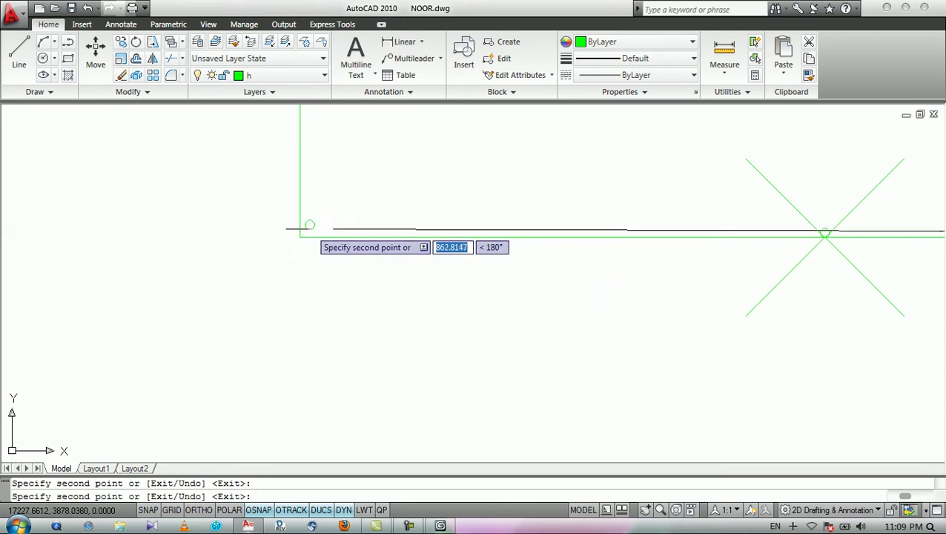
click(301, 237)
key(Return)
Erase the four division point markers along the bottom edge.
scroll(301, 230, up, 3)
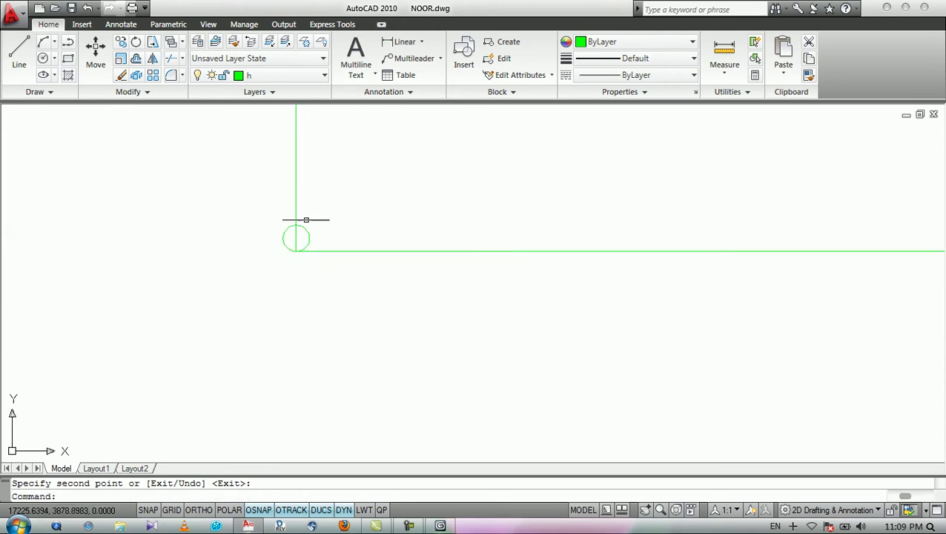
scroll(175, 262, down, 5)
scroll(193, 256, down, 3)
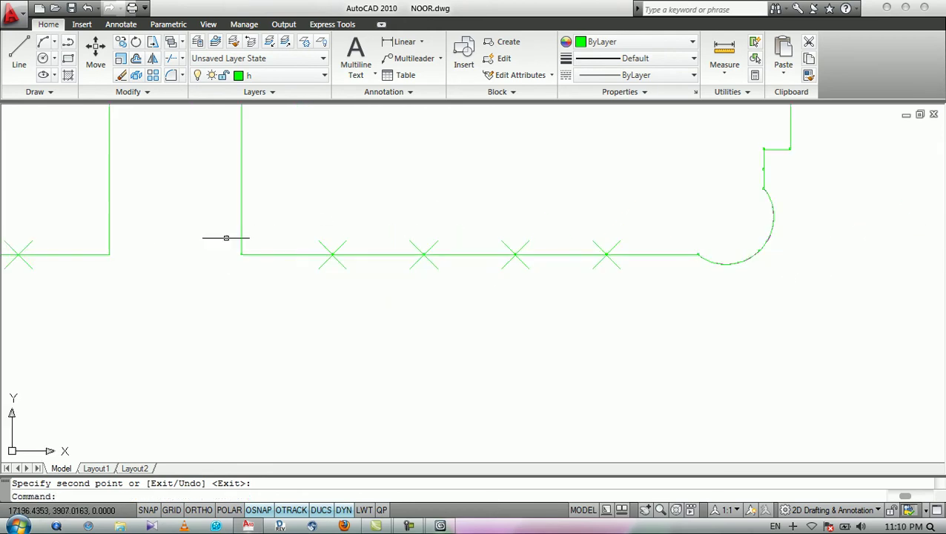
click(652, 203)
click(279, 246)
text(e)
key(Return)
Select the six circles along the bottom edge, leaving the edge lines out of the selection.
middle_drag(519, 200, 452, 248)
scroll(277, 279, up, 2)
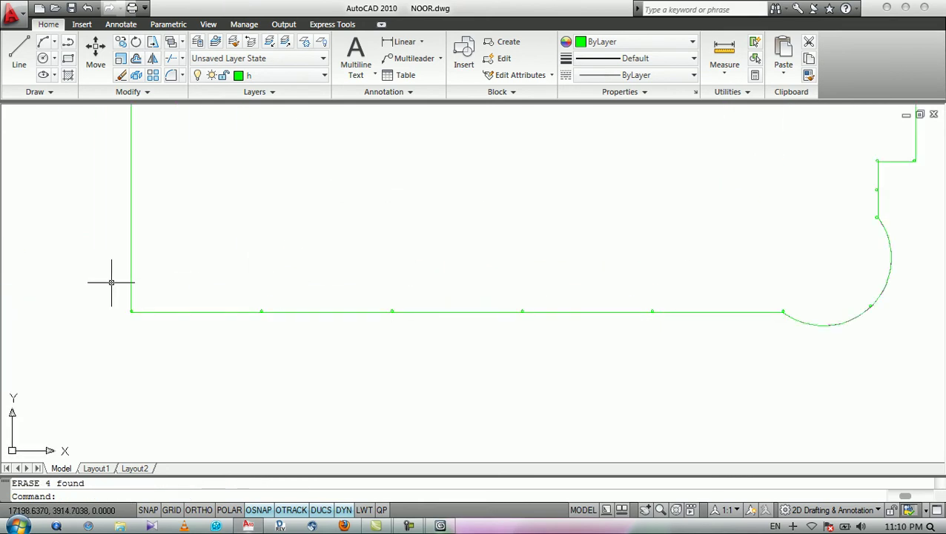
click(111, 283)
click(798, 322)
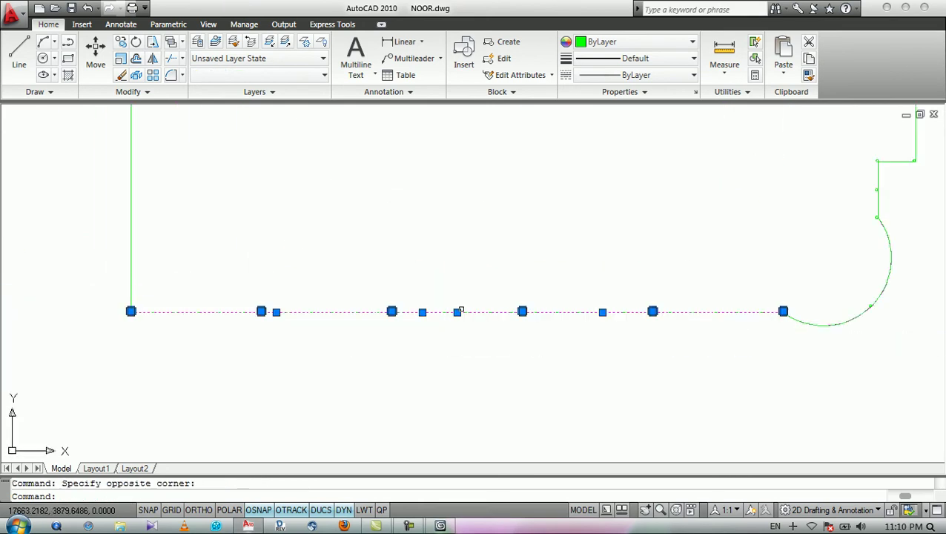
shift+click(361, 284)
shift+click(346, 327)
shift+click(556, 303)
shift+click(555, 330)
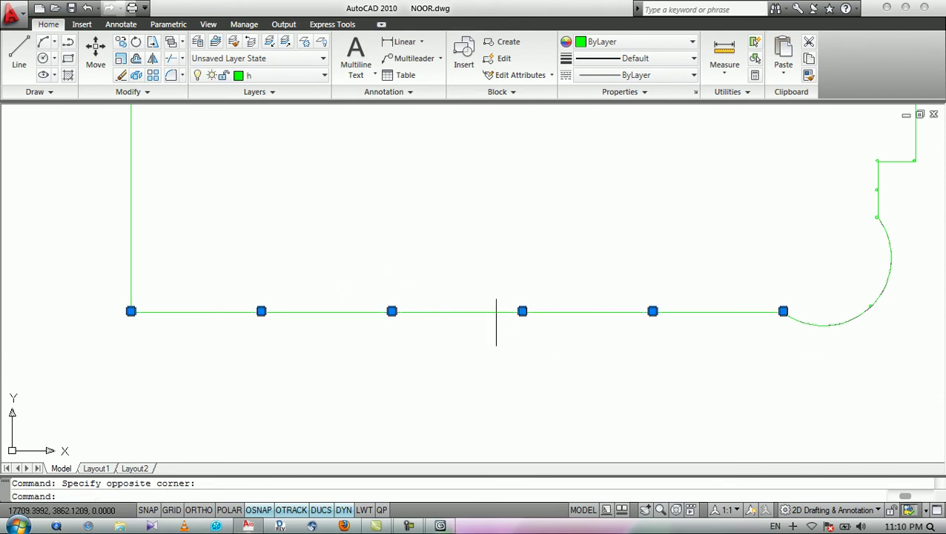
Add the circles at the arc's middle and upper end to the selection.
scroll(315, 280, down, 1)
middle_drag(645, 313, 412, 334)
scroll(422, 327, up, 3)
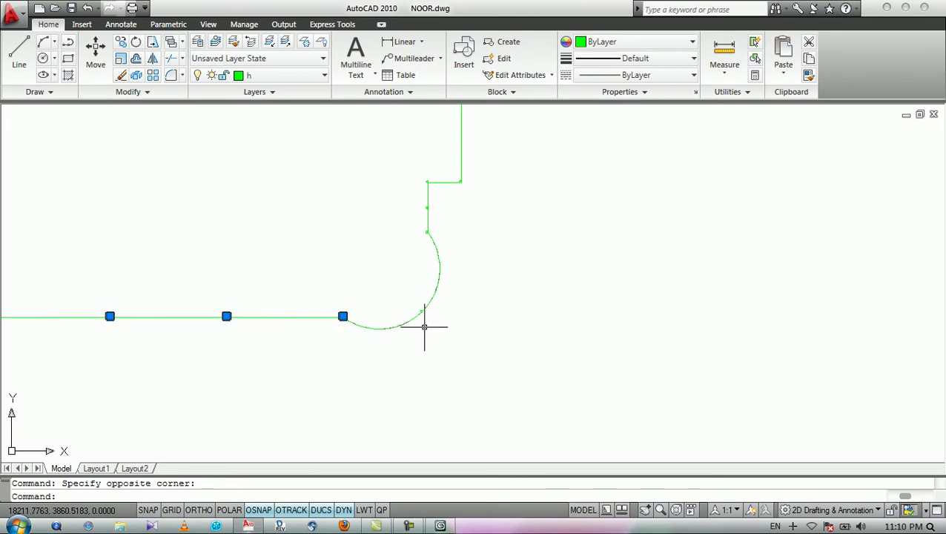
click(401, 289)
click(440, 310)
middle_drag(447, 315, 449, 338)
click(418, 145)
click(447, 173)
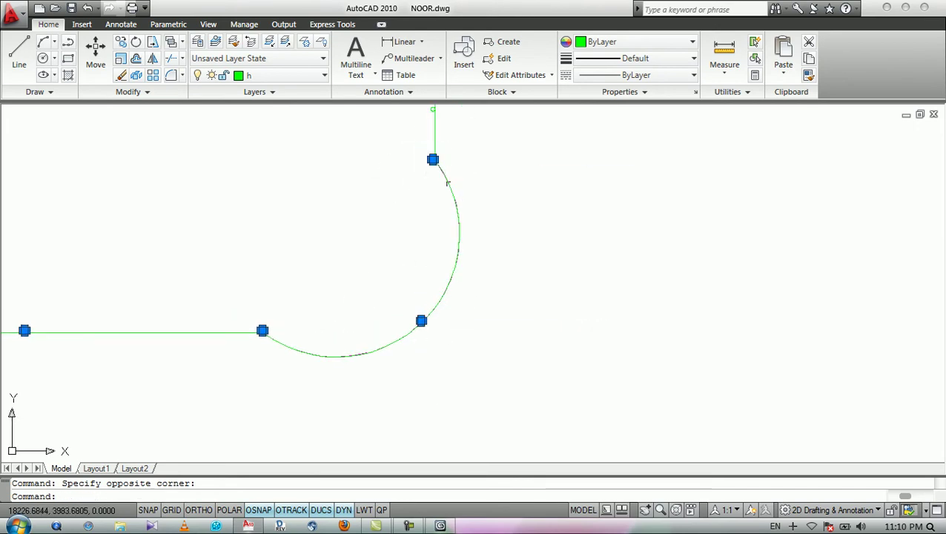
Add the circles at the short vertical edge's midpoint and the step's inner corner to the selection.
scroll(430, 283, down, 4)
scroll(471, 178, up, 3)
scroll(391, 222, up, 3)
click(403, 244)
click(426, 261)
click(391, 160)
click(416, 175)
scroll(418, 137, down, 2)
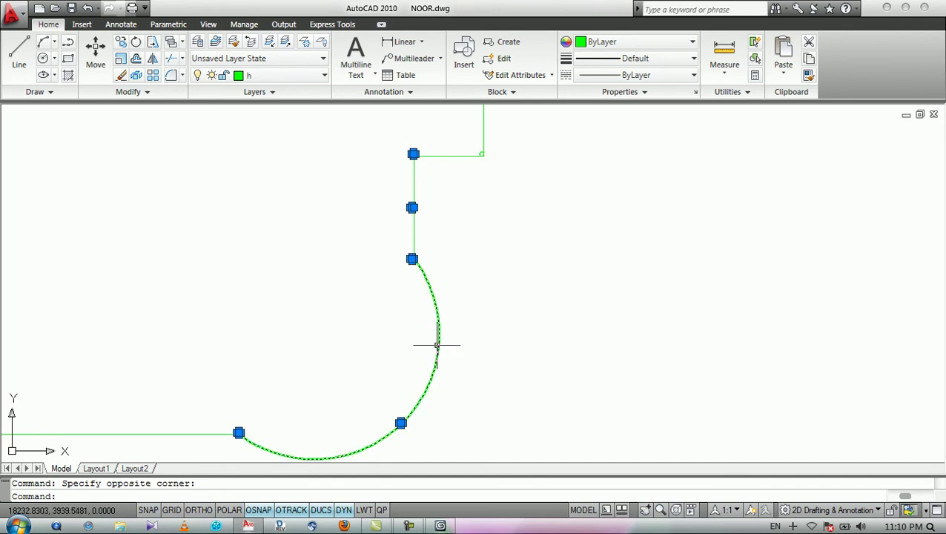
Add the circle at the step's outer corner, below the long vertical edge, to the selection.
scroll(408, 310, down, 4)
scroll(404, 319, up, 5)
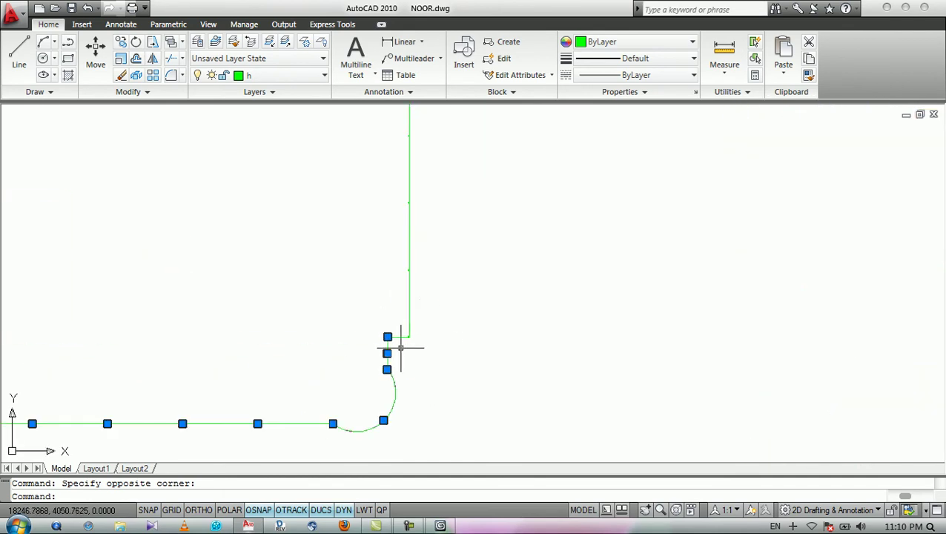
click(412, 317)
click(434, 345)
scroll(514, 251, down, 5)
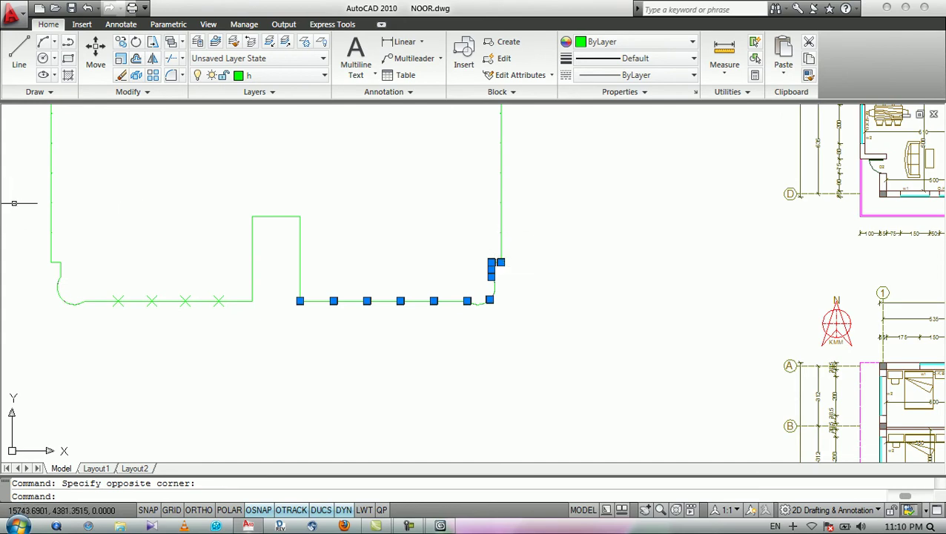
Mirror the selected circles about a vertical line through the midpoint of the notch's top edge, keeping the originals.
scroll(500, 262, up, 6)
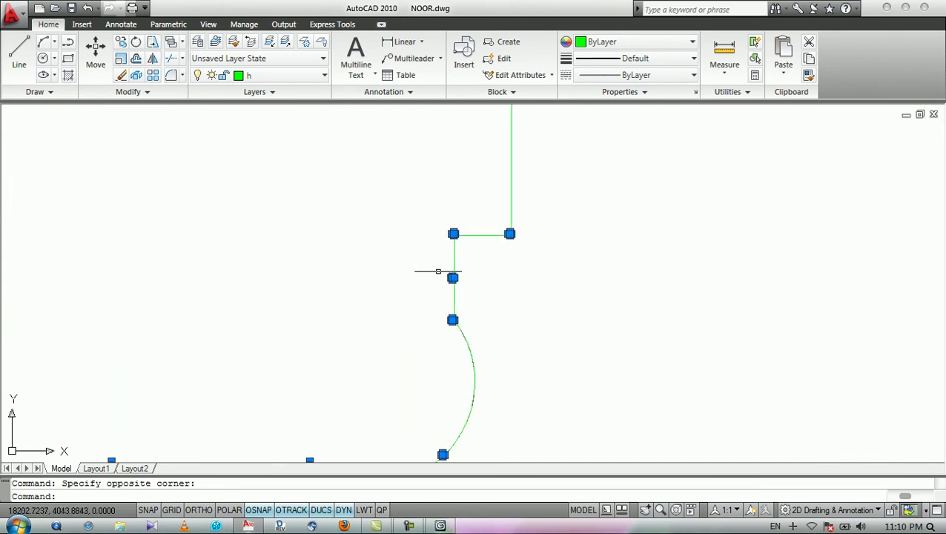
scroll(434, 276, up, 3)
text(mi)
key(Return)
scroll(519, 278, down, 5)
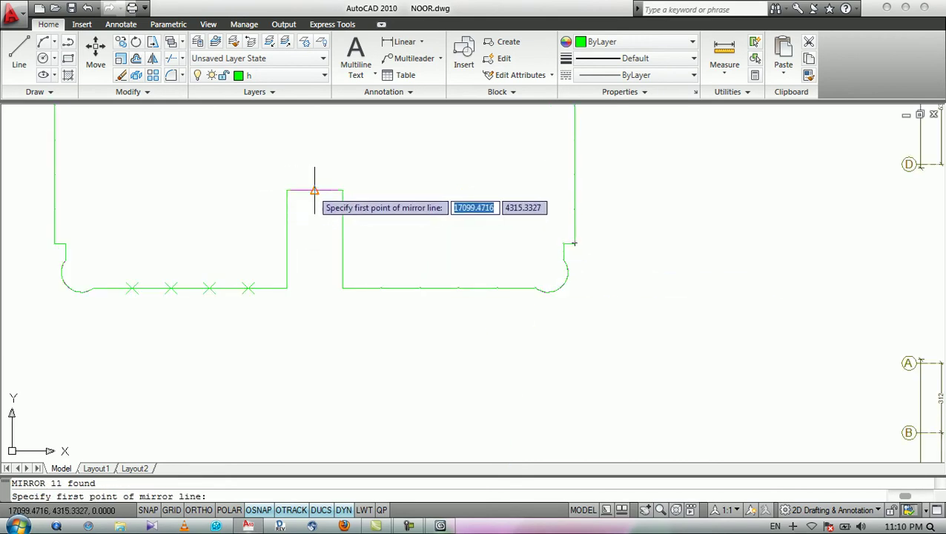
click(312, 189)
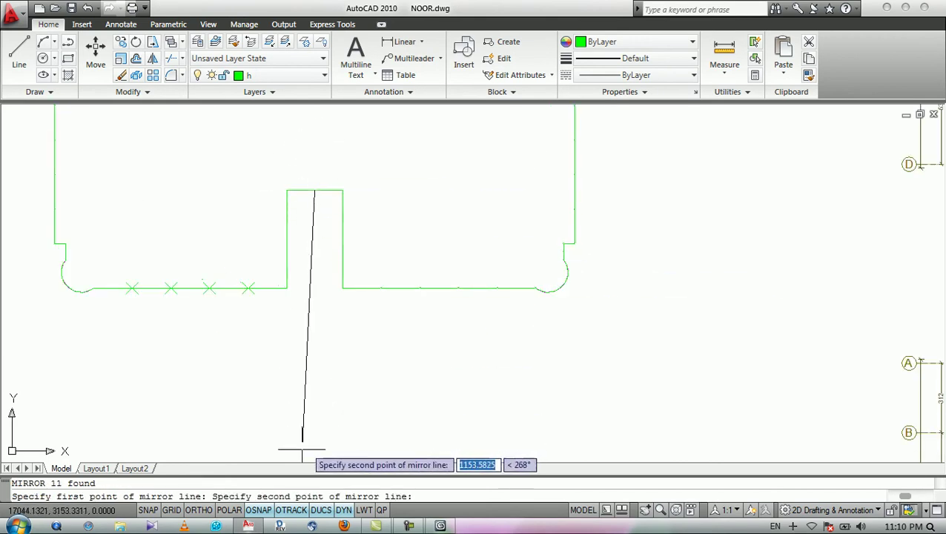
key(F8)
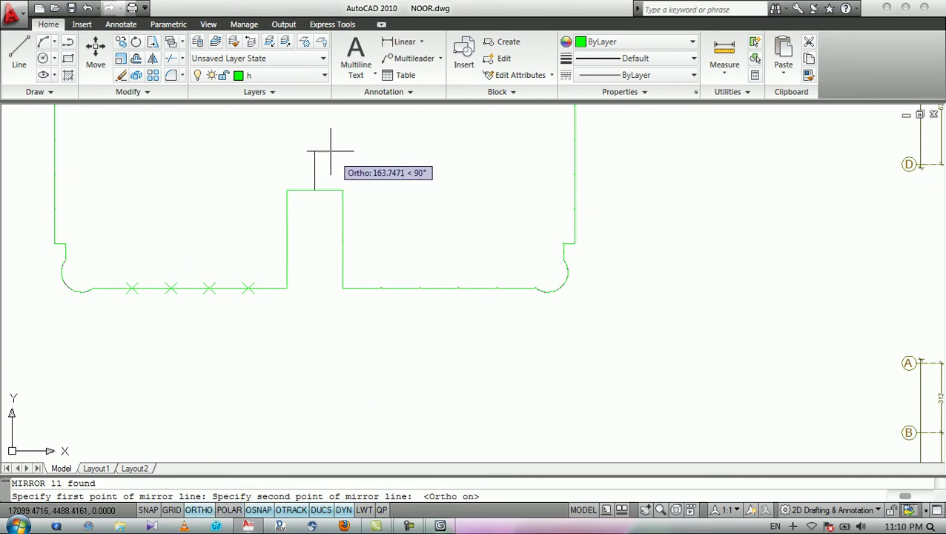
click(326, 149)
key(Return)
Erase the four division point markers along the bottom edge on the mirrored side of the notch.
scroll(104, 265, up, 3)
scroll(147, 281, up, 3)
click(695, 275)
click(162, 304)
text(e)
key(Return)
scroll(488, 311, up, 2)
scroll(401, 297, down, 4)
scroll(697, 286, up, 3)
scroll(591, 298, down, 4)
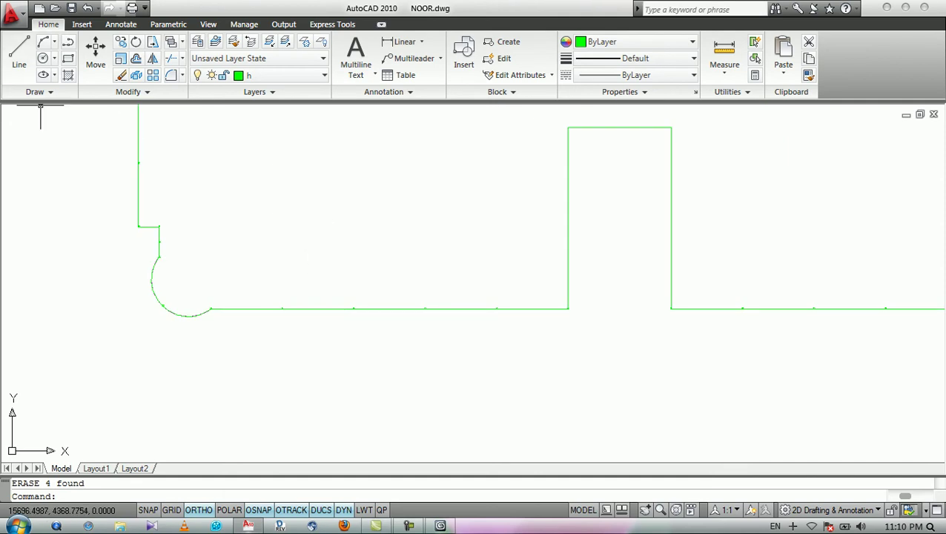
Save the drawing and switch to the project 14 scene in 3ds Max, maximizing its window.
click(71, 9)
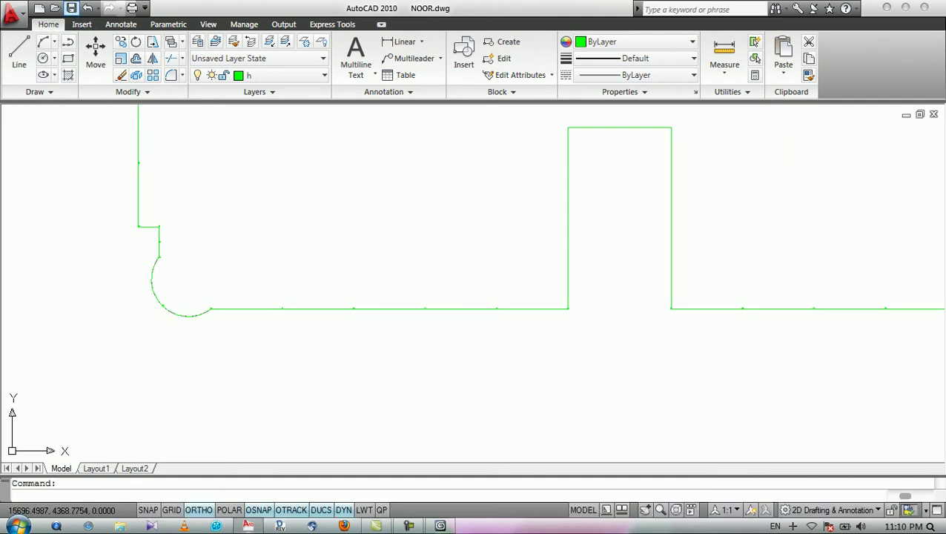
key(super+d)
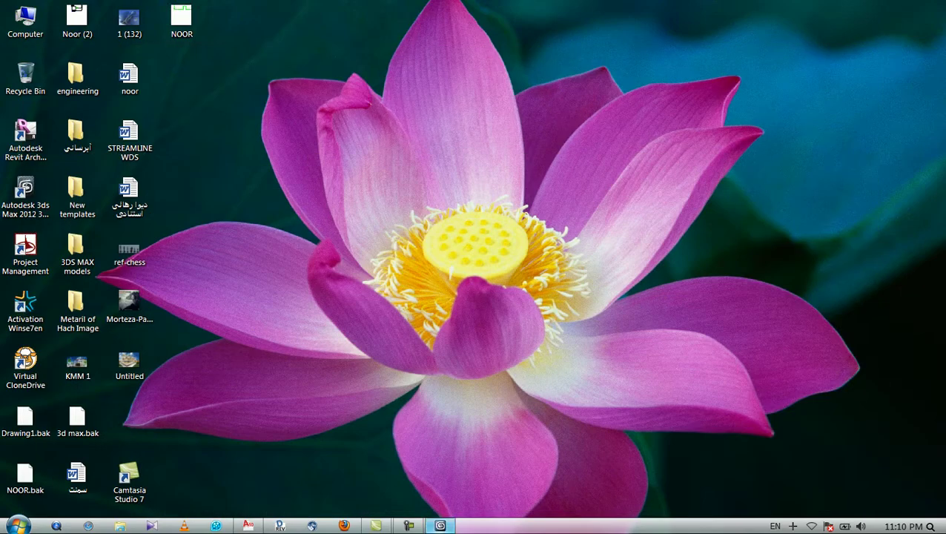
click(440, 525)
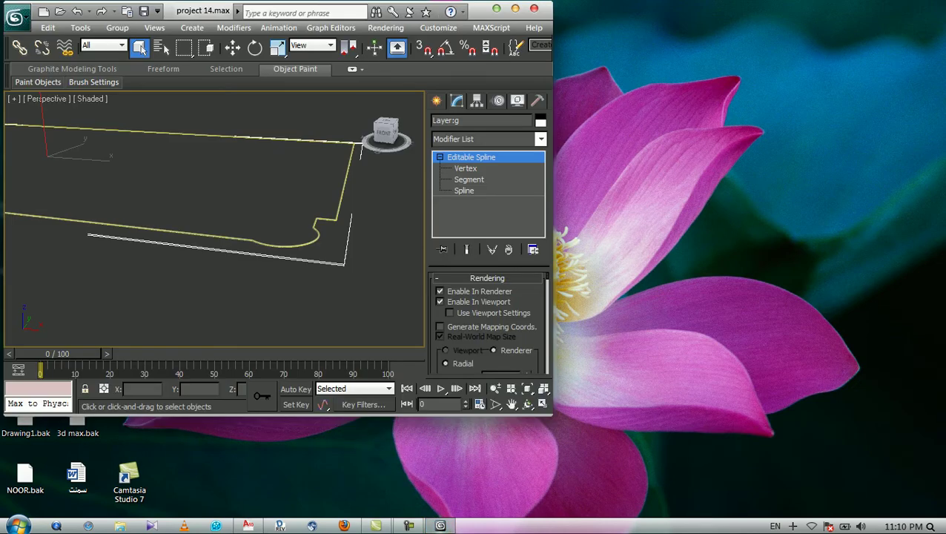
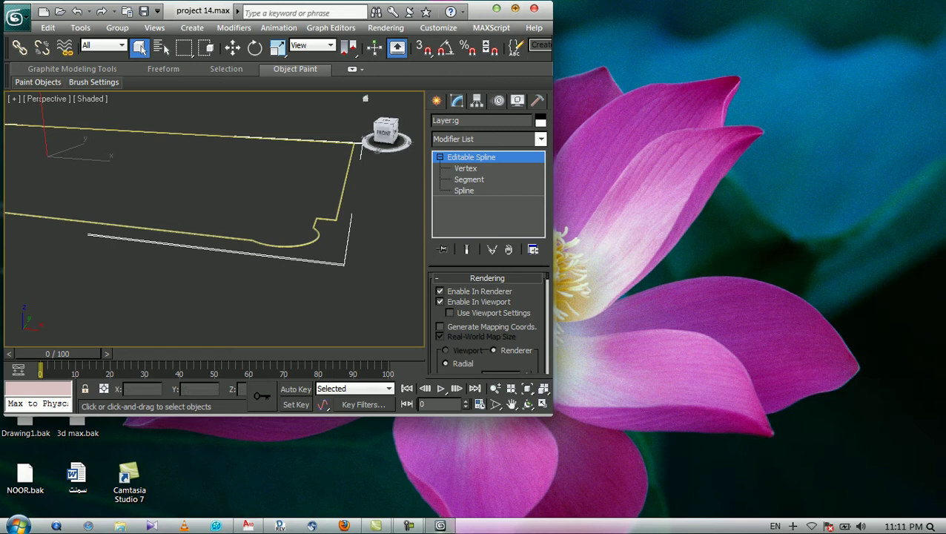
click(515, 8)
Import the NOOR AutoCAD drawing from the desktop with only layer h included.
click(12, 14)
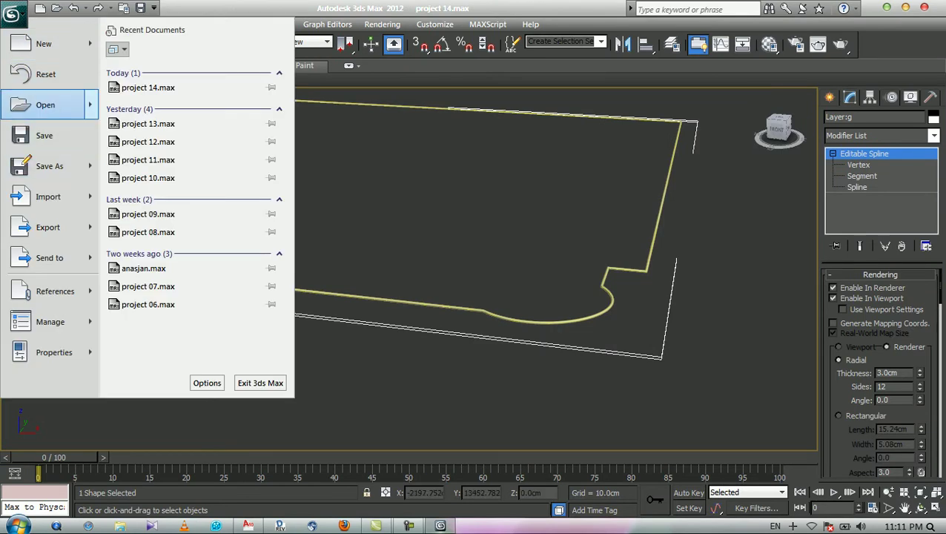
click(48, 197)
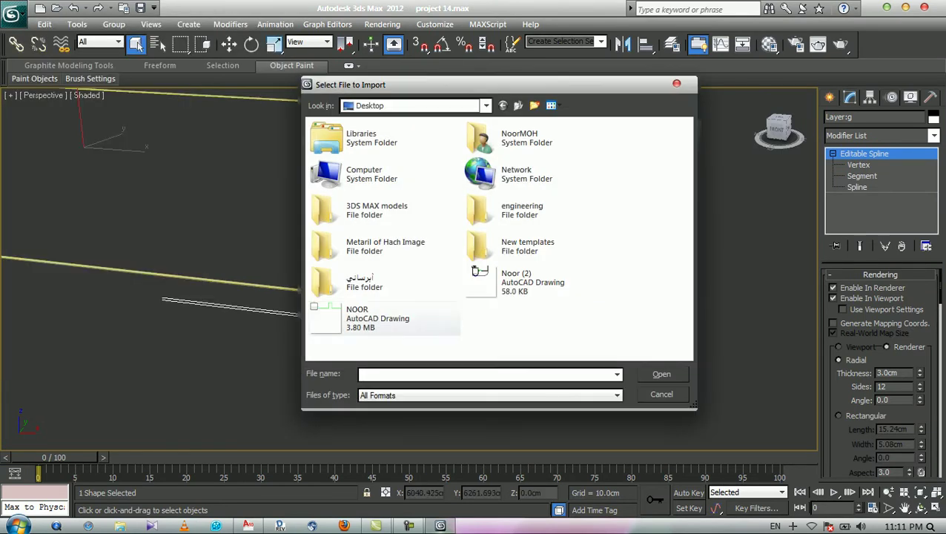
double_click(378, 318)
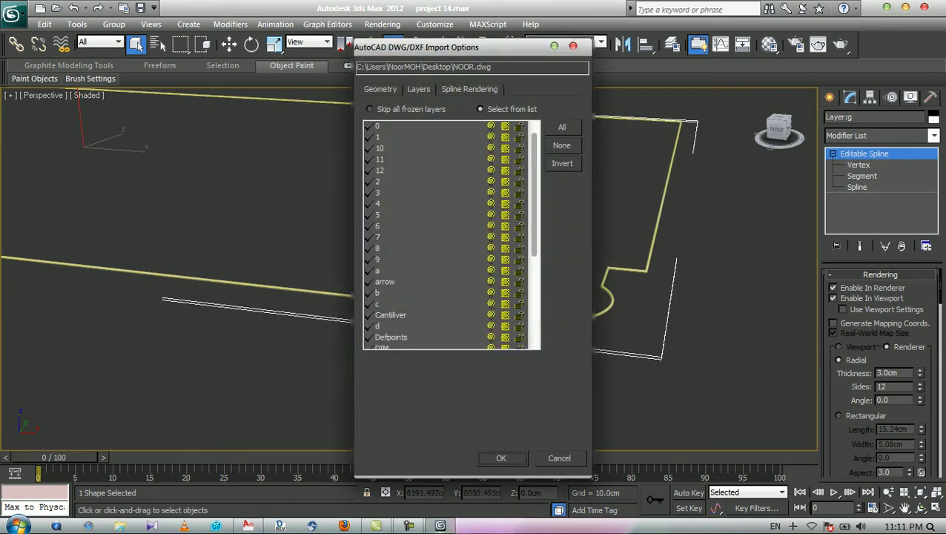
scroll(448, 234, down, 3)
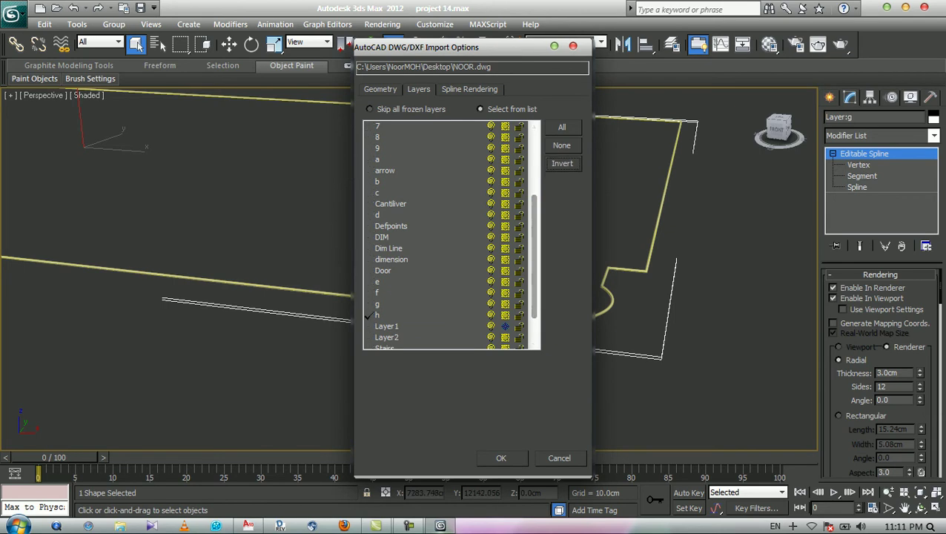
key(Escape)
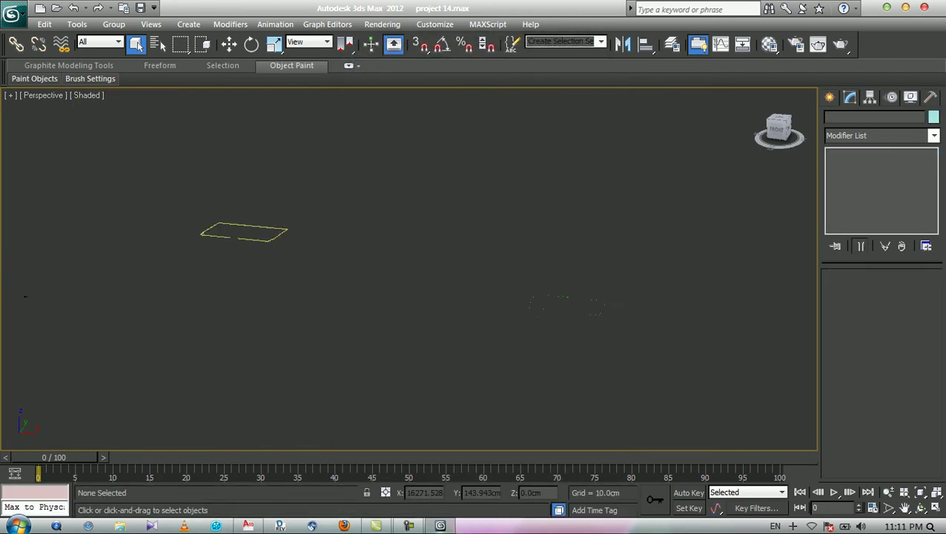
Extrude the imported layer h circles 30 cm to form the railing posts.
click(593, 300)
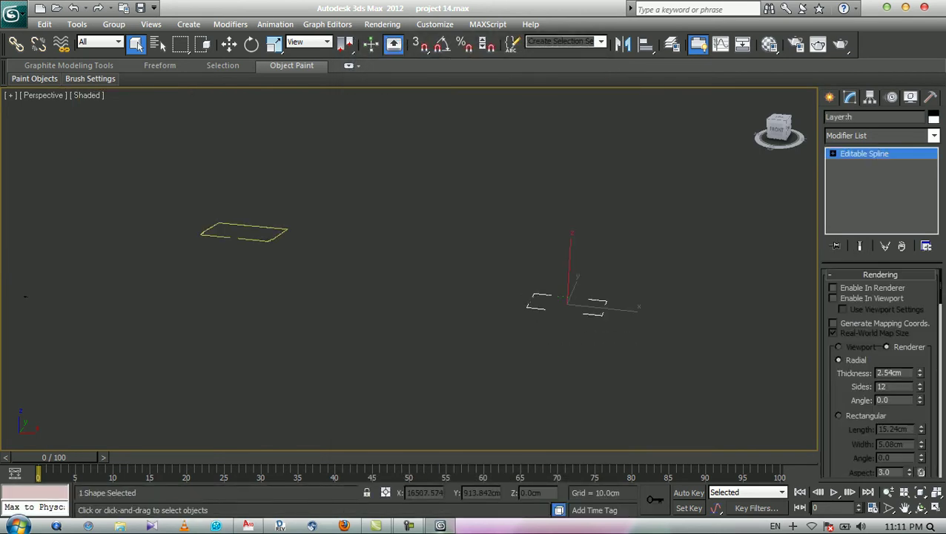
click(933, 135)
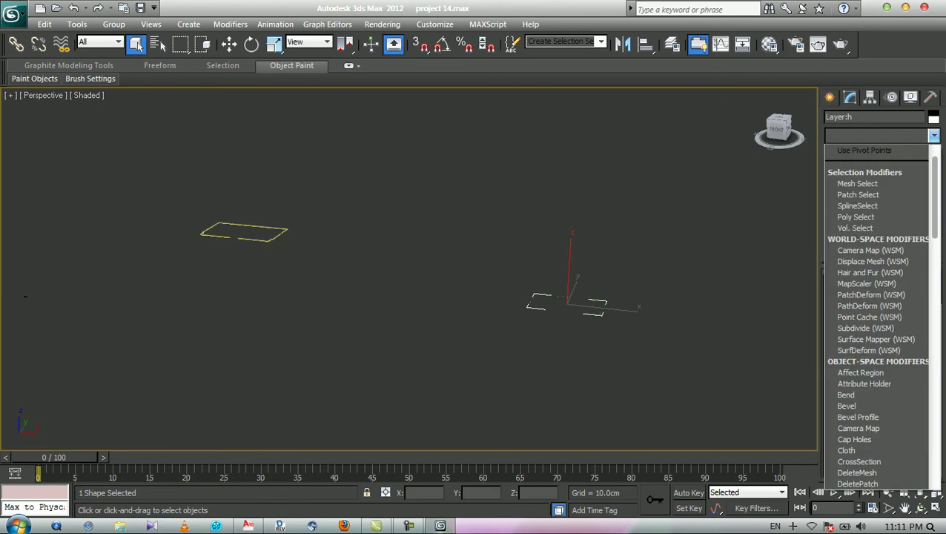
text(ex)
key(Return)
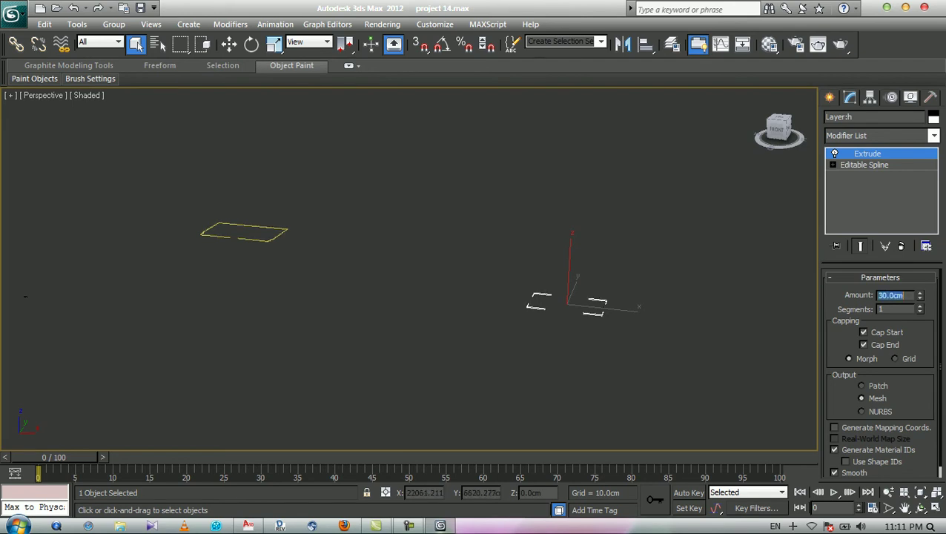
key(ctrl+d)
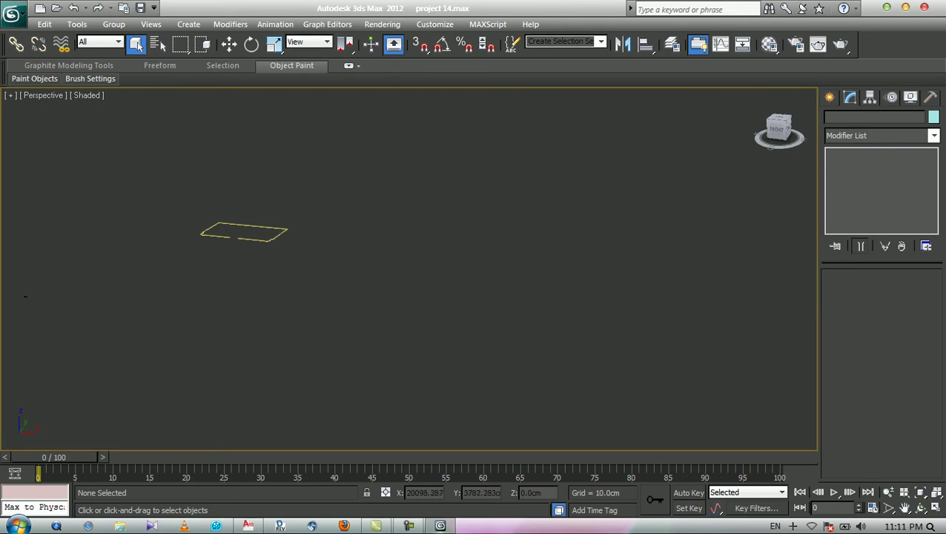
Assign the brushed aluminum material 07 - Default to the extruded posts.
click(769, 44)
click(899, 161)
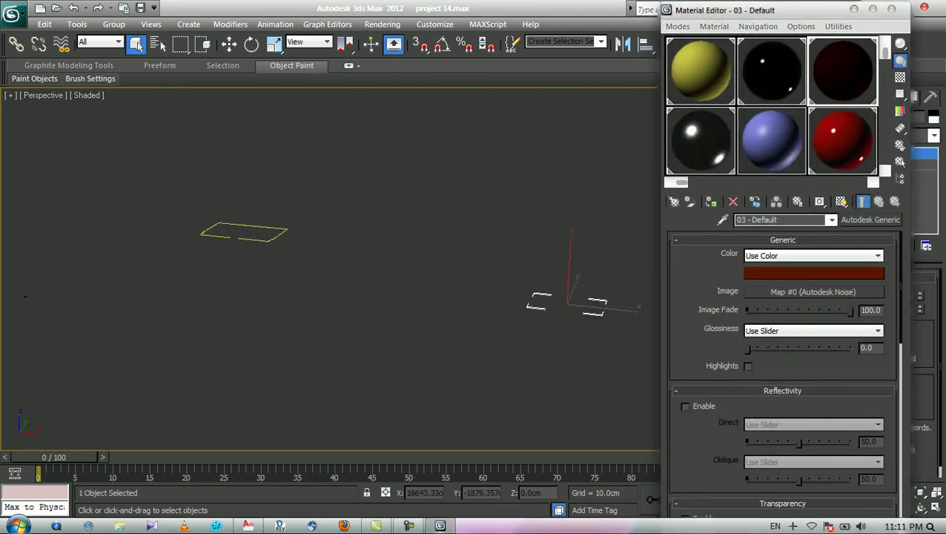
click(700, 70)
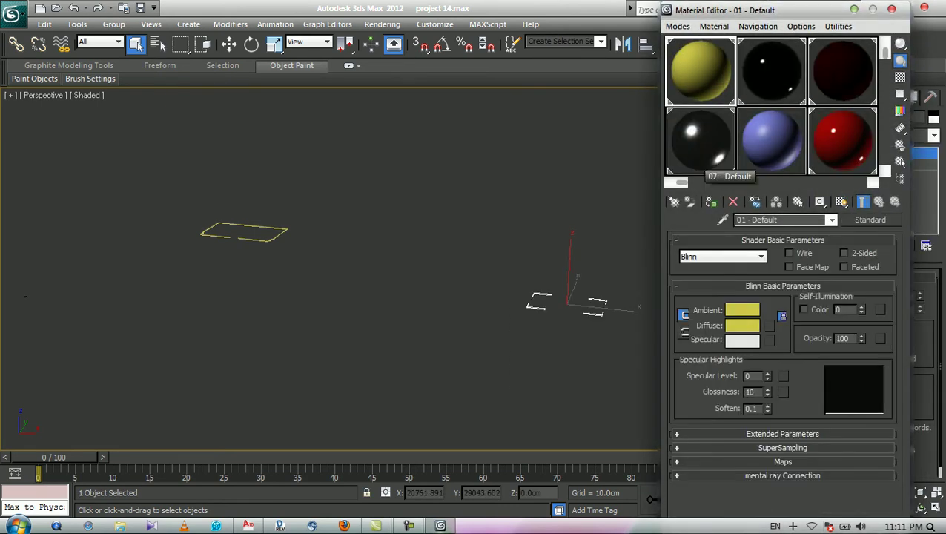
click(700, 148)
click(710, 201)
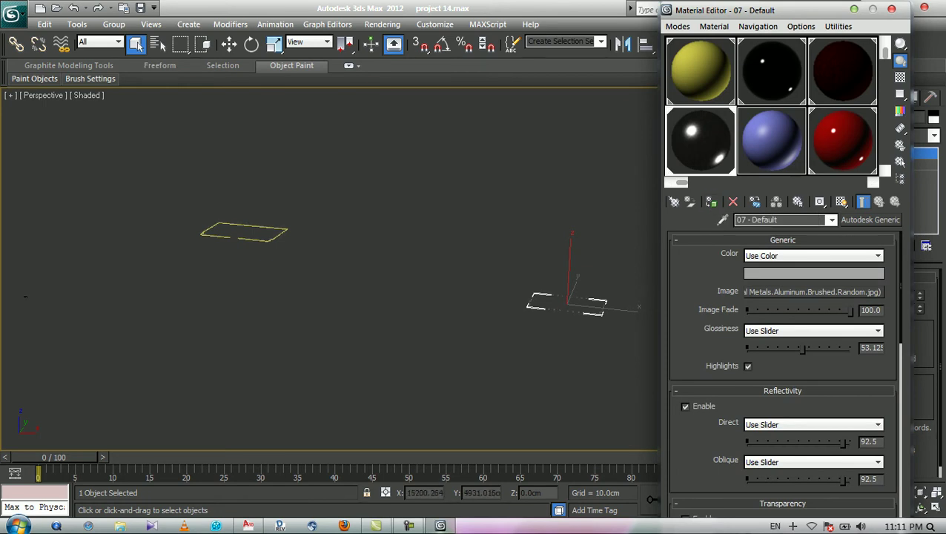
Assign the same 07 - Default material to the yellow outline spline and close the Material Editor.
middle_drag(406, 268, 396, 268)
key(z)
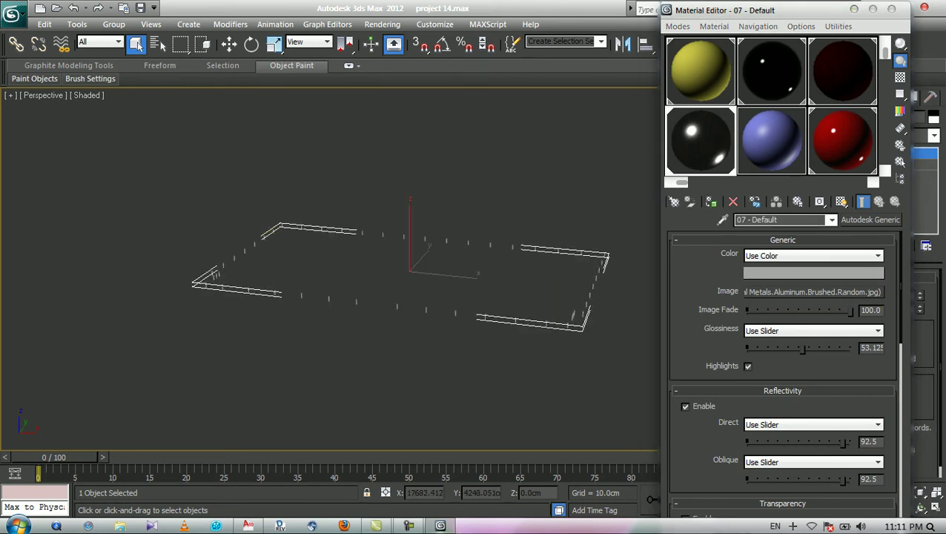
scroll(413, 267, down, 5)
middle_drag(408, 267, 564, 267)
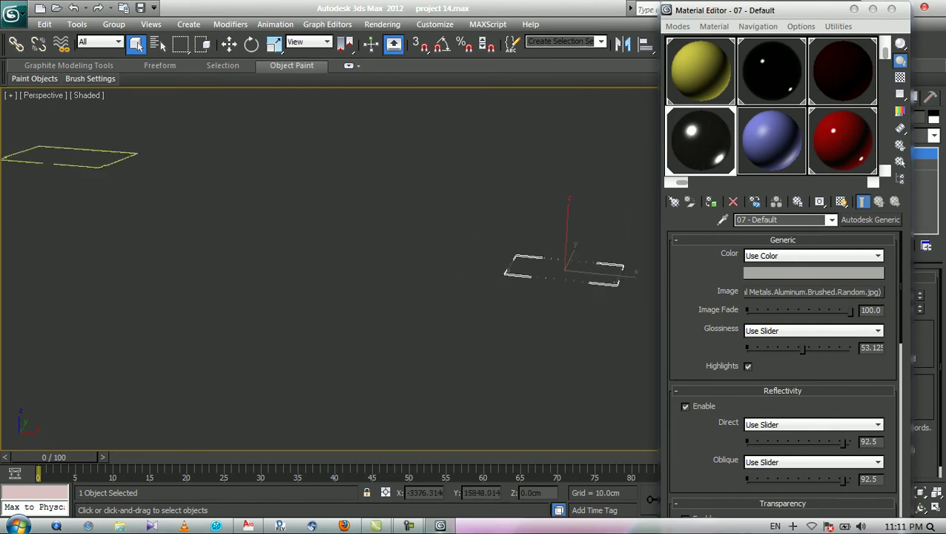
drag(81, 122, 145, 198)
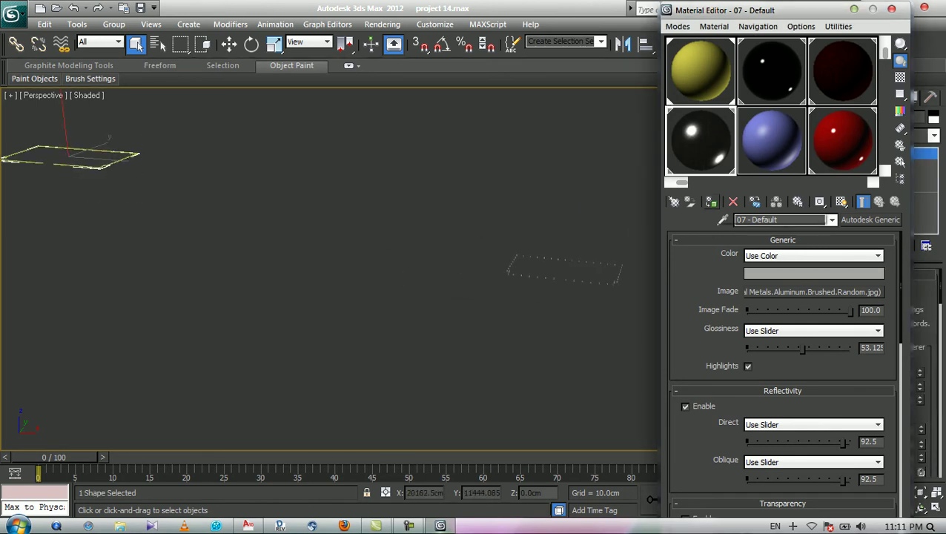
click(710, 200)
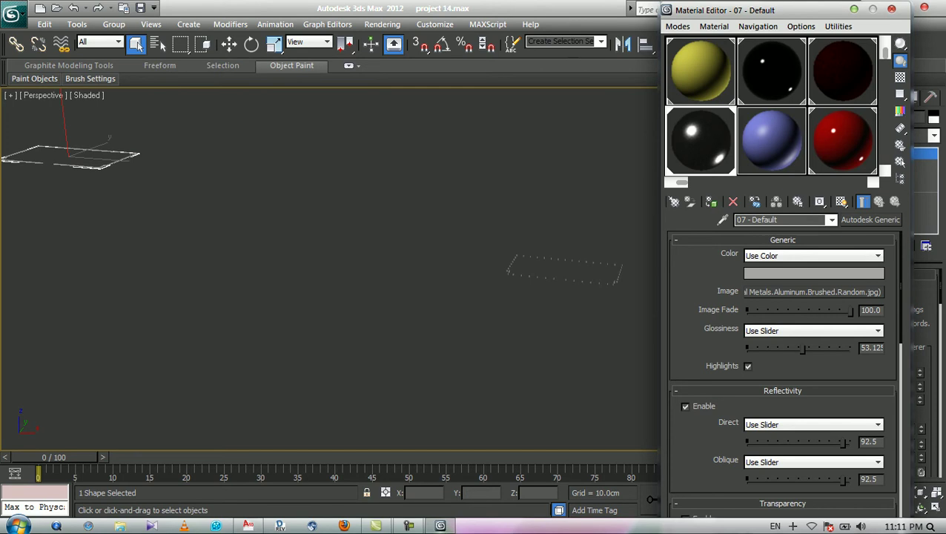
key(m)
Move the extruded posts over the outline in the top view, to about X 7693 cm, Y 707 cm.
drag(566, 217, 695, 315)
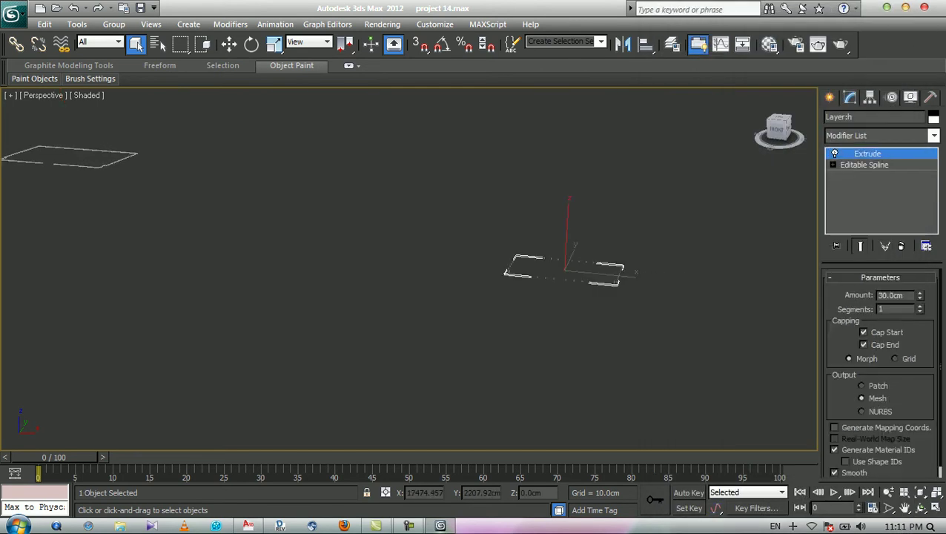
key(t)
key(z)
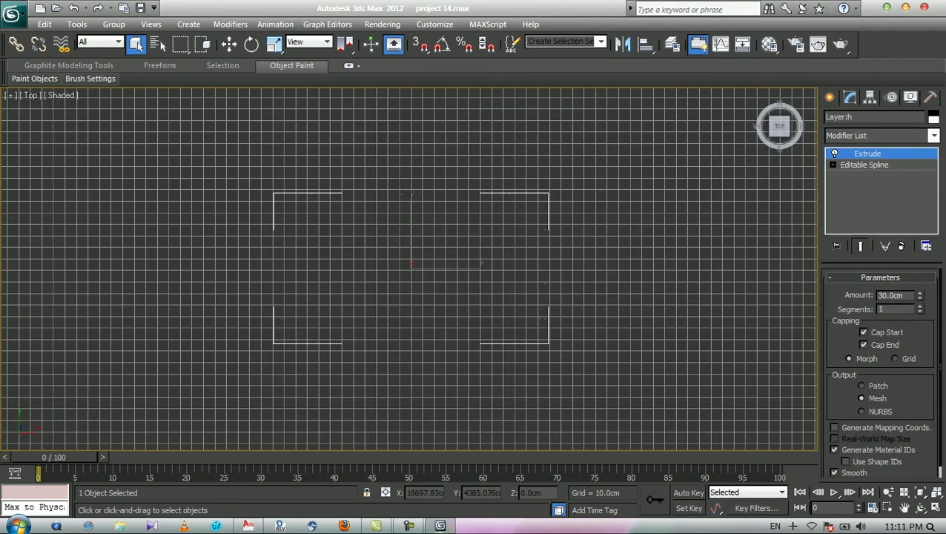
key(w)
scroll(412, 265, down, 8)
drag(422, 258, 286, 315)
Raise the posts in the front view to the outline's height, at about Z 2771 cm.
key(f)
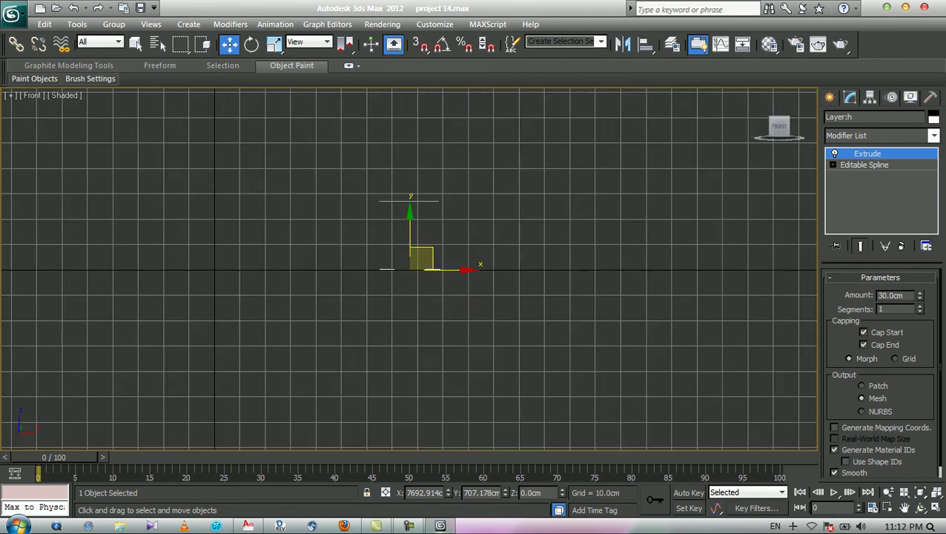
middle_drag(410, 269, 401, 308)
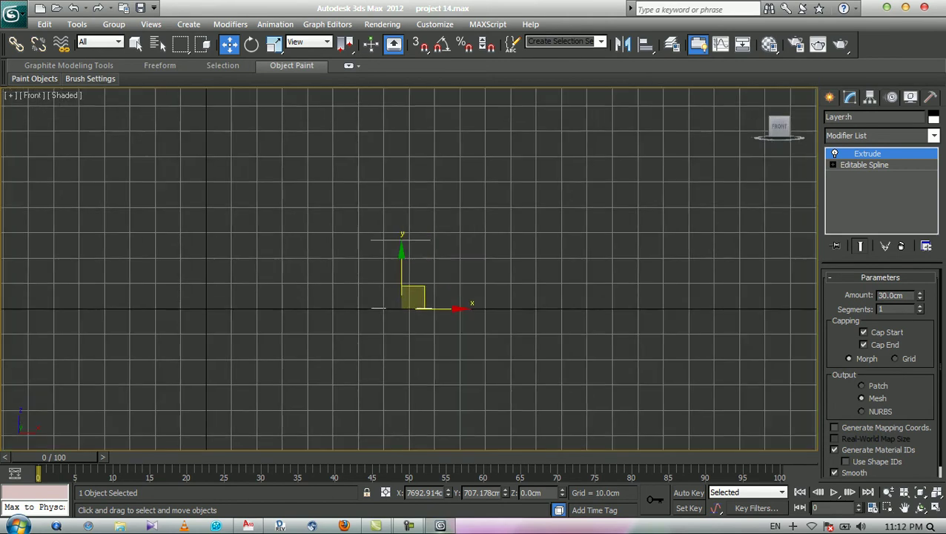
drag(401, 271, 401, 198)
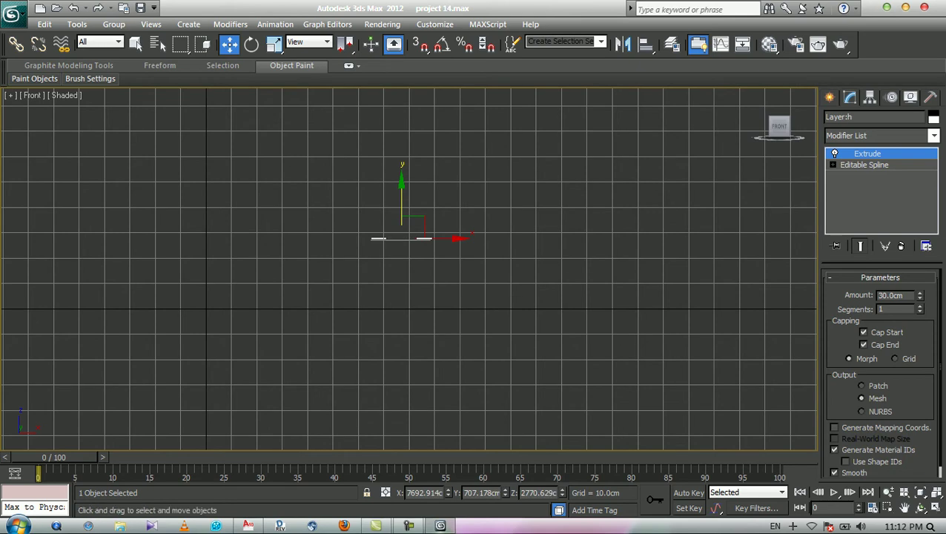
Examine in perspective how the raised posts line up with the outline around its far corner.
key(p)
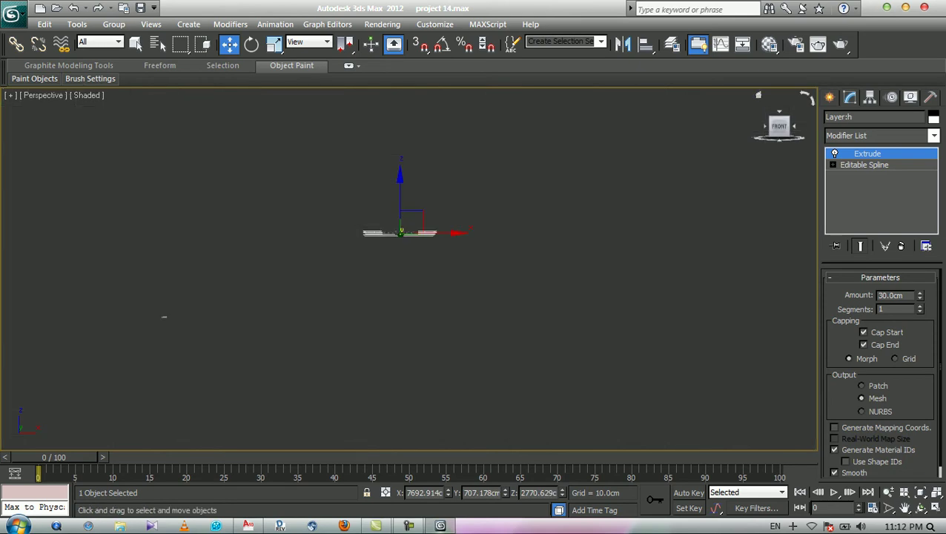
click(770, 117)
key(z)
scroll(409, 259, down, 4)
scroll(409, 258, up, 4)
scroll(409, 259, up, 4)
middle_drag(409, 258, 234, 450)
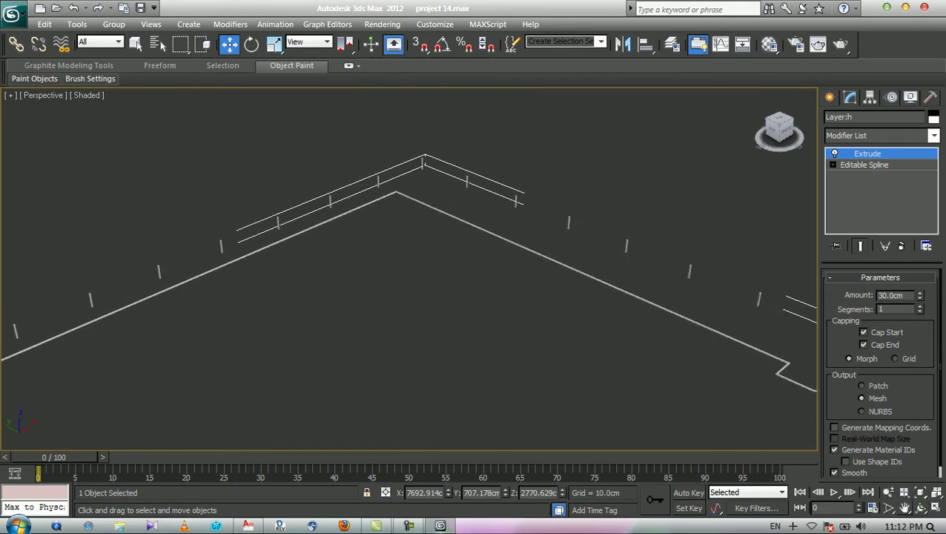
Move the extruded posts with vertex snap so the corner post's base lands on the outline's corner, at Z 2700 cm.
click(920, 507)
drag(425, 222, 378, 234)
scroll(385, 263, down, 4)
drag(409, 268, 311, 259)
middle_drag(432, 382, 315, 214)
scroll(409, 269, up, 6)
scroll(392, 231, down, 6)
drag(332, 315, 319, 311)
key(w)
key(s)
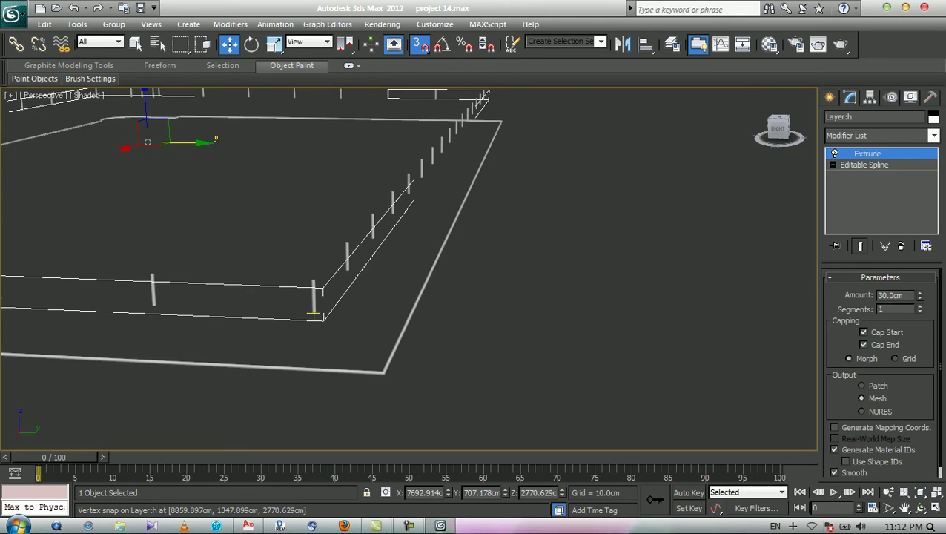
drag(313, 313, 384, 373)
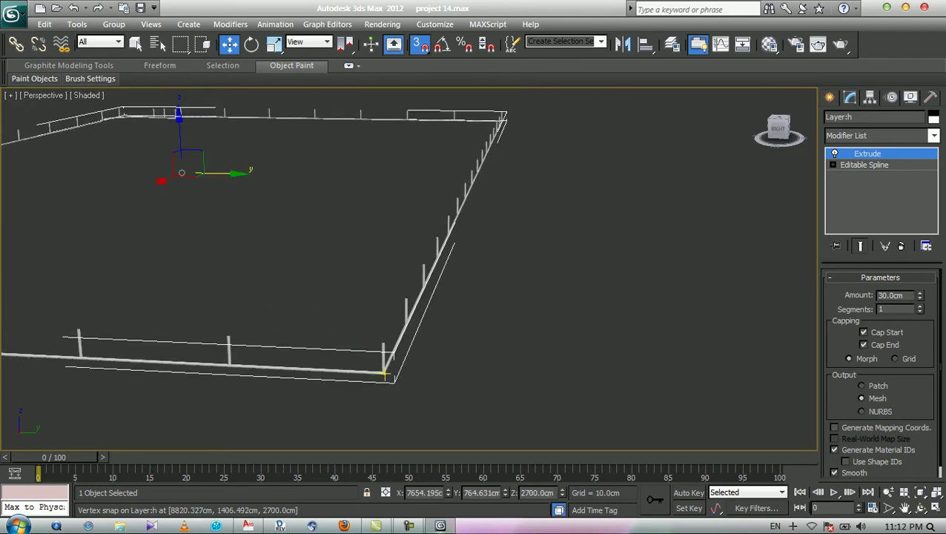
Array the outline spline as three copies spaced 10 cm apart along Z to form the horizontal rails.
scroll(363, 359, up, 6)
scroll(349, 374, down, 5)
middle_drag(348, 374, 320, 291)
key(q)
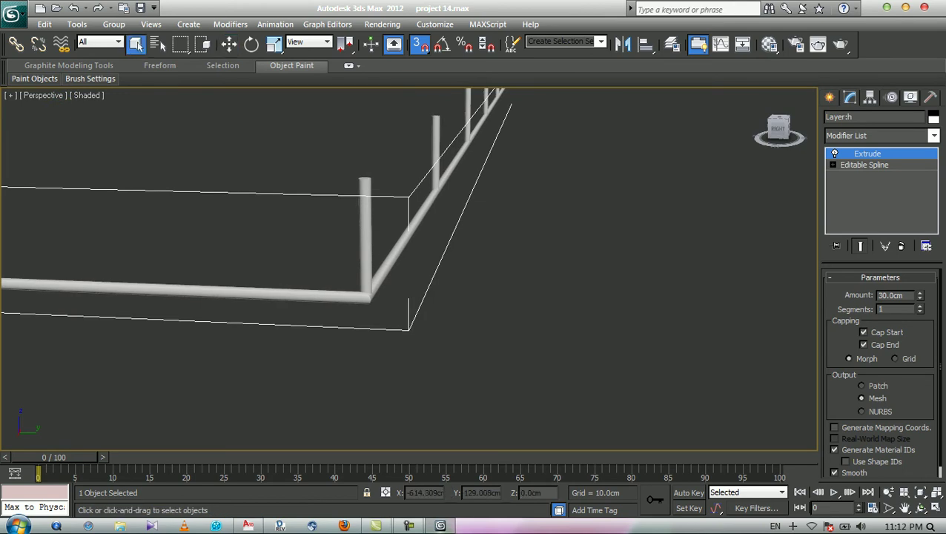
click(320, 294)
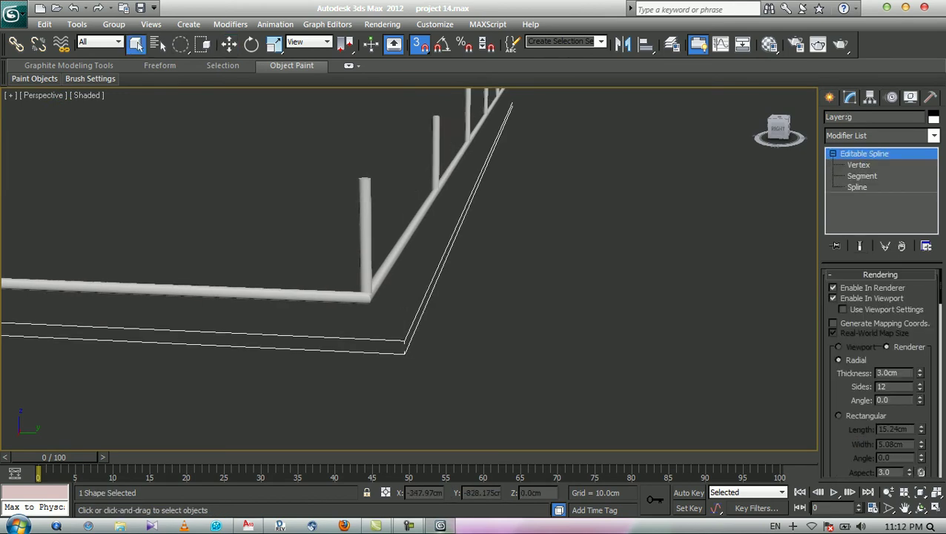
click(77, 23)
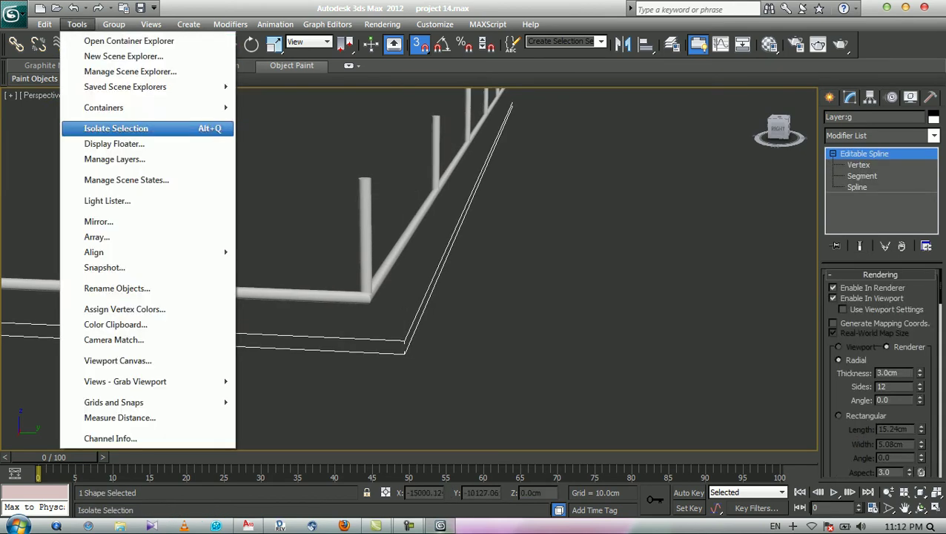
click(97, 237)
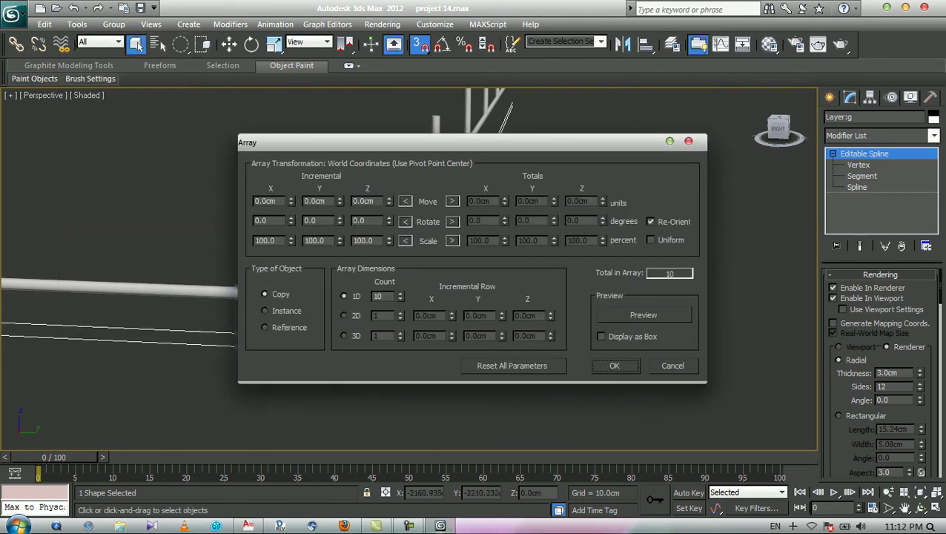
drag(472, 143, 475, 157)
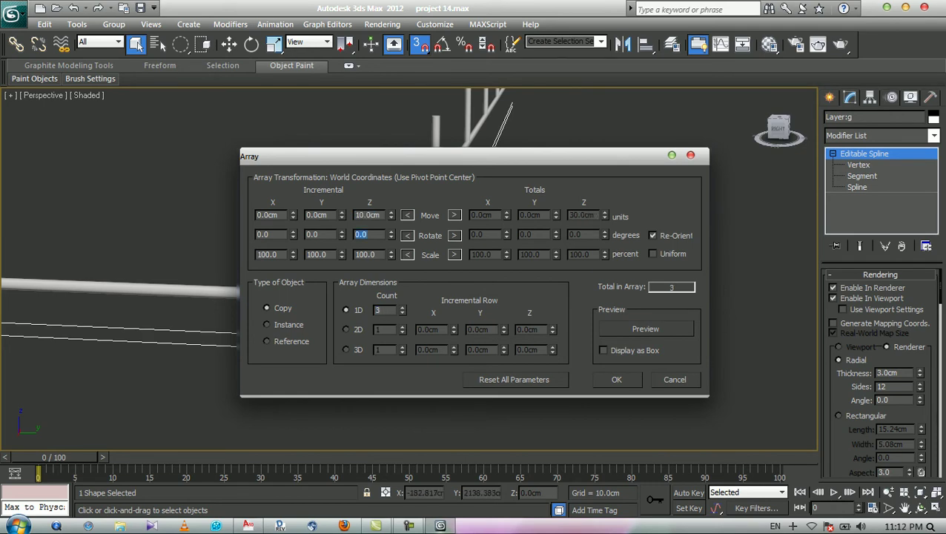
click(645, 329)
drag(445, 156, 464, 270)
click(635, 493)
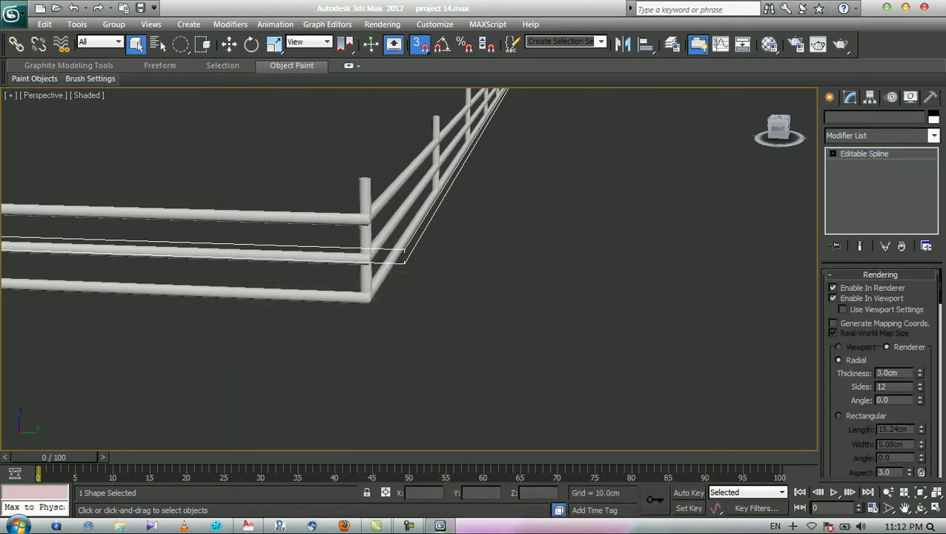
Select the three arrayed rails and snap them upward so the highest rail meets the tops of the posts.
click(285, 179)
drag(180, 43, 180, 46)
click(297, 255)
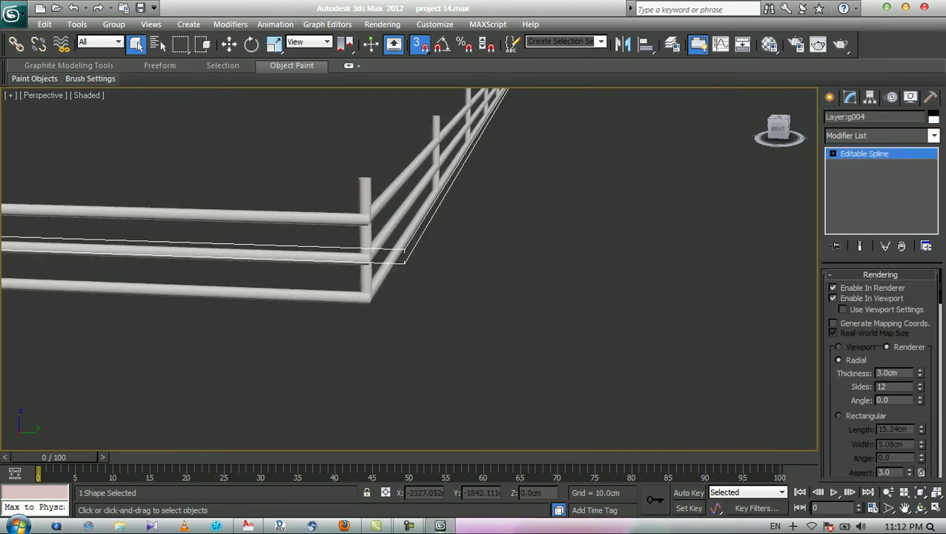
ctrl+click(296, 256)
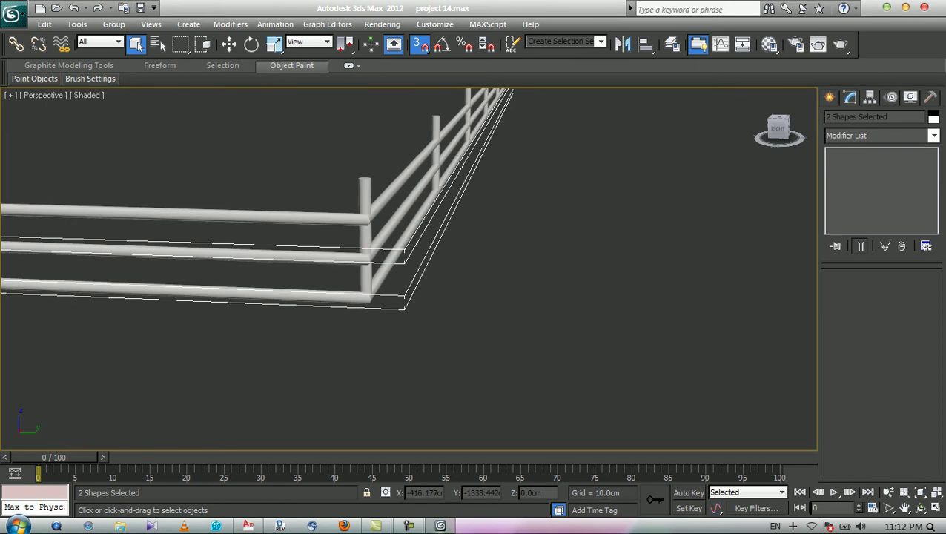
ctrl+click(297, 295)
key(w)
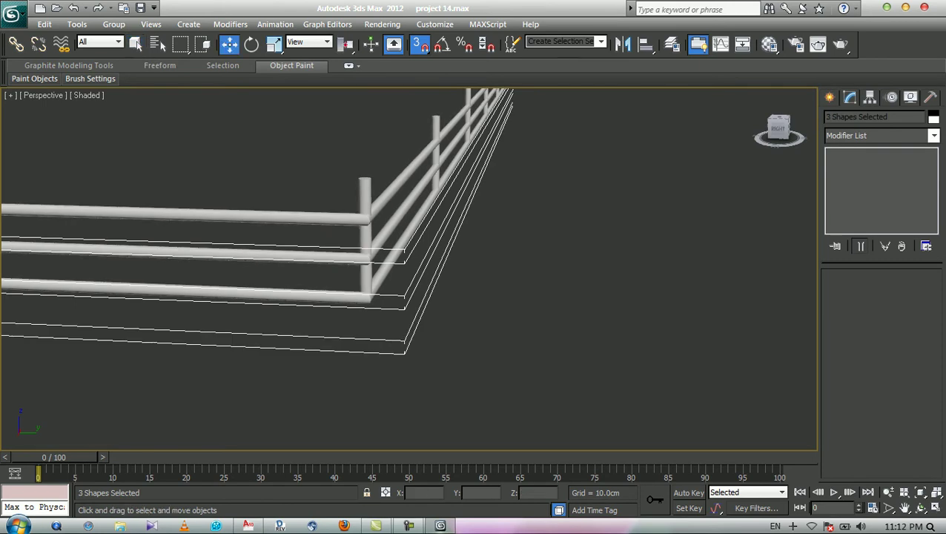
drag(364, 220, 365, 178)
click(449, 259)
Group all the posts and rails together under the default group name.
scroll(450, 259, down, 5)
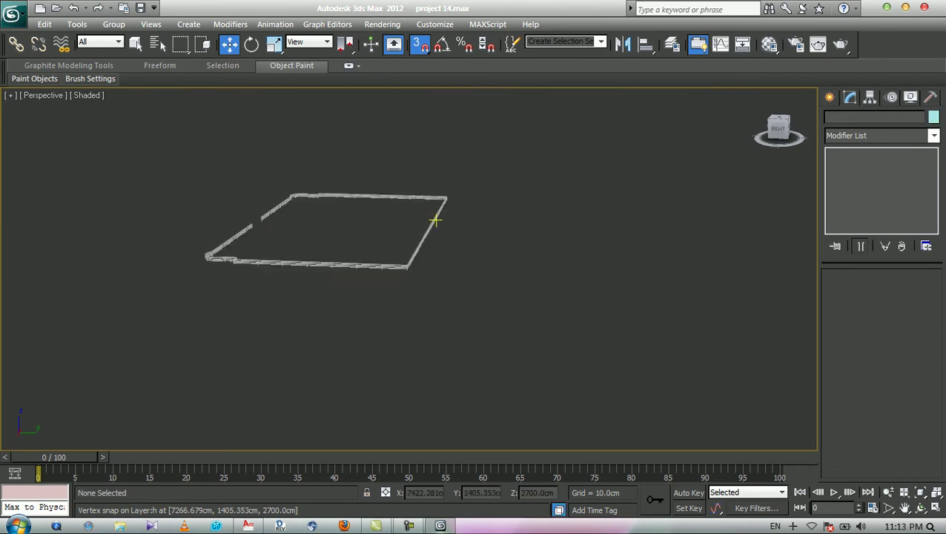
click(135, 44)
drag(139, 144, 512, 335)
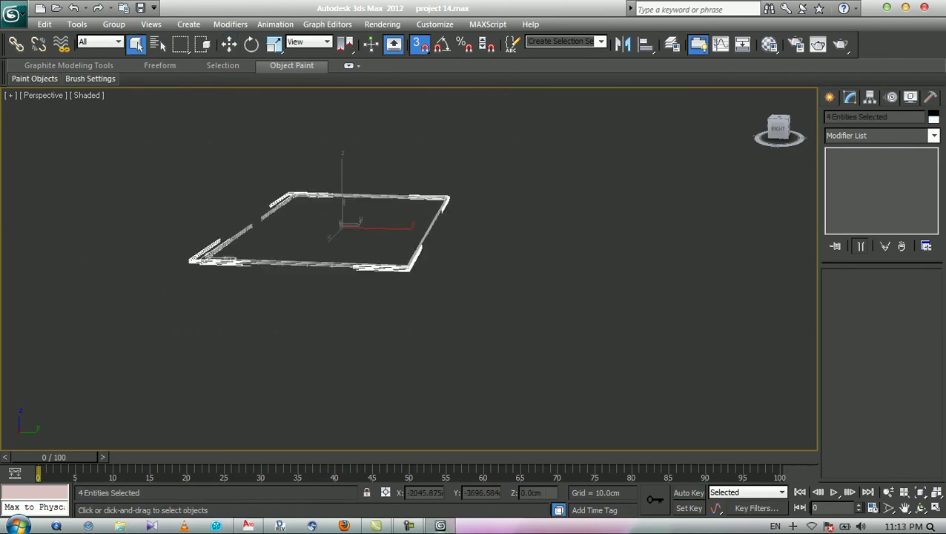
click(114, 24)
click(126, 39)
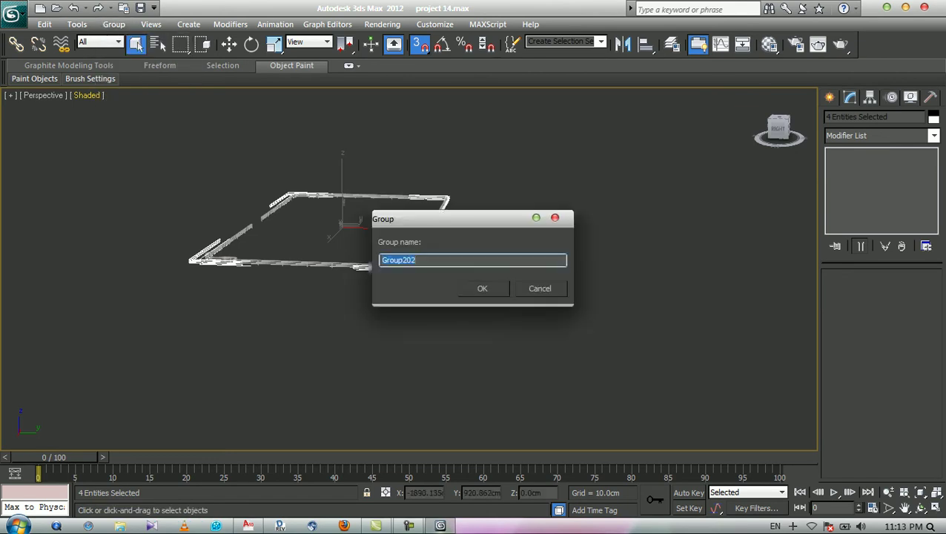
key(Return)
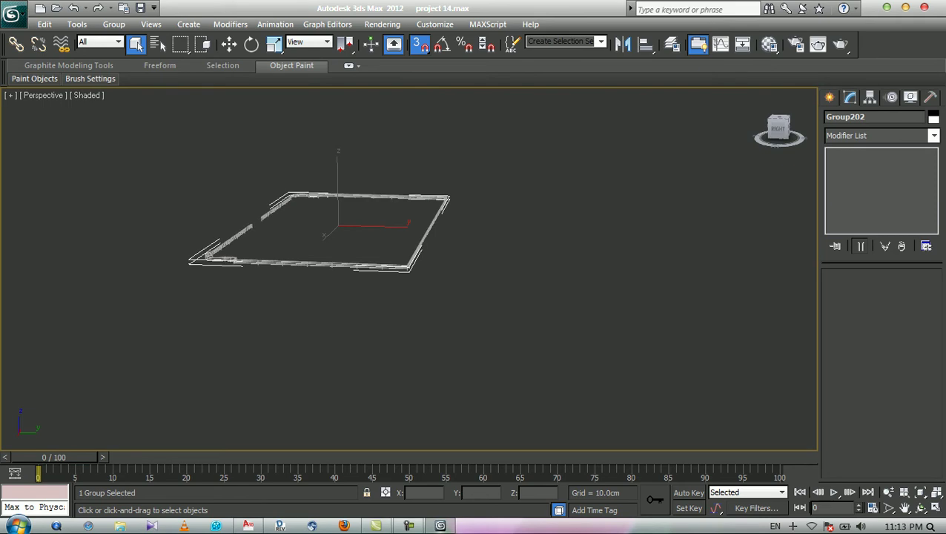
Save the scene as an incremented copy named project 15.
click(11, 14)
click(48, 166)
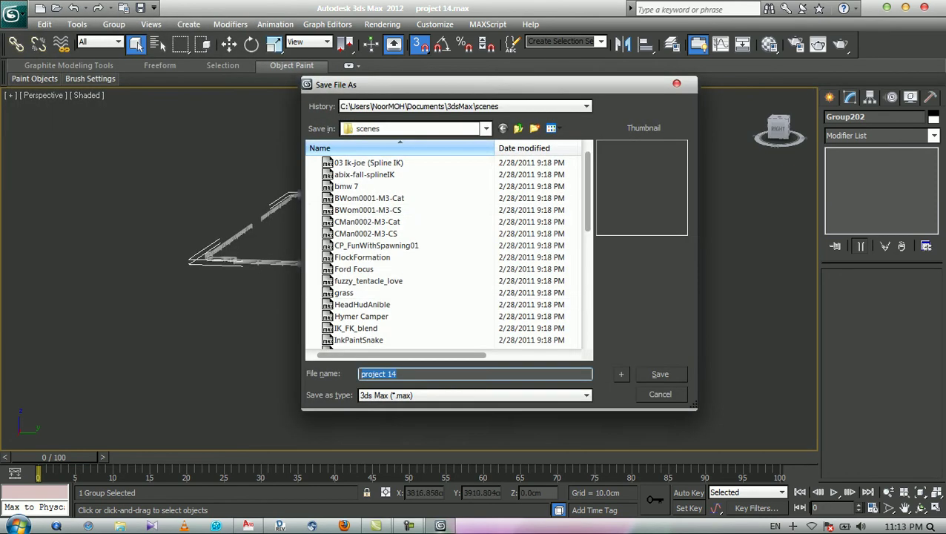
click(621, 373)
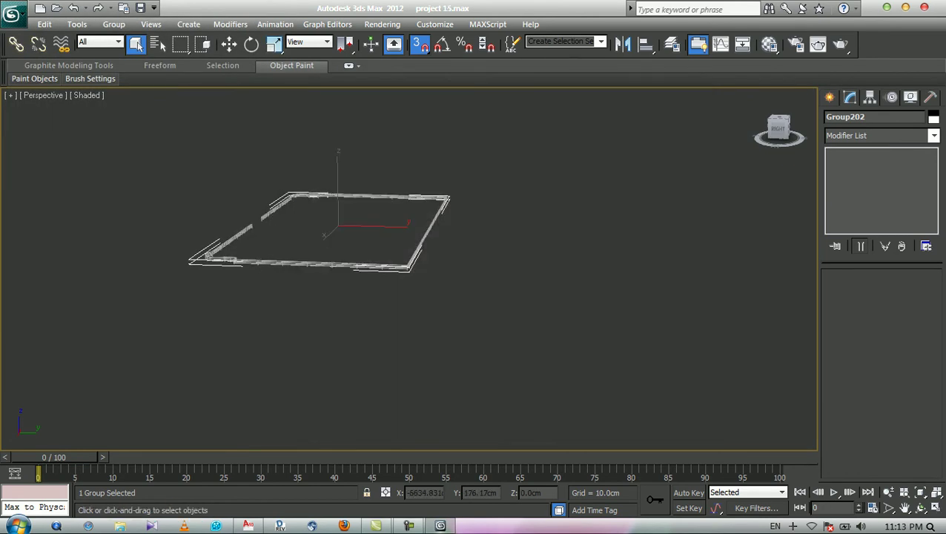
Turn off snapping and unhide all the hidden objects of the building.
click(419, 44)
right_click(483, 150)
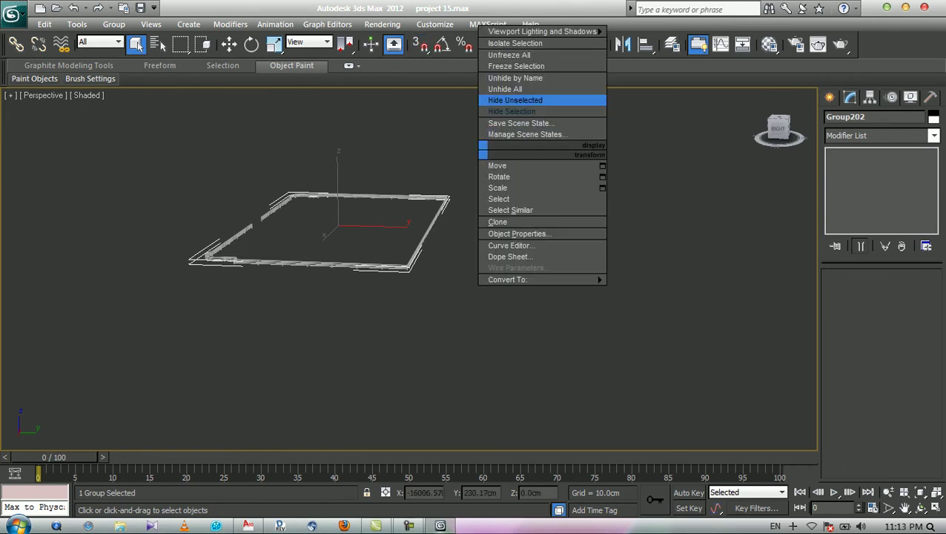
click(504, 89)
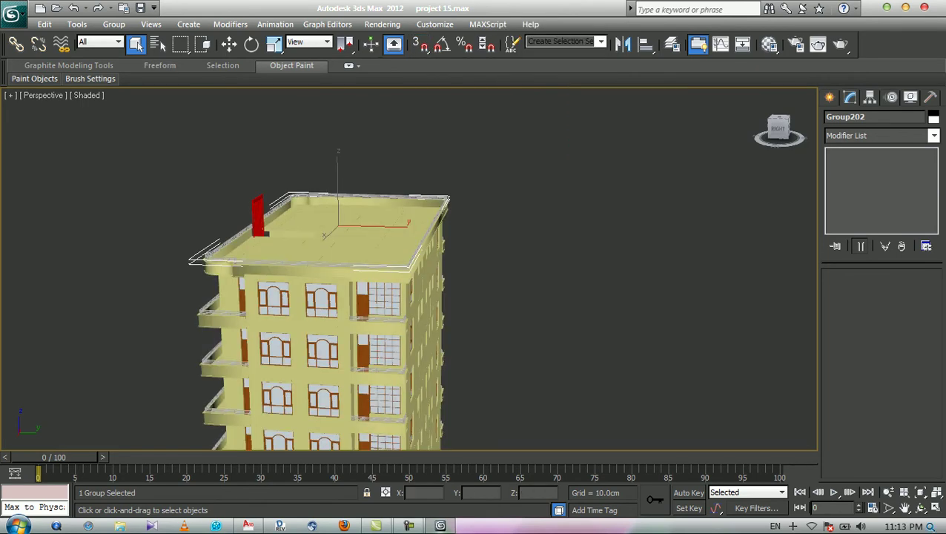
Examine in perspective how the railing group sits on the roof parapet around its corner.
click(920, 507)
drag(474, 318, 74, 341)
scroll(408, 269, up, 3)
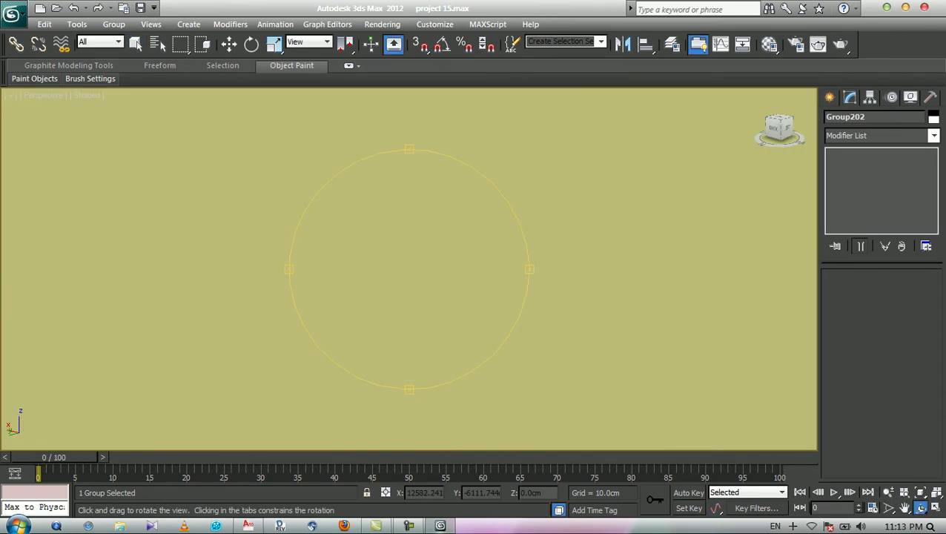
scroll(408, 268, down, 1)
scroll(408, 268, down, 8)
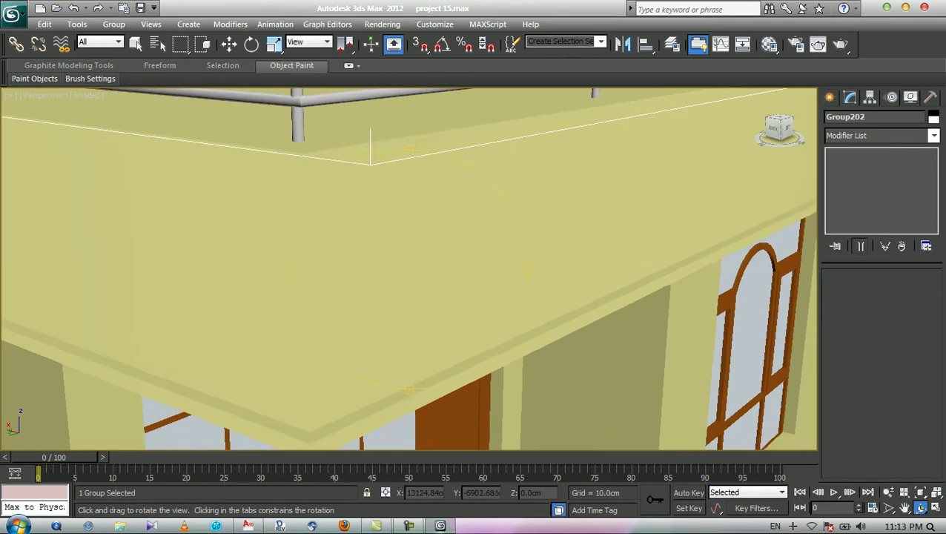
scroll(409, 268, up, 3)
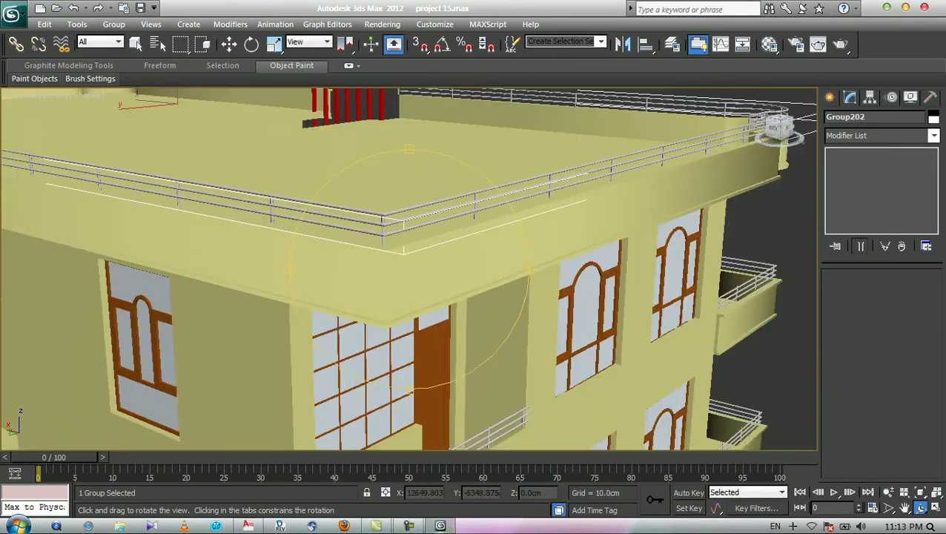
key(Escape)
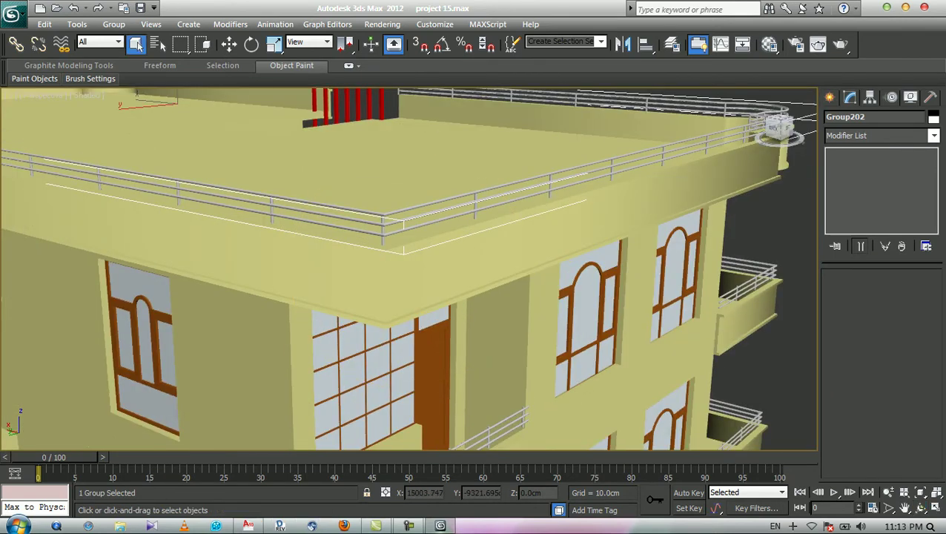
Nudge the railing group down in the front view onto the parapet's upper edge, to about Z 2714.6 cm.
key(f)
key(z)
middle_drag(408, 268, 283, 254)
scroll(408, 268, up, 2)
middle_drag(408, 268, 115, 271)
scroll(408, 268, up, 1)
scroll(466, 279, up, 2)
middle_drag(465, 279, 201, 321)
scroll(410, 273, up, 2)
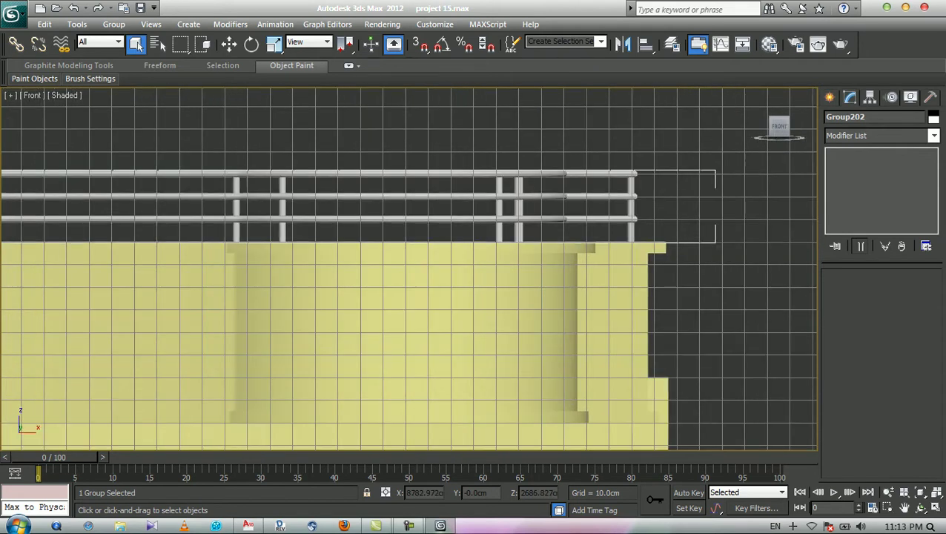
scroll(409, 273, up, 2)
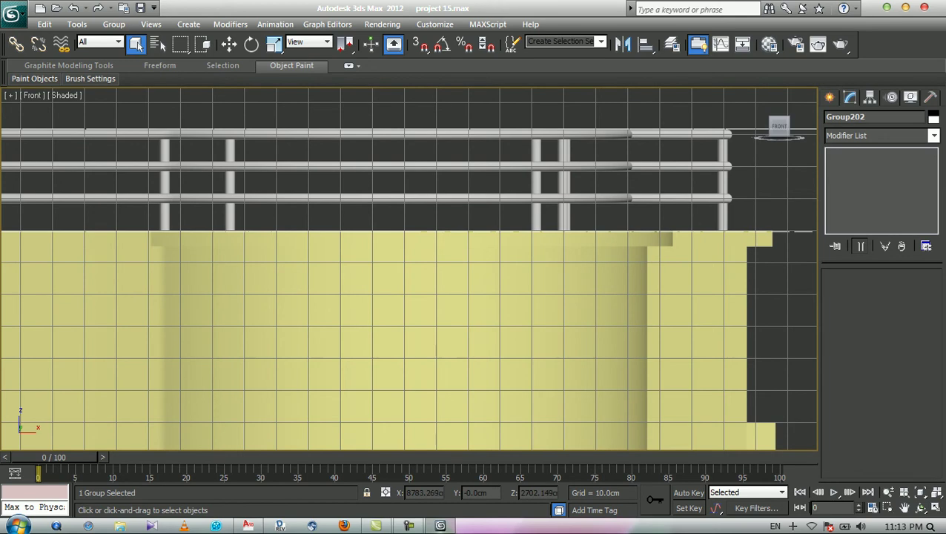
key(w)
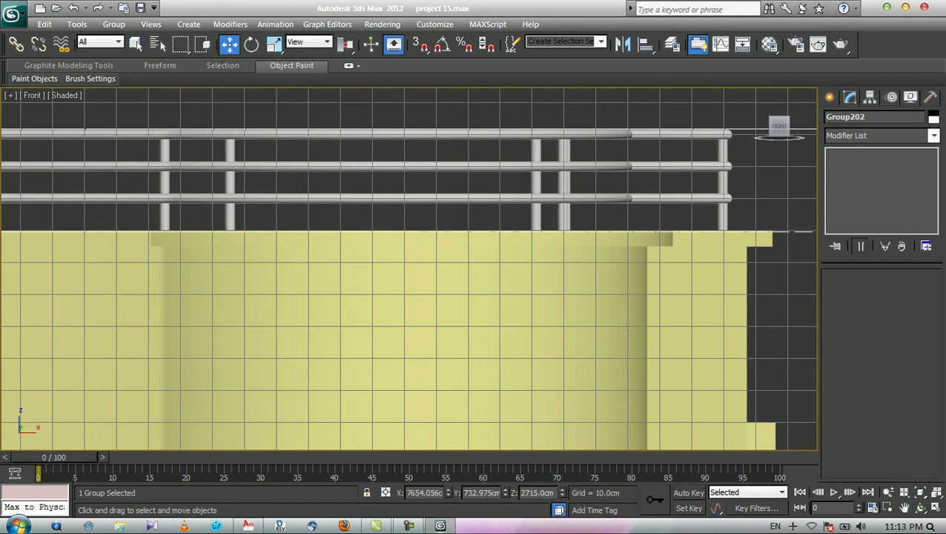
key(Down)
key(Down)
key(Down)
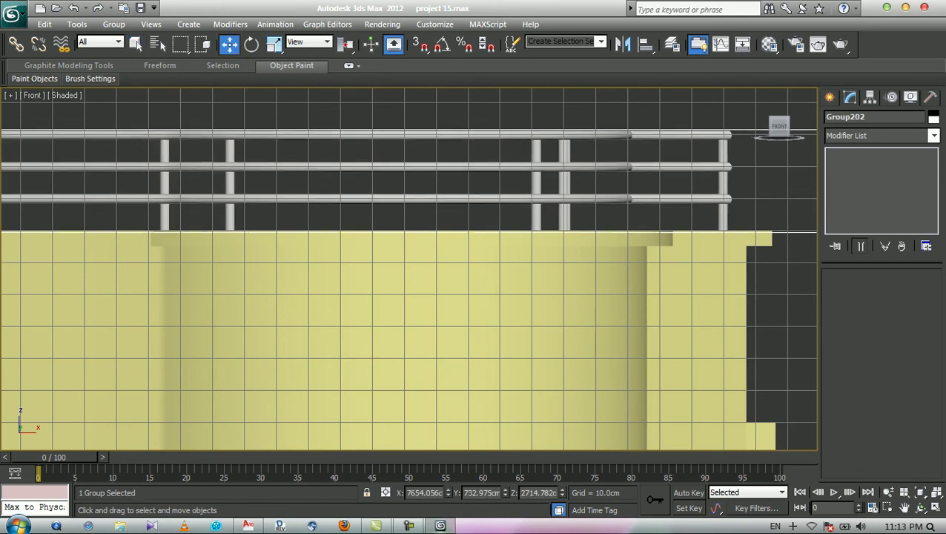
key(Up)
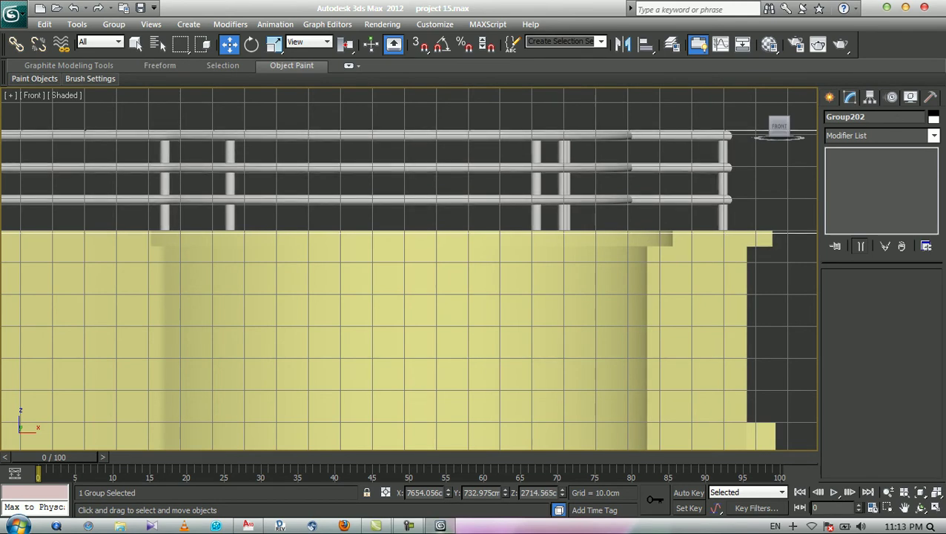
Check the whole building in perspective without the railing selected, and frame the reselected railing group on the roof.
key(p)
key(q)
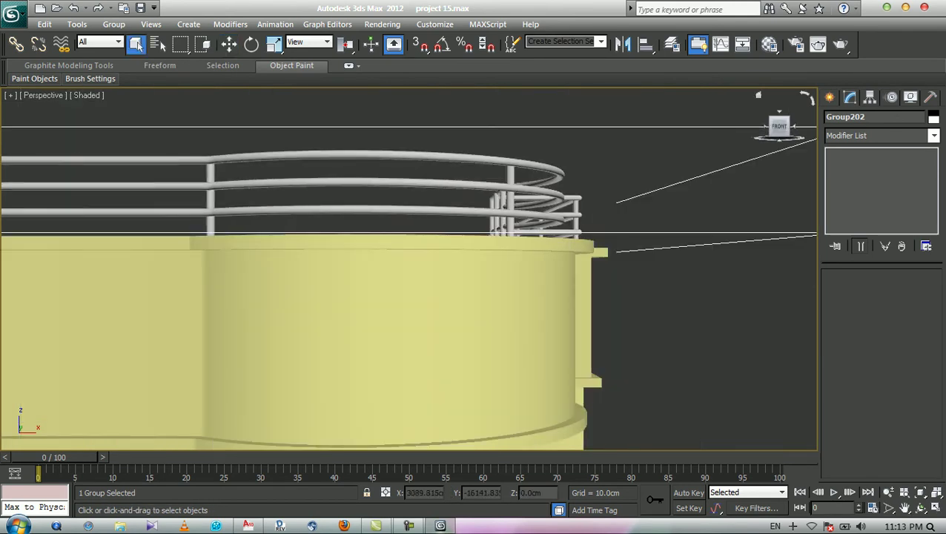
key(ctrl+d)
alt+middle_drag(409, 269, 482, 299)
click(758, 95)
scroll(408, 269, down, 10)
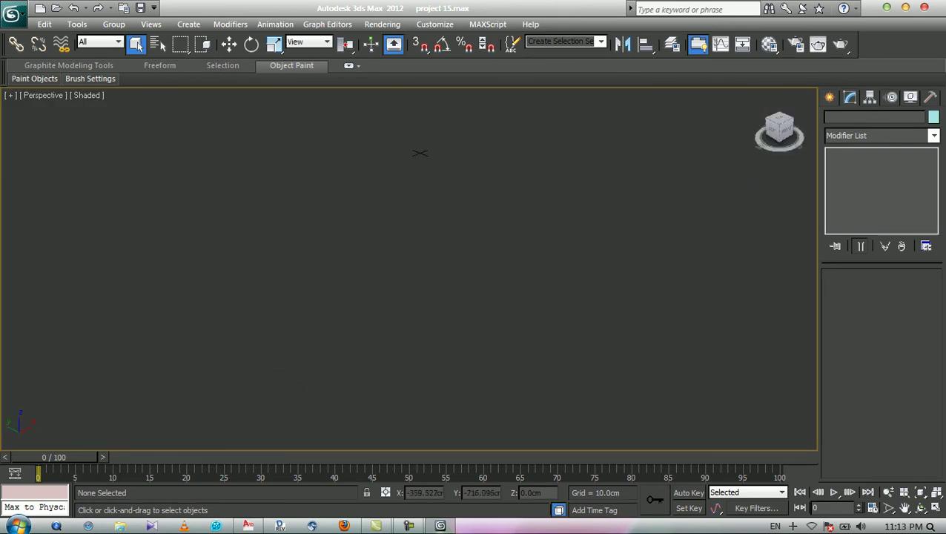
scroll(408, 268, down, 3)
middle_drag(408, 268, 345, 360)
scroll(408, 269, up, 2)
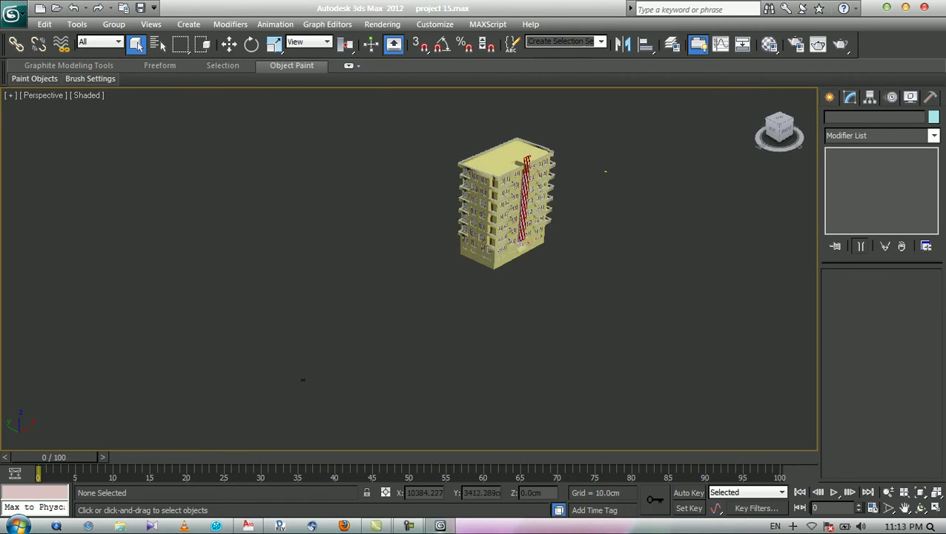
key(ctrl+a)
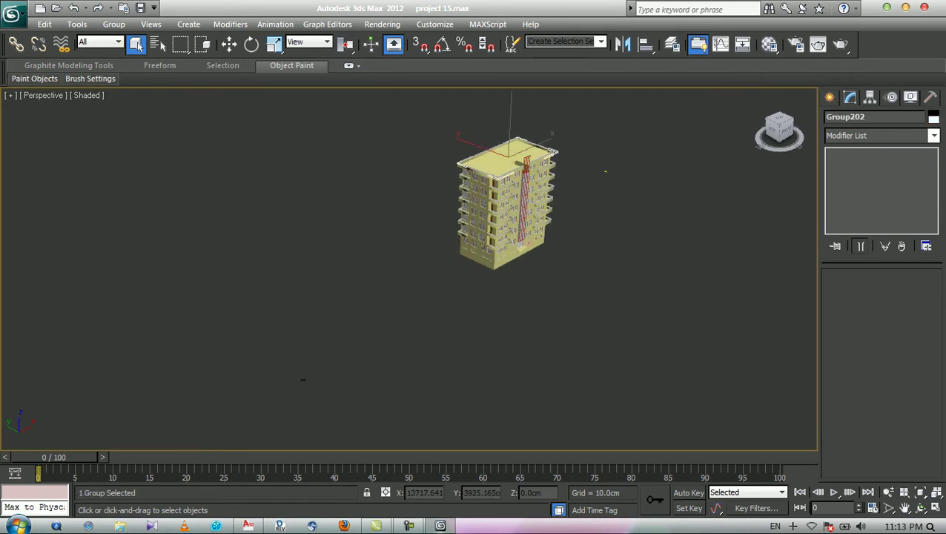
key(z)
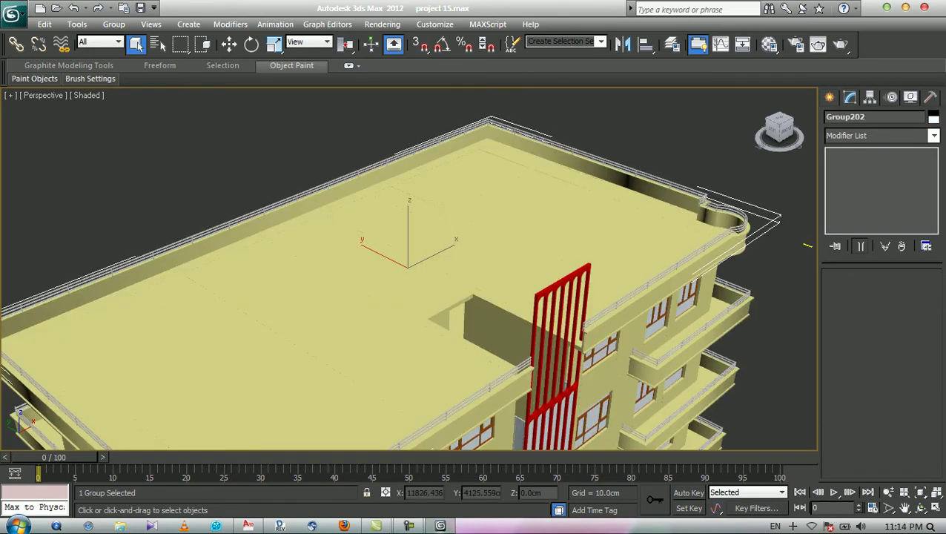
Examine the finished roof railing and the stair opening behind the red facade frame.
click(919, 508)
drag(460, 312, 519, 292)
mouse_move(461, 293)
mouse_down()
mouse_move(460, 267)
mouse_move(469, 290)
mouse_up()
click(135, 44)
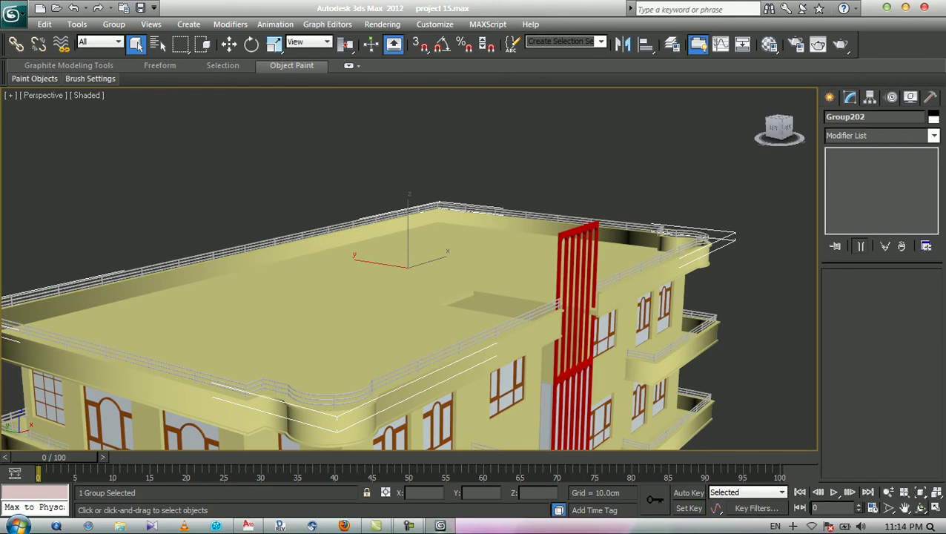
click(920, 508)
drag(467, 292, 385, 326)
scroll(408, 269, up, 4)
middle_drag(407, 355, 372, 197)
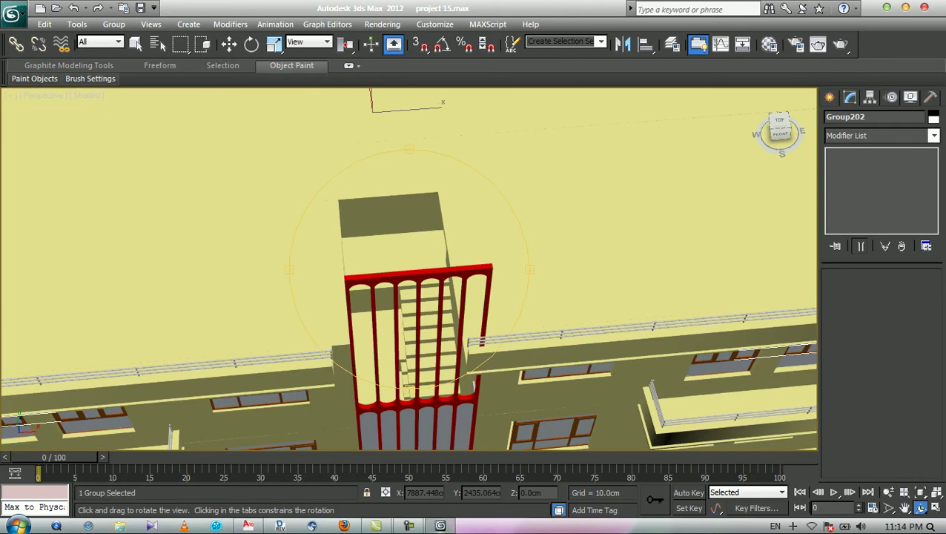
Examine the stair opening and the parapet ends behind the red facade frame at the roof.
drag(487, 352, 466, 381)
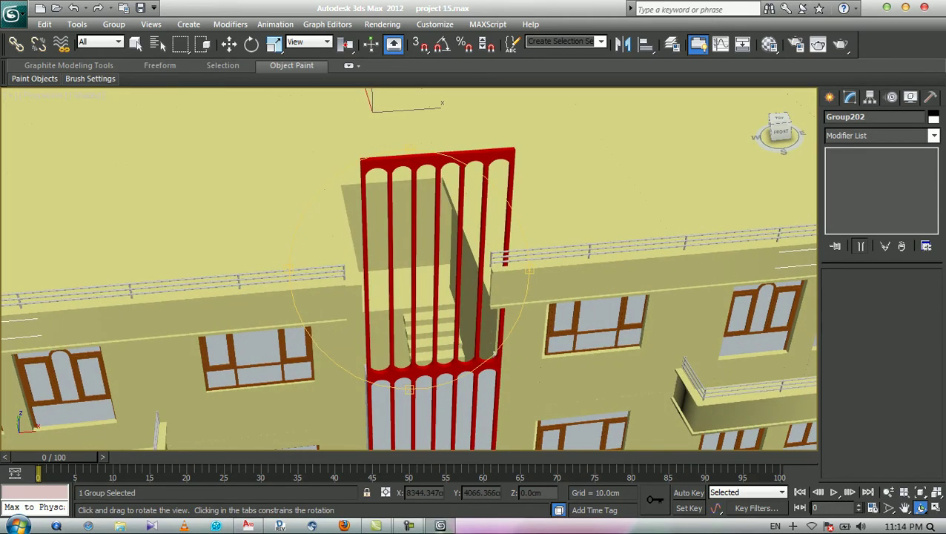
key(q)
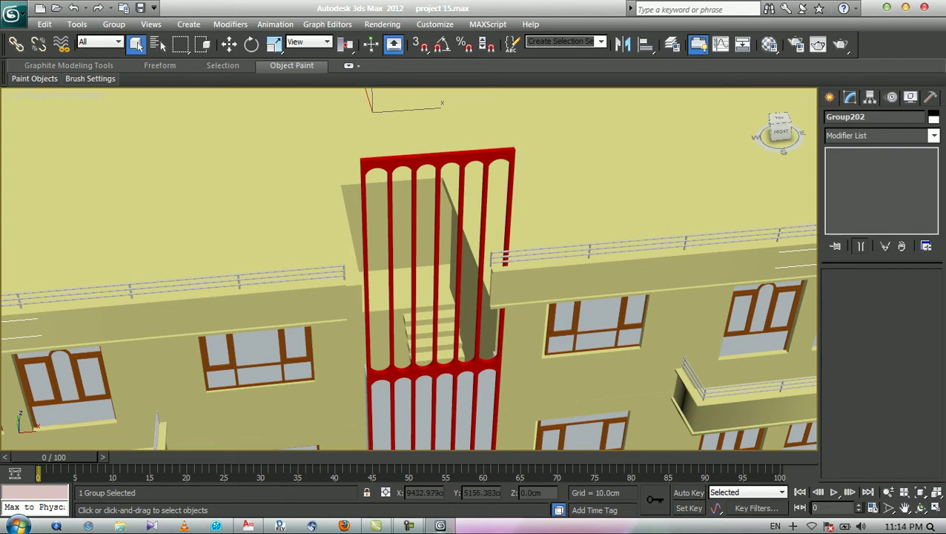
key(ctrl+r)
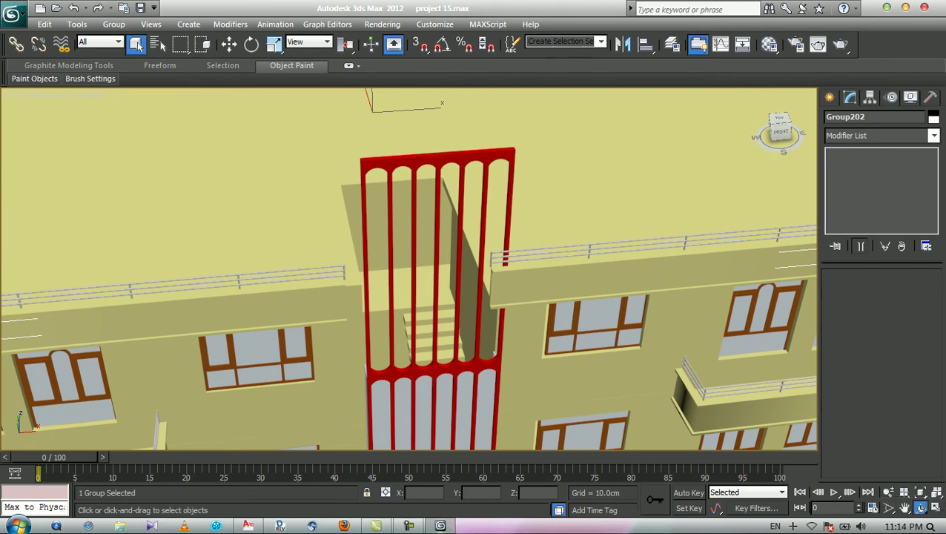
drag(494, 353, 510, 302)
scroll(443, 219, up, 3)
middle_drag(443, 219, 412, 243)
drag(430, 245, 419, 245)
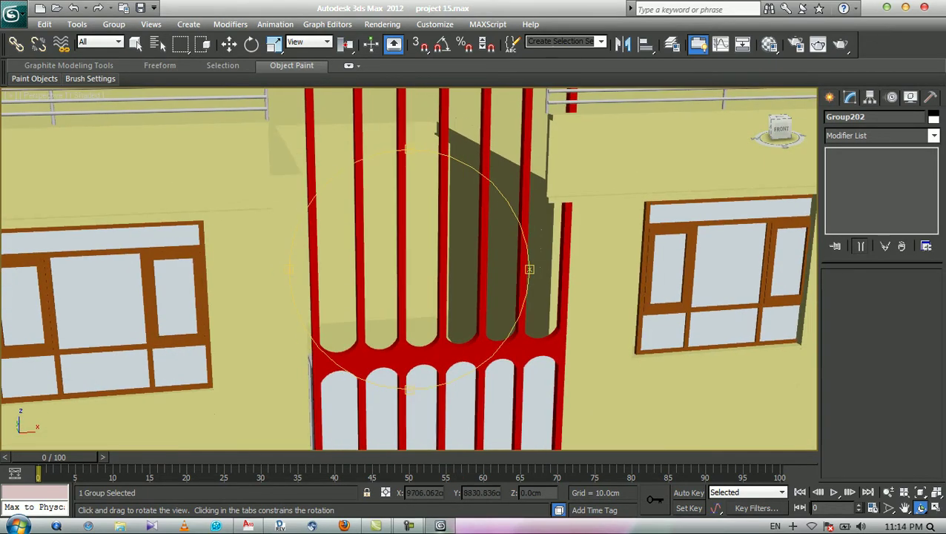
scroll(415, 252, down, 4)
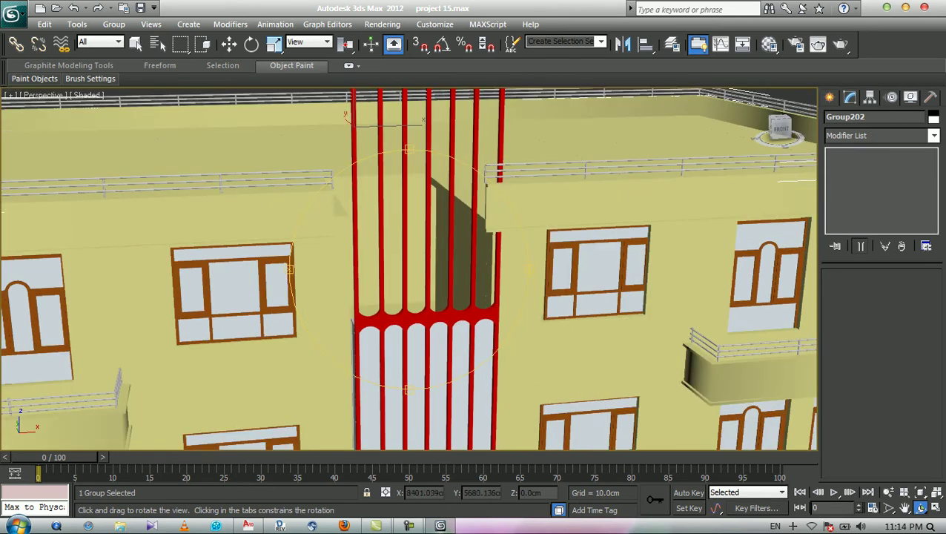
Switch to AutoCAD and examine the stairwell walls and front frame in the Sixth Floor Plan of NOOR.dwg.
click(247, 525)
scroll(445, 308, down, 2)
middle_drag(445, 308, 437, 247)
scroll(486, 214, down, 5)
middle_drag(518, 381, 498, 269)
scroll(480, 322, up, 2)
scroll(470, 349, up, 9)
scroll(512, 359, up, 3)
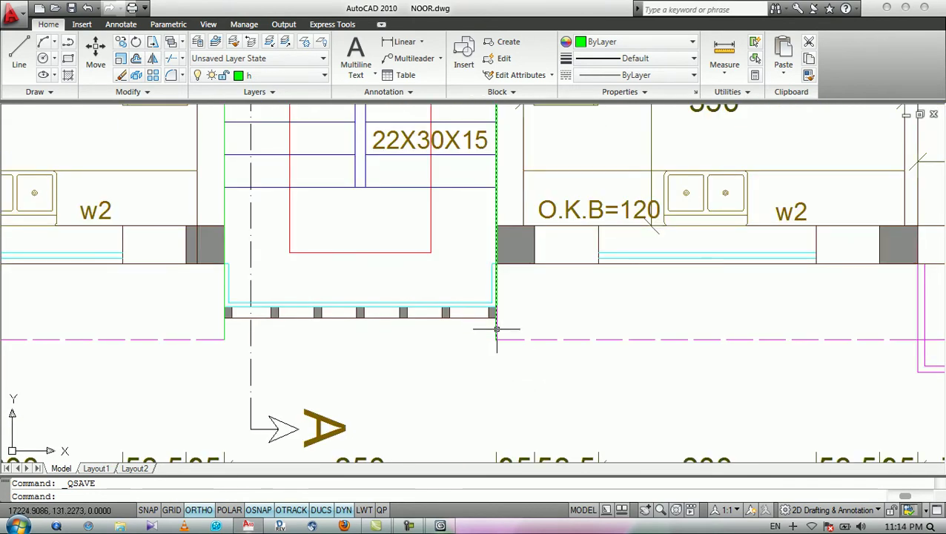
scroll(496, 318, down, 4)
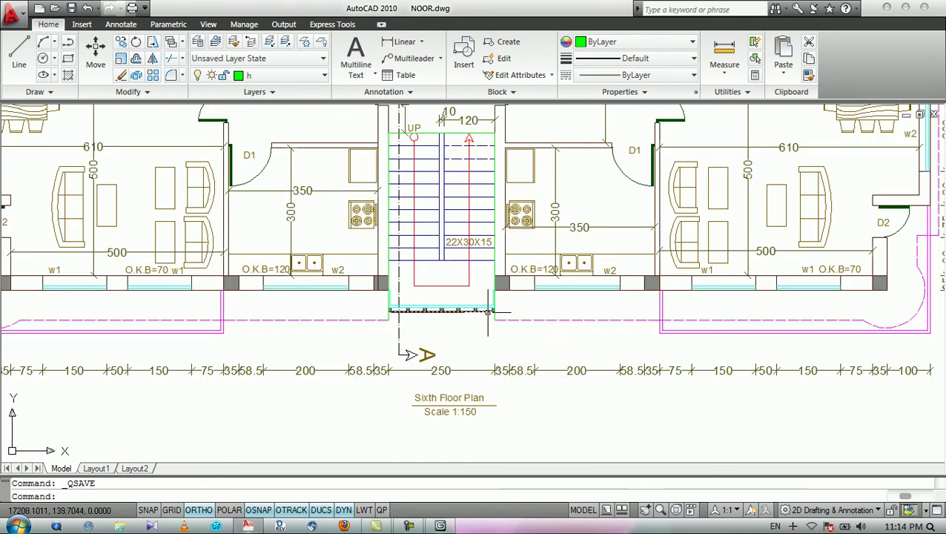
mouse_move(487, 311)
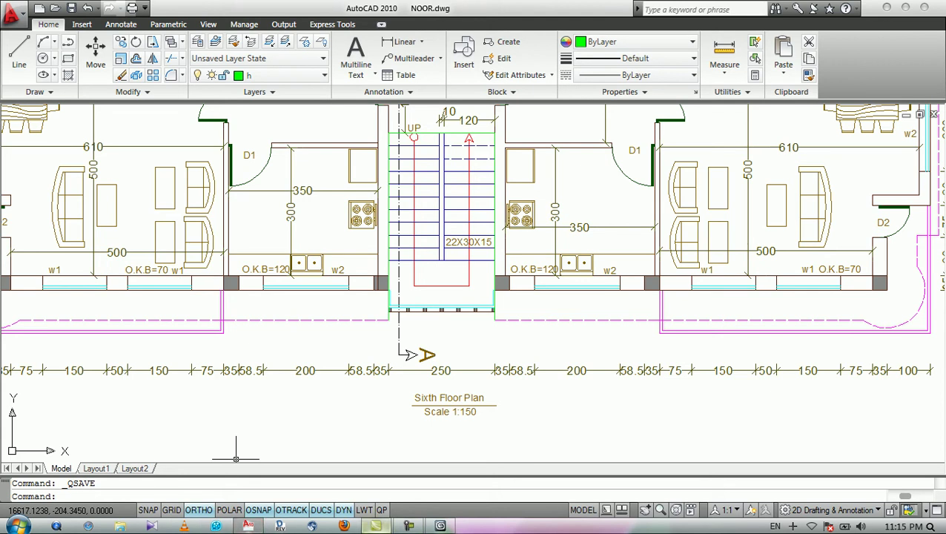
Switch back to 3ds Max and examine the red stair frame against the roof parapet from the front and below.
click(440, 524)
drag(409, 269, 430, 334)
drag(529, 363, 345, 268)
scroll(408, 269, down, 4)
scroll(408, 269, up, 3)
middle_drag(381, 173, 463, 268)
scroll(409, 269, up, 3)
drag(519, 344, 501, 276)
scroll(509, 345, down, 6)
middle_drag(501, 276, 484, 362)
drag(452, 315, 500, 295)
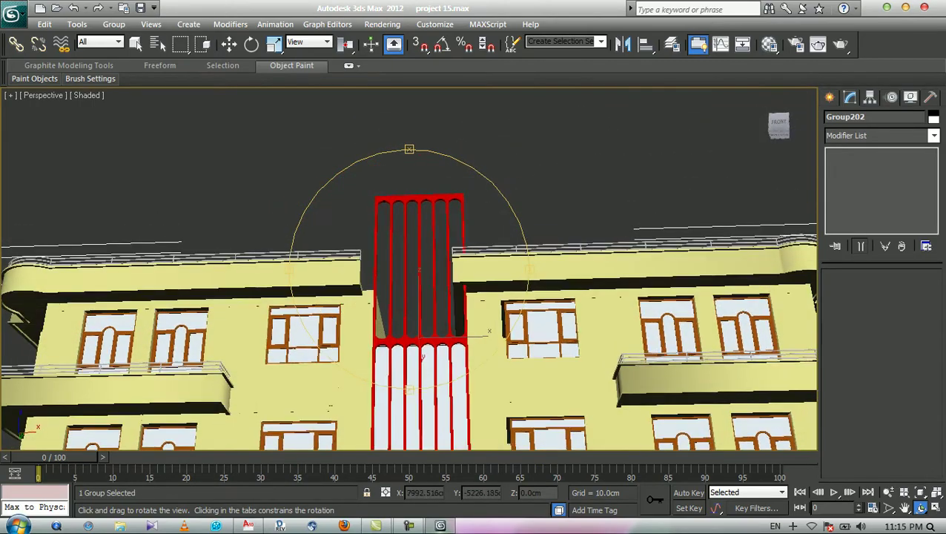
Inspect the gap between the front parapet ends behind the red frame up close.
scroll(409, 269, up, 4)
drag(355, 318, 353, 344)
scroll(409, 269, up, 3)
middle_drag(409, 344, 338, 167)
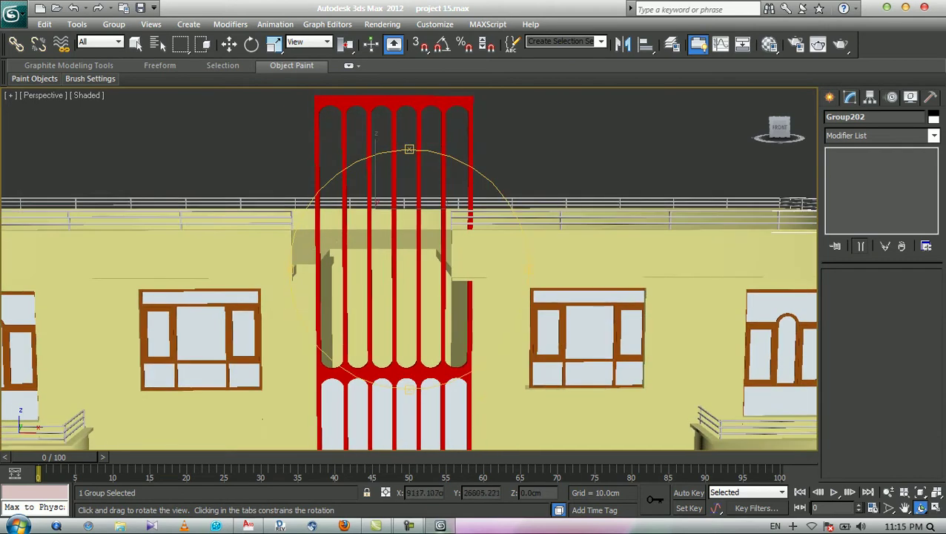
scroll(409, 269, up, 3)
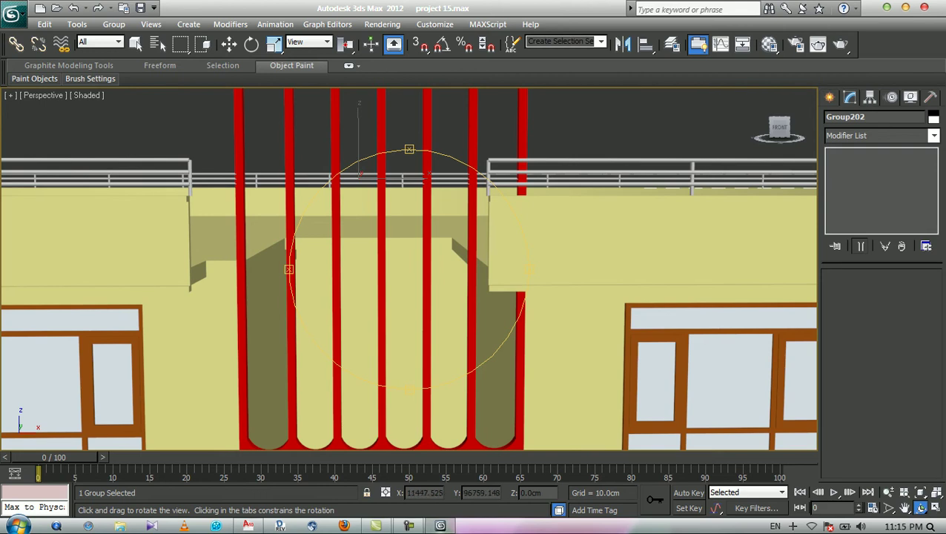
drag(409, 172, 412, 206)
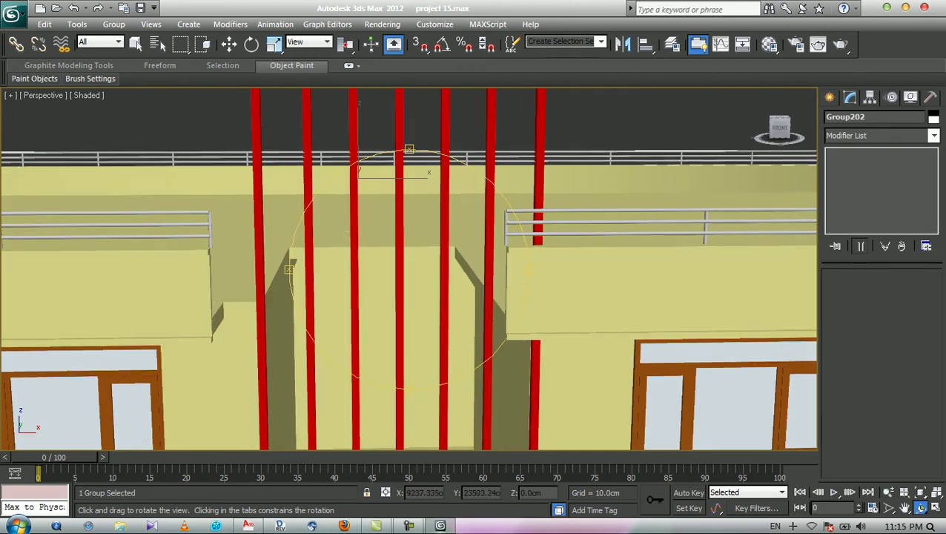
Step back through the earlier perspective views to check the railing around the curved roof corner.
scroll(412, 206, down, 3)
key(shift+z)
key(shift+z)
key(shift+z)
key(shift+z)
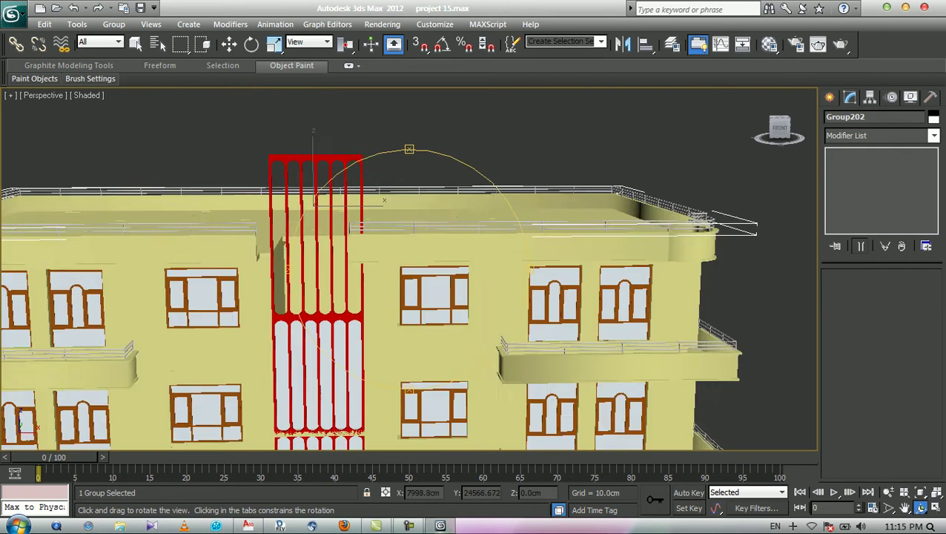
key(shift+z)
key(shift+z)
key(shift+z)
key(shift+z)
key(shift+z)
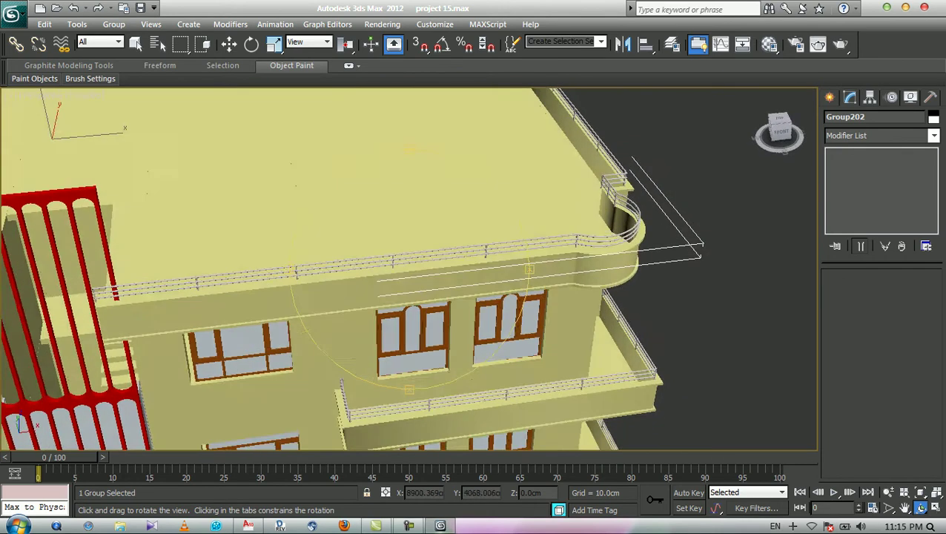
key(shift+z)
key(shift+z)
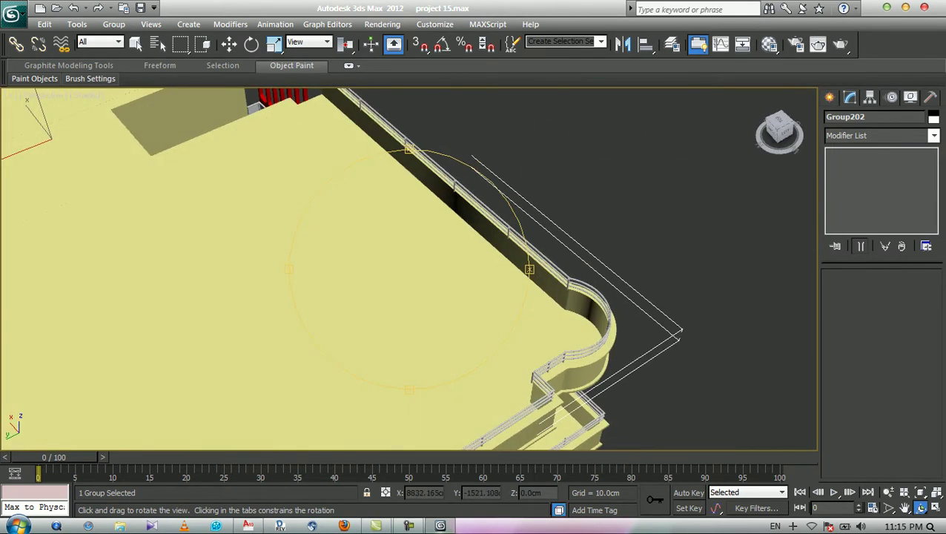
Select the roof parapet sweep under the railing, check its extent in the front view, and return to perspective.
drag(409, 269, 393, 208)
drag(393, 244, 507, 196)
drag(349, 244, 489, 222)
key(Escape)
click(519, 118)
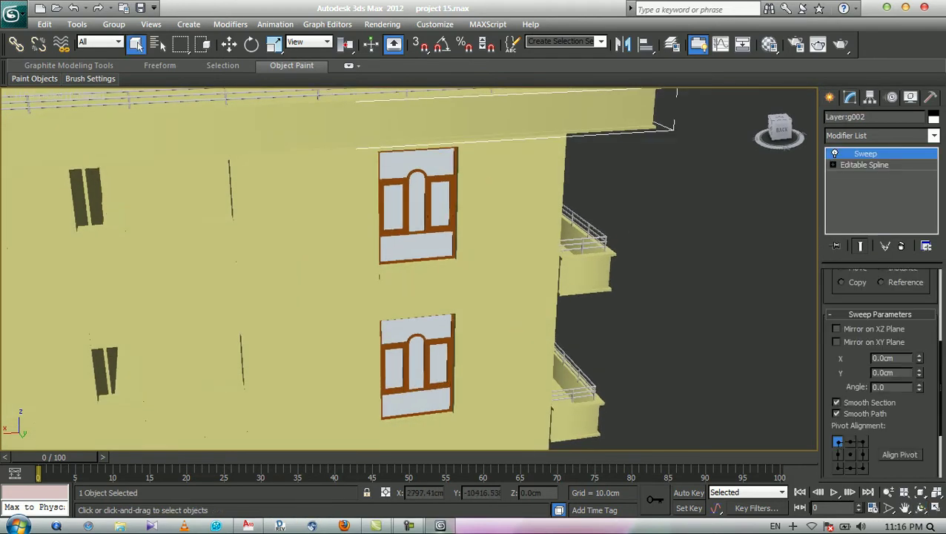
key(f)
key(z)
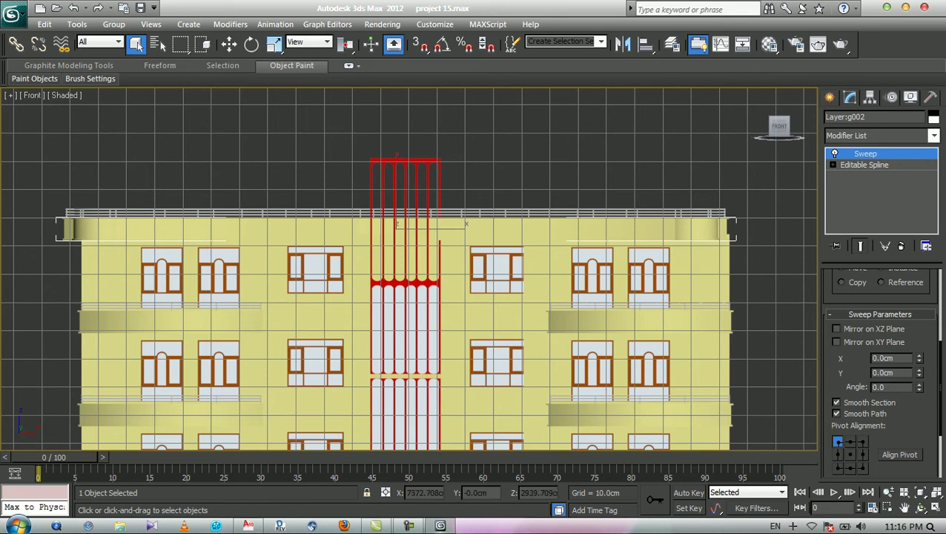
key(ctrl+d)
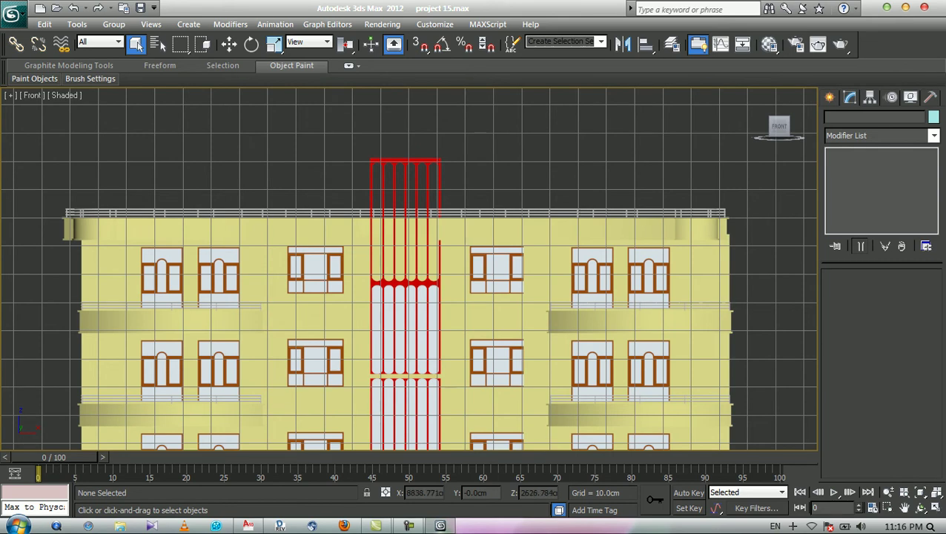
click(466, 224)
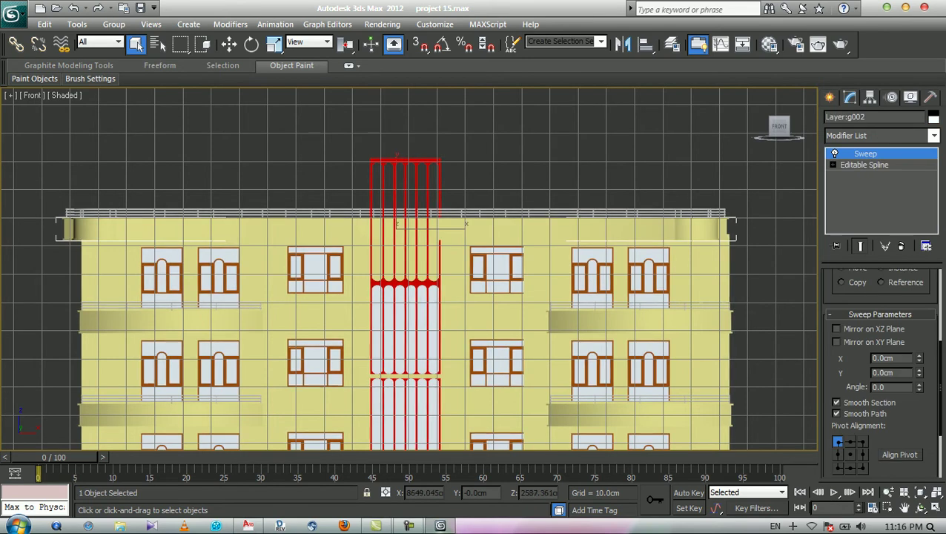
key(p)
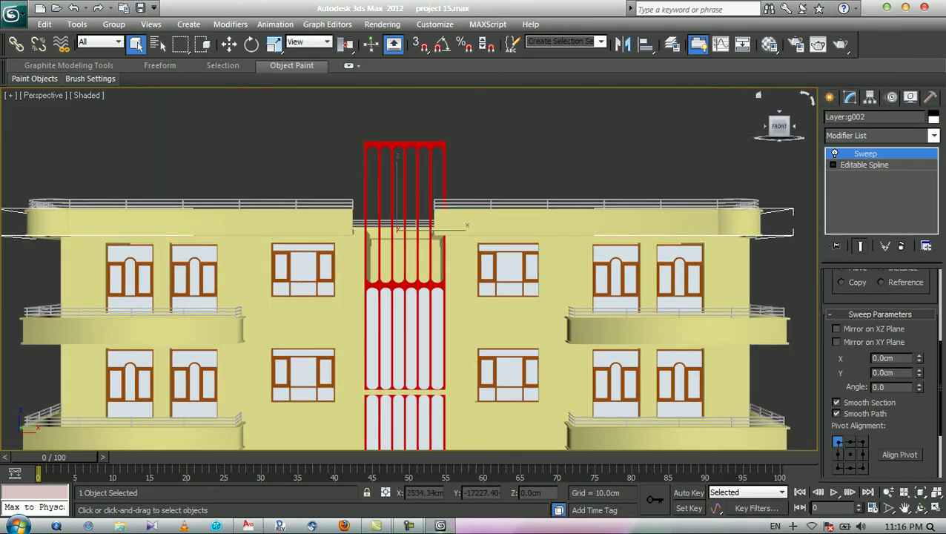
Add the roof railing to the parapet selection at the rear roof corner and group the two together.
click(769, 117)
middle_drag(474, 268, 416, 270)
scroll(396, 269, up, 5)
middle_drag(396, 222, 382, 415)
right_click(542, 145)
click(717, 123)
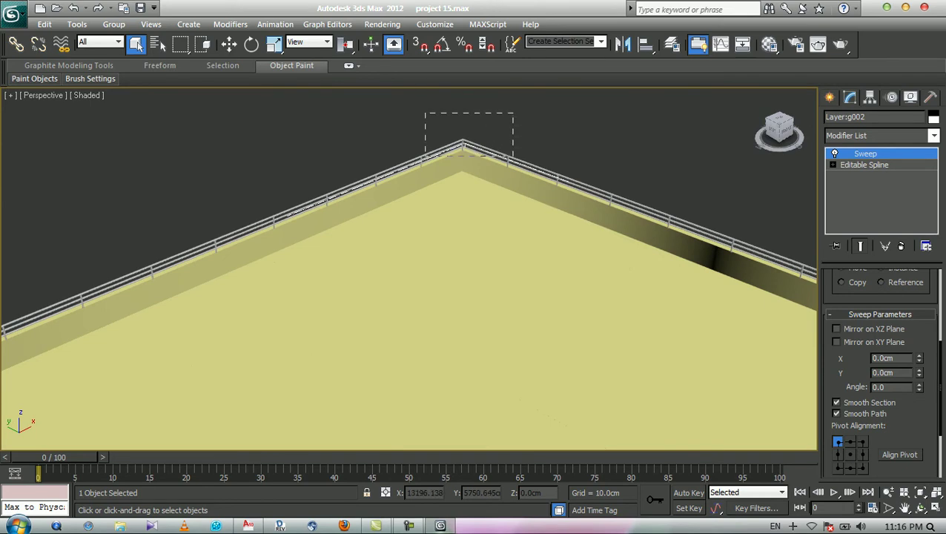
drag(513, 156, 512, 156)
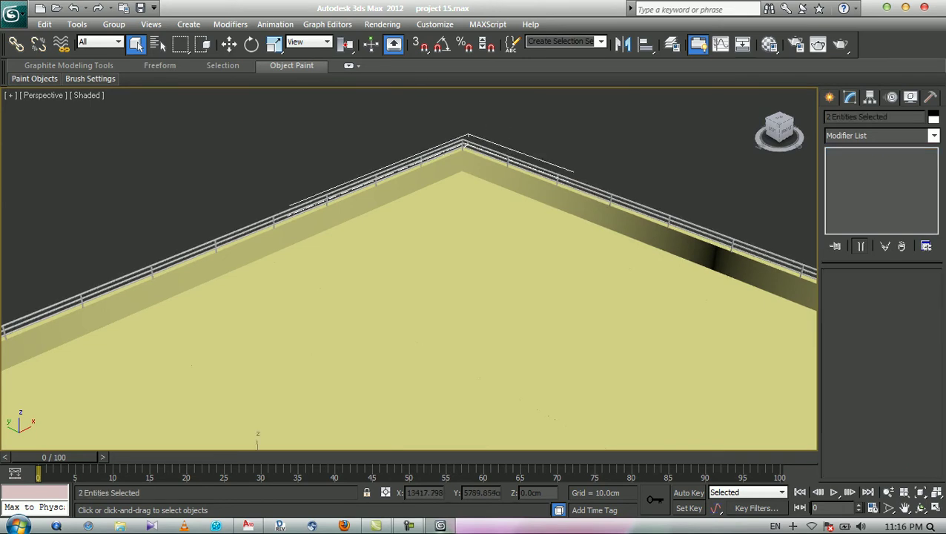
drag(545, 120, 412, 166)
click(114, 24)
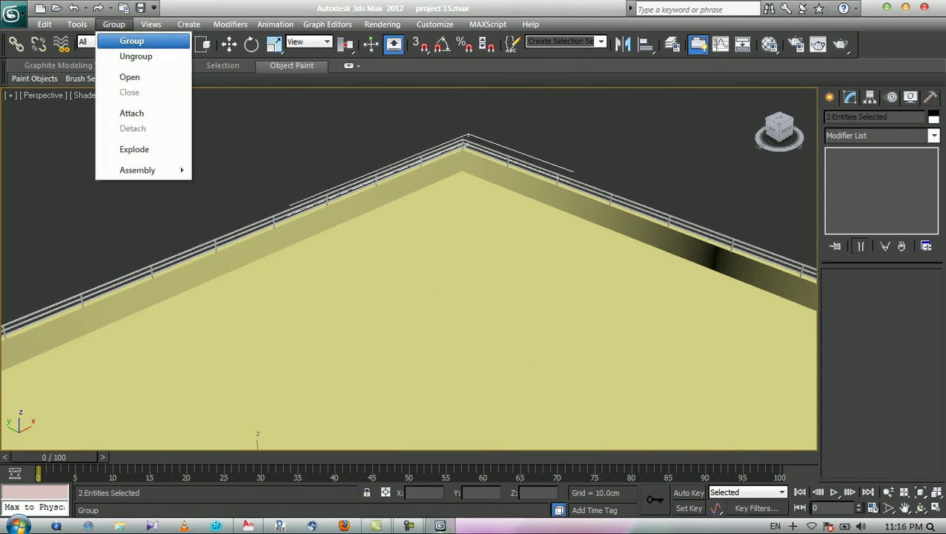
click(132, 38)
key(Return)
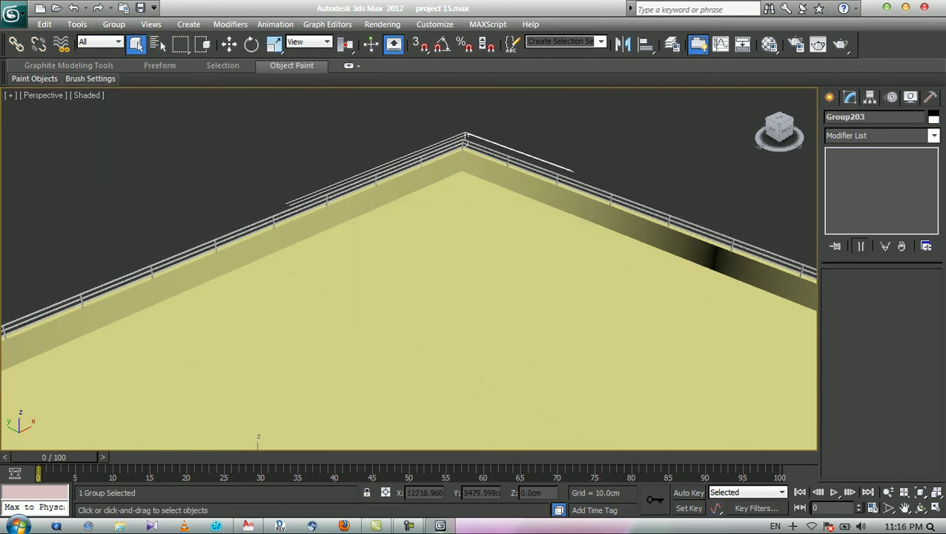
Lift the railing and parapet group clear of the roof, then snap its lower inner corner onto the roof slab corner.
scroll(408, 278, down, 5)
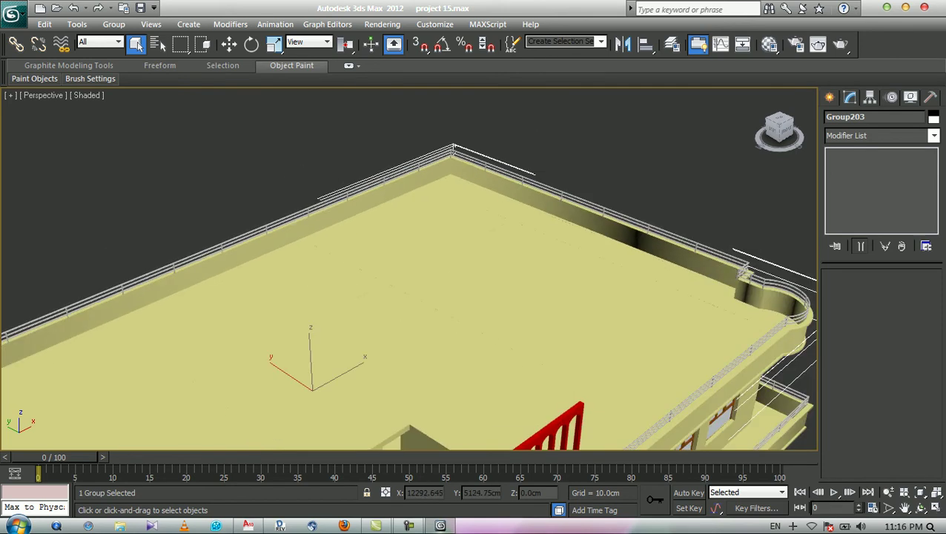
key(w)
drag(309, 346, 307, 293)
middle_drag(408, 268, 393, 355)
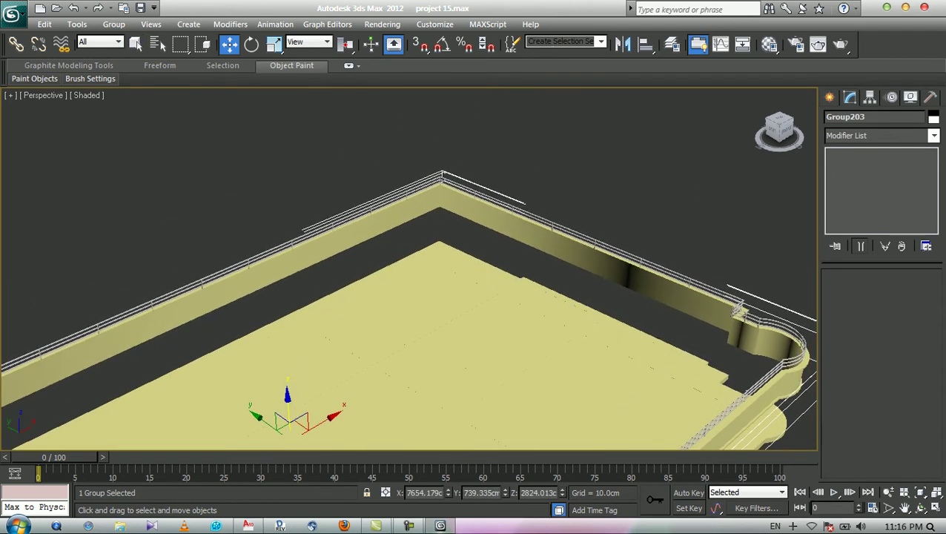
scroll(409, 268, up, 2)
scroll(408, 268, up, 2)
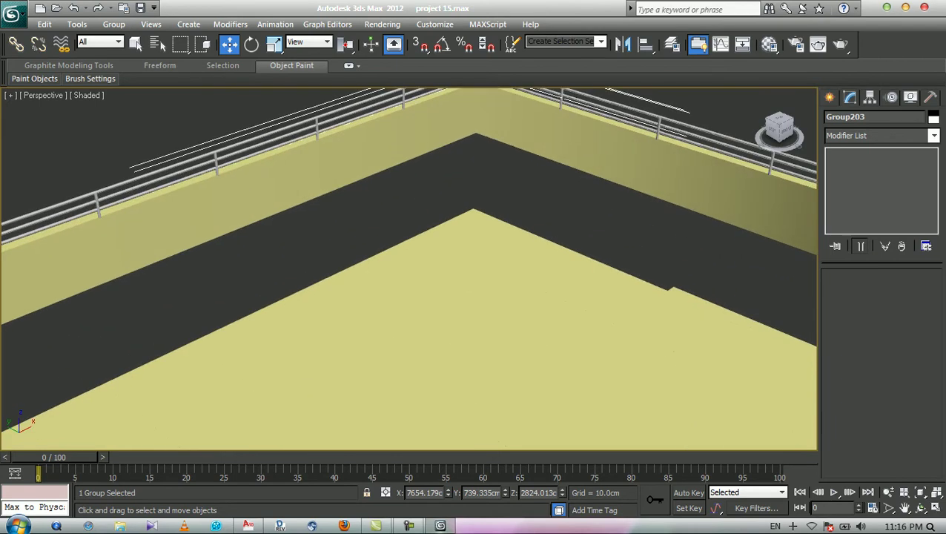
key(s)
drag(476, 134, 473, 209)
key(ctrl+d)
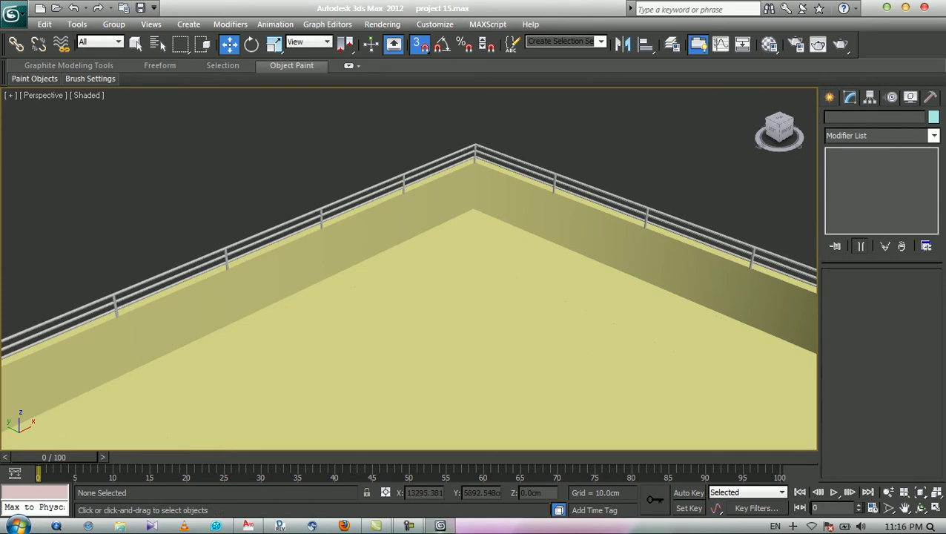
Restore the railing and parapet group's selection and frame it in the front and perspective views.
key(q)
key(ctrl+z)
key(space)
key(f)
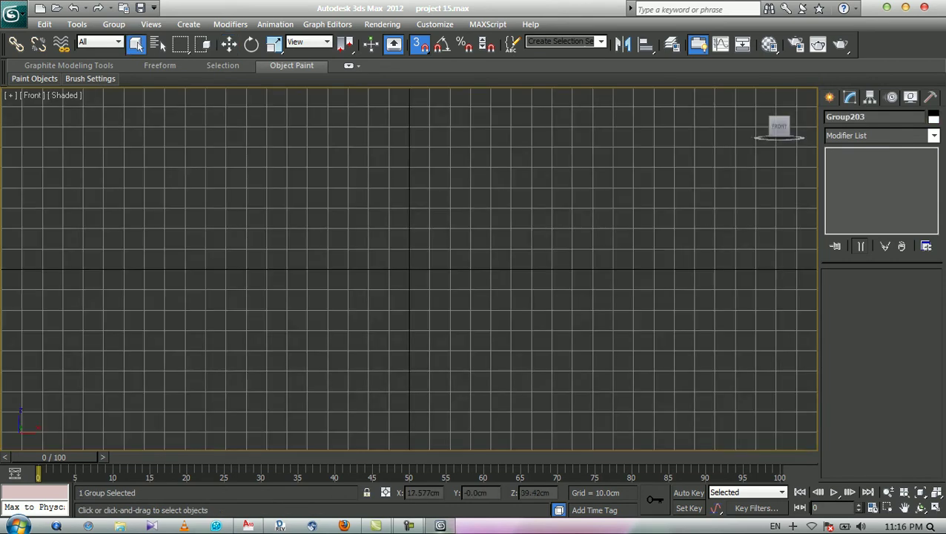
key(z)
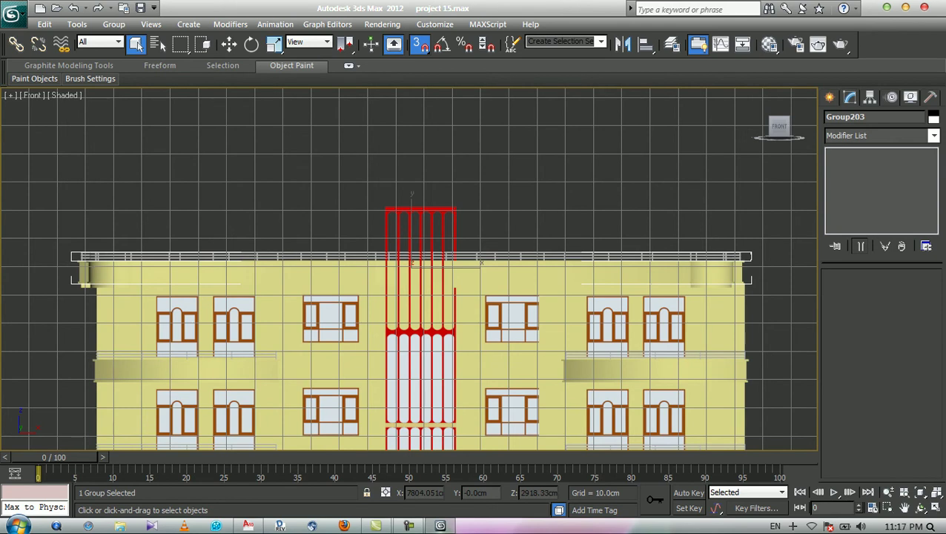
key(p)
key(z)
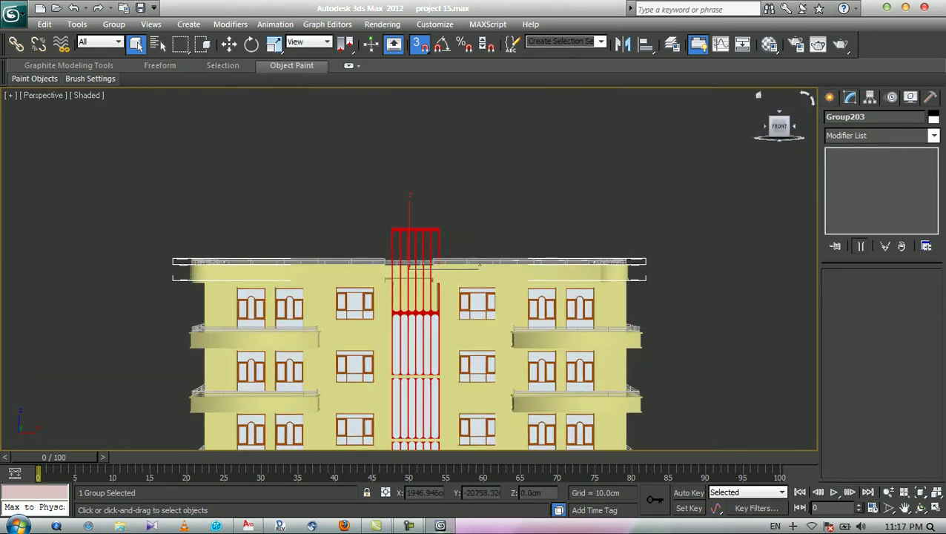
Examine in perspective how the railing and parapet group sits on the roof slab and beside the stair opening.
click(758, 95)
scroll(361, 297, down, 10)
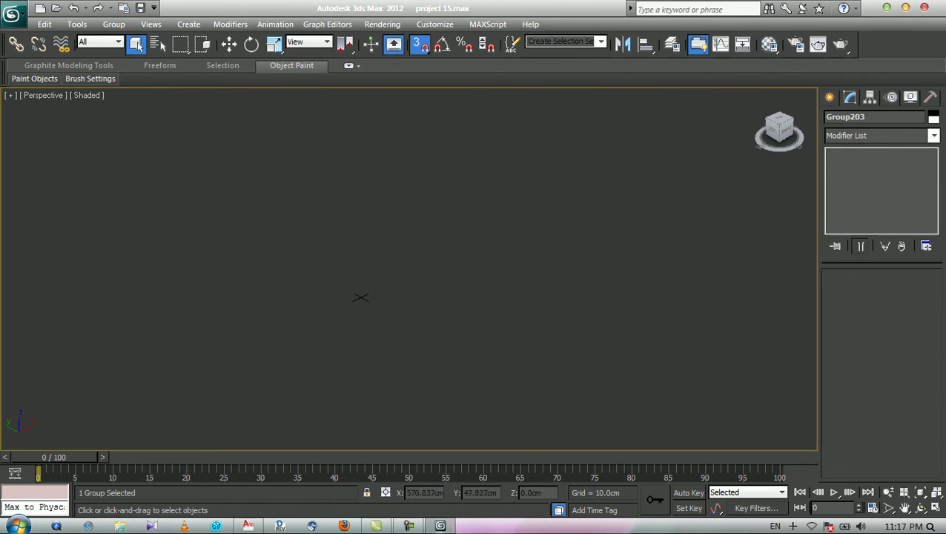
key(z)
middle_drag(409, 269, 392, 263)
scroll(405, 266, up, 3)
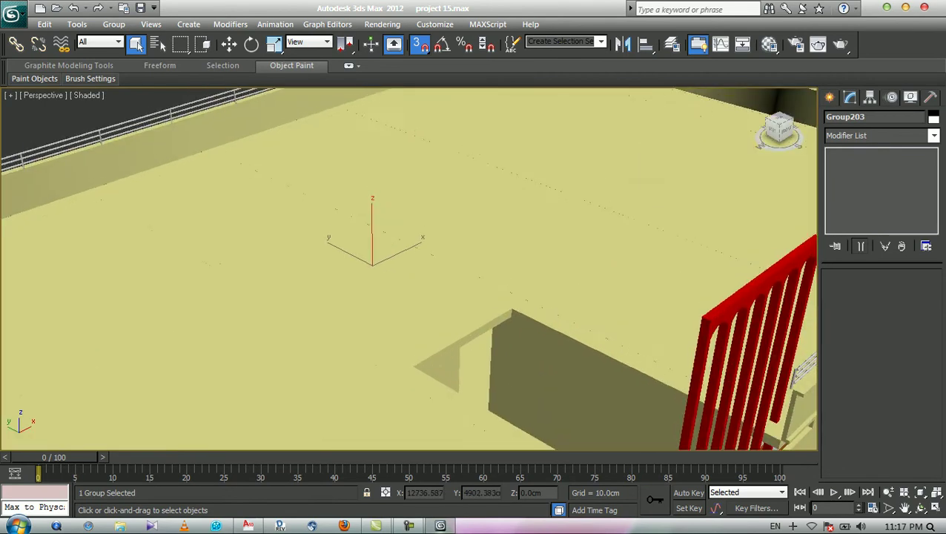
scroll(408, 269, down, 3)
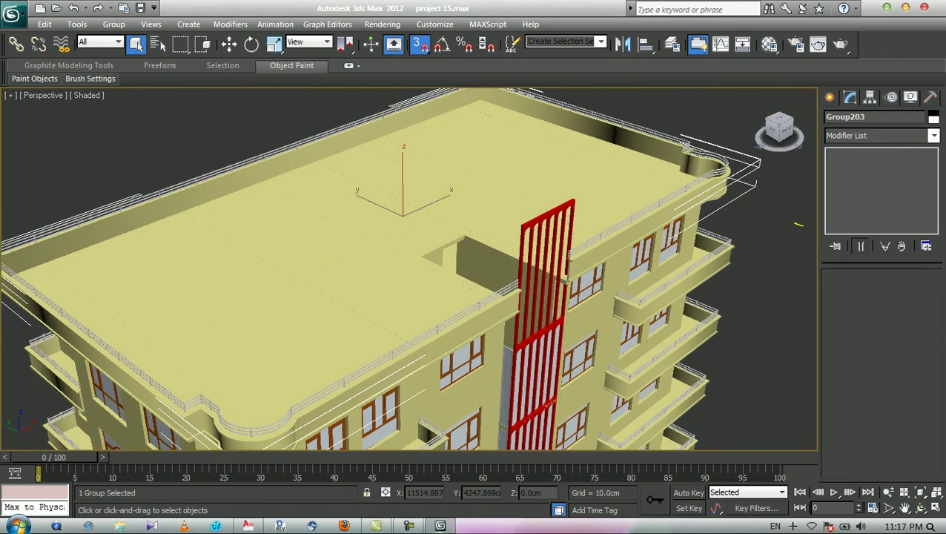
middle_drag(434, 185, 350, 242)
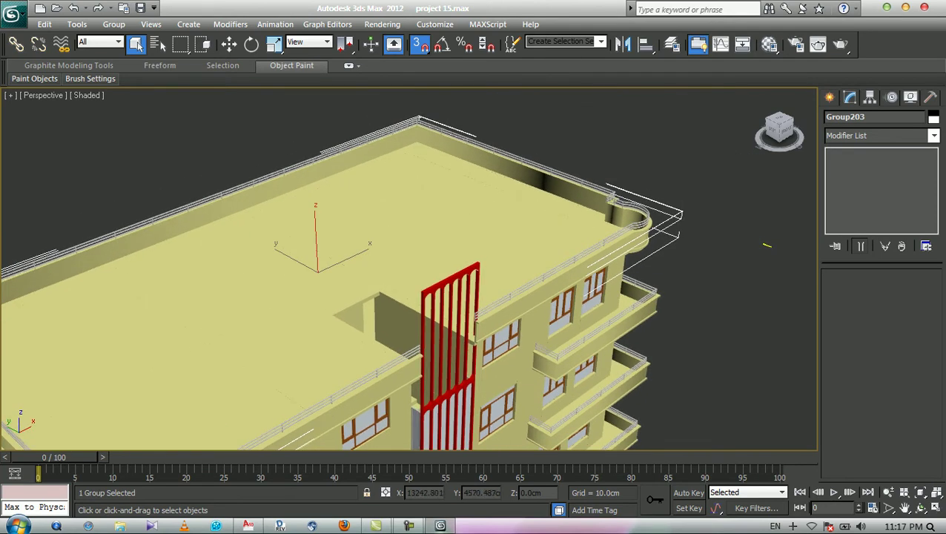
Try offsetting the railing and parapet group 120 cm along X, and undo the move.
key(ctrl+d)
key(ctrl+z)
right_click(229, 43)
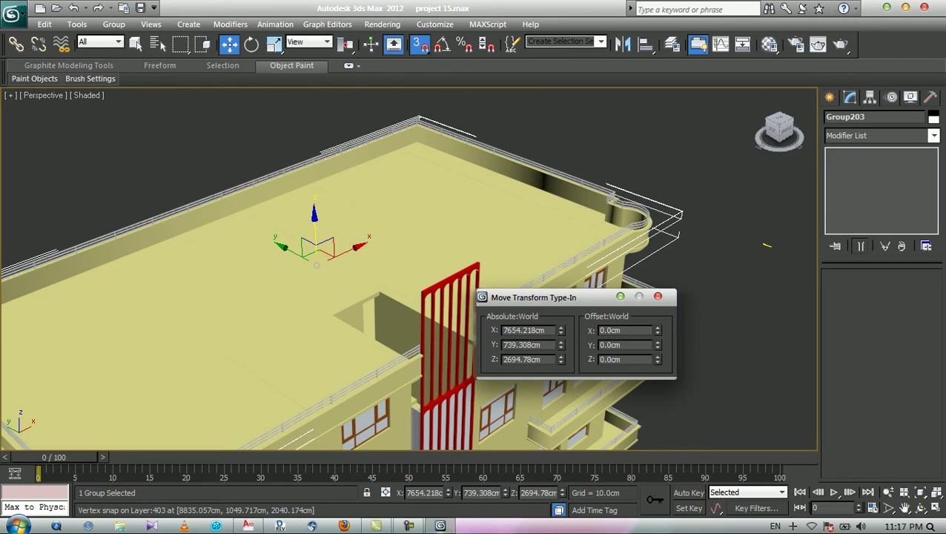
double_click(609, 329)
text(120)
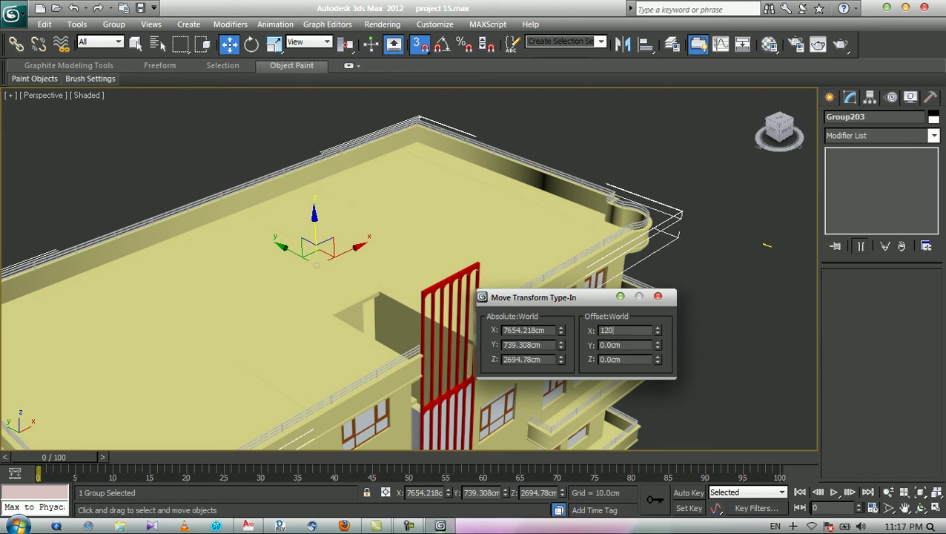
click(603, 196)
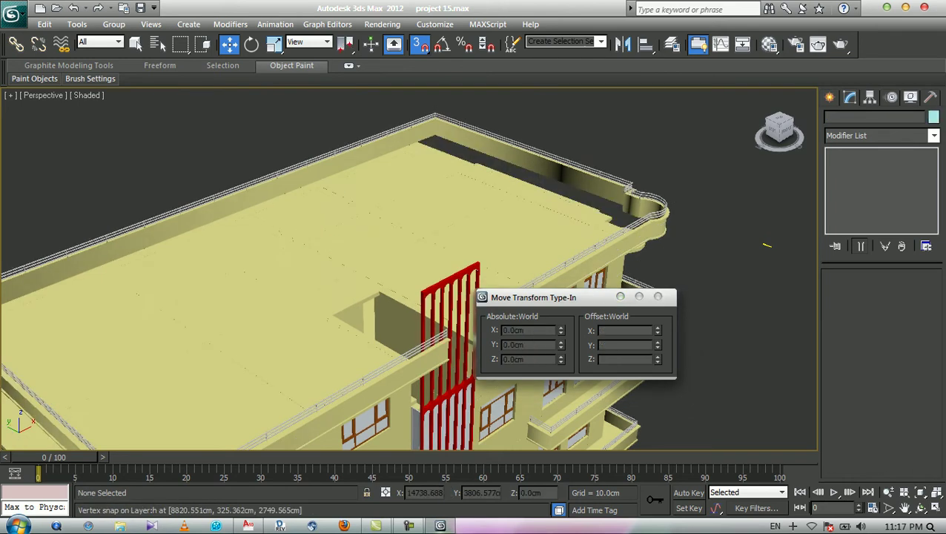
click(657, 296)
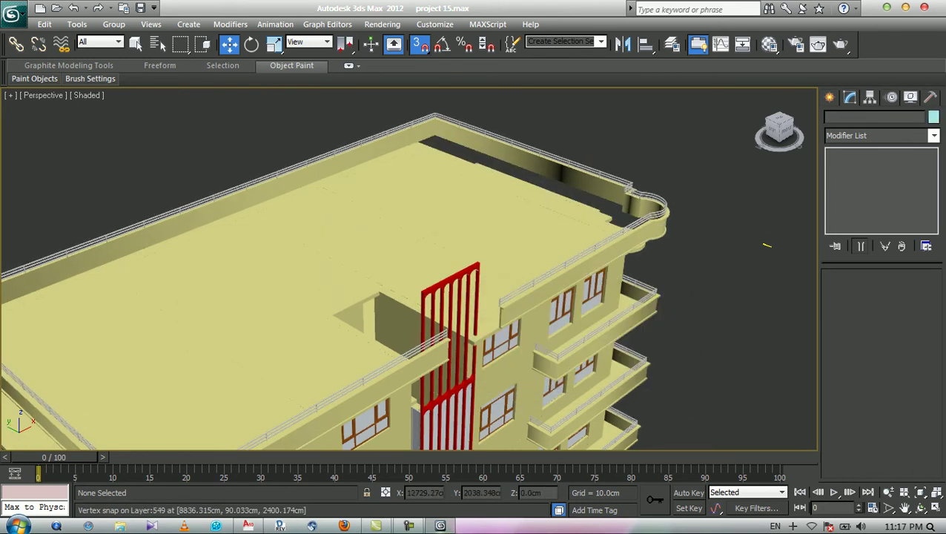
key(ctrl+z)
key(ctrl+z)
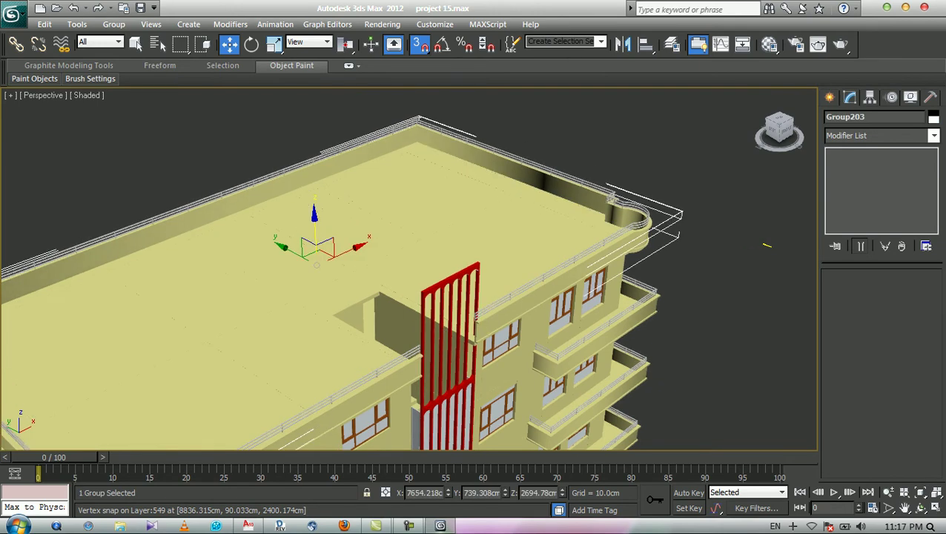
Examine in the front view how the roof railing and parapet line up with the walls at both building ends and the stair tower.
middle_drag(613, 316, 543, 291)
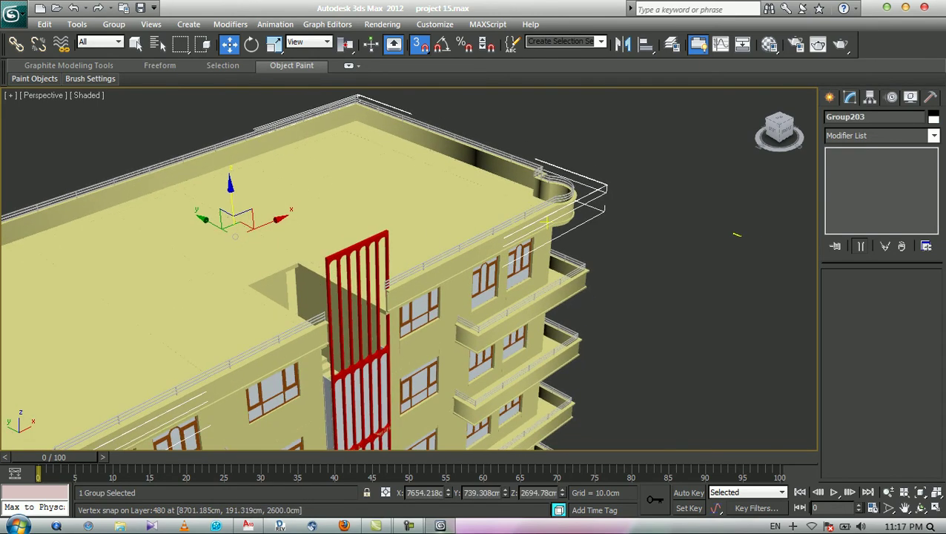
key(q)
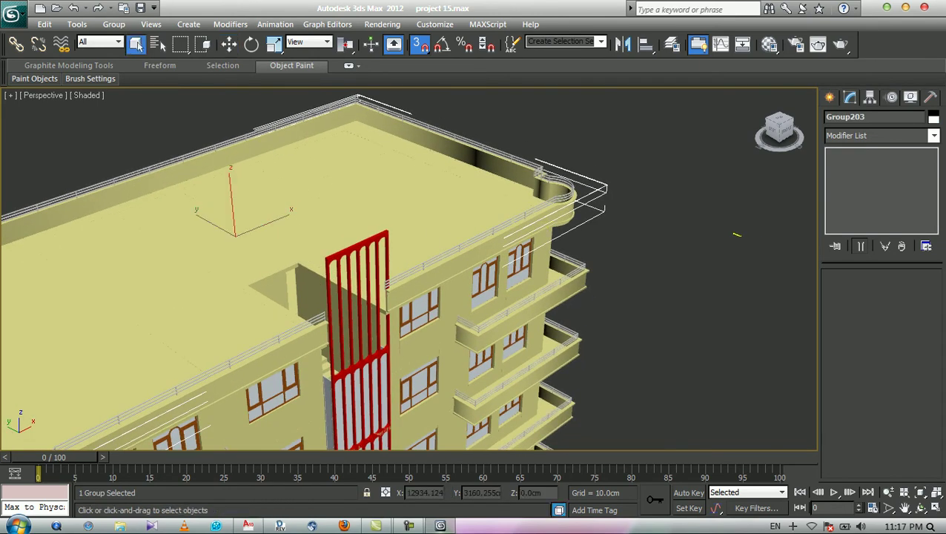
key(f)
scroll(736, 234, up, 5)
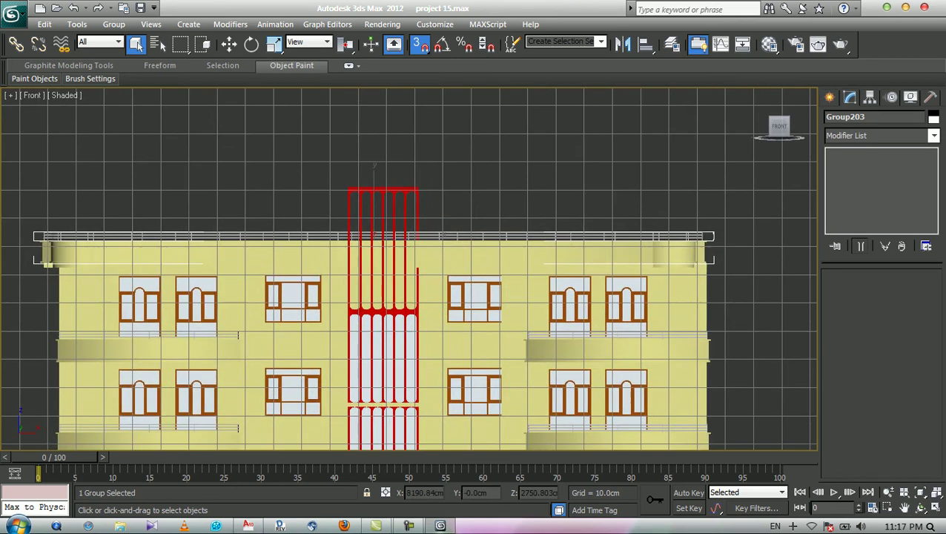
middle_drag(359, 221, 181, 195)
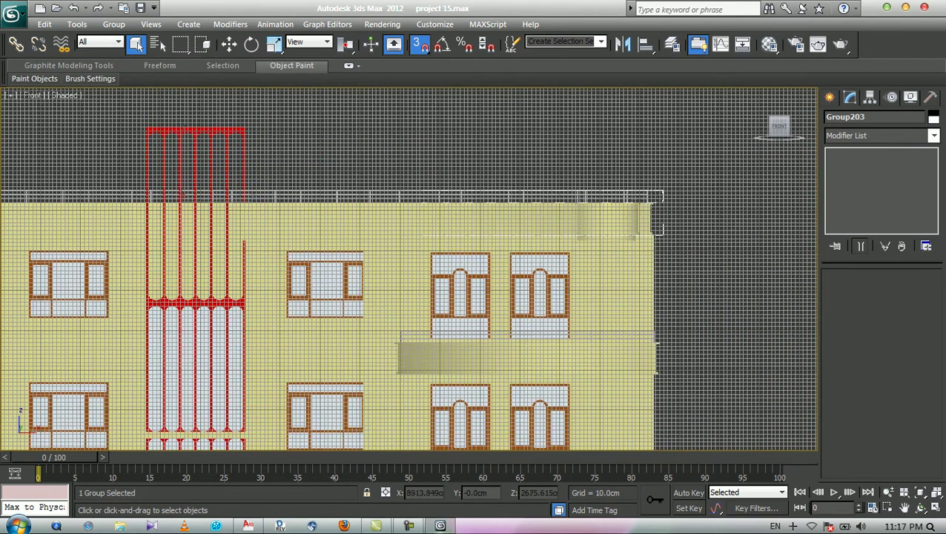
click(447, 180)
middle_drag(365, 282, 787, 277)
scroll(406, 264, down, 2)
scroll(786, 277, up, 3)
middle_drag(384, 299, 781, 305)
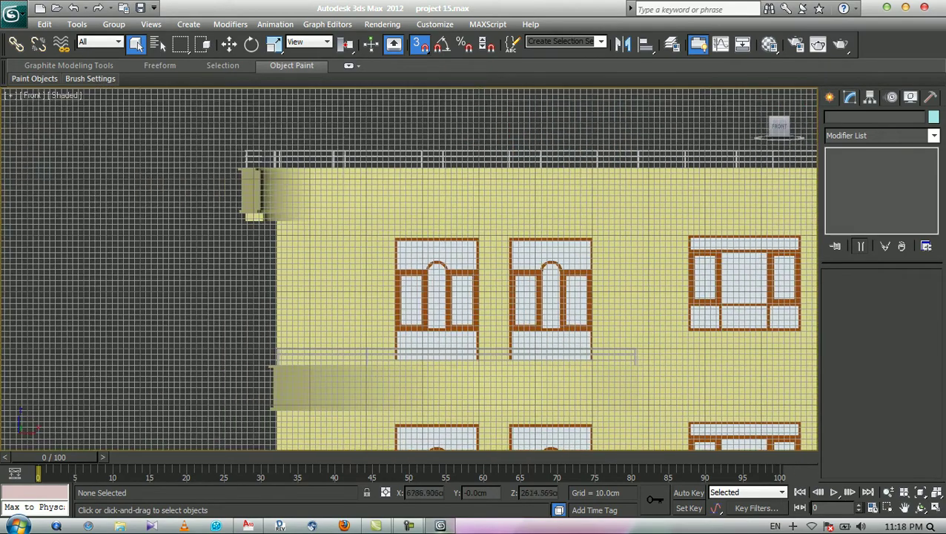
scroll(408, 268, up, 2)
scroll(409, 269, down, 3)
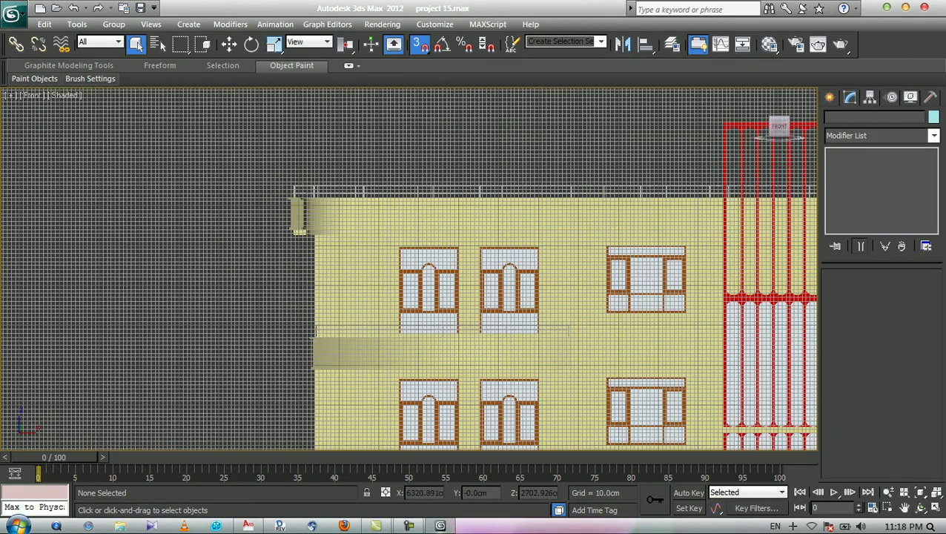
middle_drag(606, 250, 288, 255)
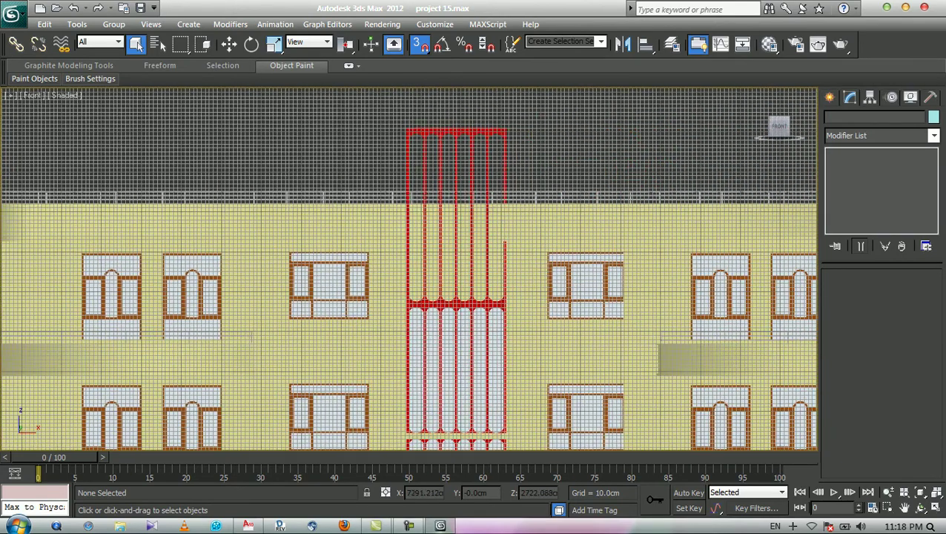
key(p)
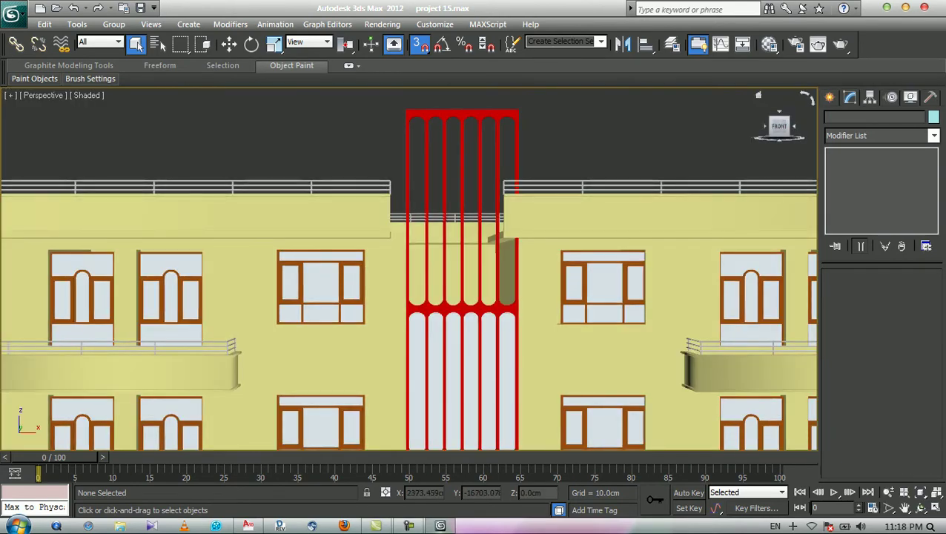
Offset the railing and parapet group 120 cm along the world X axis.
key(shift+z)
key(shift+z)
scroll(563, 237, up, 6)
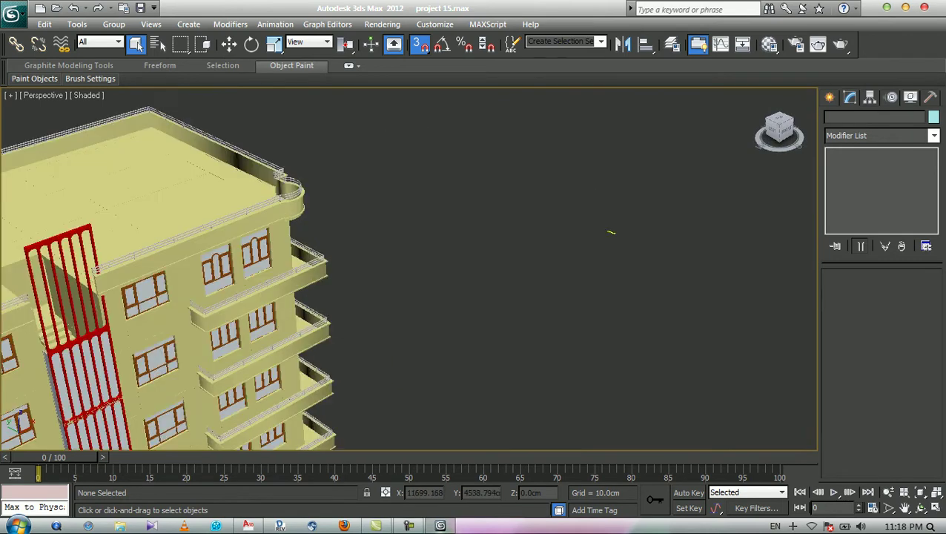
scroll(402, 247, up, 3)
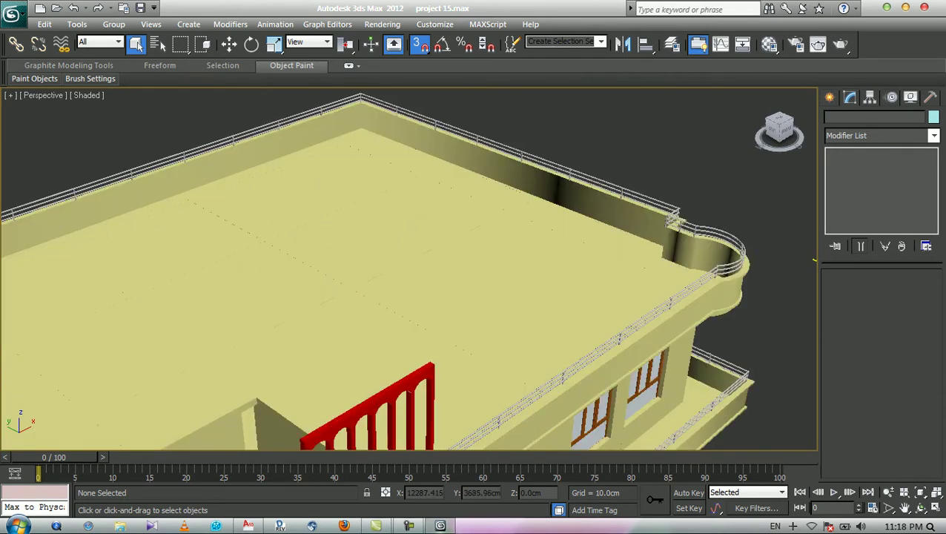
click(478, 142)
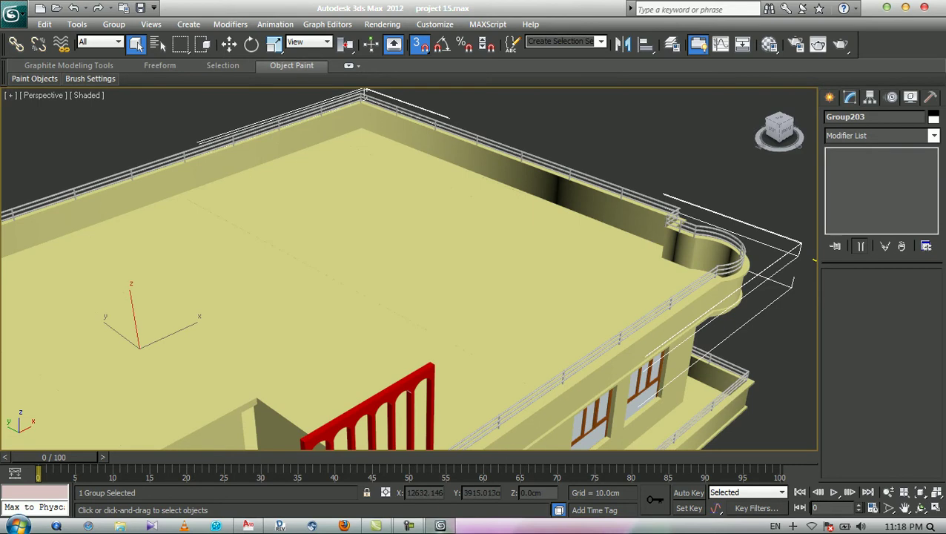
key(w)
key(F12)
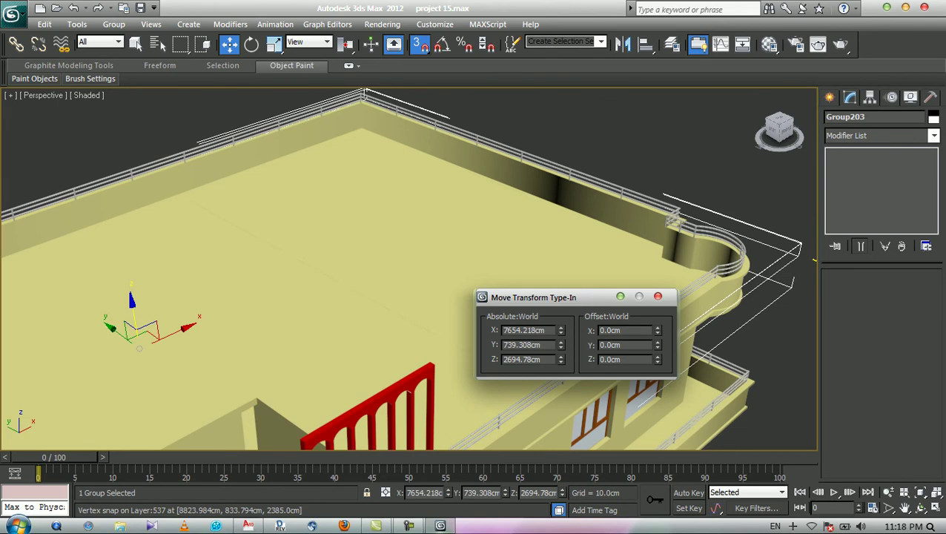
drag(620, 329, 598, 330)
text(120)
key(Return)
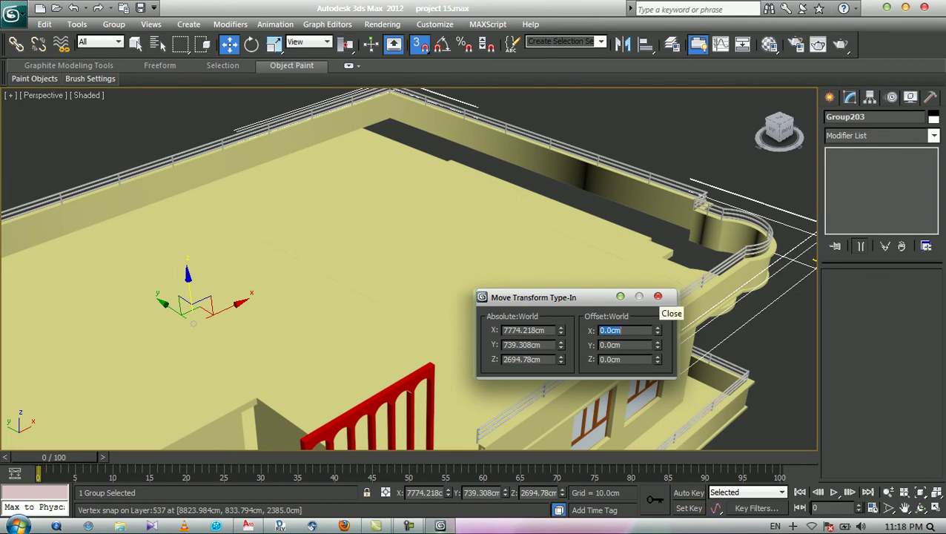
click(658, 296)
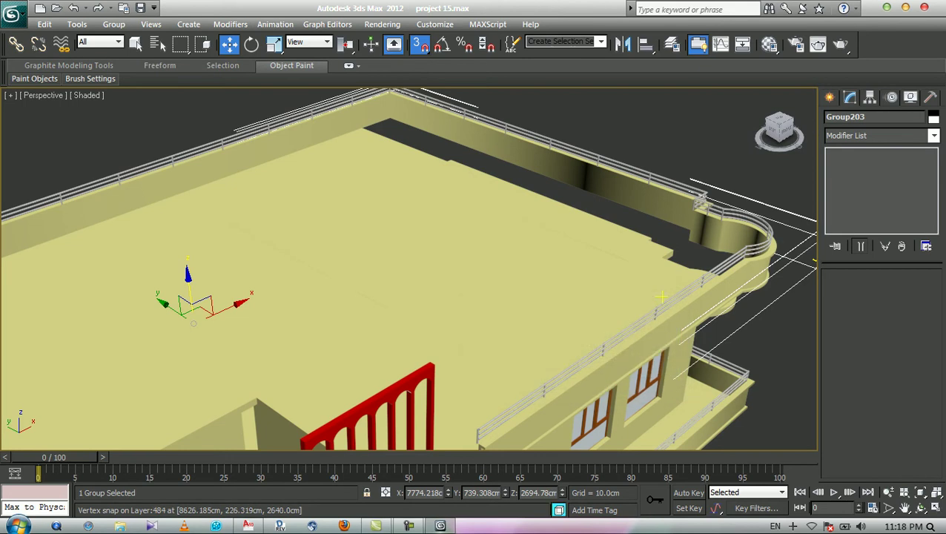
Hide the railing and parapet group from the scene.
key(q)
right_click(609, 178)
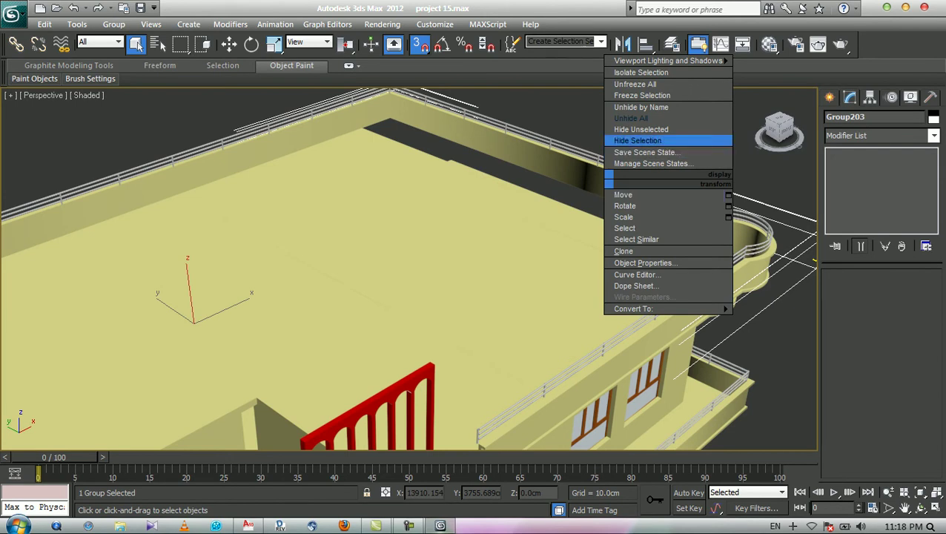
click(636, 140)
Select the roof slab and examine its alignment with the building walls in the front view.
click(676, 315)
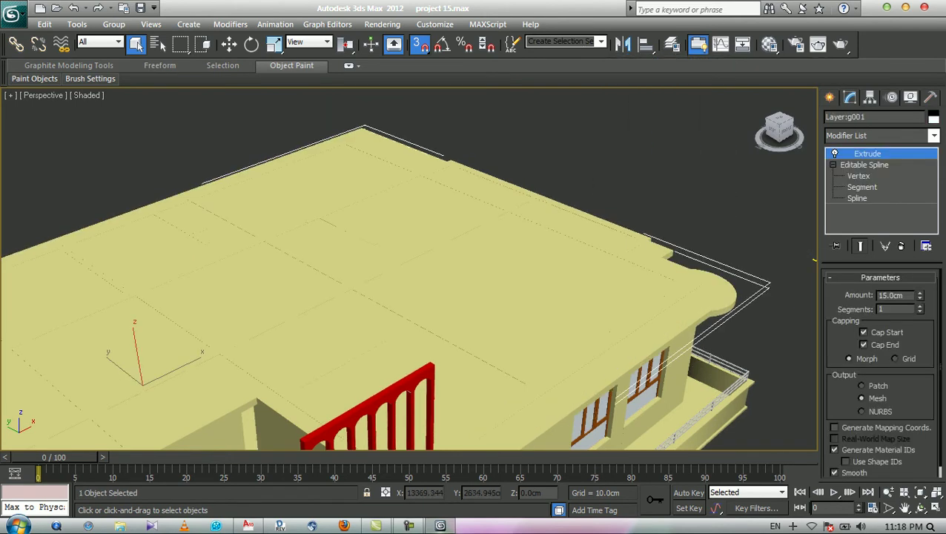
key(f)
key(z)
middle_drag(684, 242, 678, 216)
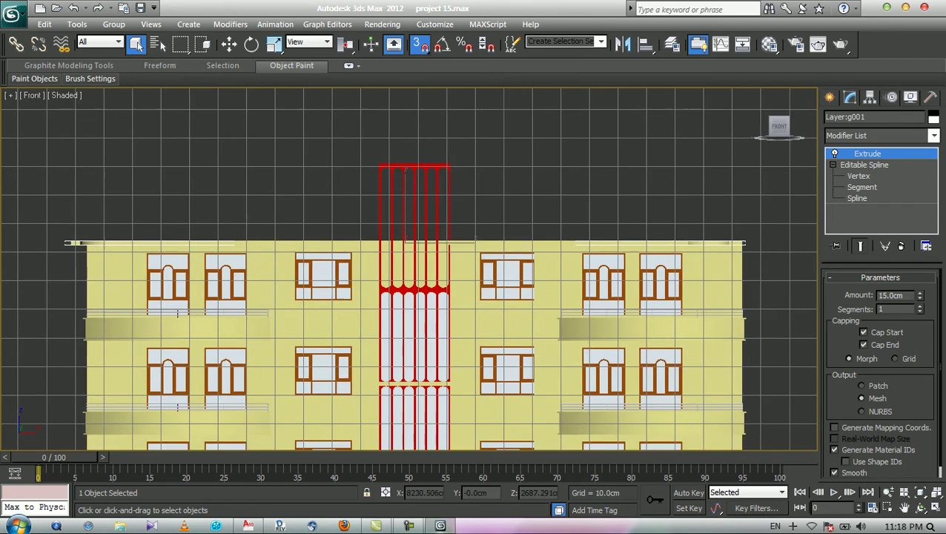
click(672, 218)
scroll(672, 219, up, 2)
middle_drag(688, 264, 604, 255)
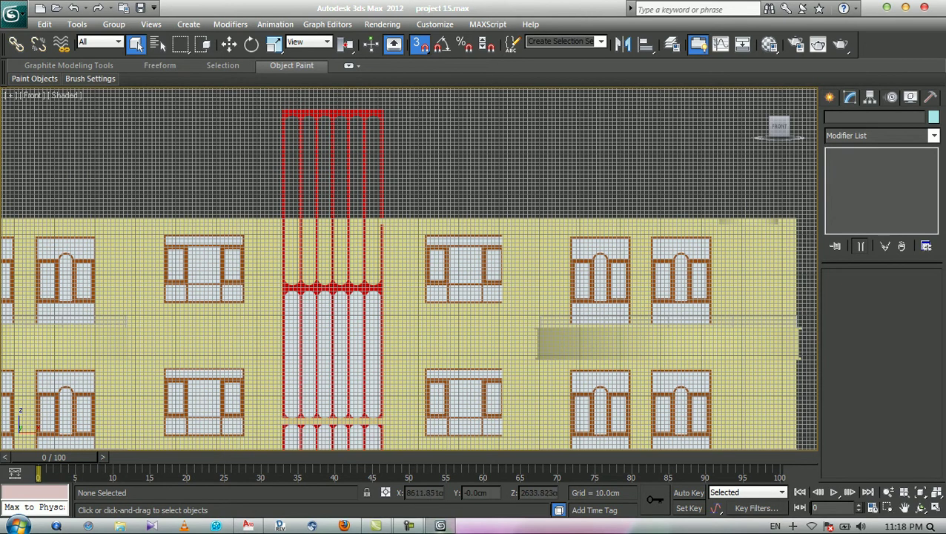
click(667, 220)
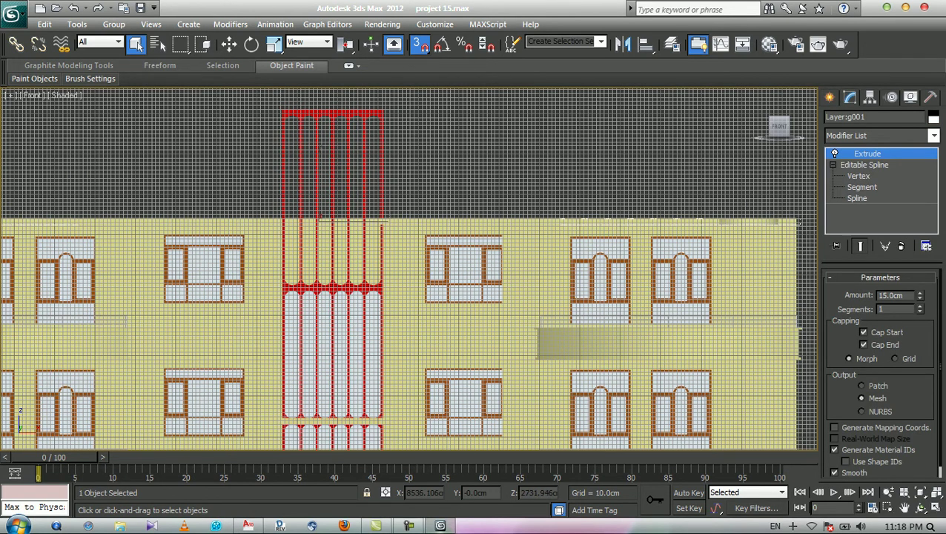
Offset the roof slab 120 cm along the world X axis in the perspective view.
key(p)
scroll(486, 311, down, 4)
alt+middle_drag(486, 311, 473, 381)
key(w)
key(F12)
double_click(601, 329)
text(12)
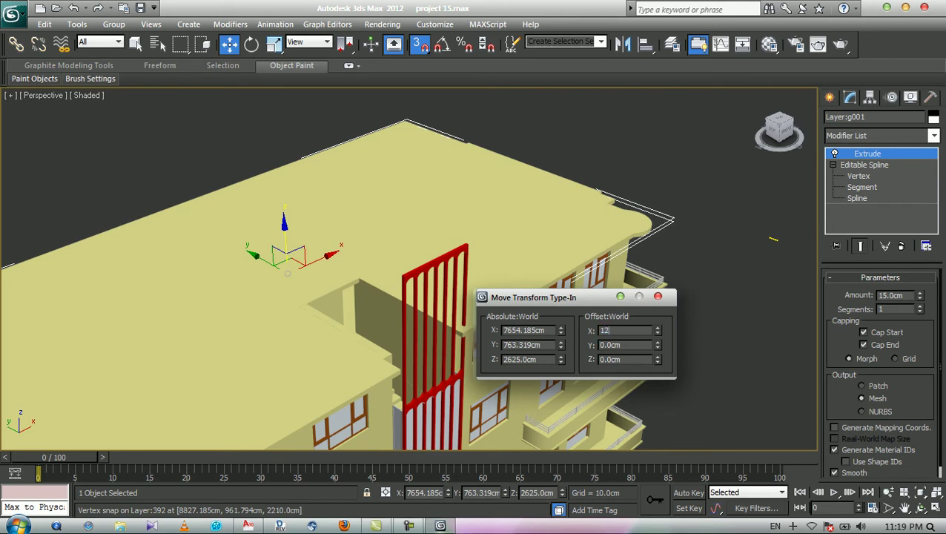
text(0)
key(Return)
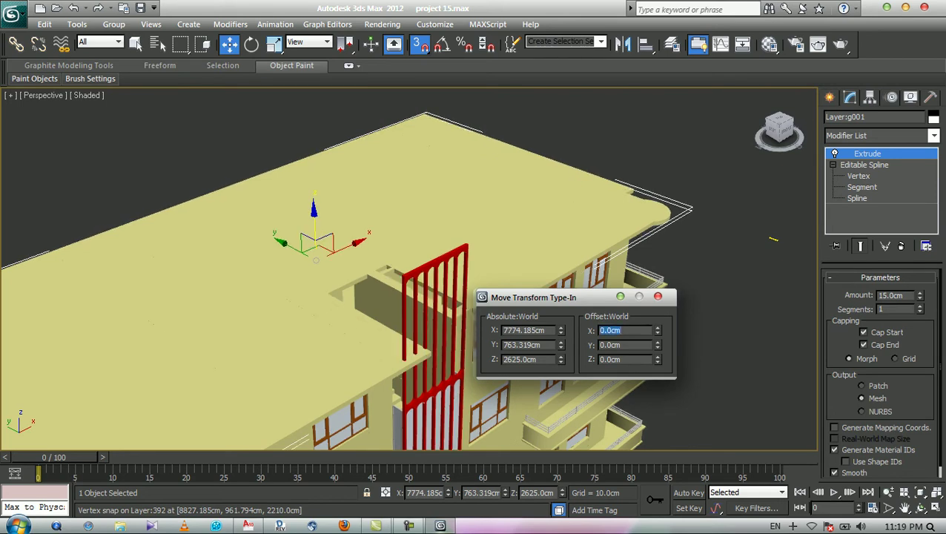
Inspect the shifted roof slab around the stair opening, turn snapping off, and undo the slab's offset.
scroll(392, 312, up, 6)
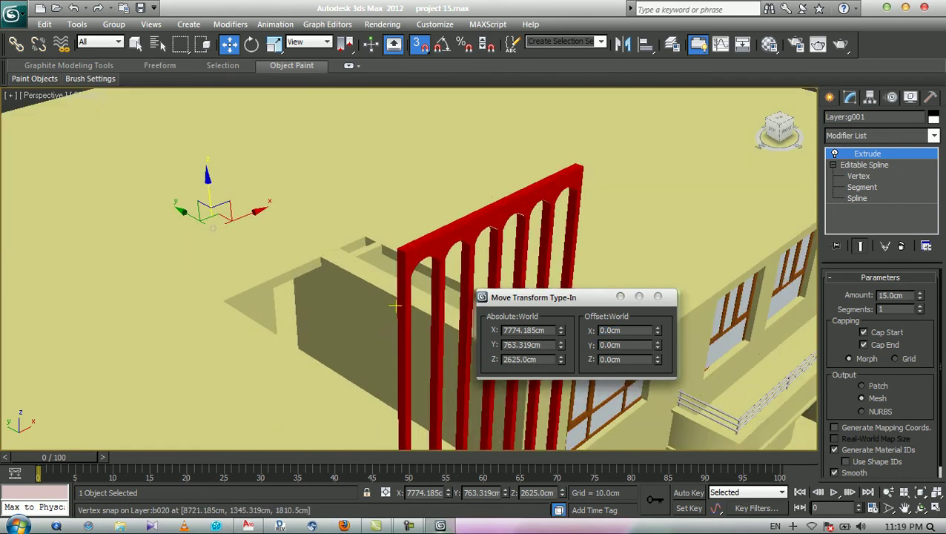
key(s)
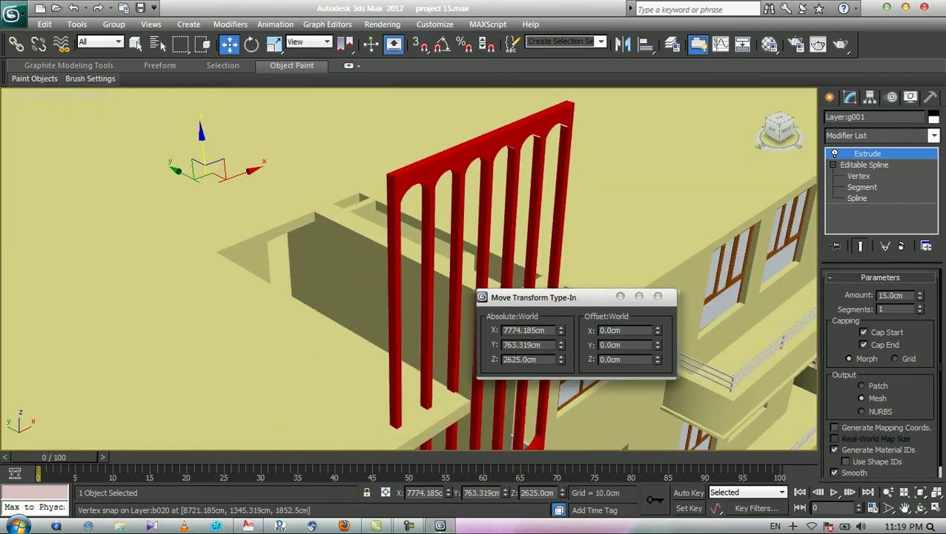
click(920, 507)
drag(474, 268, 391, 239)
scroll(408, 268, down, 3)
key(ctrl+s)
right_click(390, 241)
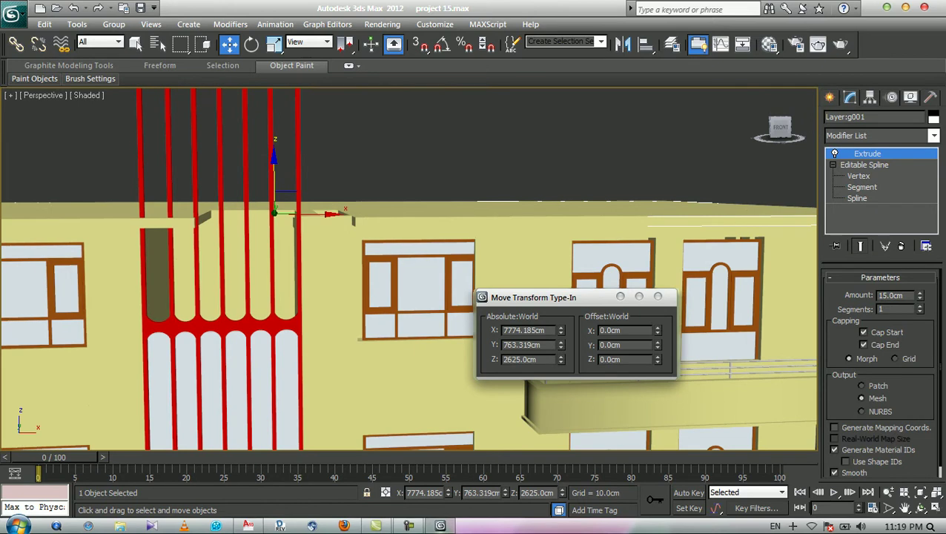
key(ctrl+z)
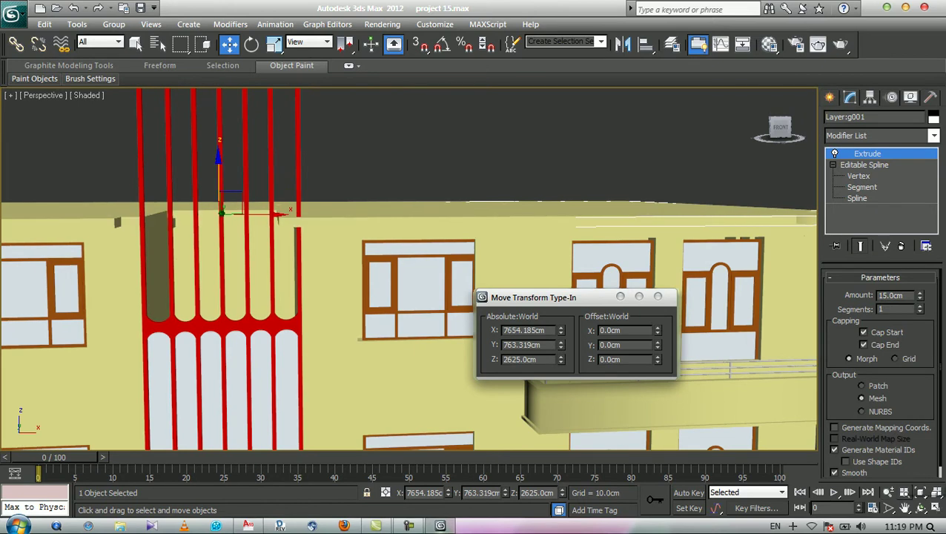
Hide the red stair grille in front of the roof slab's corner at the stair opening.
click(919, 508)
drag(349, 275, 410, 373)
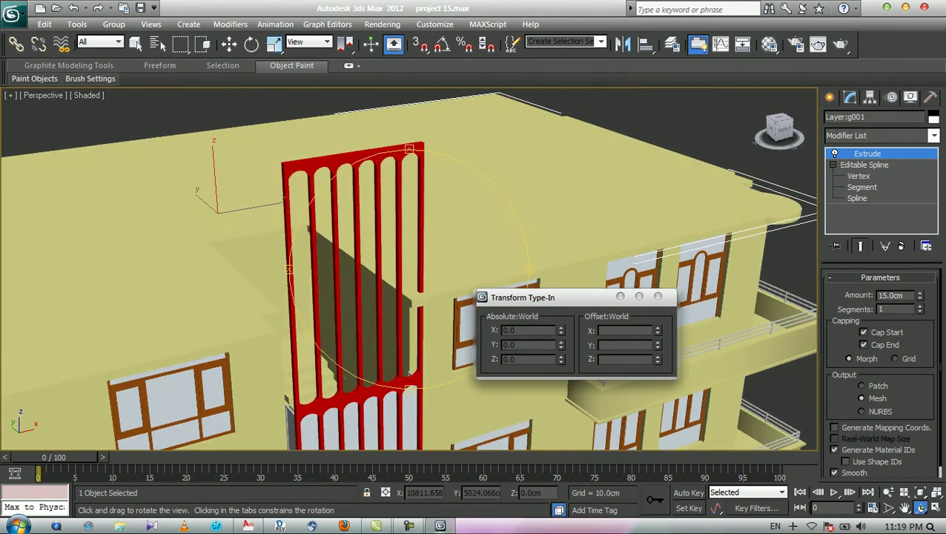
scroll(410, 373, up, 3)
middle_drag(410, 373, 341, 303)
drag(354, 371, 315, 444)
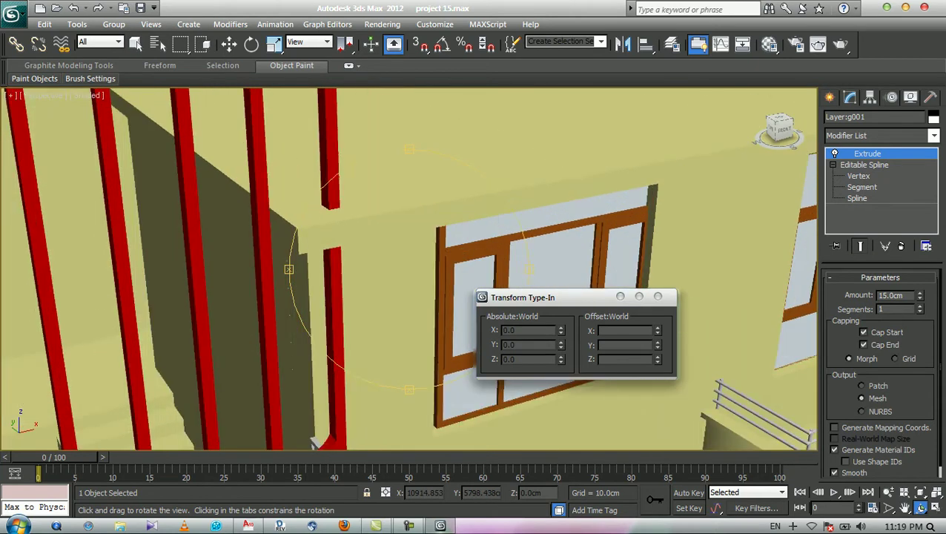
key(w)
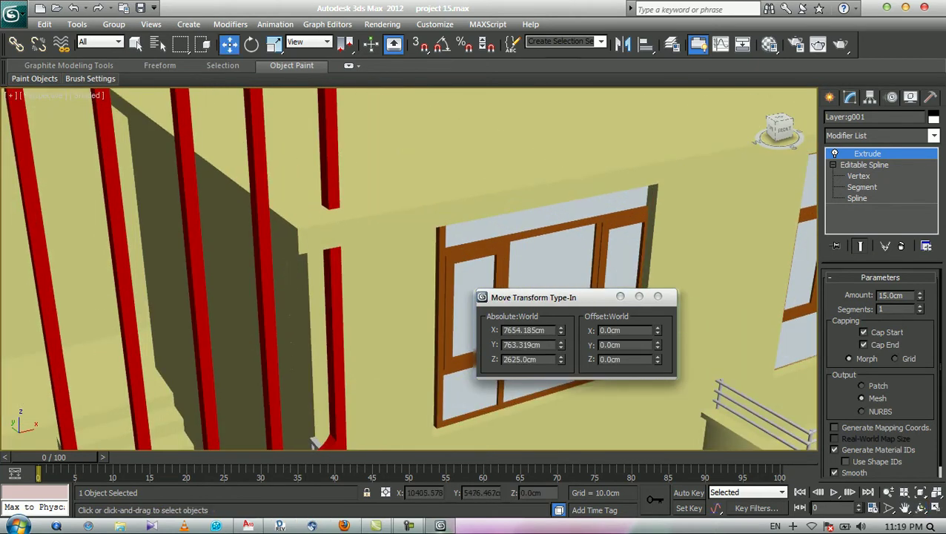
key(q)
click(336, 283)
right_click(335, 284)
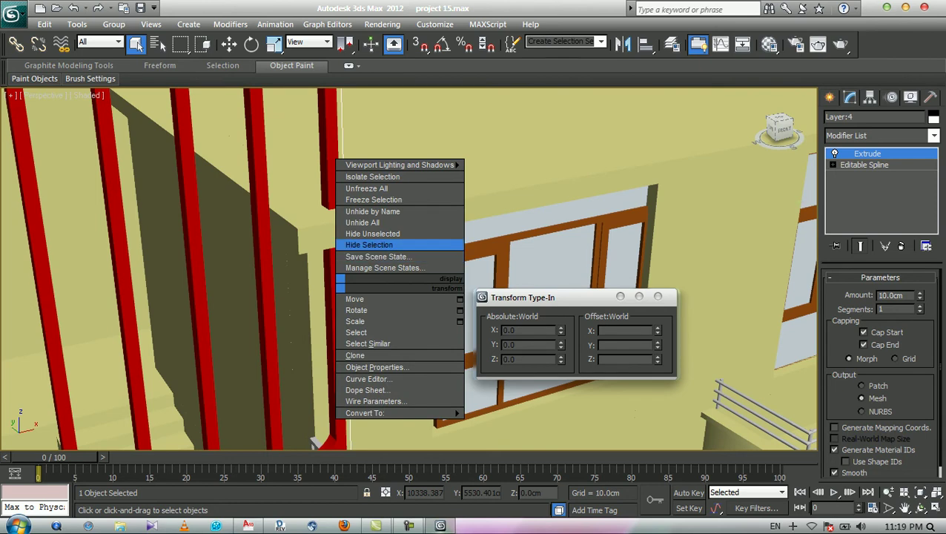
click(369, 245)
Select the roof slab and snap its corner vertex onto the wall corner at the stair opening.
click(315, 443)
key(w)
key(s)
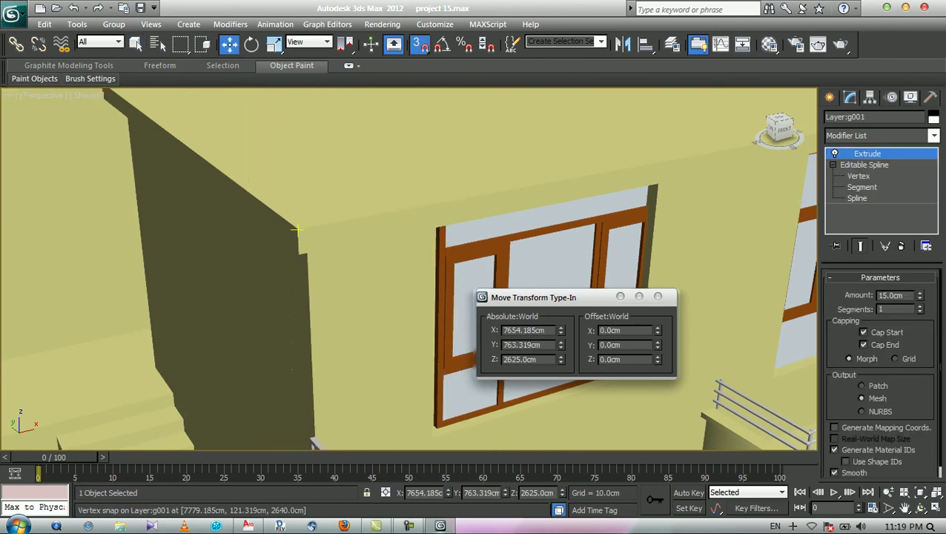
drag(296, 231, 303, 187)
key(q)
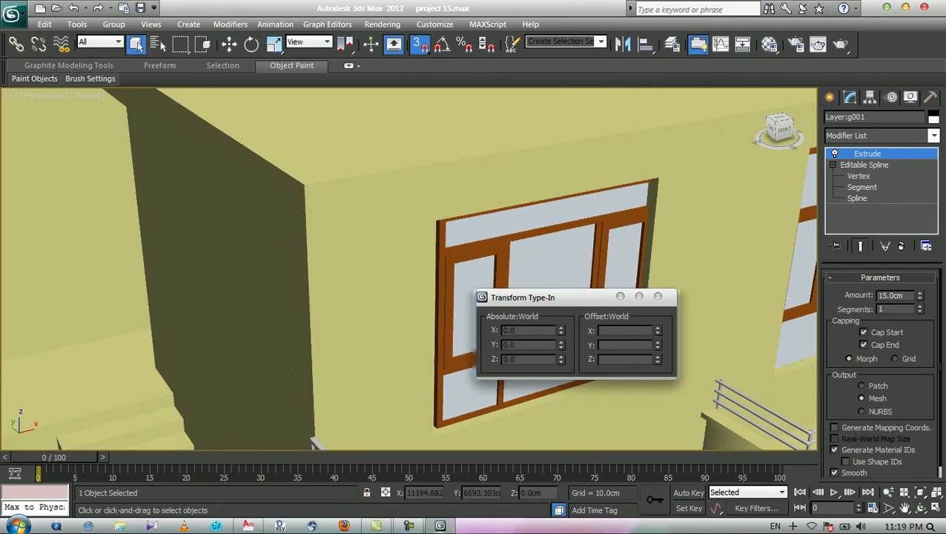
Inspect the repositioned roof slab in perspective and front views, and close the Move Transform Type-In dialog.
scroll(408, 268, down, 4)
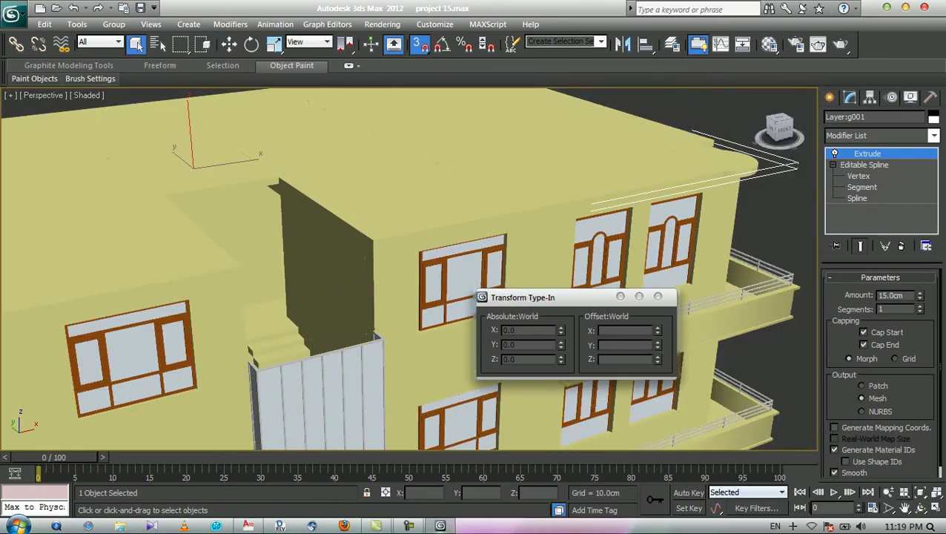
click(919, 507)
drag(408, 268, 386, 244)
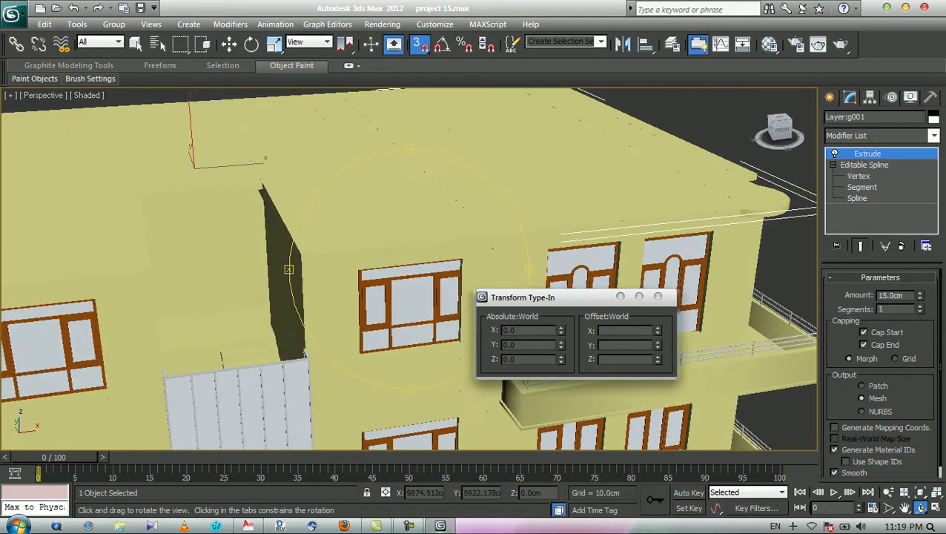
scroll(409, 269, down, 3)
click(136, 44)
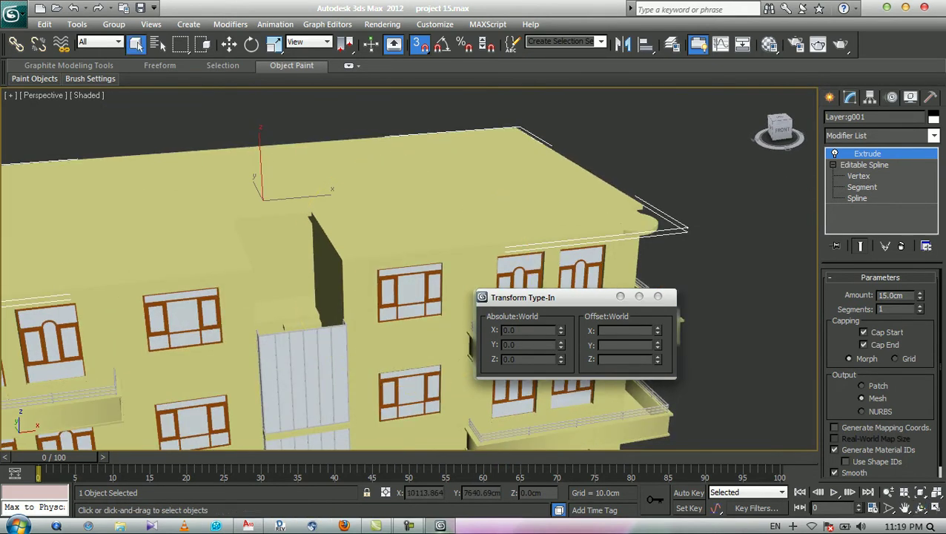
key(f)
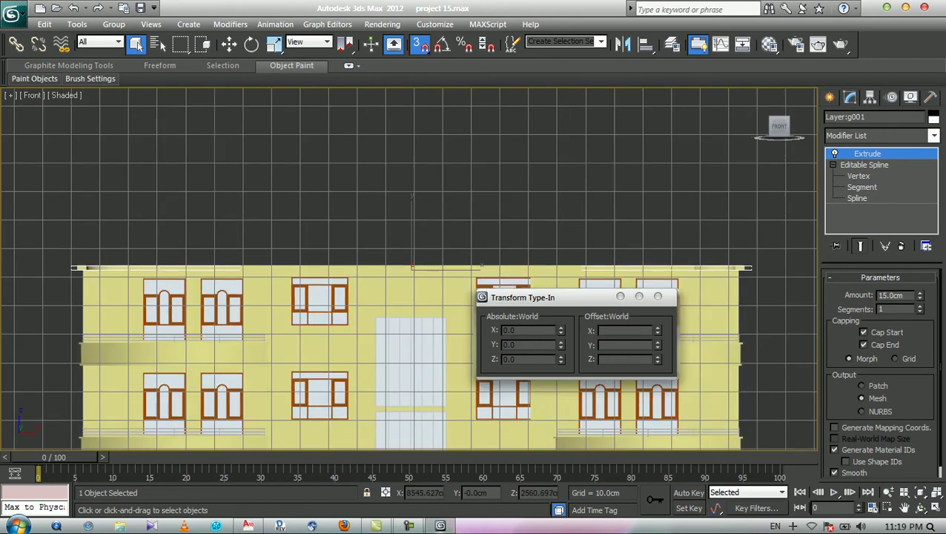
click(657, 296)
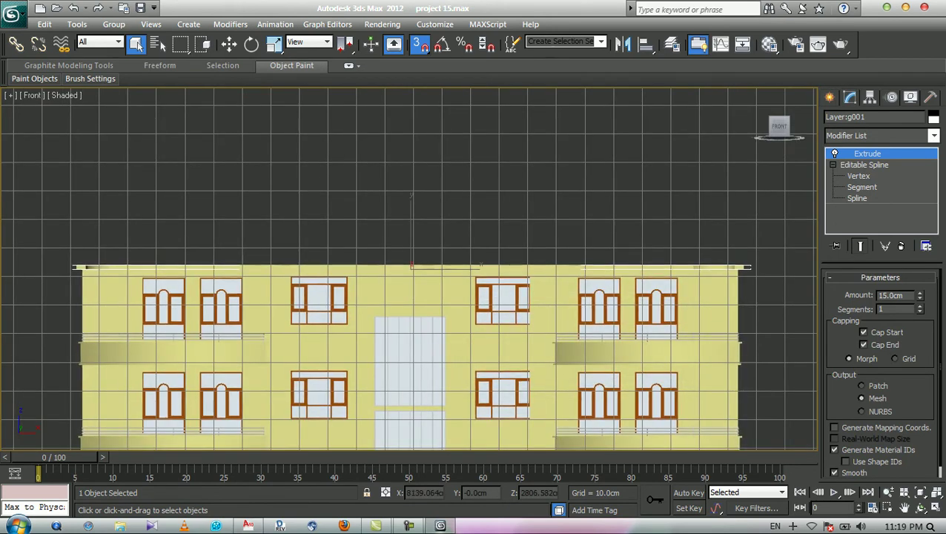
key(p)
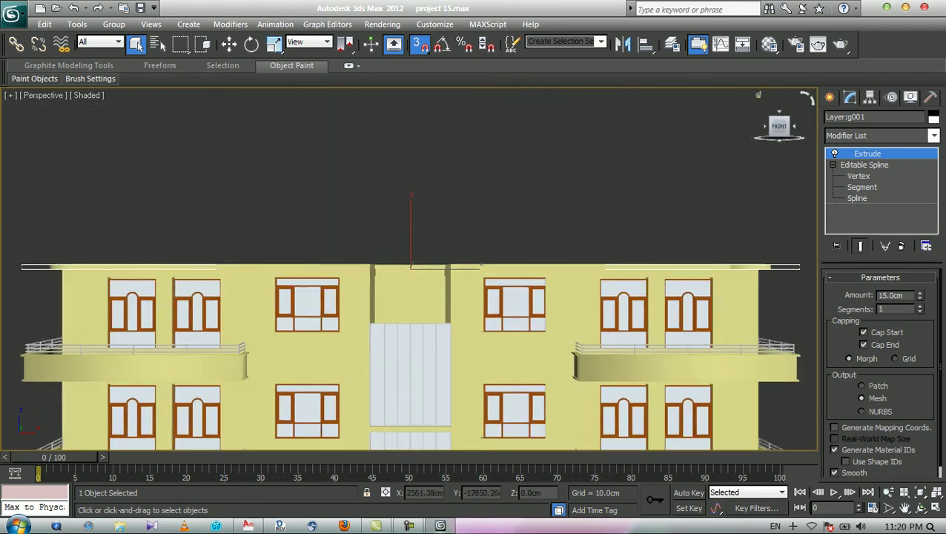
click(758, 95)
key(z)
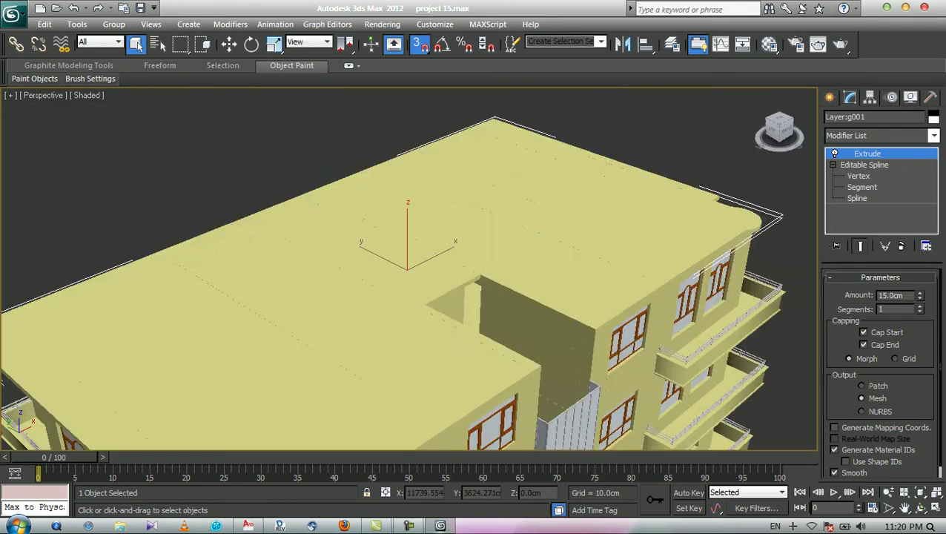
Clear the selection and unhide all hidden objects in the scene.
click(582, 125)
right_click(581, 124)
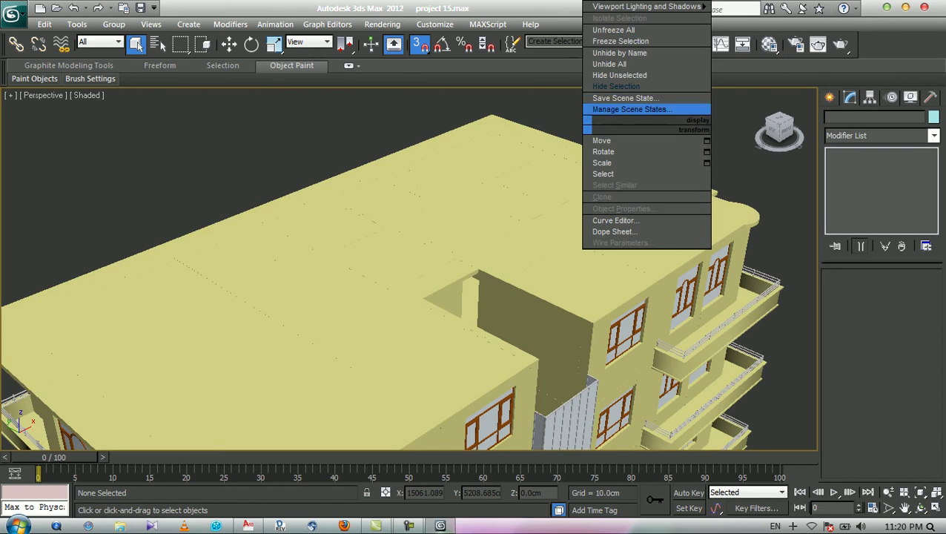
click(610, 64)
Move the railing and parapet group with vertex snapping so its inner rear corner meets the roof slab's corner.
scroll(400, 267, up, 5)
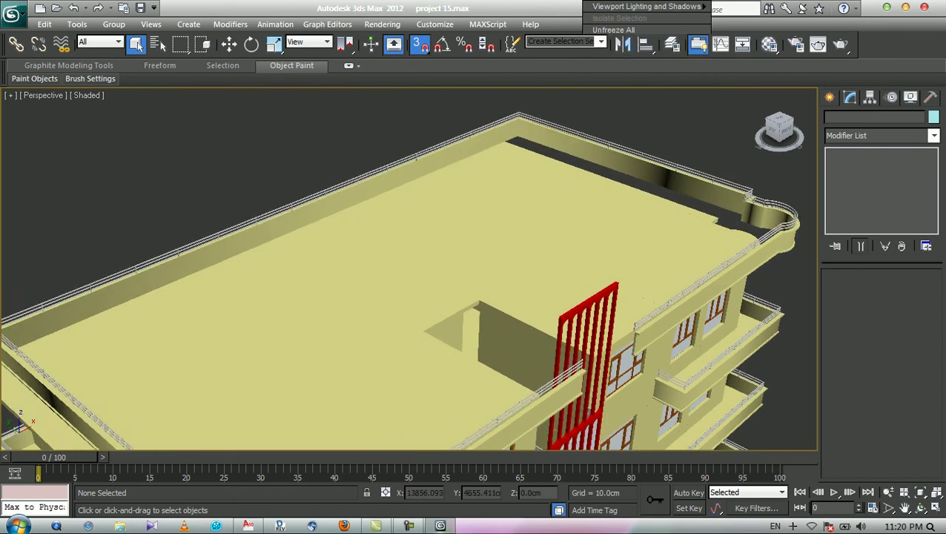
middle_drag(408, 268, 373, 326)
scroll(408, 268, up, 3)
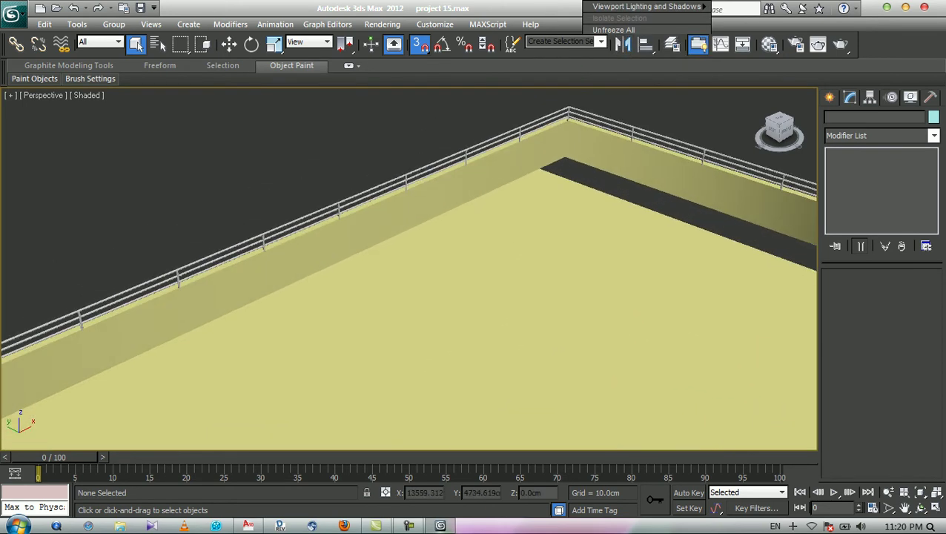
middle_drag(408, 268, 335, 325)
scroll(409, 268, up, 1)
click(509, 151)
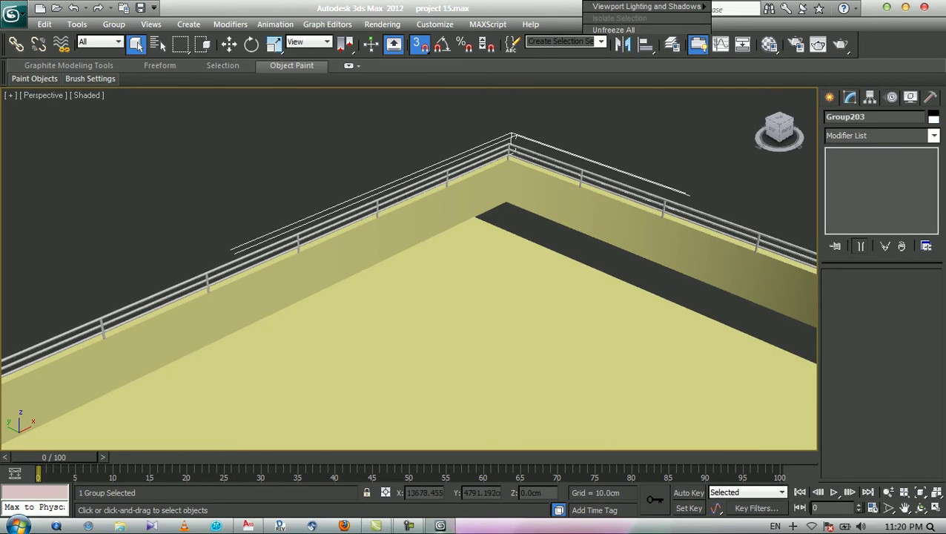
key(w)
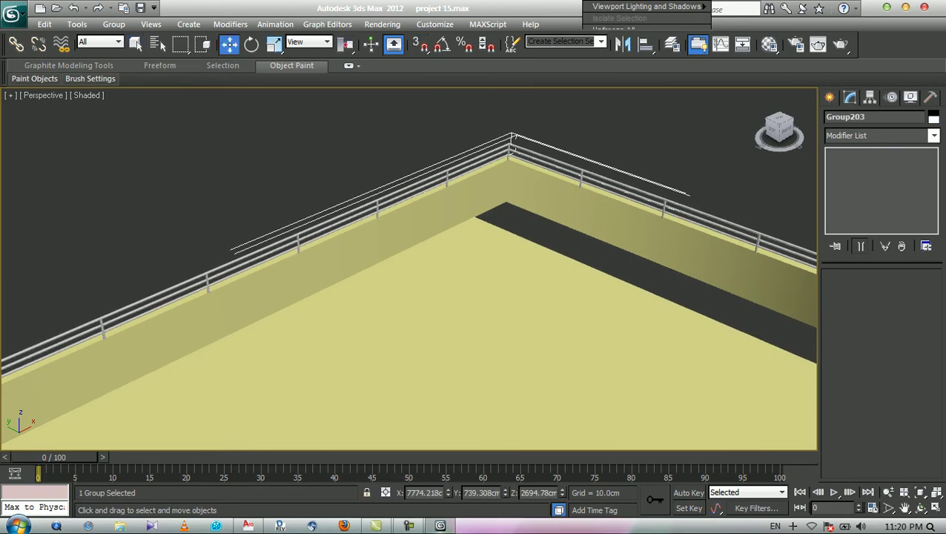
key(s)
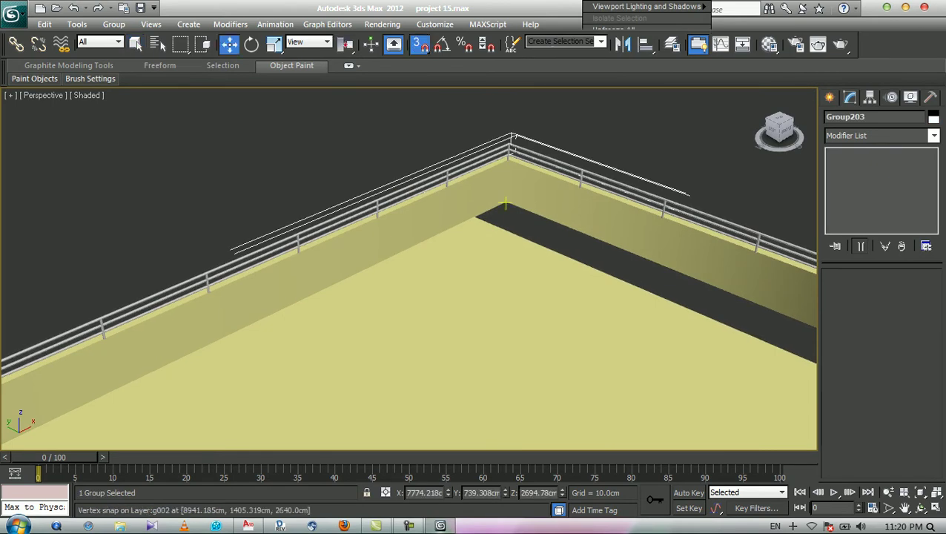
drag(505, 203, 443, 206)
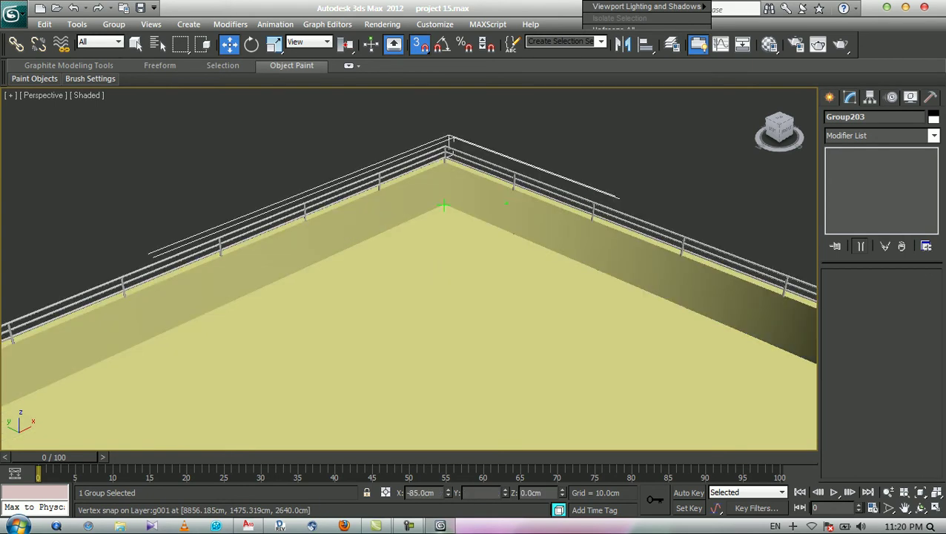
key(q)
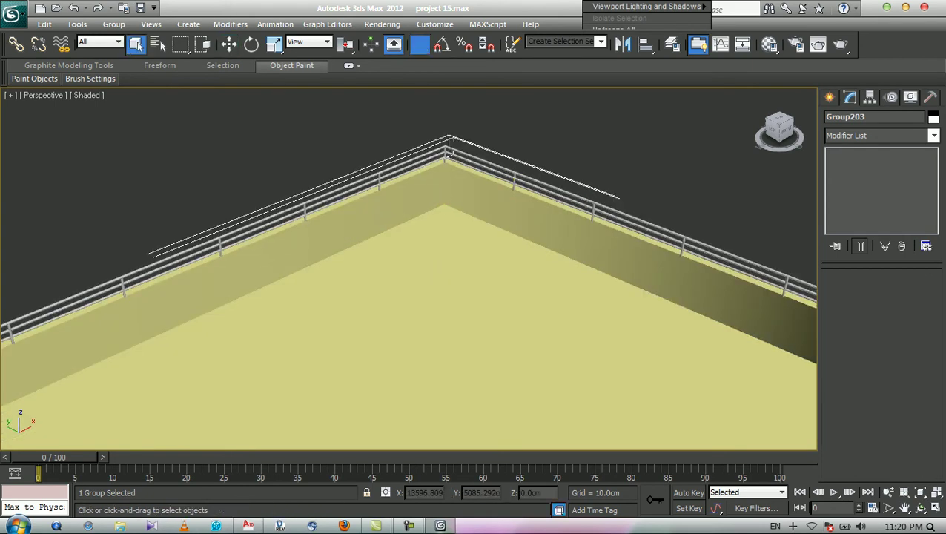
Offset the railing and parapet group -20 cm along the world Z axis, then close the offset dialog and deselect the group.
scroll(513, 175, down, 2)
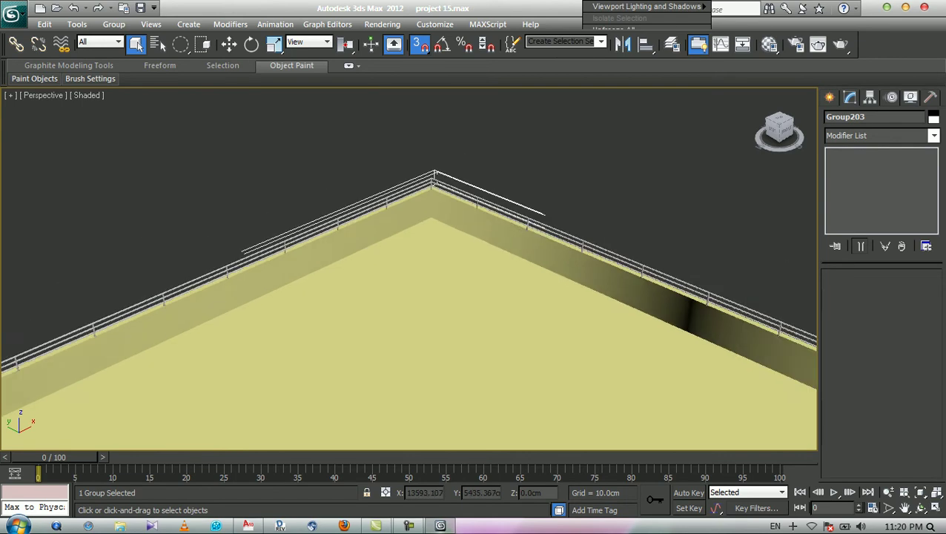
scroll(410, 268, down, 3)
middle_drag(409, 312, 425, 129)
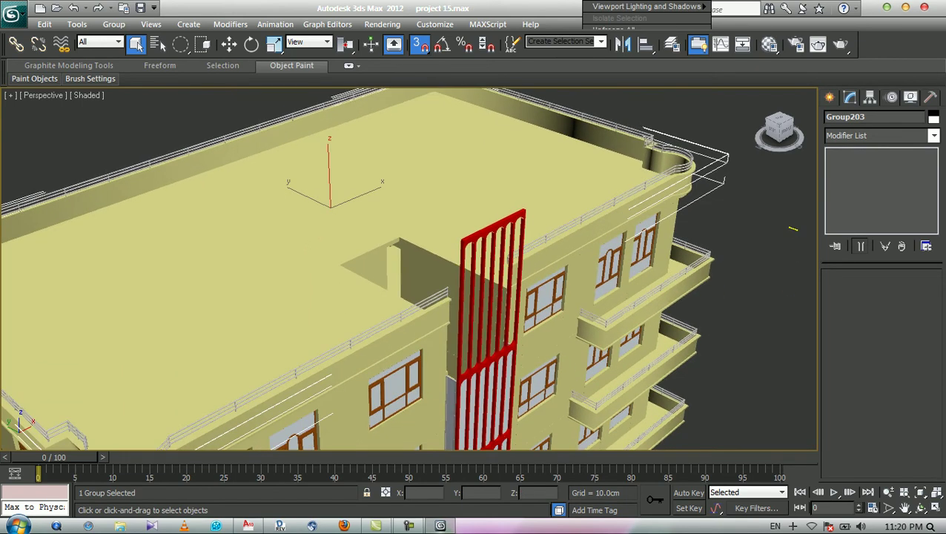
key(ctrl+r)
drag(508, 259, 509, 279)
middle_drag(509, 279, 546, 464)
key(Escape)
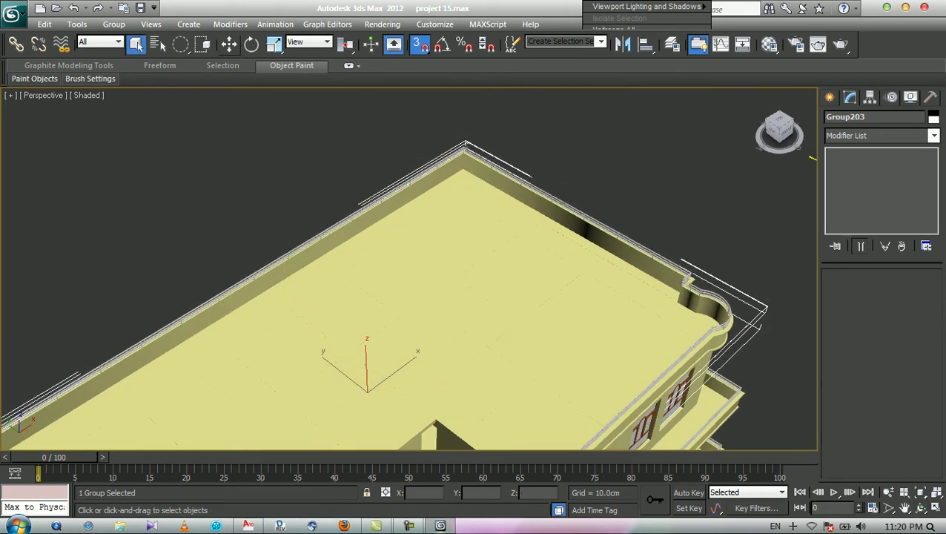
key(w)
key(F12)
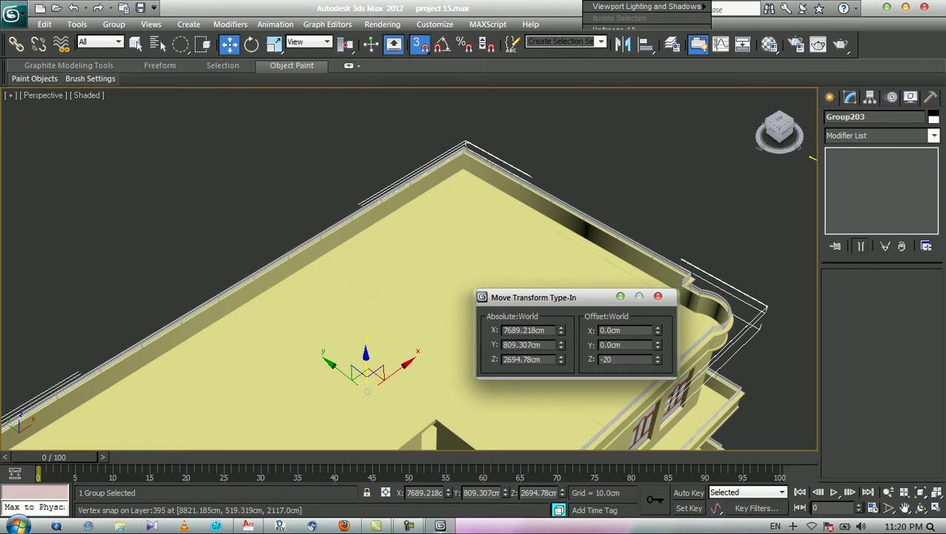
text(-20)
key(Return)
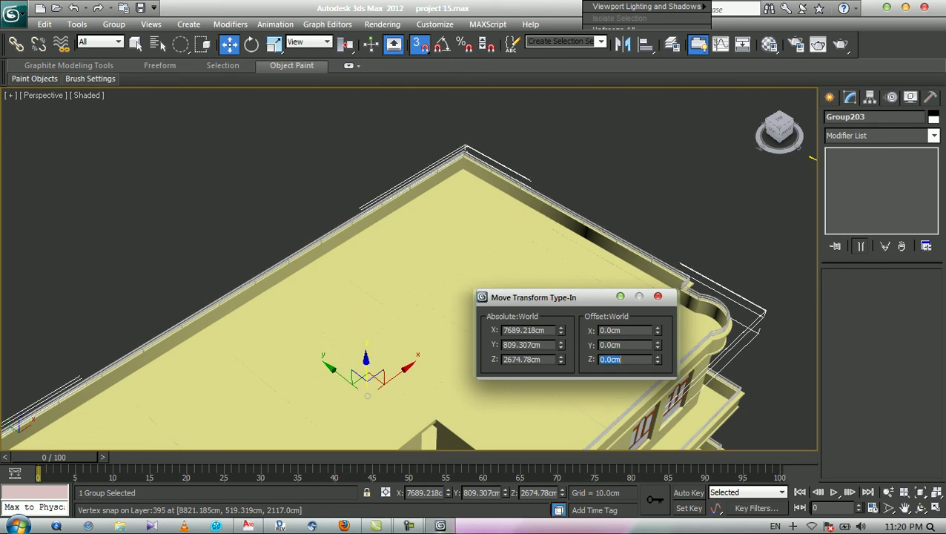
key(F12)
key(ctrl+d)
key(q)
Examine the lowered parapet and railing around the roof edge from above and from the front.
middle_drag(519, 296, 470, 257)
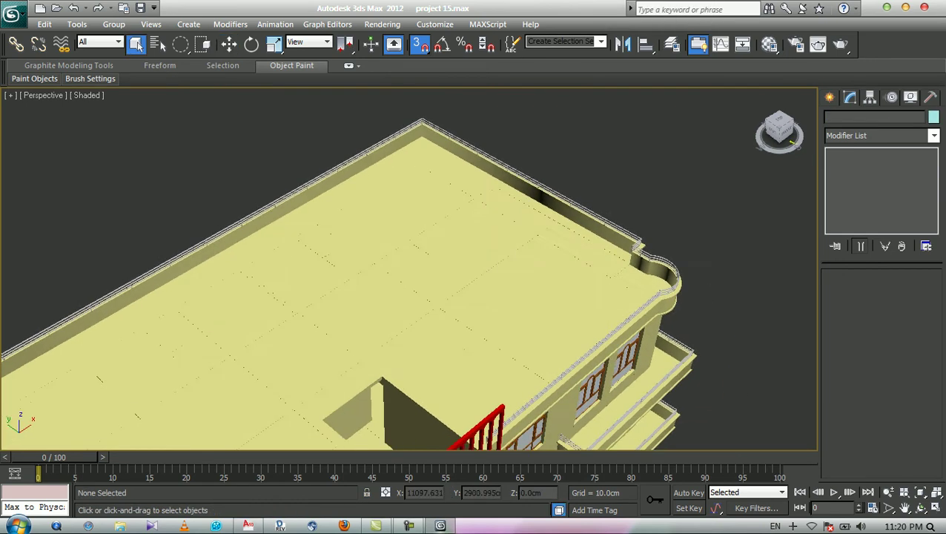
scroll(408, 269, down, 3)
key(ctrl+r)
drag(445, 296, 361, 220)
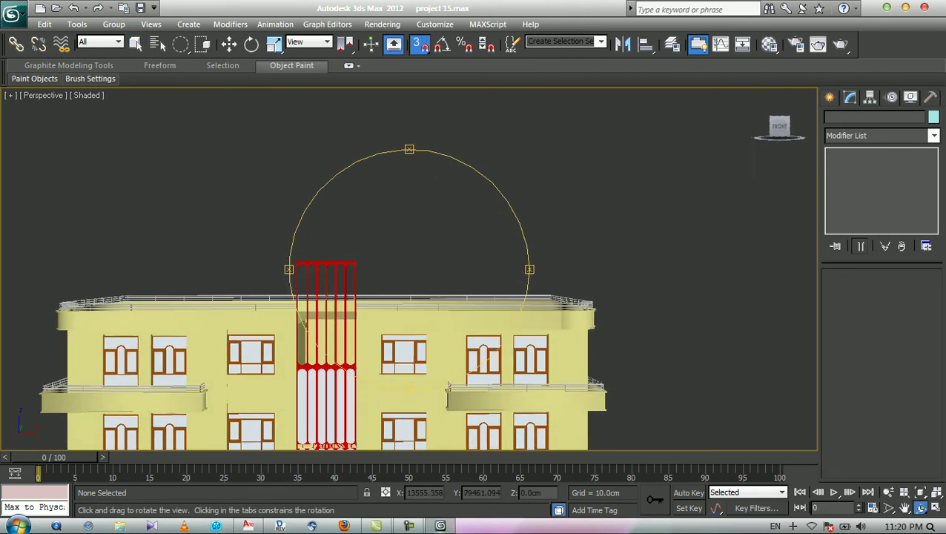
scroll(409, 269, up, 2)
middle_drag(408, 297, 409, 237)
key(Escape)
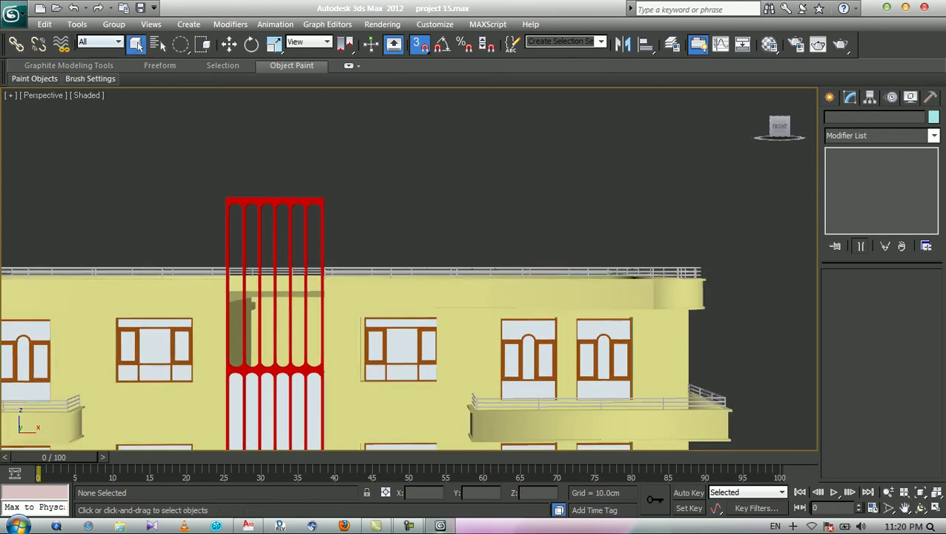
Save the scene, then save it again as a new file named project 16.
key(ctrl+s)
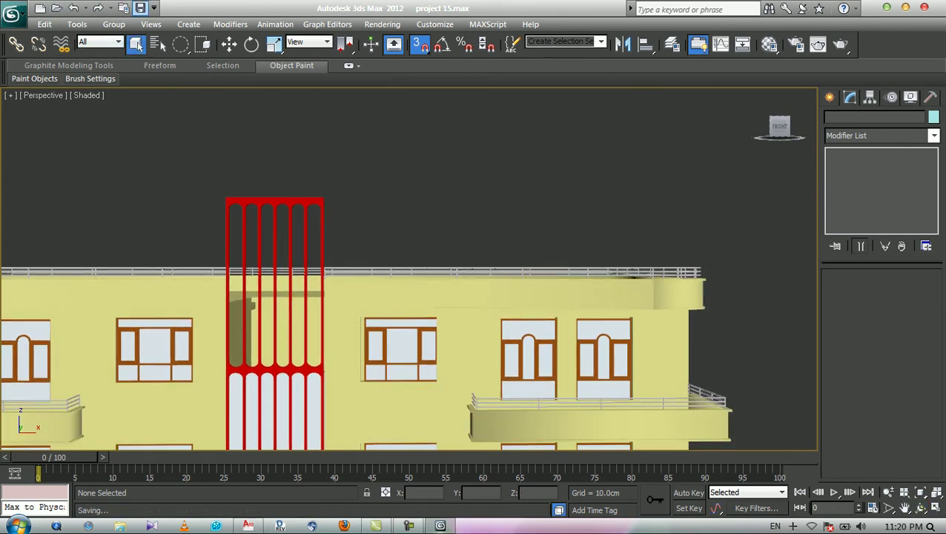
click(15, 20)
click(33, 165)
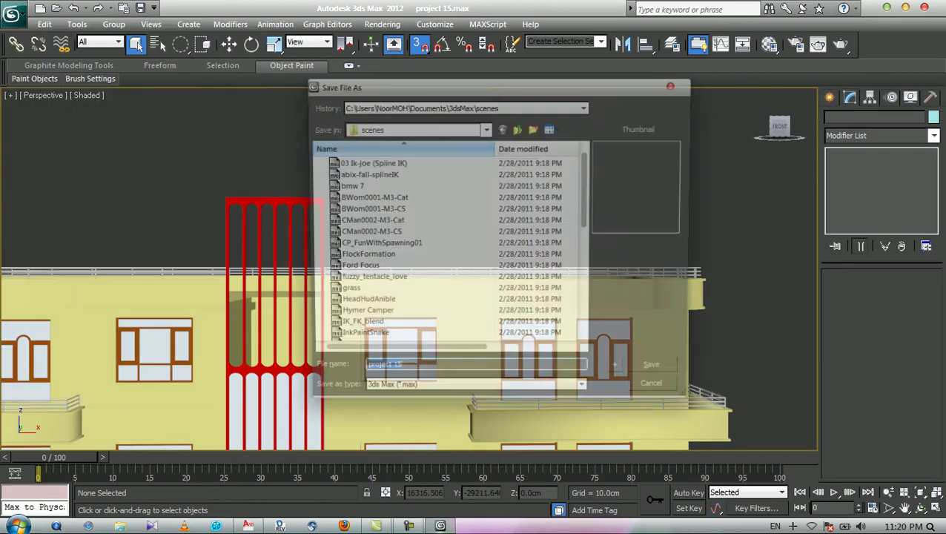
key(Return)
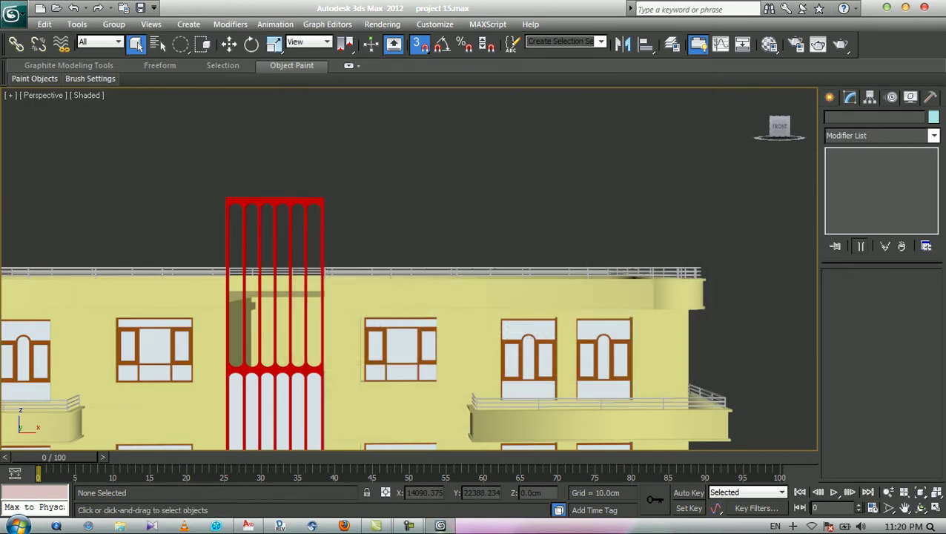
Examine the roof, stair opening and red stair grille from several angles, then return to an overall view of the facade.
click(920, 507)
drag(409, 269, 422, 329)
middle_drag(409, 311, 431, 263)
drag(409, 269, 412, 312)
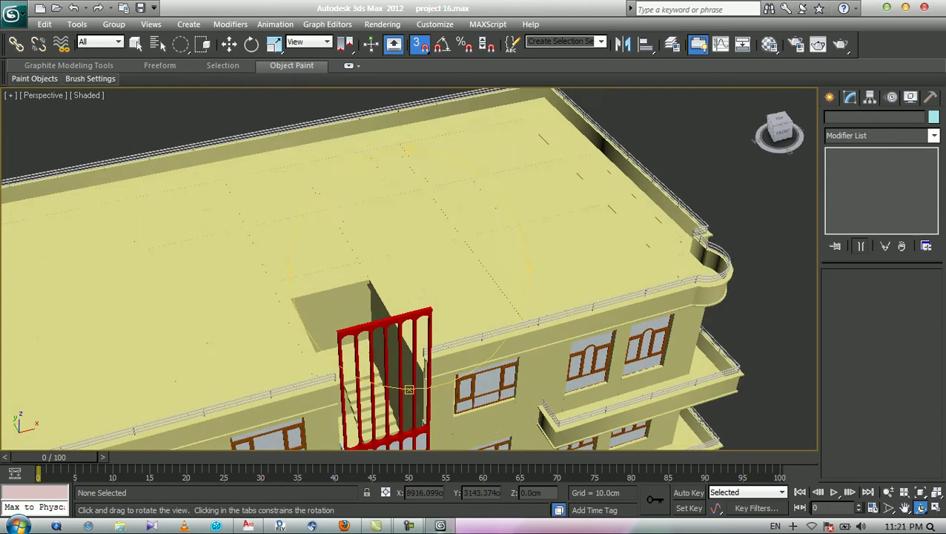
middle_drag(409, 341, 409, 270)
scroll(409, 268, up, 3)
middle_drag(409, 348, 410, 194)
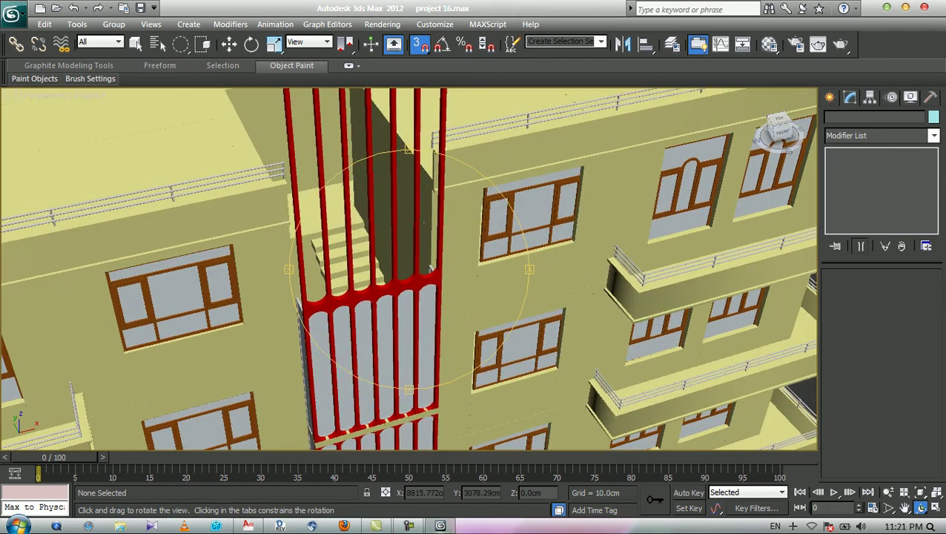
middle_drag(409, 269, 413, 245)
drag(409, 269, 475, 341)
drag(548, 386, 400, 265)
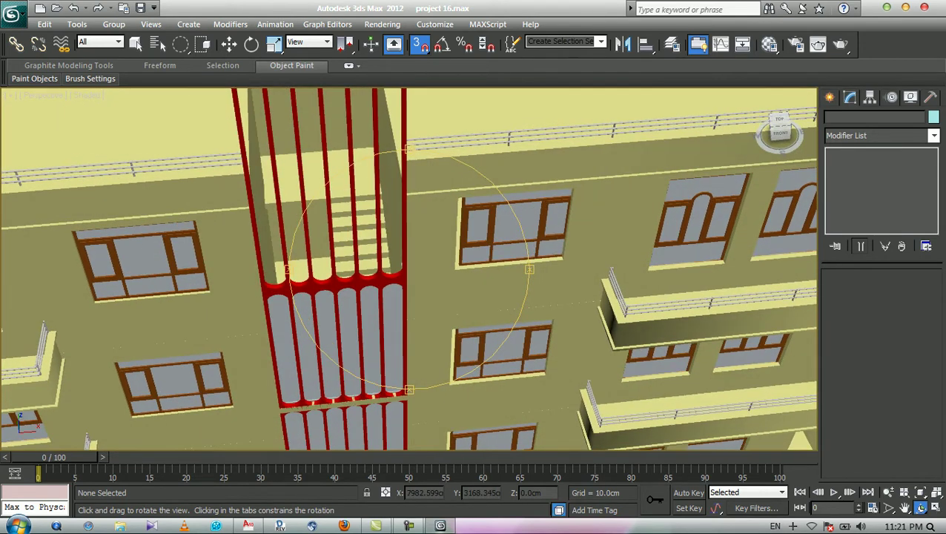
drag(441, 237, 441, 226)
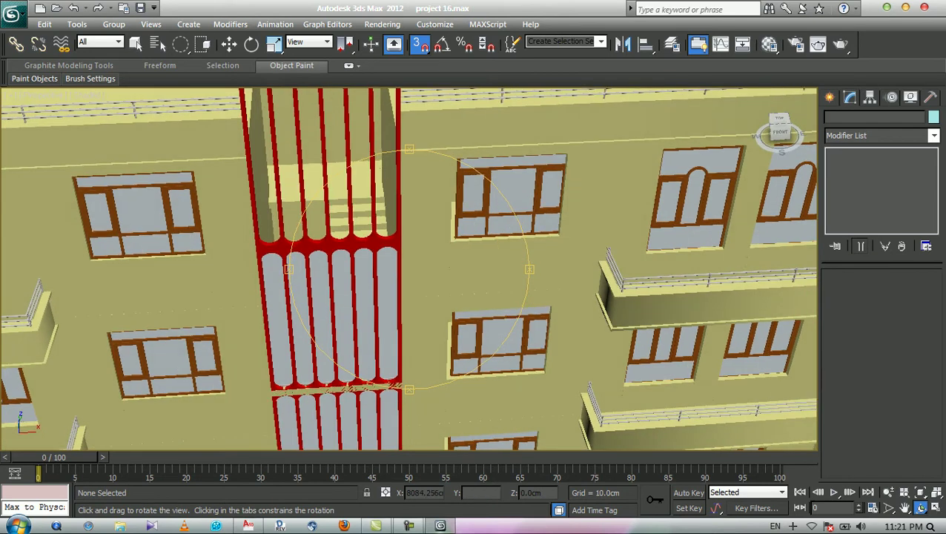
drag(393, 245, 474, 318)
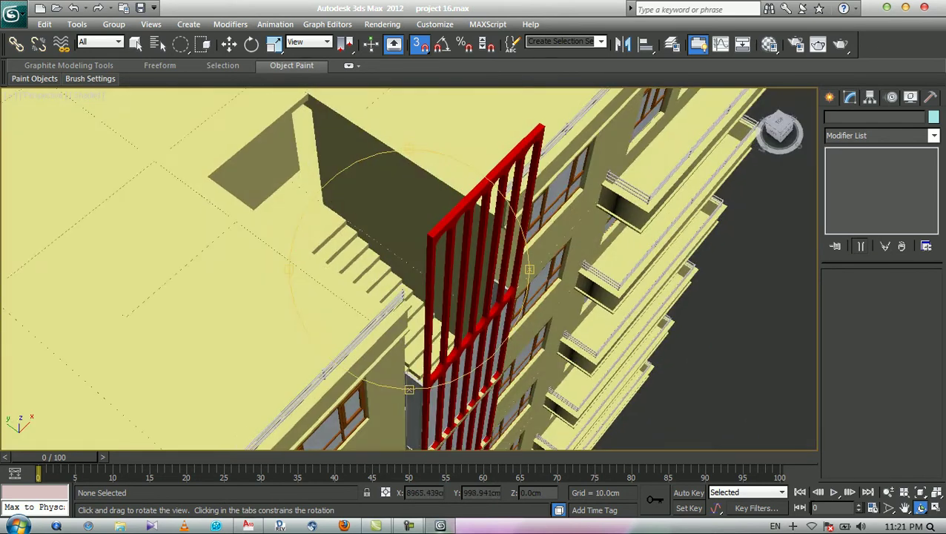
key(shift+z)
key(shift+z)
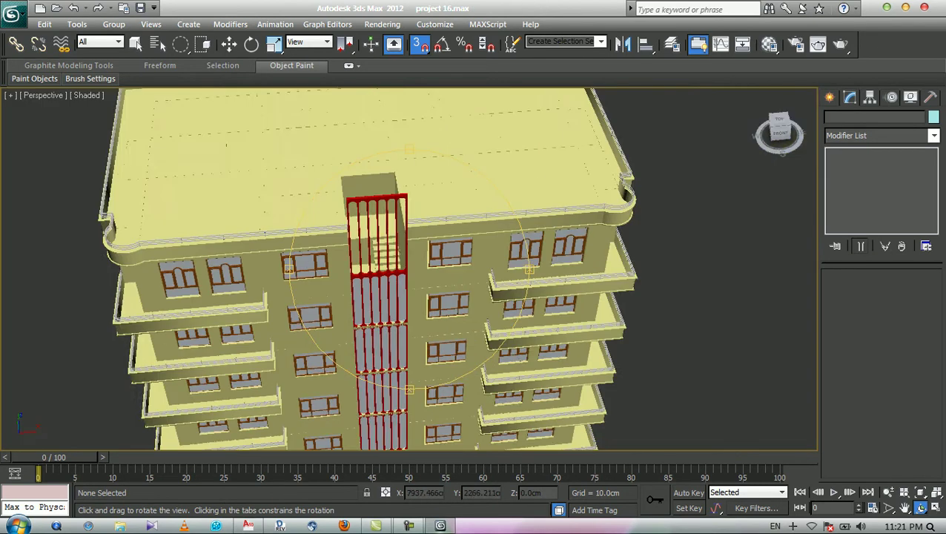
Switch to AutoCAD and examine the building's front elevation drawing.
click(247, 525)
scroll(372, 296, down, 7)
scroll(378, 381, up, 8)
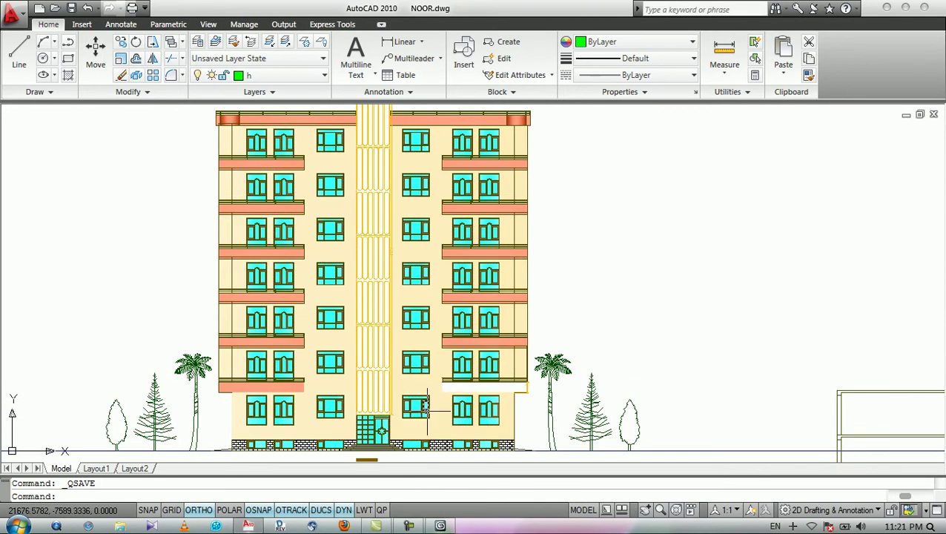
Offset the bottom edge of the roof parapet band beside the stair tower upward by 15.
scroll(389, 220, up, 5)
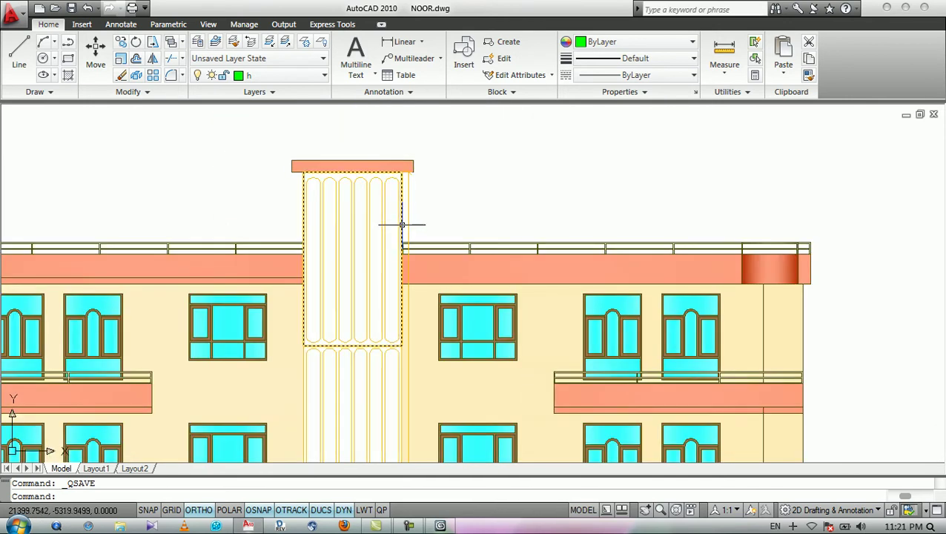
scroll(403, 224, up, 2)
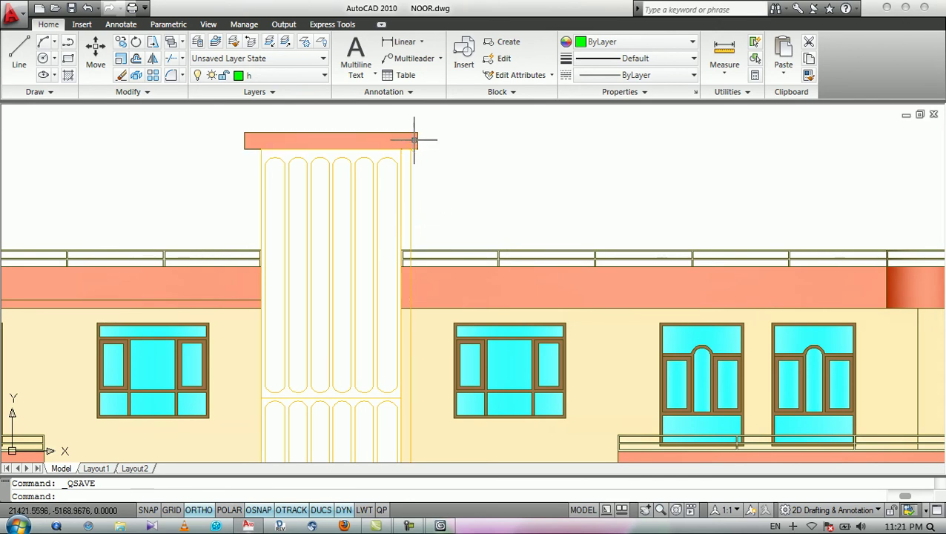
scroll(444, 141, up, 2)
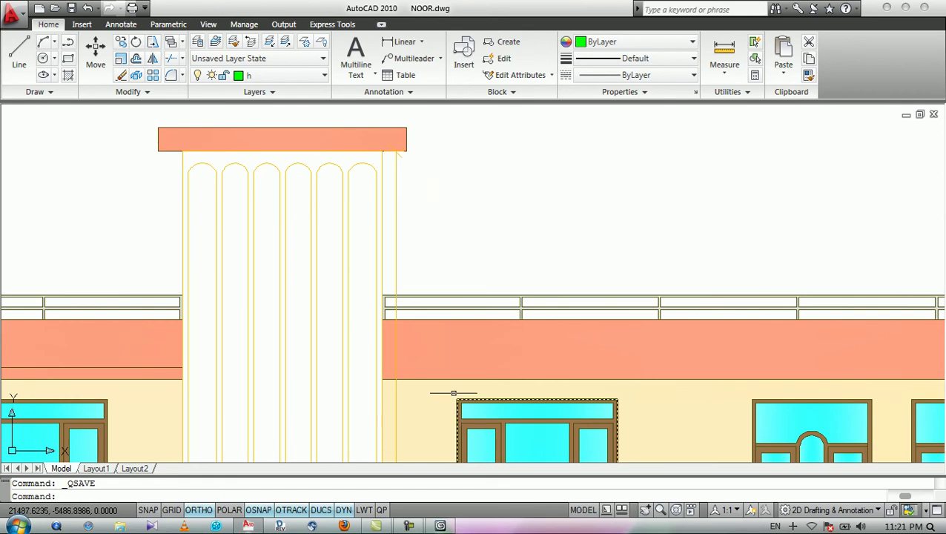
key(Return)
text(15)
key(Return)
click(448, 381)
click(447, 368)
click(447, 378)
click(445, 353)
key(Return)
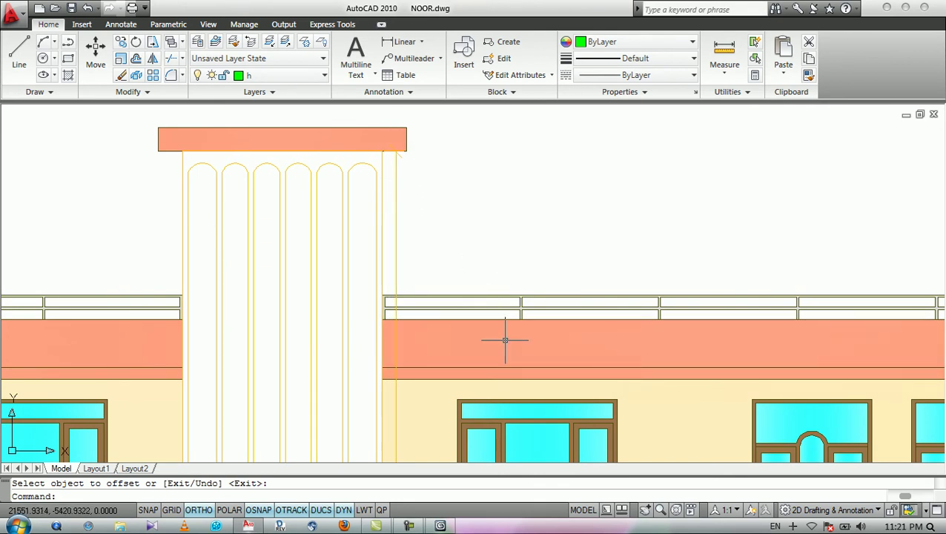
Add a vertical linear dimension beside the stair tower, from the underside of its cap down to the offset line on the parapet band.
click(404, 41)
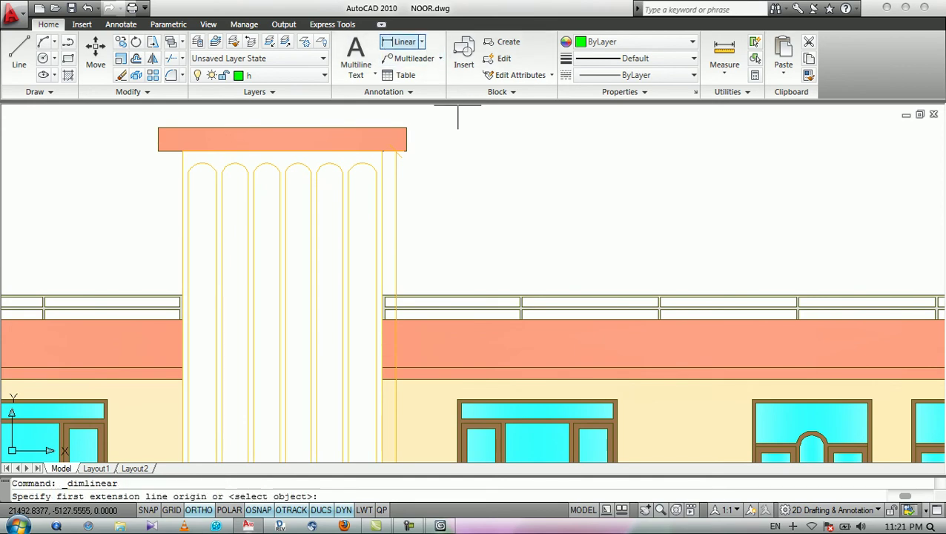
click(403, 151)
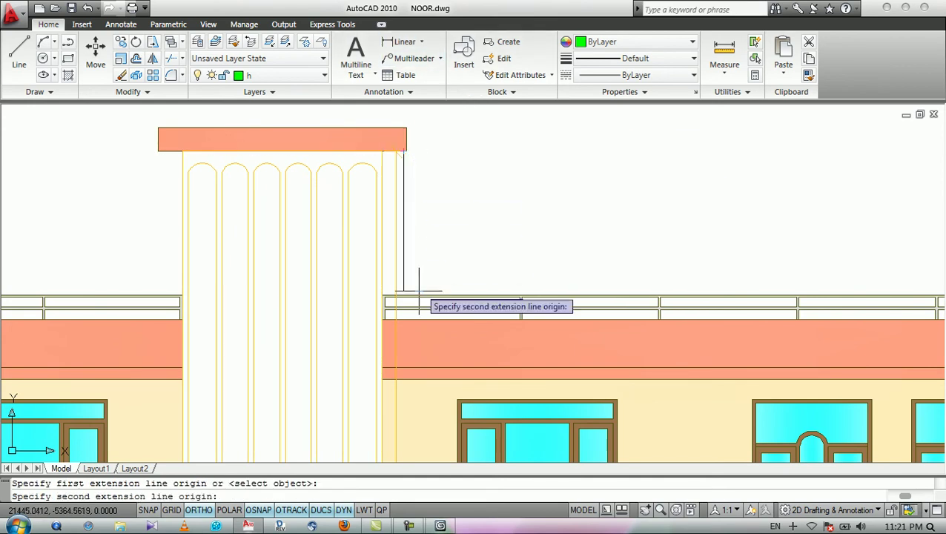
click(401, 367)
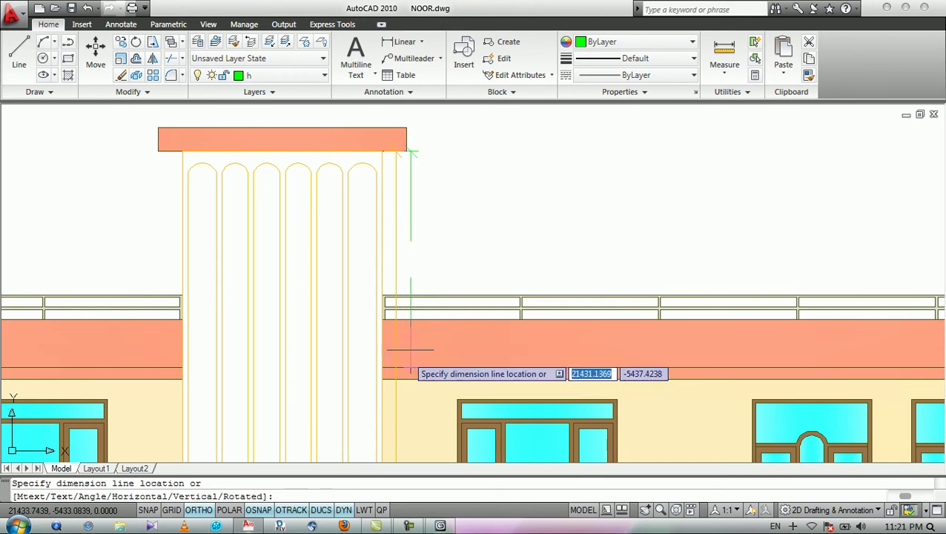
click(439, 268)
click(493, 205)
click(489, 210)
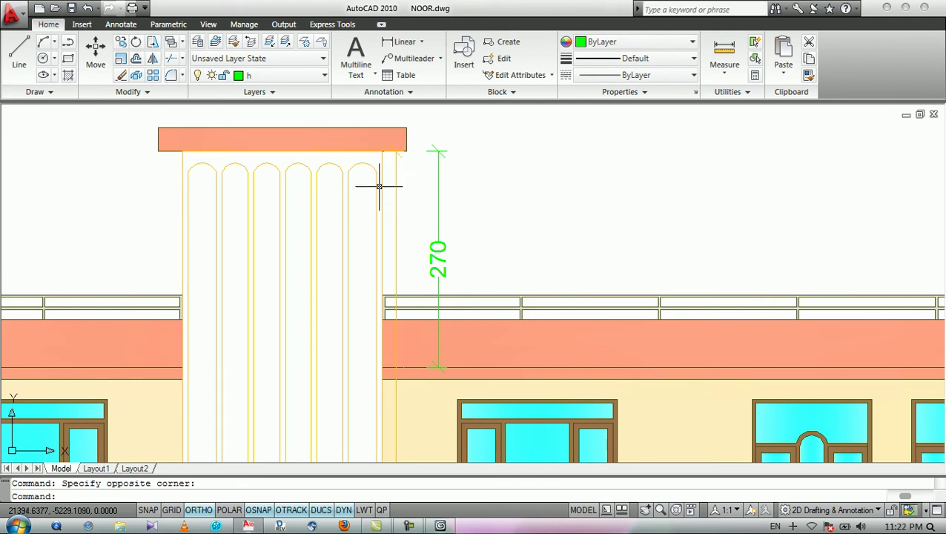
click(555, 155)
click(545, 198)
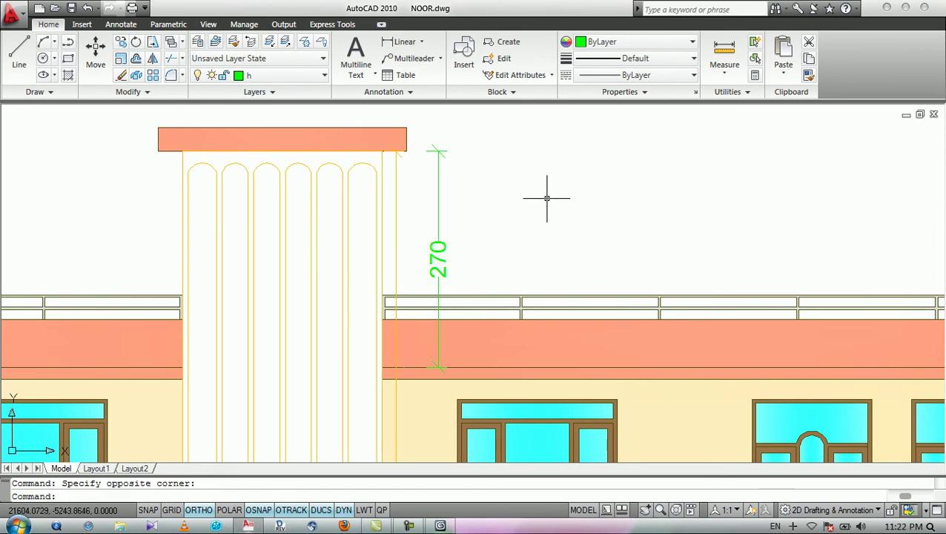
Examine the top of the stair tower and its height above the roof slab in the front elevation.
middle_drag(508, 232, 525, 228)
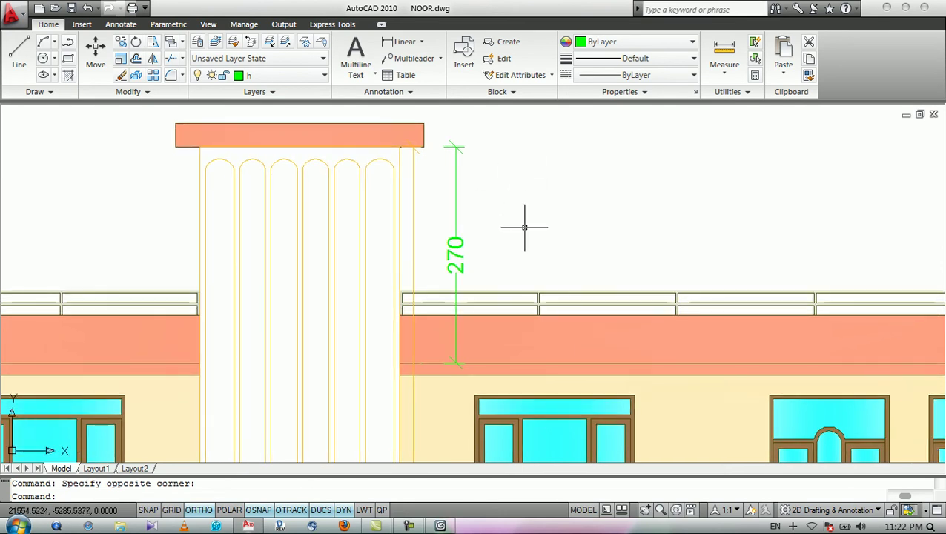
scroll(502, 202, down, 4)
scroll(490, 241, up, 2)
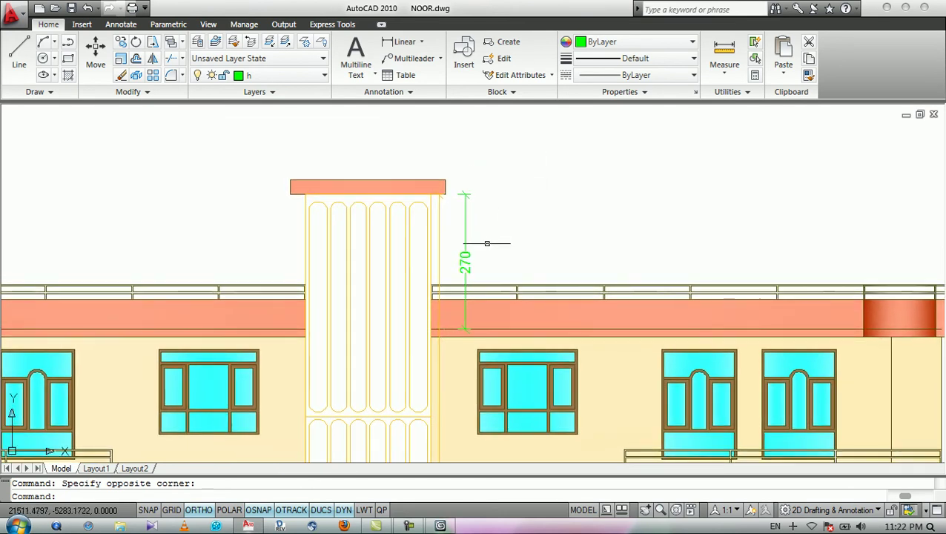
scroll(490, 241, up, 3)
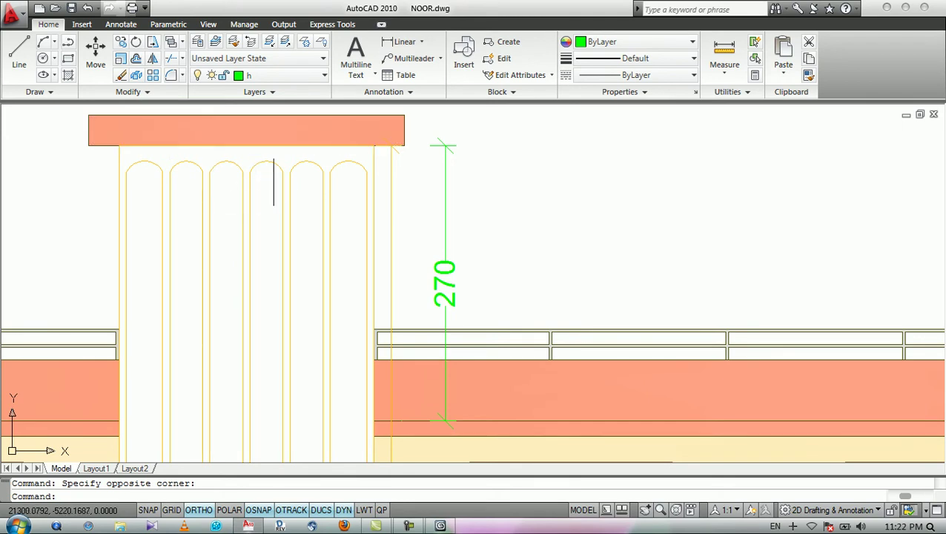
middle_drag(389, 202, 392, 196)
scroll(490, 189, down, 2)
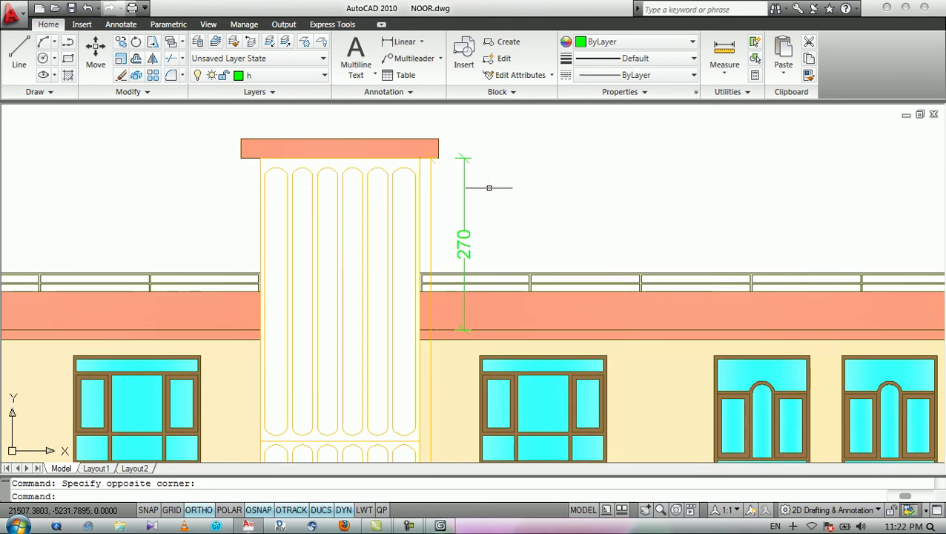
scroll(377, 188, up, 2)
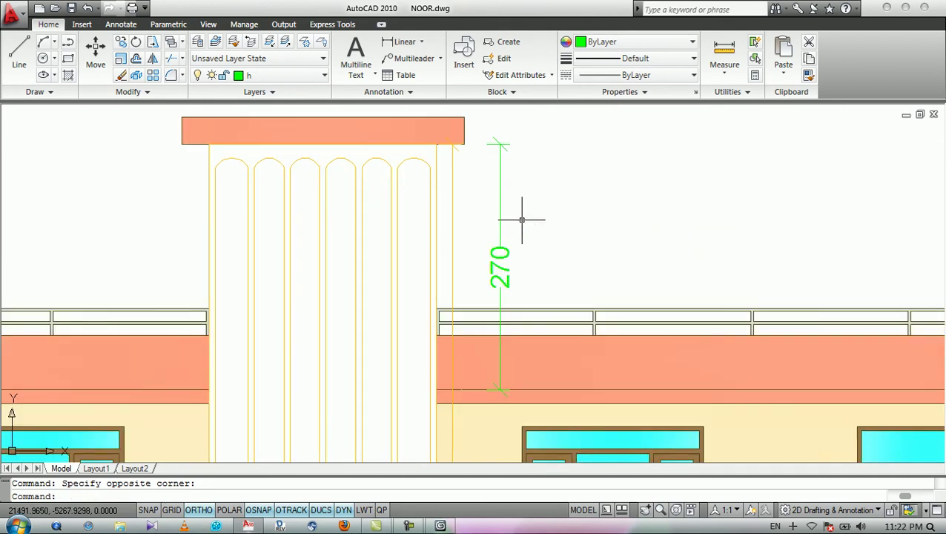
Find the ground floor plan among the drawings and examine its staircase and entrance area.
scroll(425, 208, down, 3)
scroll(428, 213, down, 4)
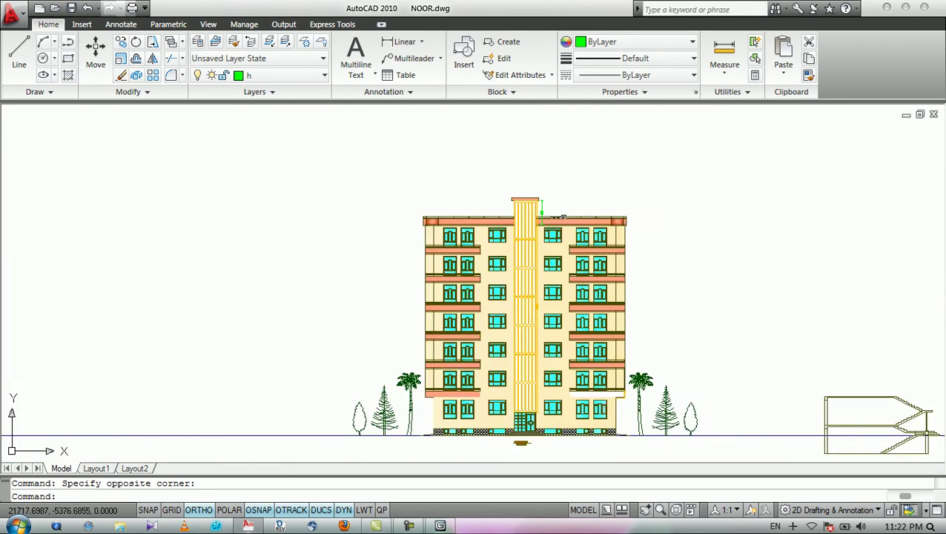
scroll(374, 192, down, 3)
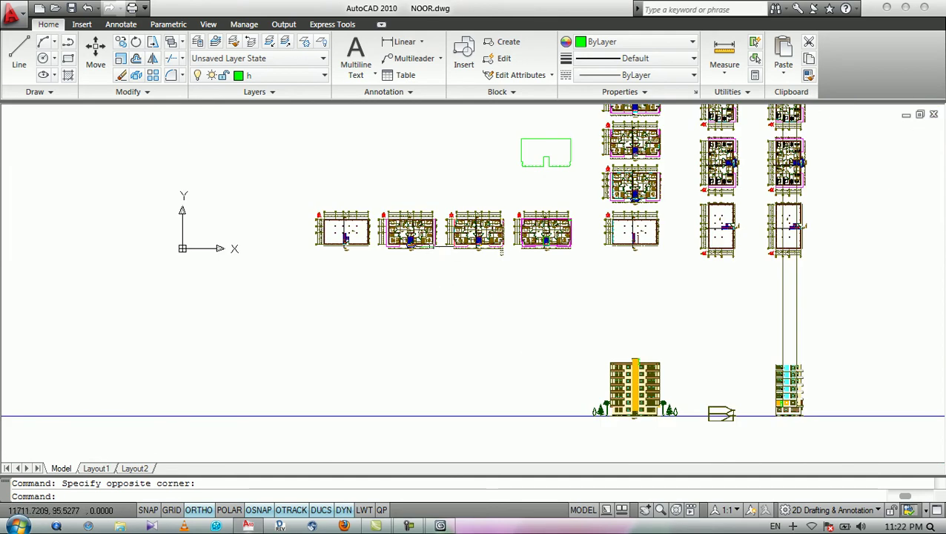
scroll(437, 252, up, 3)
scroll(477, 227, down, 1)
scroll(475, 252, up, 5)
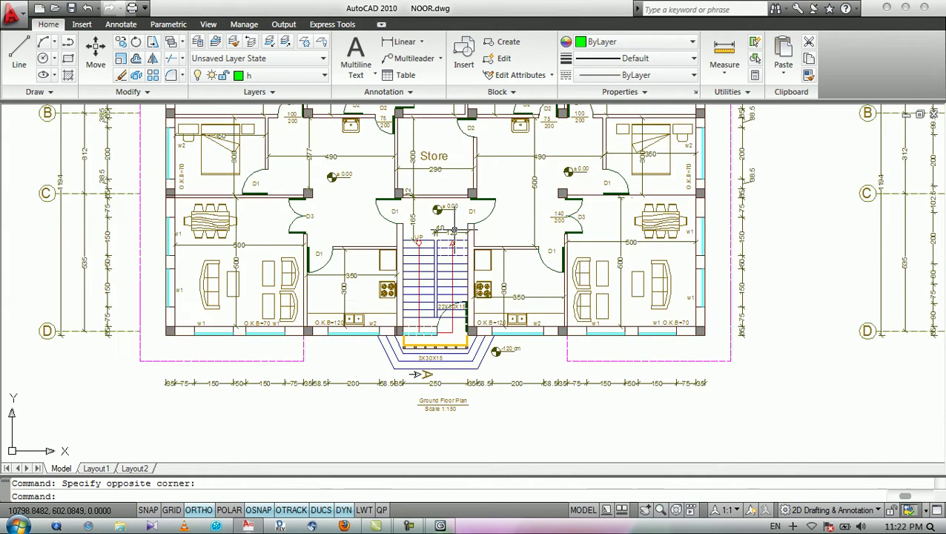
Create new layers named i and j in the layer properties.
click(259, 75)
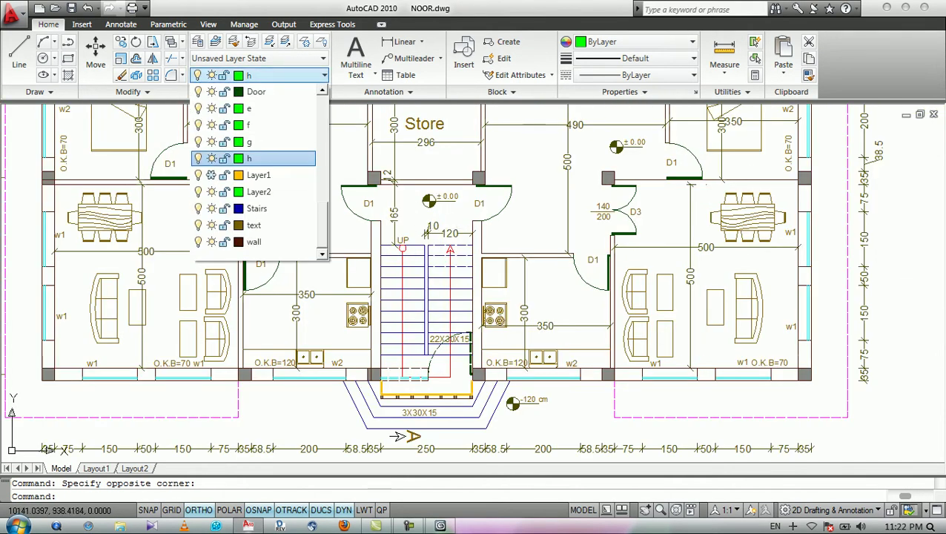
click(197, 41)
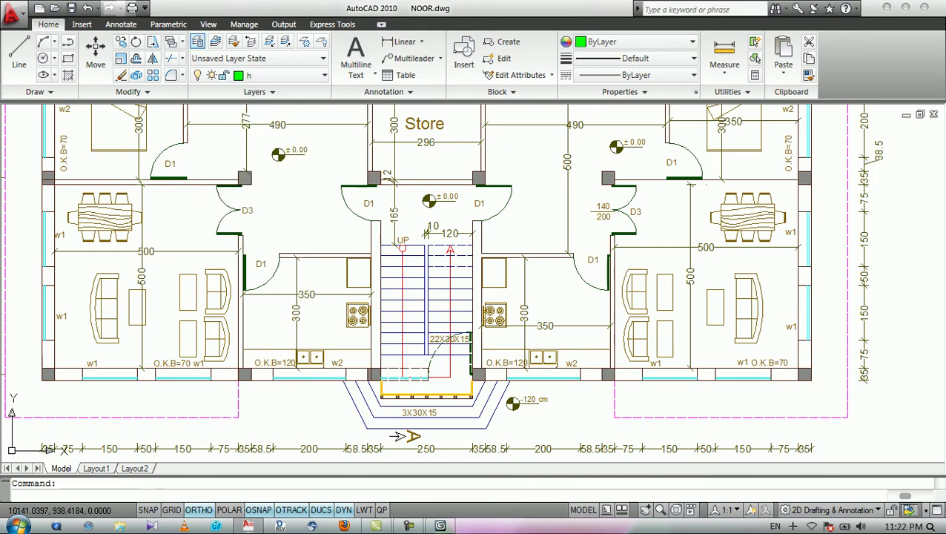
click(197, 42)
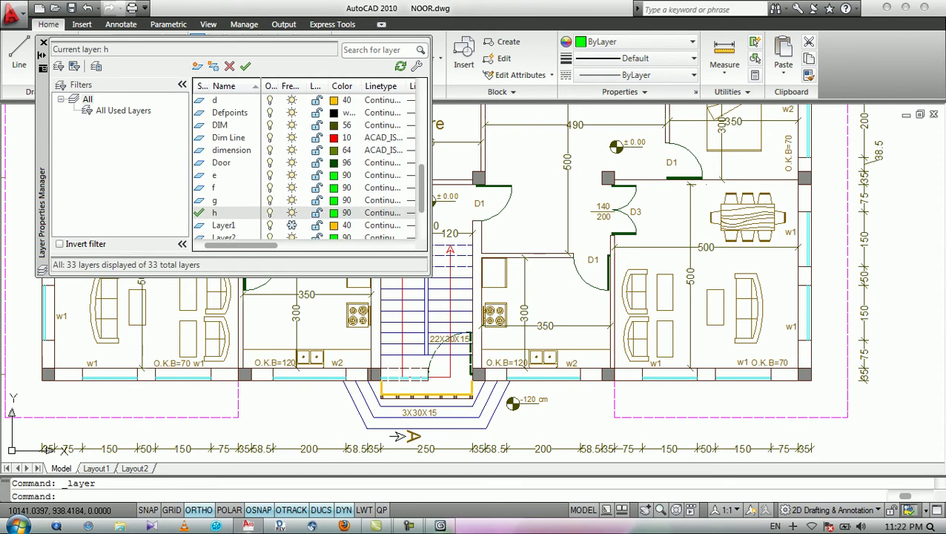
click(197, 66)
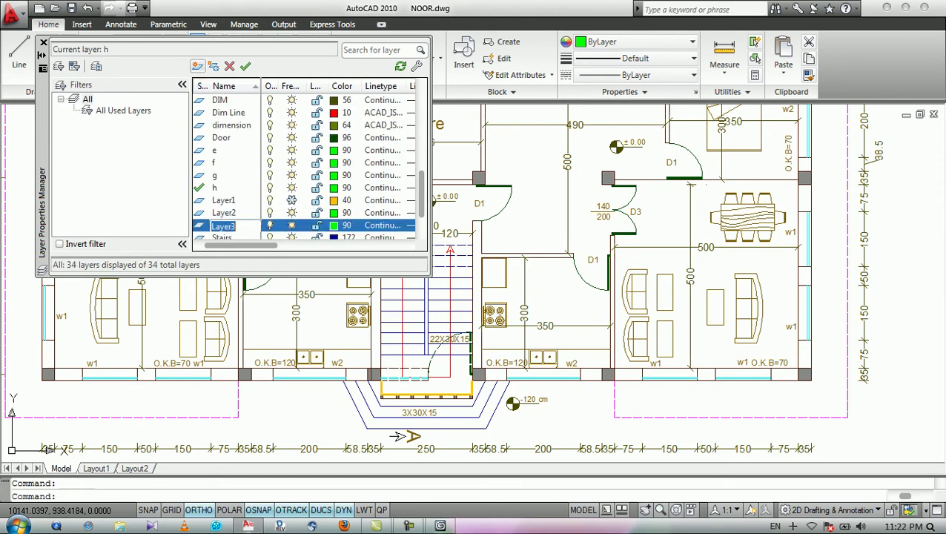
text(i)
key(Return)
key(Return)
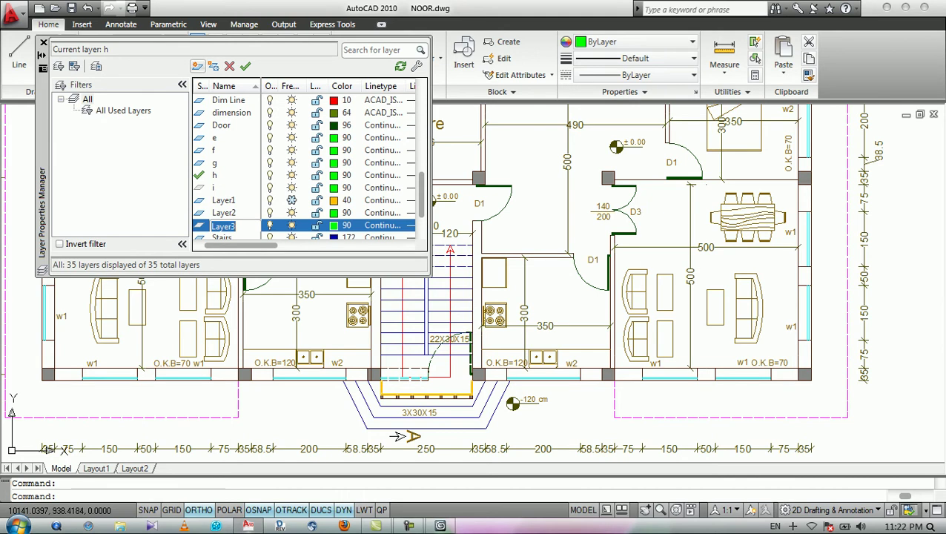
text(j)
Add layers k, l, m and n, and make layer i the current layer.
click(197, 66)
text(k)
click(197, 66)
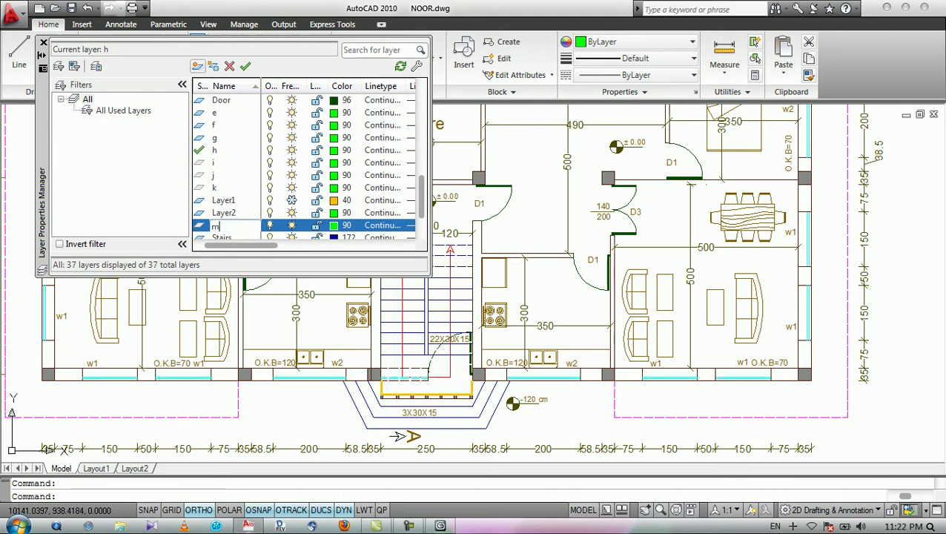
text(l)
click(197, 66)
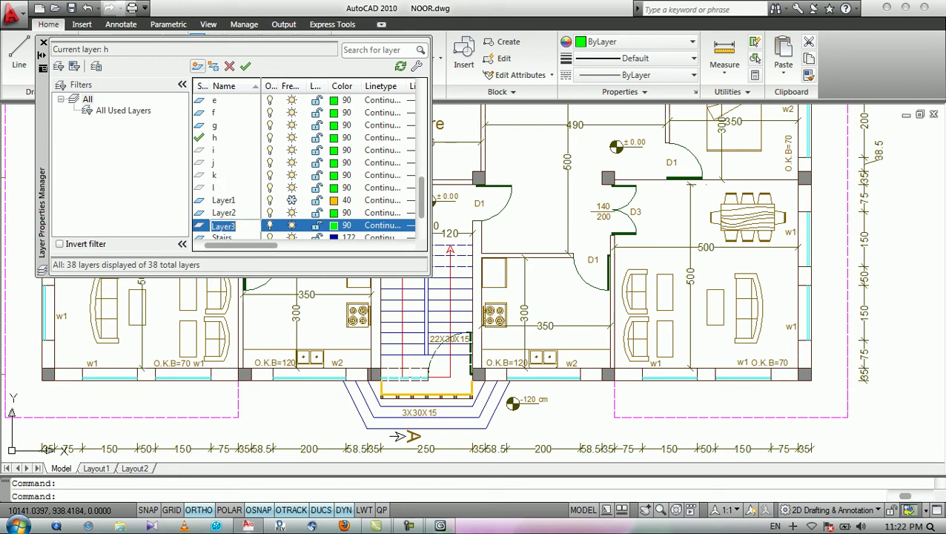
text(m)
click(197, 66)
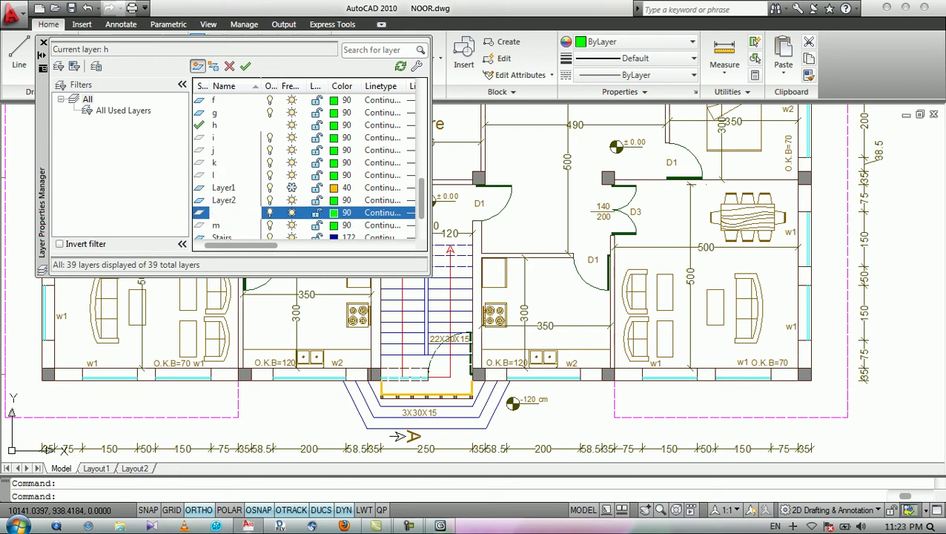
click(197, 66)
double_click(214, 124)
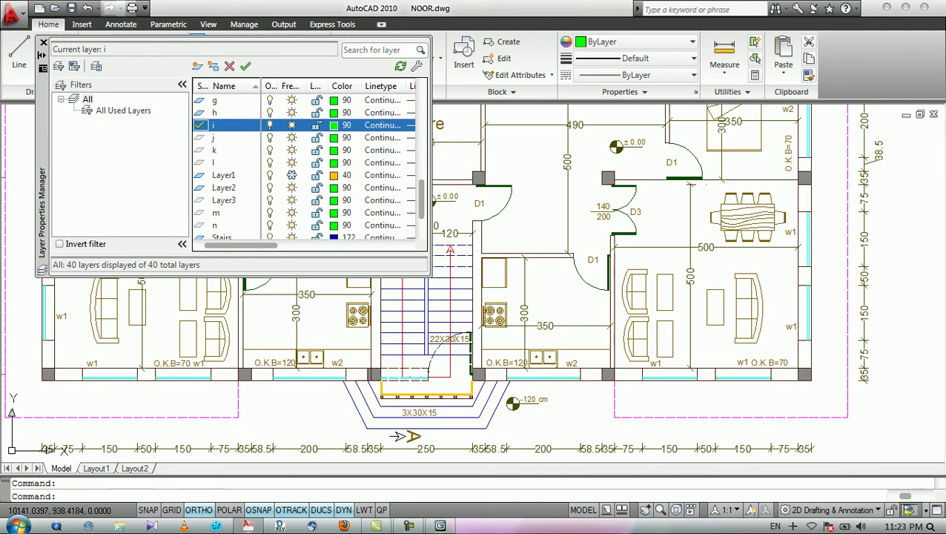
click(43, 42)
Try to draw a rectangle from the lower outer corner of the column left of the entrance stairs.
text(rec)
key(Return)
scroll(379, 379, up, 5)
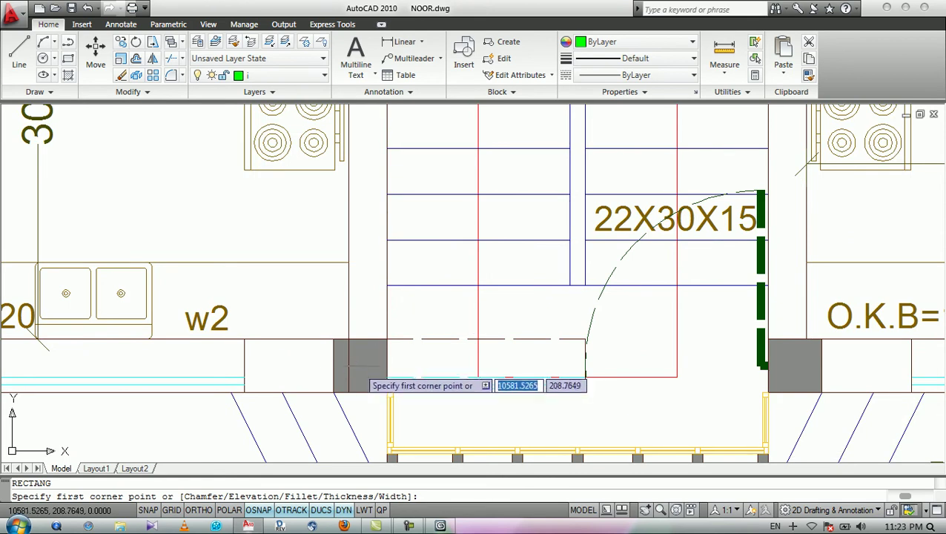
scroll(333, 384, up, 2)
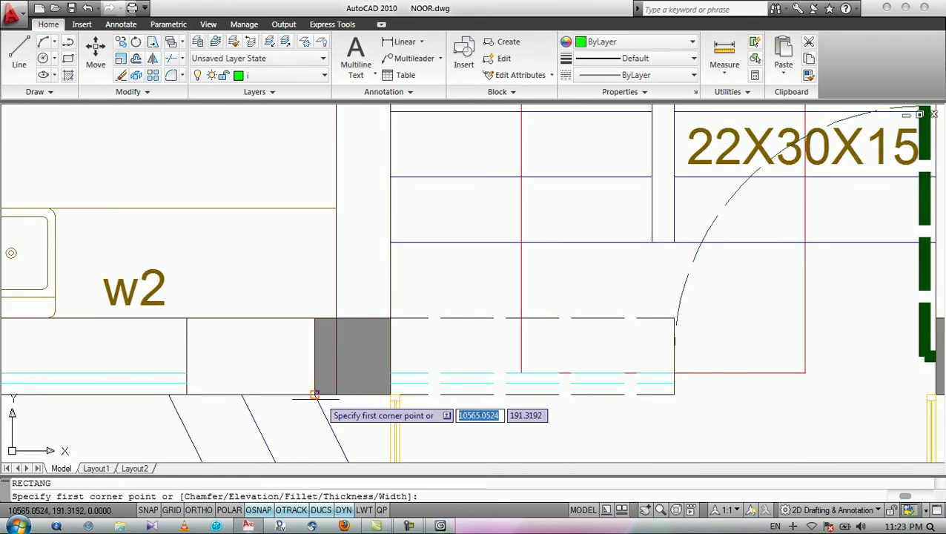
click(314, 394)
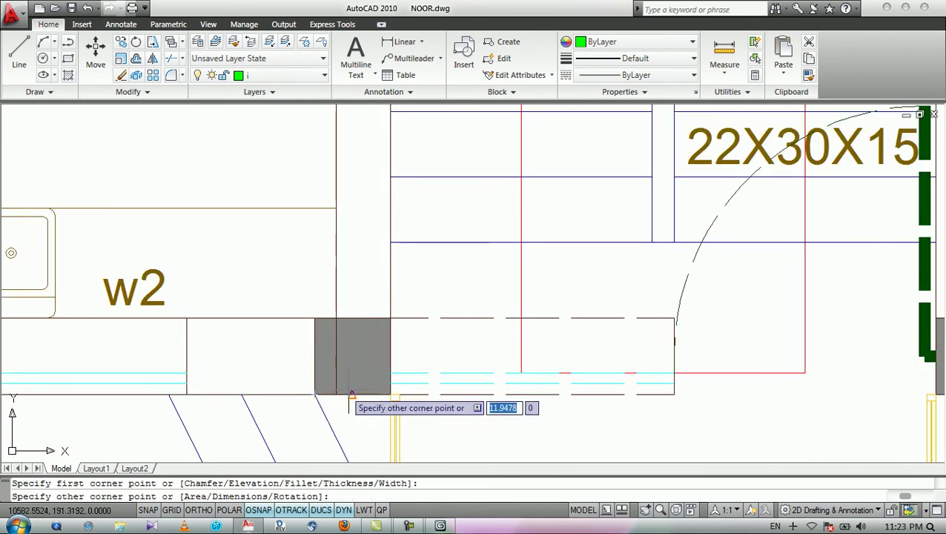
click(391, 395)
scroll(392, 398, down, 6)
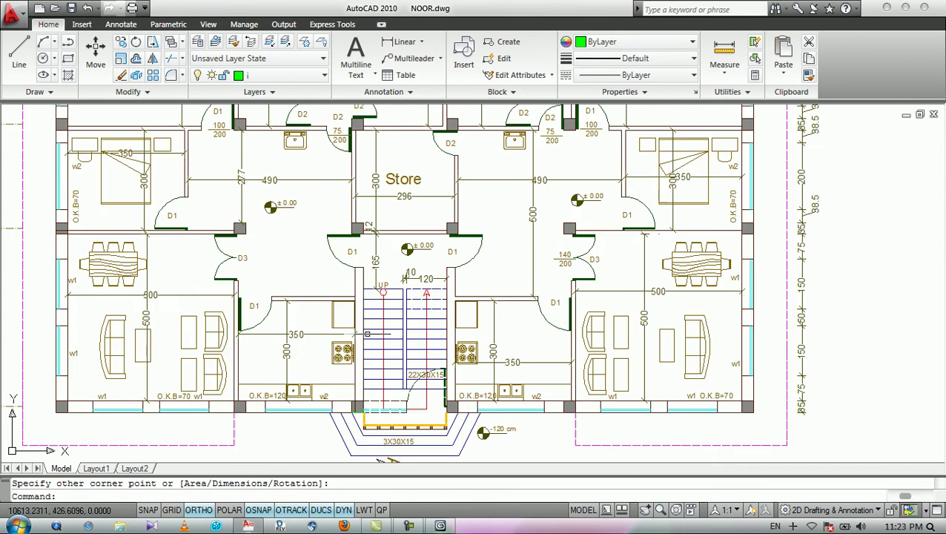
Draw a 35-wide rectangle along the left stair wall, from the entrance column's lower-left corner to the top-right corner of the Store's lower-left column.
scroll(371, 242, up, 4)
scroll(342, 220, down, 2)
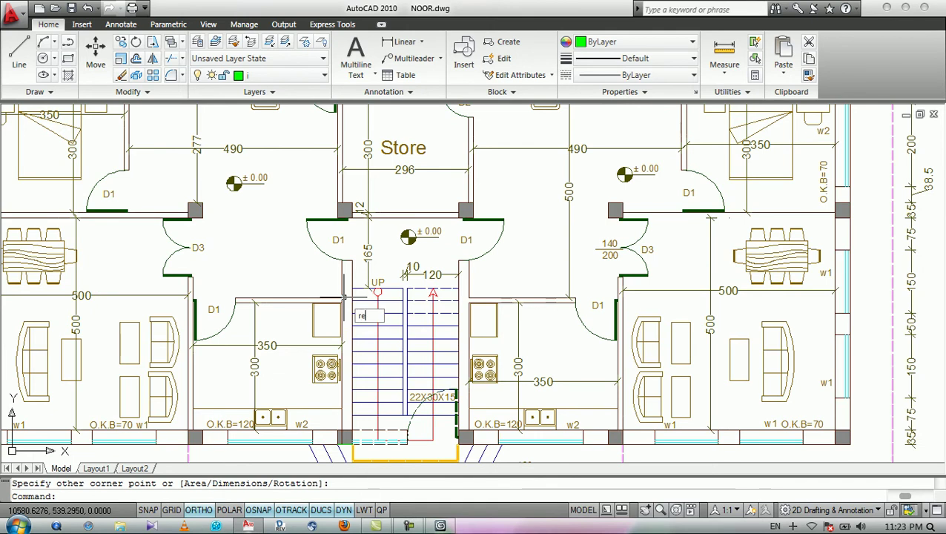
text(c)
key(Return)
scroll(327, 418, up, 3)
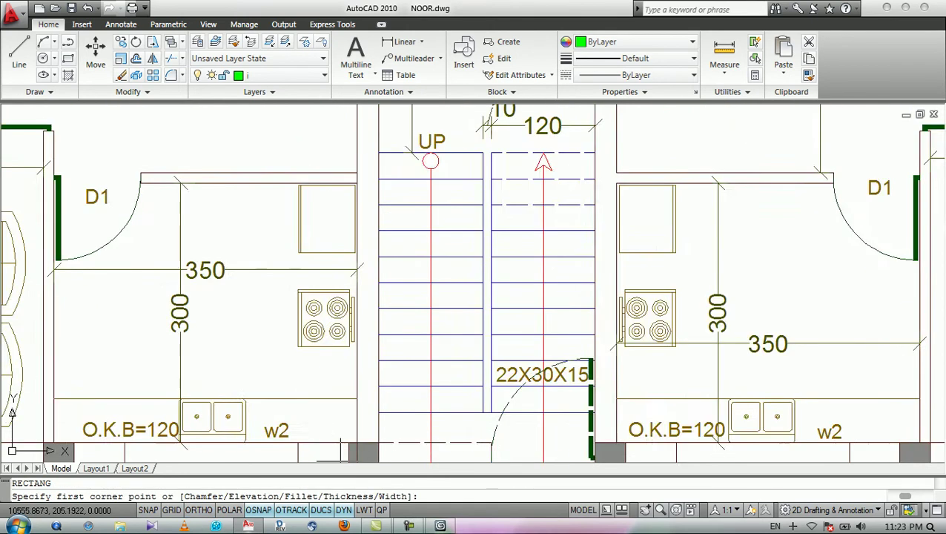
scroll(341, 442, up, 6)
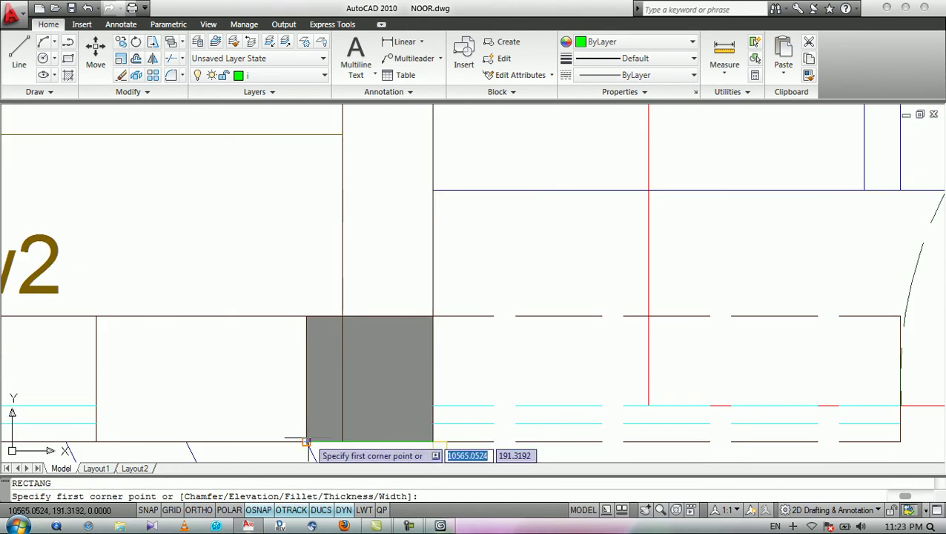
click(306, 442)
scroll(326, 378, down, 5)
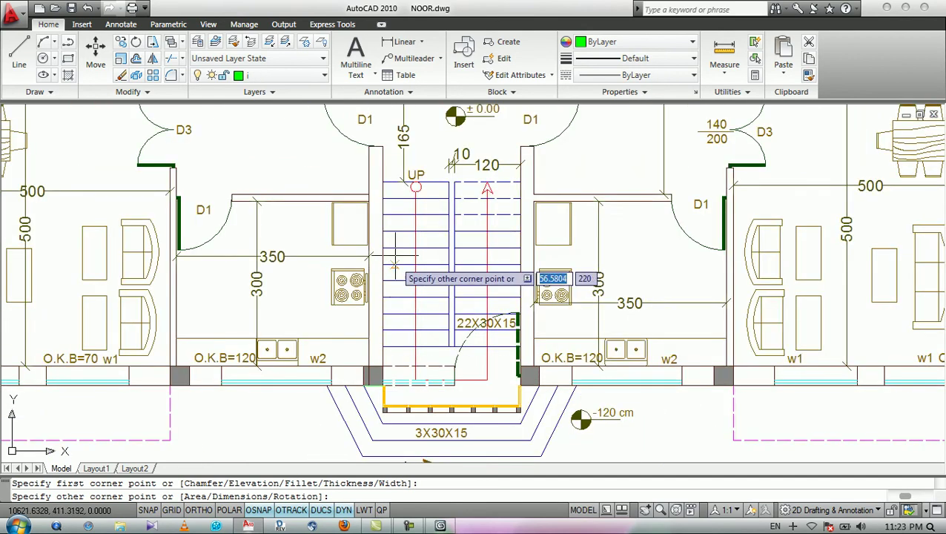
scroll(351, 202, up, 4)
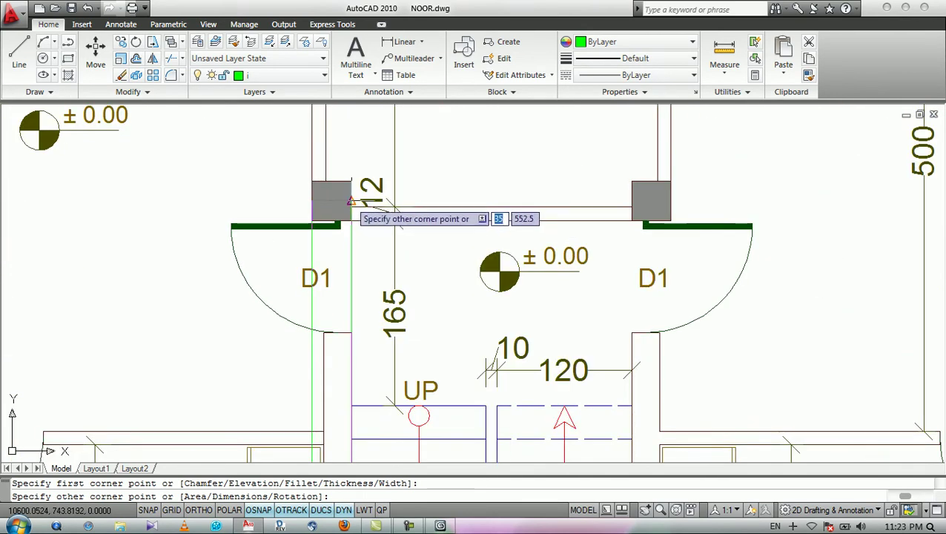
scroll(350, 202, up, 3)
click(353, 159)
scroll(368, 136, down, 8)
Draw a rectangle along the right stair wall, from the entrance column up to the outer top corner of the Store's lower-right column.
key(Return)
scroll(456, 347, up, 5)
click(435, 349)
scroll(436, 349, down, 3)
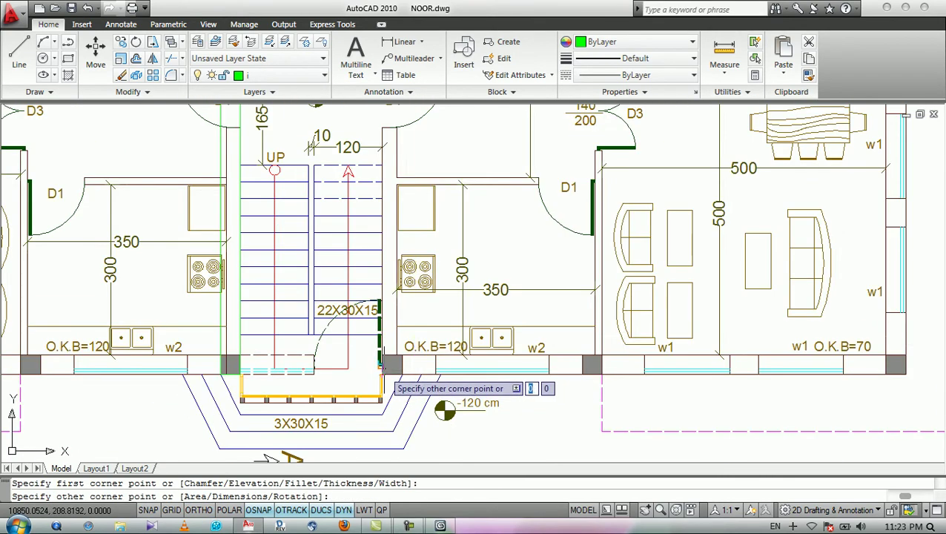
middle_drag(410, 155, 398, 329)
scroll(360, 214, up, 3)
click(428, 235)
Draw a horizontal rectangle spanning the two columns below the Store, from the right column's outer top corner to the left column's outer bottom corner.
key(Return)
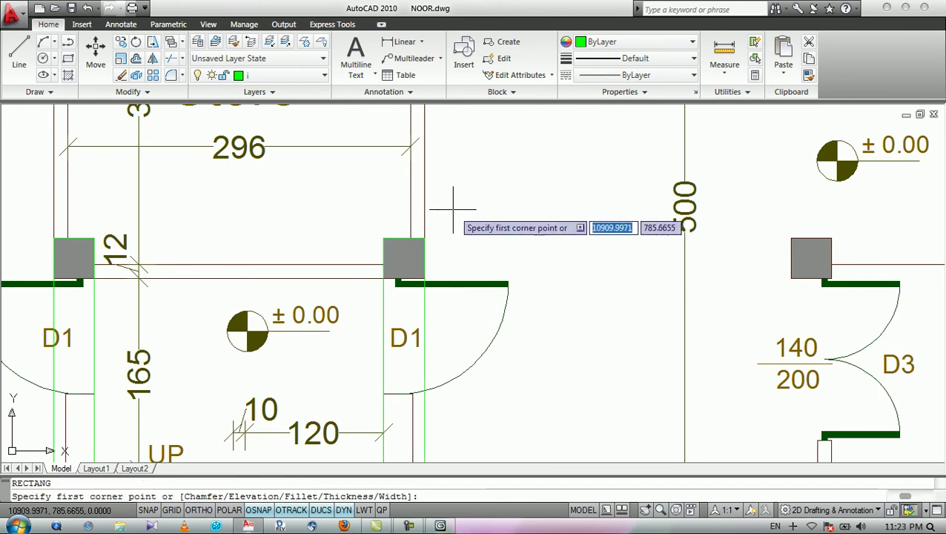
click(424, 239)
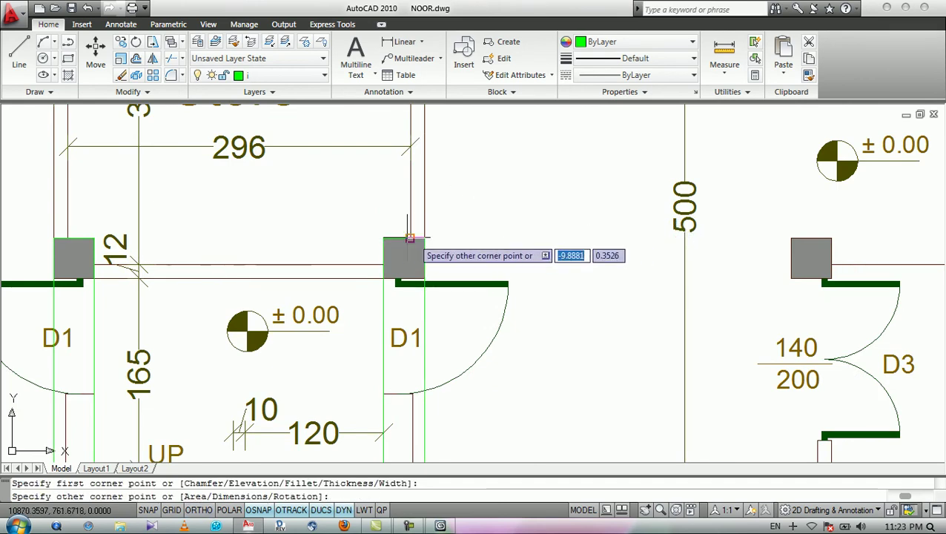
click(67, 299)
key(Return)
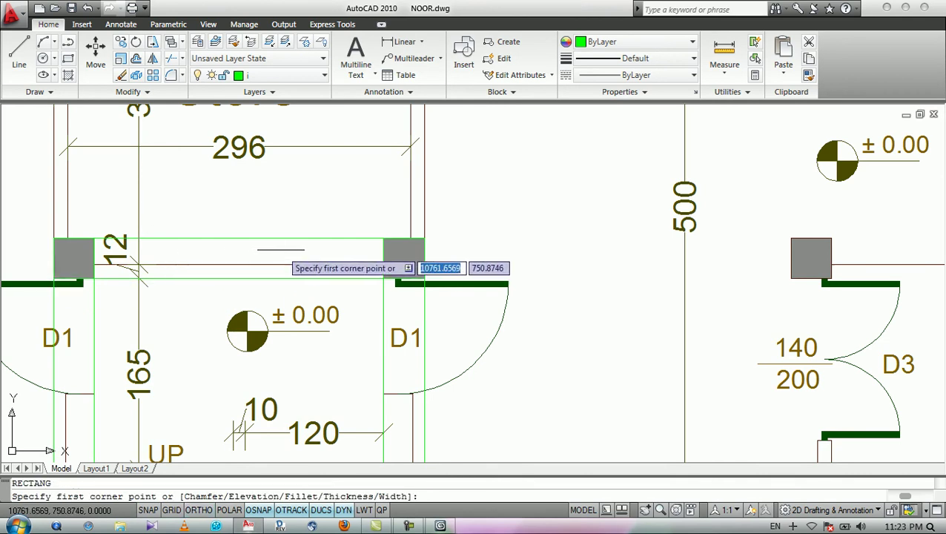
middle_drag(284, 249, 295, 223)
key(Return)
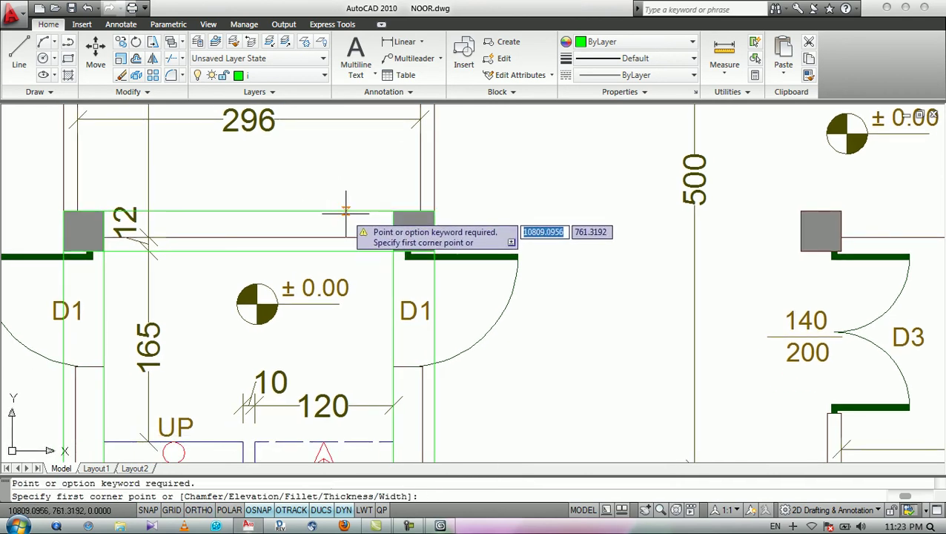
key(Escape)
Delete the rectangle along the right stair wall.
middle_drag(369, 242, 387, 213)
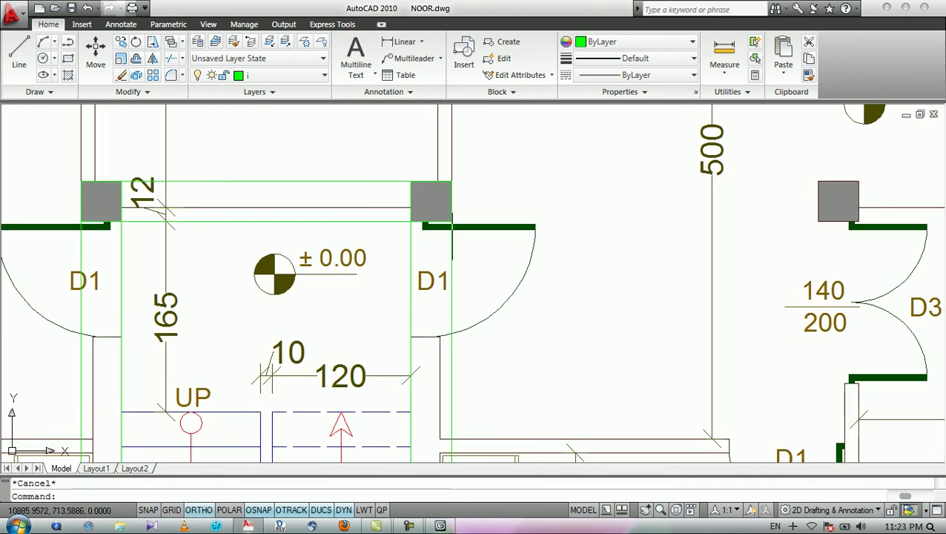
middle_click(451, 218)
middle_click(451, 217)
scroll(359, 282, up, 7)
scroll(430, 314, up, 5)
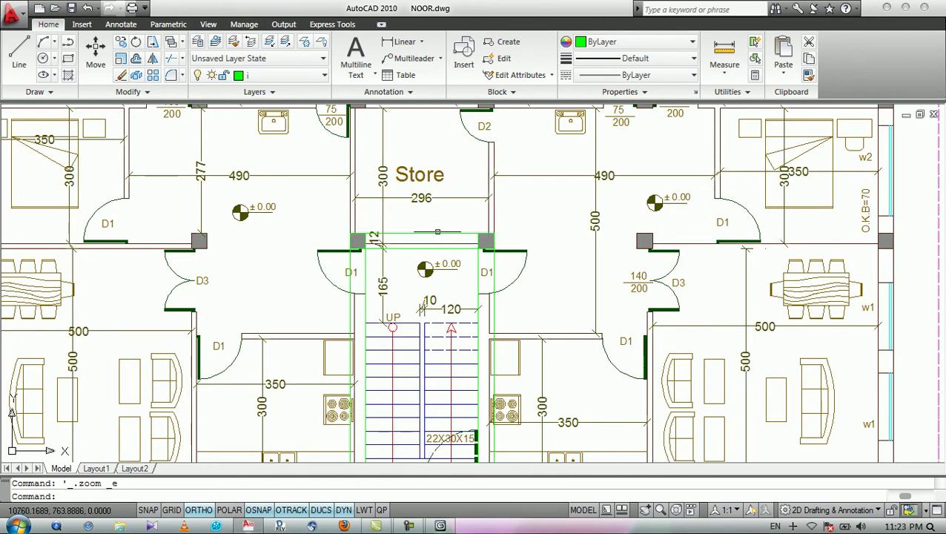
scroll(519, 308, up, 5)
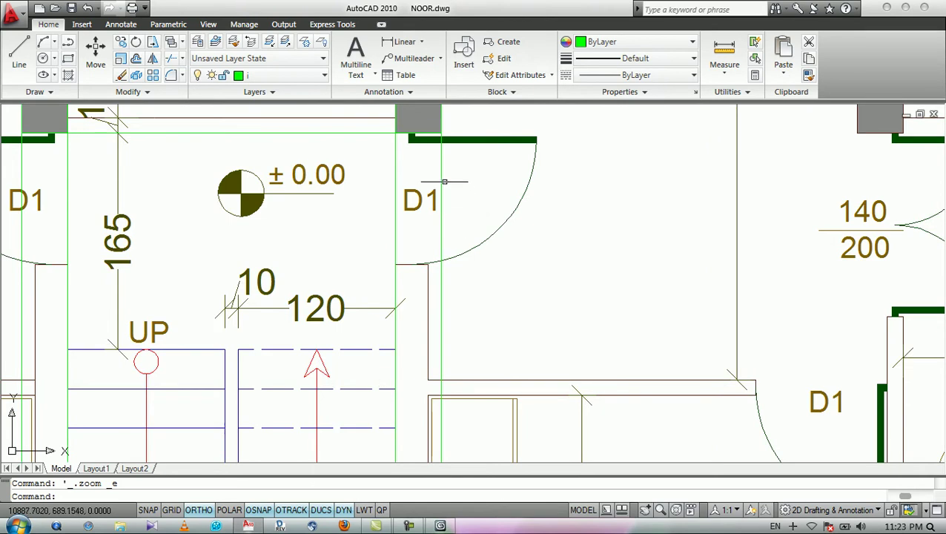
scroll(450, 194, down, 2)
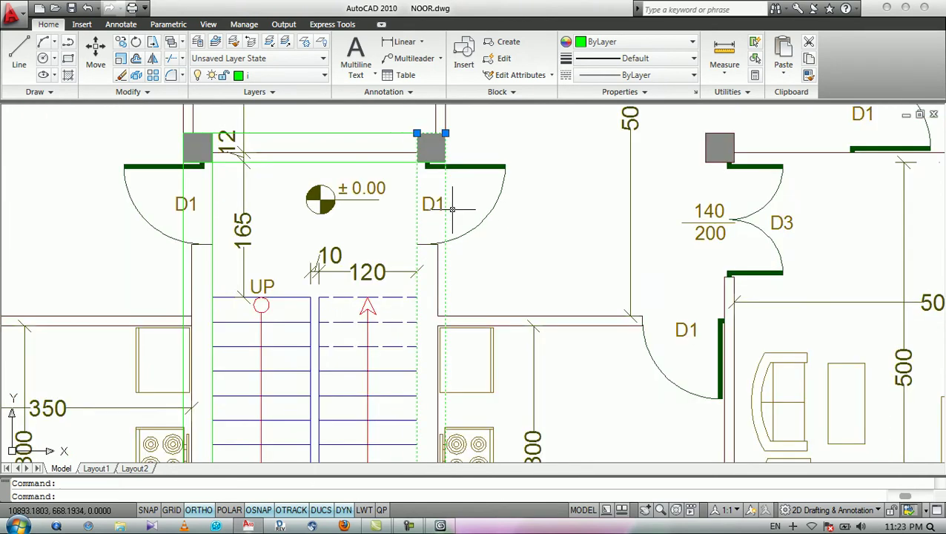
key(Delete)
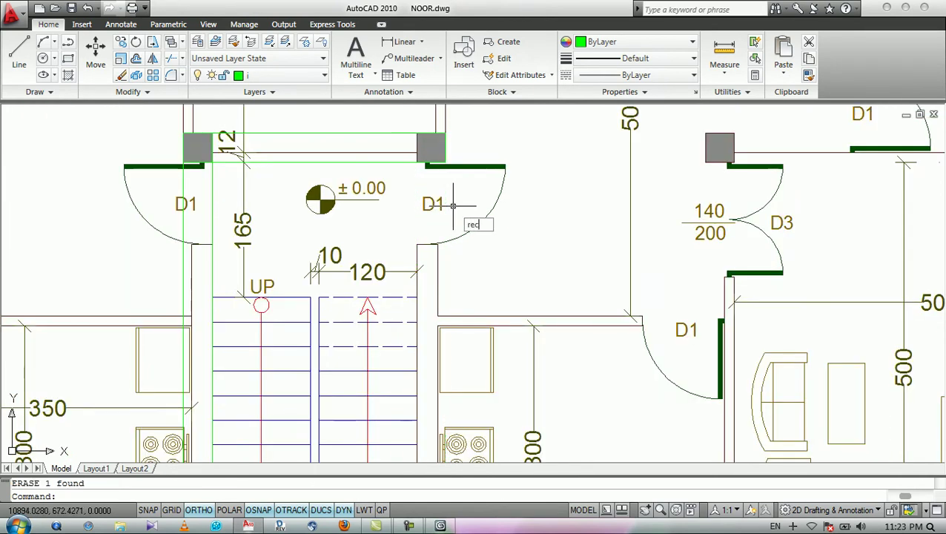
text(rec)
key(Return)
scroll(417, 212, up, 3)
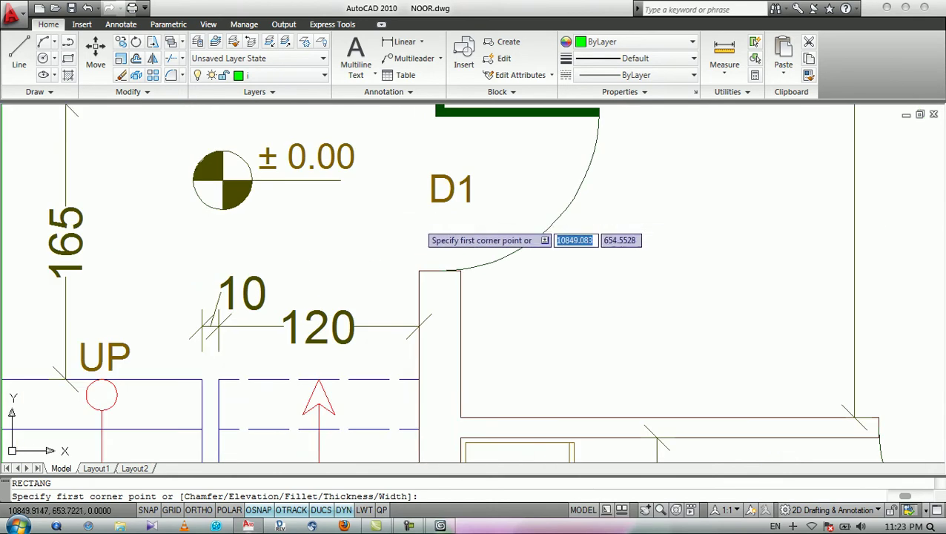
click(418, 270)
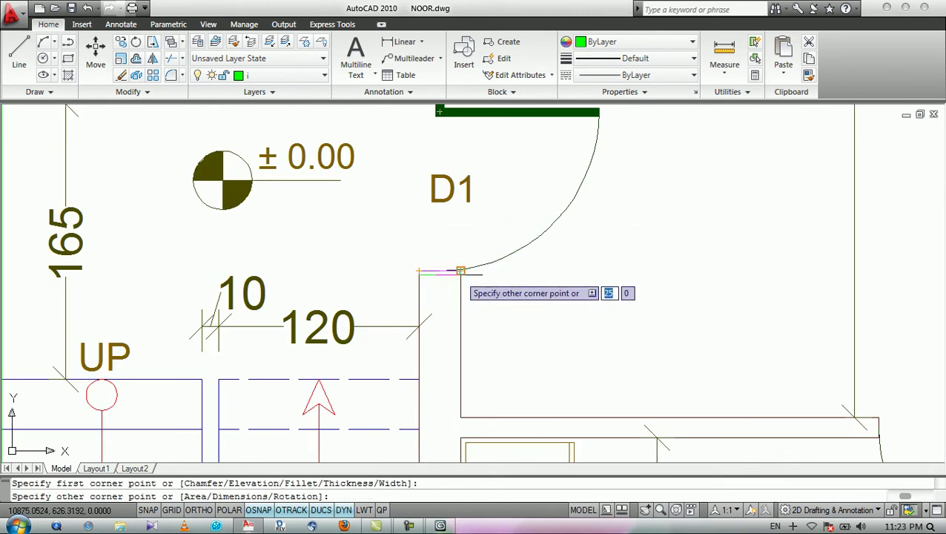
click(460, 270)
click(442, 271)
text(e)
key(Return)
Draw a 35 by 435 rectangle from the right stair wall's top-left corner below door D1 down to the entrance column's lower-right corner.
text(rec)
key(Return)
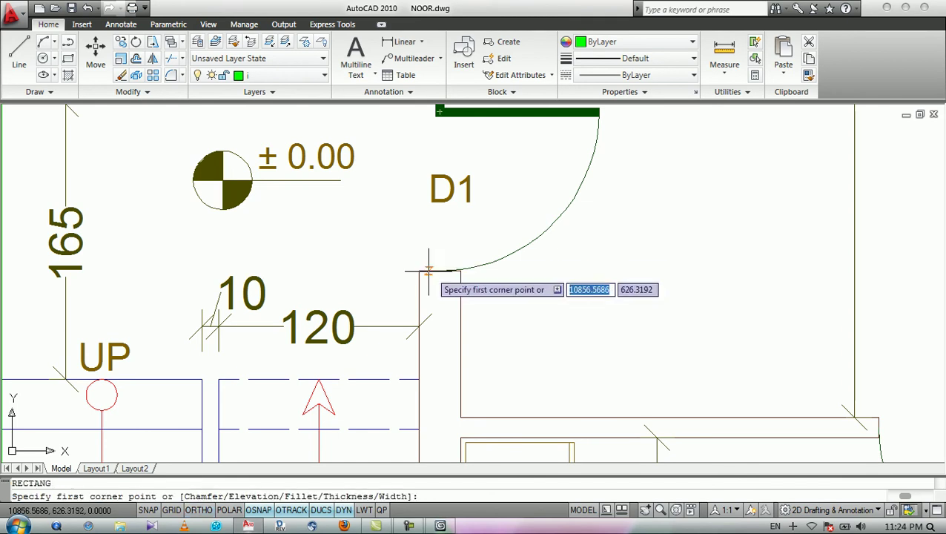
click(419, 270)
scroll(434, 213, down, 5)
scroll(443, 400, up, 5)
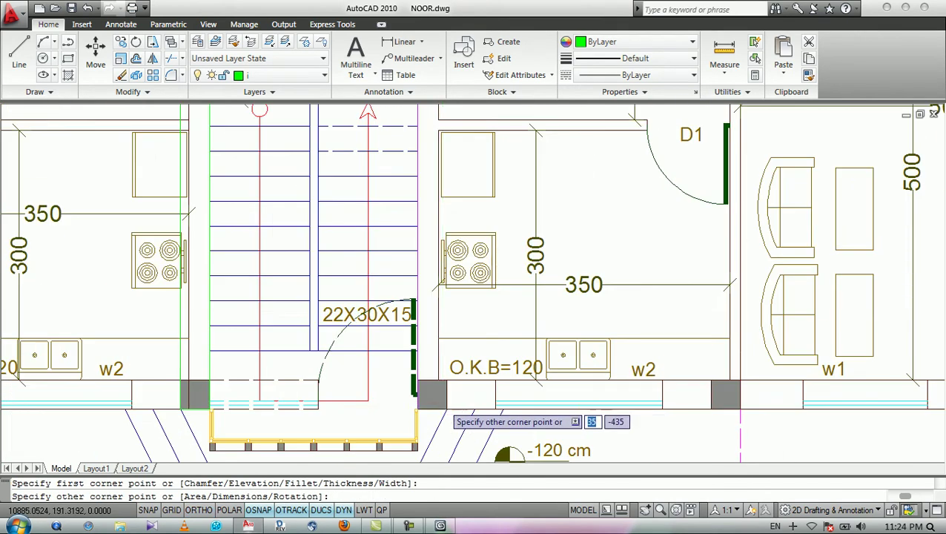
click(446, 390)
scroll(452, 366, down, 2)
middle_drag(437, 243, 438, 308)
middle_drag(435, 127, 447, 279)
scroll(454, 231, up, 2)
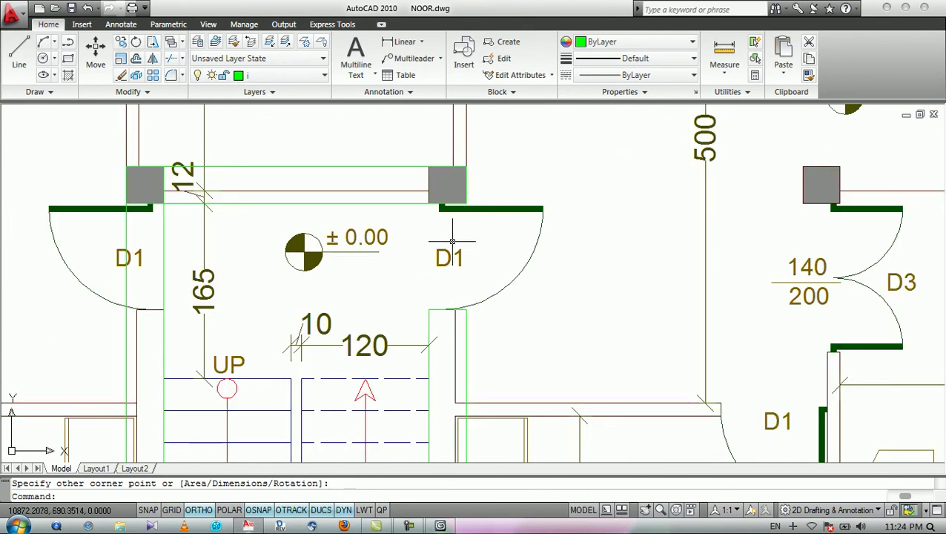
Save the drawing and make layer j the current layer.
click(71, 8)
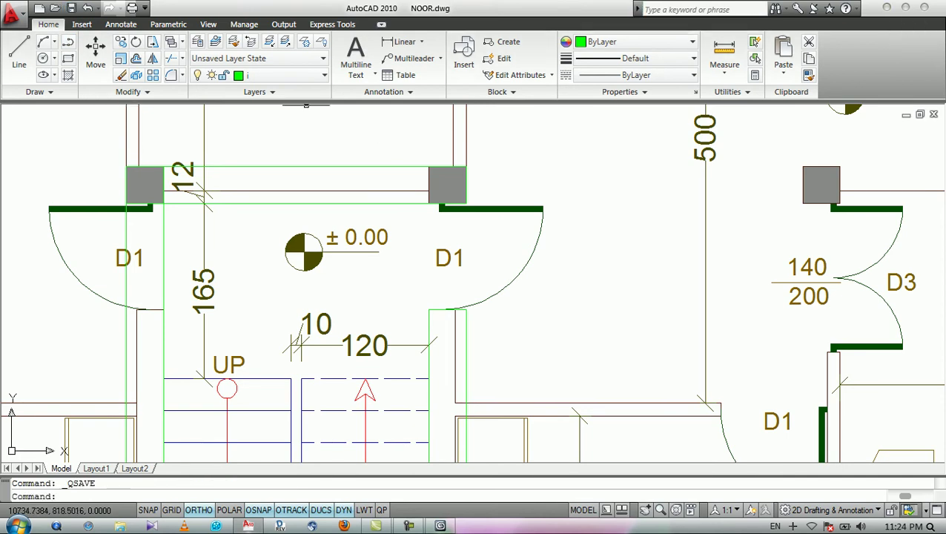
click(260, 75)
click(252, 108)
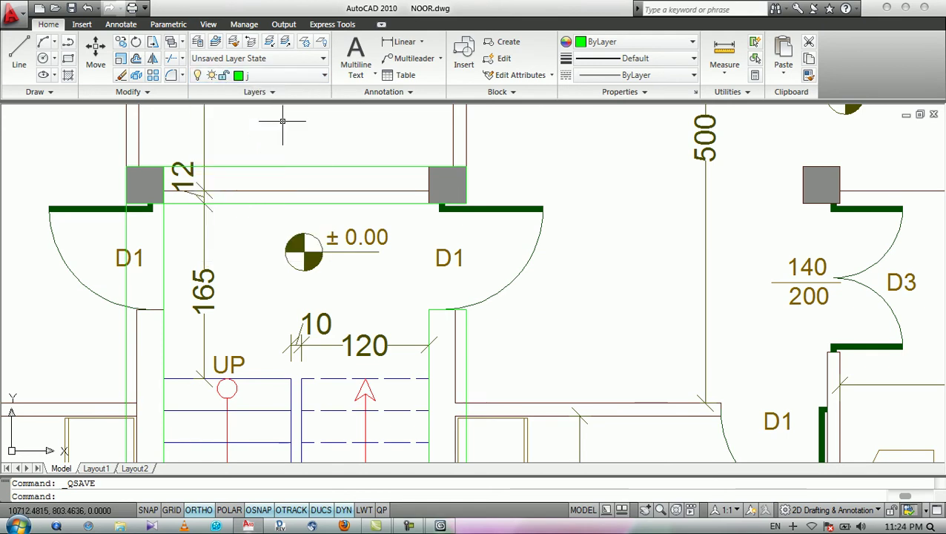
Draw a 320 by 570 rectangle around the whole staircase, from the upper-left column's outer corner to the entrance's lower-right column corner, and save the drawing.
text(rec)
key(Return)
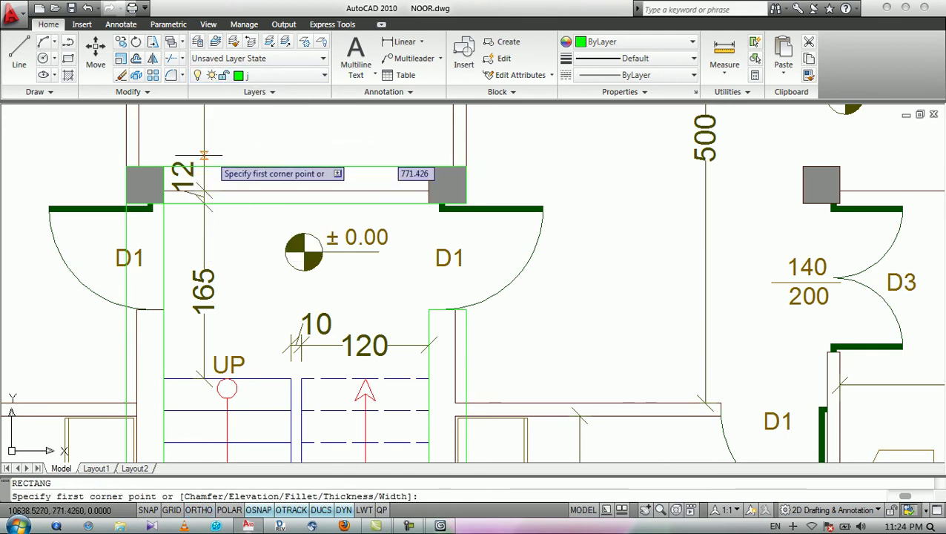
click(126, 166)
scroll(244, 130, down, 3)
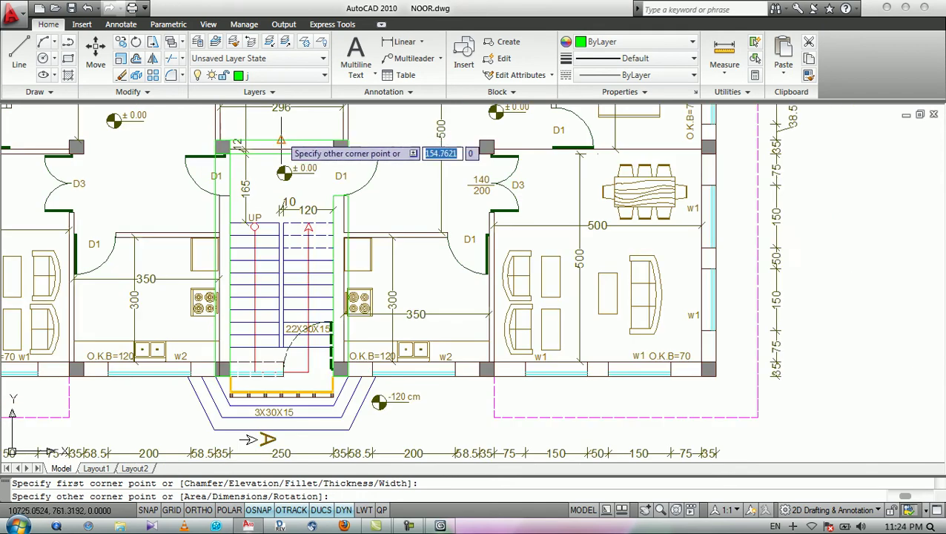
scroll(343, 376, up, 3)
scroll(343, 376, up, 2)
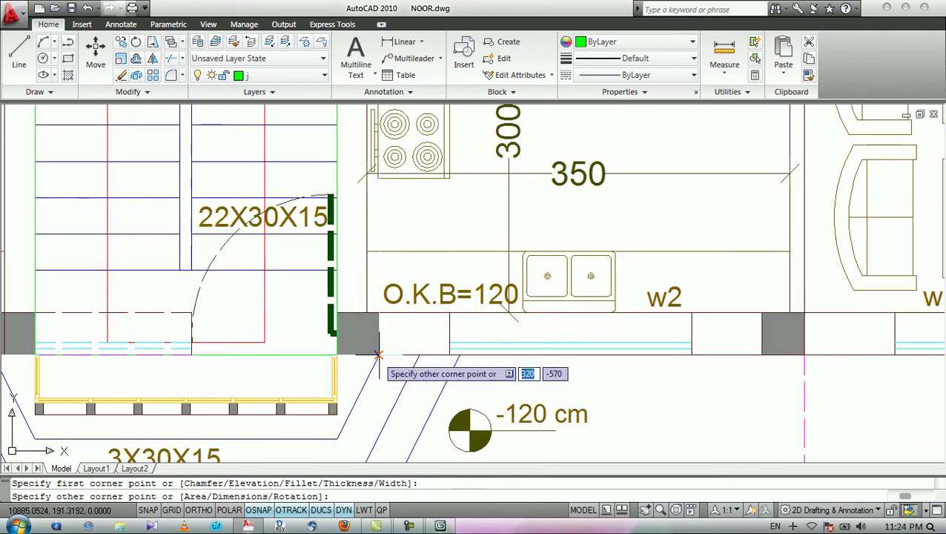
click(339, 357)
scroll(410, 370, down, 4)
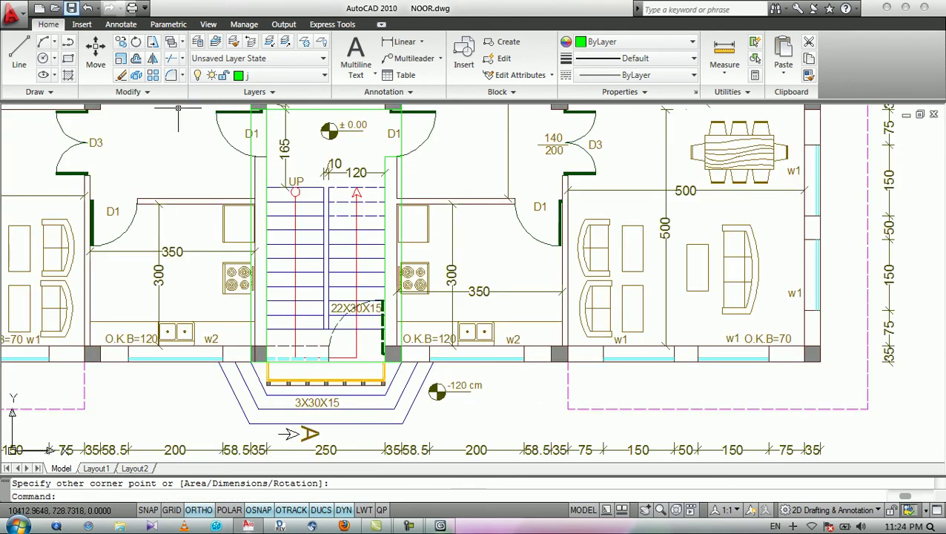
click(71, 8)
Switch to 3ds Max and import NOOR.dwg from the Desktop with only layers i and j included.
click(886, 8)
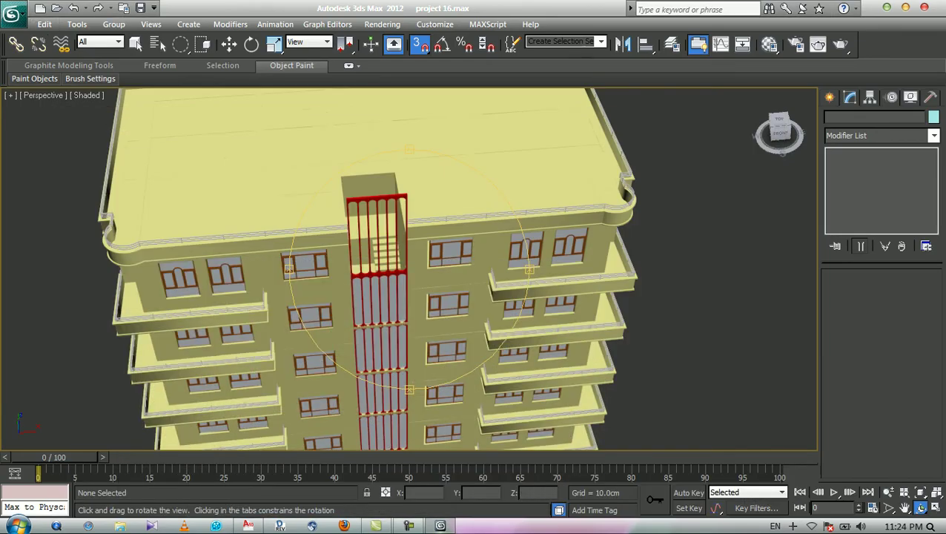
click(12, 13)
click(48, 196)
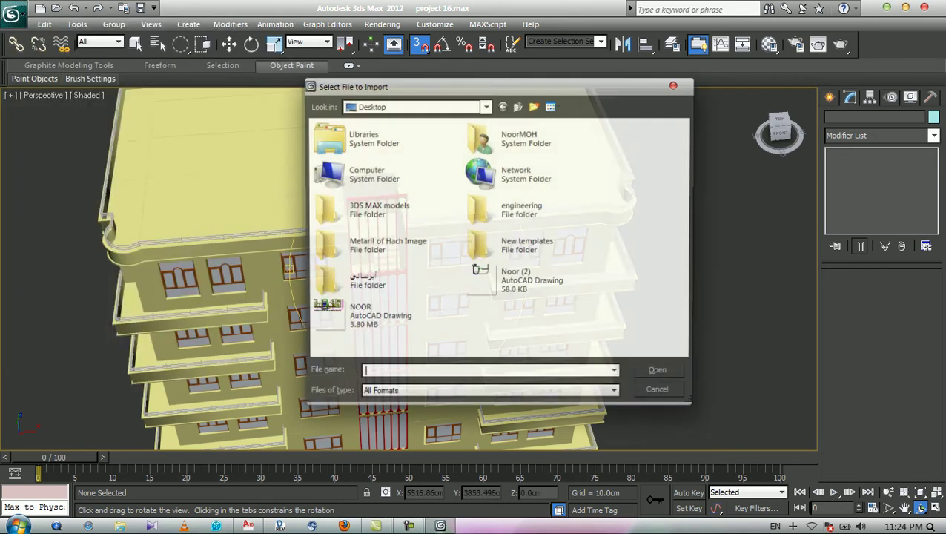
double_click(378, 317)
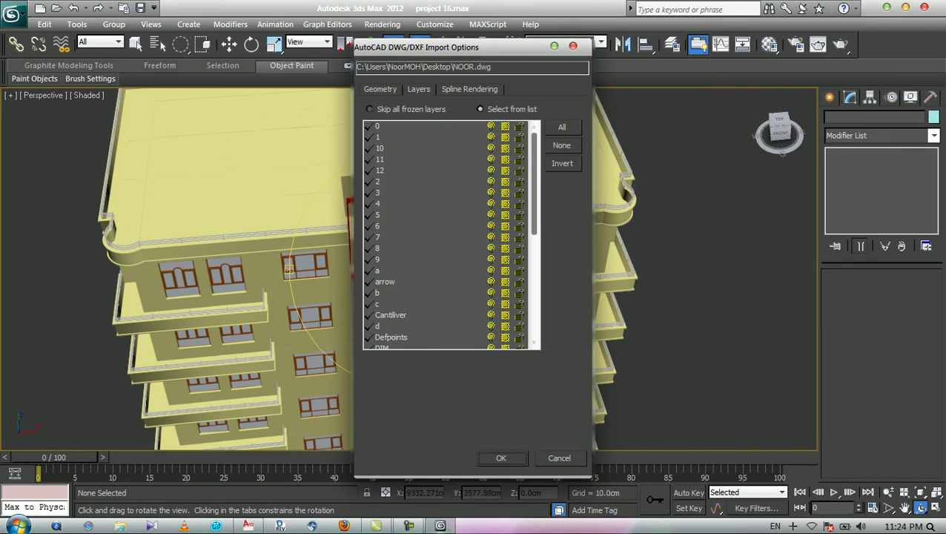
drag(533, 183, 533, 261)
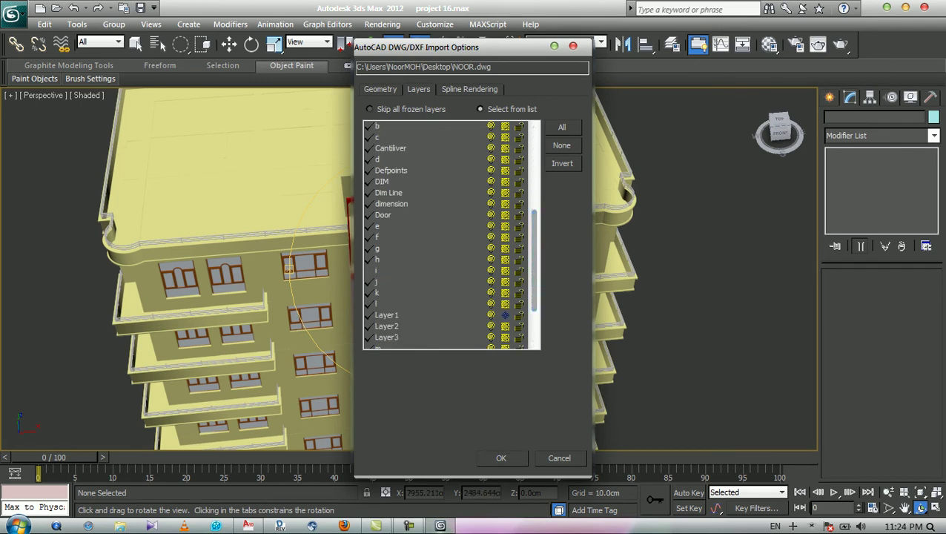
click(562, 164)
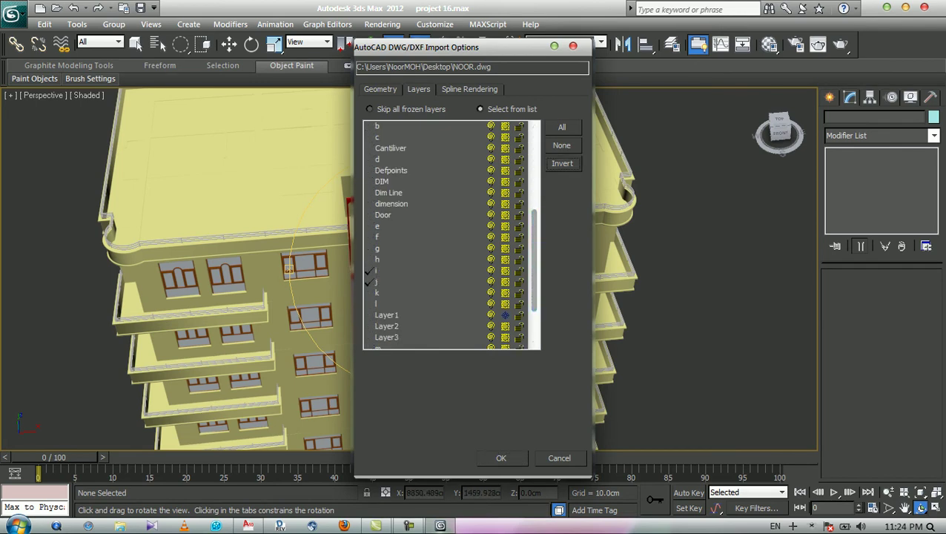
click(501, 457)
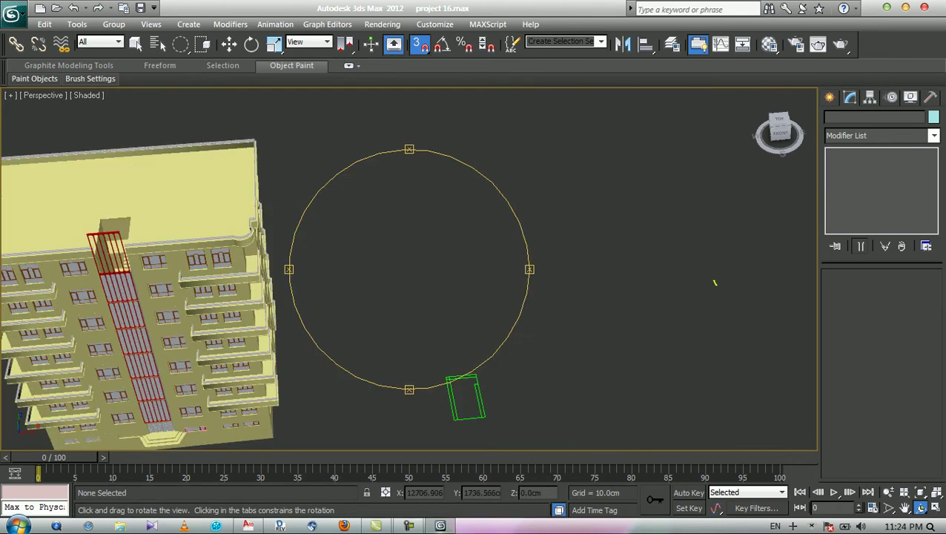
Set the selection region to rectangular and extrude the imported stair wall outline on layer i by 270 cm.
key(Escape)
drag(561, 336, 445, 415)
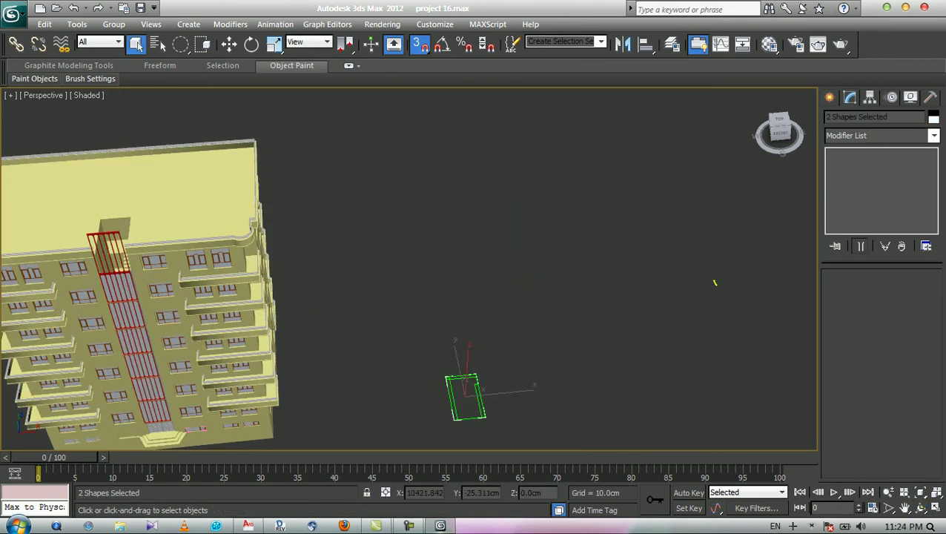
click(714, 282)
drag(180, 44, 180, 64)
click(481, 400)
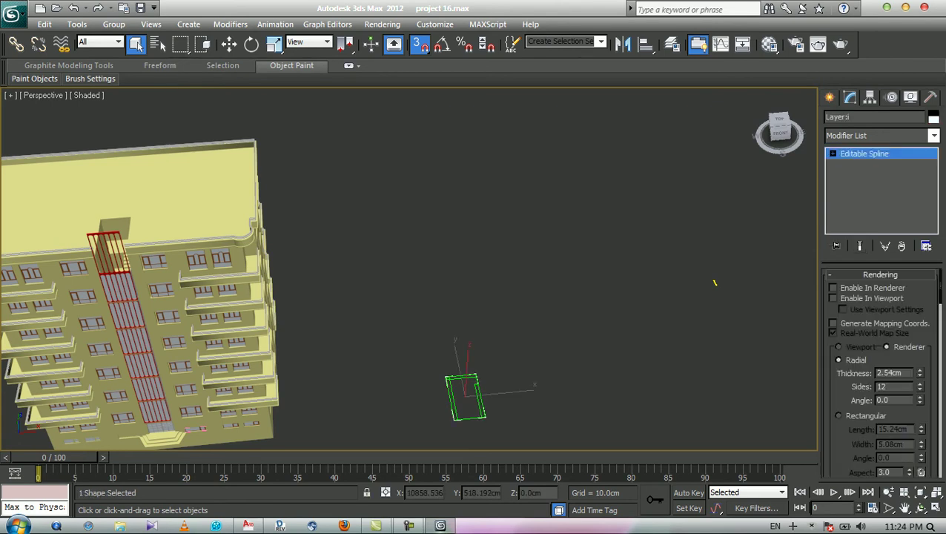
click(933, 135)
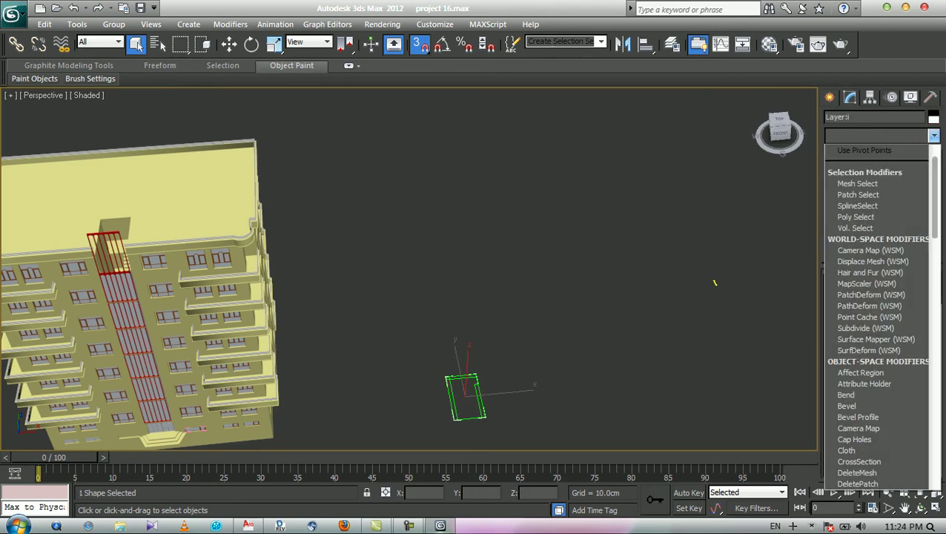
text(ex)
key(Return)
double_click(892, 295)
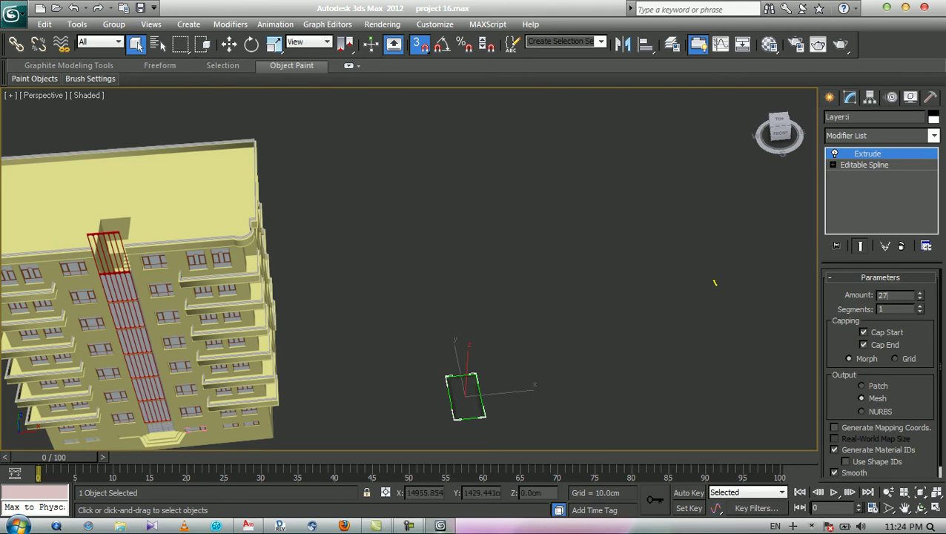
text(270)
key(Return)
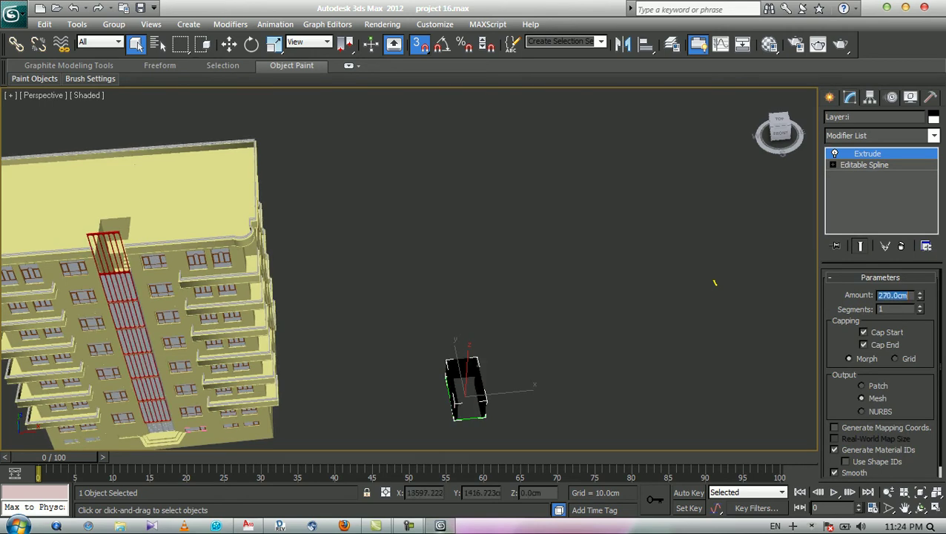
Extrude the imported staircase rectangle on layer j by 15 cm to form the slab.
click(715, 282)
click(469, 417)
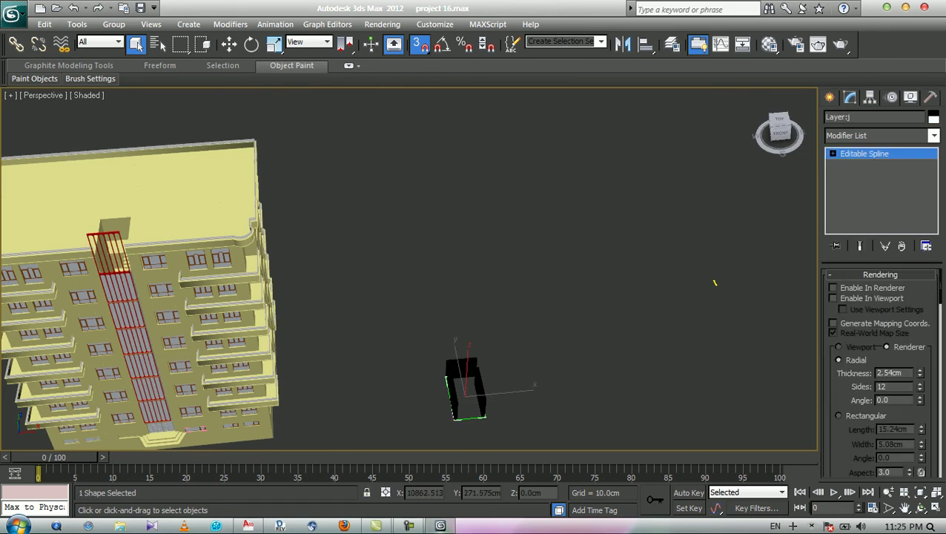
click(933, 135)
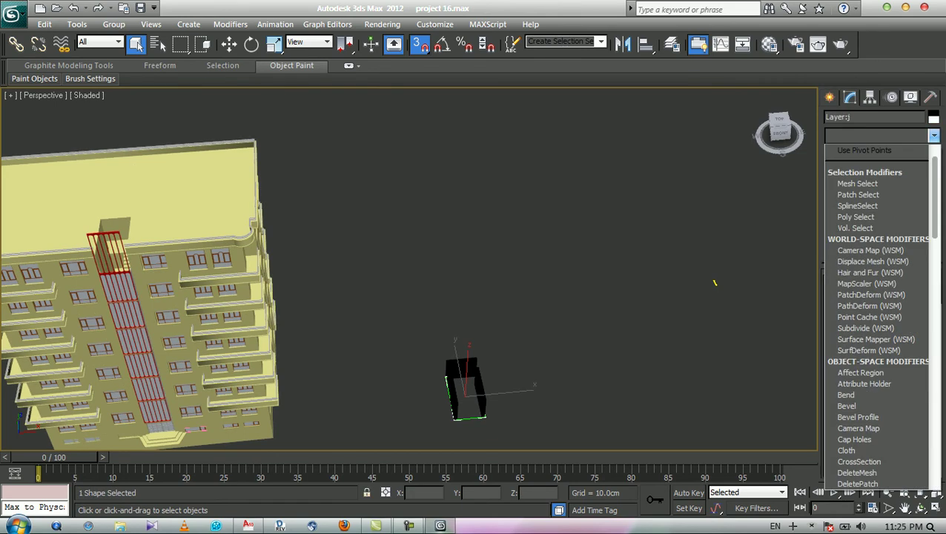
text(ex)
key(Return)
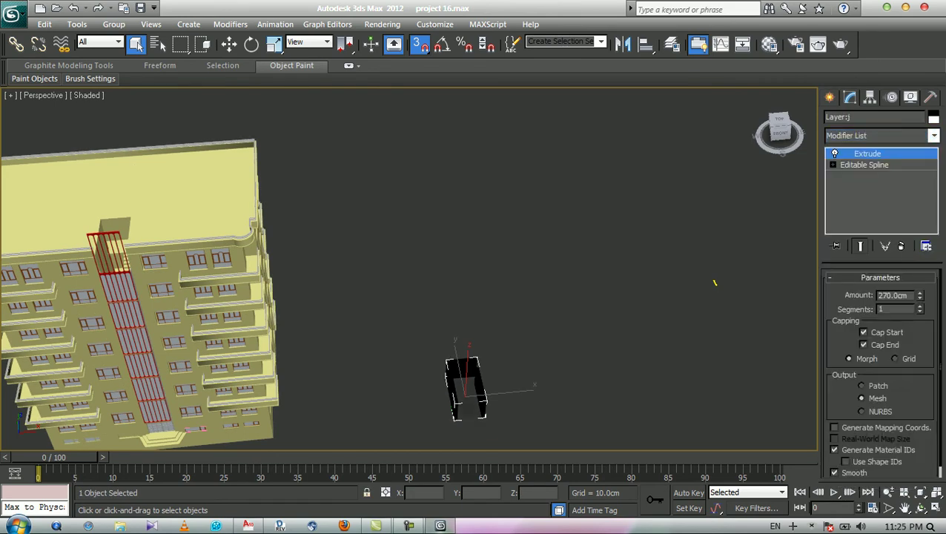
drag(902, 295, 878, 295)
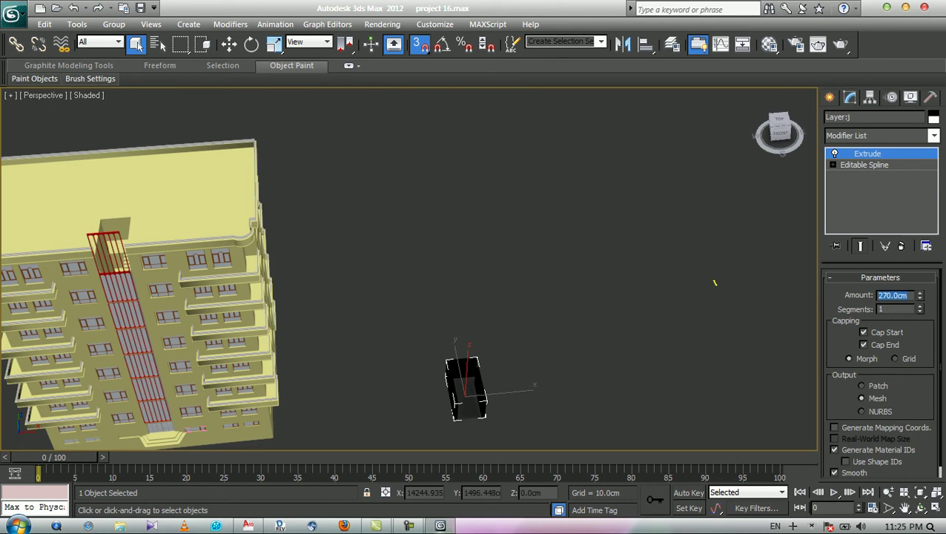
text(15)
key(Return)
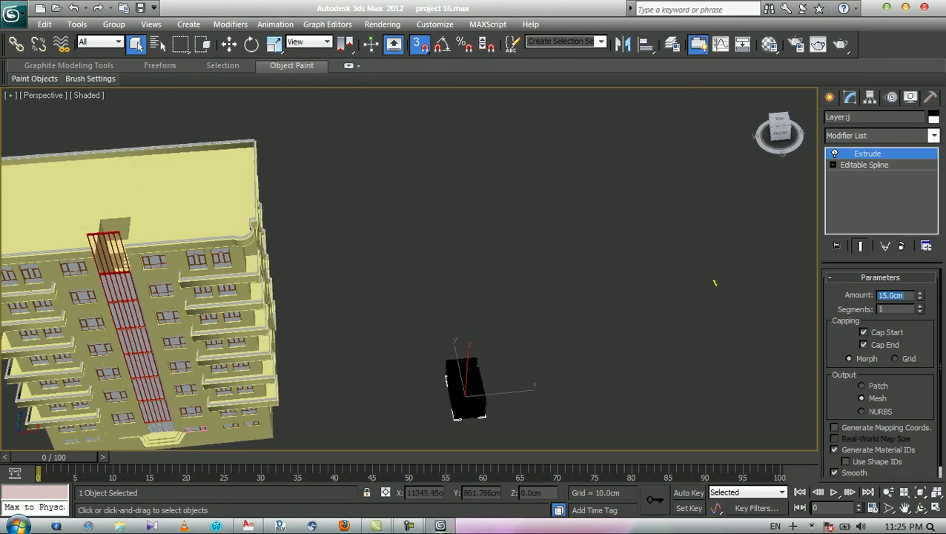
Apply the building's yellow material to the extruded stair walls and slab, and close the Material Editor.
middle_drag(715, 282, 686, 227)
click(686, 228)
key(m)
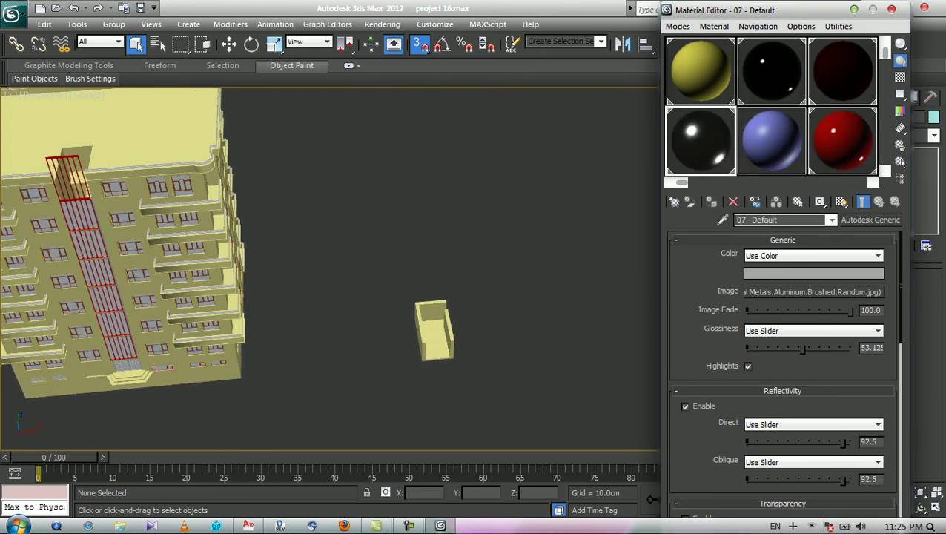
key(m)
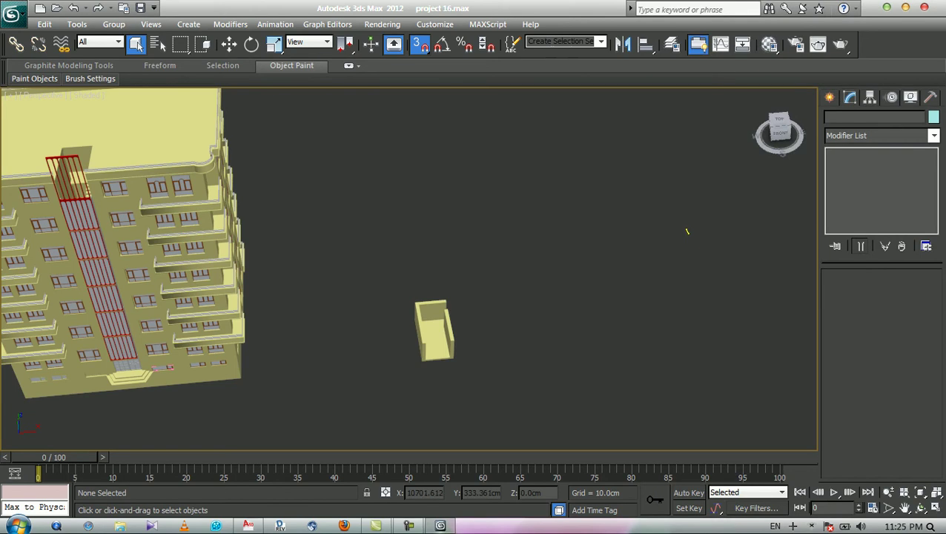
Raise the layer j slab by an exact Z offset of 255 cm.
click(435, 333)
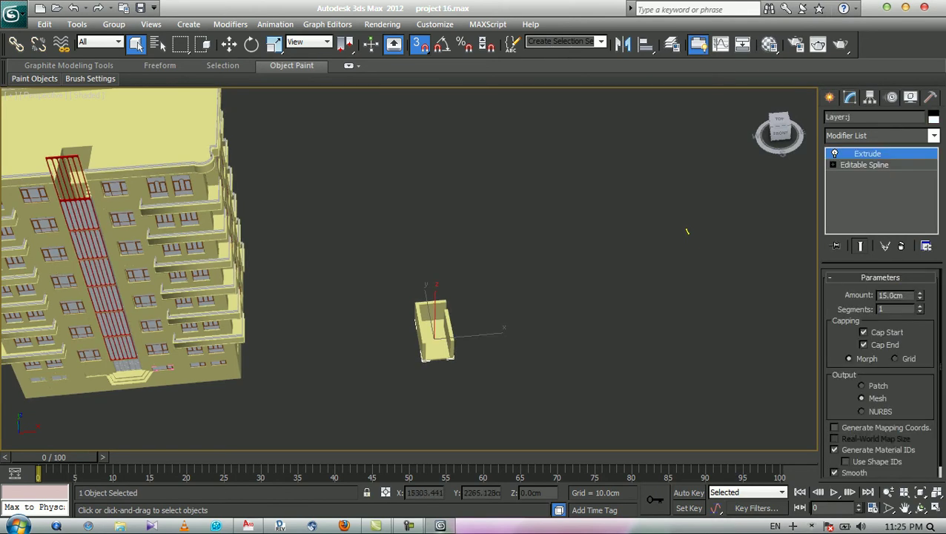
key(w)
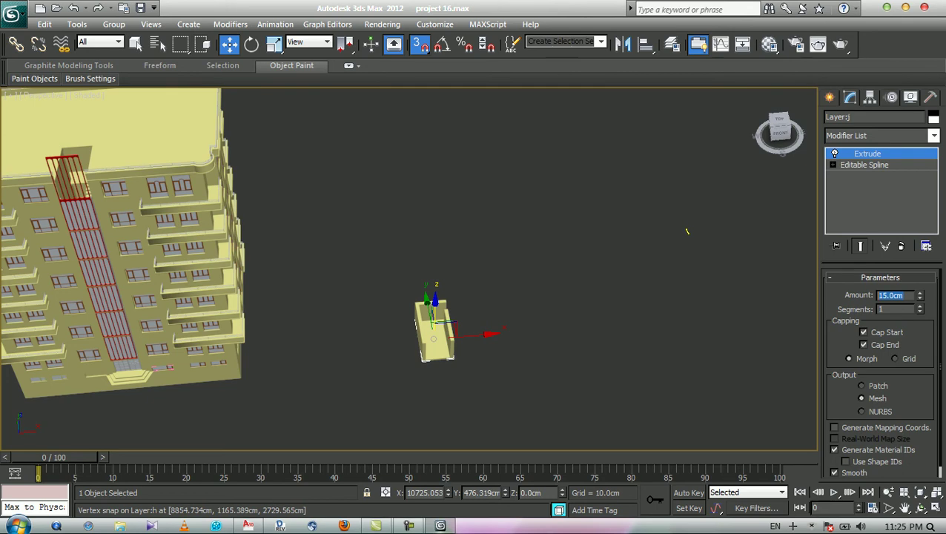
key(F12)
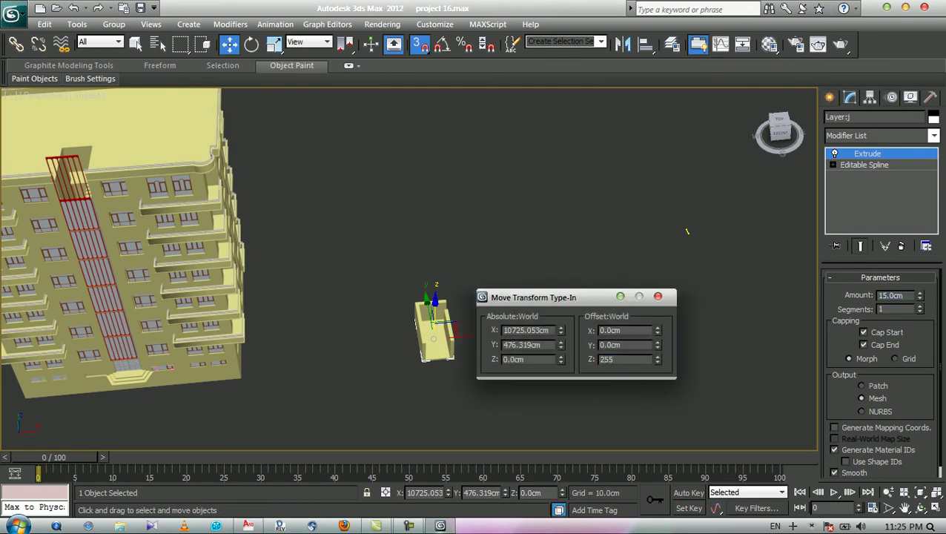
text(255)
key(Return)
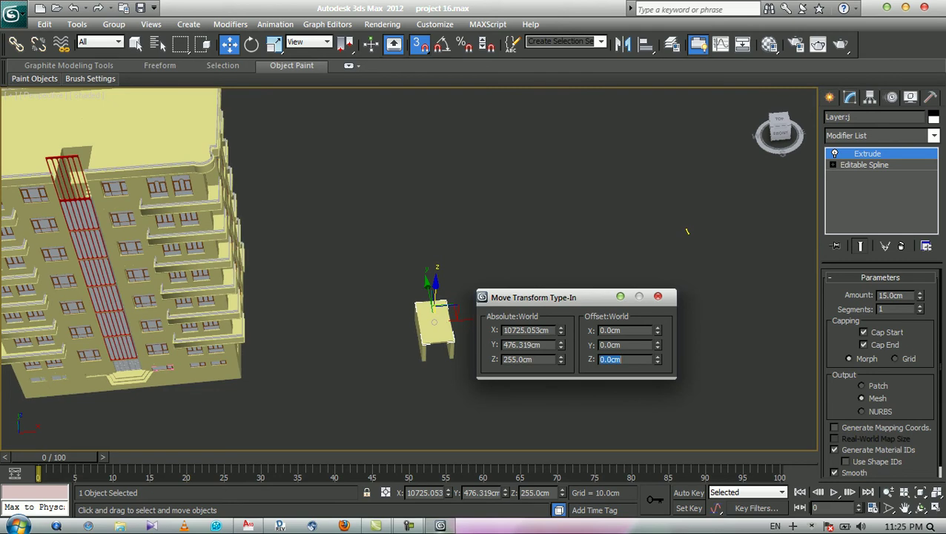
key(F12)
Examine from several sides how the raised slab sits on the stair walls.
key(ctrl+r)
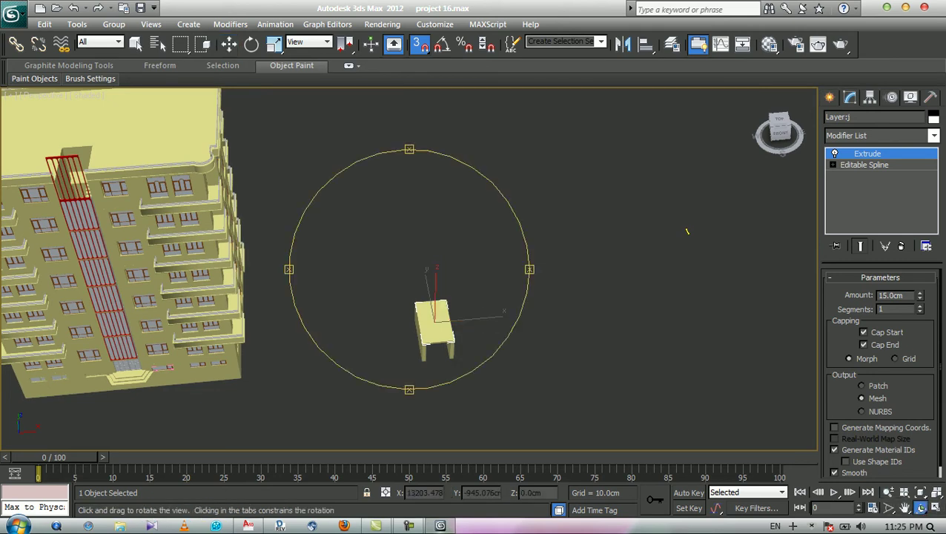
key(z)
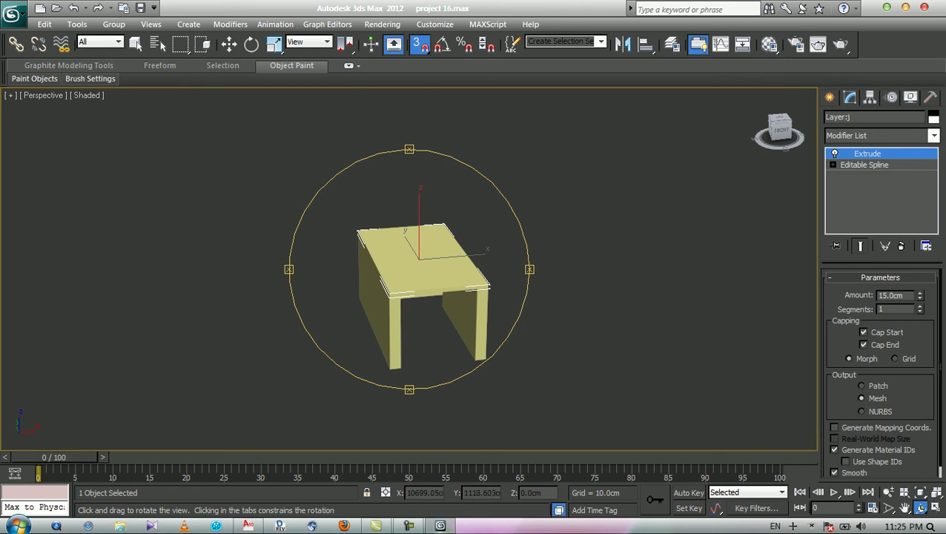
drag(449, 238, 464, 252)
scroll(464, 252, up, 3)
drag(371, 263, 581, 226)
scroll(415, 269, up, 3)
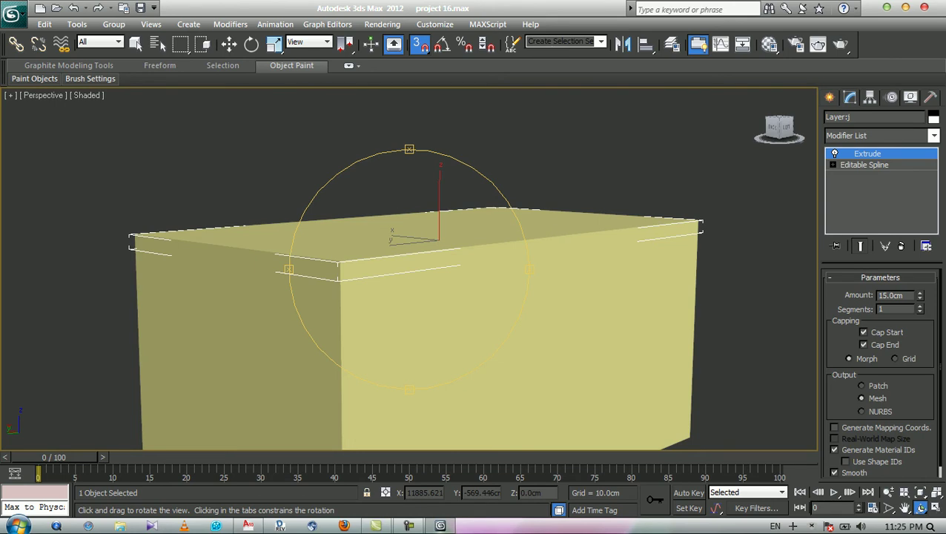
drag(474, 266, 367, 263)
scroll(409, 269, down, 2)
drag(474, 268, 363, 281)
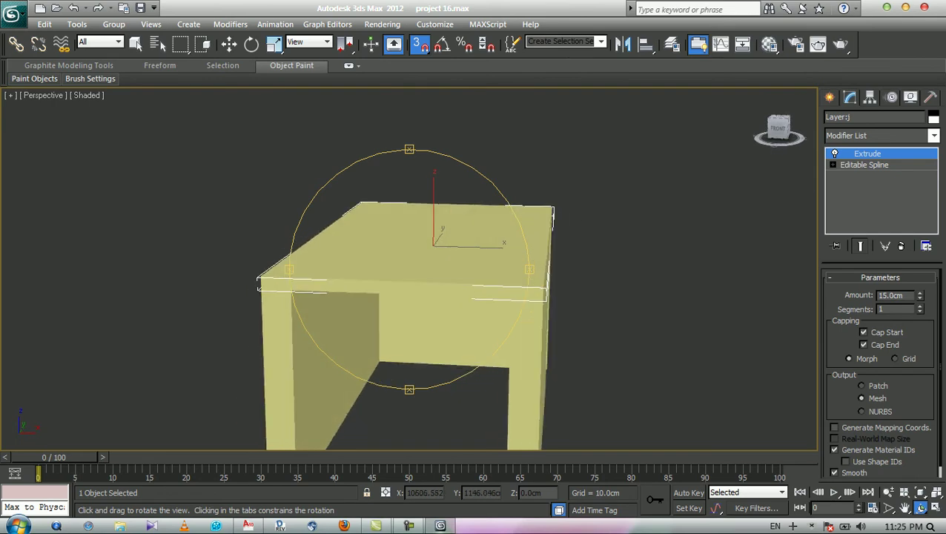
drag(644, 216, 659, 216)
key(w)
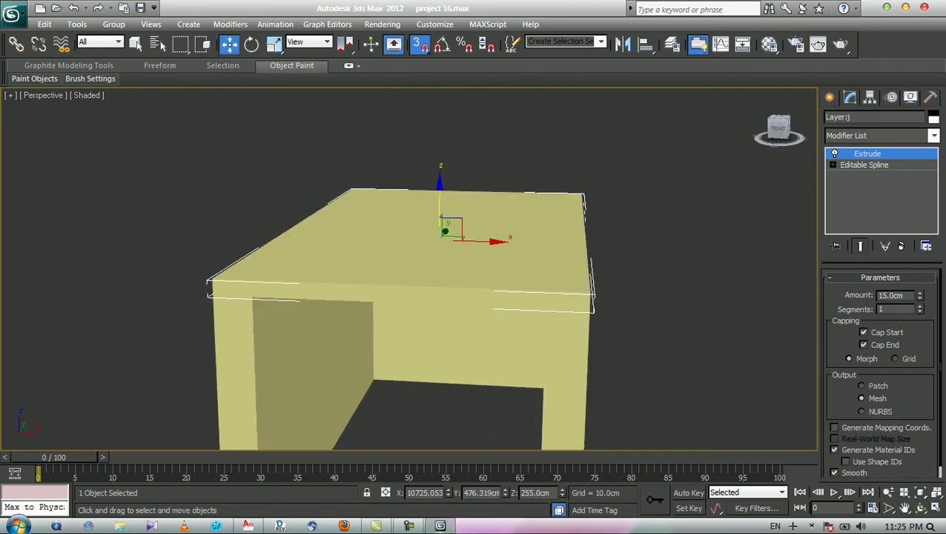
key(q)
click(236, 320)
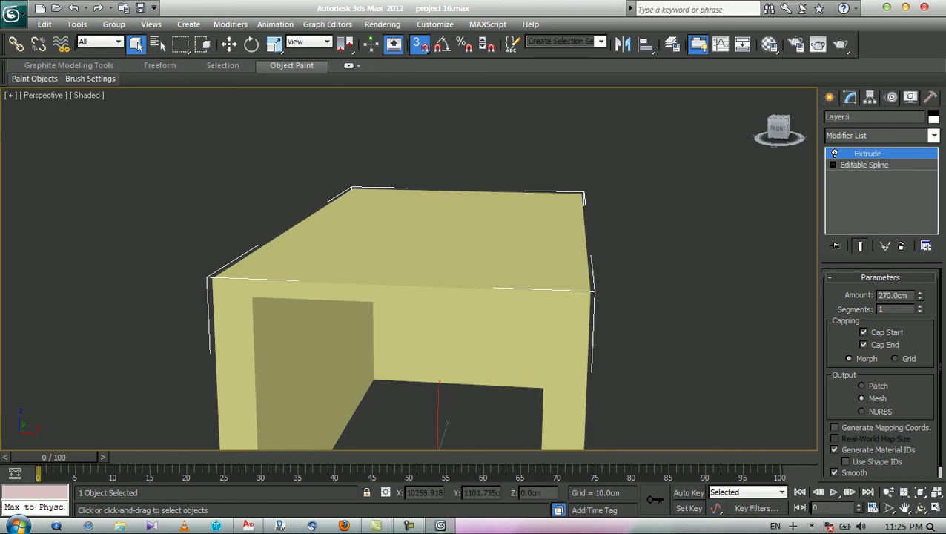
key(ctrl+z)
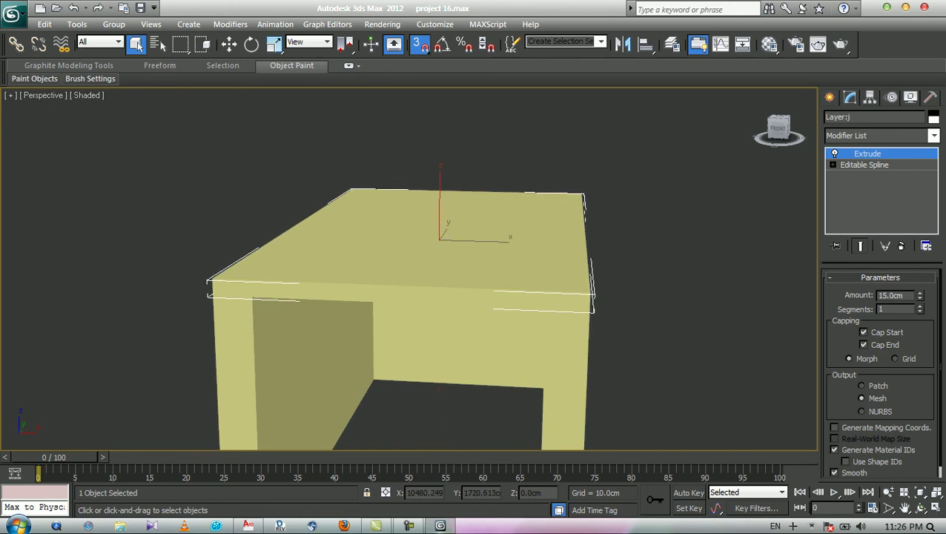
Save the scene, switch to AutoCAD and locate the stair tower's roof slab in the elevation.
key(ctrl+s)
click(247, 526)
scroll(384, 334, down, 6)
scroll(474, 311, down, 4)
scroll(507, 361, up, 5)
scroll(509, 374, up, 6)
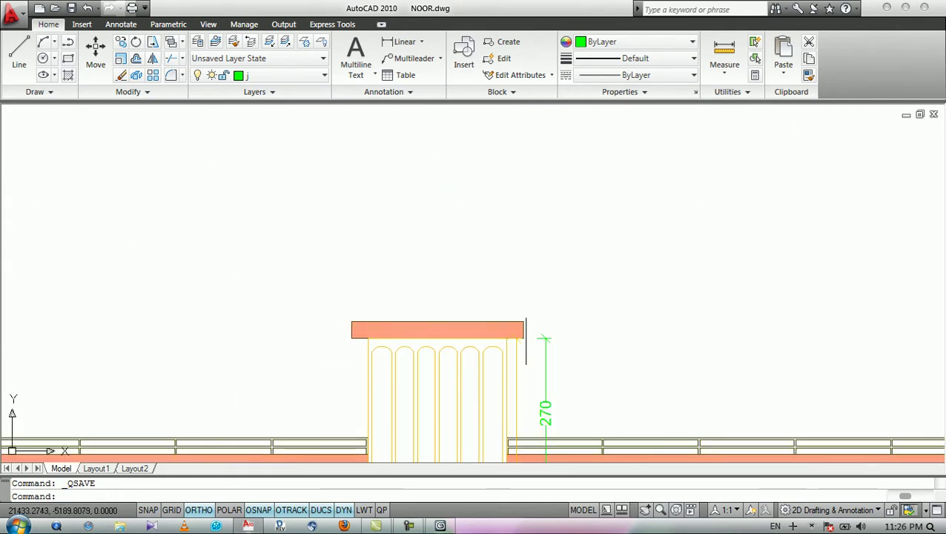
Dimension the red roof slab's vertical thickness at its right end, and erase that dimension.
click(404, 42)
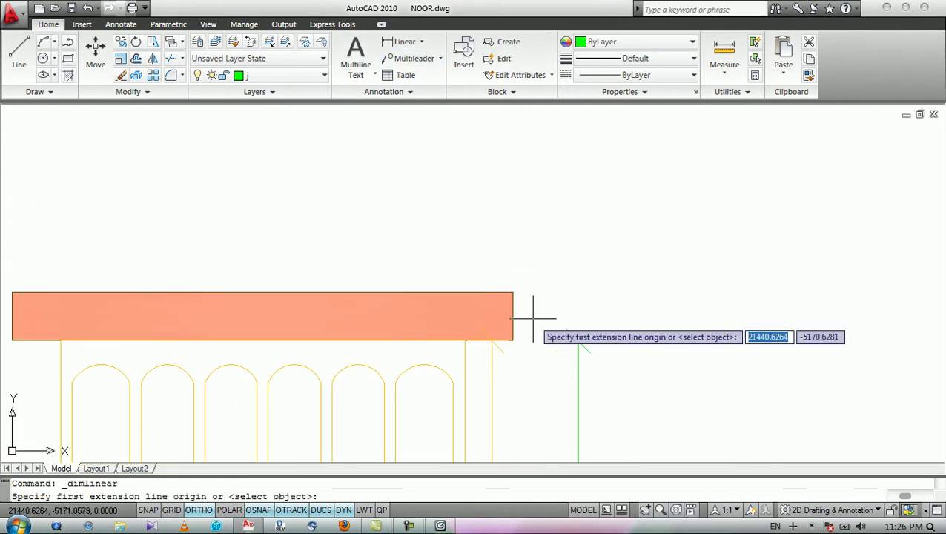
click(511, 340)
click(512, 292)
click(521, 270)
click(534, 314)
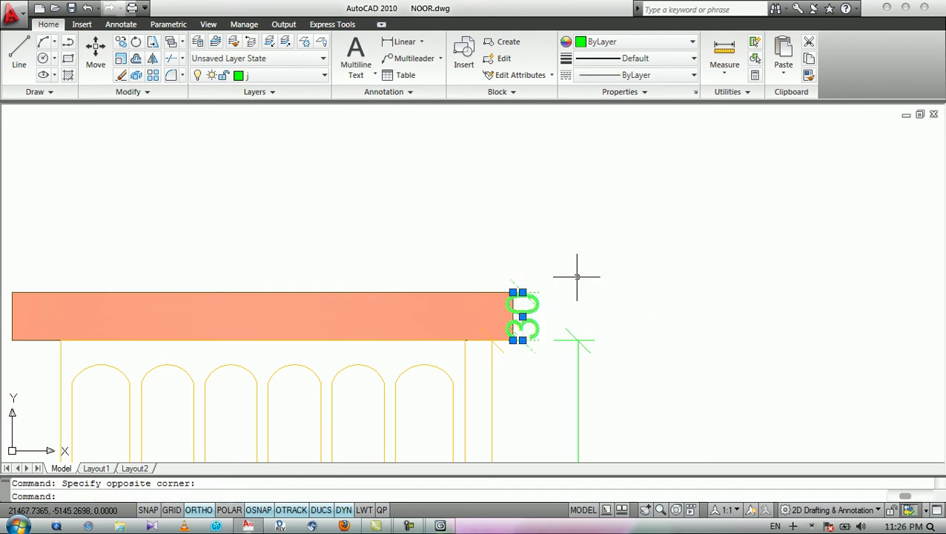
key(e)
key(Return)
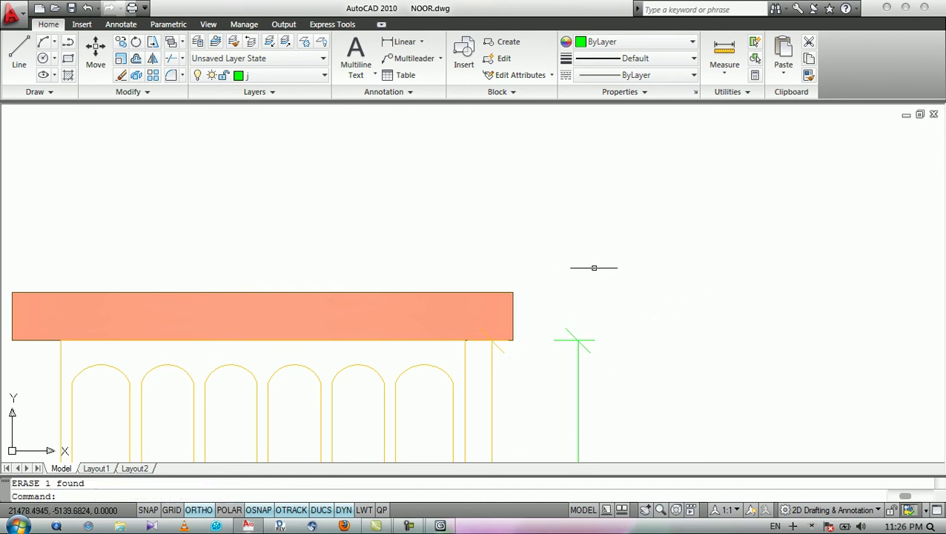
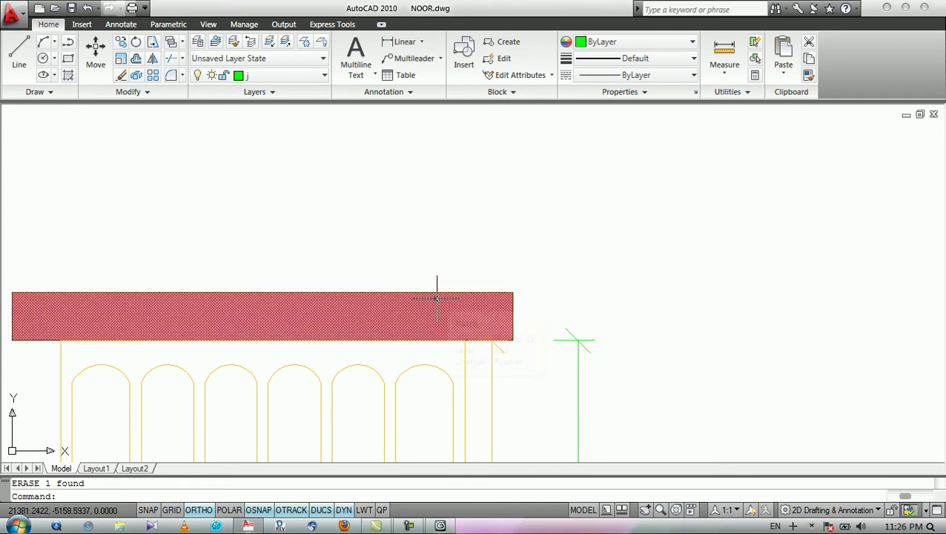
Examine the roof slab's projection beyond the tower in the elevation and compare it with the staircase in the ground floor plan.
middle_drag(481, 308, 585, 257)
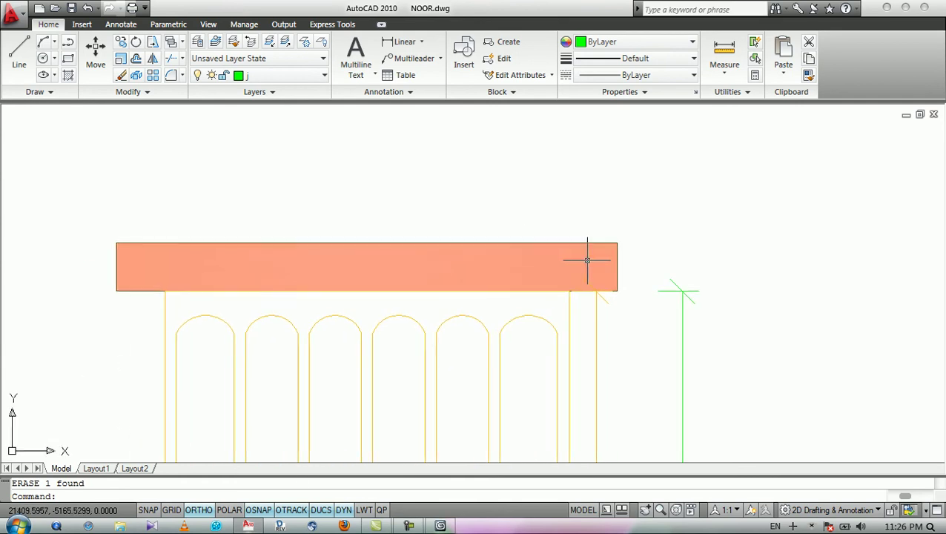
scroll(580, 271, up, 2)
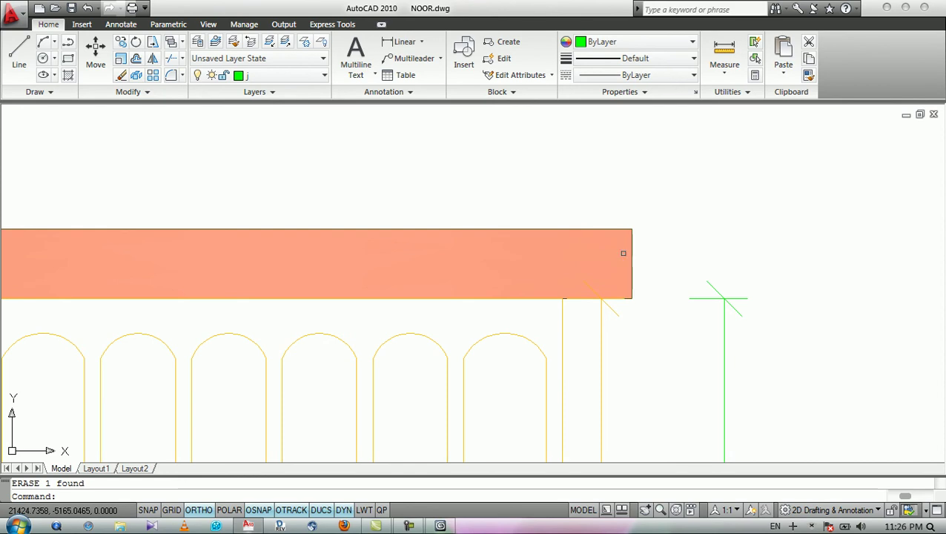
scroll(602, 239, down, 5)
scroll(425, 252, down, 2)
middle_drag(425, 251, 642, 320)
middle_drag(350, 278, 679, 361)
scroll(679, 361, down, 3)
scroll(640, 300, up, 2)
scroll(634, 299, up, 5)
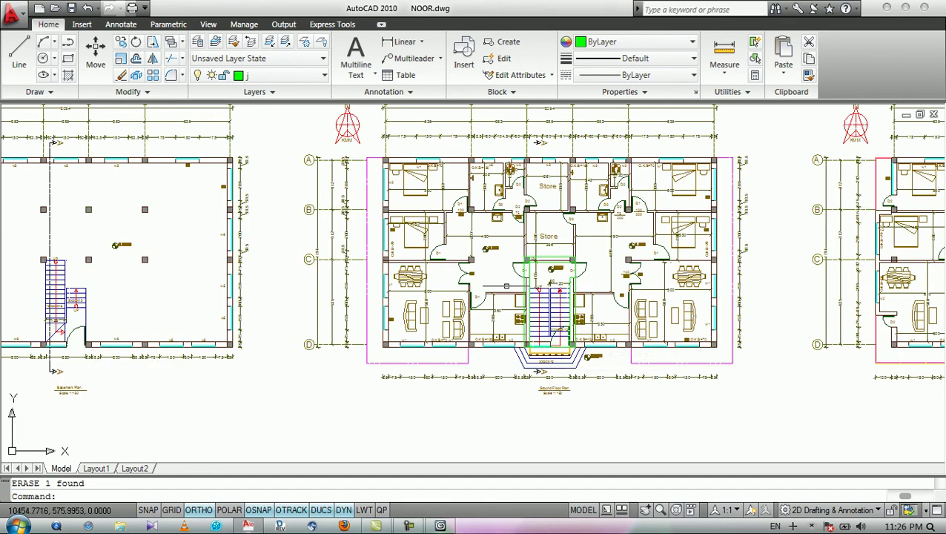
scroll(586, 237, up, 2)
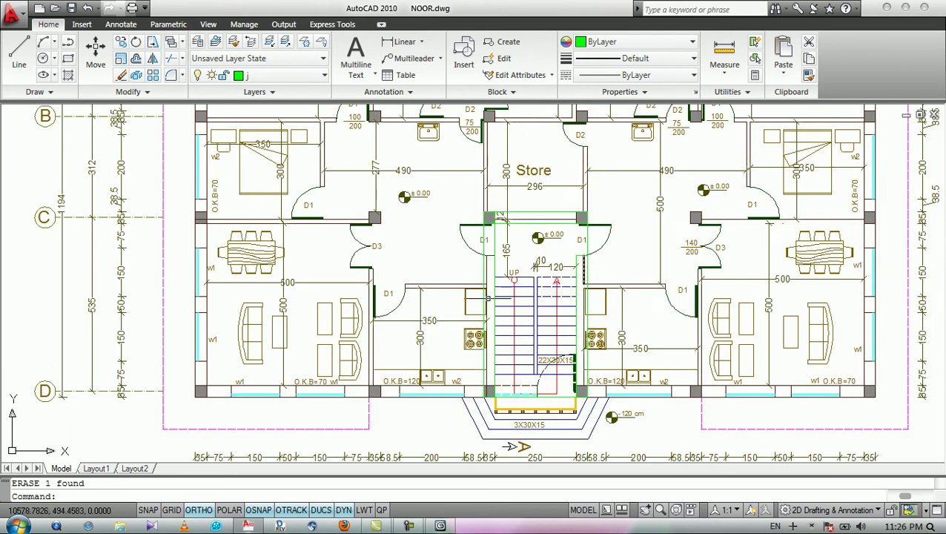
scroll(526, 222, up, 1)
scroll(444, 178, down, 6)
scroll(341, 213, down, 7)
scroll(572, 311, up, 10)
scroll(498, 284, up, 6)
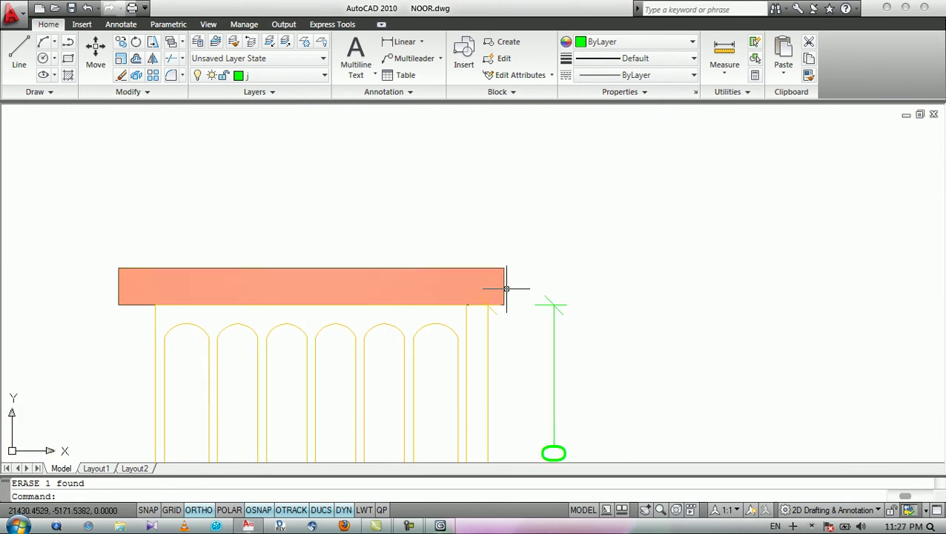
Dimension the roof slab's horizontal overhang past the tower's right outer edge, and erase that dimension.
click(404, 41)
scroll(483, 289, up, 3)
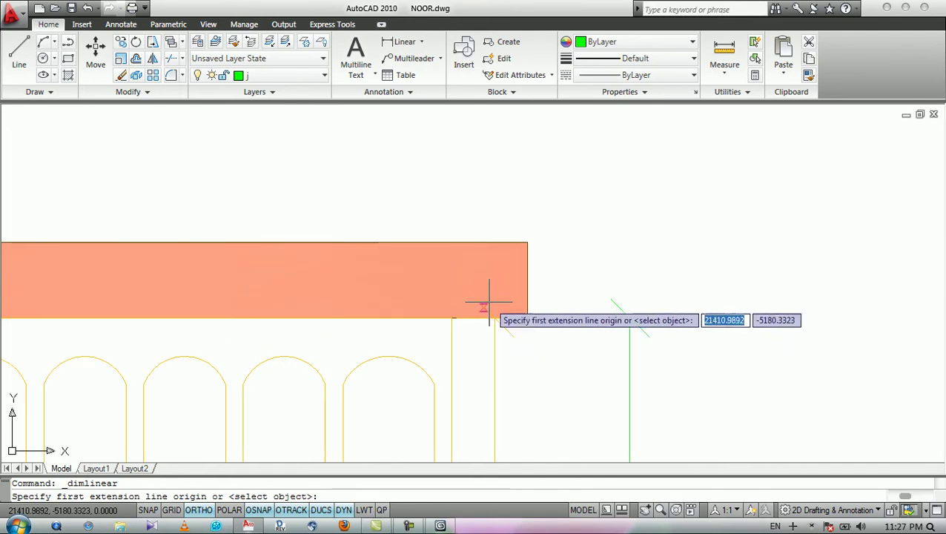
click(494, 318)
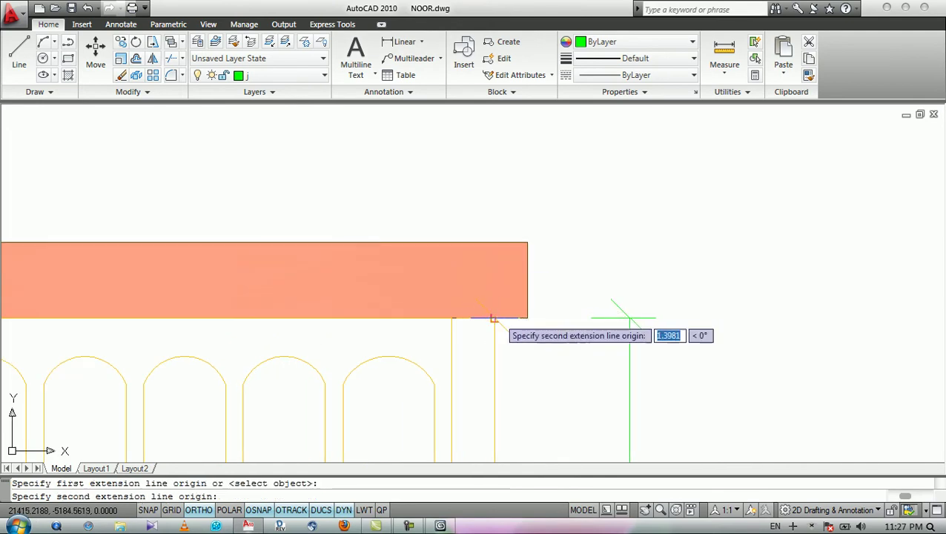
click(527, 318)
click(523, 309)
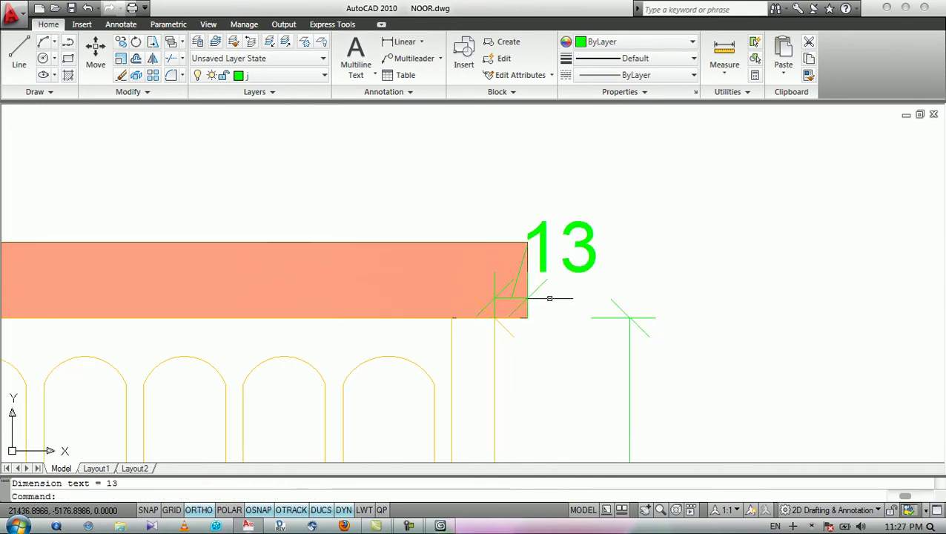
scroll(552, 292, up, 3)
scroll(546, 286, down, 5)
click(553, 312)
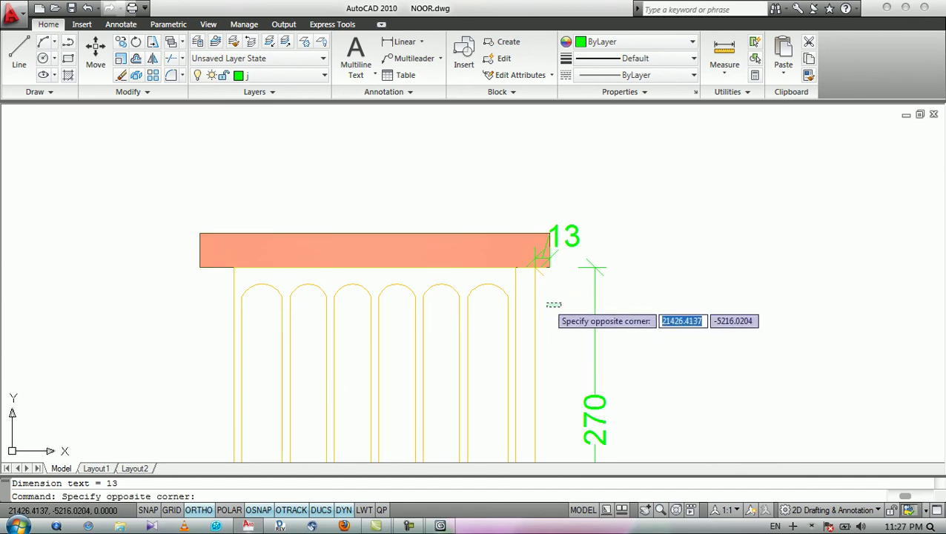
click(549, 294)
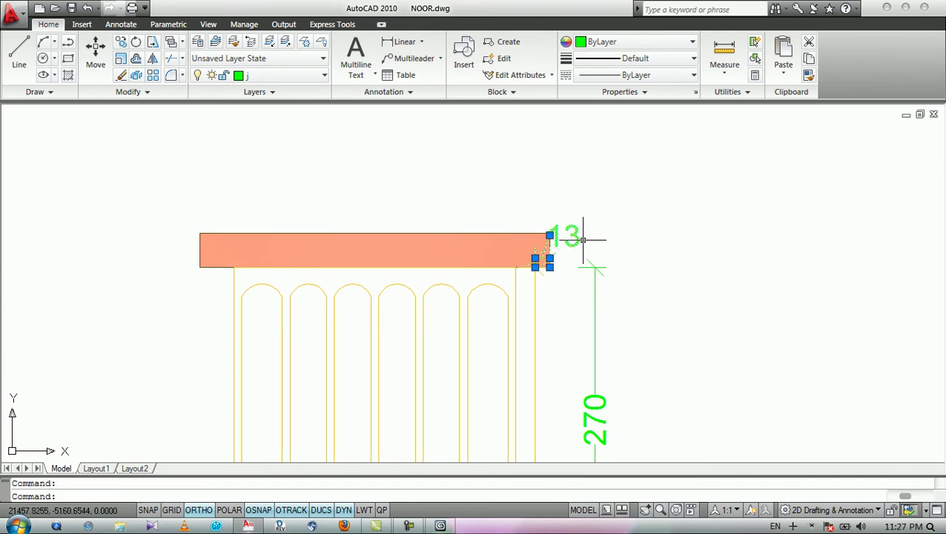
key(Return)
scroll(549, 200, down, 5)
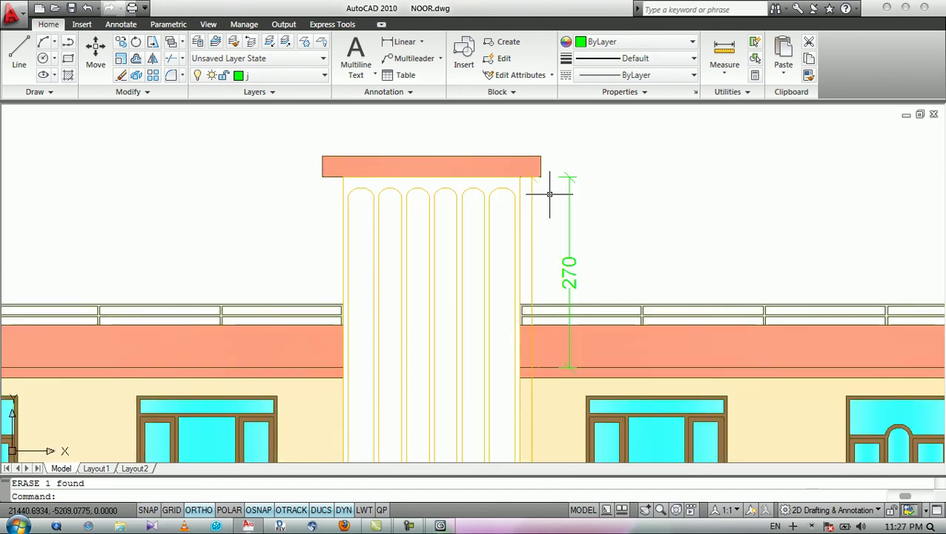
Dimension the roof slab's horizontal overhang beyond the tower's left edge in the elevation.
scroll(547, 237, down, 3)
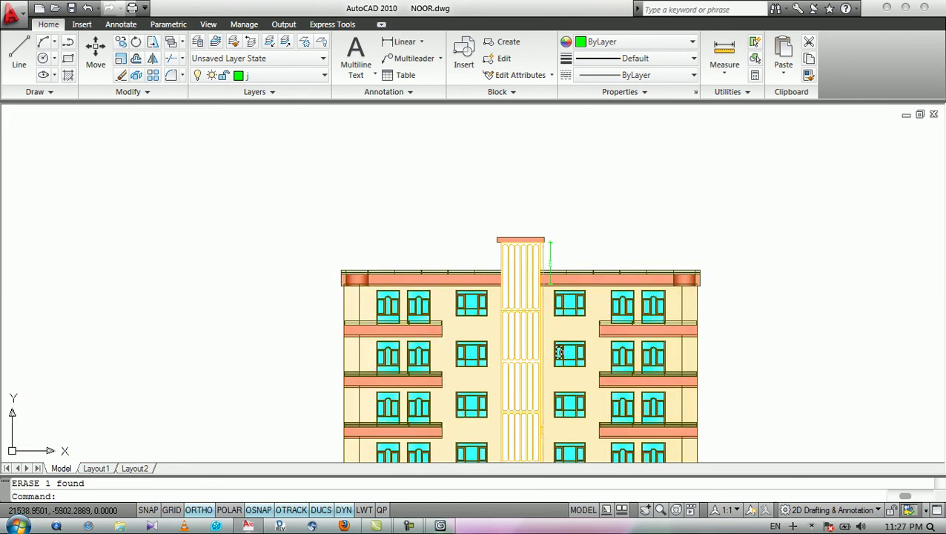
scroll(544, 249, up, 4)
scroll(523, 184, up, 3)
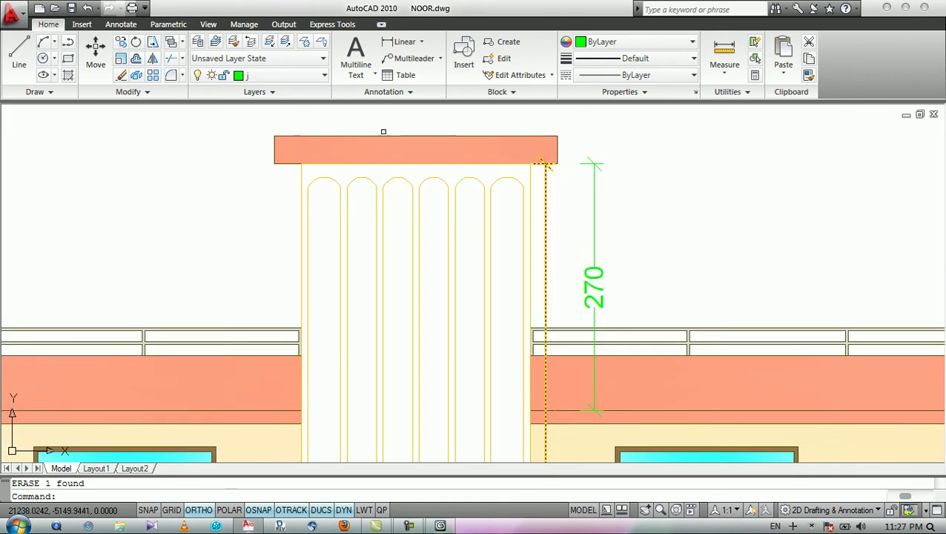
scroll(370, 111, up, 3)
click(401, 42)
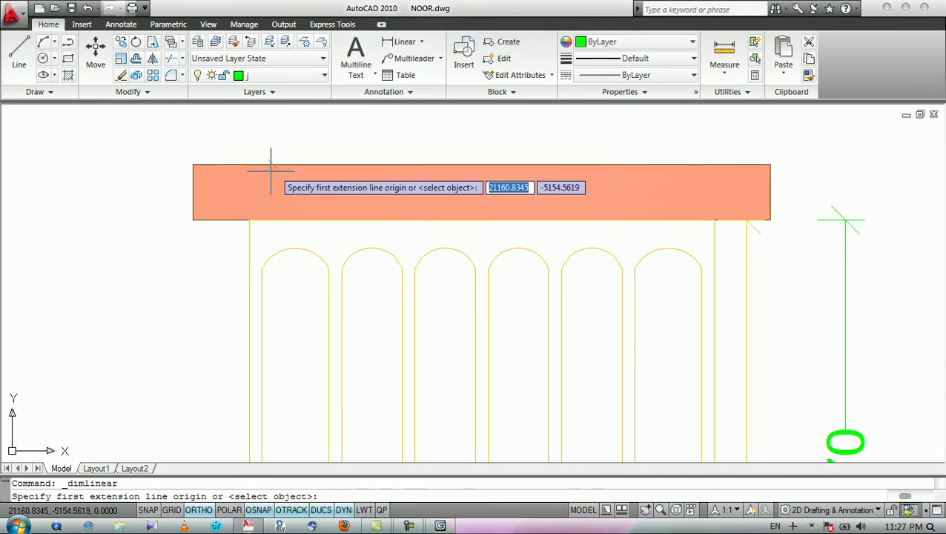
click(193, 219)
click(249, 220)
click(228, 231)
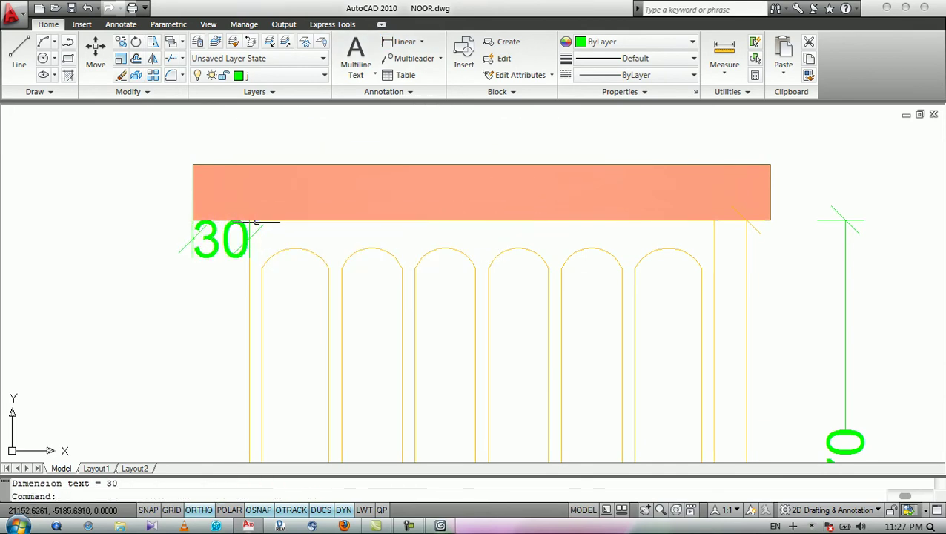
Locate the staircase outline in the ground floor plan.
scroll(481, 249, down, 8)
middle_drag(402, 295, 606, 265)
scroll(565, 280, down, 8)
middle_drag(406, 164, 429, 227)
scroll(429, 228, up, 3)
scroll(434, 238, up, 10)
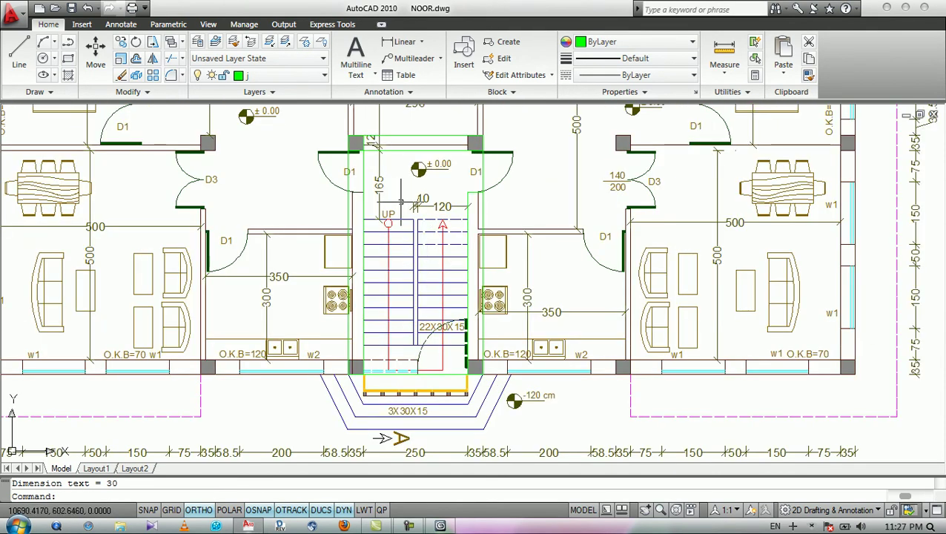
scroll(396, 187, up, 2)
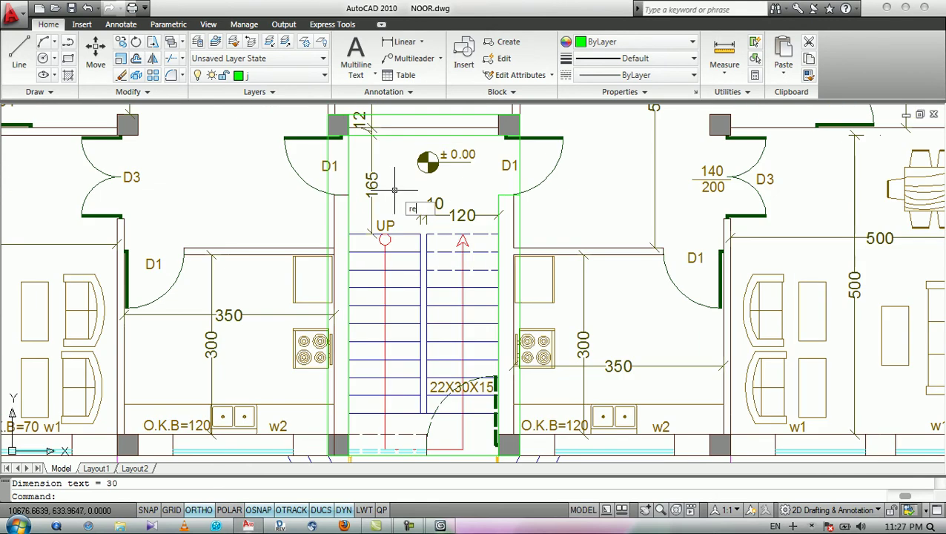
text(c)
key(Return)
scroll(326, 119, up, 3)
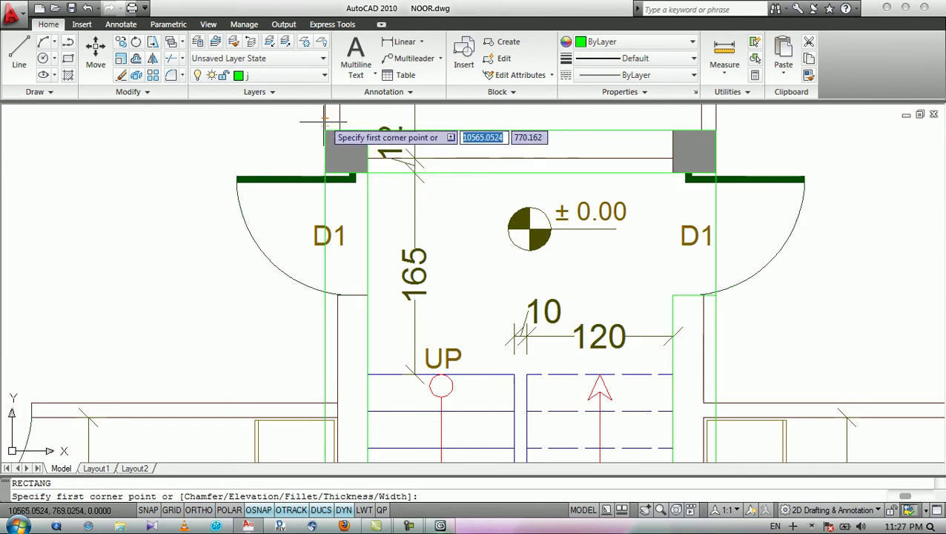
key(Escape)
Offset the green staircase rectangle outward by 30 in the ground floor plan.
click(463, 132)
text(o)
key(Return)
text(30)
key(Return)
click(489, 131)
click(490, 131)
scroll(493, 137, down, 4)
key(Return)
Assign the outer offset rectangle to layer k and save the drawing.
middle_drag(496, 184, 487, 199)
click(589, 135)
click(275, 75)
click(259, 109)
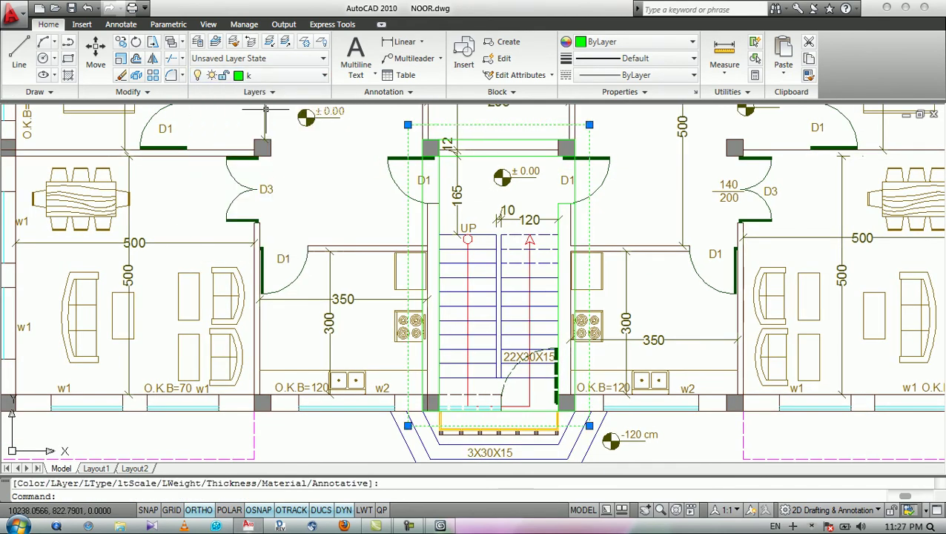
click(72, 8)
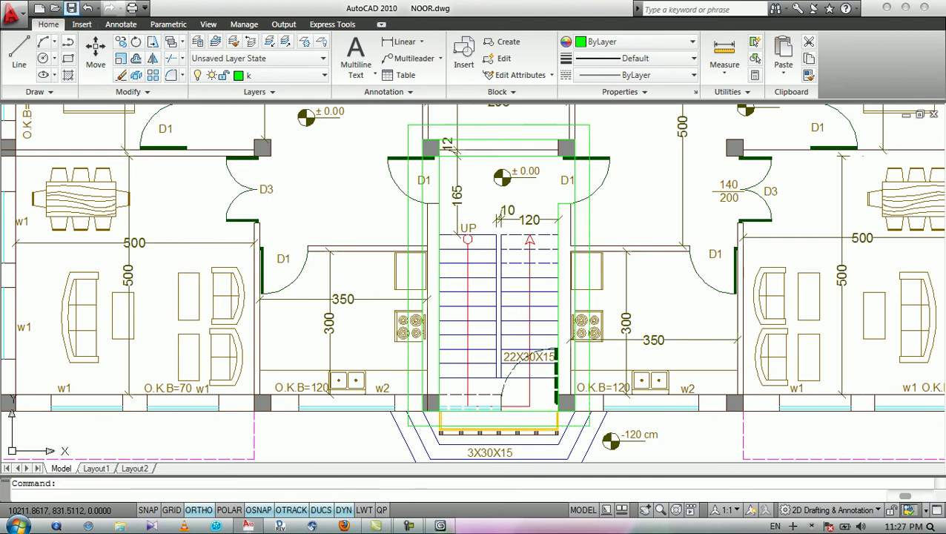
click(71, 7)
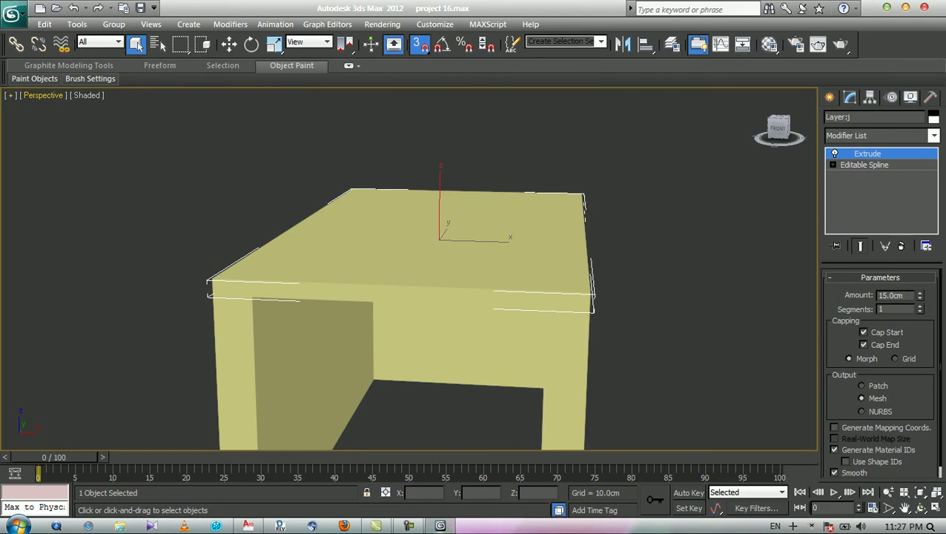
Switch to 3ds Max and import only layer k from the NOOR drawing.
click(13, 13)
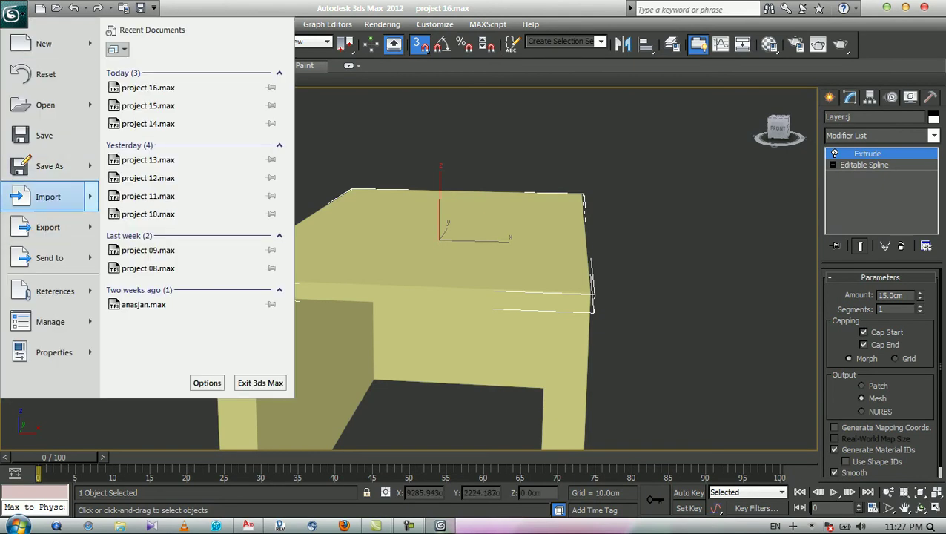
click(48, 196)
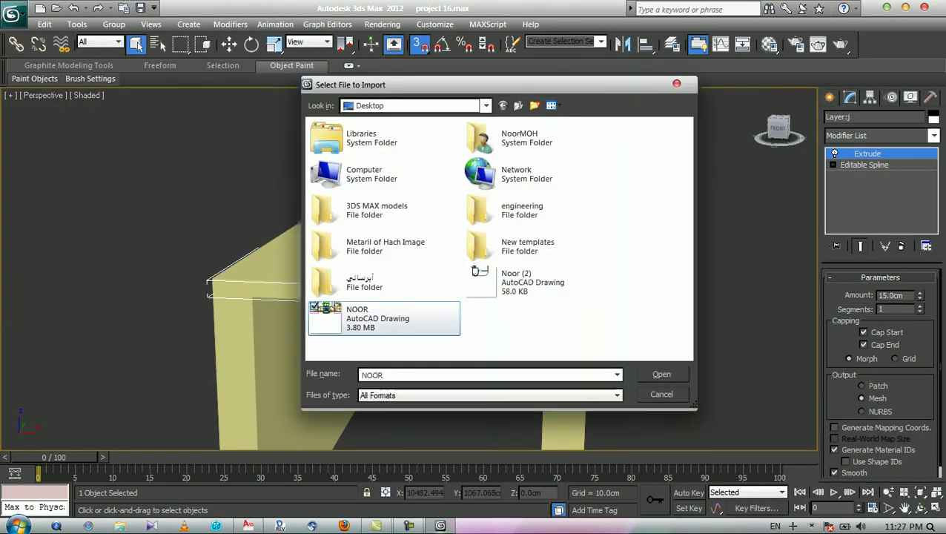
double_click(355, 317)
drag(533, 183, 533, 275)
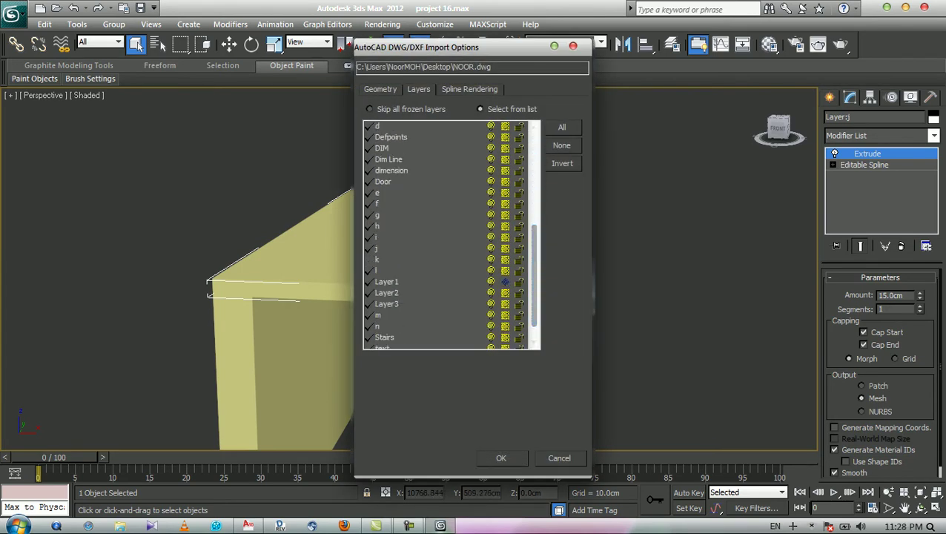
click(562, 163)
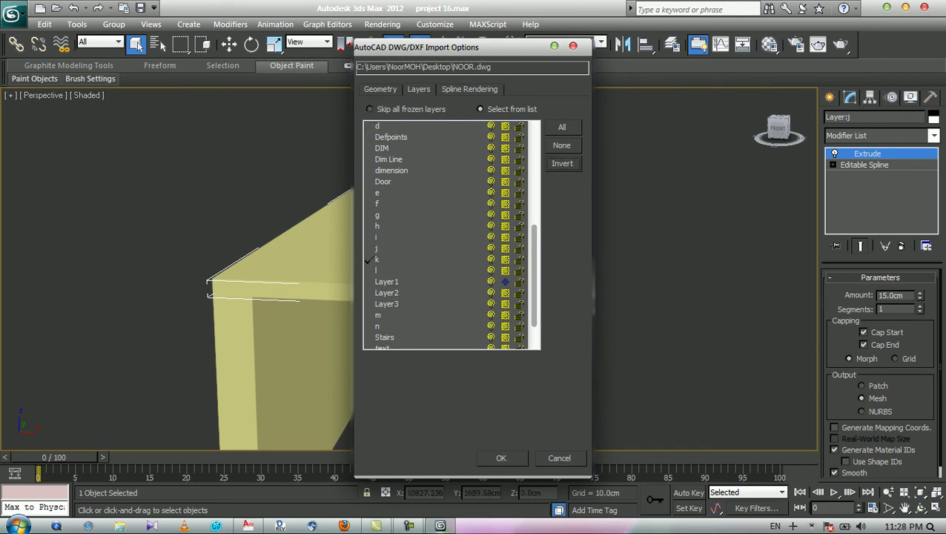
click(501, 457)
Turn snapping off and apply a Sweep modifier to the imported layer k rectangle around the stair walls.
scroll(468, 443, down, 7)
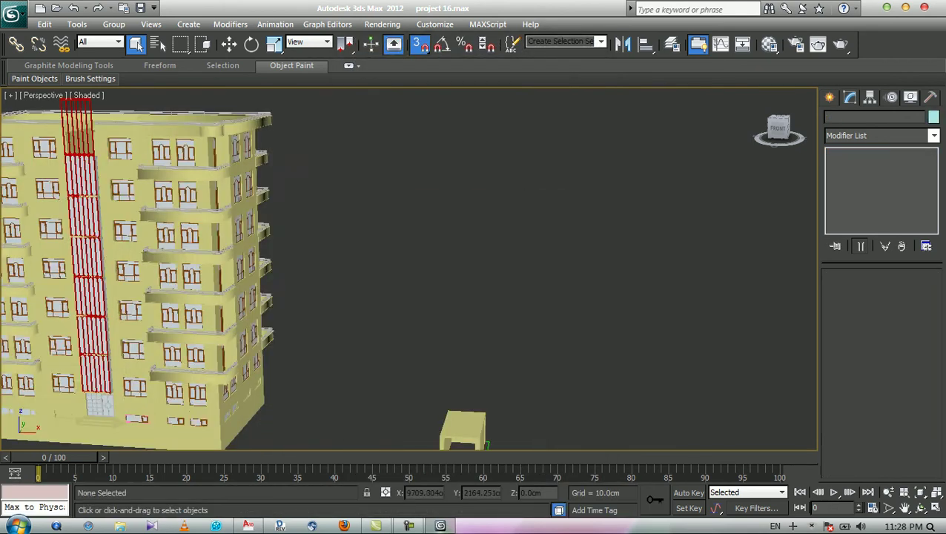
middle_drag(468, 442, 334, 89)
scroll(455, 347, up, 3)
scroll(450, 339, up, 4)
click(421, 328)
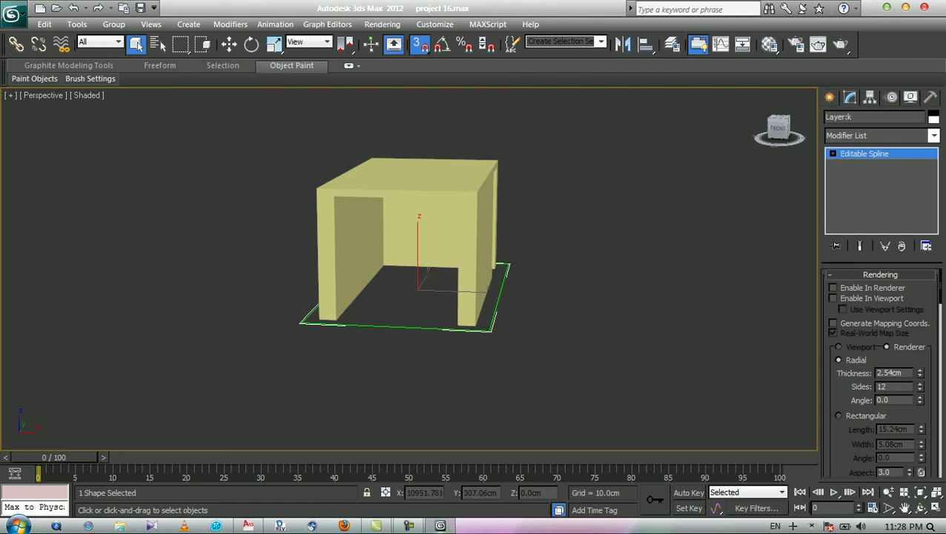
key(s)
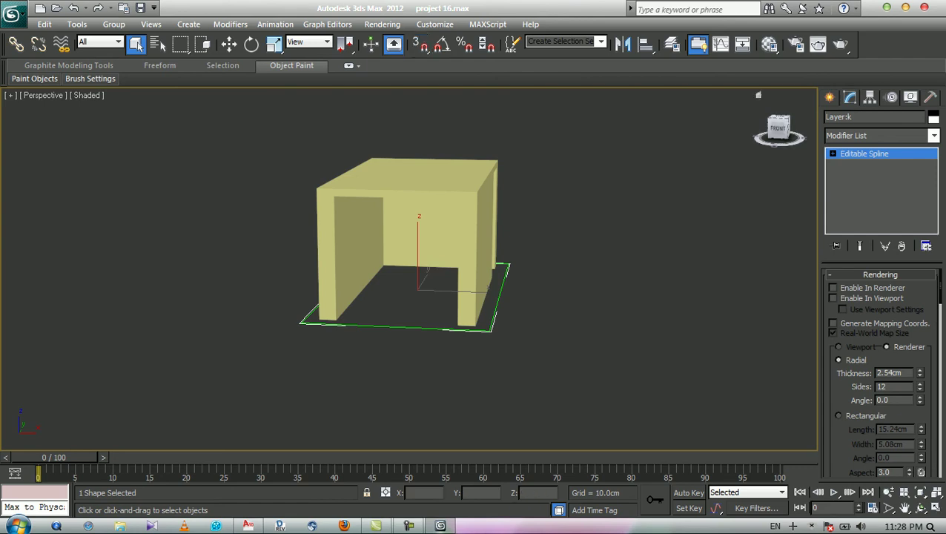
key(w)
click(933, 135)
text(sw)
key(Return)
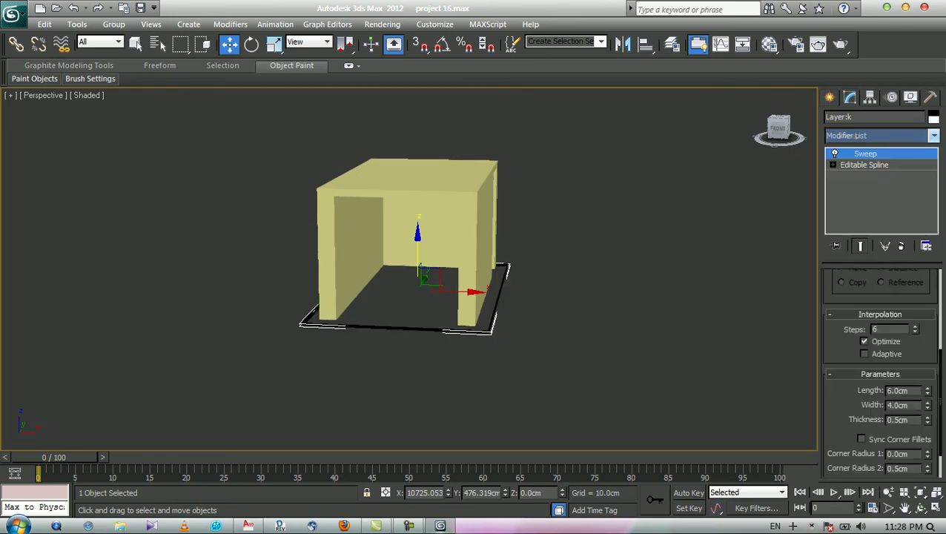
drag(939, 401, 939, 351)
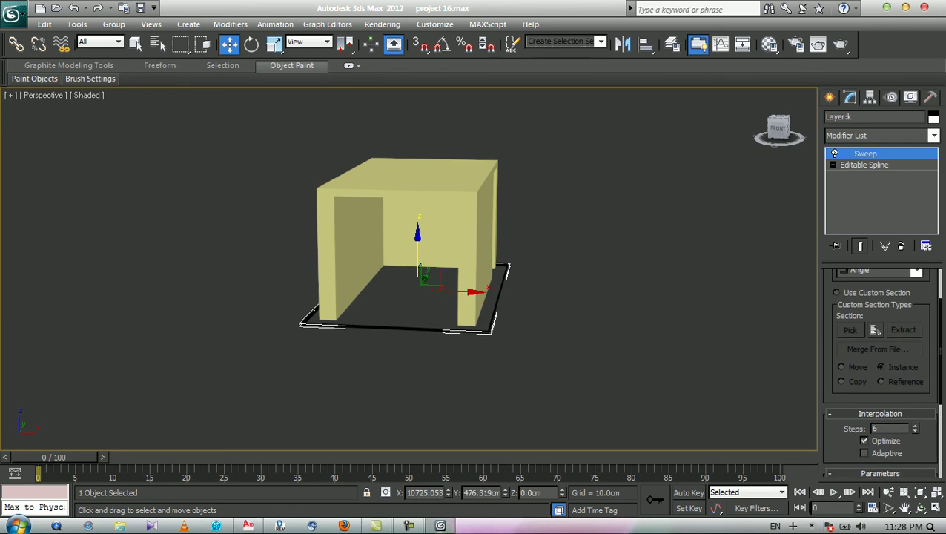
scroll(916, 328, up, 2)
click(916, 329)
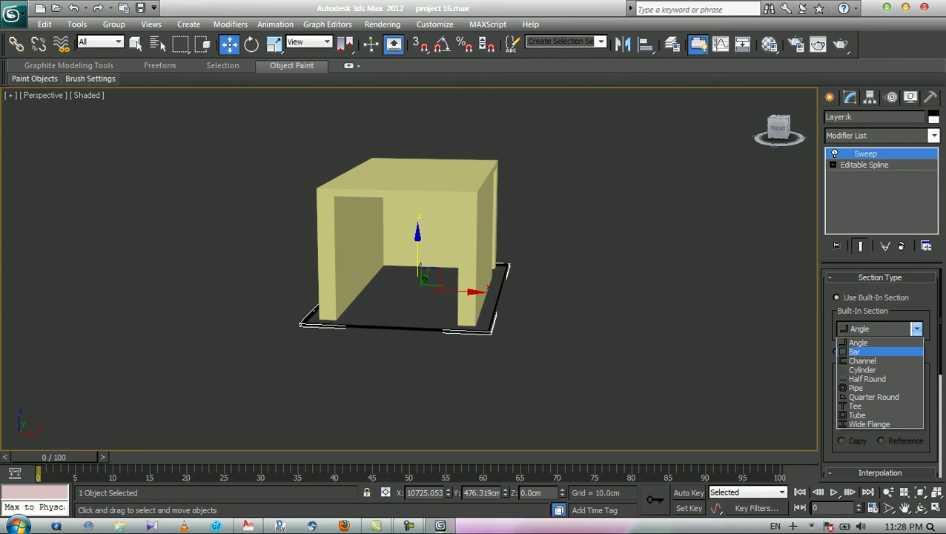
click(879, 343)
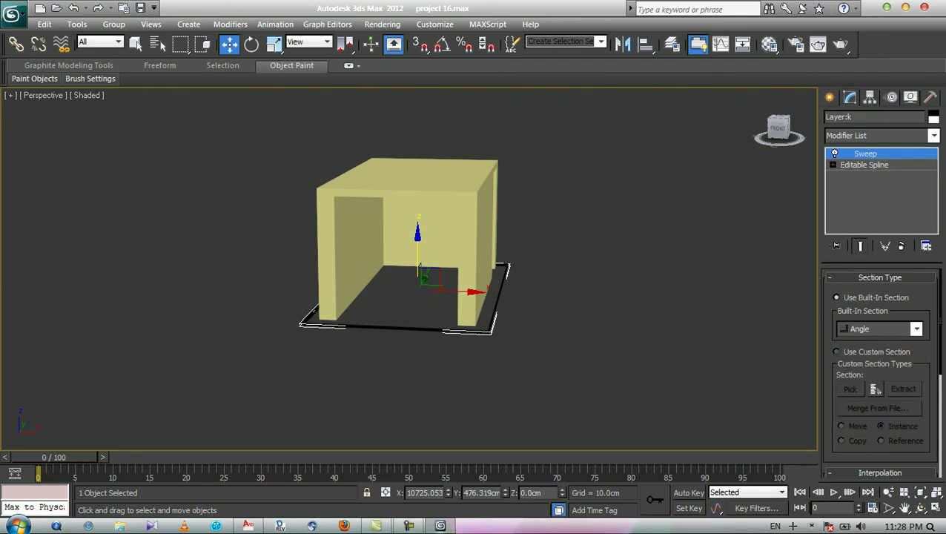
key(ctrl+d)
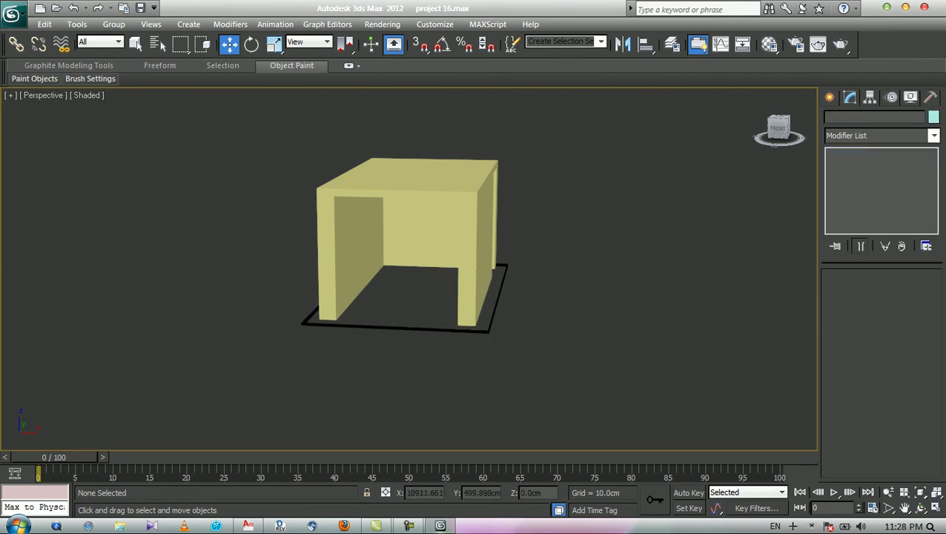
Draw a small rectangle about 67 cm long and 21 cm wide beside the stair plan in the Top view.
click(501, 286)
key(t)
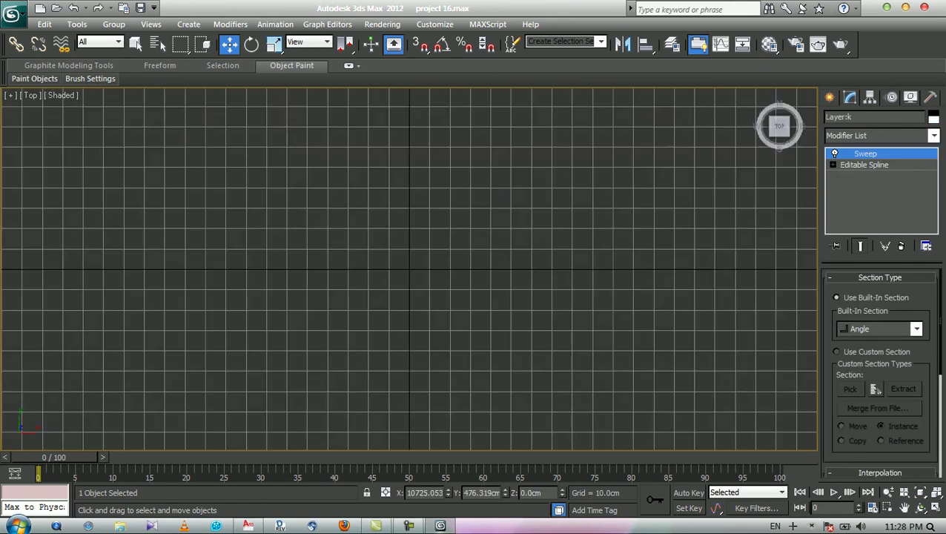
click(829, 97)
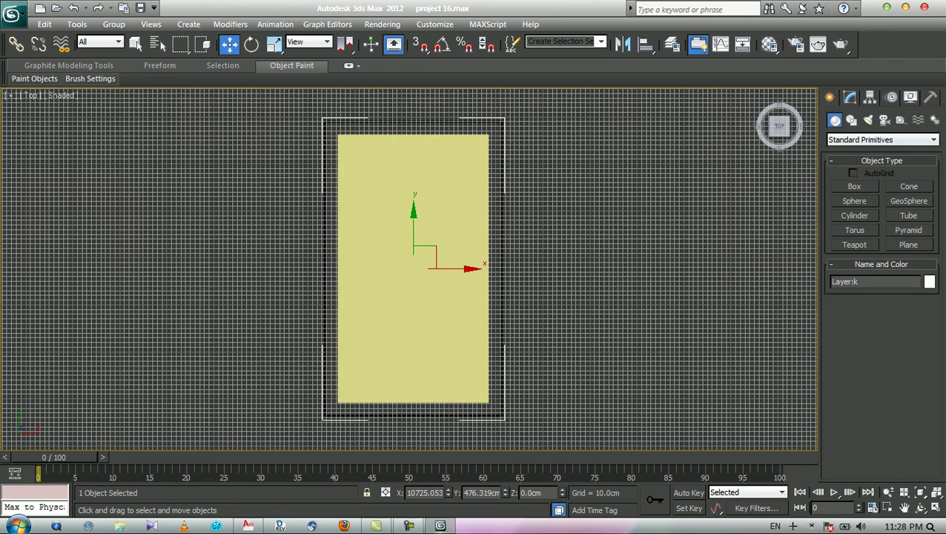
click(853, 186)
click(851, 119)
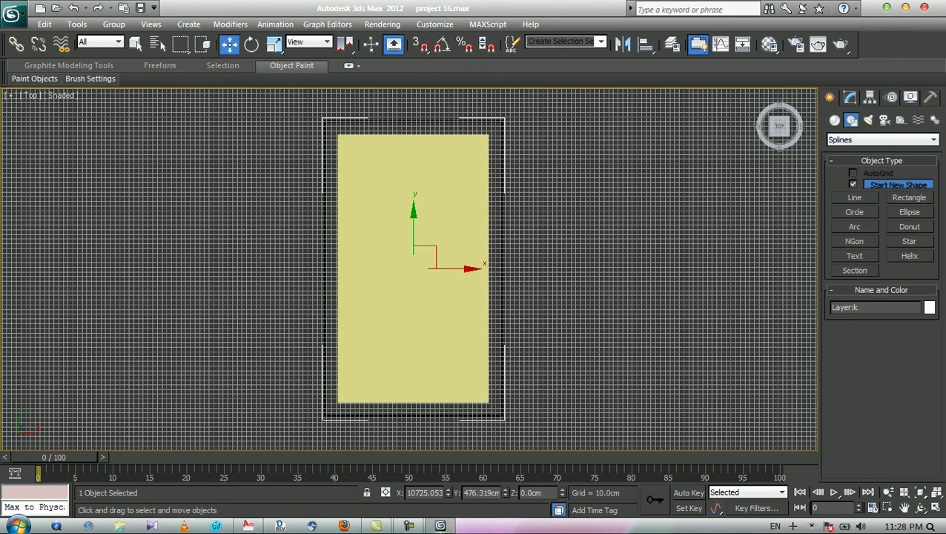
click(908, 197)
drag(561, 244, 571, 275)
right_click(571, 275)
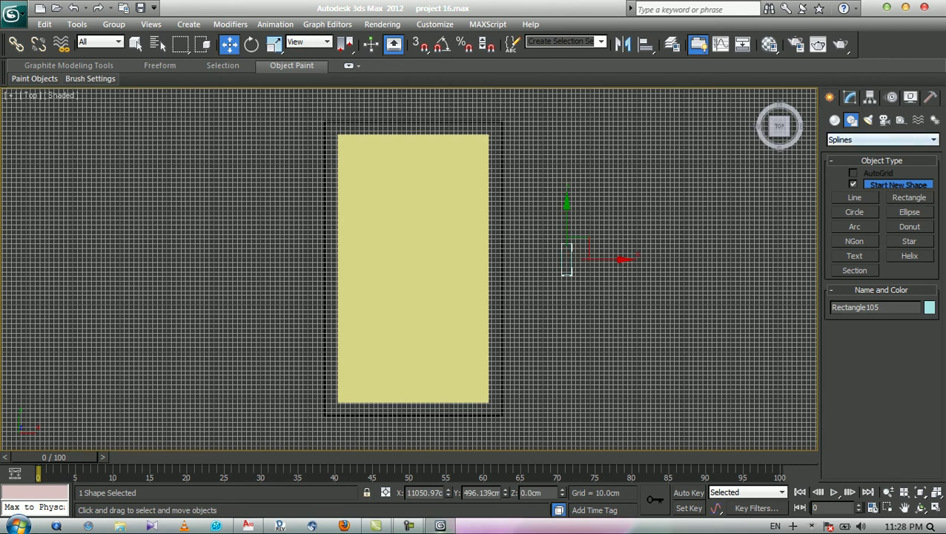
Set the new rectangle's length to 30 cm and its width to 6 cm.
click(849, 97)
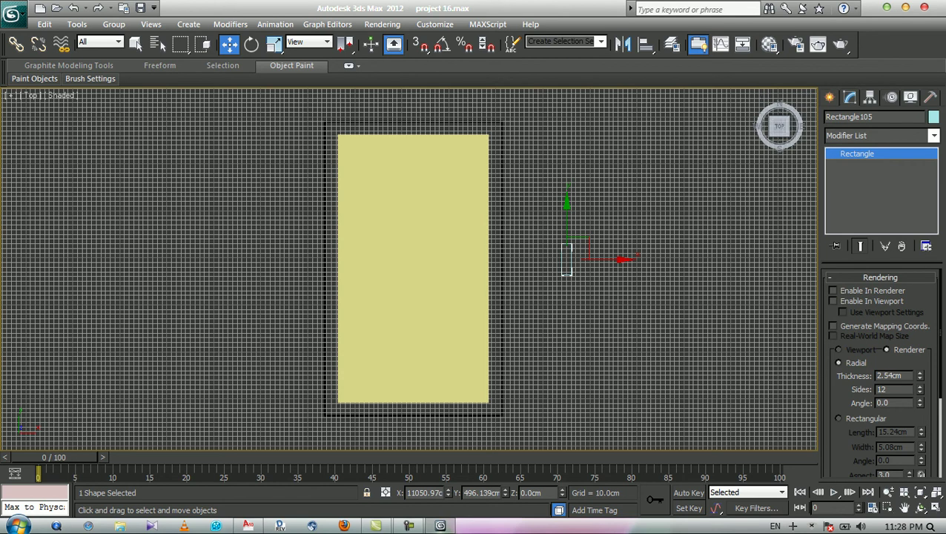
scroll(880, 373, down, 4)
scroll(880, 373, up, 4)
scroll(880, 371, down, 1)
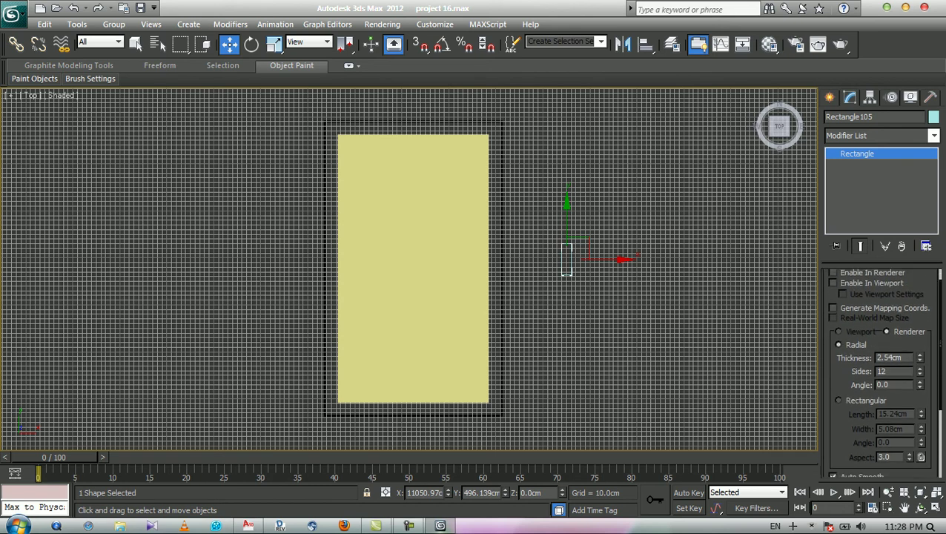
scroll(879, 371, up, 1)
click(879, 276)
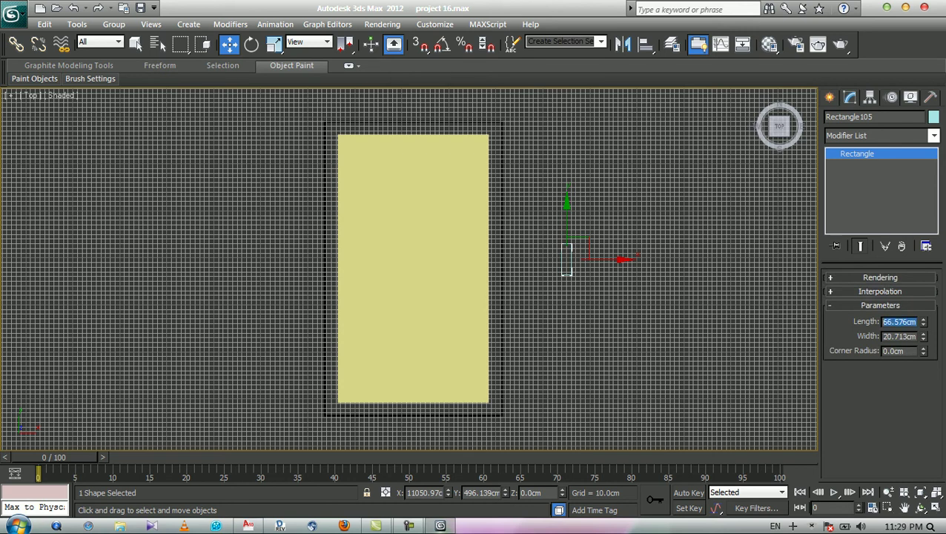
key(Return)
text(30)
key(Return)
key(Tab)
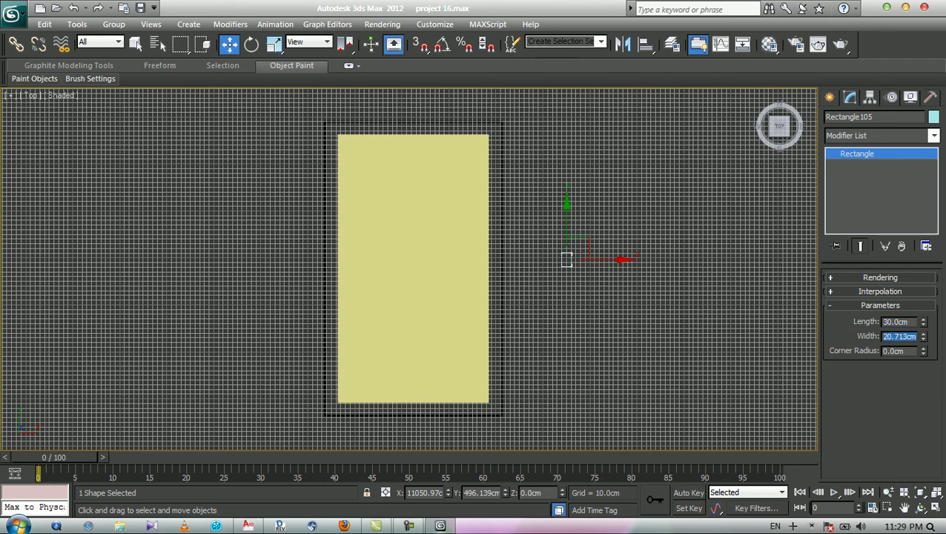
text(6)
key(Return)
click(593, 288)
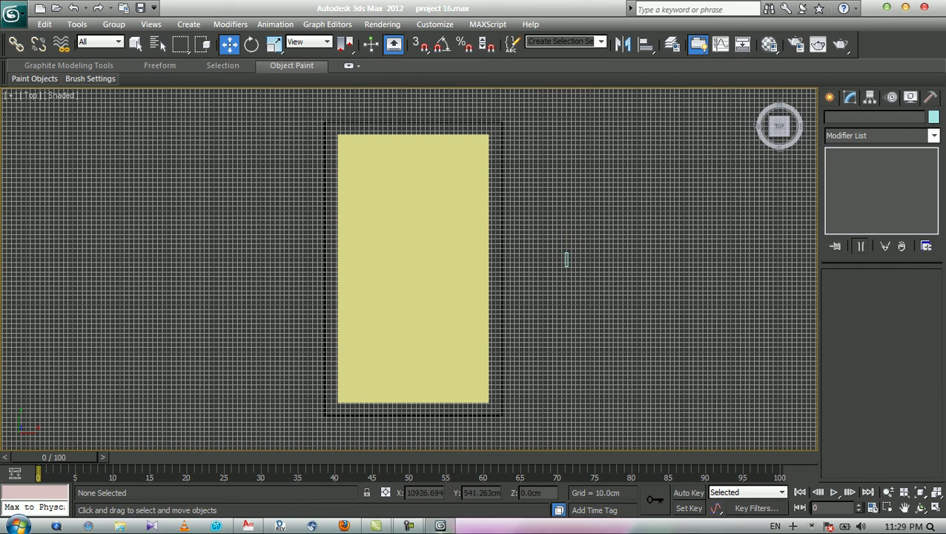
Switch the layer k Sweep to a custom section and pick the small 30 by 6 cm rectangle as its profile.
click(502, 239)
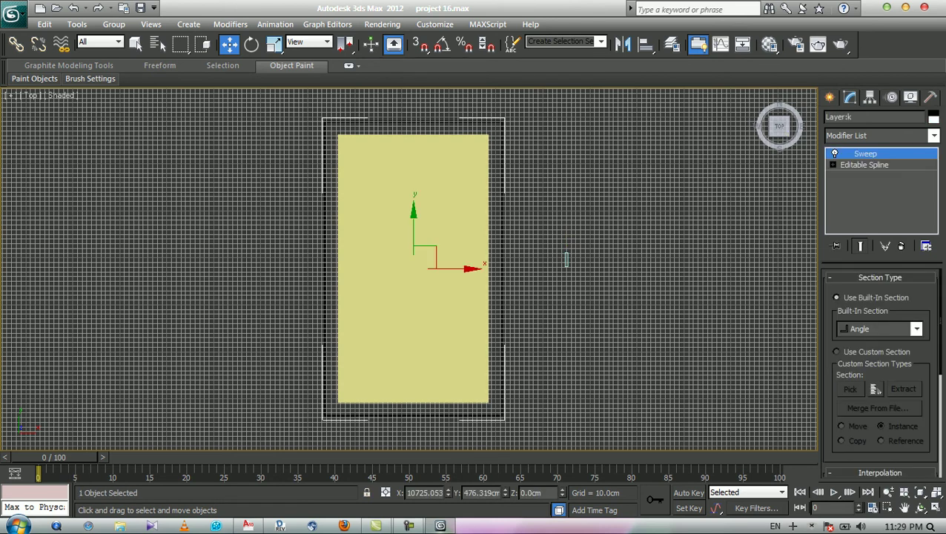
key(ctrl+d)
key(q)
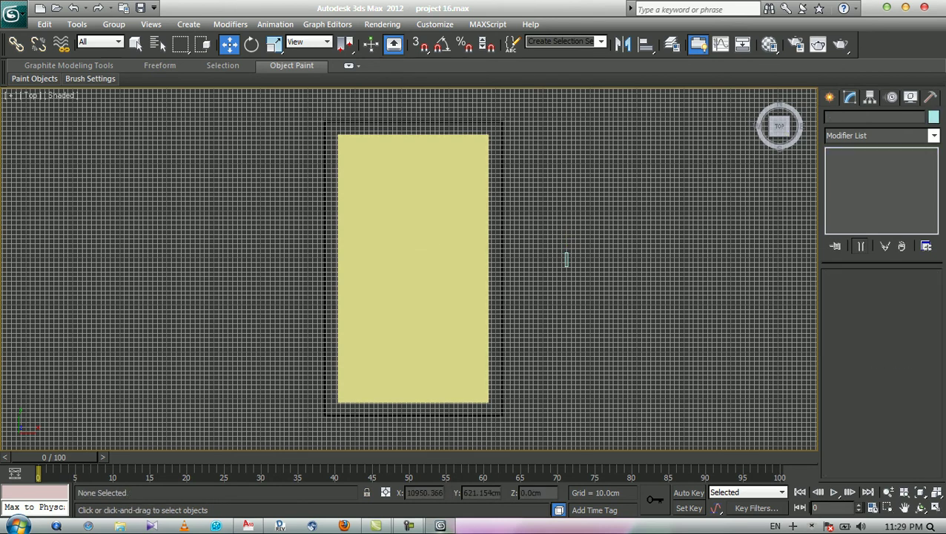
key(ctrl+z)
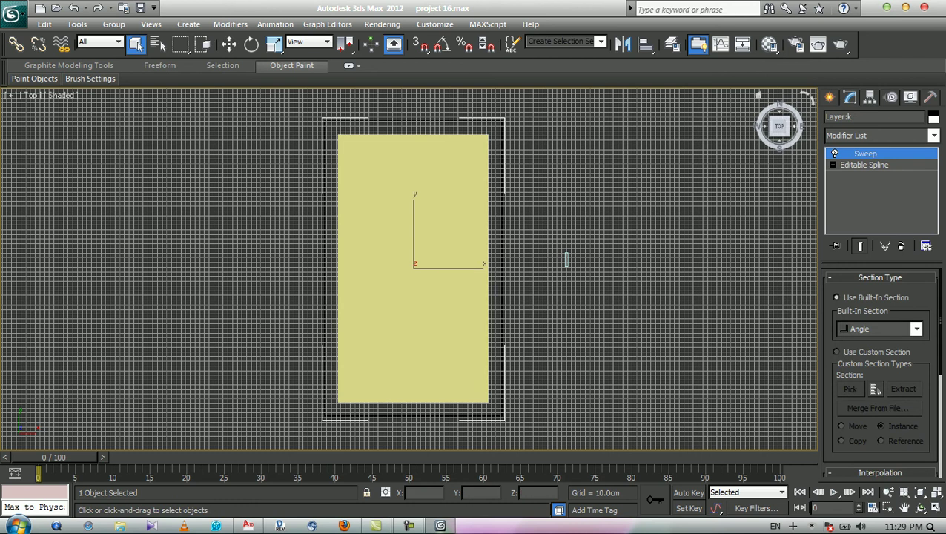
click(836, 351)
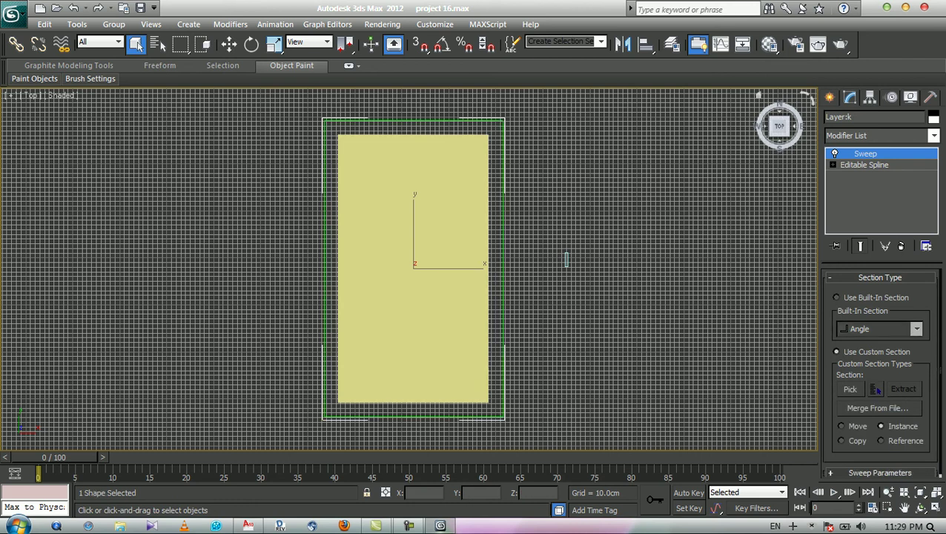
click(849, 389)
click(567, 260)
right_click(603, 187)
key(Escape)
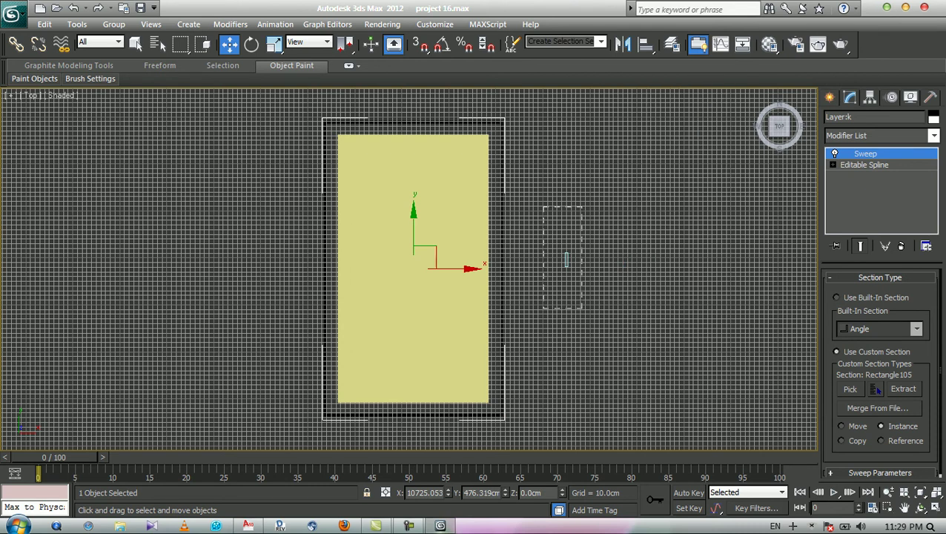
Delete the small profile rectangle and apply the yellow material from the Material Editor to the swept layer k edge.
click(566, 259)
click(578, 281)
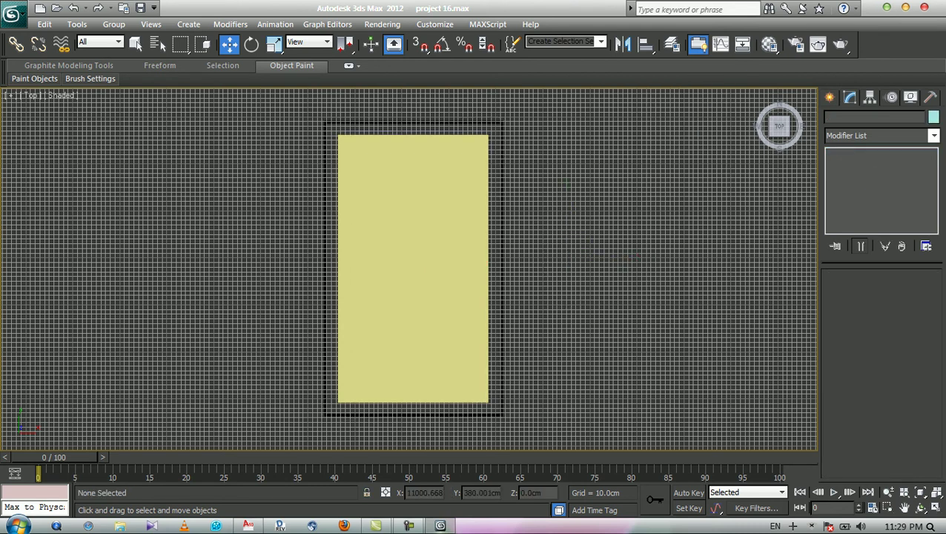
key(m)
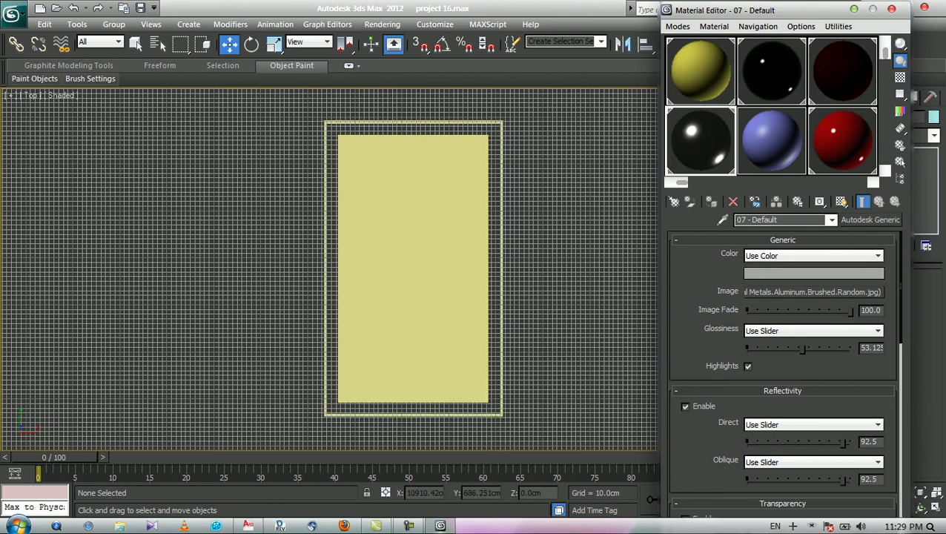
click(891, 10)
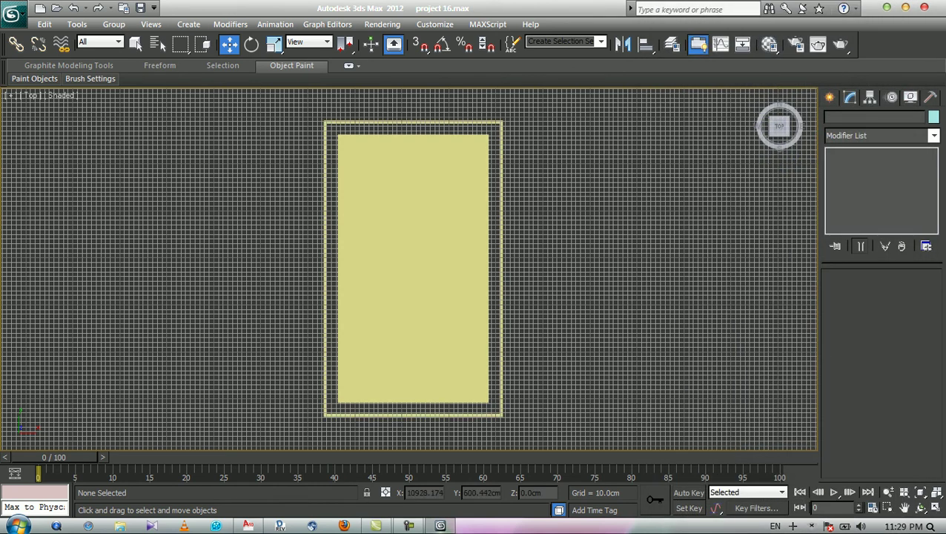
Examine the swept layer k edge around the stair walls from several sides in the Perspective view.
click(501, 208)
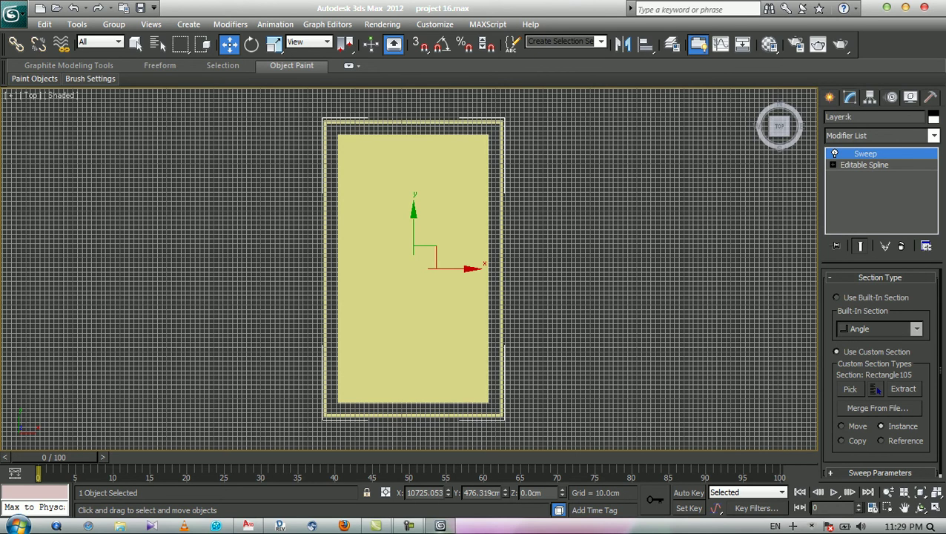
key(ctrl+d)
key(q)
click(501, 209)
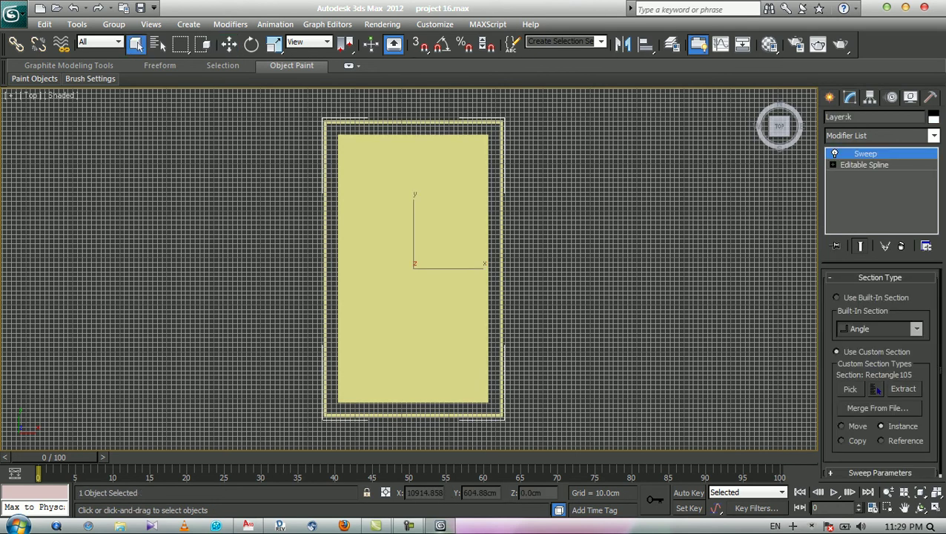
key(p)
alt+middle_drag(482, 348, 363, 200)
scroll(409, 269, down, 2)
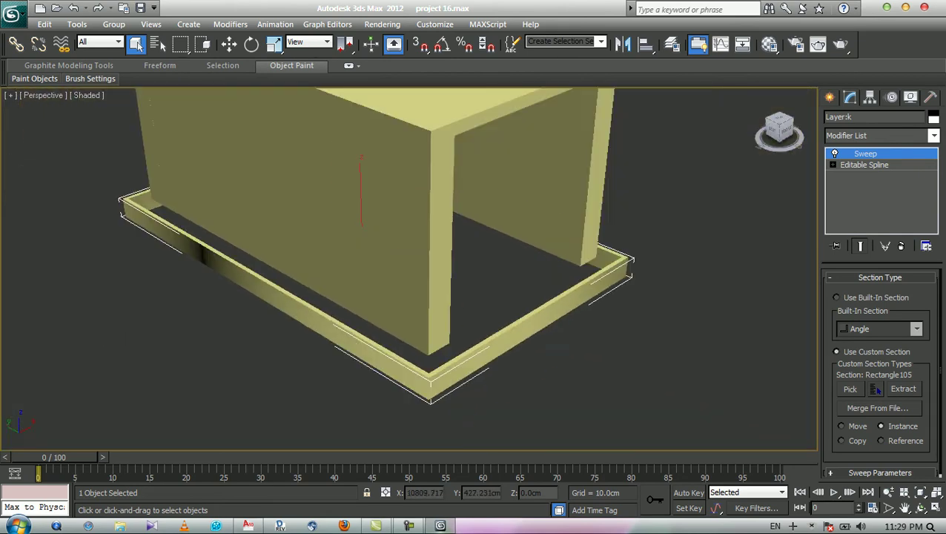
middle_drag(408, 268, 406, 283)
middle_drag(376, 277, 360, 303)
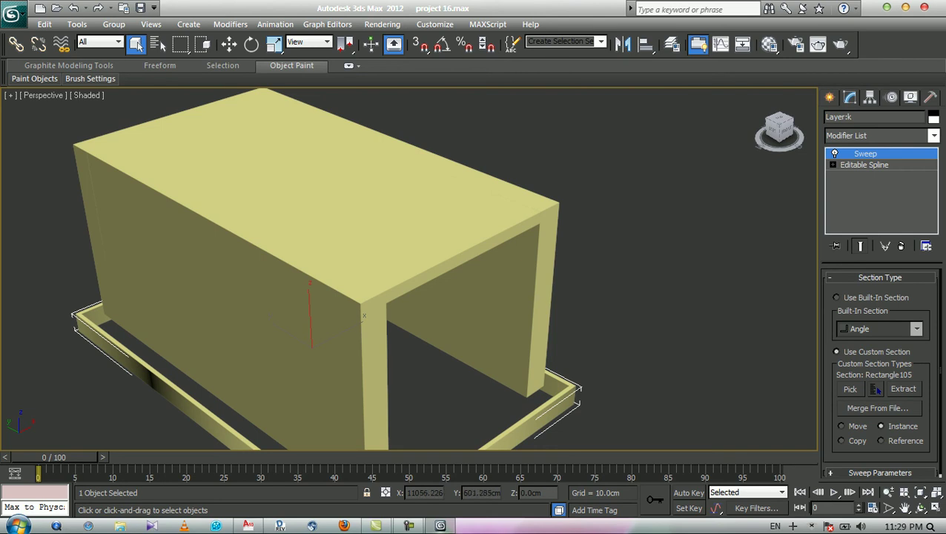
Edit the roof slab's spline vertices in the Top view and move its two right-hand vertices 30 cm along X.
click(363, 315)
click(832, 164)
click(861, 187)
click(859, 176)
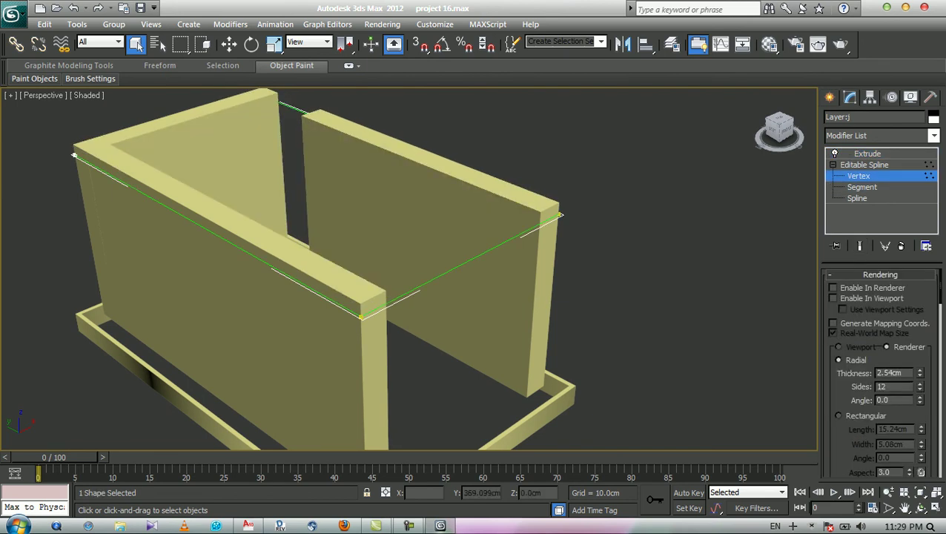
key(t)
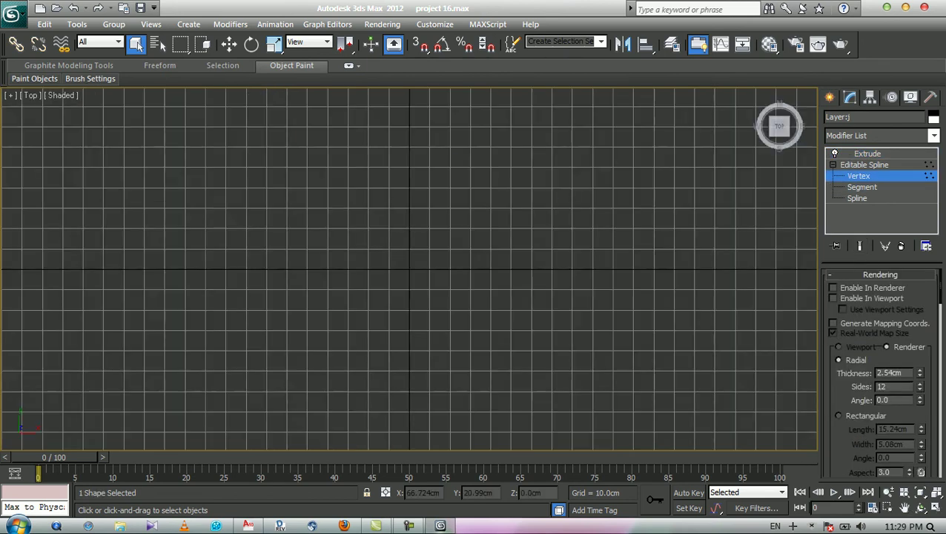
key(z)
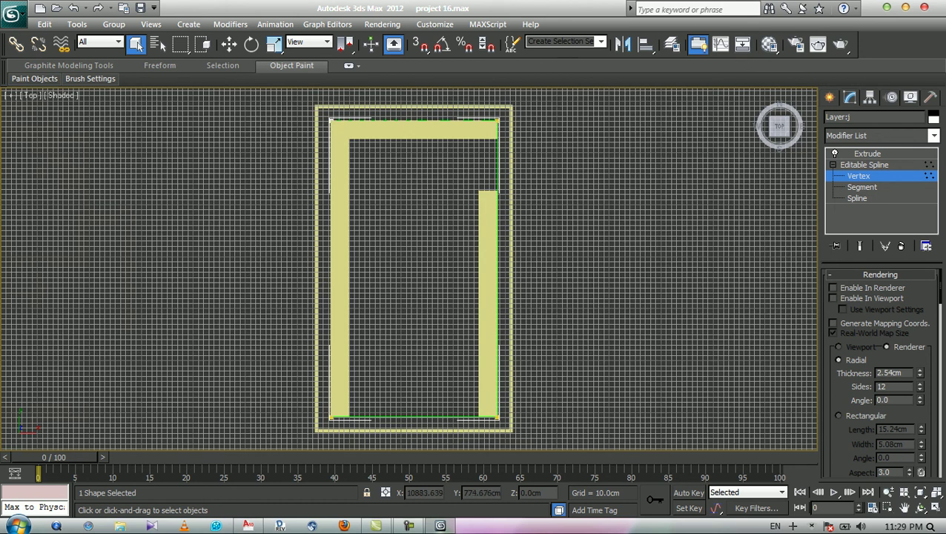
drag(496, 169, 478, 438)
click(229, 44)
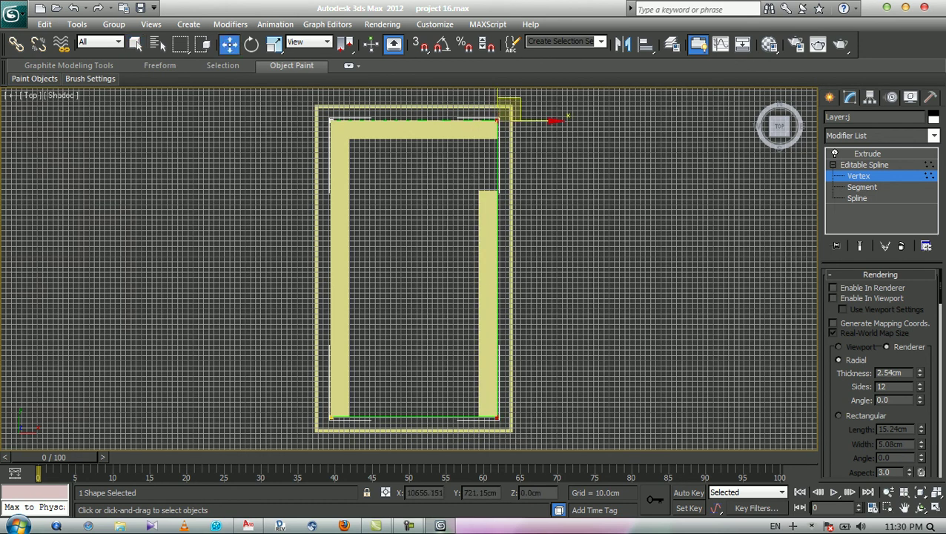
key(F12)
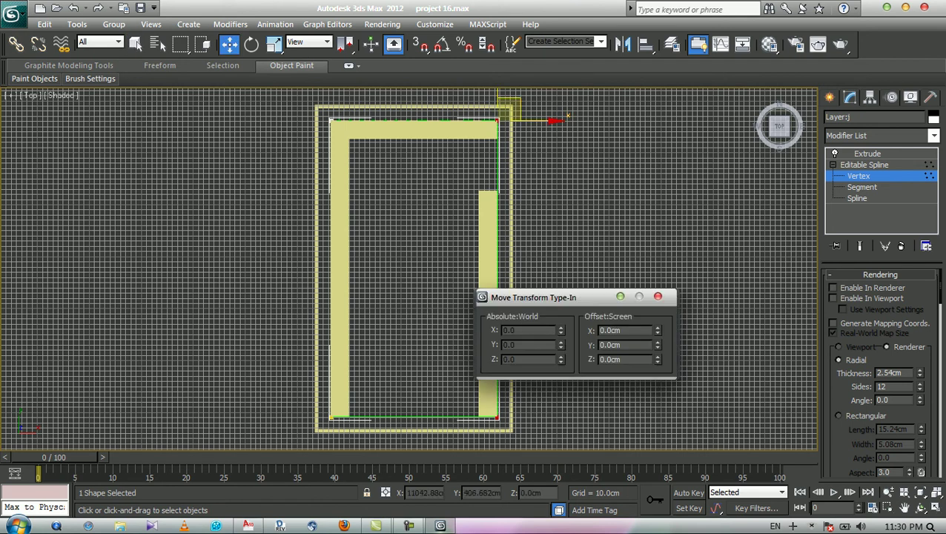
drag(607, 330, 596, 330)
text(30)
key(Return)
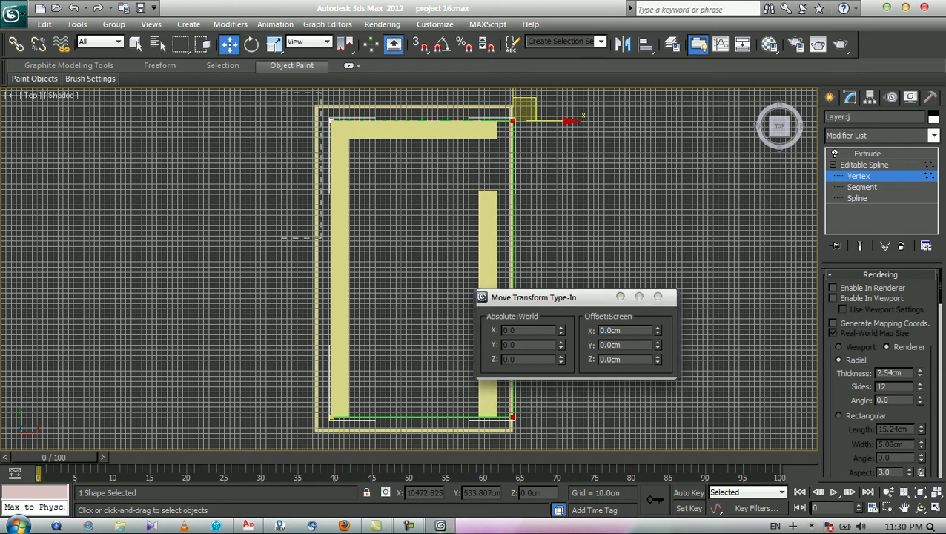
Move the roof slab's two left-hand vertices by -30 cm along X.
drag(322, 94, 341, 445)
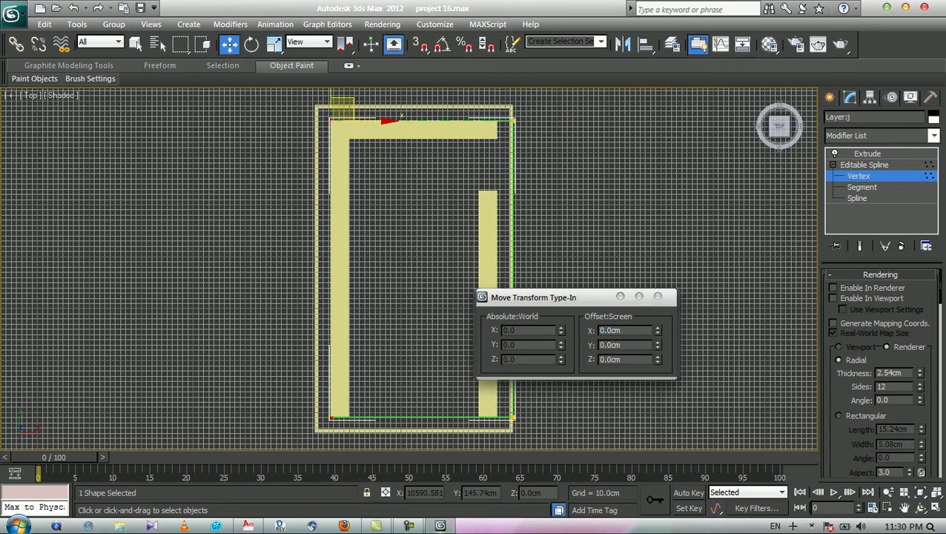
drag(622, 329, 599, 330)
text(3)
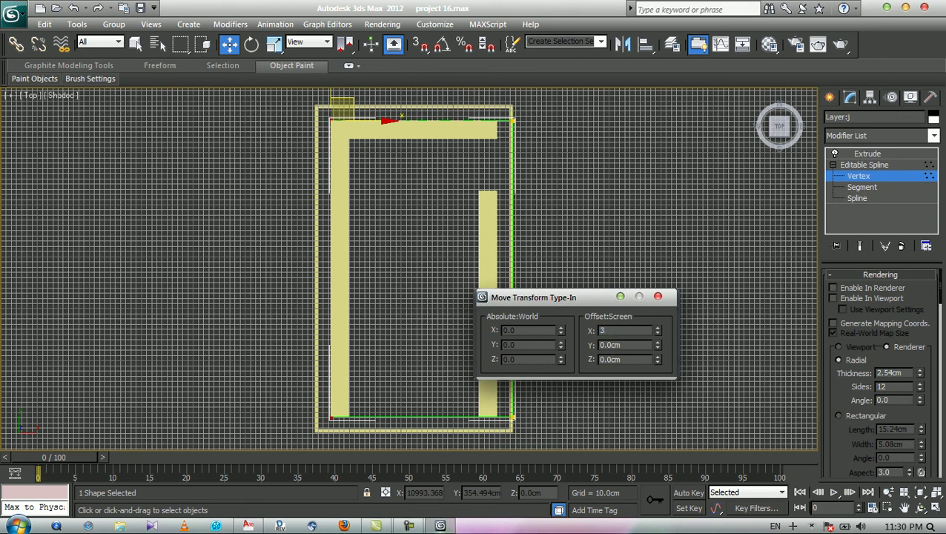
key(BackSpace)
text(-30)
key(Return)
Move the roof slab's two upper vertices 30 cm outward along Y to meet the swept edge.
middle_drag(425, 223, 426, 260)
drag(538, 123, 302, 169)
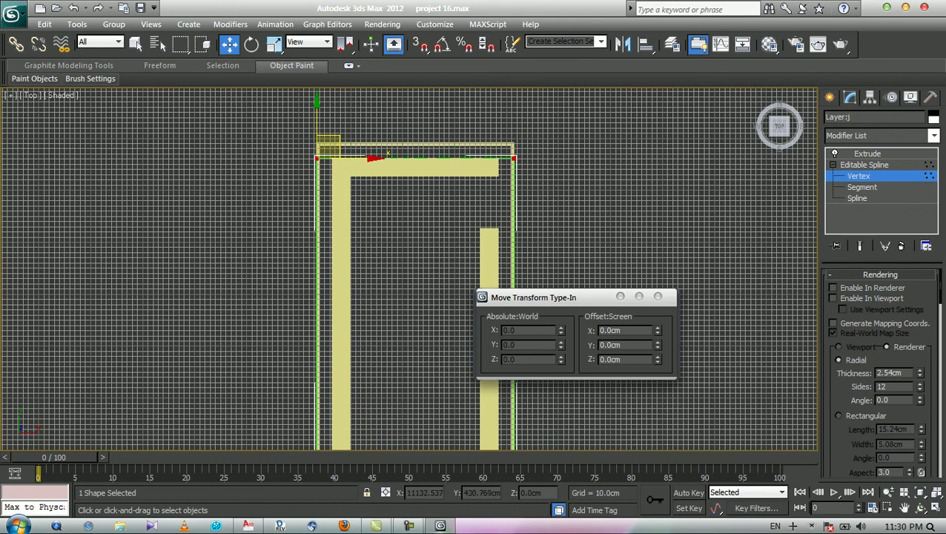
double_click(615, 345)
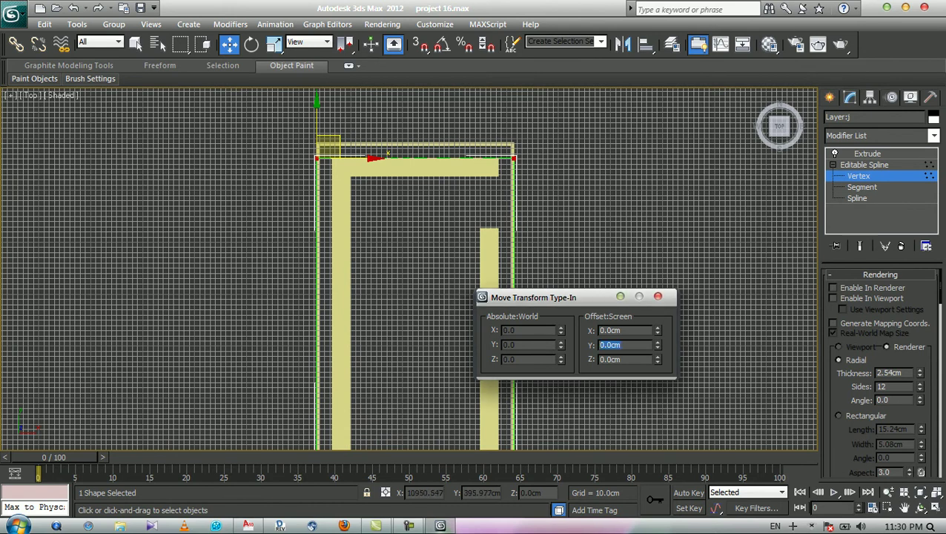
text(3)
key(Return)
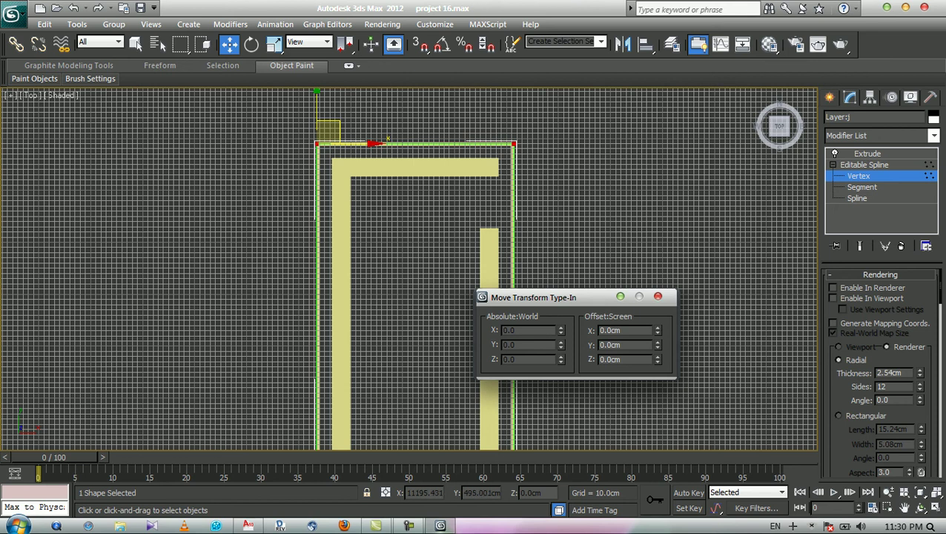
Move the roof slab's two lower vertices by -30 cm along Y and return to its Extrude level.
click(656, 295)
middle_drag(459, 311, 454, 216)
drag(251, 349, 536, 405)
key(F12)
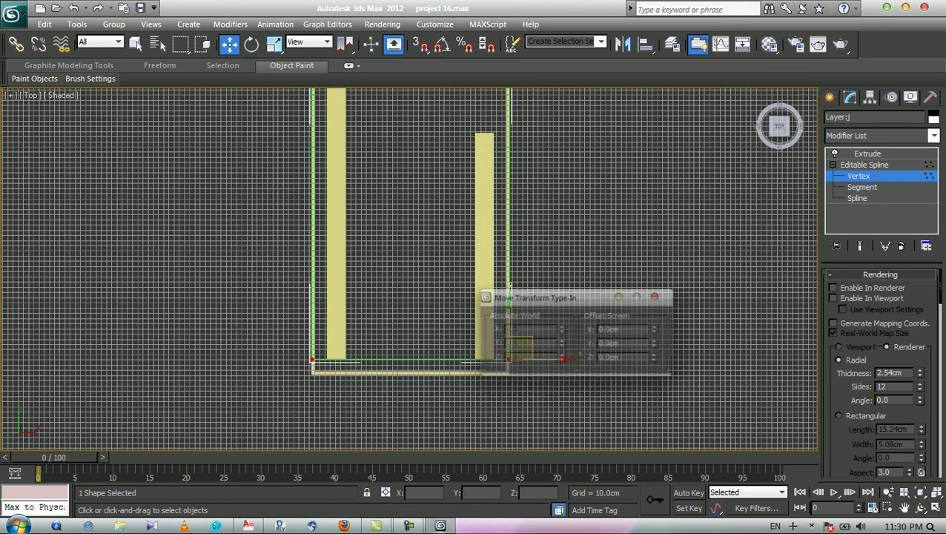
double_click(620, 344)
text(-30)
key(Return)
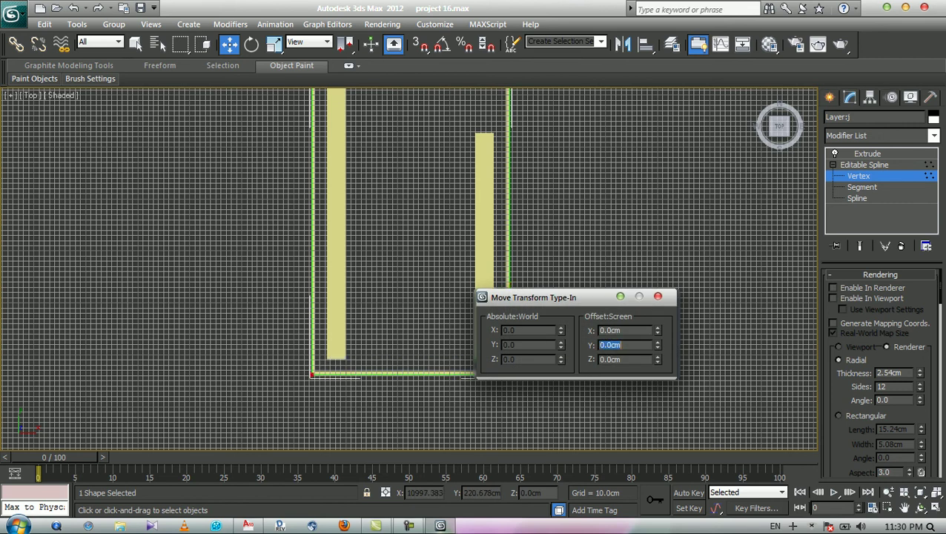
key(F12)
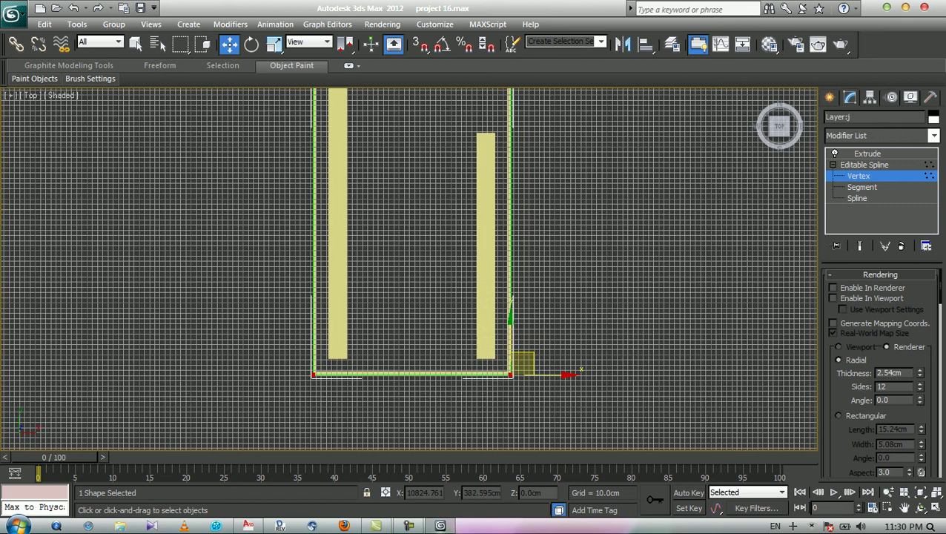
key(q)
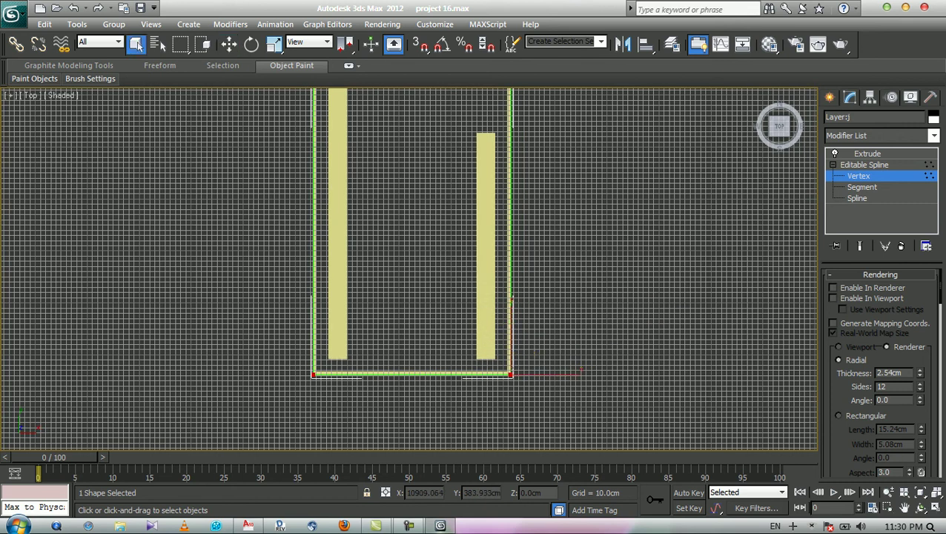
key(ctrl+d)
click(866, 153)
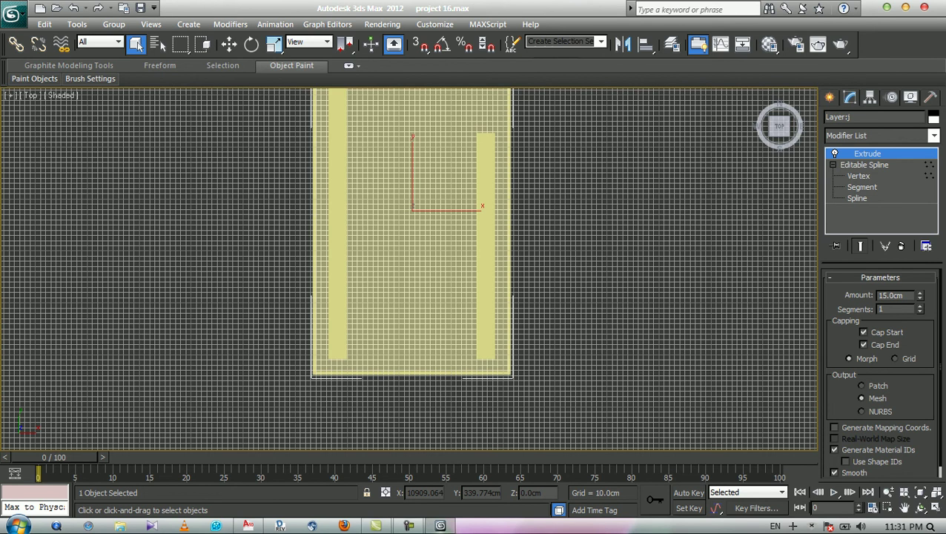
Examine the extended roof slab over the stair walls from several sides in the Perspective view.
key(p)
key(g)
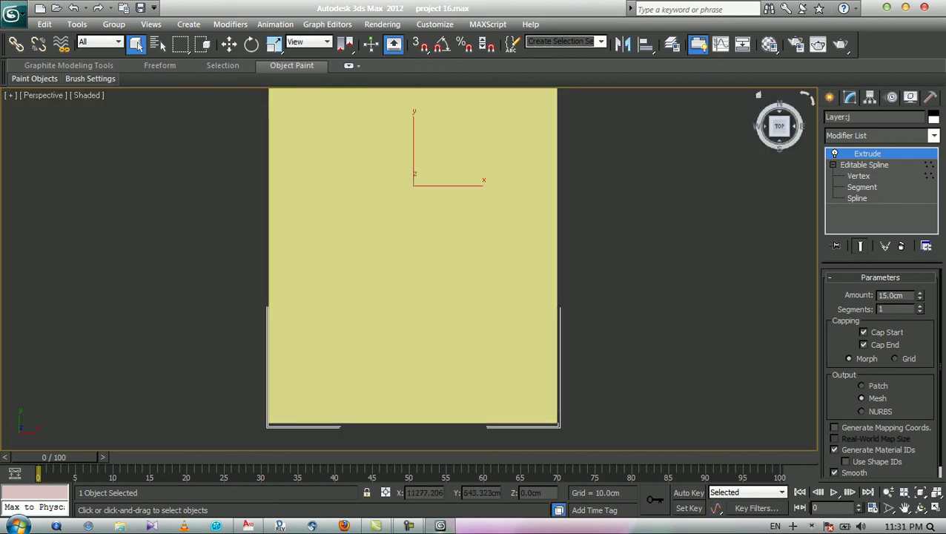
click(757, 95)
key(z)
middle_drag(408, 275, 349, 135)
scroll(409, 269, down, 3)
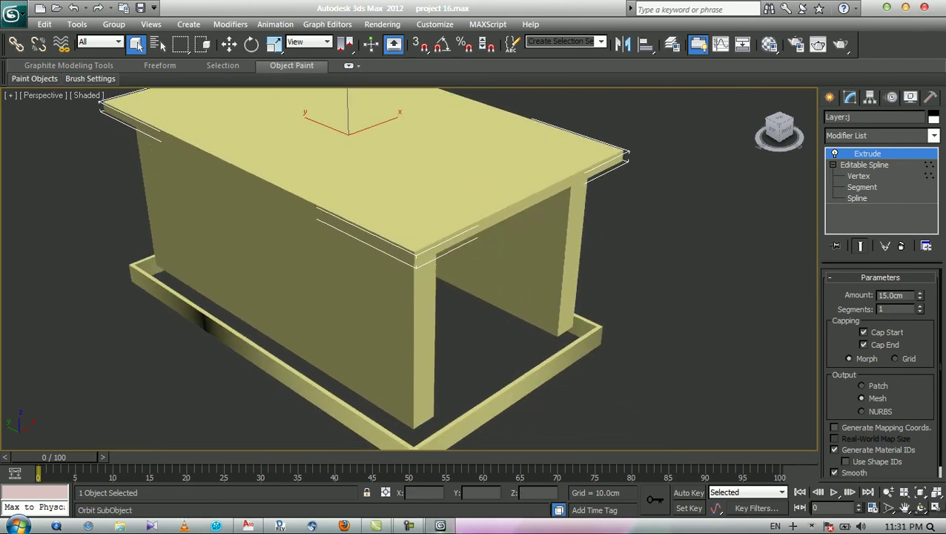
click(920, 507)
drag(409, 268, 452, 305)
drag(347, 276, 428, 317)
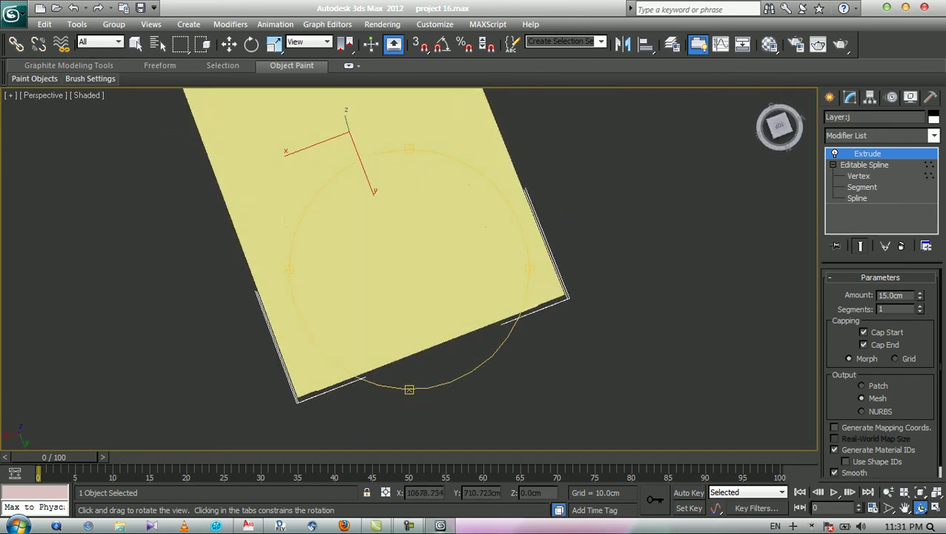
middle_drag(428, 317, 440, 337)
drag(400, 385, 378, 319)
middle_drag(378, 319, 376, 236)
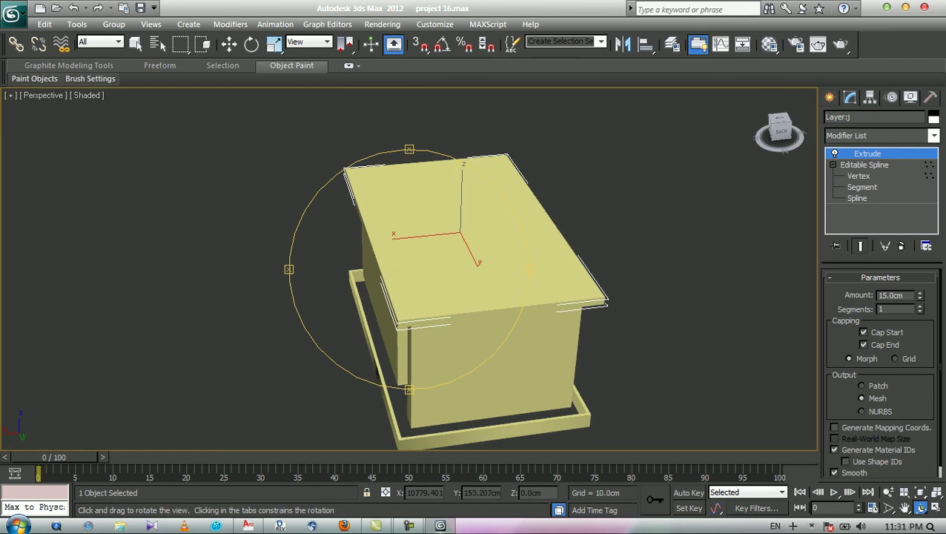
key(Escape)
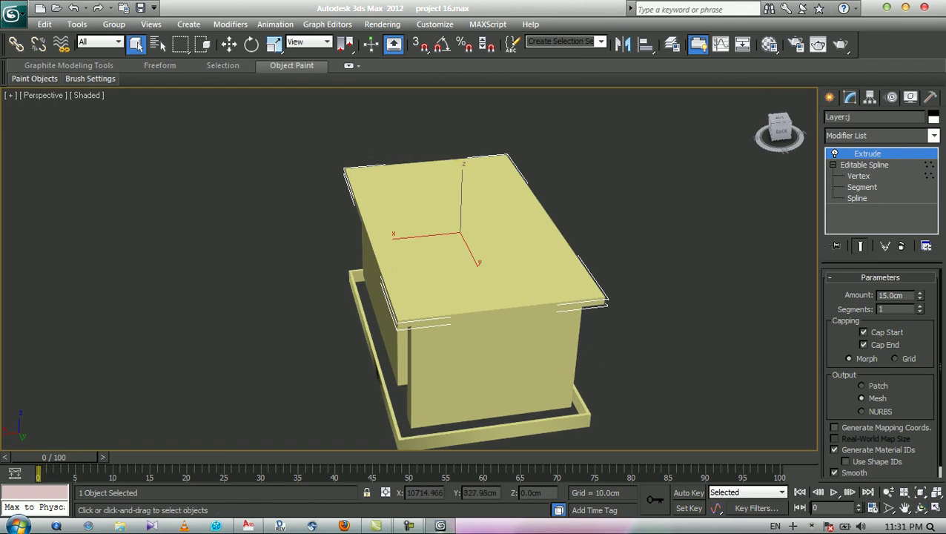
Raise the layer k swept edge above the roof slab and snap its inner corner vertex onto the slab's corner.
click(489, 432)
key(w)
drag(460, 318, 461, 183)
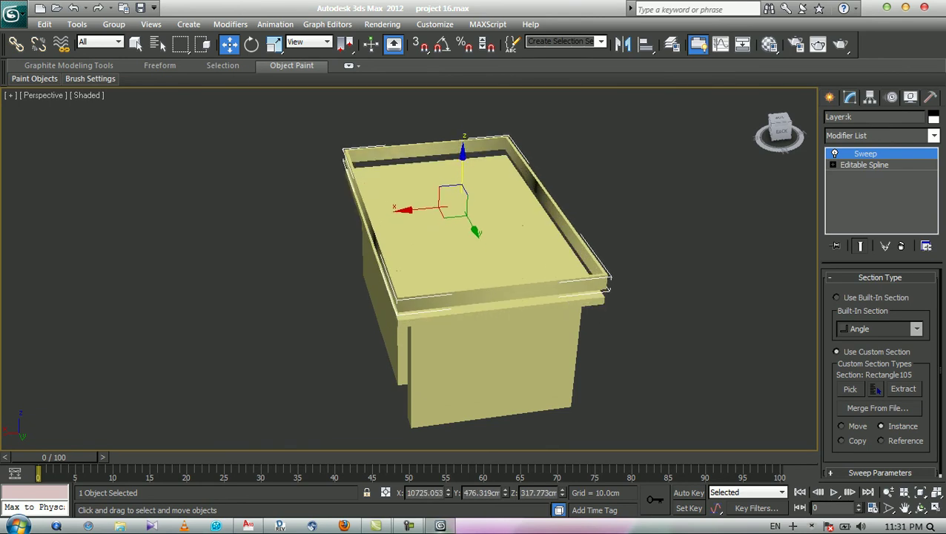
scroll(499, 157, up, 5)
scroll(493, 118, up, 6)
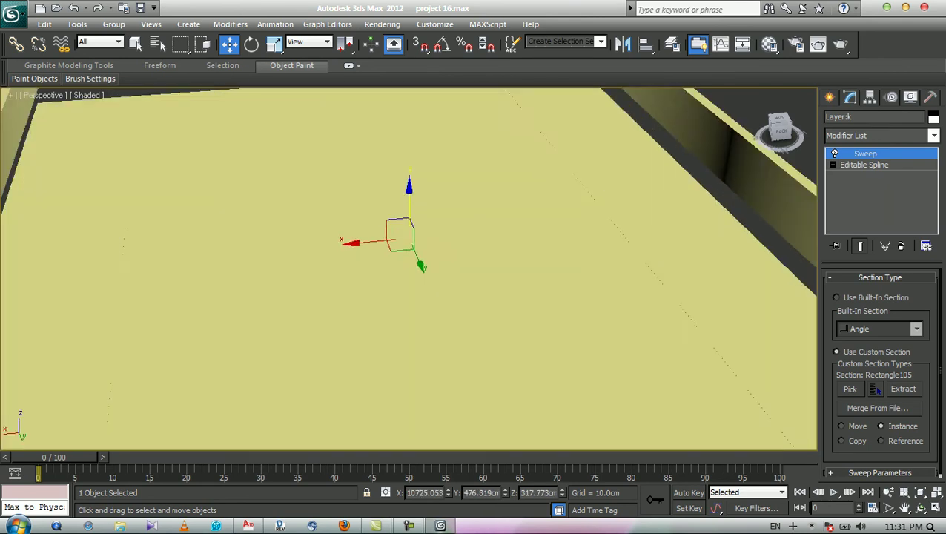
key(s)
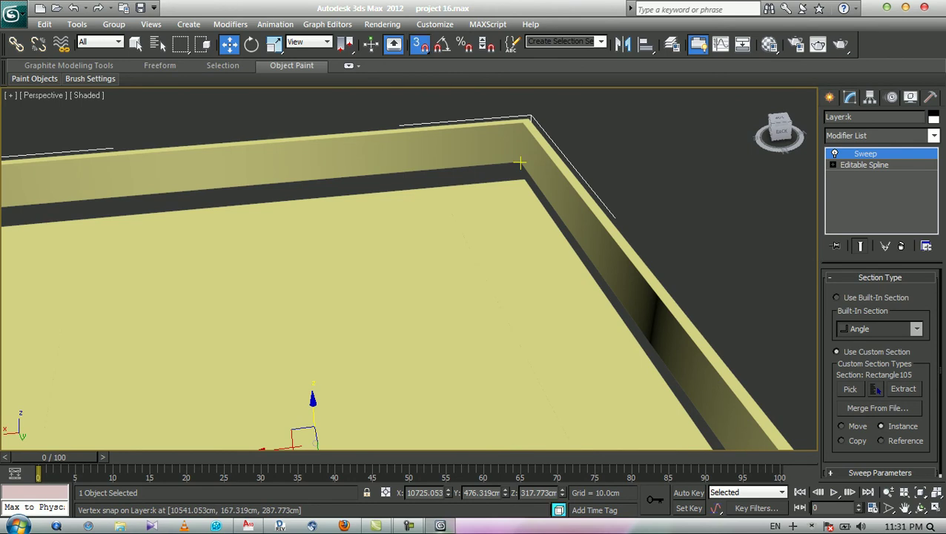
drag(519, 162, 524, 179)
click(552, 133)
Clear the layer k Sweep's pivot alignment and snap the edge's inner corner to the roof slab's corner again.
scroll(431, 233, down, 4)
middle_drag(432, 234, 556, 180)
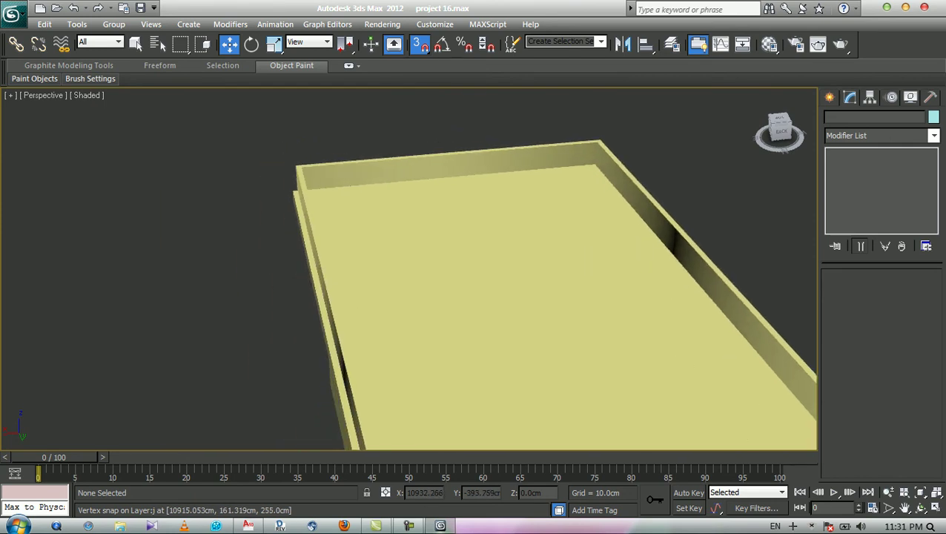
click(300, 175)
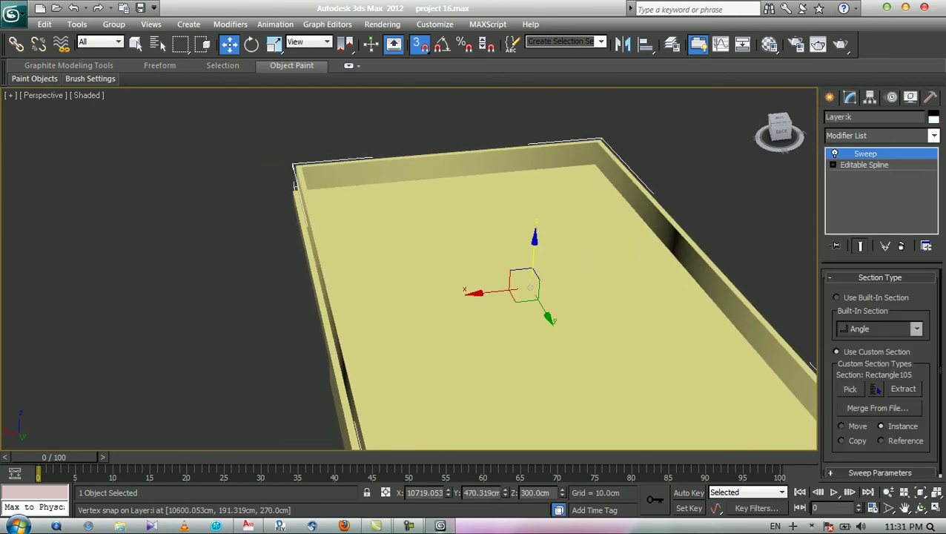
scroll(879, 374, down, 1)
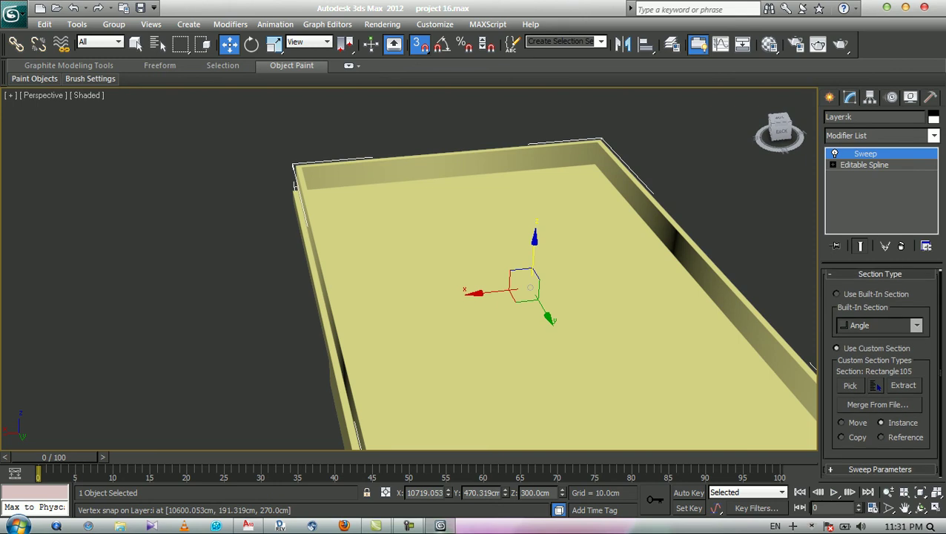
scroll(880, 356, up, 1)
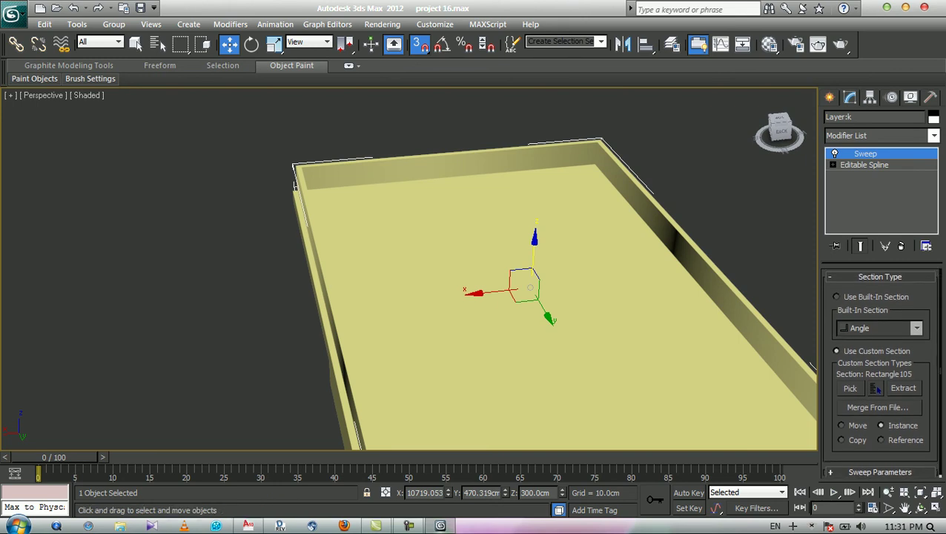
scroll(879, 370, down, 1)
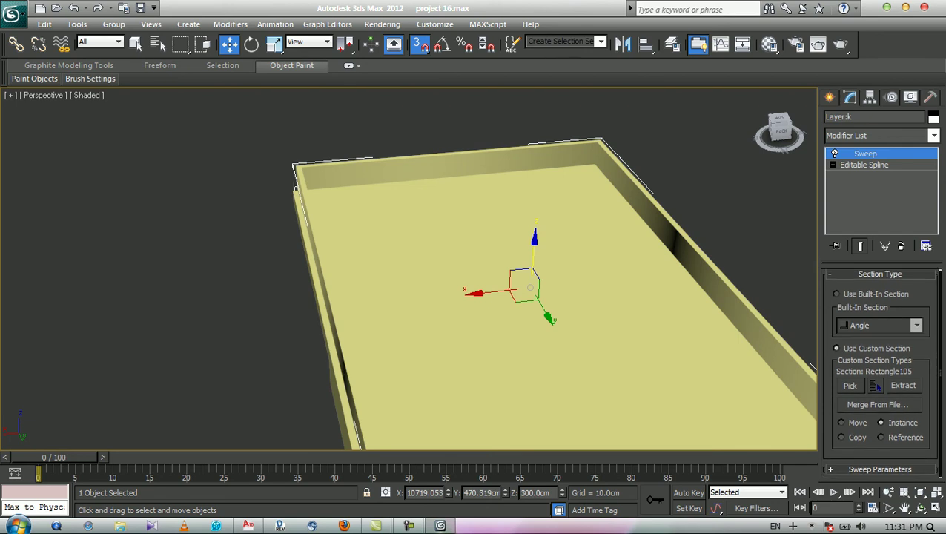
click(879, 469)
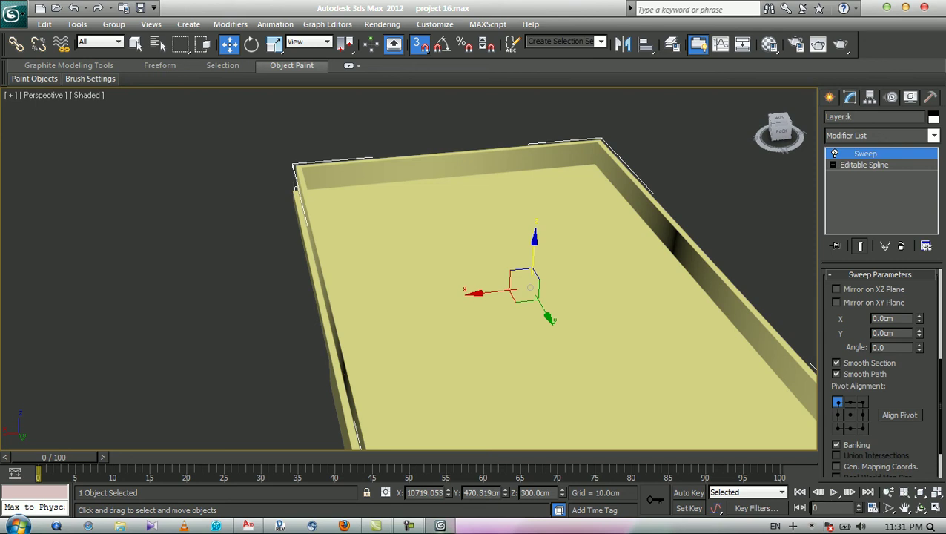
click(838, 402)
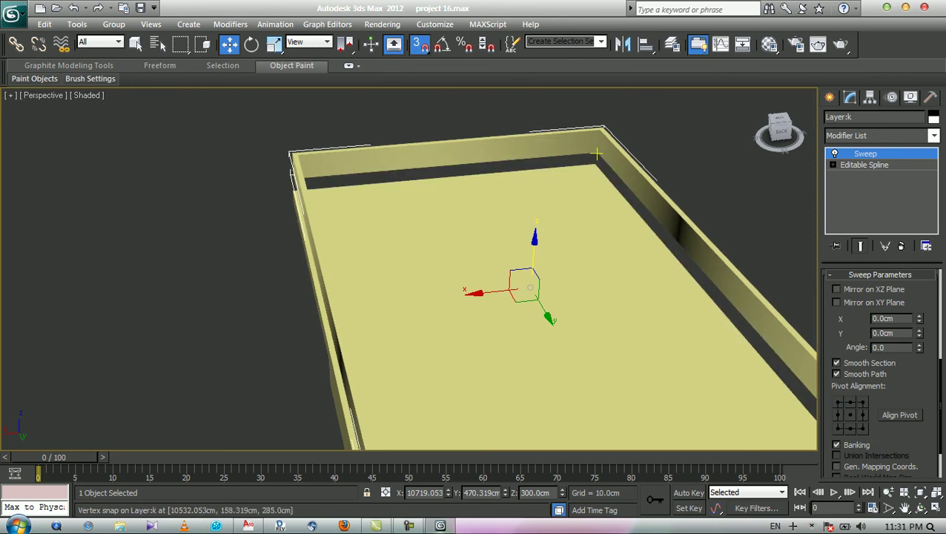
drag(597, 153, 597, 154)
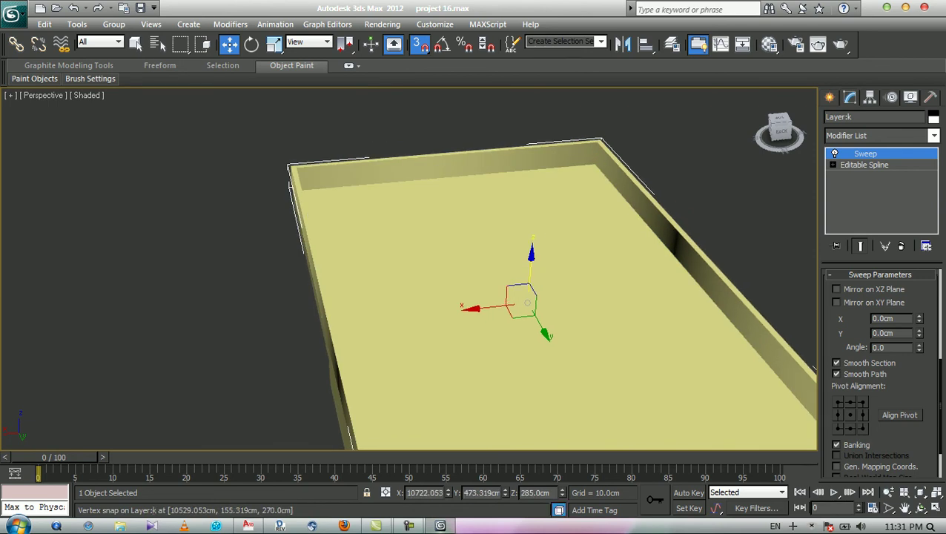
Set the layer k Sweep's pivot alignment to the upper-right point, checking the edge from below the slab.
key(ctrl+r)
drag(408, 333, 323, 164)
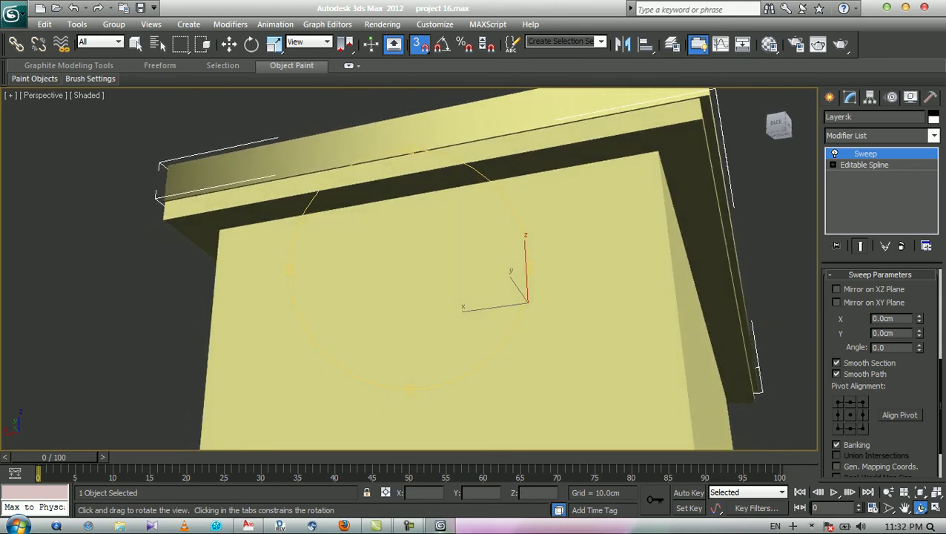
click(862, 402)
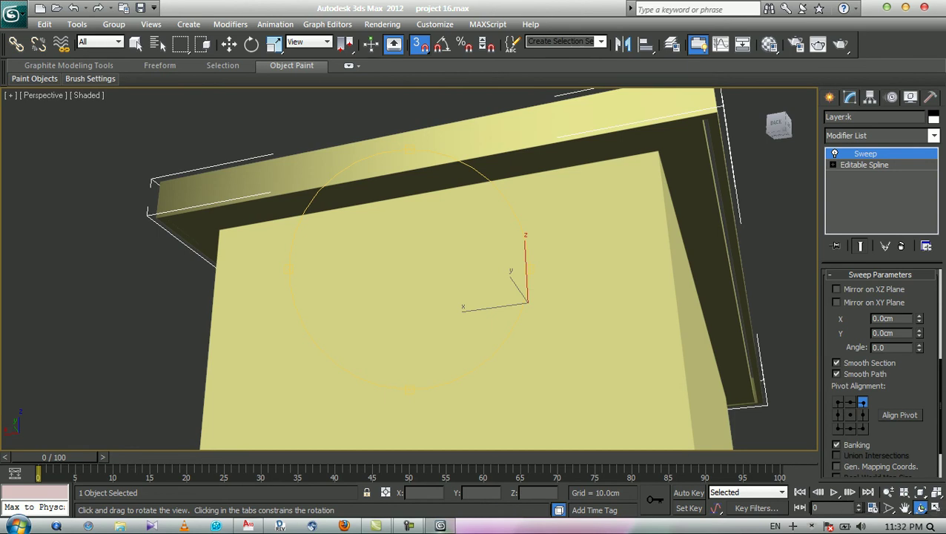
Raise the realigned edge along Z and vertex-snap its inner lower corner onto the roof slab's top corner.
drag(408, 222, 422, 330)
middle_drag(422, 330, 406, 397)
scroll(408, 268, up, 3)
key(w)
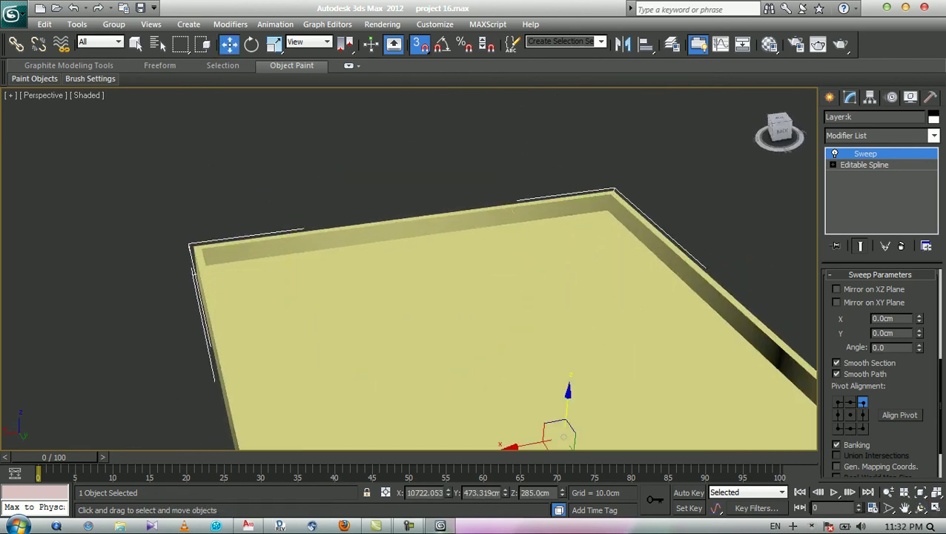
key(s)
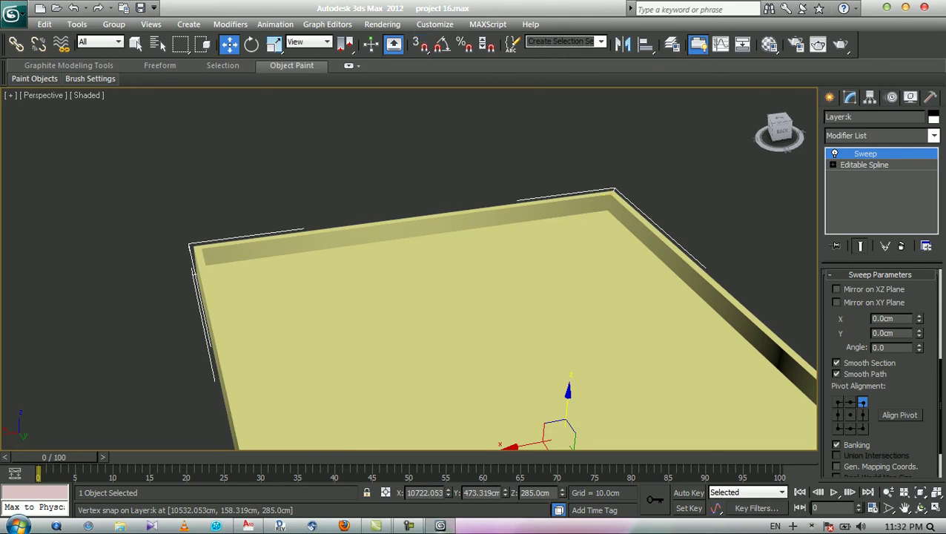
drag(563, 492, 563, 430)
key(s)
key(s)
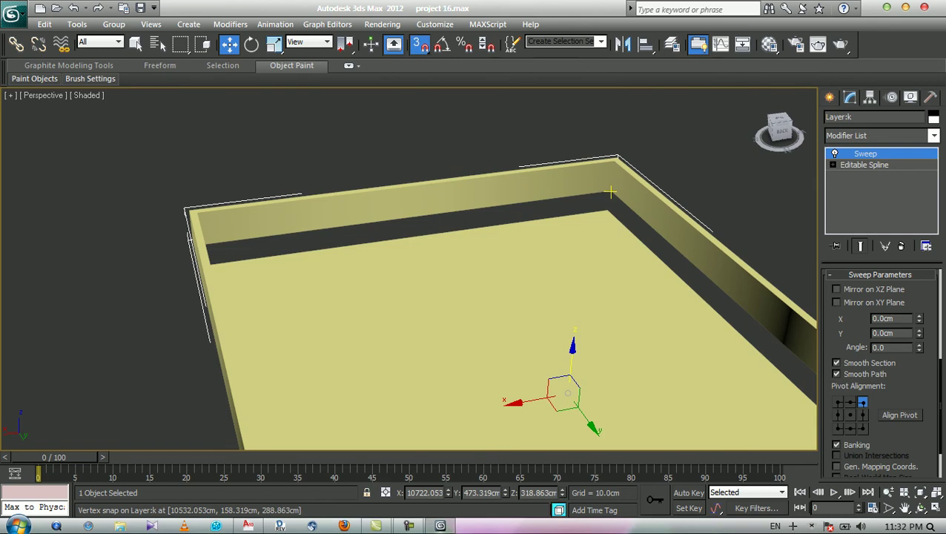
drag(611, 191, 608, 211)
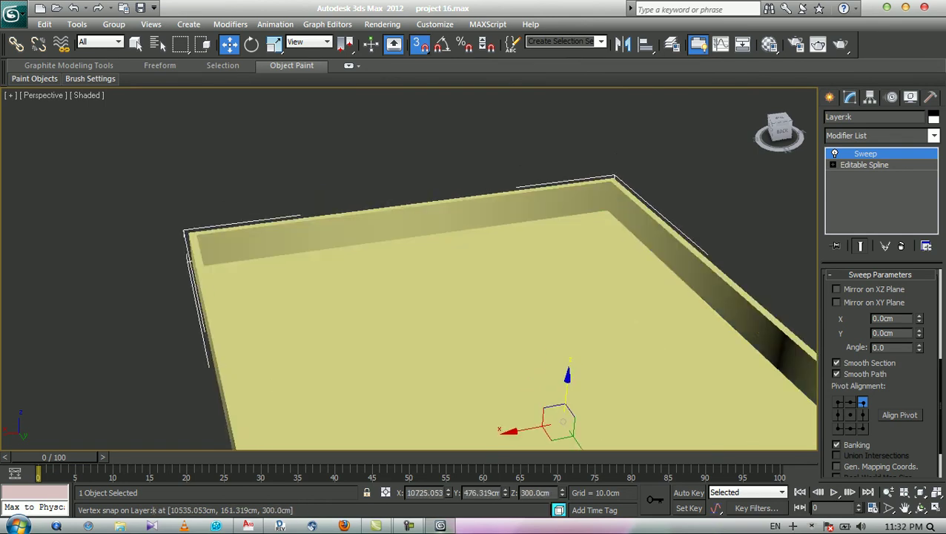
click(630, 152)
Examine how the swept edge sits on the roof slab, viewing the joint from above, below and behind.
middle_drag(630, 152, 618, 119)
middle_drag(627, 288, 622, 258)
scroll(622, 259, down, 2)
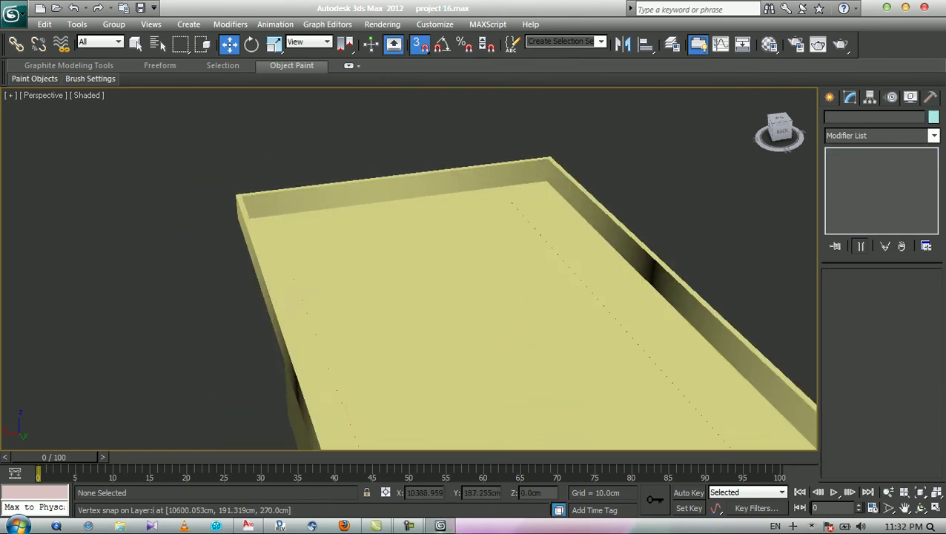
click(920, 507)
drag(444, 326, 314, 186)
drag(223, 185, 287, 182)
mouse_move(711, 352)
alt+middle_down()
mouse_move(763, 378)
mouse_move(726, 363)
mouse_move(708, 341)
alt+middle_up()
drag(553, 222, 557, 318)
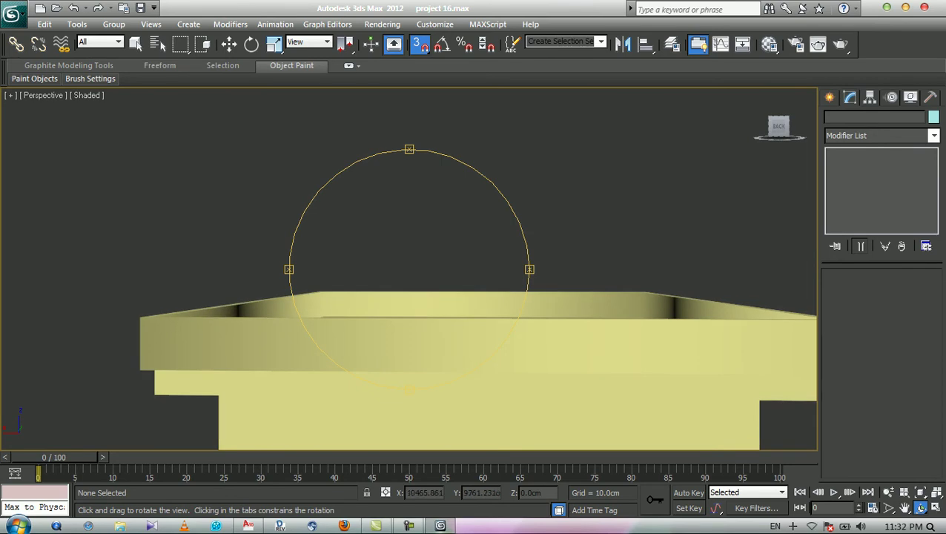
drag(557, 319, 480, 266)
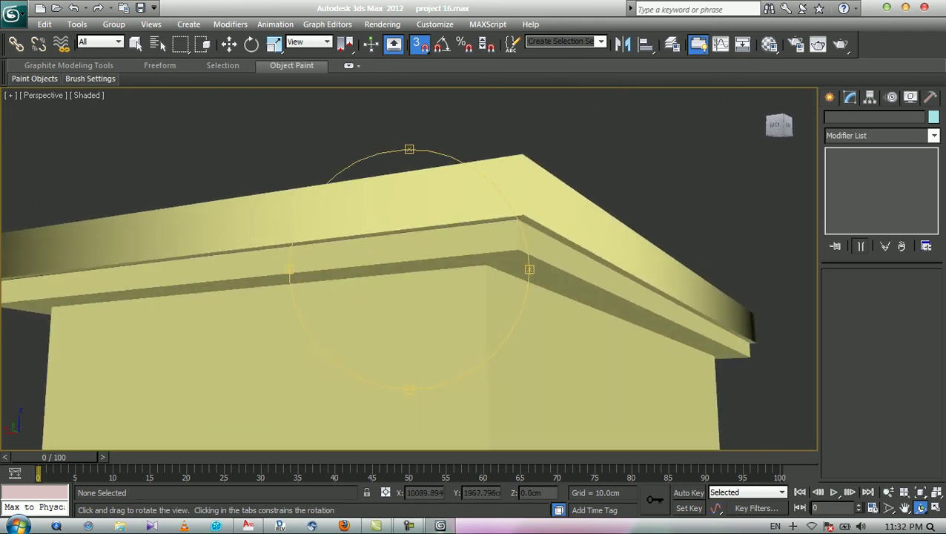
alt+middle_drag(708, 315, 716, 385)
alt+middle_drag(474, 371, 474, 335)
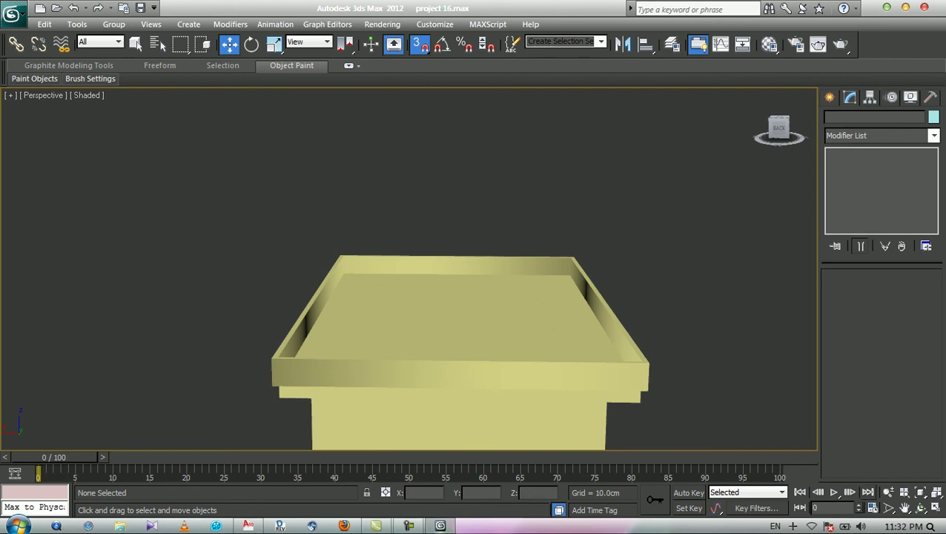
Select the stair tower's walls, roof slab and swept edge and group them under the default name.
click(920, 508)
drag(409, 268, 449, 327)
scroll(423, 311, down, 3)
right_click(448, 328)
drag(639, 175, 251, 438)
click(114, 24)
click(120, 38)
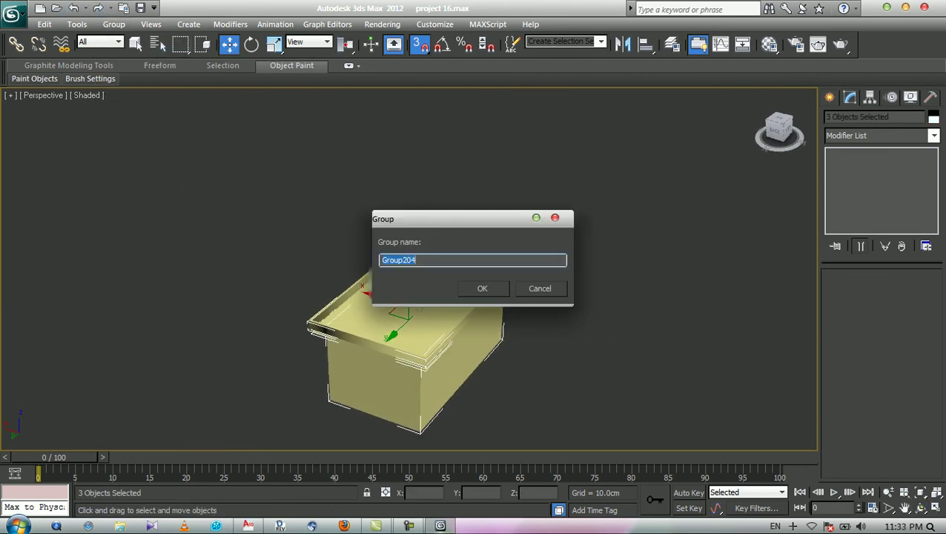
key(Return)
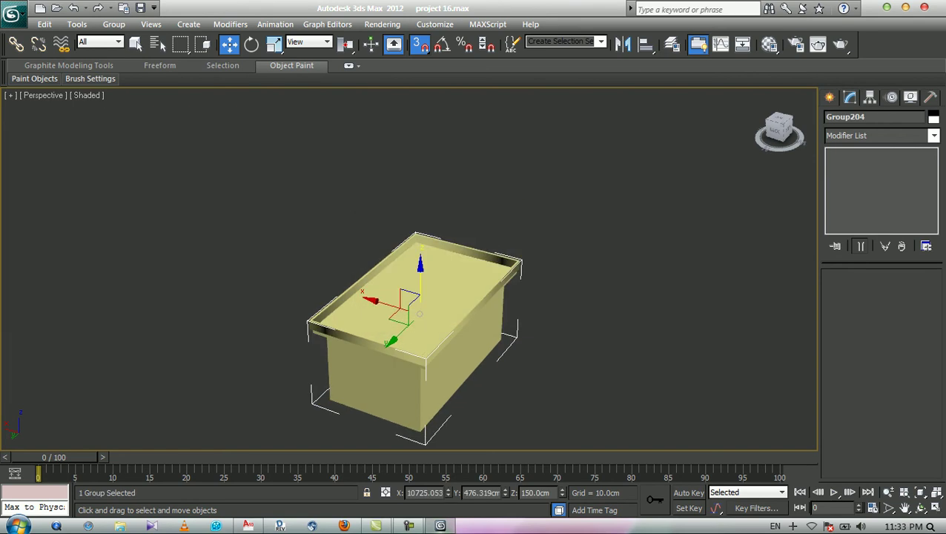
Move the grouped stair tower in the top view onto the building, over the stairwell at the middle of the facade.
scroll(116, 274, down, 8)
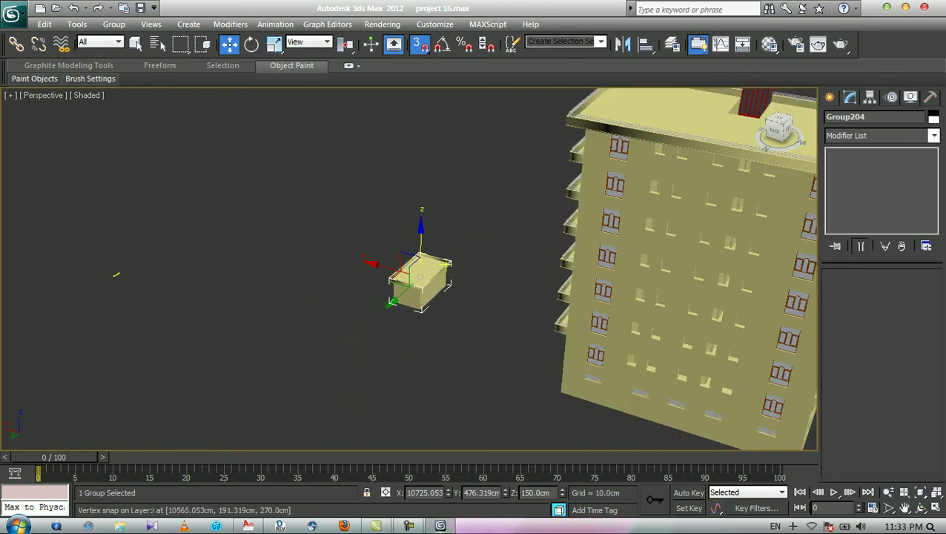
scroll(116, 274, down, 3)
key(t)
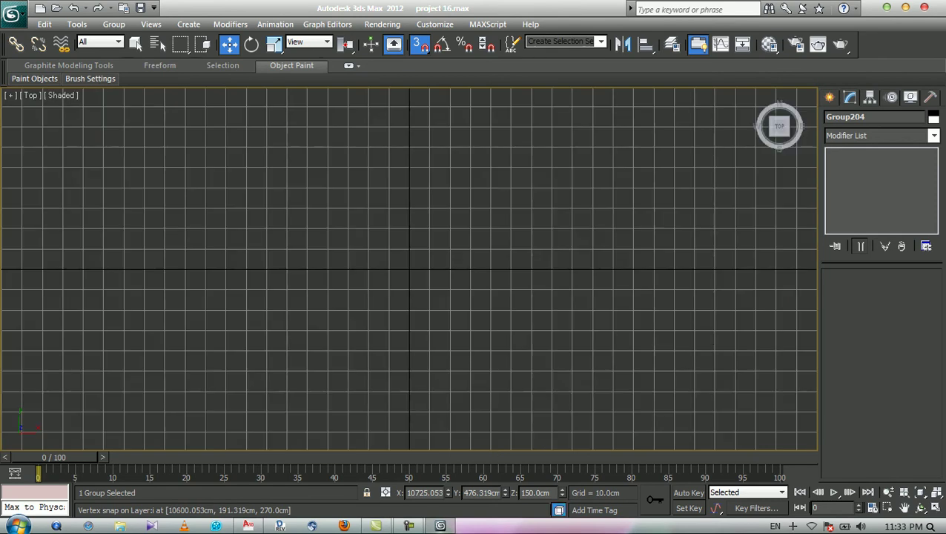
key(z)
scroll(409, 268, down, 8)
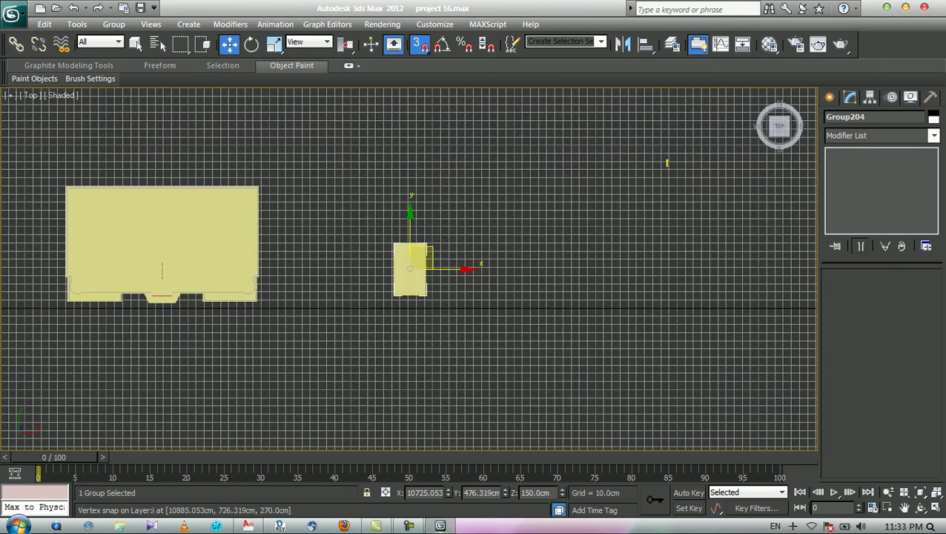
drag(410, 269, 169, 263)
key(s)
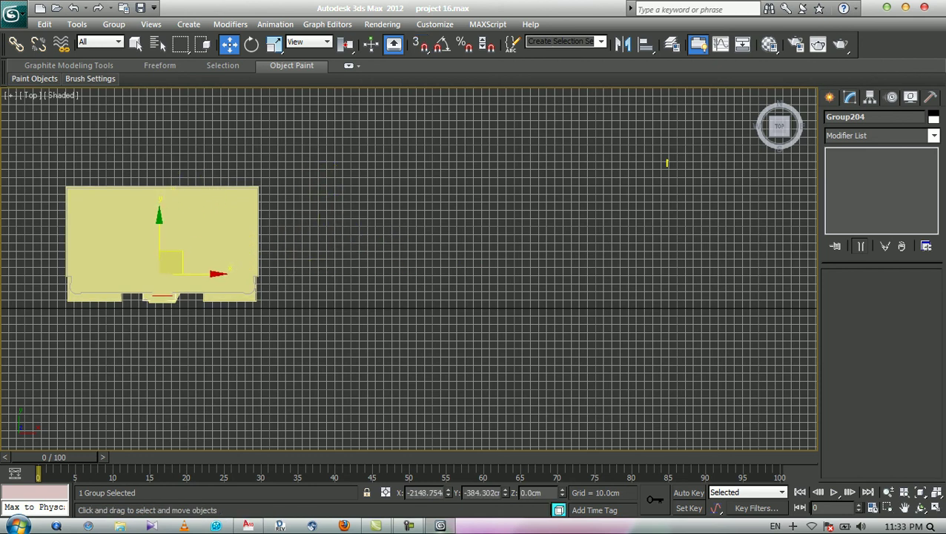
Raise the stair tower group in the front view until it stands just above the main roof.
key(f)
key(z)
scroll(409, 269, down, 6)
middle_drag(410, 259, 325, 437)
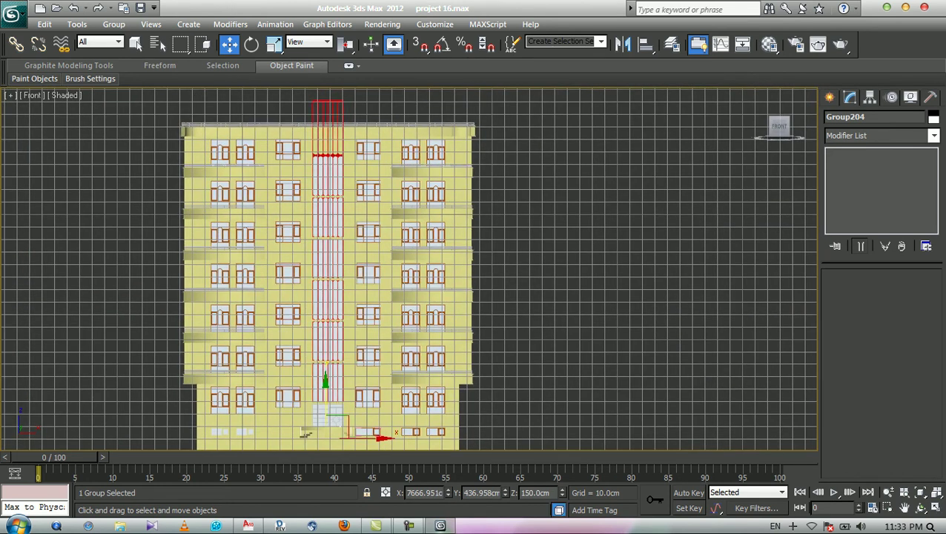
drag(325, 396, 326, 92)
scroll(415, 97, up, 4)
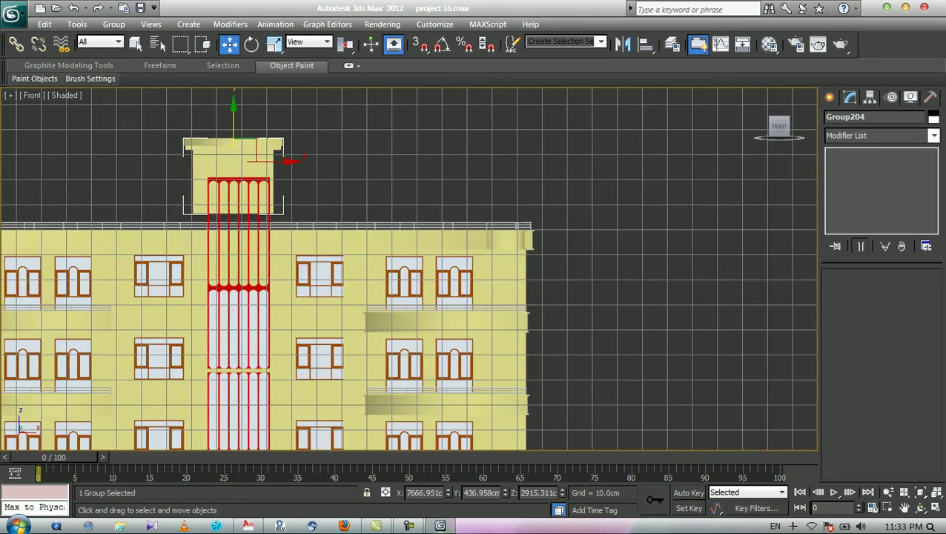
Check the stairwell in the AutoCAD floor plan, and examine the tower's position on the roof in perspective.
click(248, 525)
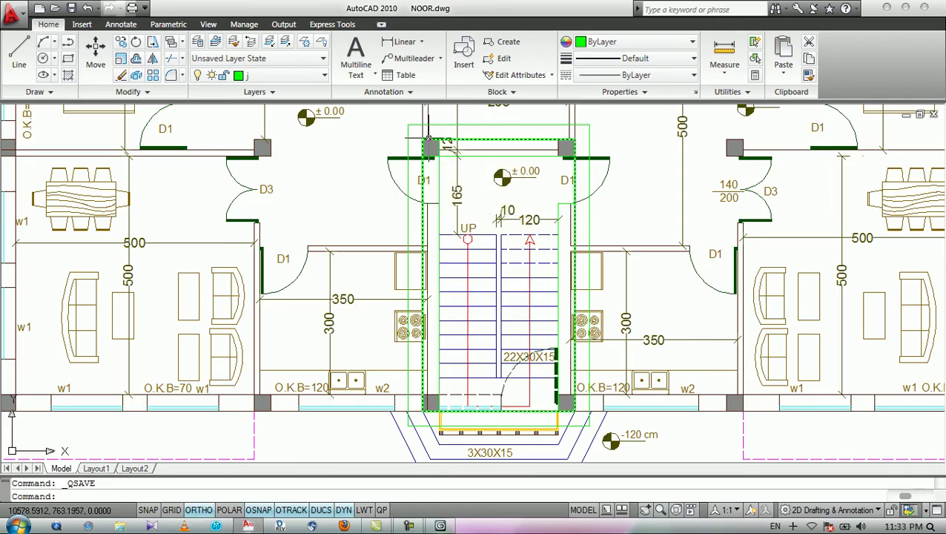
click(887, 7)
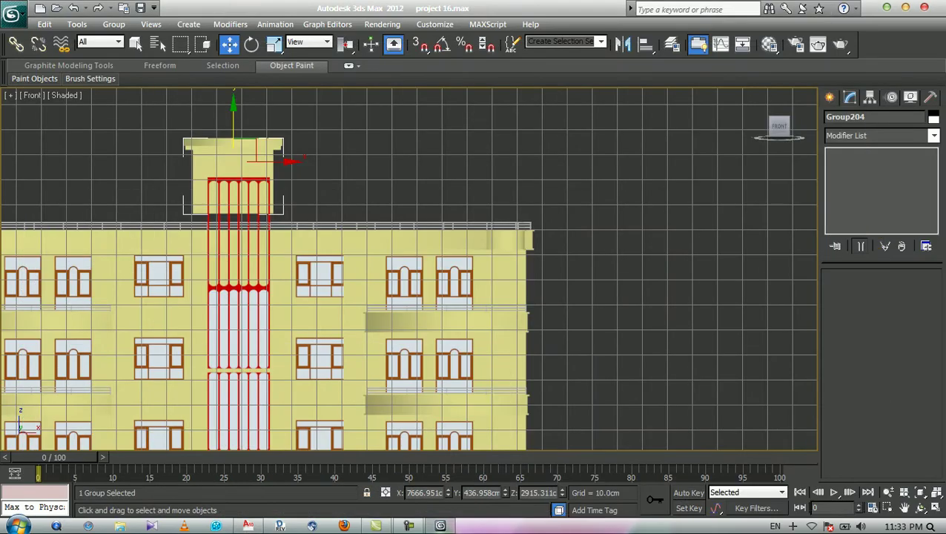
key(p)
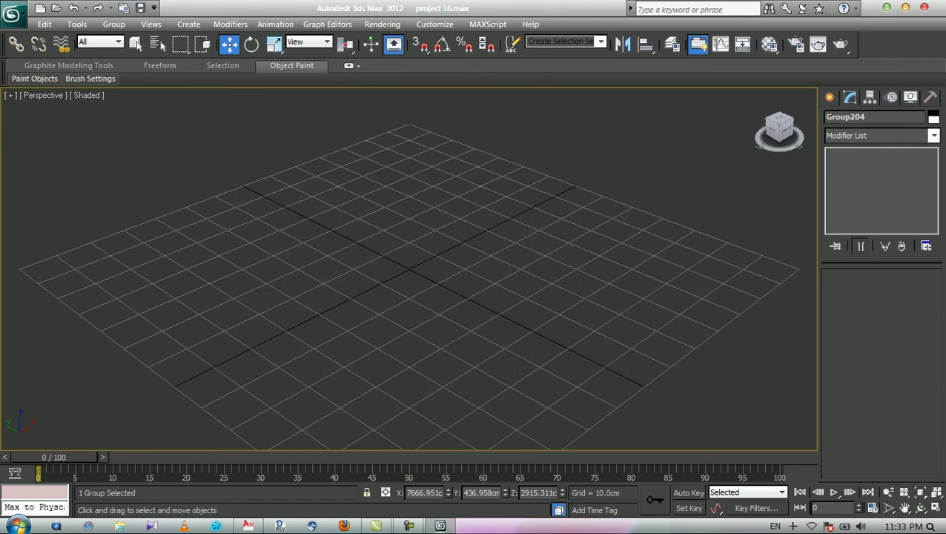
key(z)
middle_drag(409, 216, 382, 194)
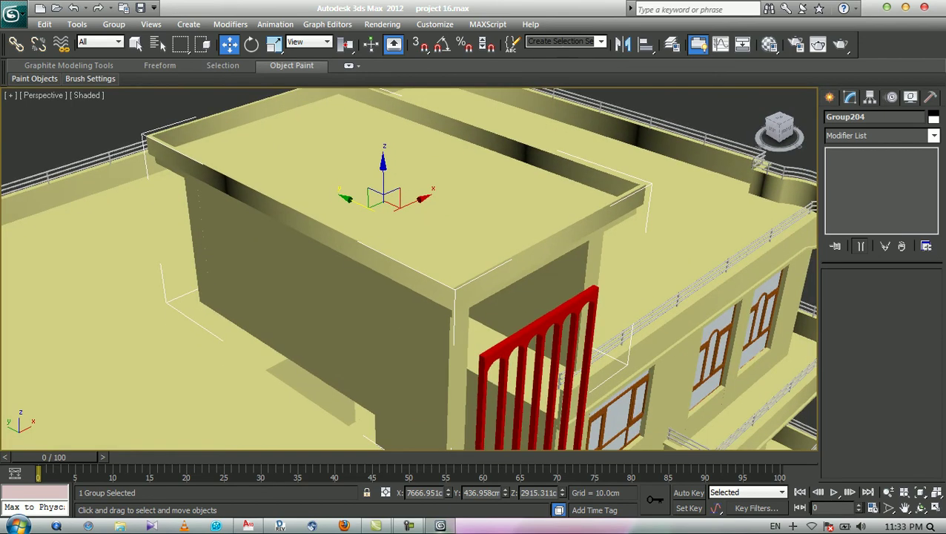
scroll(408, 268, up, 2)
middle_drag(408, 269, 481, 194)
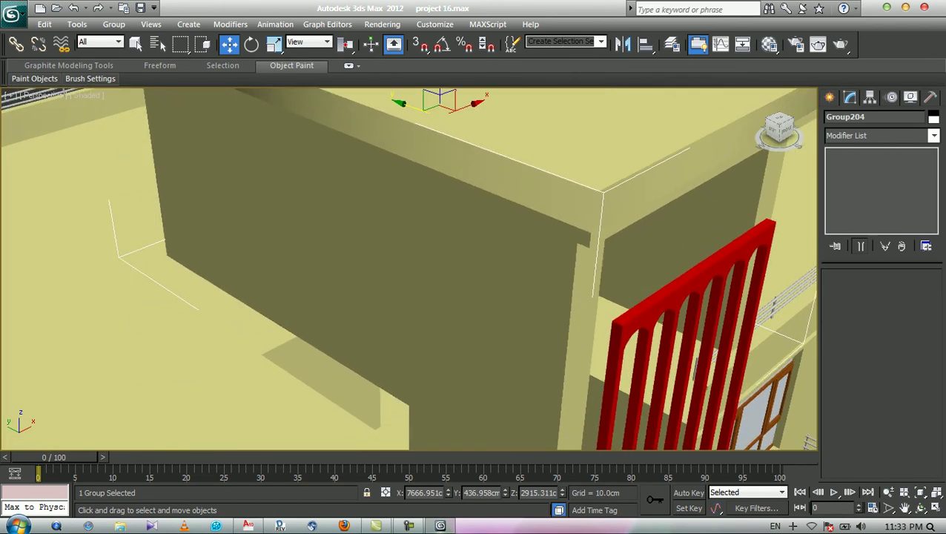
Hide the building's main roof slab around the stair tower.
key(q)
right_click(331, 337)
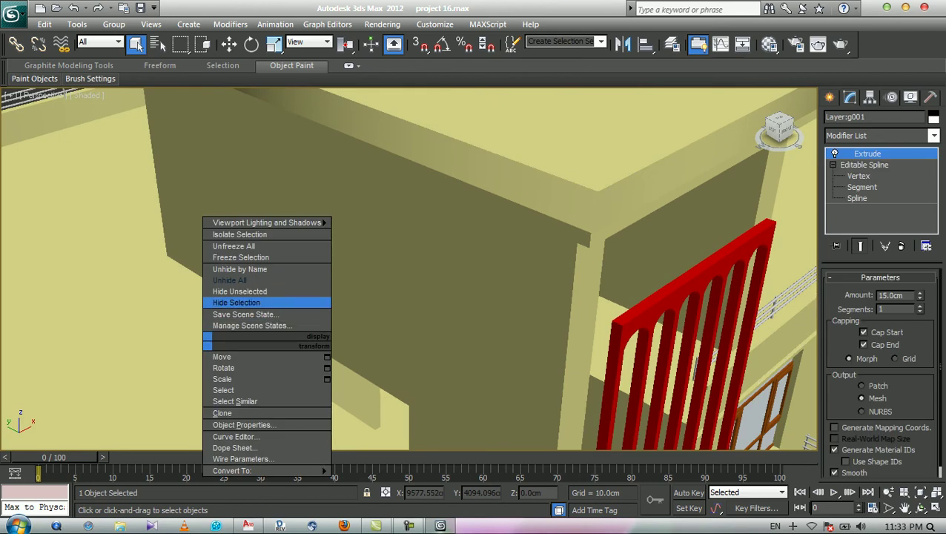
click(245, 301)
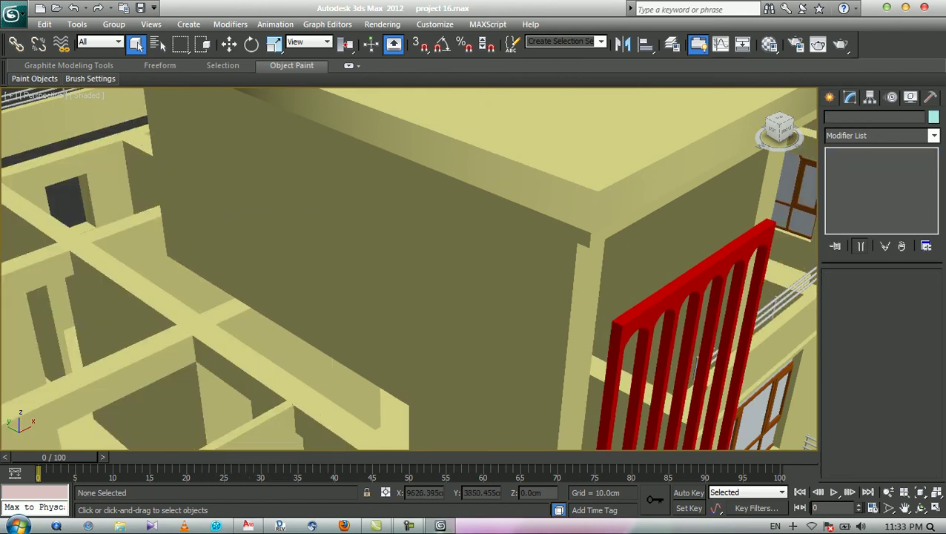
Try hiding the wall group of the floor below the roof, and undo it.
click(234, 354)
right_click(234, 354)
click(266, 316)
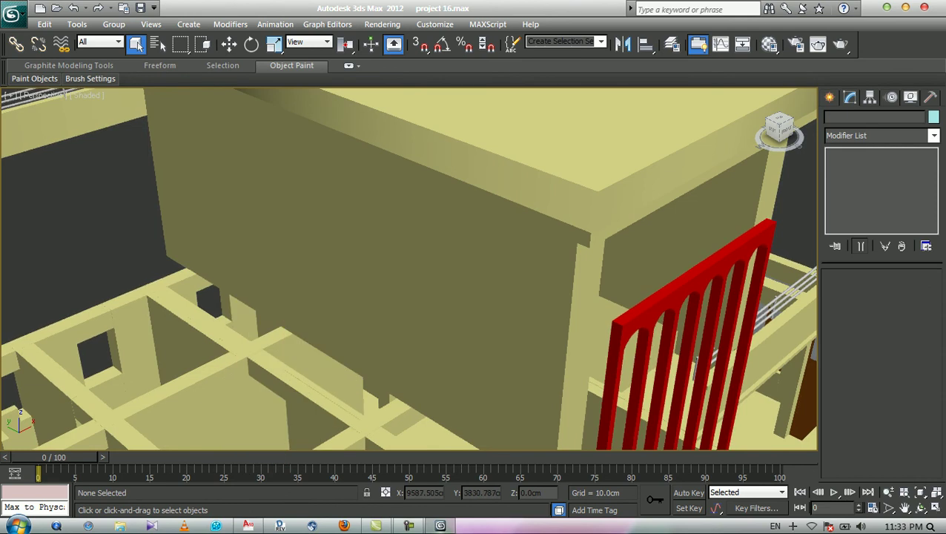
key(ctrl+z)
Open the top floor's wall group and hide its walls beside the stairwell.
middle_drag(378, 303, 378, 271)
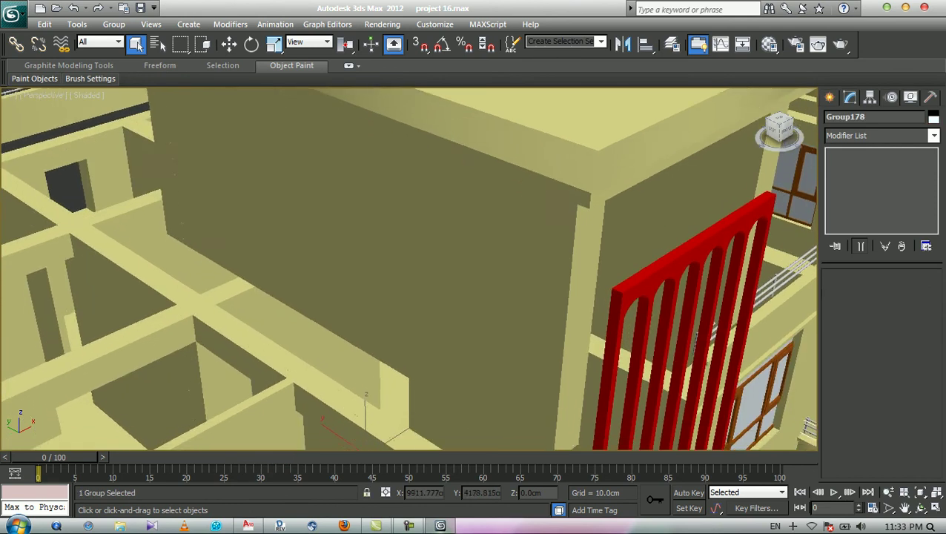
scroll(377, 271, down, 3)
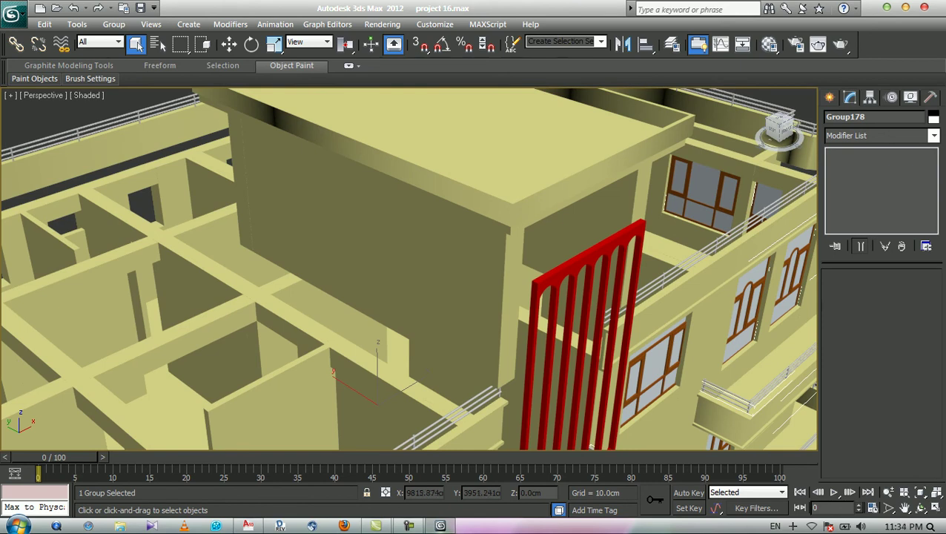
click(113, 24)
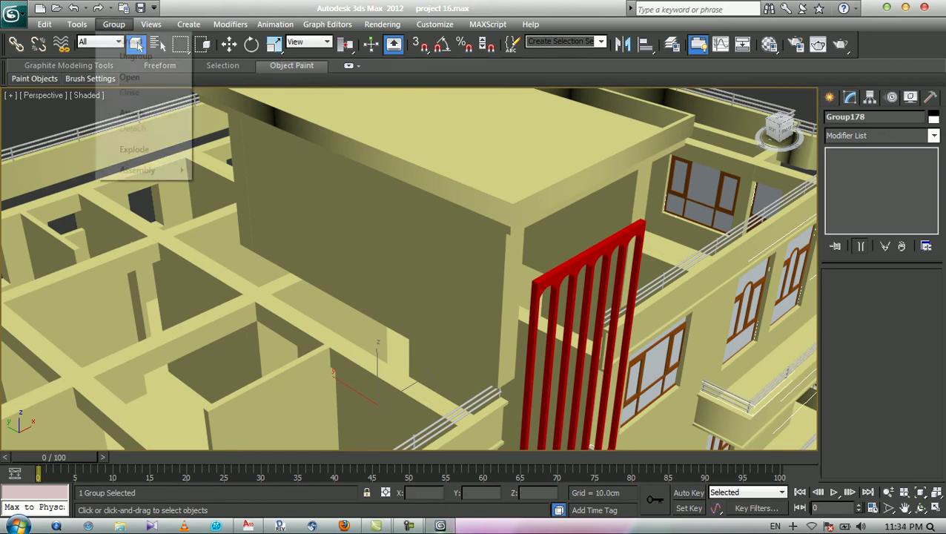
click(130, 77)
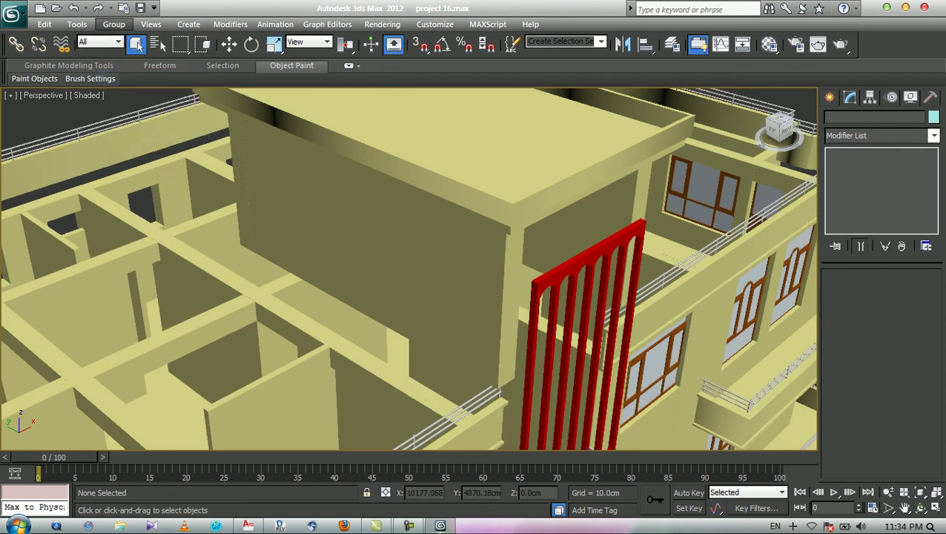
right_click(269, 297)
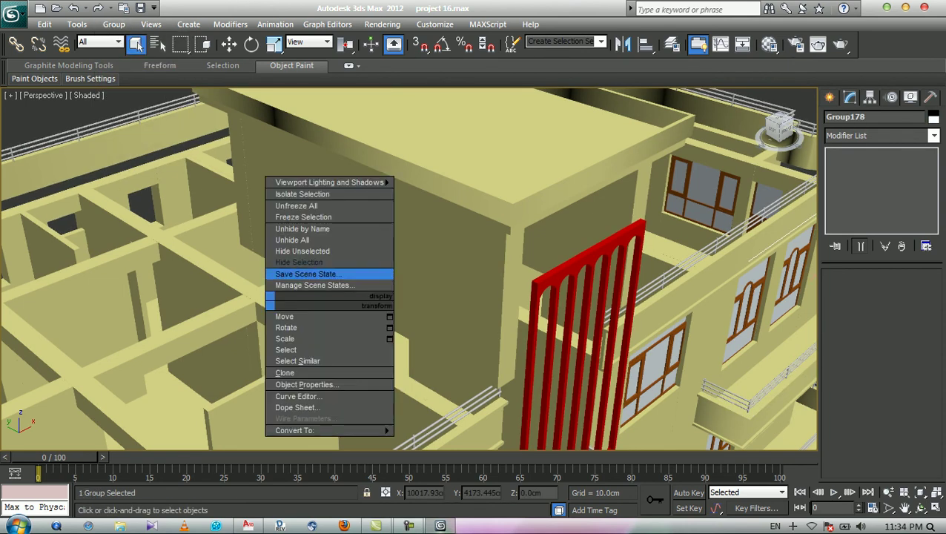
click(296, 261)
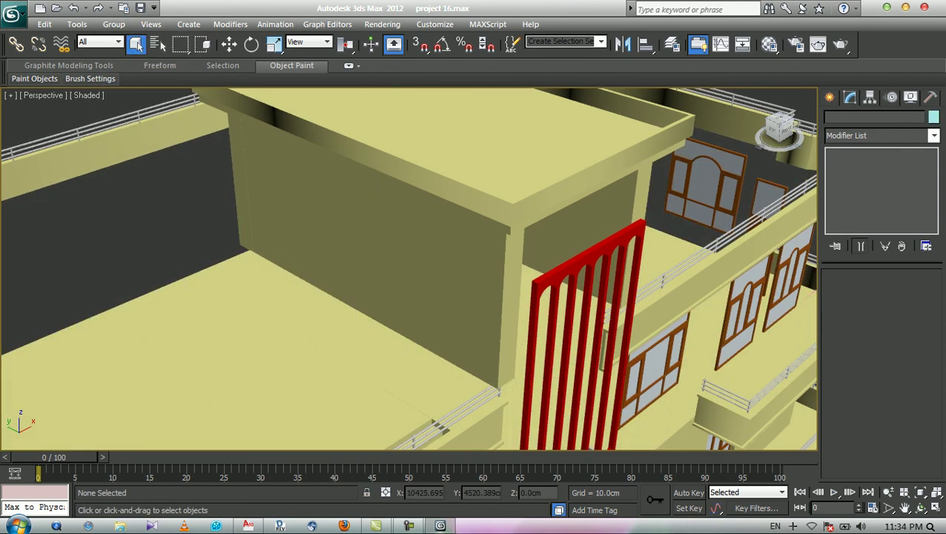
Undo the wall hiding, the group opening and the hiding of the main roof slab.
key(ctrl+z)
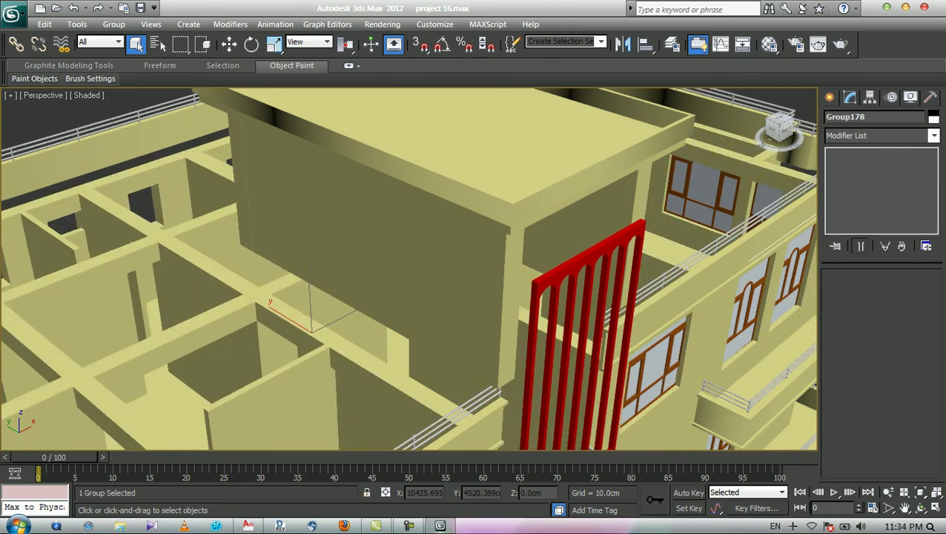
key(ctrl+z)
key(ctrl+z)
key(ctrl+z)
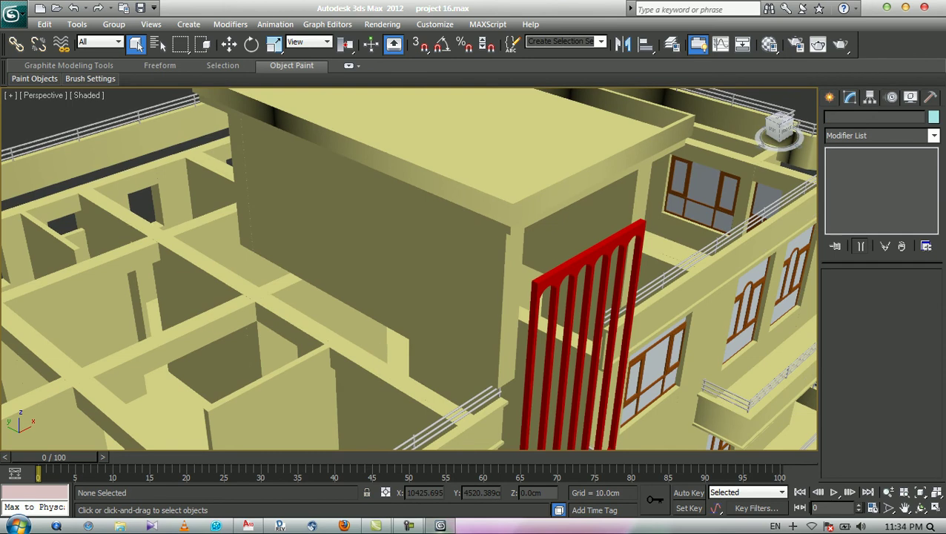
key(ctrl+z)
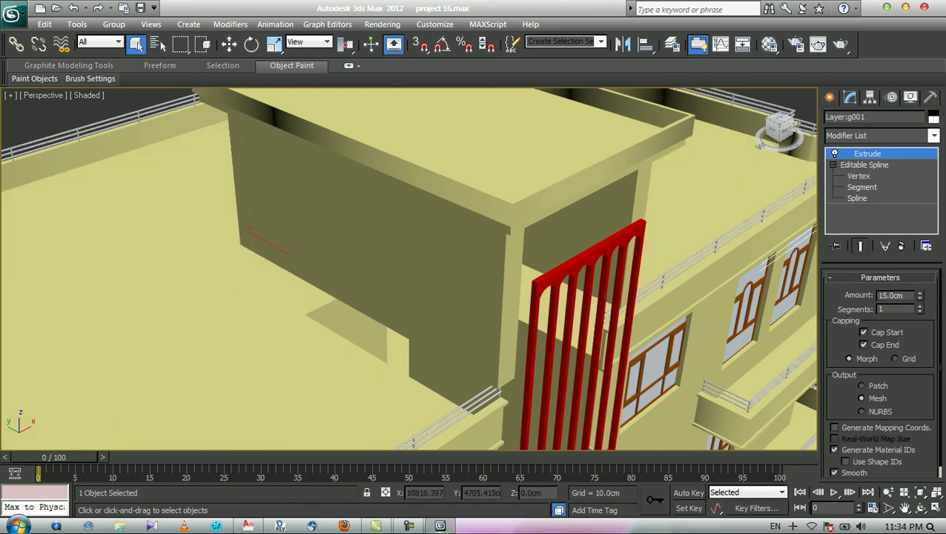
Select the group containing the main roof's swept edge from a higher view of the stairwell and open it.
middle_drag(533, 281, 402, 198)
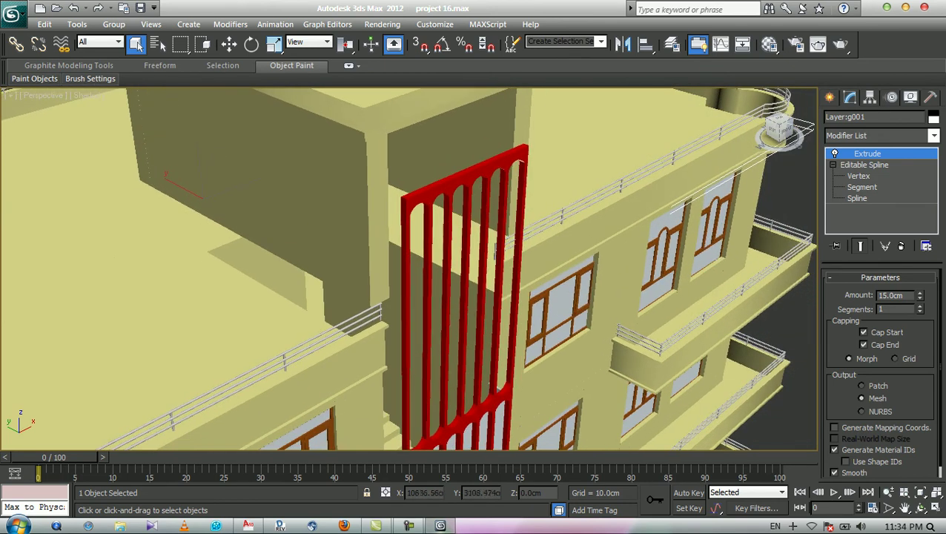
click(920, 506)
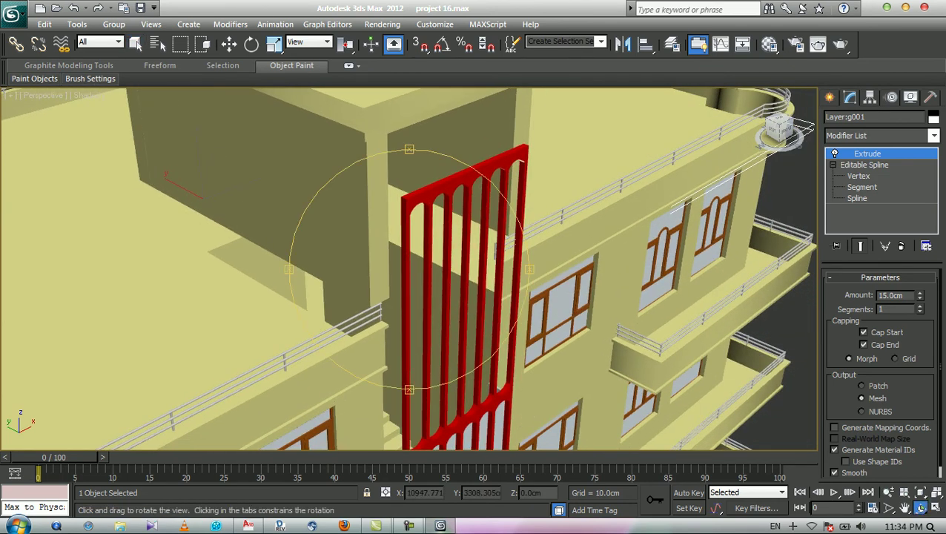
drag(409, 223, 445, 268)
drag(518, 268, 459, 271)
right_click(459, 270)
click(445, 245)
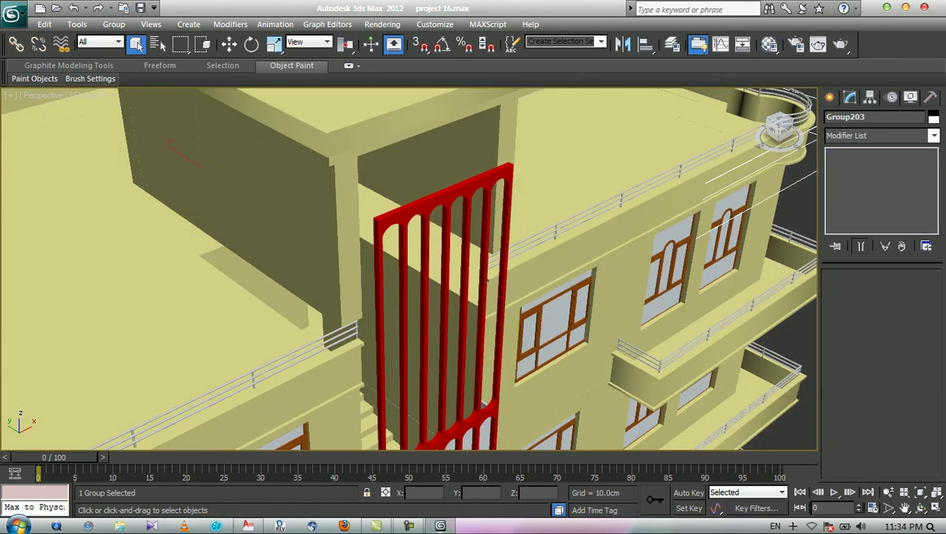
click(113, 23)
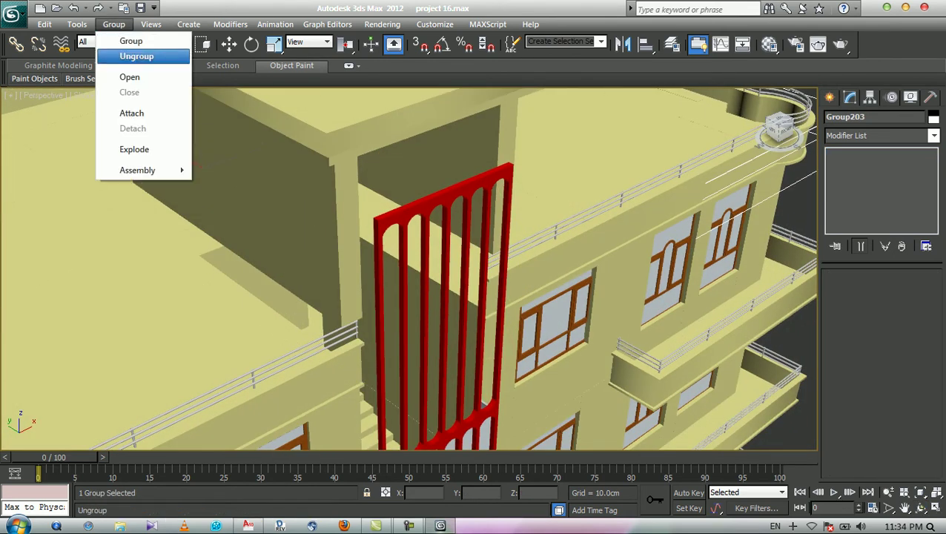
click(130, 77)
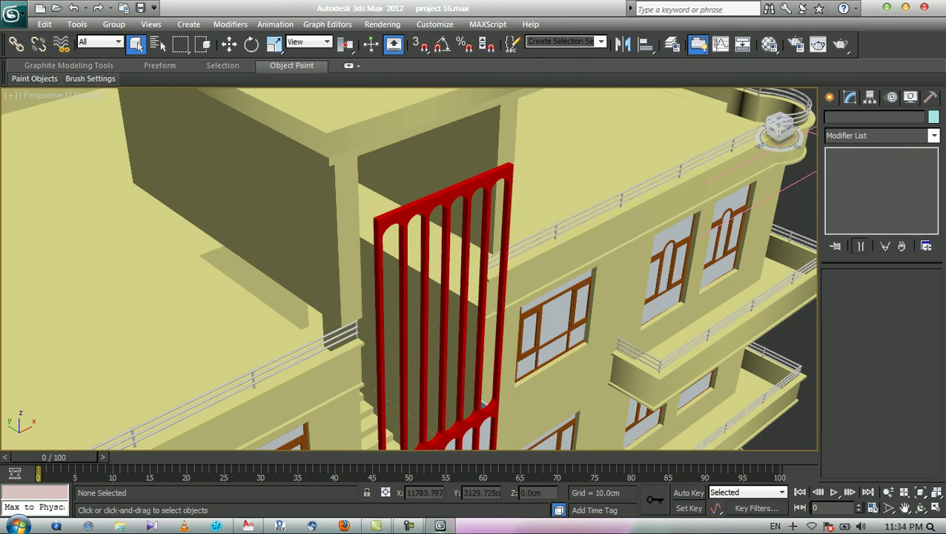
Hide the main roof's swept edge and the red arched screen in front of the stairwell.
click(562, 240)
right_click(562, 241)
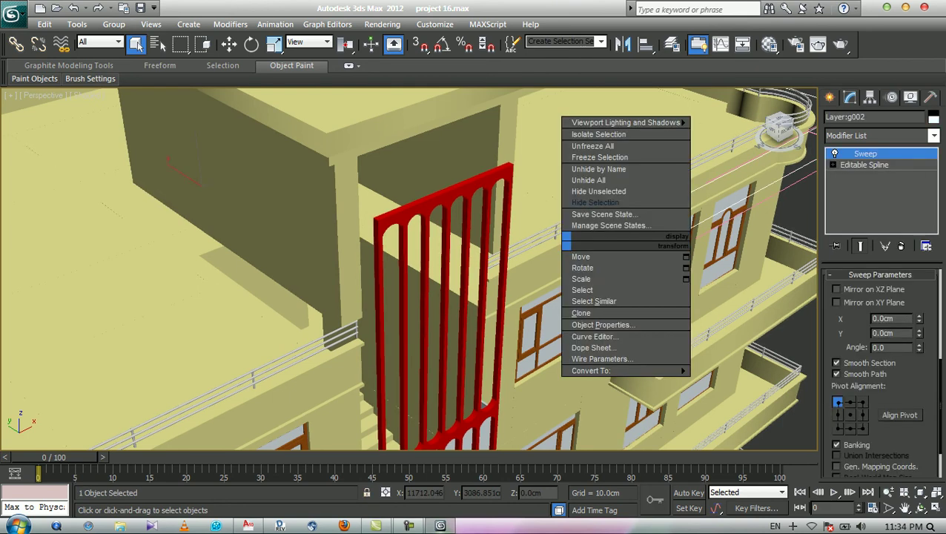
click(595, 202)
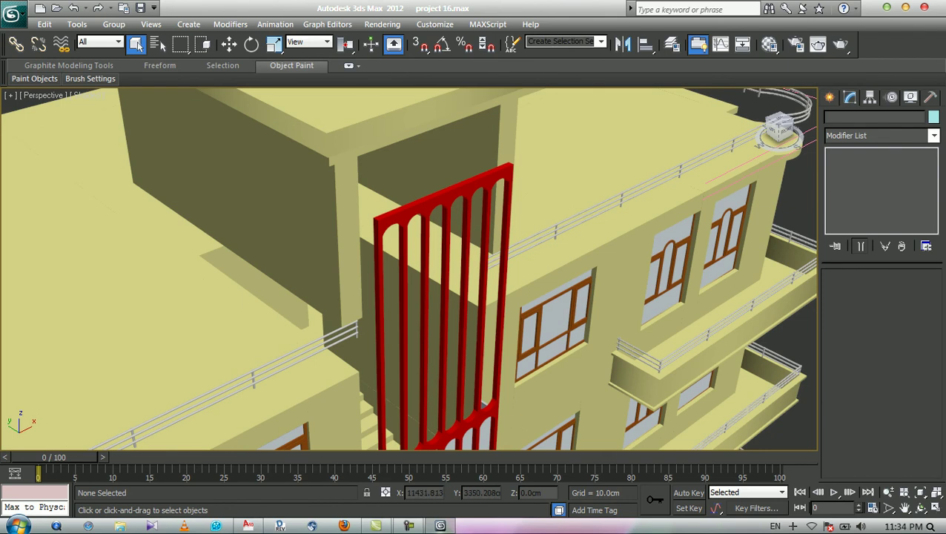
click(498, 218)
right_click(503, 211)
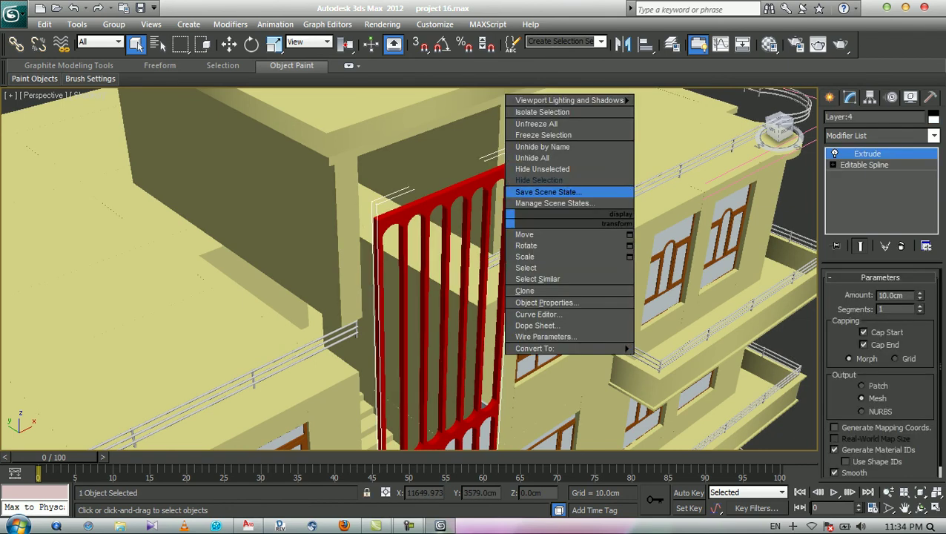
click(563, 190)
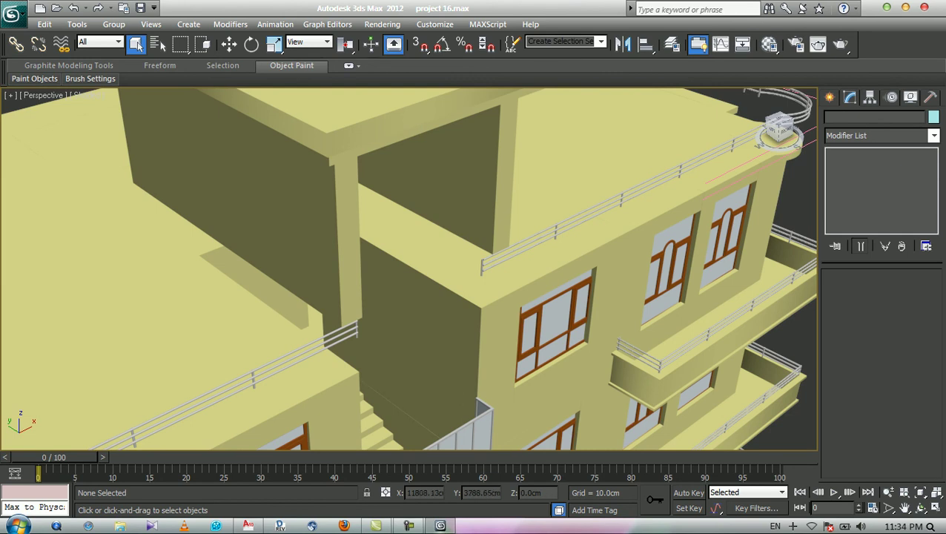
Move the stair tower group with vertex snap so its pillar corner meets the top outer corner of the wall beside the stairwell.
click(346, 223)
scroll(667, 282, up, 6)
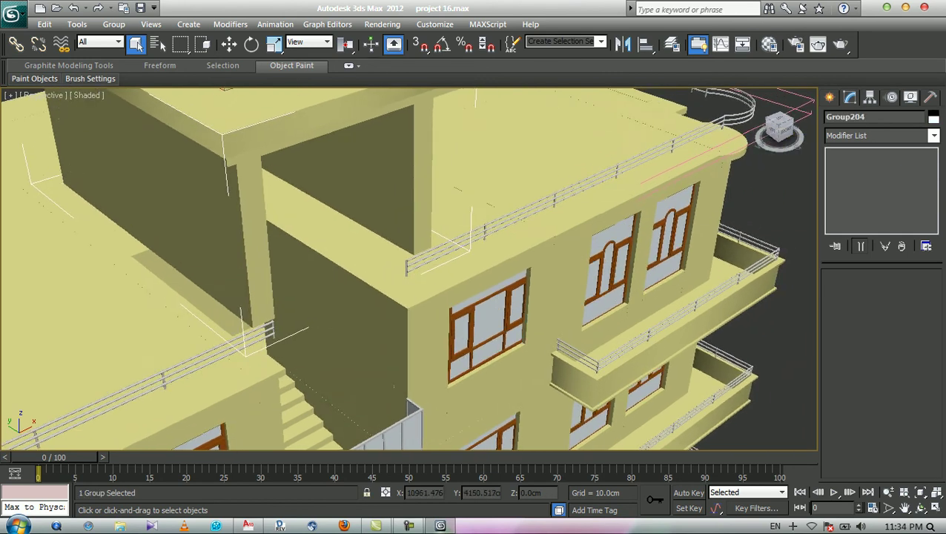
key(s)
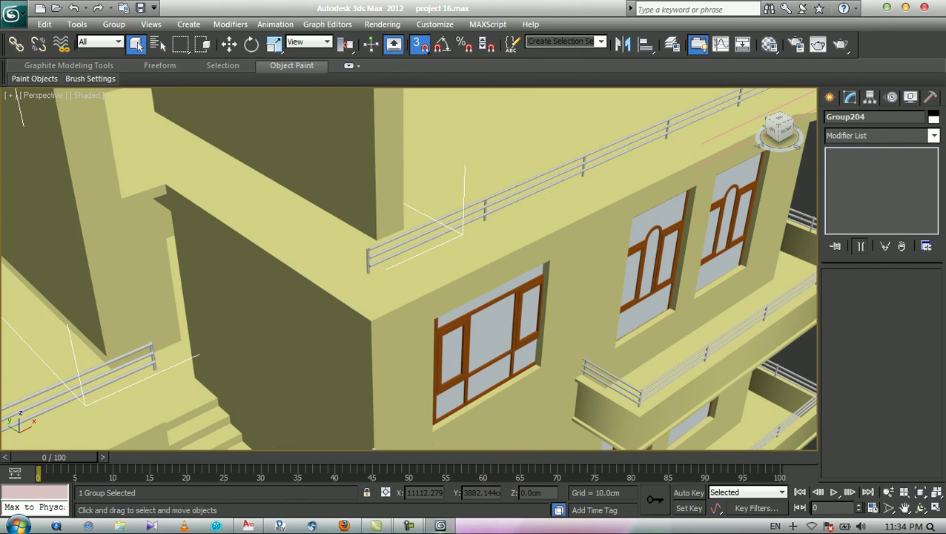
key(w)
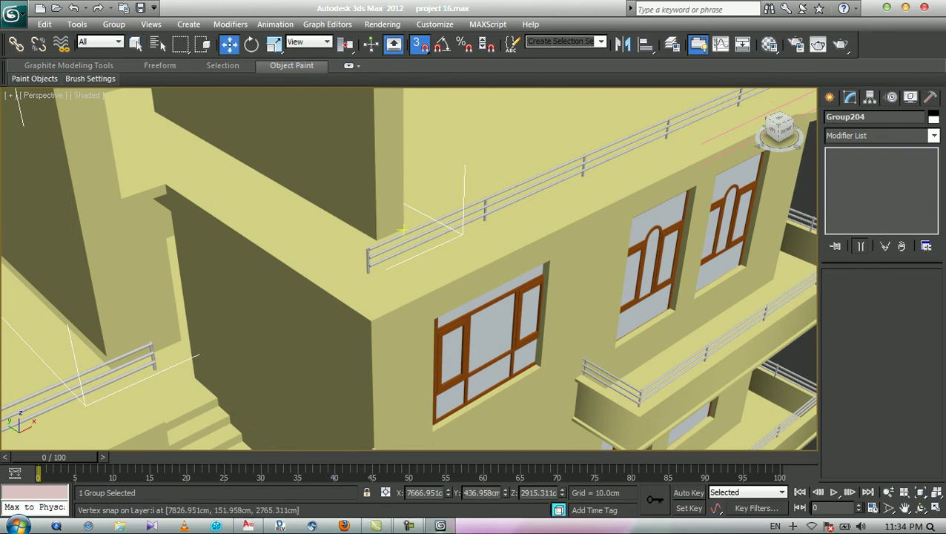
drag(403, 229, 371, 322)
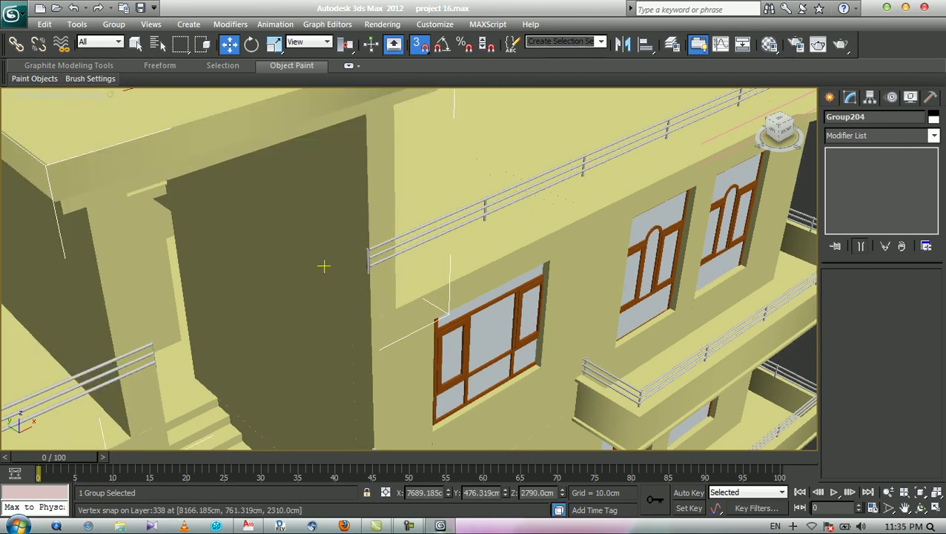
click(136, 44)
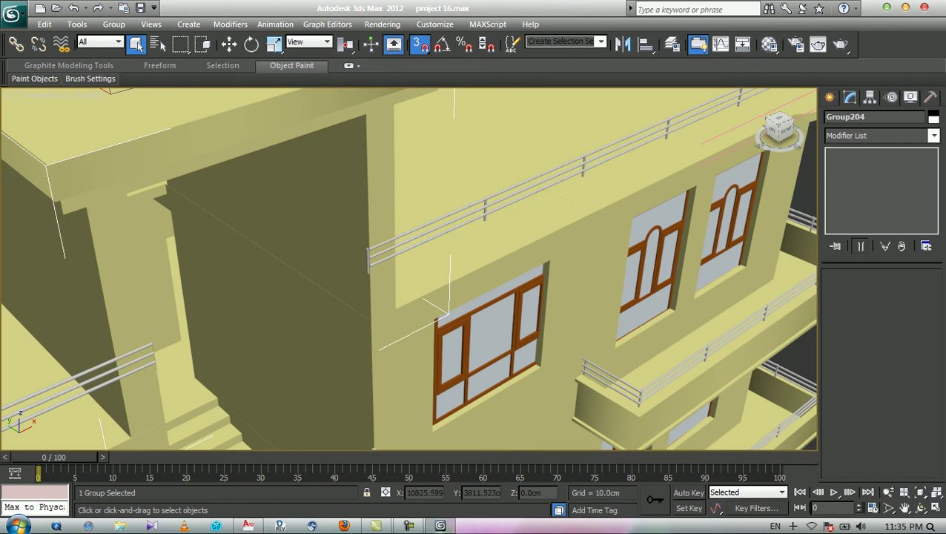
key(q)
Unhide all hidden objects so the roof edge and the red arched screen are shown again.
scroll(452, 278, down, 3)
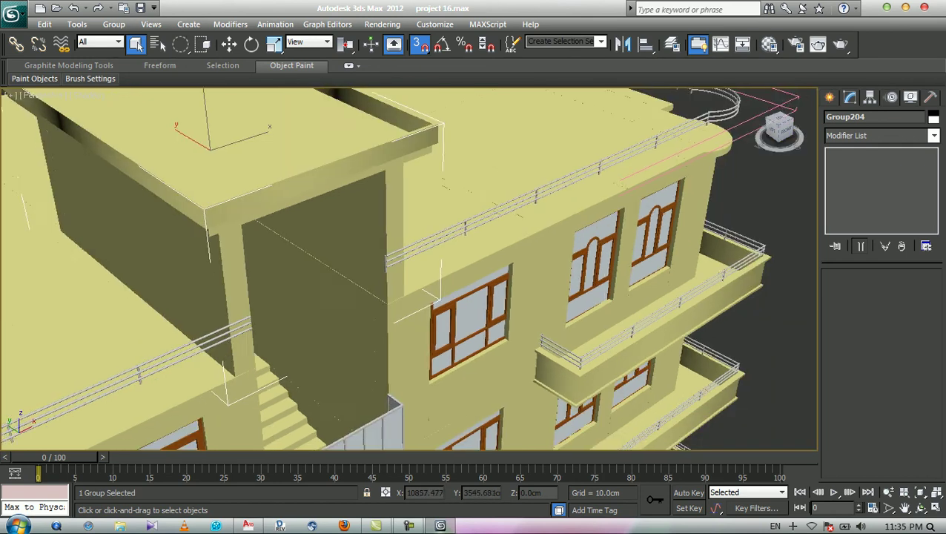
middle_drag(452, 278, 421, 240)
right_click(550, 203)
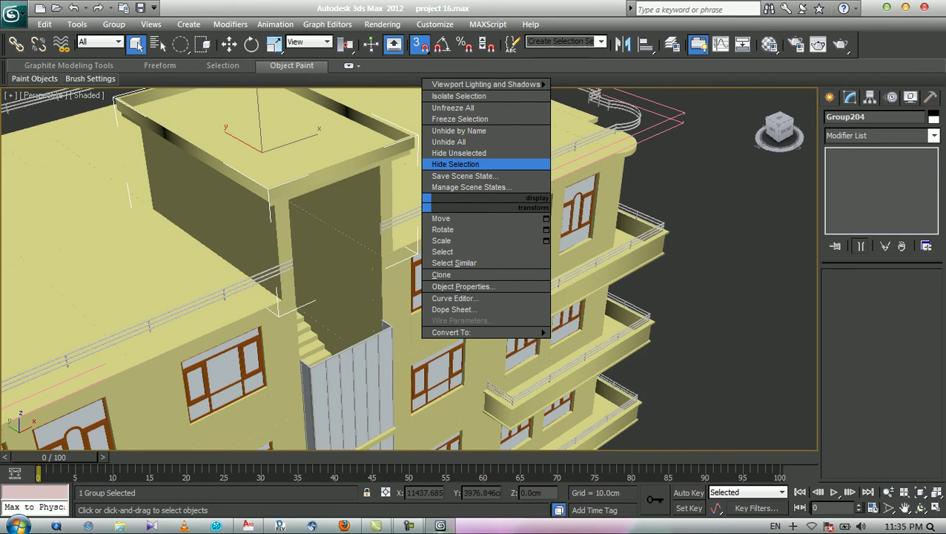
click(449, 142)
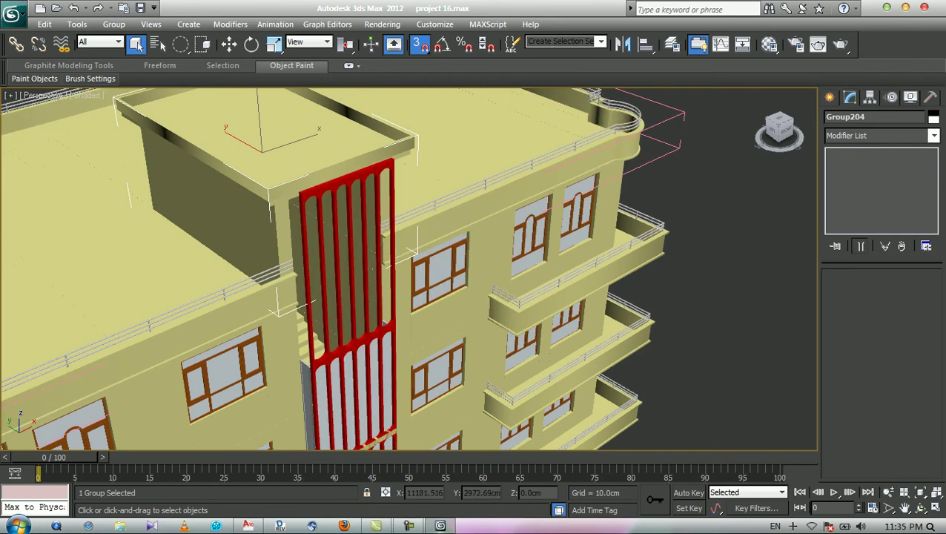
Examine from several angles how the stair tower fits against the roof edge, the railings and the red arched screen.
click(919, 508)
drag(459, 311, 393, 248)
drag(409, 391, 615, 415)
scroll(422, 285, up, 4)
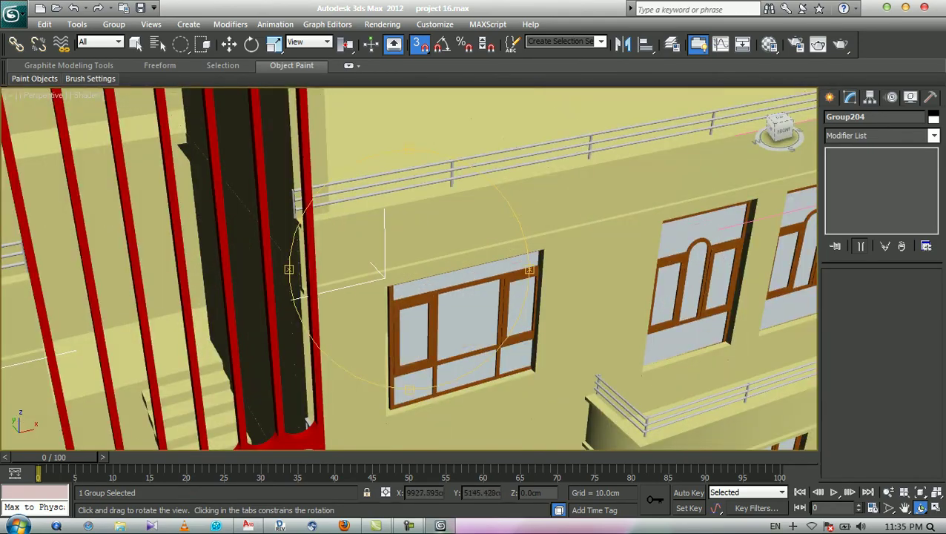
drag(423, 286, 653, 248)
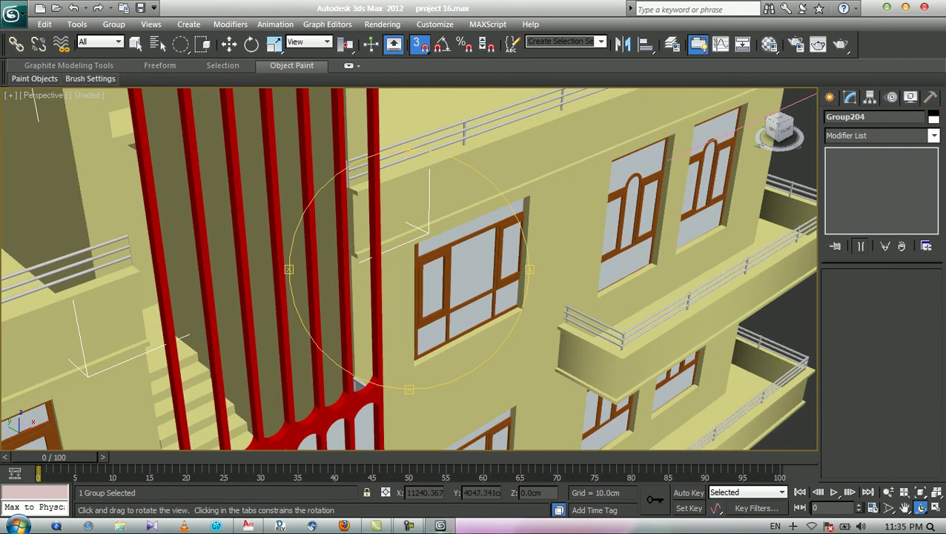
drag(444, 252, 400, 334)
key(Escape)
scroll(406, 270, down, 3)
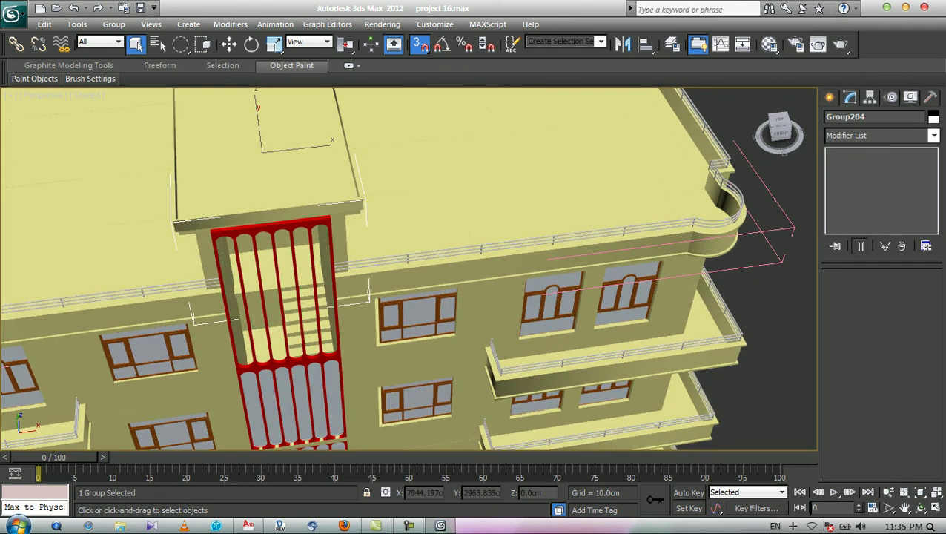
middle_drag(406, 269, 432, 260)
click(919, 507)
drag(319, 296, 423, 198)
right_click(423, 199)
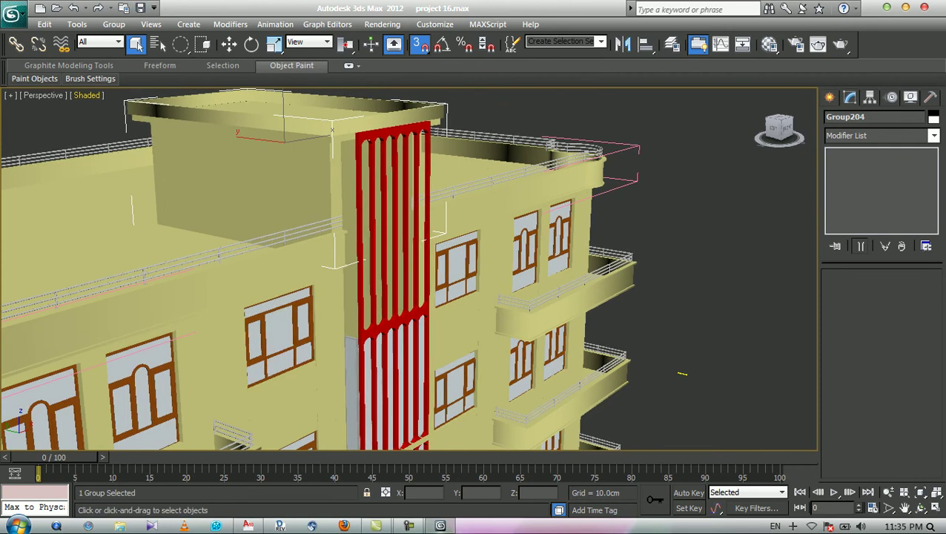
Save the scene, and save it again under the next file number as project 17.max.
click(12, 13)
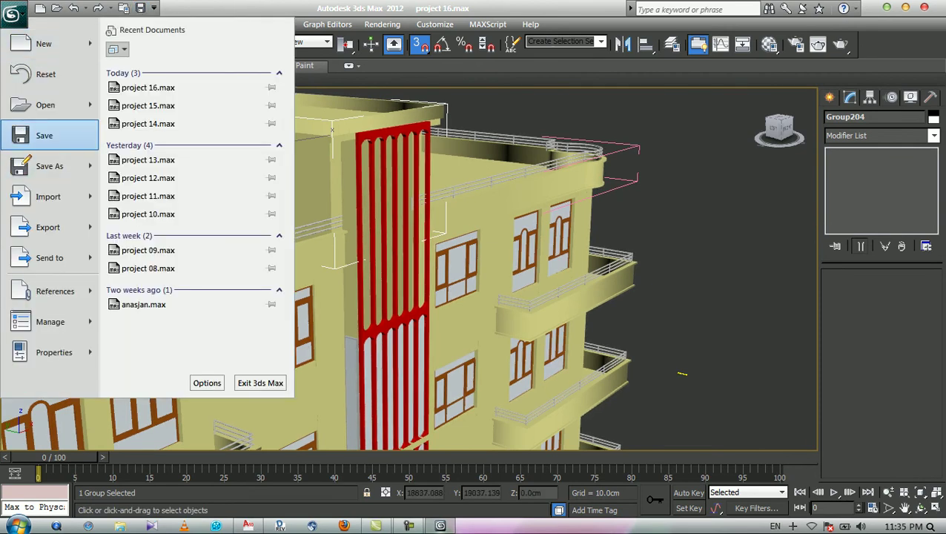
key(Return)
click(13, 13)
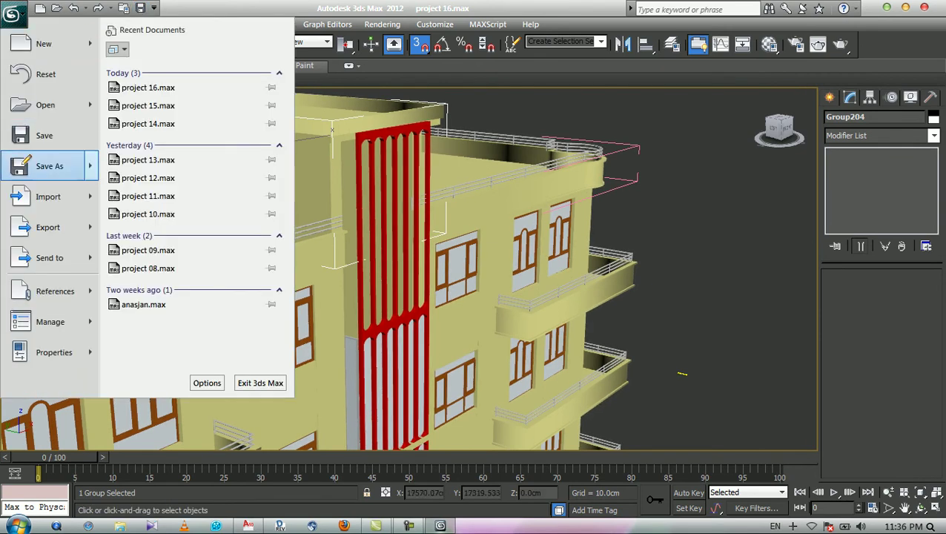
click(45, 165)
click(660, 374)
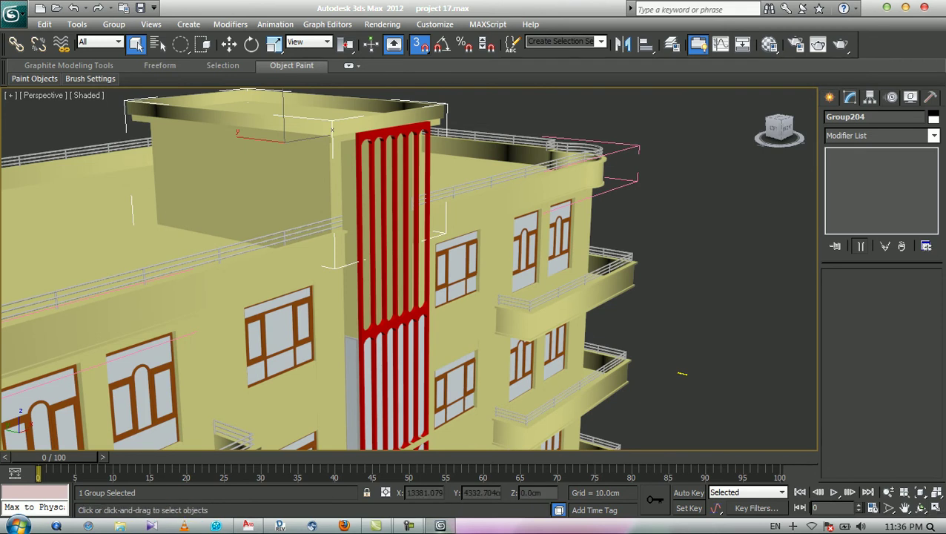
Examine the red arched screen and the stair glazing behind it from the roof down to the lower floors.
click(919, 508)
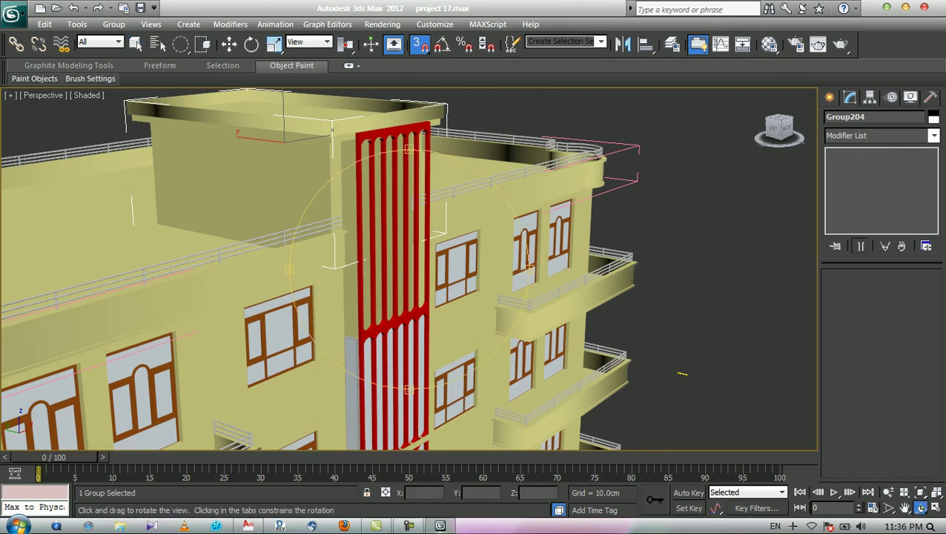
drag(474, 296, 417, 315)
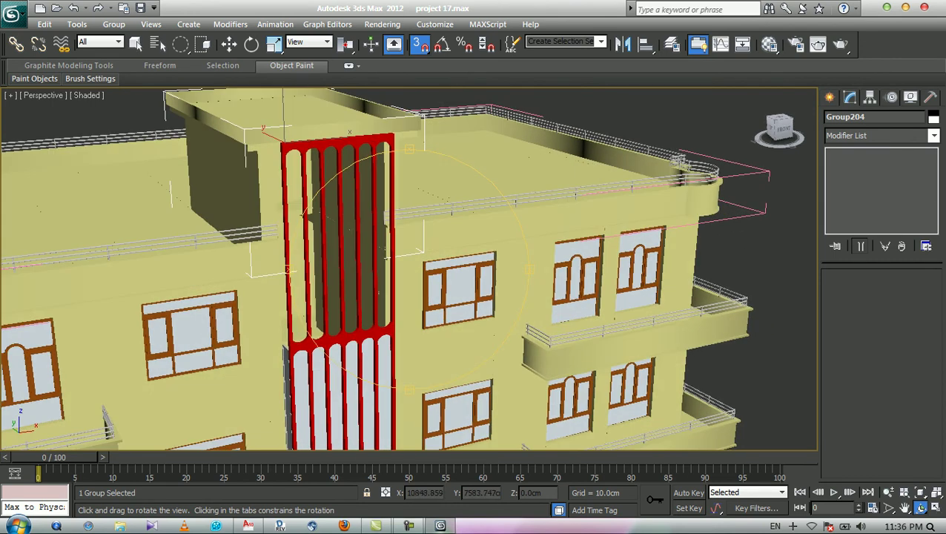
scroll(393, 282, up, 6)
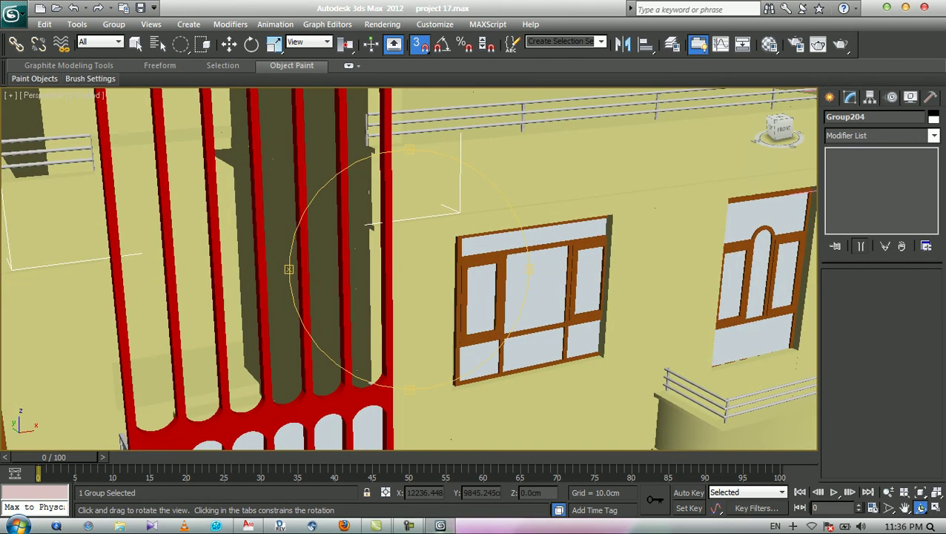
scroll(446, 259, down, 6)
drag(447, 260, 467, 304)
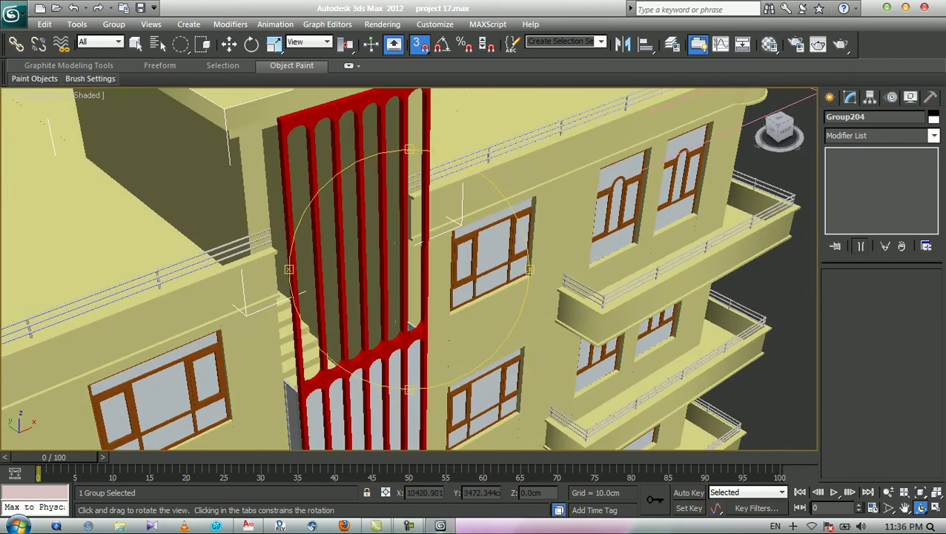
middle_drag(467, 304, 437, 256)
scroll(437, 256, down, 3)
scroll(437, 256, up, 5)
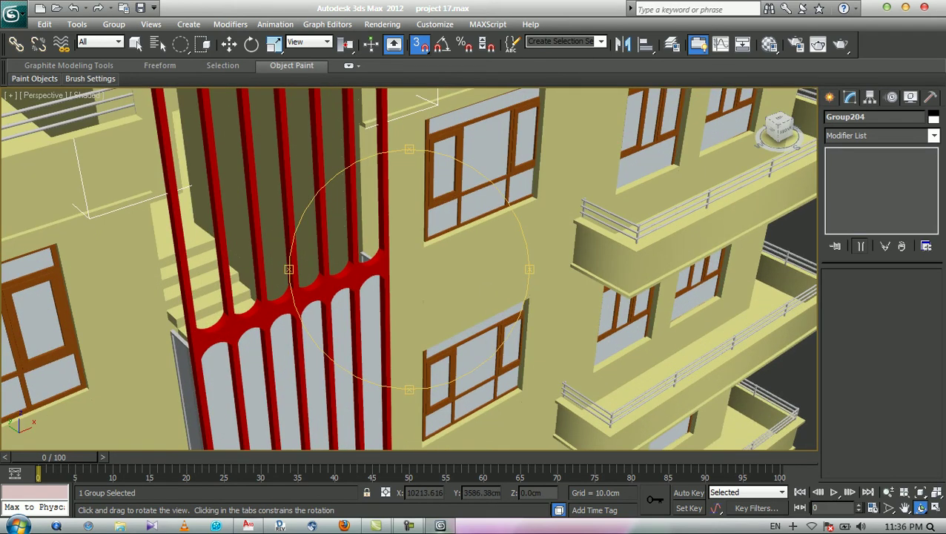
middle_drag(409, 269, 412, 257)
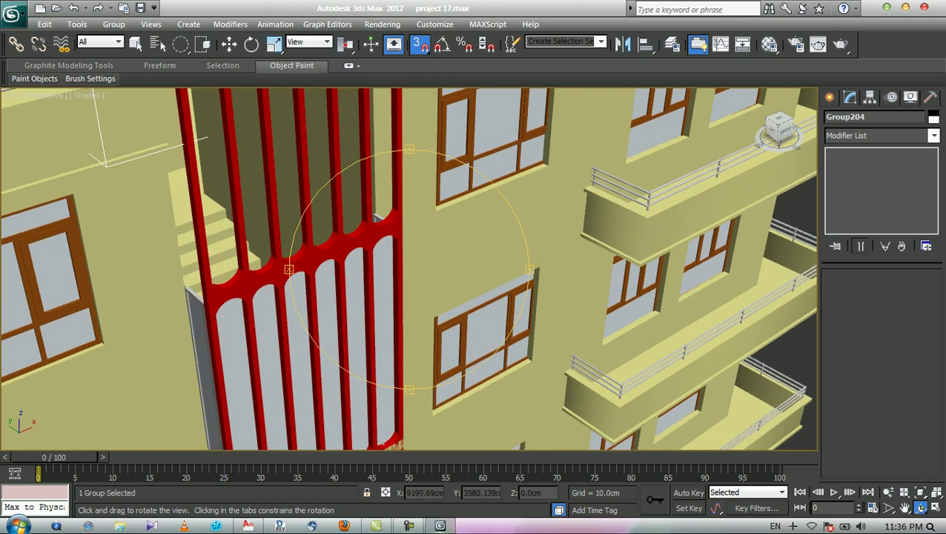
middle_drag(409, 269, 461, 173)
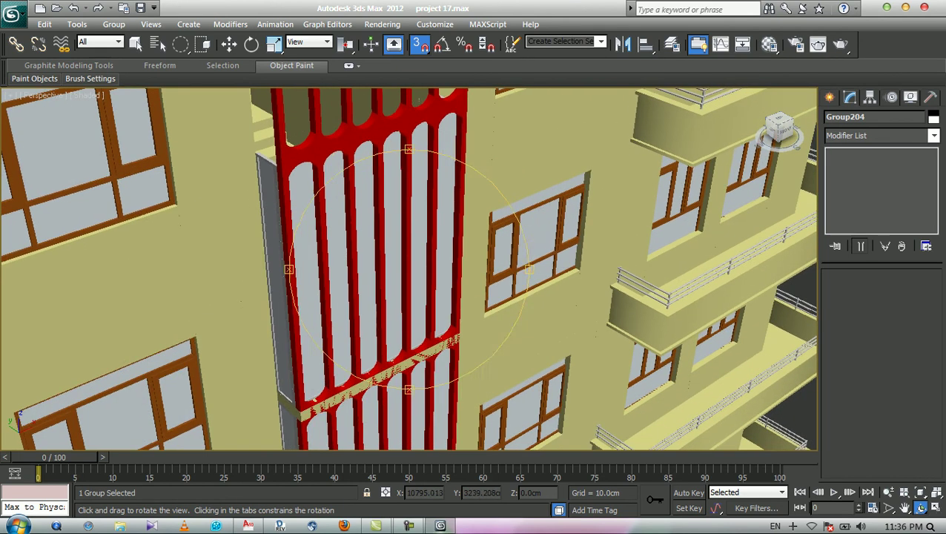
Ungroup the top floor group that includes the ledge crossing the red arched screen.
key(q)
click(379, 375)
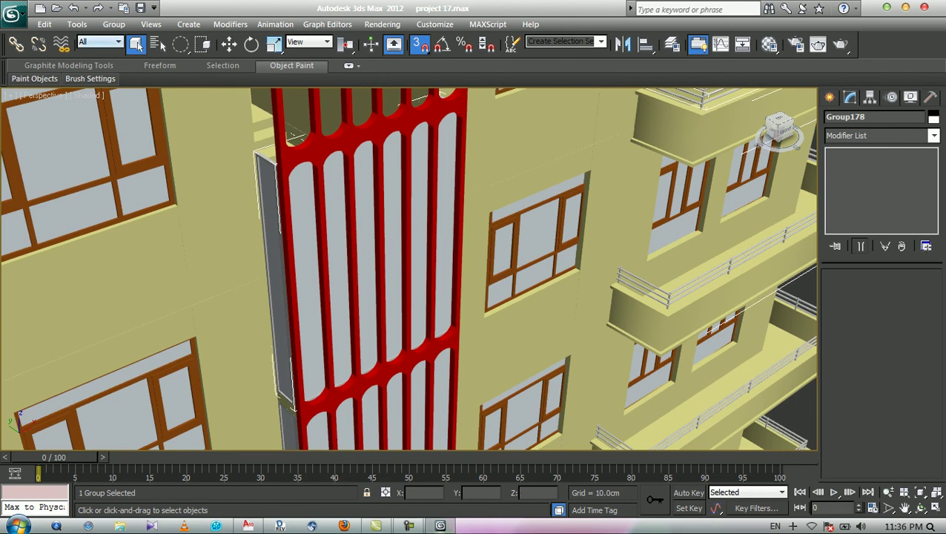
click(113, 24)
click(131, 57)
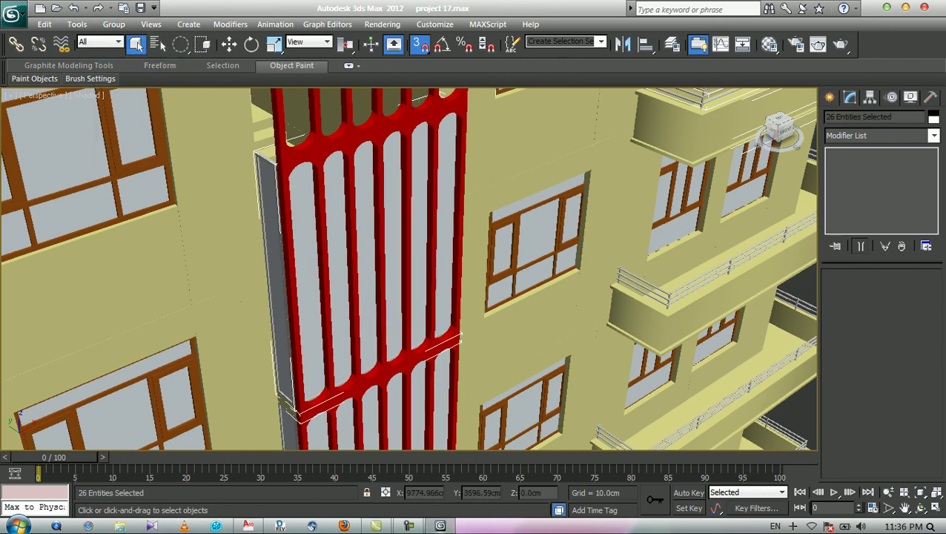
Make one copy of the top floor's stair glazing group about 354 cm straight up, behind the open part of the arched screen.
click(338, 259)
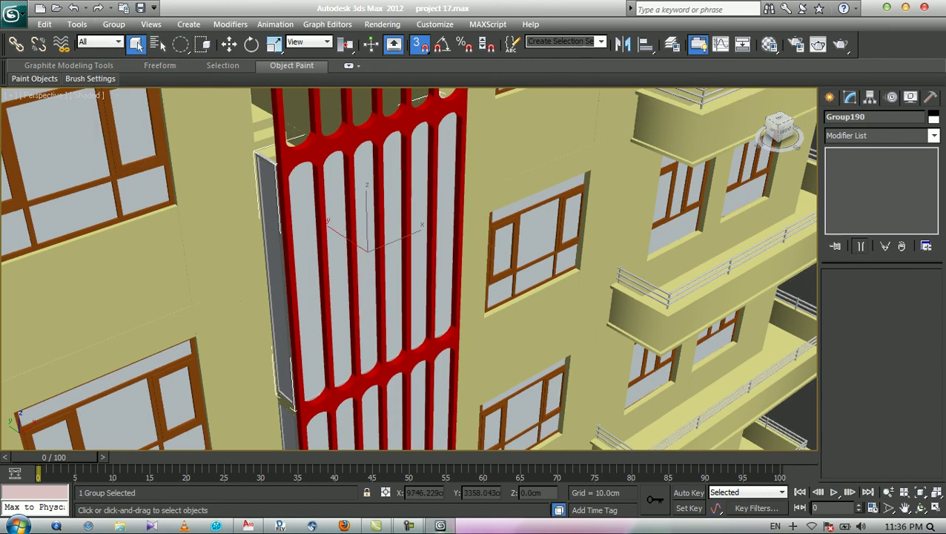
scroll(409, 269, down, 2)
key(w)
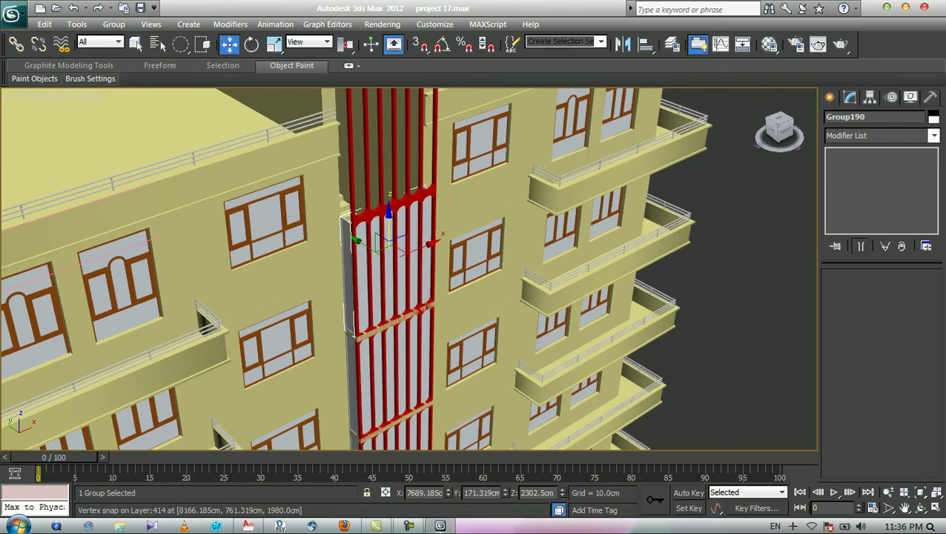
shift+drag(388, 213, 388, 75)
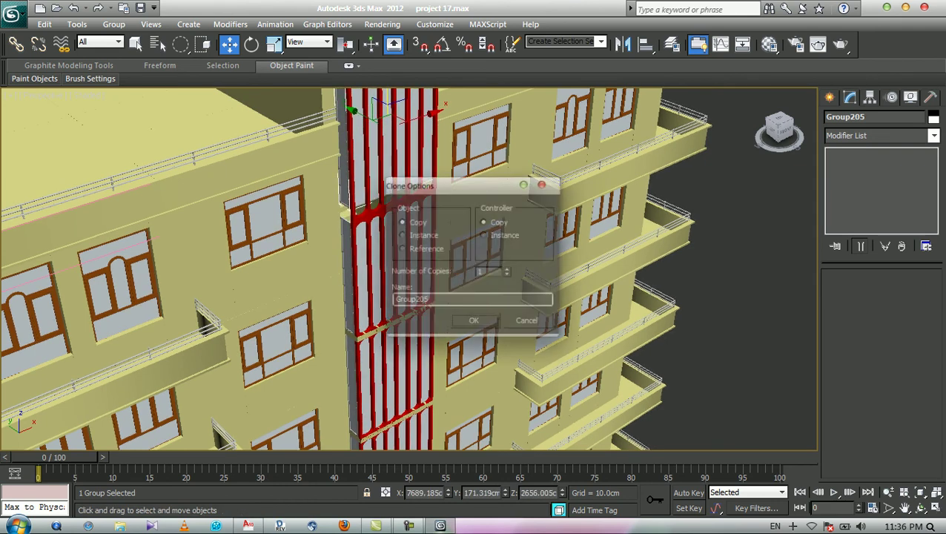
key(Return)
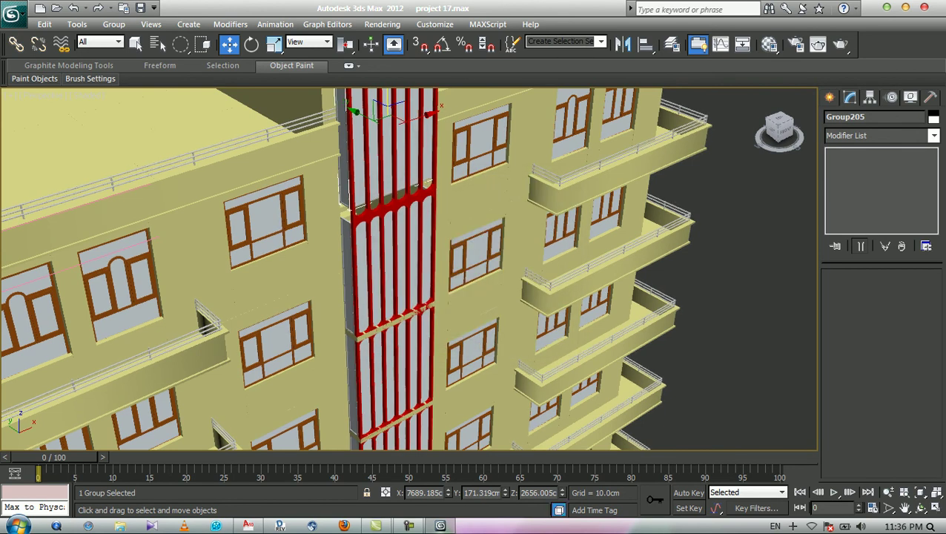
scroll(400, 222, up, 8)
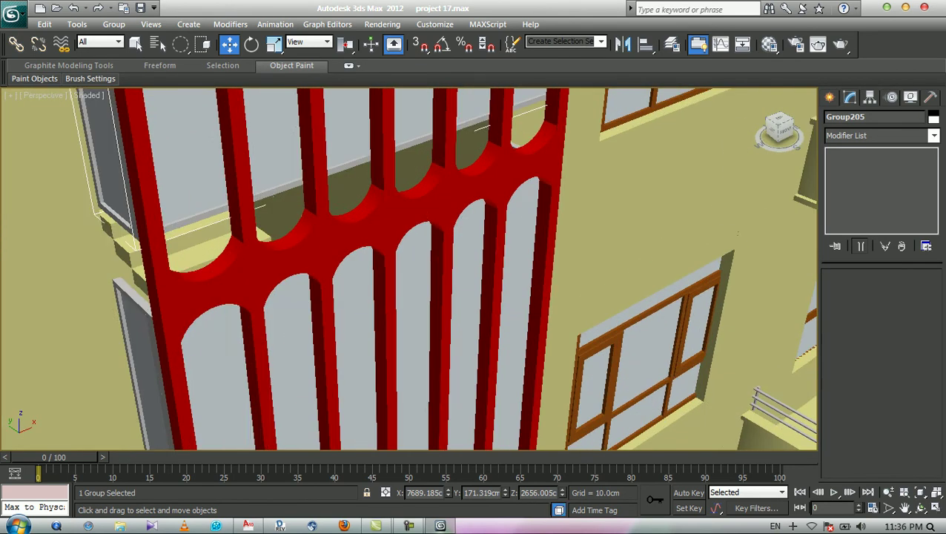
scroll(400, 266, up, 3)
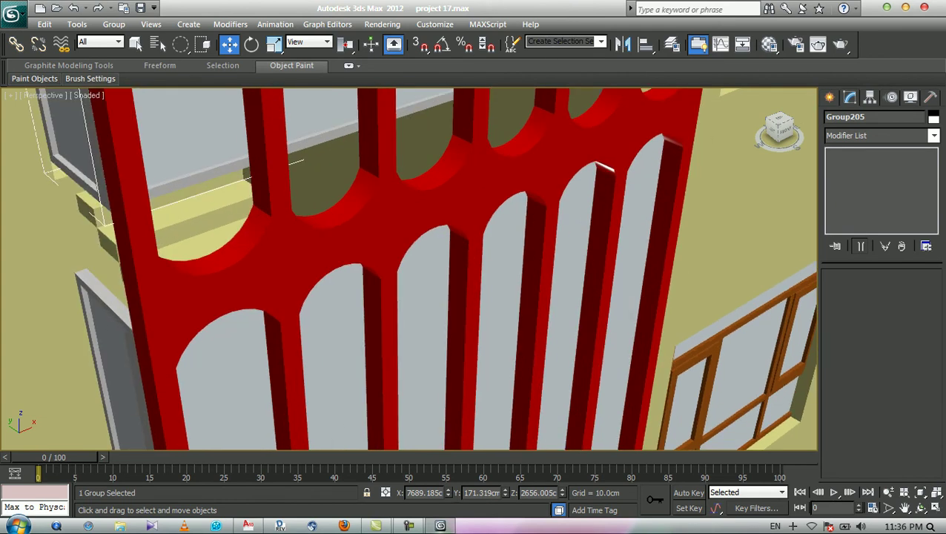
click(385, 208)
right_click(259, 287)
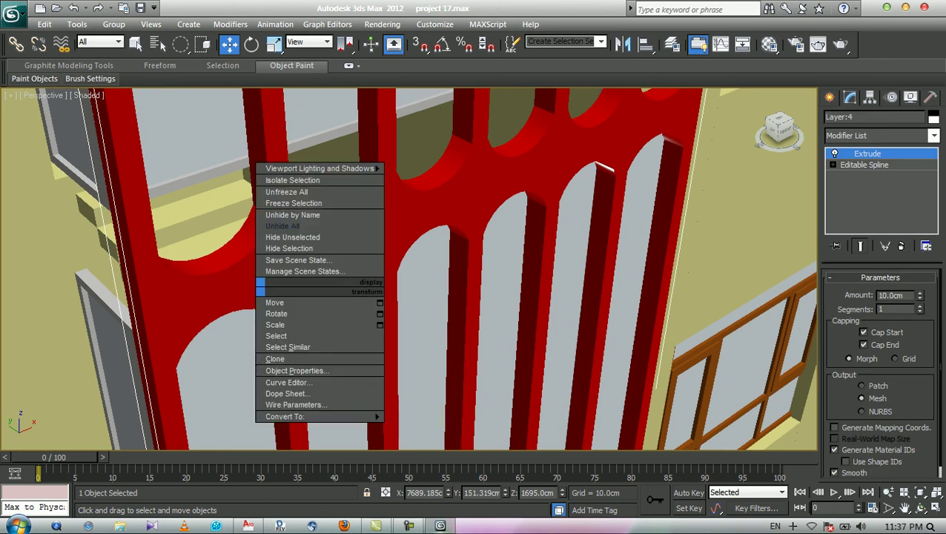
key(Escape)
key(ctrl+z)
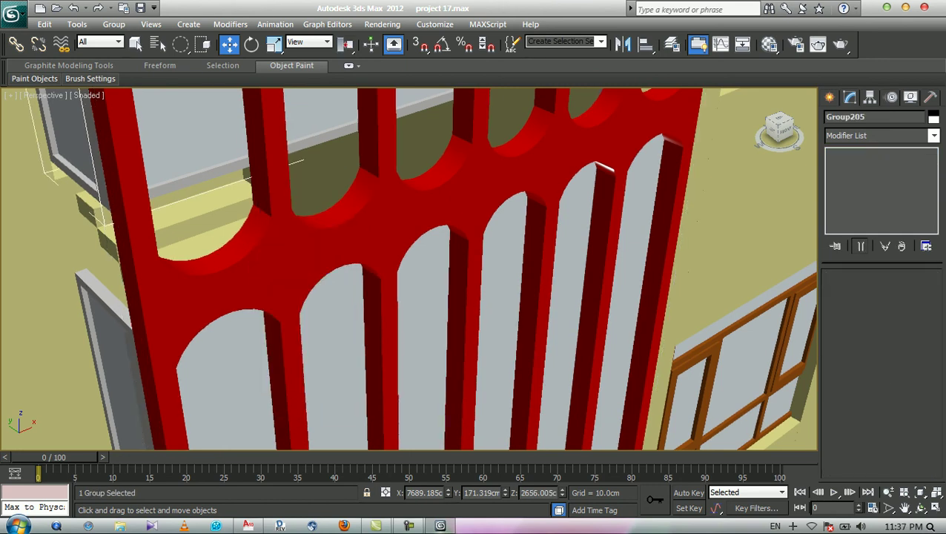
Hide the red arched screen in front of the stair glazing.
key(q)
click(295, 251)
right_click(295, 251)
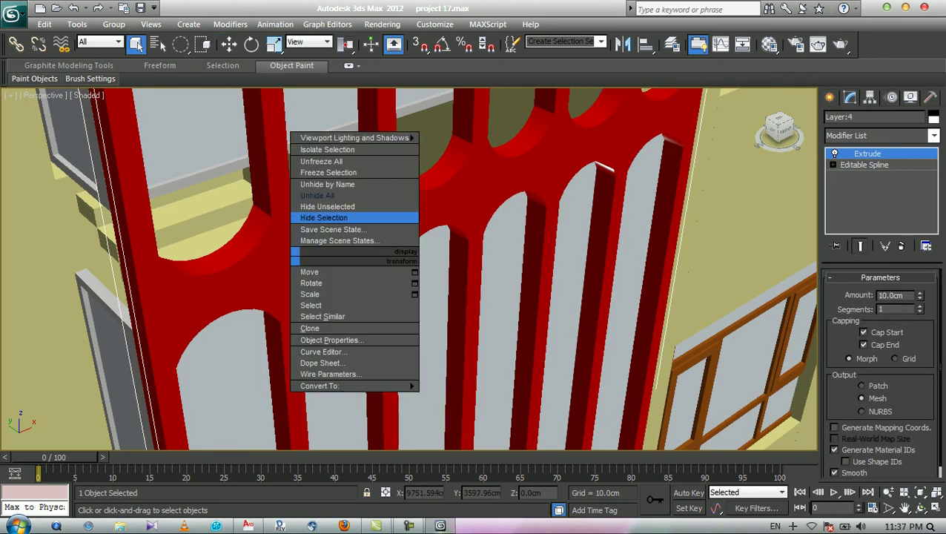
click(323, 217)
Snap the copied stair glazing group down onto the glazing below it, then raise it 15 cm to Z 2632.5 cm.
middle_drag(323, 217, 391, 227)
click(252, 148)
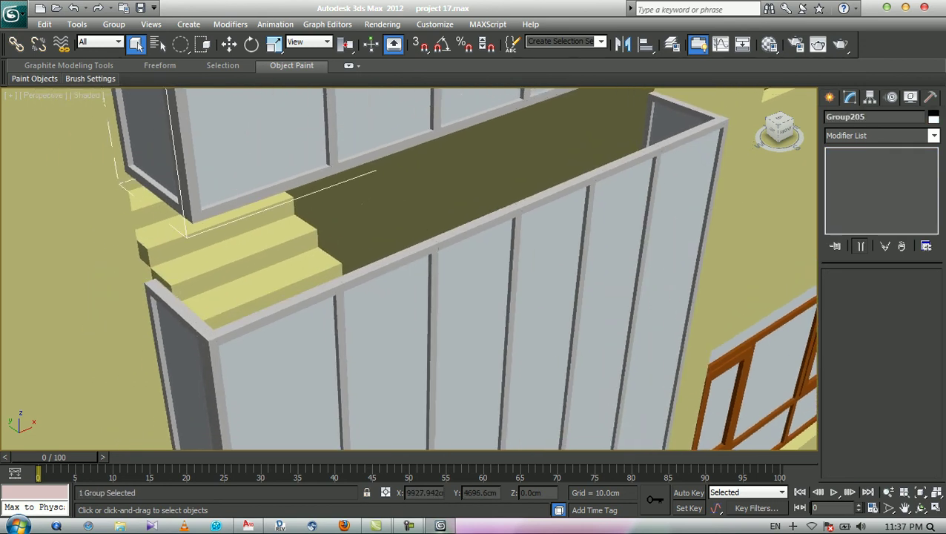
key(w)
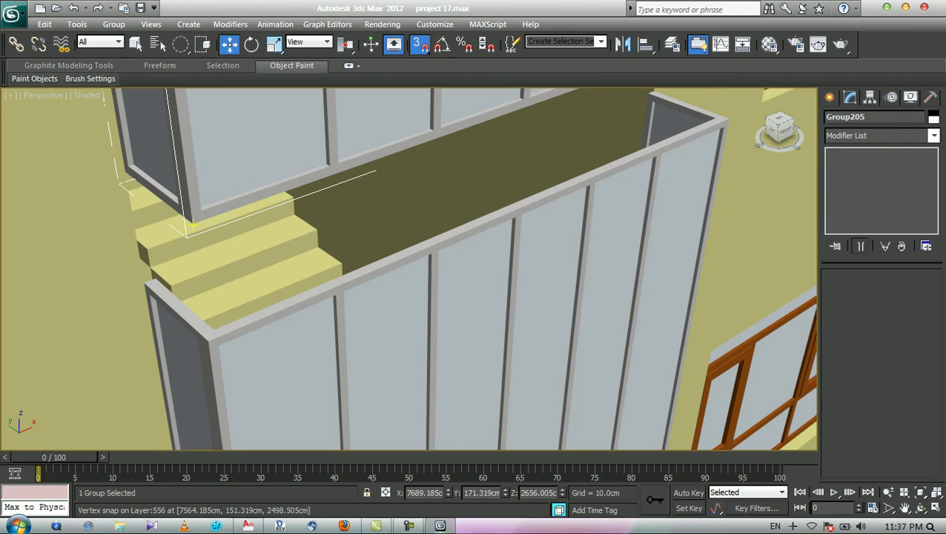
drag(189, 226, 204, 345)
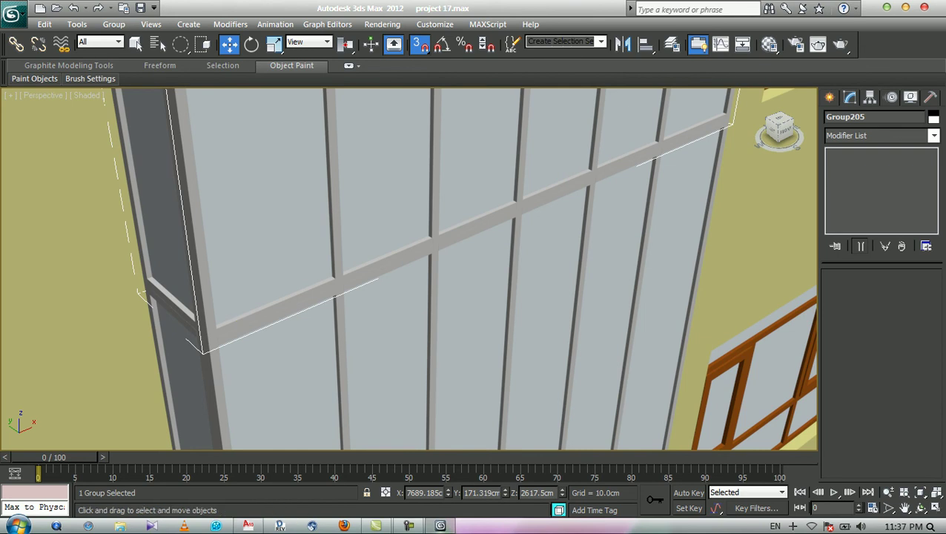
key(F12)
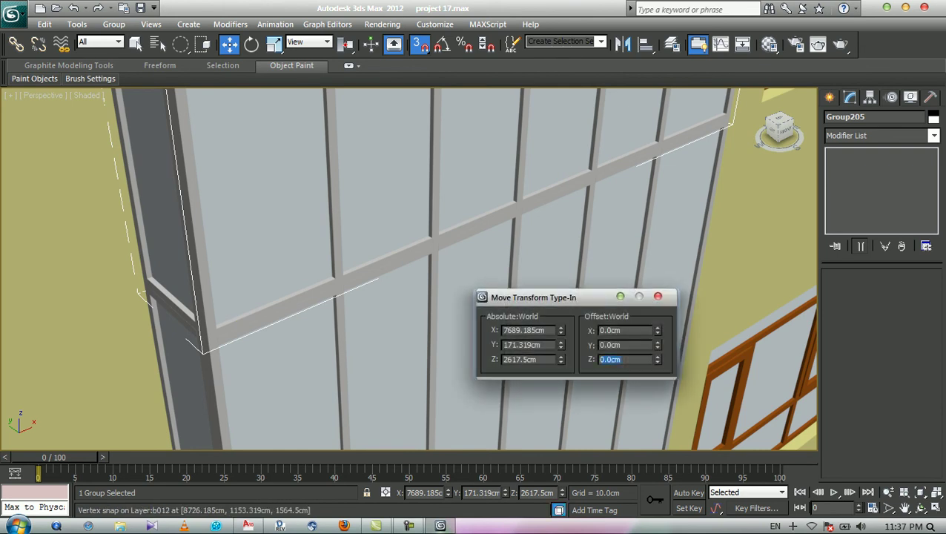
key(Return)
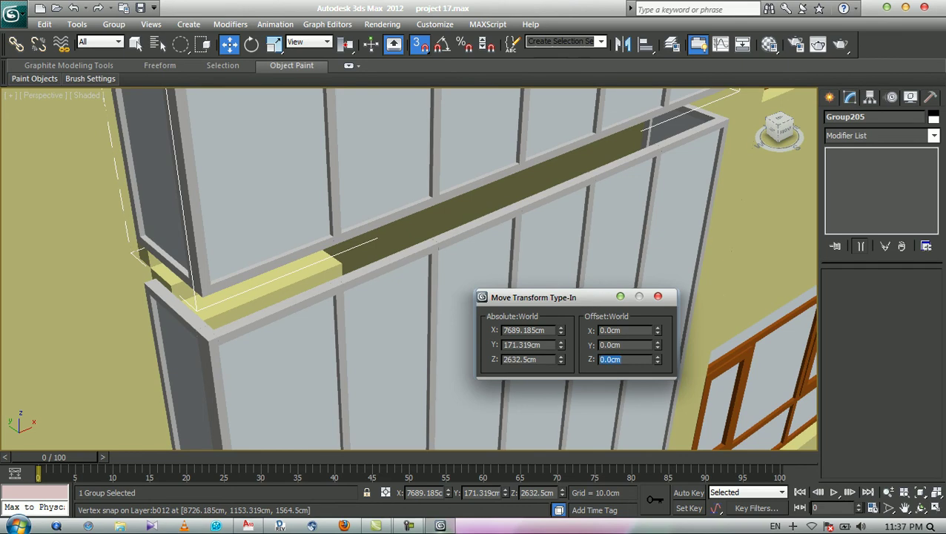
key(F12)
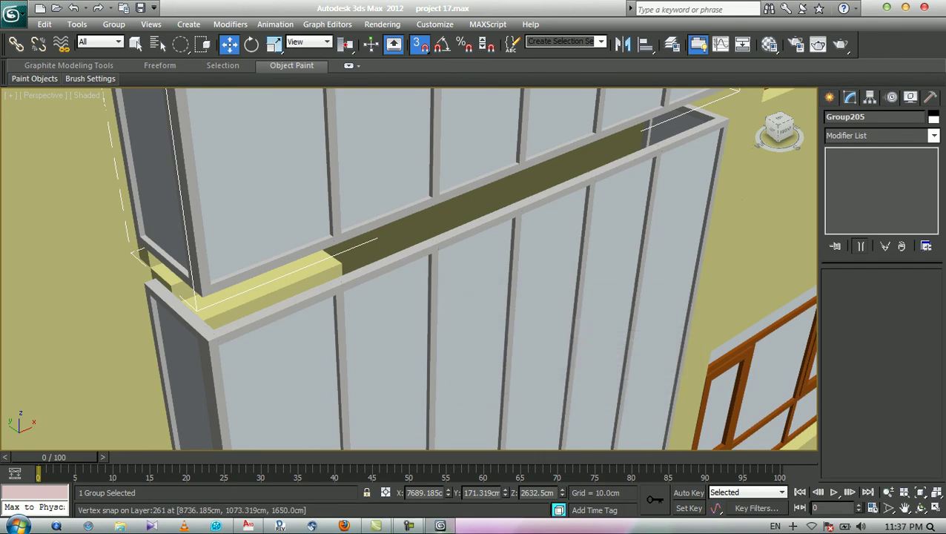
Unhide all hidden objects to bring back the red arched screen.
key(q)
right_click(489, 147)
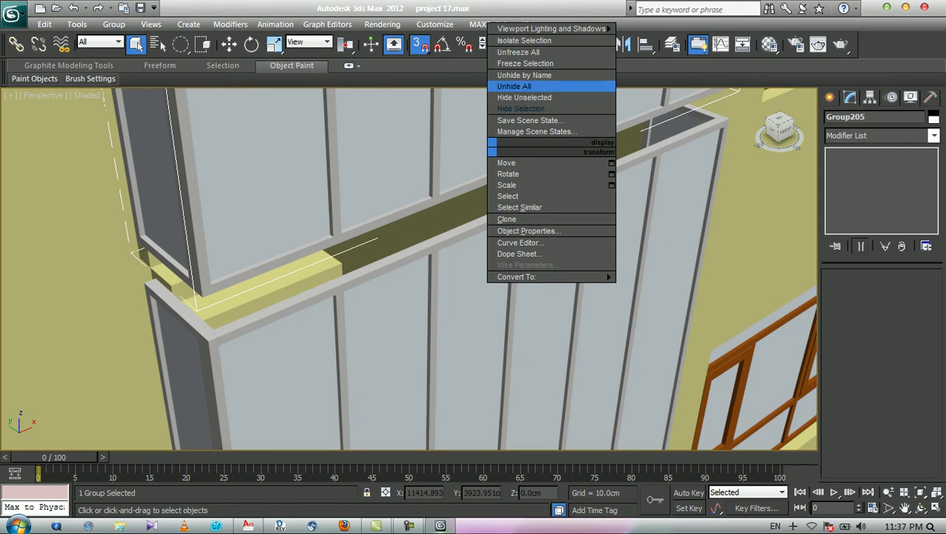
click(524, 75)
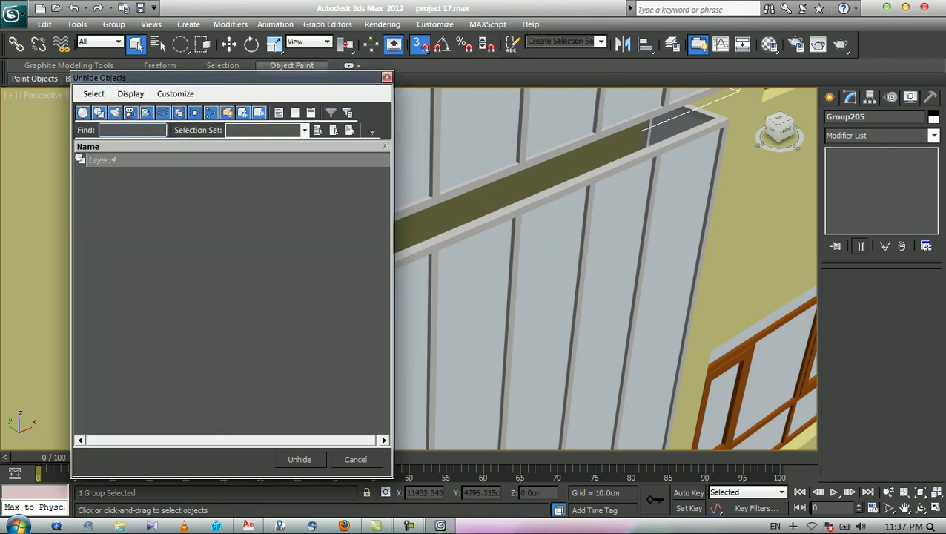
click(386, 77)
right_click(435, 136)
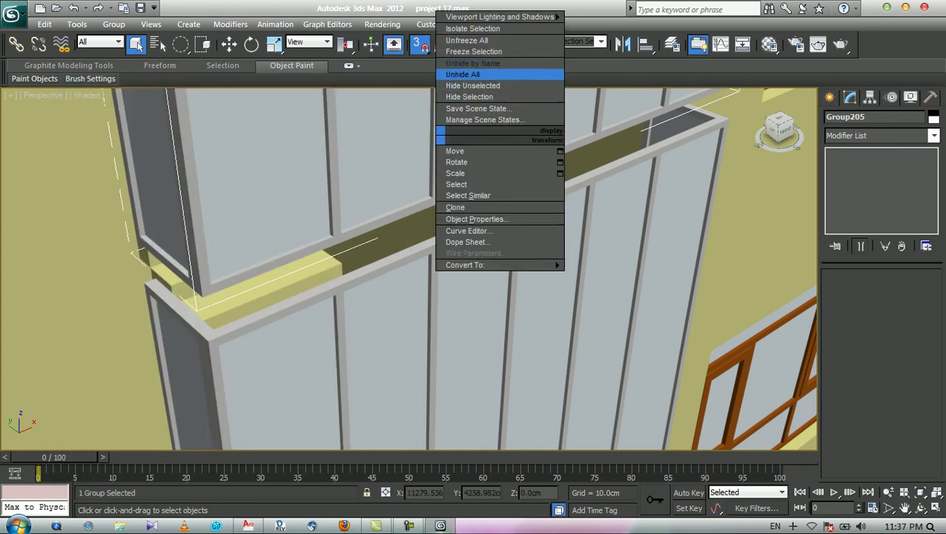
click(498, 74)
Examine the raised stair glazing behind the red arched screen around the roof parapet.
scroll(585, 201, down, 3)
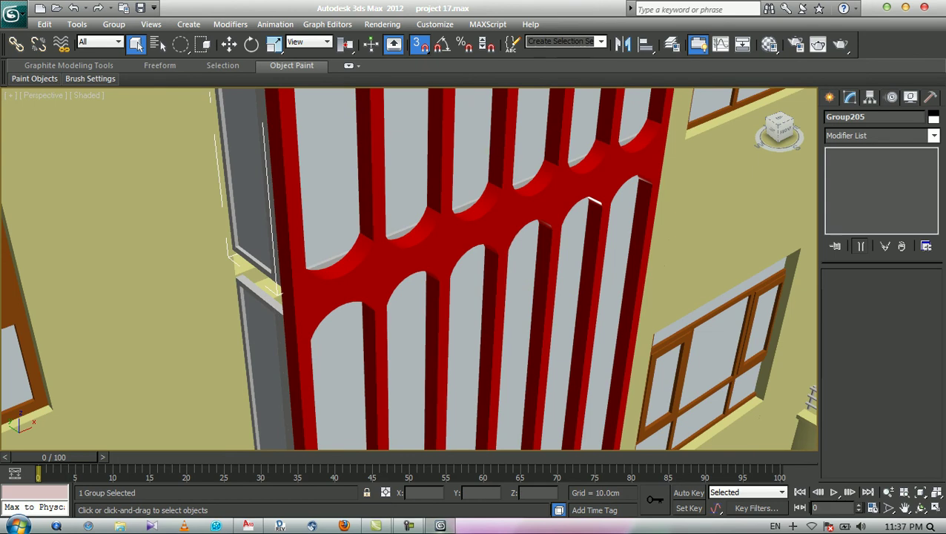
key(ctrl+r)
drag(592, 201, 245, 300)
scroll(409, 269, down, 4)
middle_drag(408, 244, 412, 400)
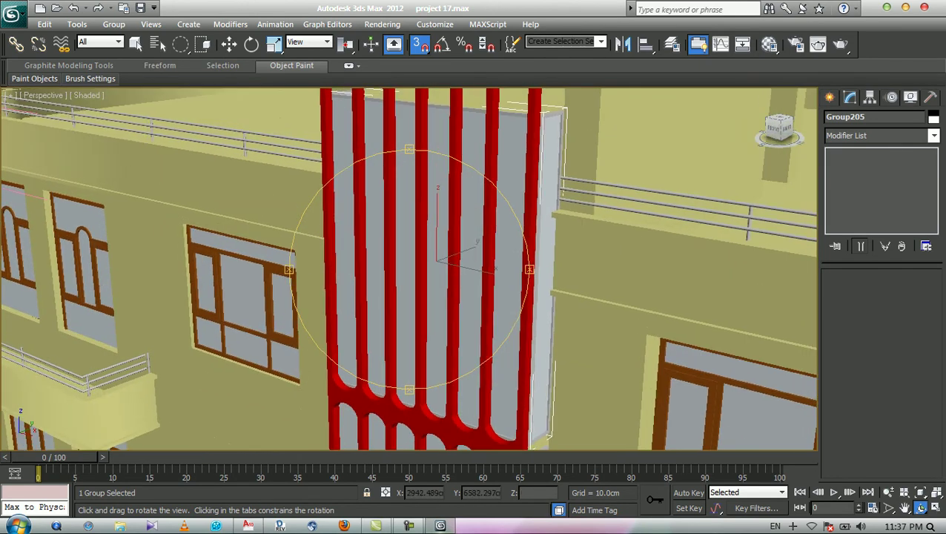
scroll(409, 269, down, 2)
drag(348, 311, 497, 289)
drag(419, 282, 415, 293)
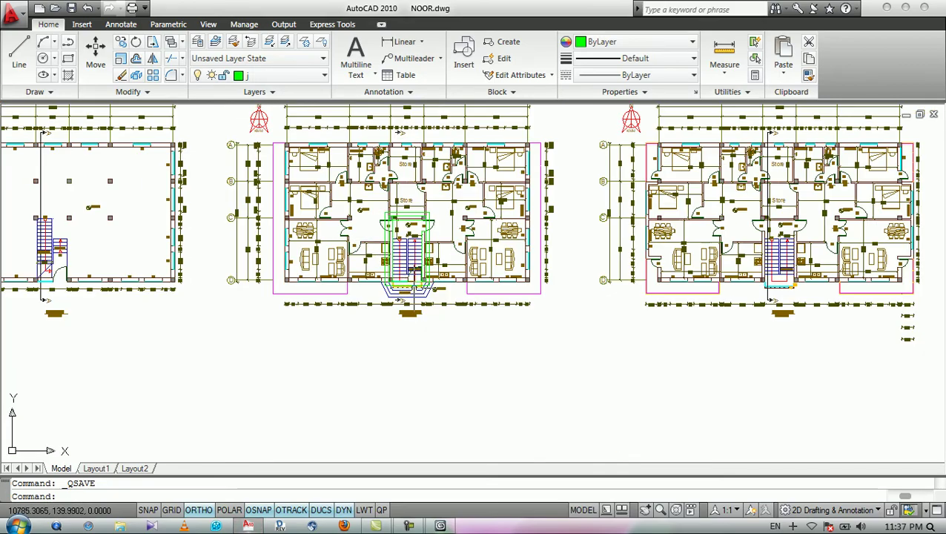
Switch to NOOR.dwg in AutoCAD and examine the top tier of the arched screen in the front elevation.
scroll(393, 230, down, 3)
scroll(374, 200, down, 4)
scroll(564, 333, up, 10)
scroll(475, 264, up, 4)
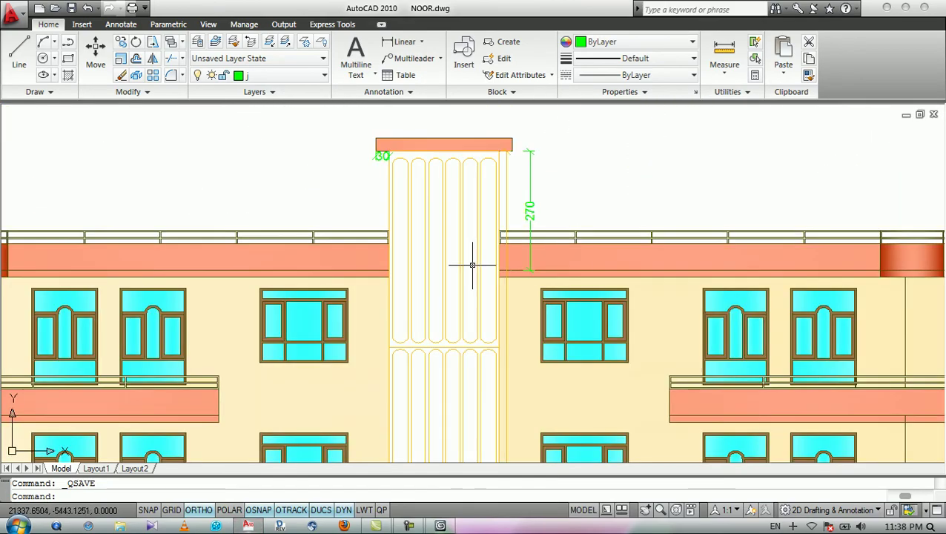
scroll(475, 289, down, 1)
middle_click(523, 397)
middle_click(523, 397)
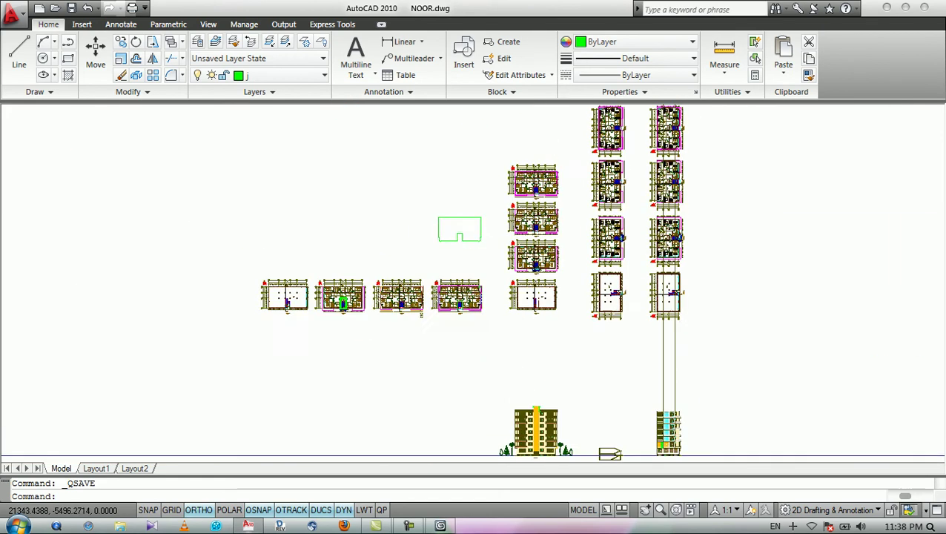
scroll(523, 397, up, 7)
middle_drag(520, 329, 477, 235)
scroll(477, 223, up, 8)
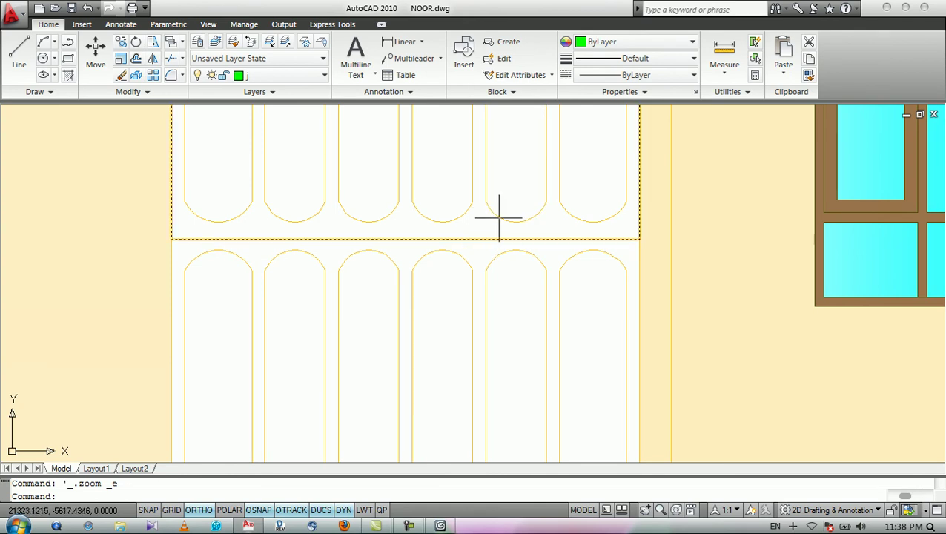
Offset the frame outline around the top tier of arched openings 15 units inward.
key(Return)
text(15)
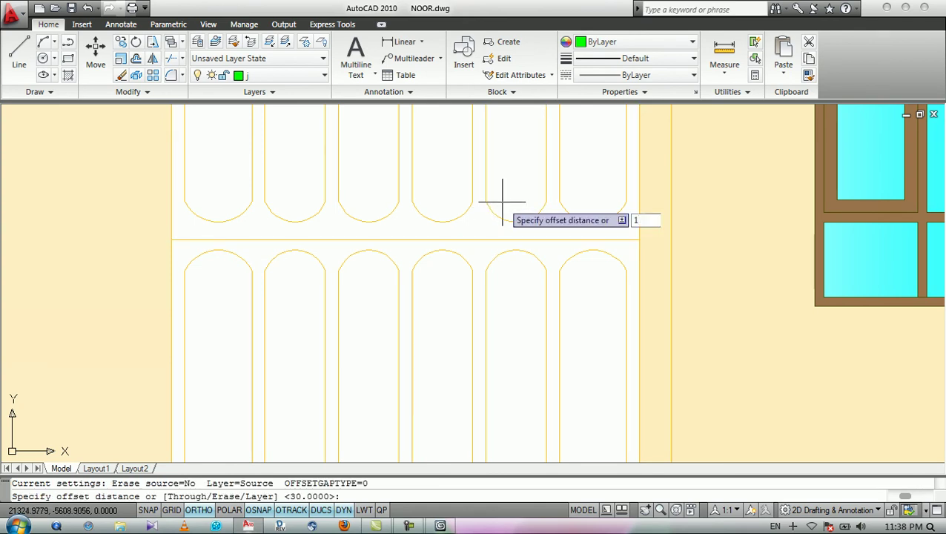
key(Return)
click(532, 241)
click(524, 201)
key(Return)
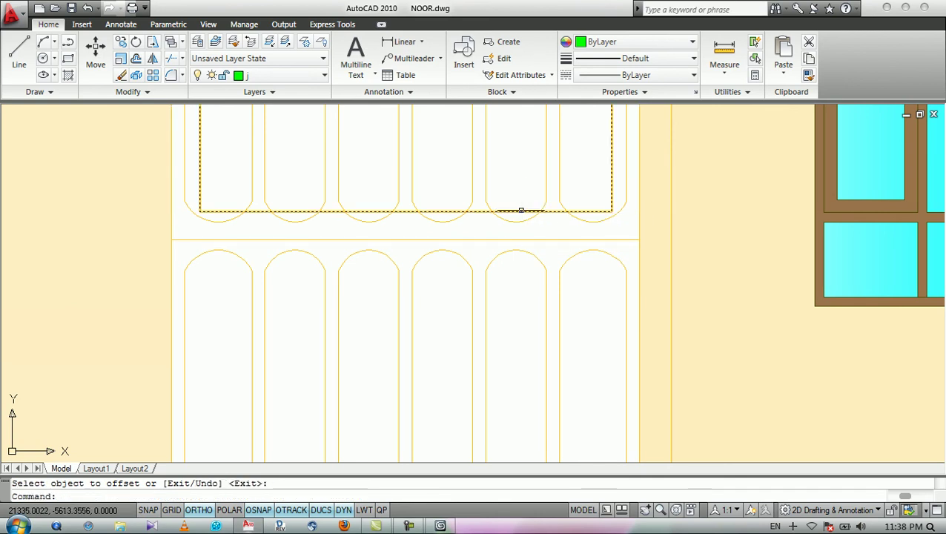
Add a vertical linear dimension along the full height of the inner offset outline.
middle_drag(520, 210, 489, 365)
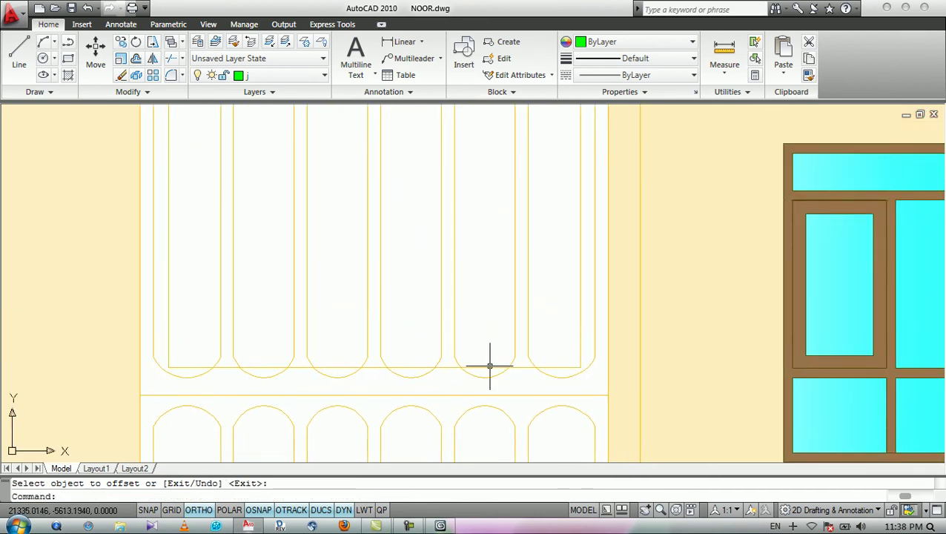
scroll(489, 365, down, 4)
scroll(448, 252, up, 3)
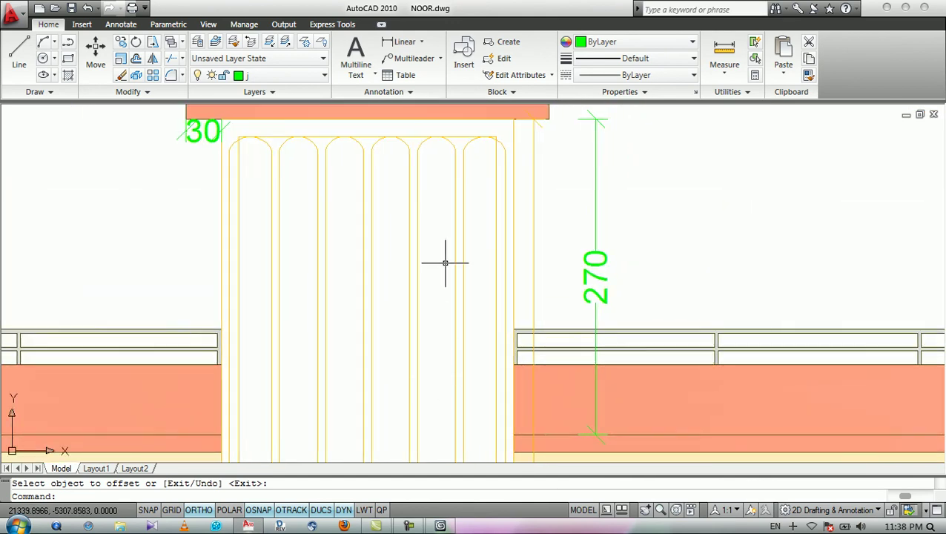
scroll(437, 124, up, 2)
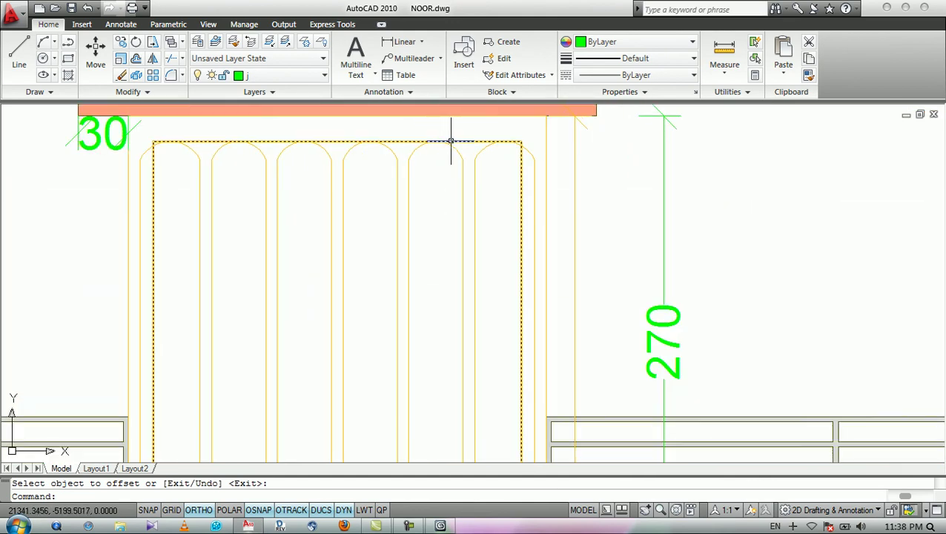
click(404, 42)
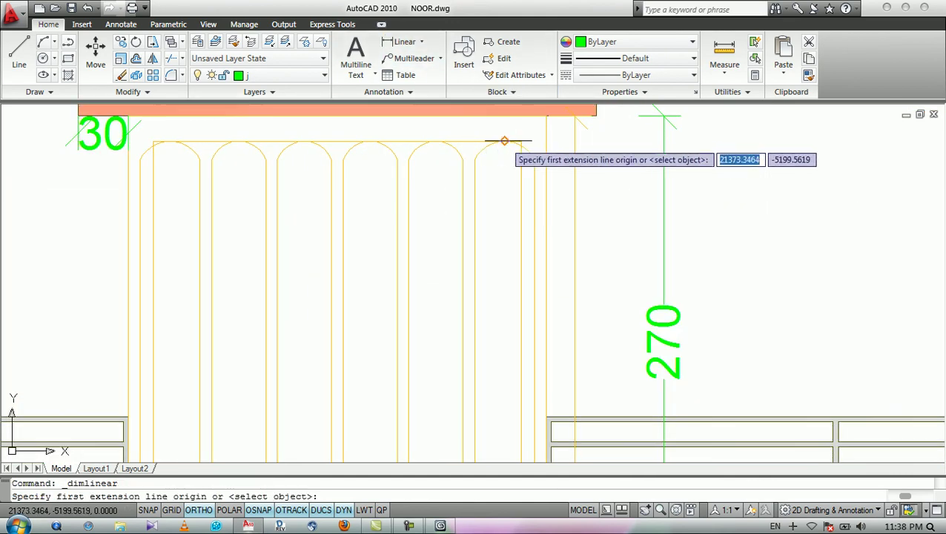
scroll(521, 145, up, 2)
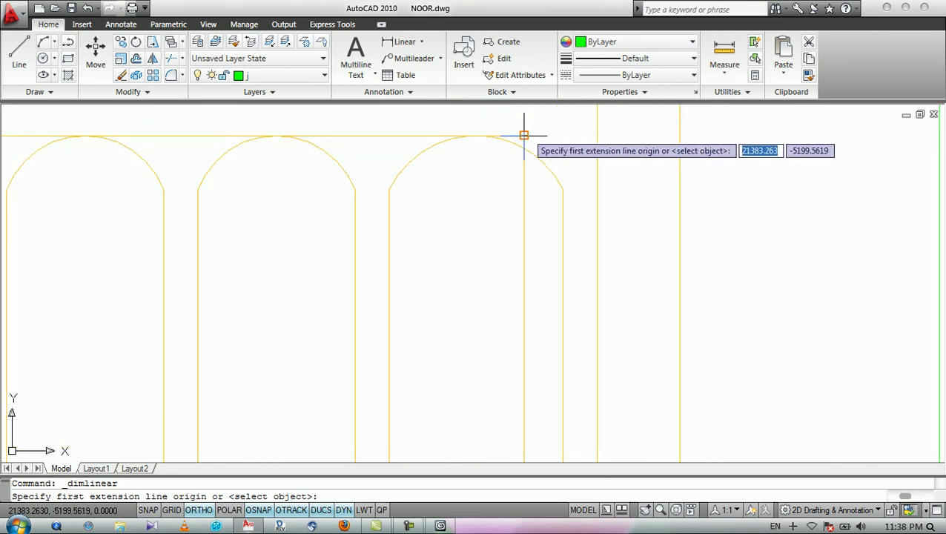
click(521, 136)
scroll(521, 136, down, 3)
scroll(516, 115, up, 1)
scroll(506, 408, up, 3)
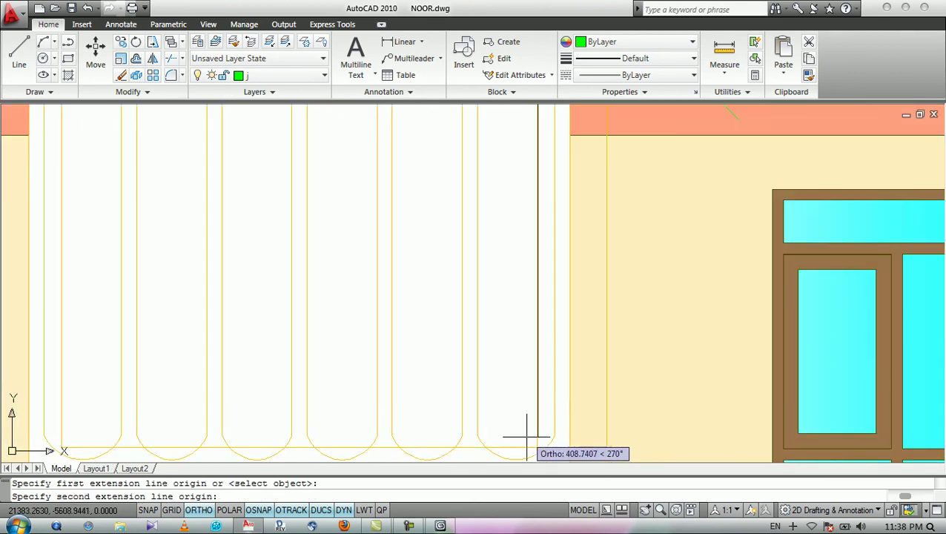
click(538, 447)
click(488, 327)
scroll(489, 223, down, 3)
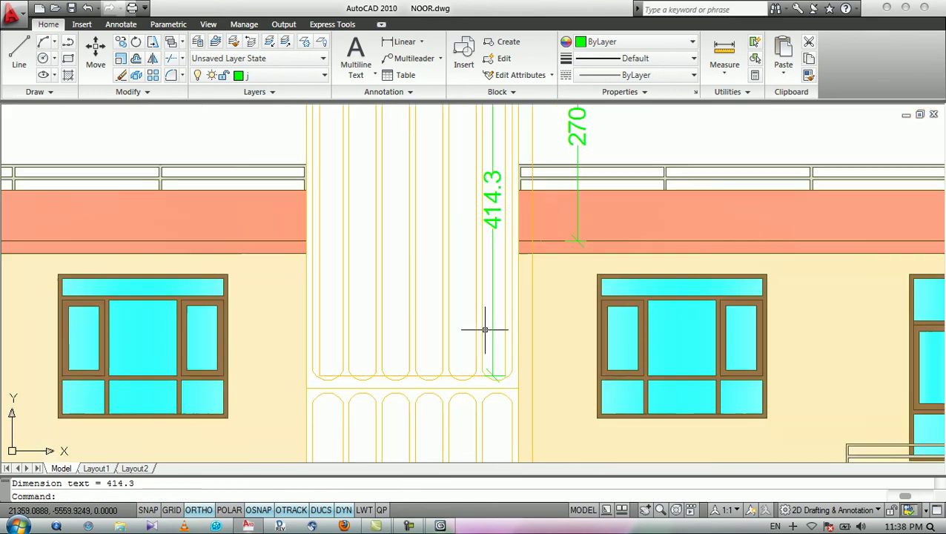
Erase the inner outline's height dimension and the offset outline itself.
scroll(493, 188, up, 3)
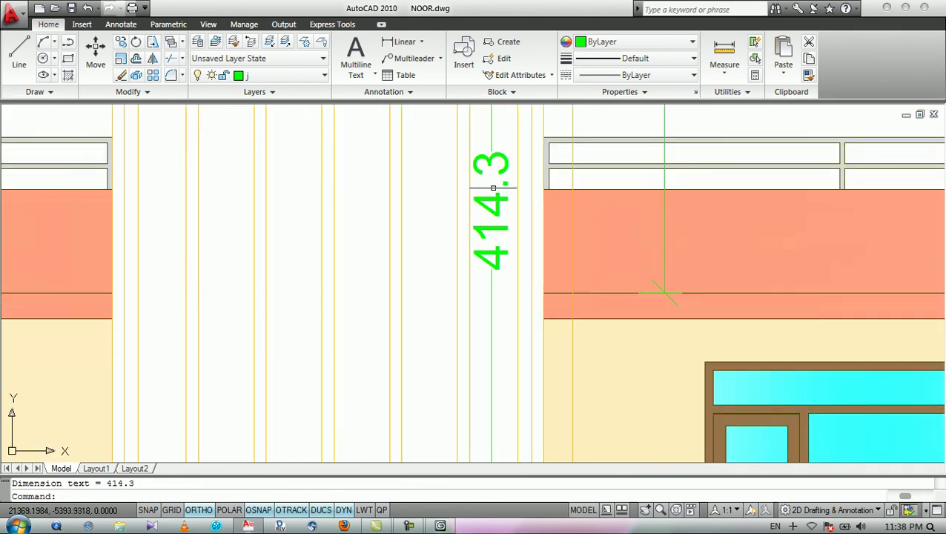
click(500, 195)
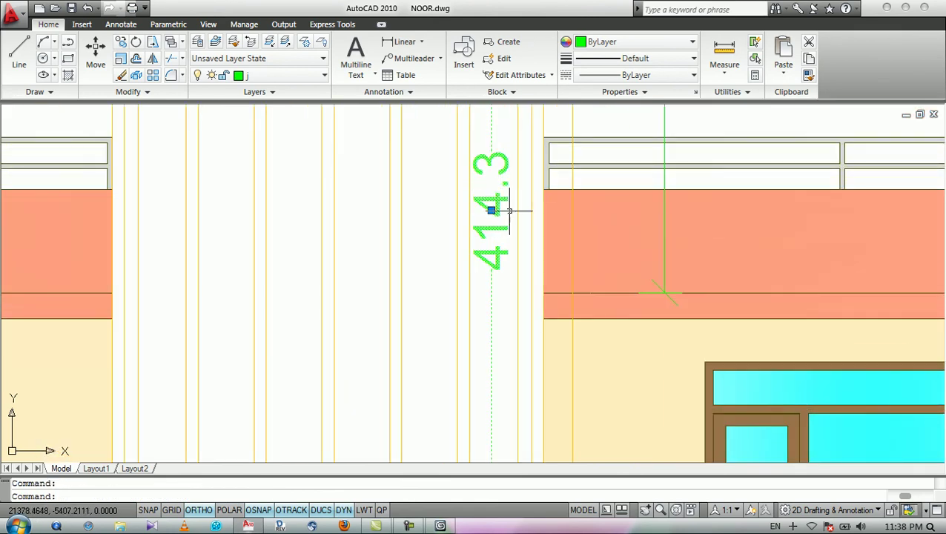
key(Delete)
scroll(511, 151, down, 4)
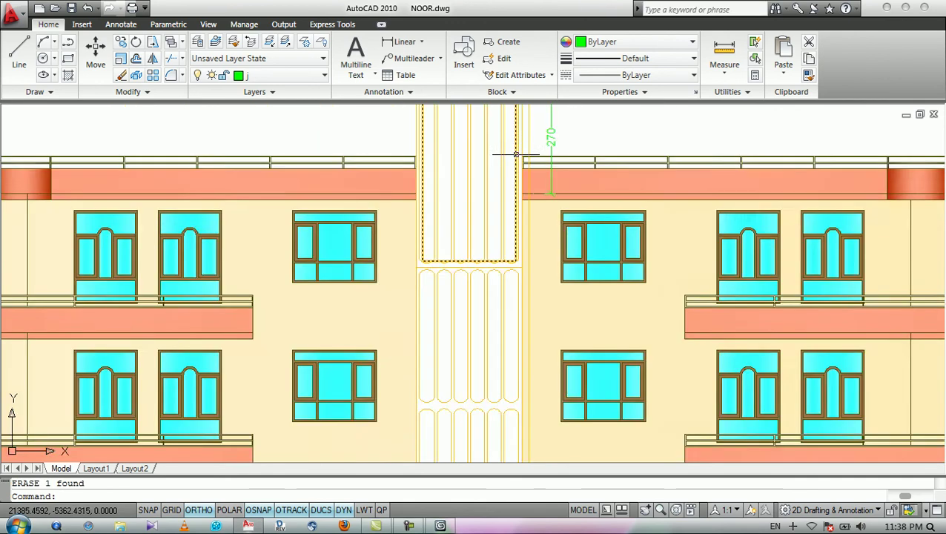
scroll(488, 251, up, 5)
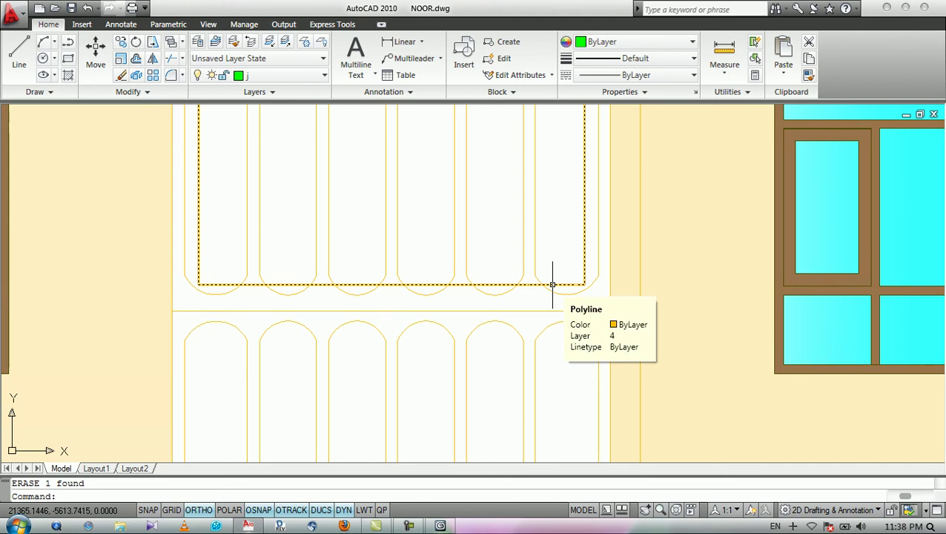
click(552, 283)
key(Return)
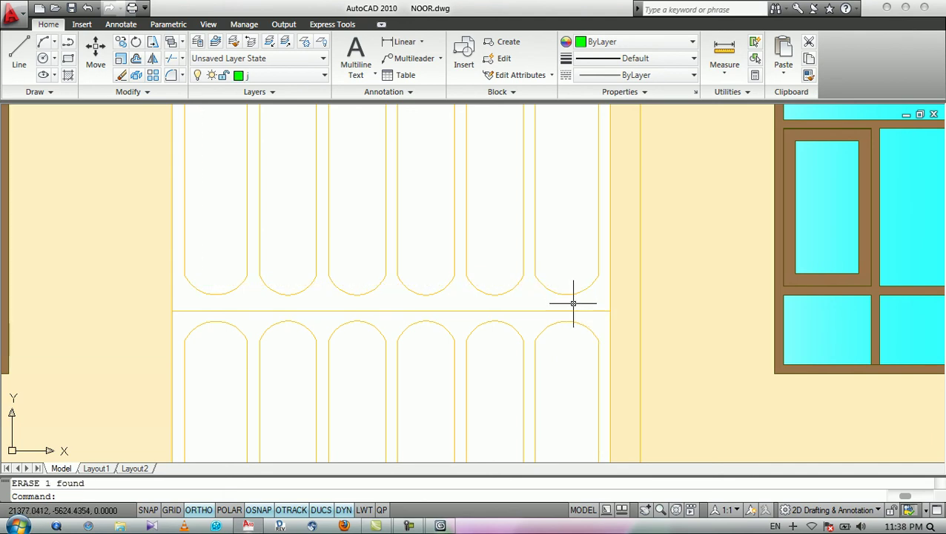
Erase the frame outlines around the top tier of arched openings and the tier directly below it.
click(574, 310)
text(e)
key(Return)
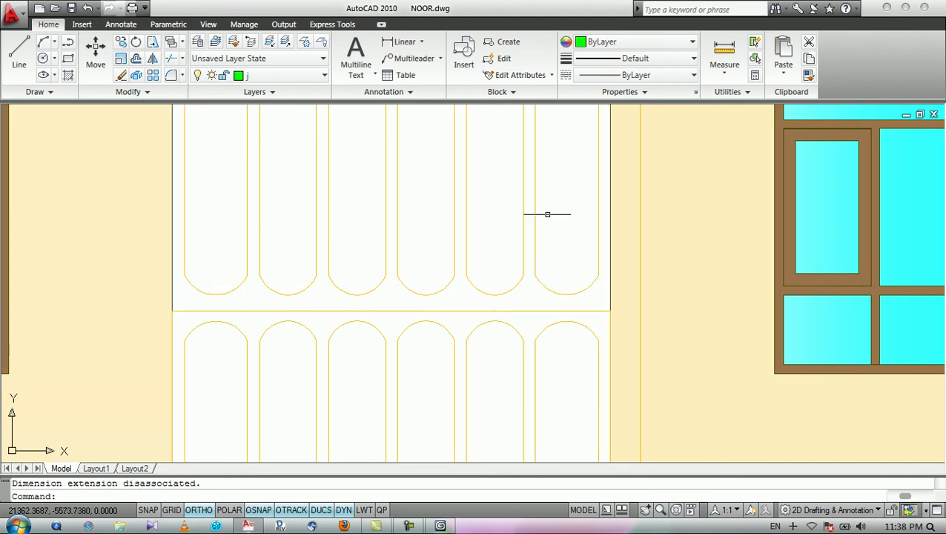
click(525, 311)
key(Delete)
scroll(519, 222, down, 5)
scroll(496, 233, up, 5)
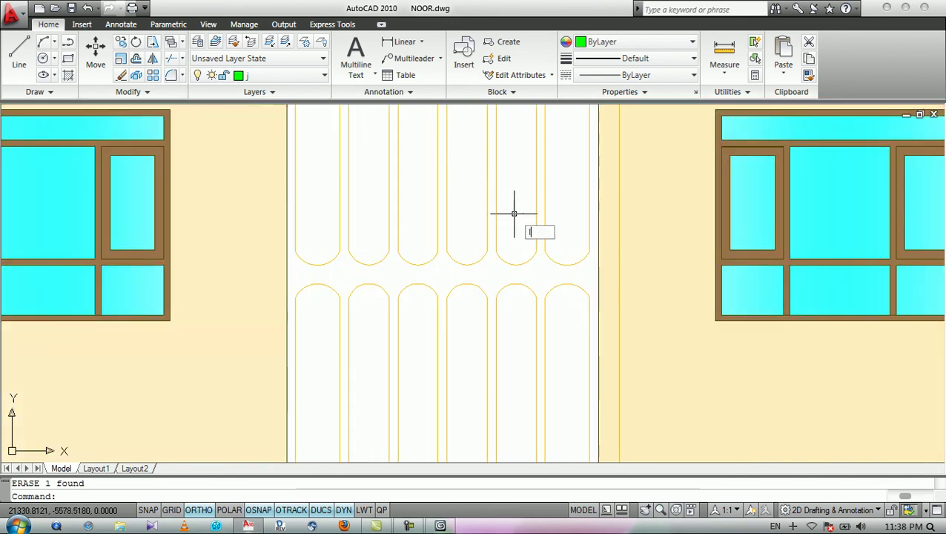
Draw a horizontal line from the lowest point of the top tier's rightmost arch to the screen's left edge.
key(Return)
scroll(519, 222, up, 4)
click(608, 295)
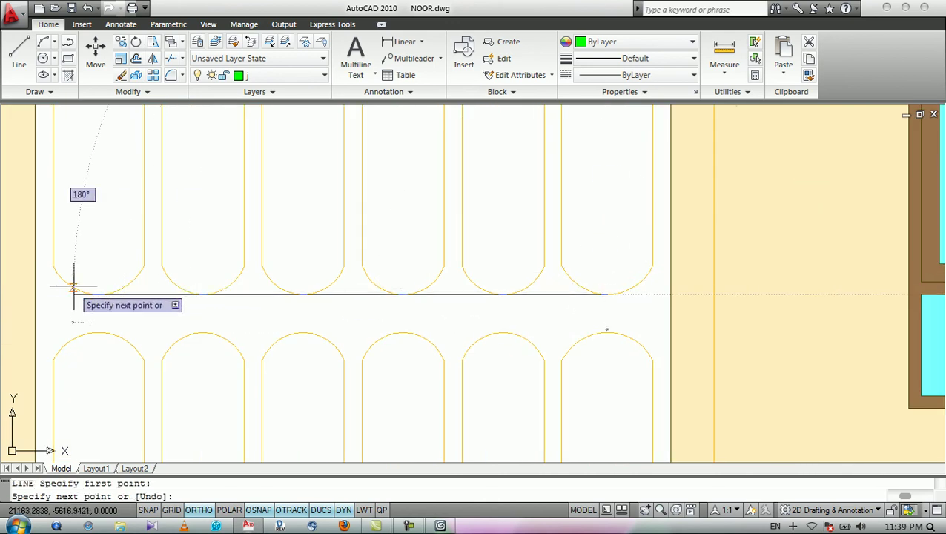
click(35, 294)
key(Return)
key(Return)
key(Escape)
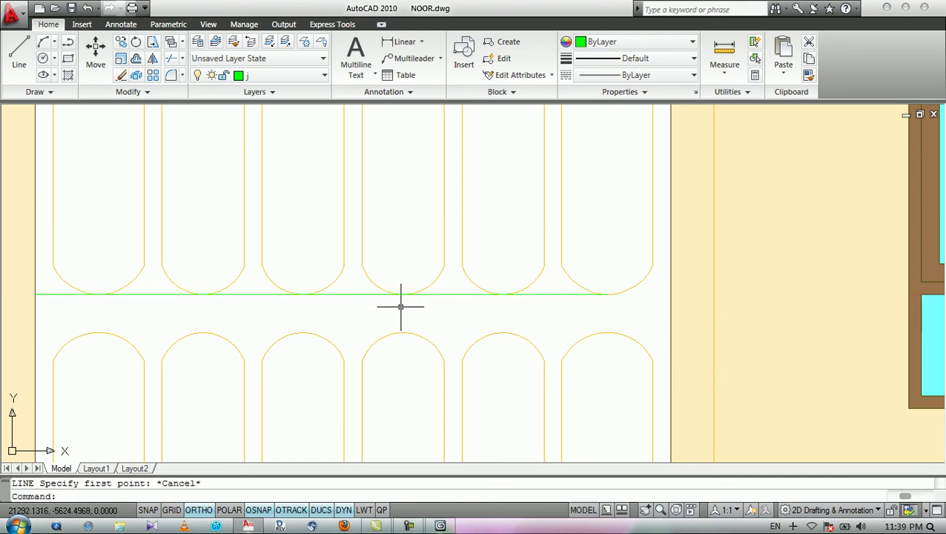
Extend the horizontal line under the top tier of arches to the screen's right edge.
text(ex)
key(Return)
key(Return)
click(604, 295)
double_click(555, 295)
click(554, 305)
key(Return)
Erase the frame outline around the bottom tier of arched openings, just above the entrance.
scroll(504, 217, down, 3)
scroll(466, 197, down, 5)
scroll(496, 410, up, 6)
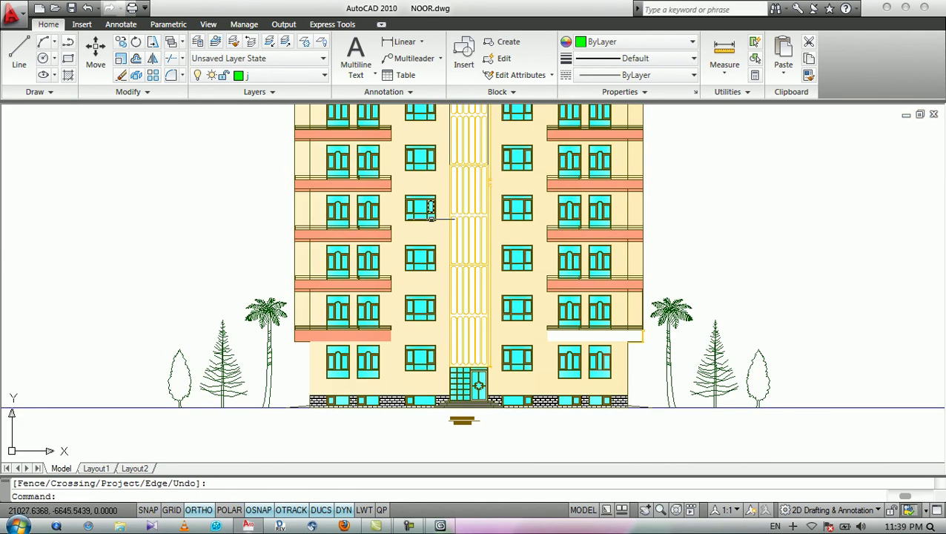
scroll(490, 410, up, 3)
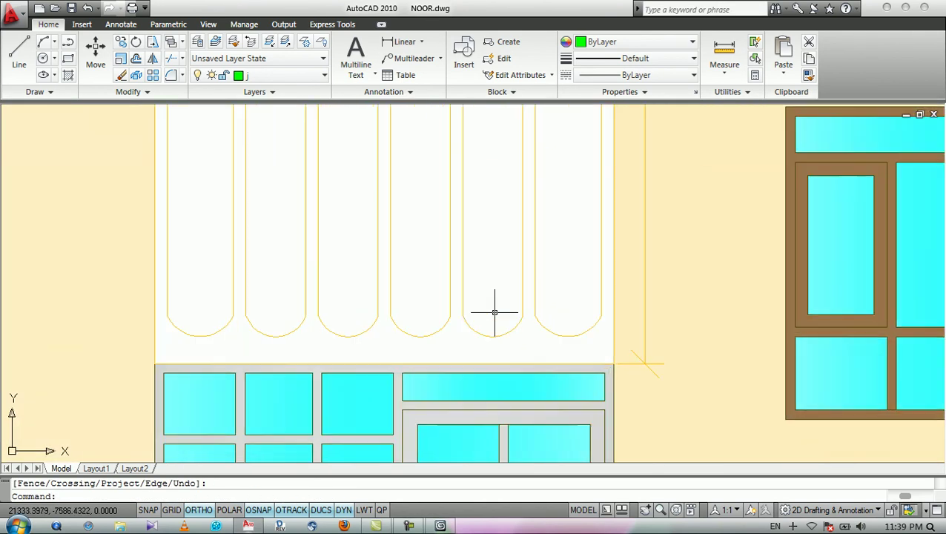
click(521, 363)
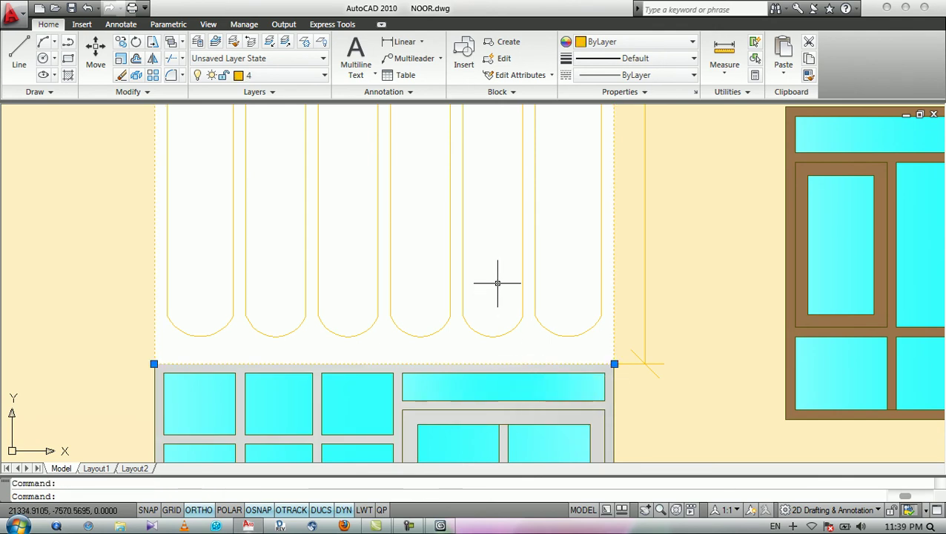
text(e)
key(Return)
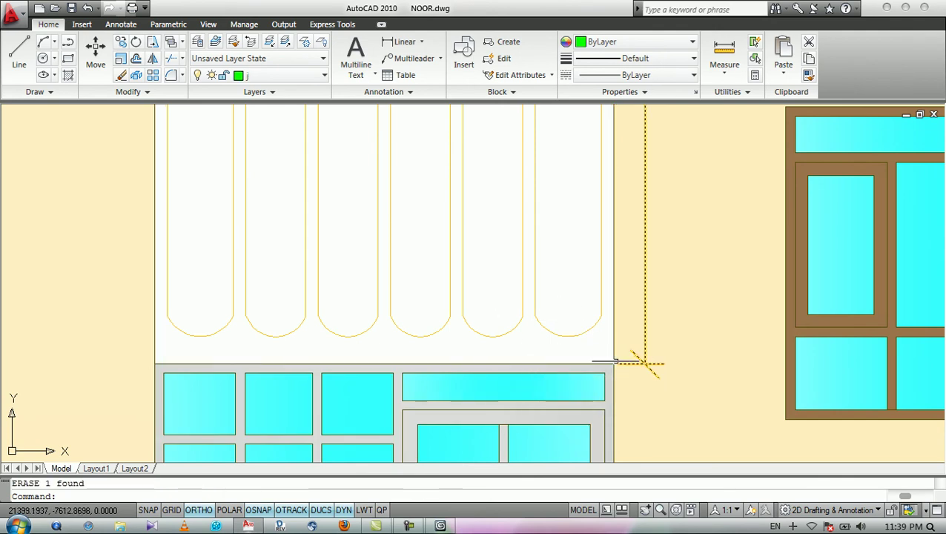
Offset the line along the top of the entrance frame upward by 15, toward the bottom tier's arches.
text(o)
key(Return)
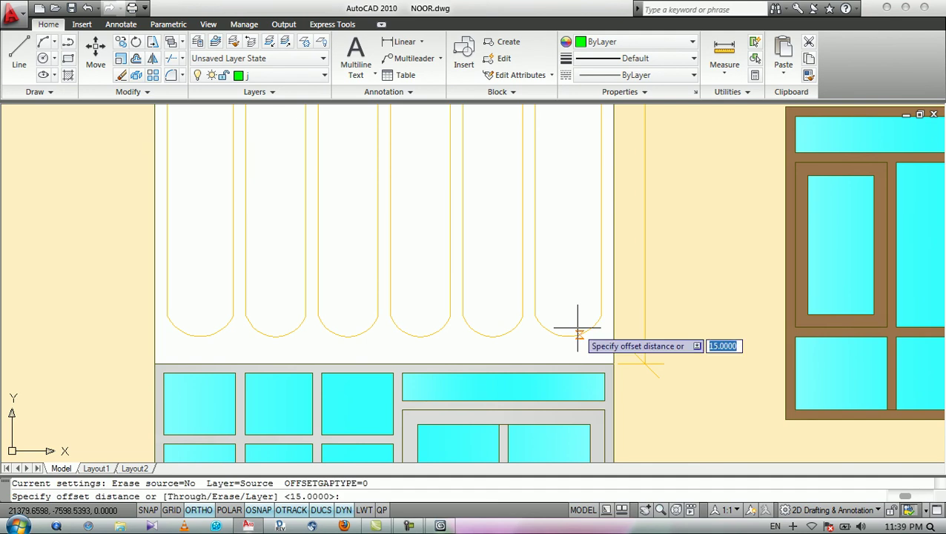
text(15)
key(Return)
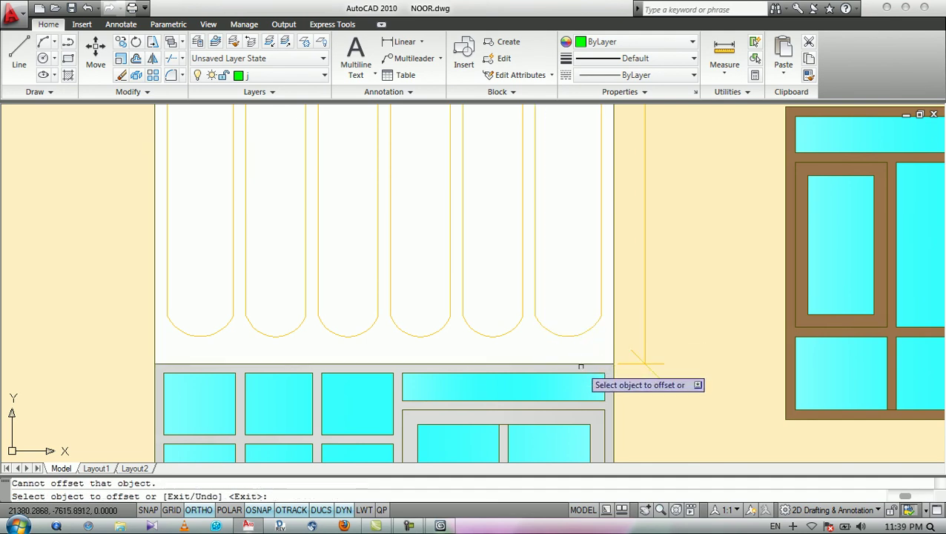
click(577, 364)
click(580, 343)
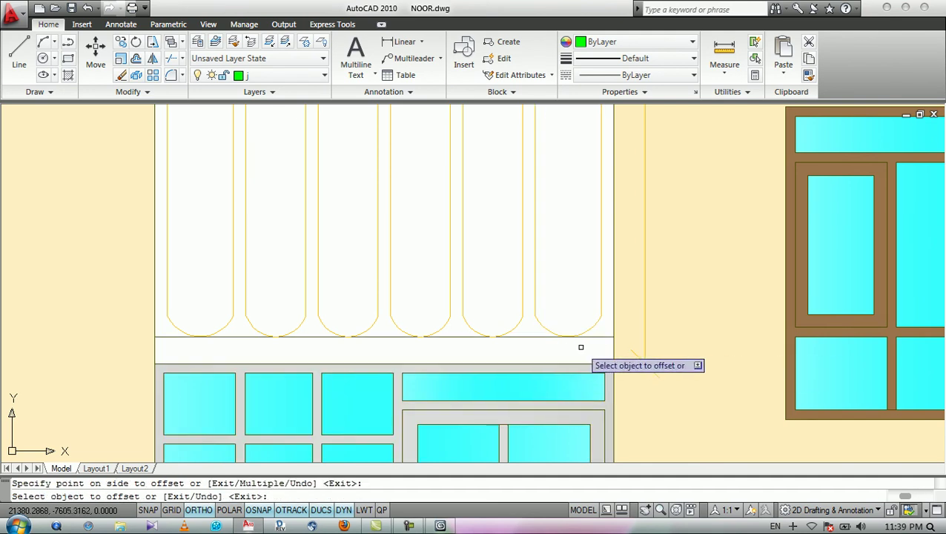
key(Return)
scroll(574, 348, up, 3)
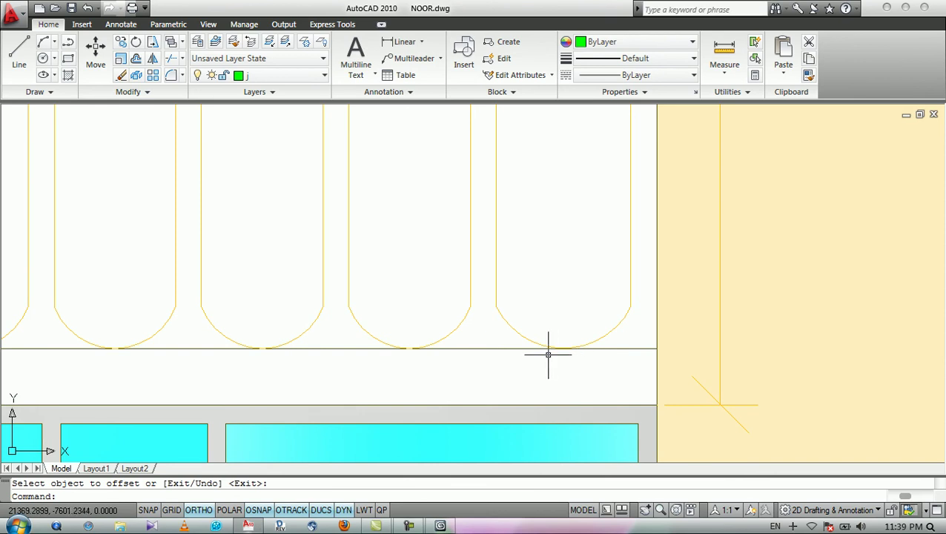
Offset the line under the roof cap downward by 15, toward the tops of the highest arches.
scroll(548, 354, down, 6)
scroll(481, 344, up, 5)
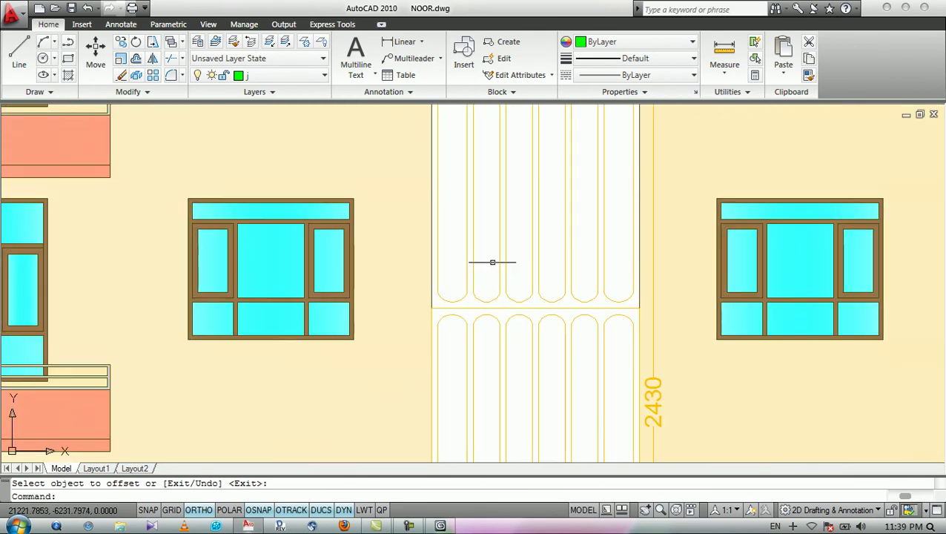
scroll(504, 272, down, 4)
scroll(502, 337, up, 1)
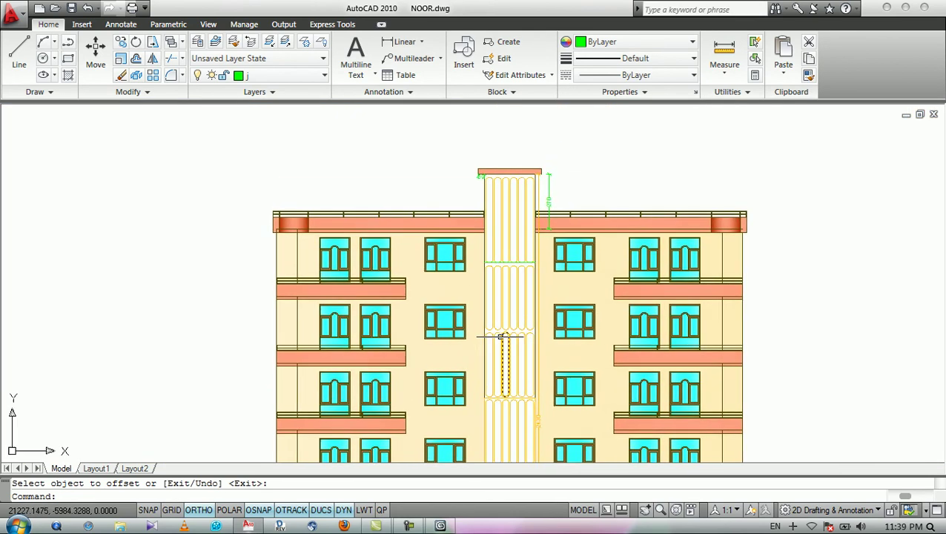
scroll(502, 337, up, 4)
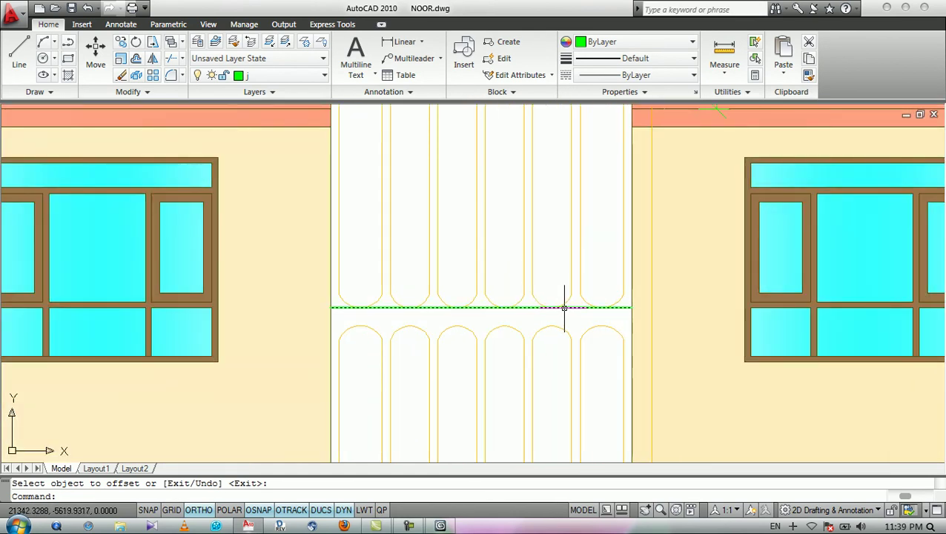
scroll(564, 311, down, 4)
scroll(522, 284, up, 2)
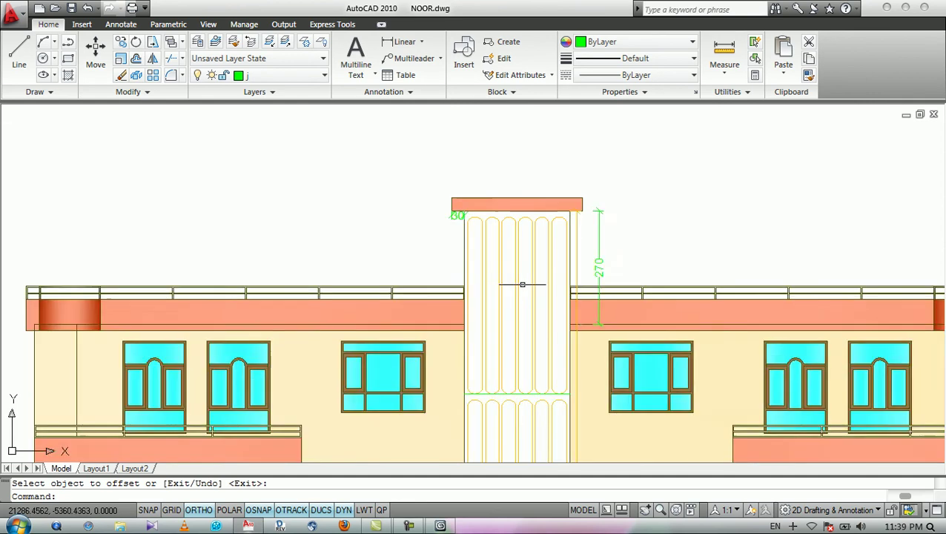
scroll(522, 284, up, 2)
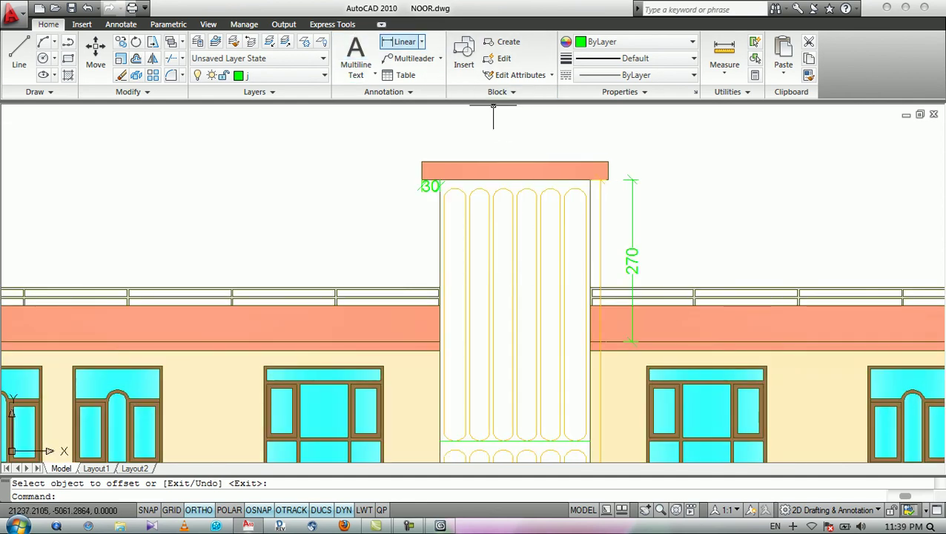
scroll(571, 181, up, 3)
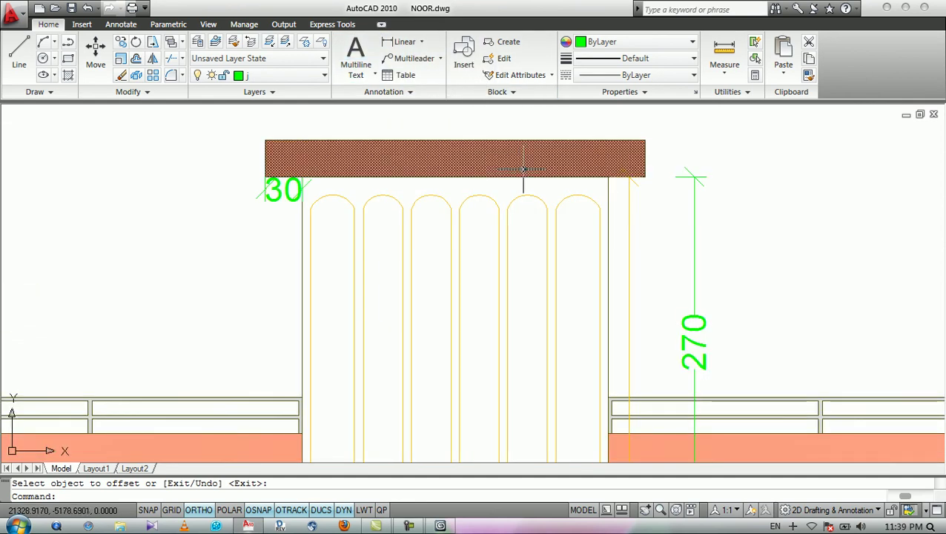
key(Return)
scroll(541, 174, up, 2)
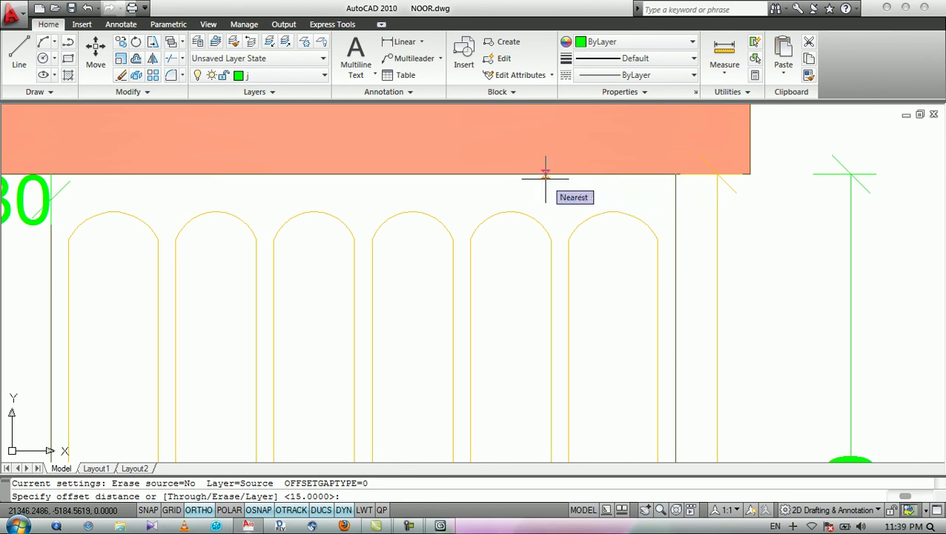
key(Return)
click(568, 173)
click(574, 194)
key(Return)
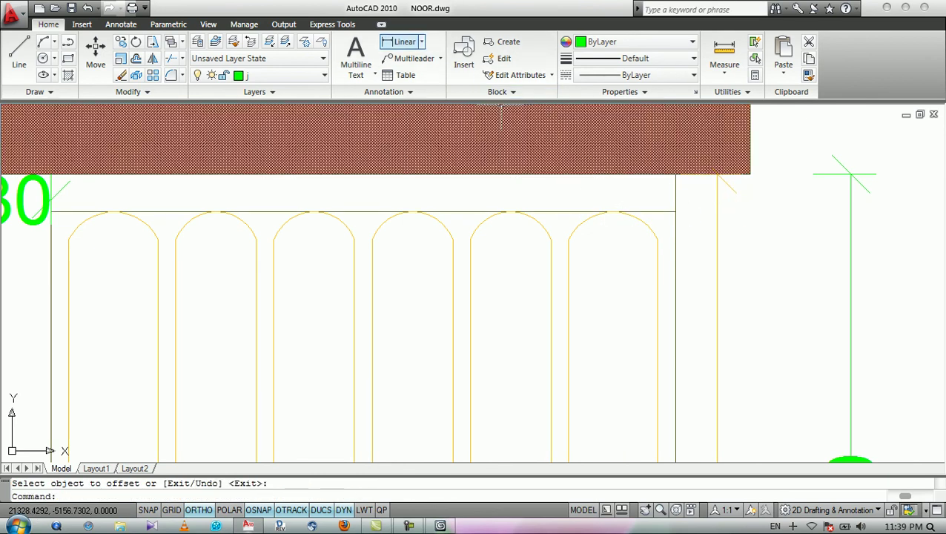
Add a vertical linear dimension between the horizontal lines above and below the top tier of arches.
click(404, 41)
click(674, 212)
scroll(576, 147, down, 4)
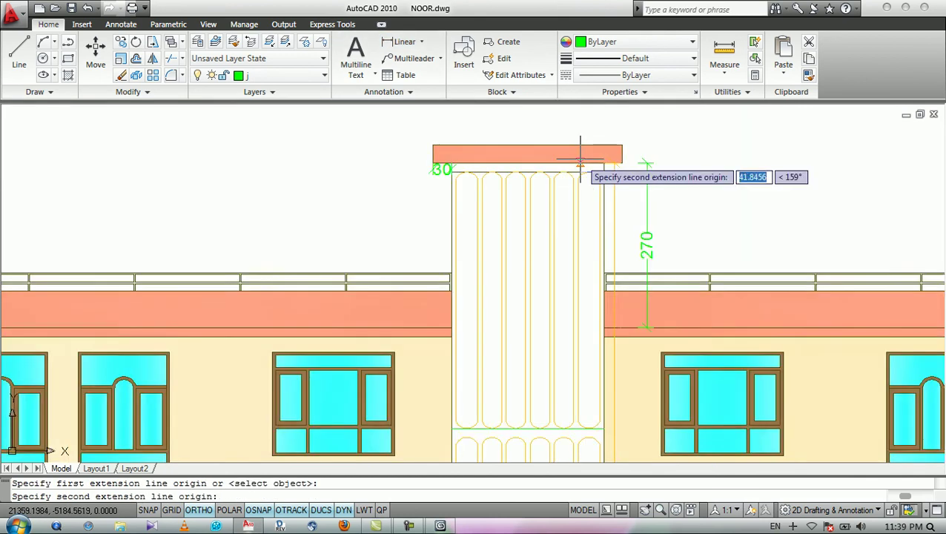
scroll(612, 380, up, 5)
click(575, 397)
click(544, 354)
scroll(523, 351, down, 4)
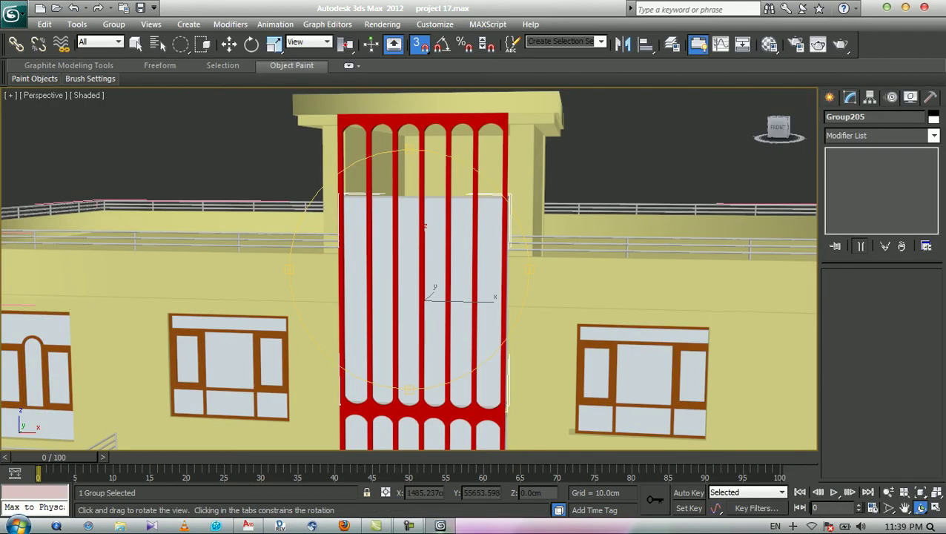
Switch to 3ds Max, ungroup the top stair glazing behind the red screen, and hide all unselected objects.
key(q)
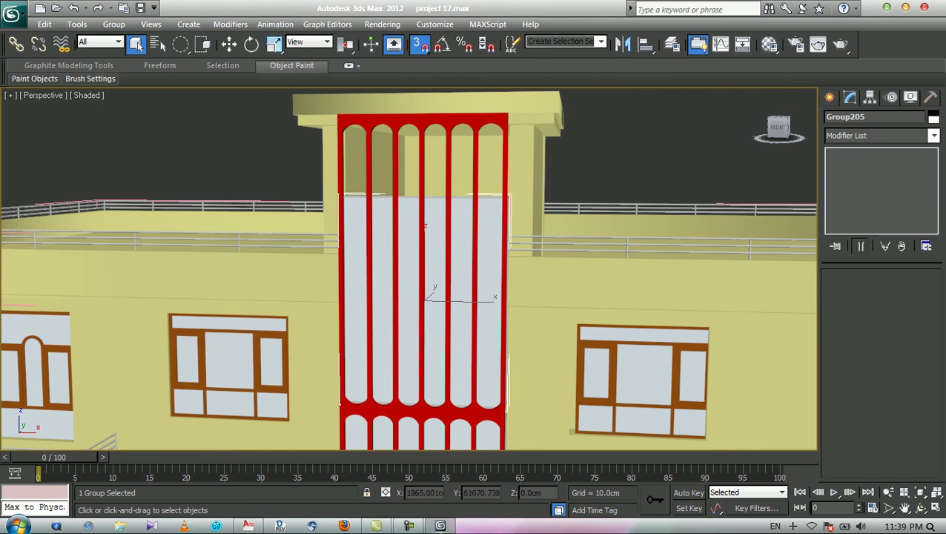
click(113, 24)
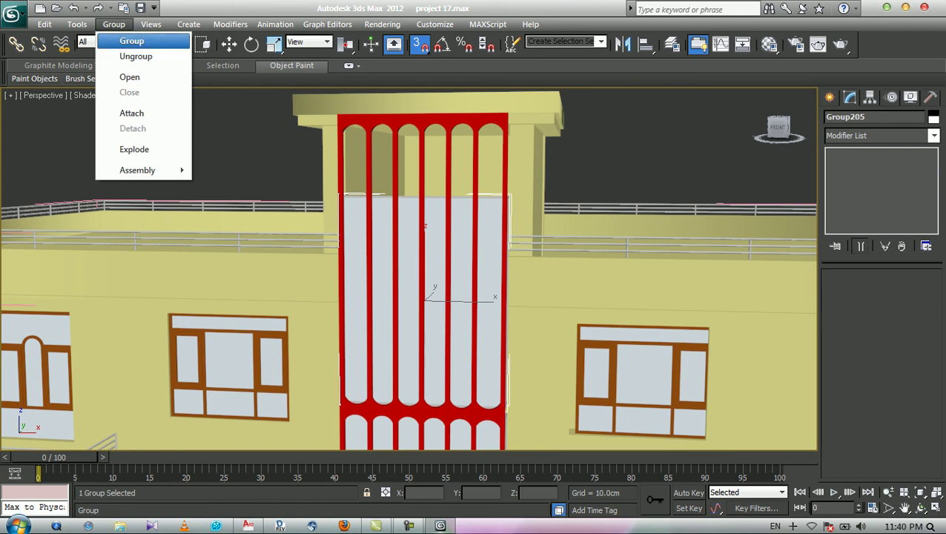
click(136, 56)
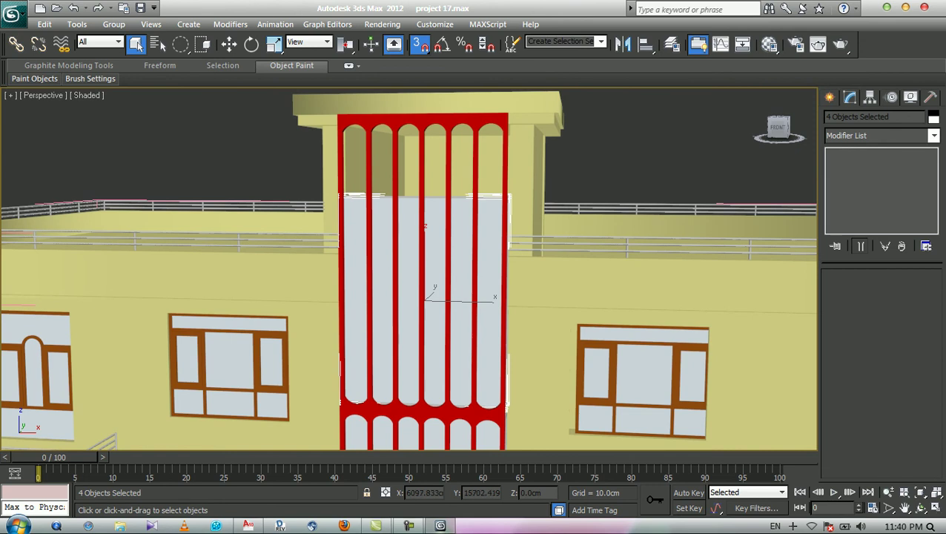
right_click(489, 240)
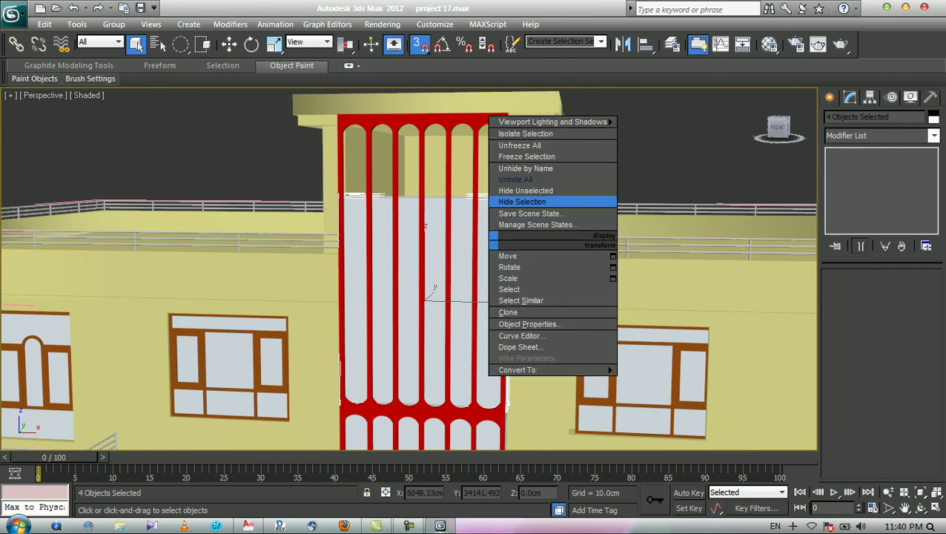
click(525, 190)
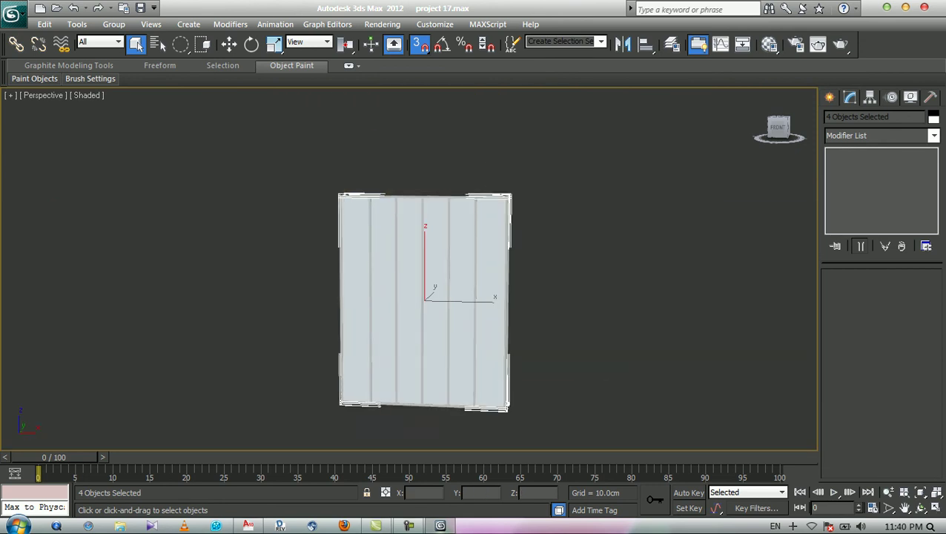
Set the Extrude amount of the glazing's glass panes to 420 cm.
click(919, 508)
mouse_move(409, 297)
mouse_down()
mouse_move(475, 303)
mouse_move(415, 299)
mouse_up()
key(Escape)
key(ctrl+d)
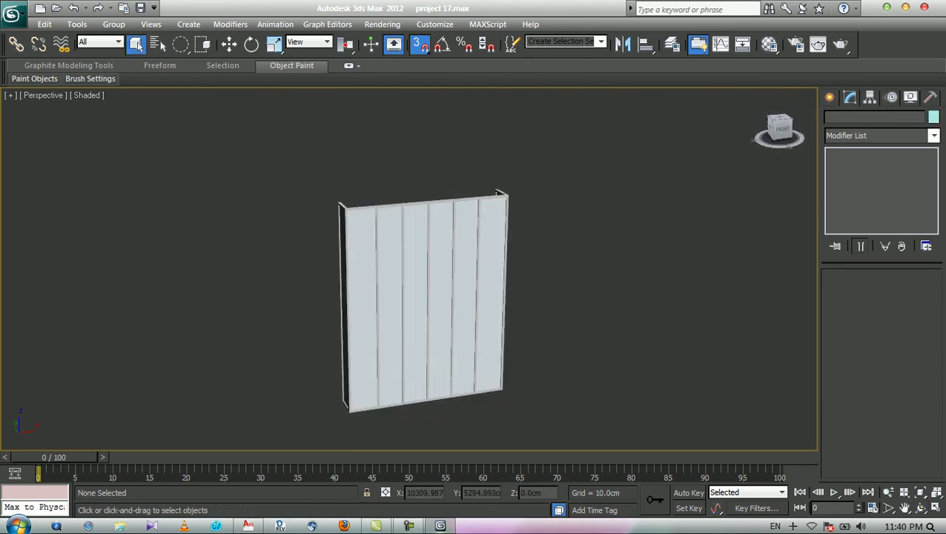
click(426, 300)
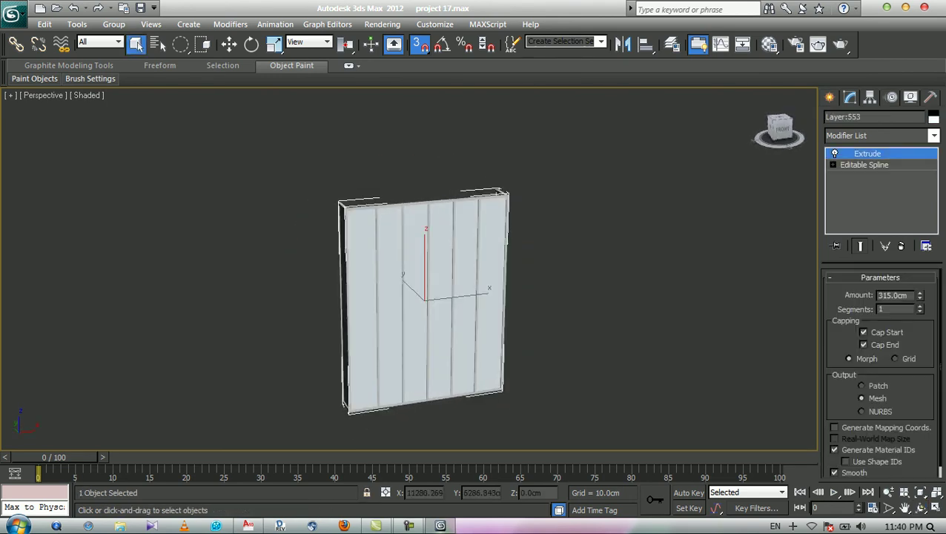
double_click(894, 295)
text(420)
key(Return)
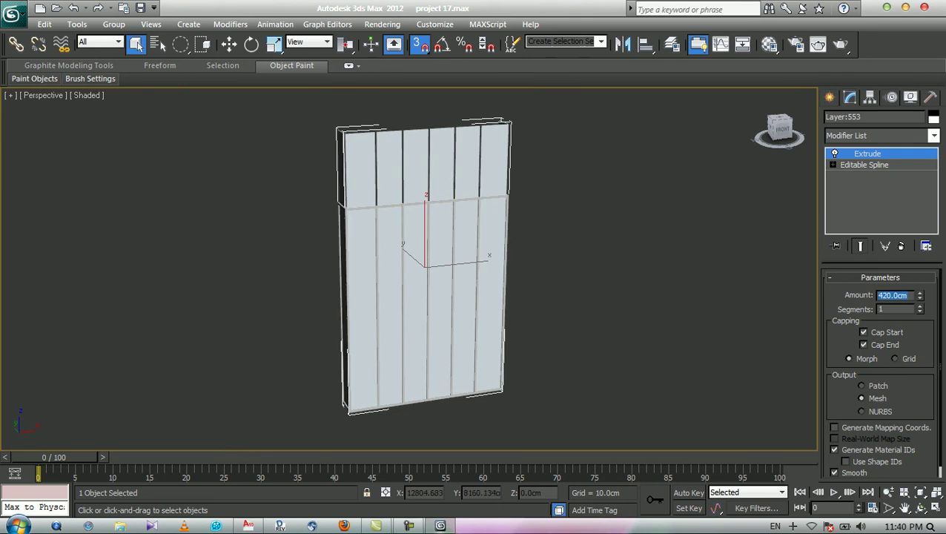
Set the Extrude amount of the glazing's vertical mullions to 420 cm.
key(ctrl+d)
click(428, 201)
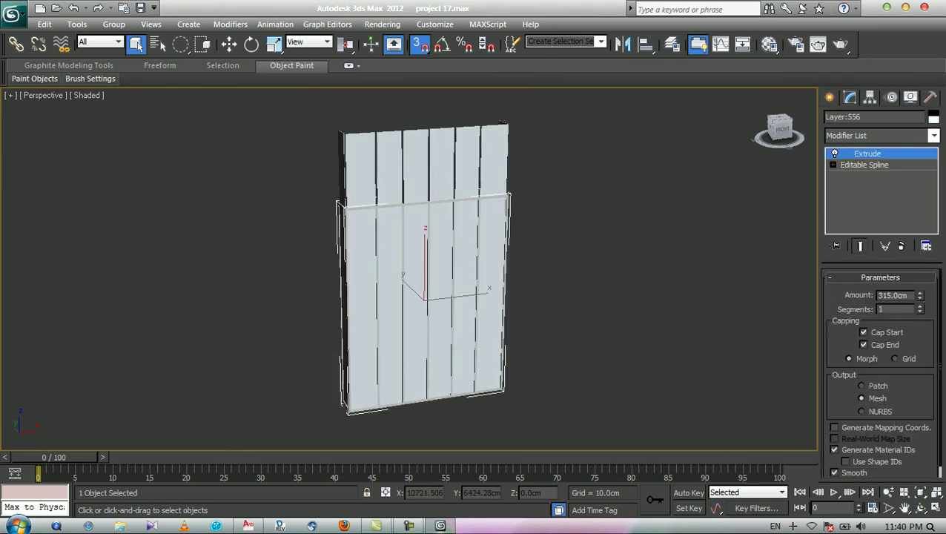
double_click(892, 294)
text(4)
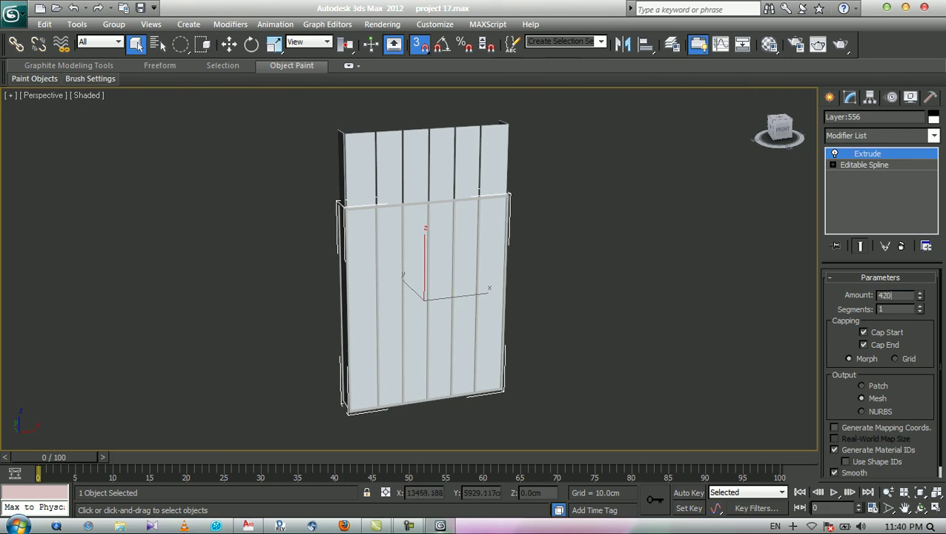
text(20)
key(Return)
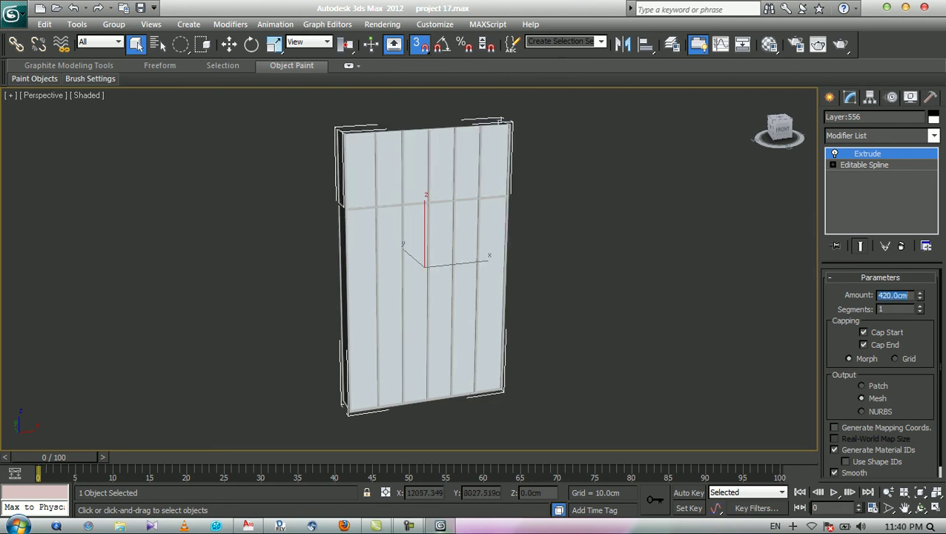
Move the stair glazing's horizontal rail straight up until it sits just above the tops of the mullions.
key(ctrl+d)
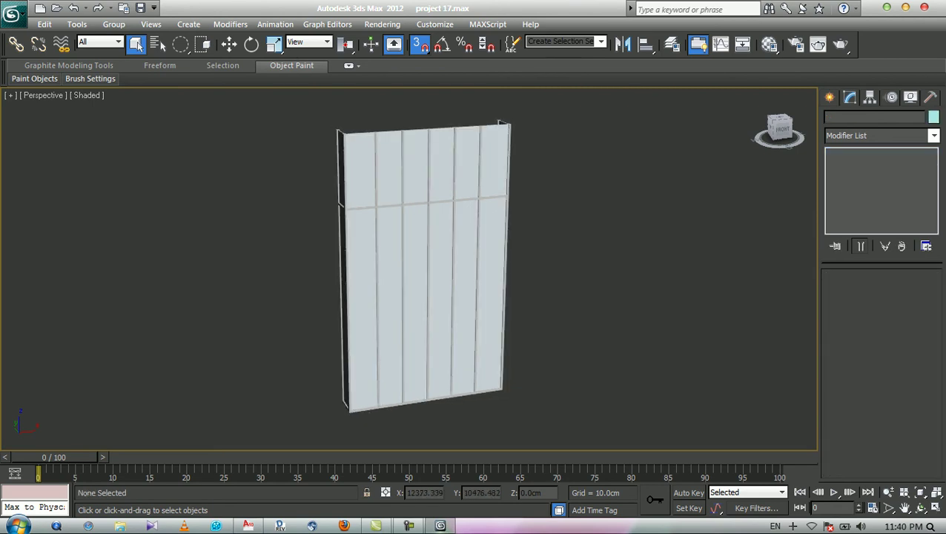
click(415, 203)
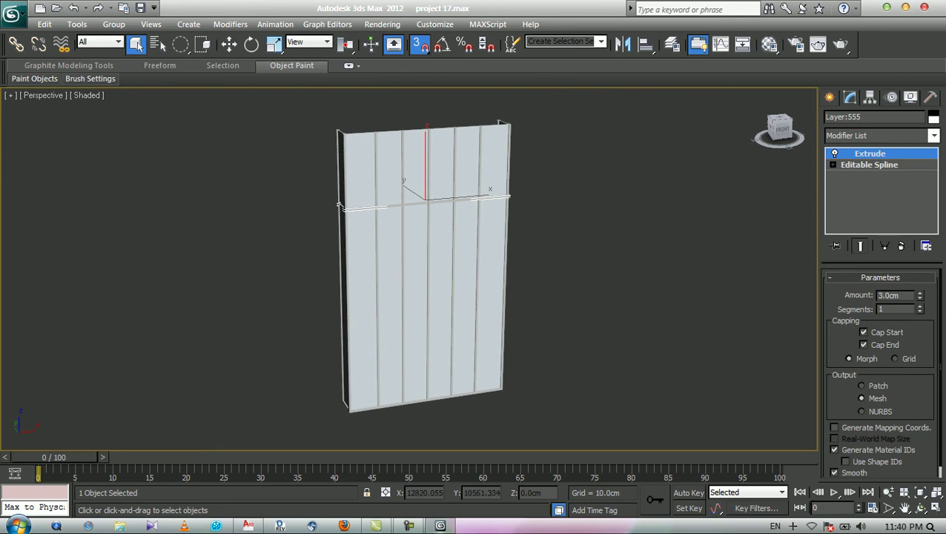
scroll(410, 268, up, 2)
key(z)
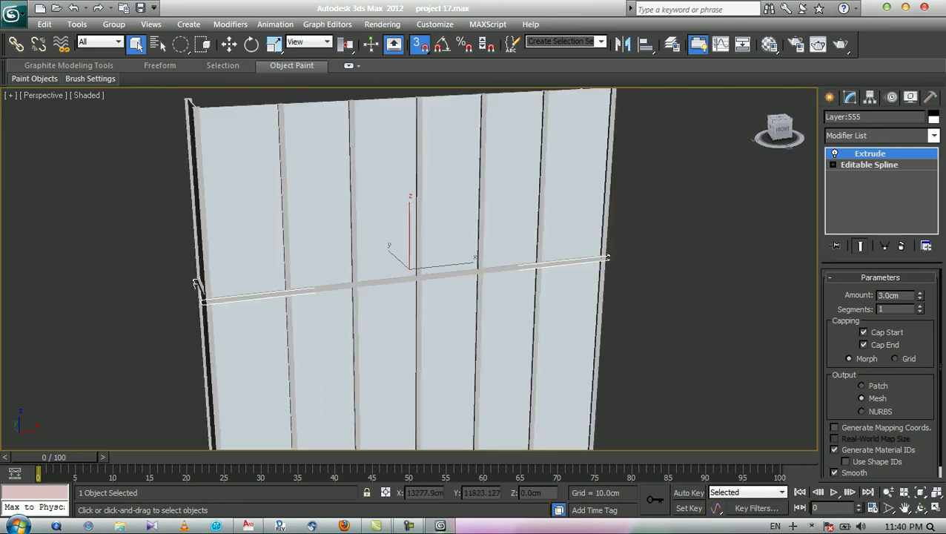
middle_drag(410, 268, 295, 348)
scroll(495, 334, up, 4)
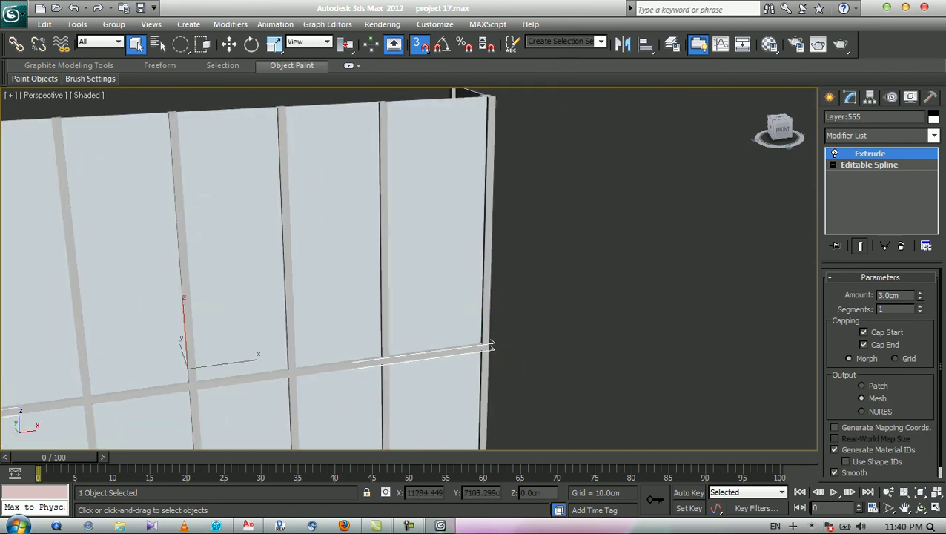
alt+middle_drag(490, 346, 461, 409)
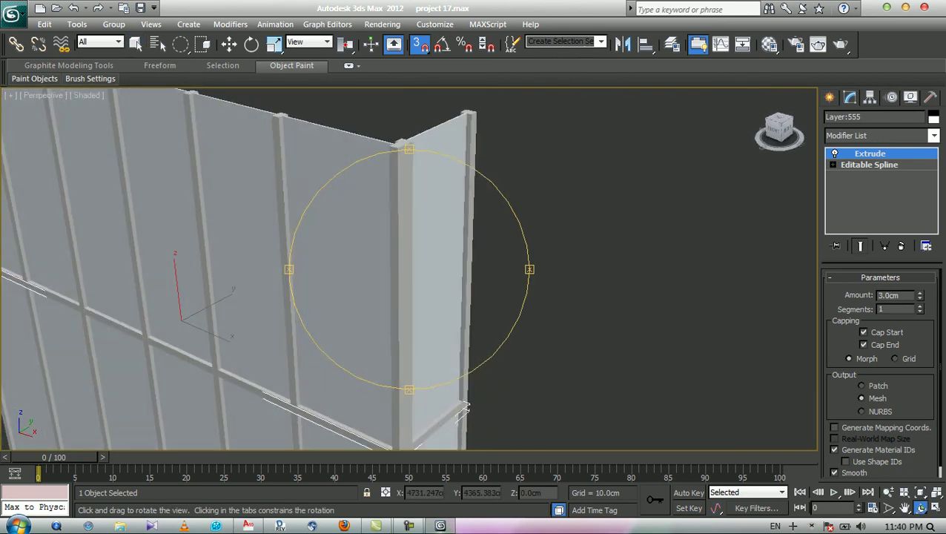
key(w)
scroll(461, 409, down, 3)
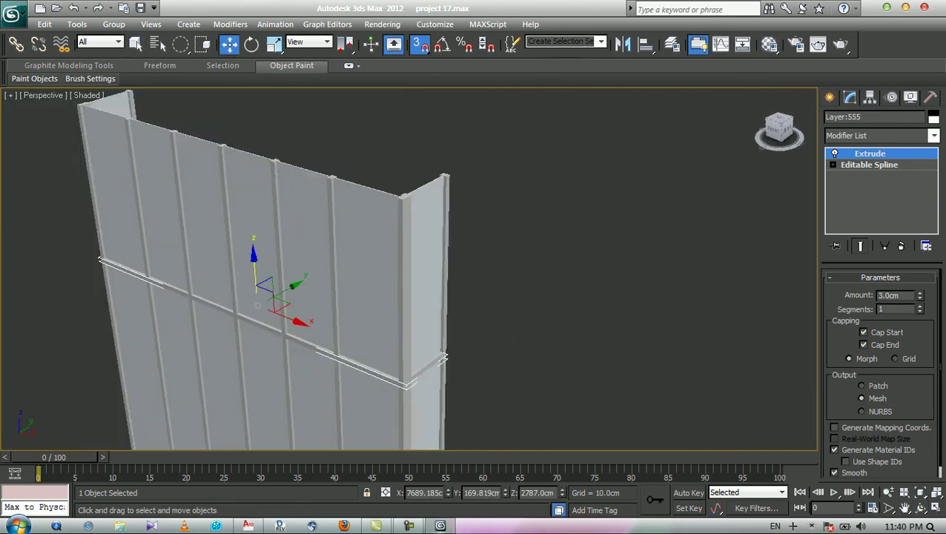
drag(257, 305, 258, 105)
key(s)
scroll(438, 134, up, 4)
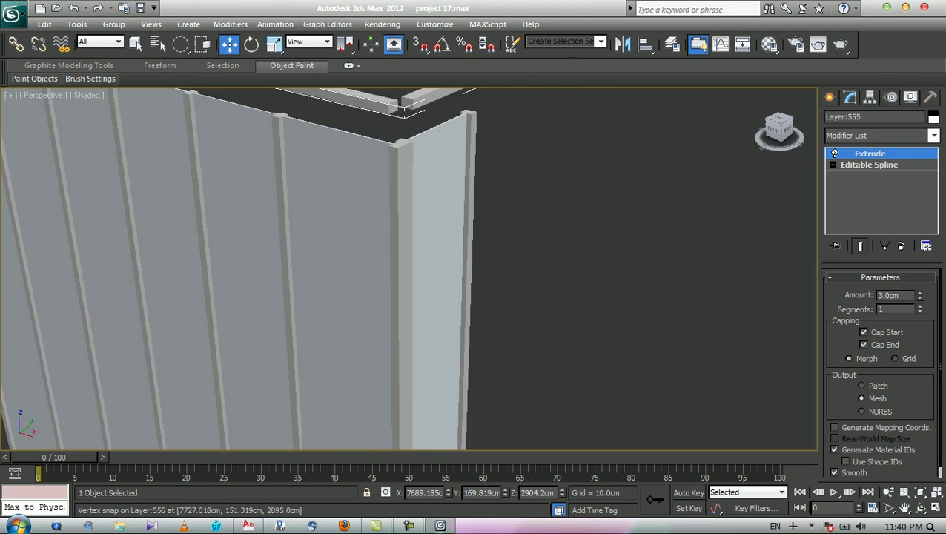
scroll(415, 259, up, 4)
scroll(415, 260, down, 2)
Lower the horizontal rail with vertex snapping so its top face is flush with the mullion tops.
click(919, 507)
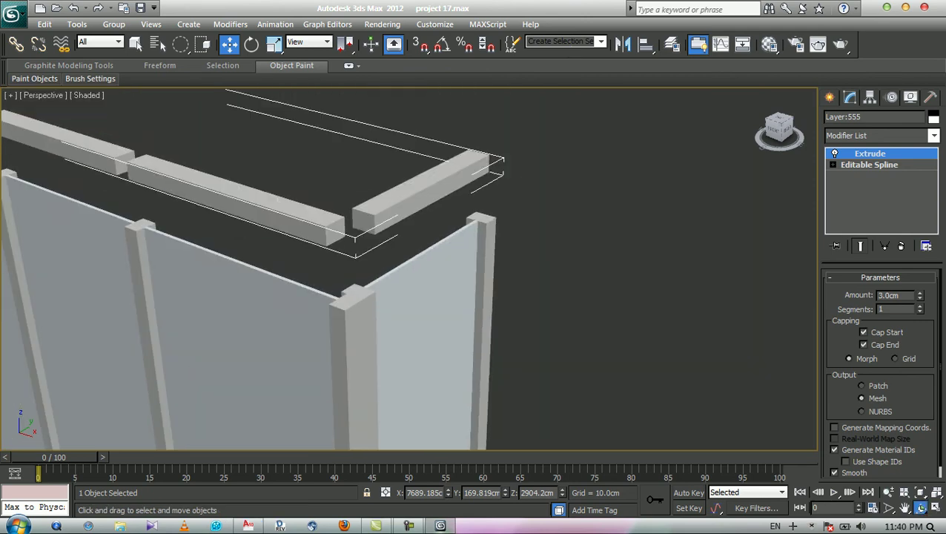
drag(474, 297, 333, 285)
scroll(409, 266, down, 4)
drag(452, 266, 401, 263)
scroll(400, 263, down, 2)
middle_drag(333, 267, 512, 204)
scroll(409, 269, up, 4)
key(ctrl+s)
scroll(281, 317, up, 3)
key(w)
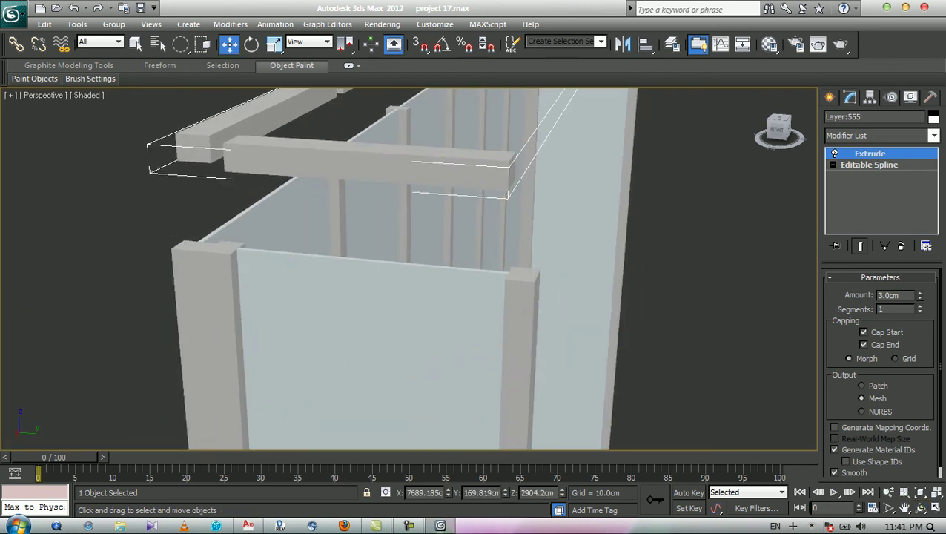
key(s)
drag(509, 162, 503, 307)
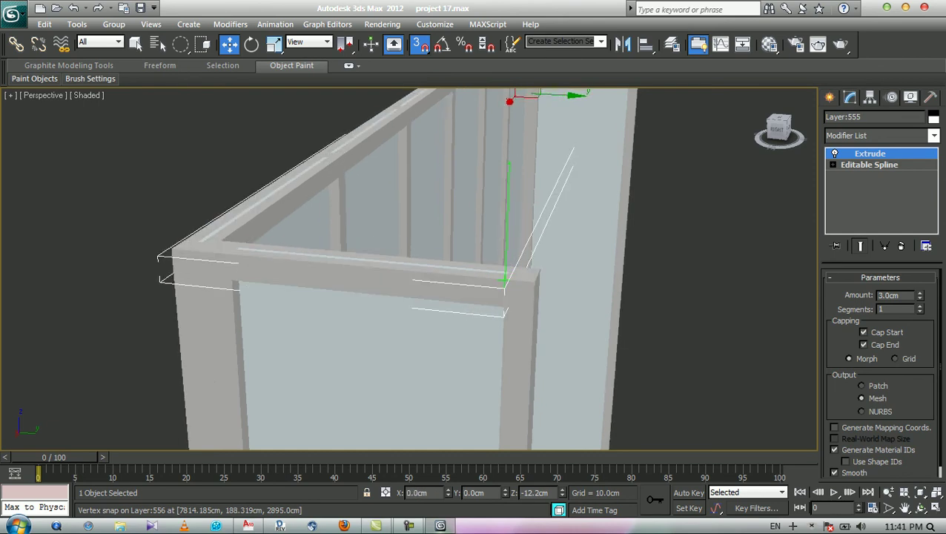
key(s)
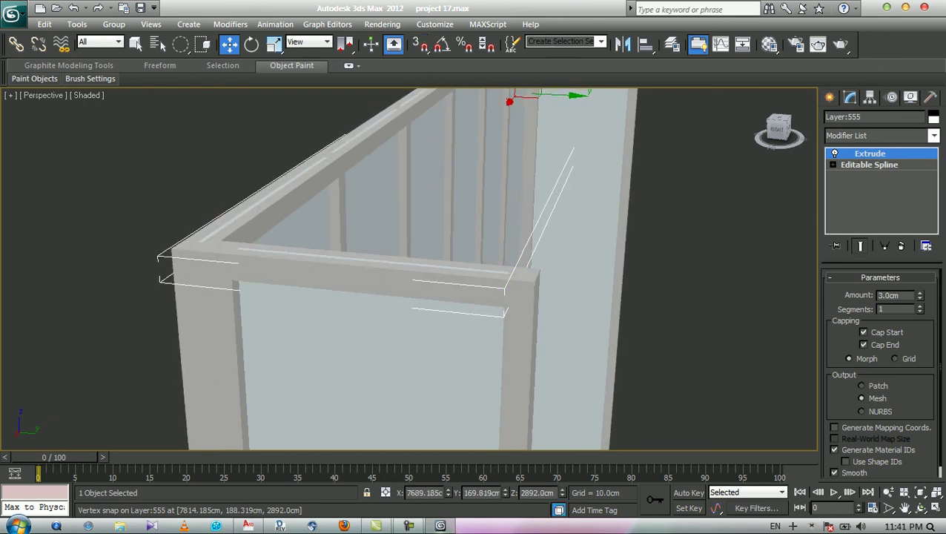
Deselect the rail and unhide all objects to bring back the whole building.
key(q)
scroll(409, 268, down, 6)
click(589, 213)
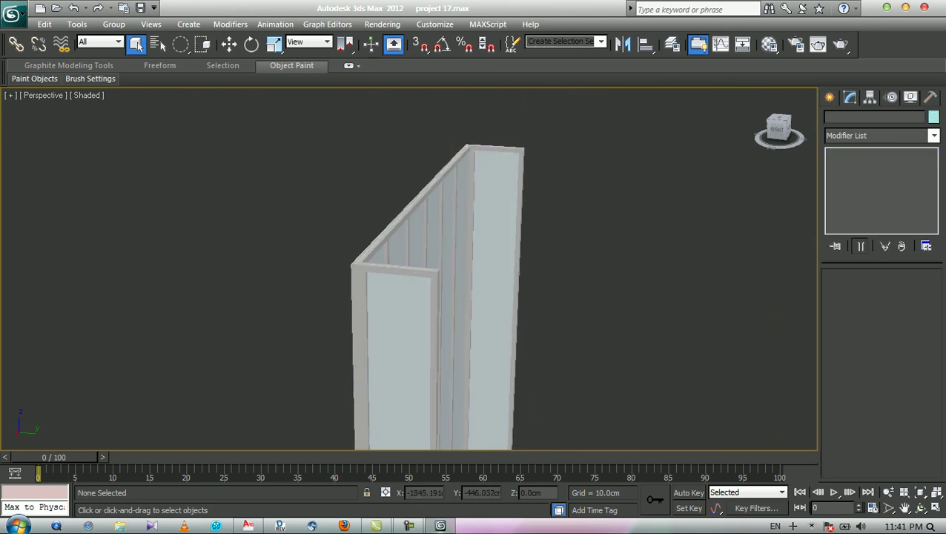
right_click(589, 213)
click(616, 151)
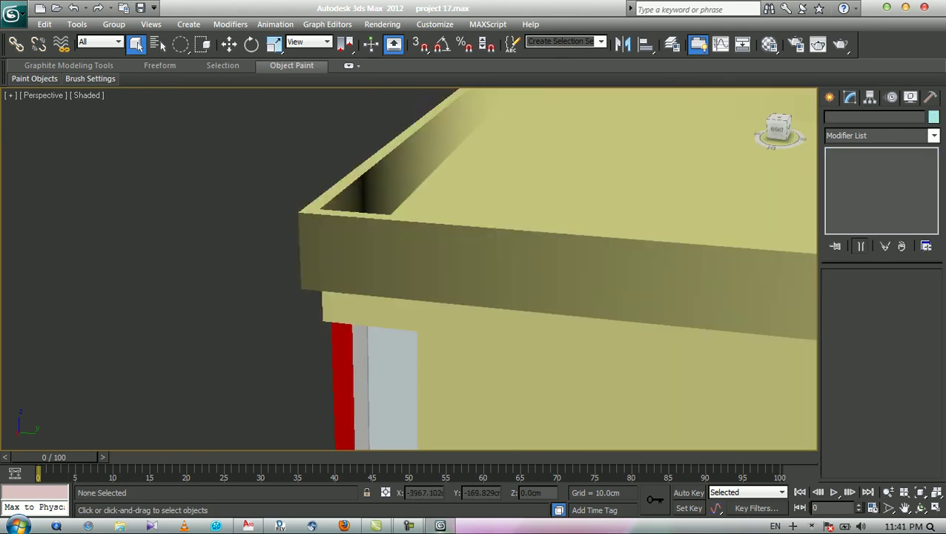
Examine the extended stair glazing behind the red arched screen from both sides, from the roof down to the floor below.
key(ctrl+r)
drag(356, 269, 504, 267)
scroll(408, 268, down, 2)
drag(445, 274, 467, 263)
scroll(408, 268, down, 3)
scroll(411, 296, up, 5)
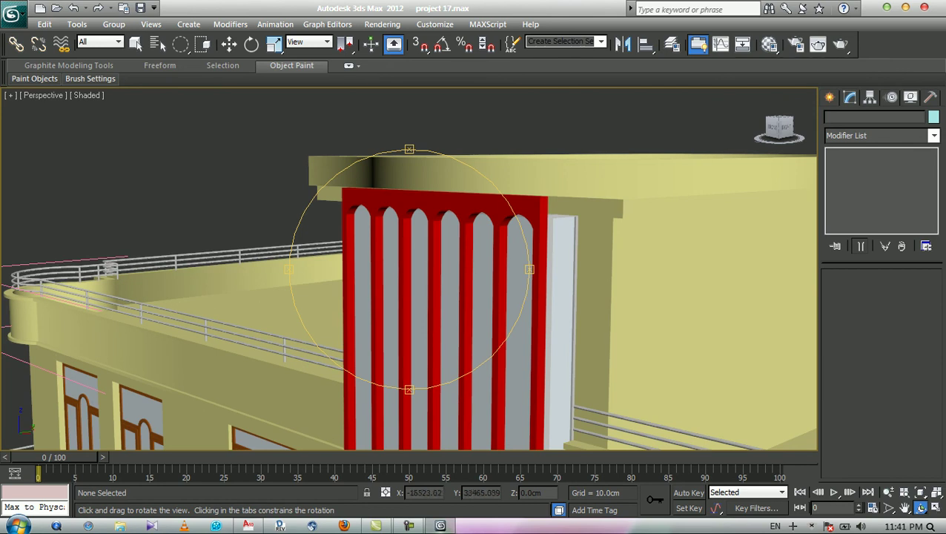
drag(411, 282, 471, 304)
scroll(445, 297, down, 4)
middle_drag(415, 341, 452, 230)
scroll(415, 275, up, 3)
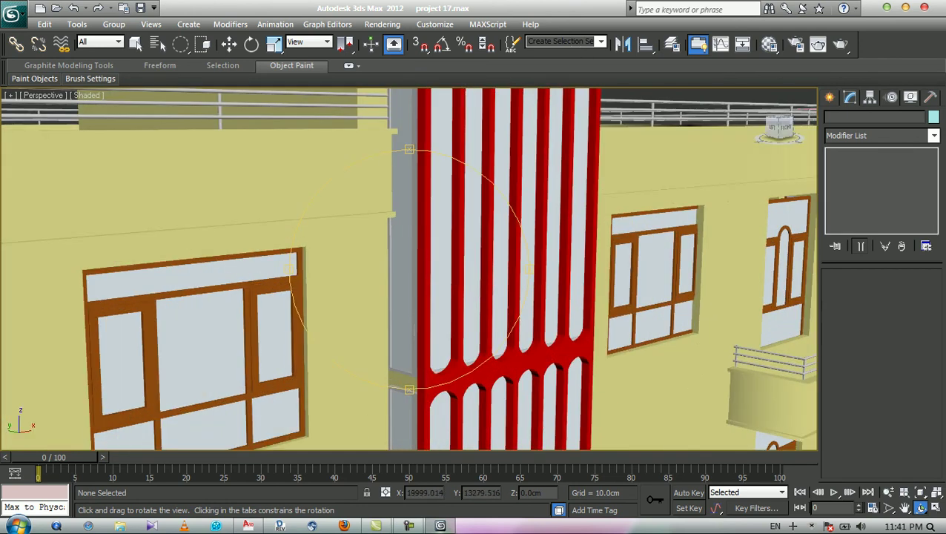
Save the scene as a new incremental version named project 18.
click(136, 44)
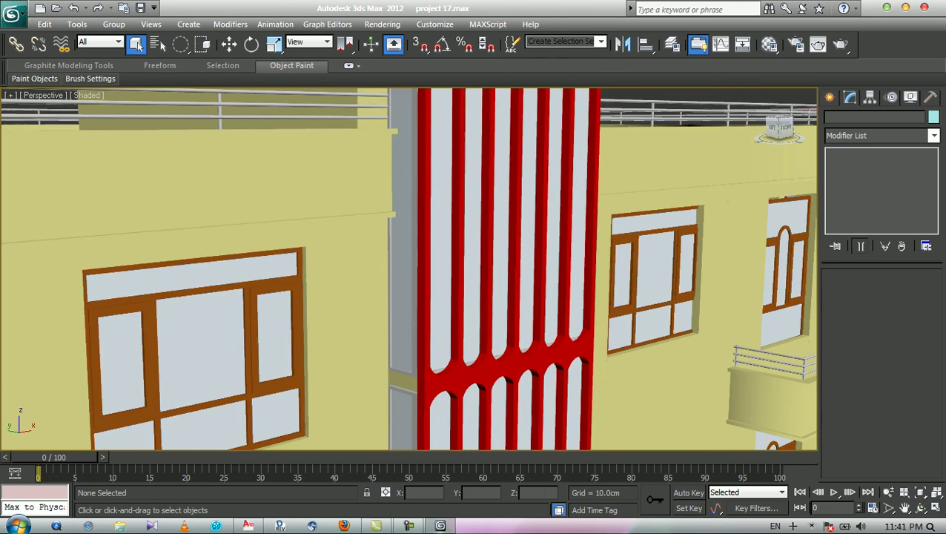
click(12, 13)
click(49, 166)
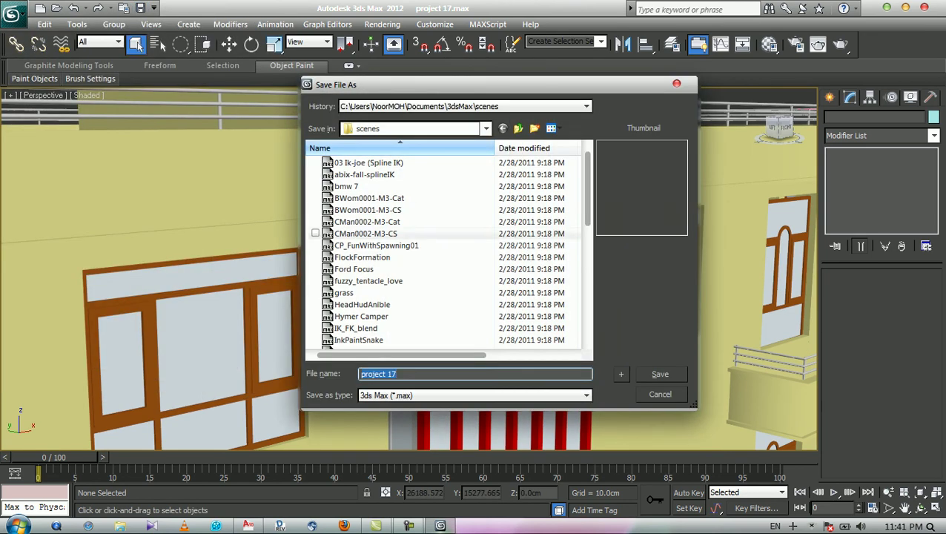
click(621, 374)
Review the red arched screen, its tier joints and glazing up close, and the whole building from several angles.
key(ctrl+r)
drag(459, 269, 415, 268)
scroll(409, 268, down, 3)
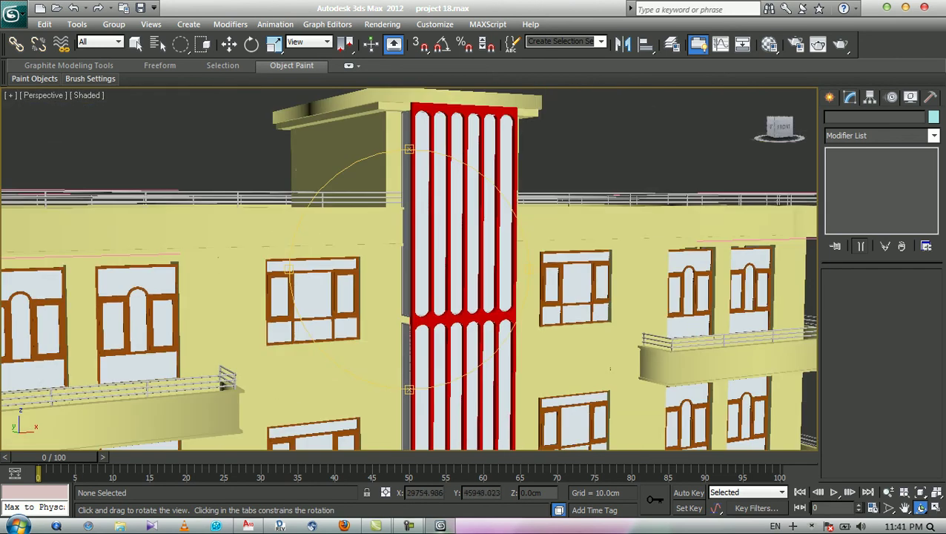
scroll(409, 268, up, 4)
middle_drag(459, 342, 436, 209)
drag(459, 268, 441, 268)
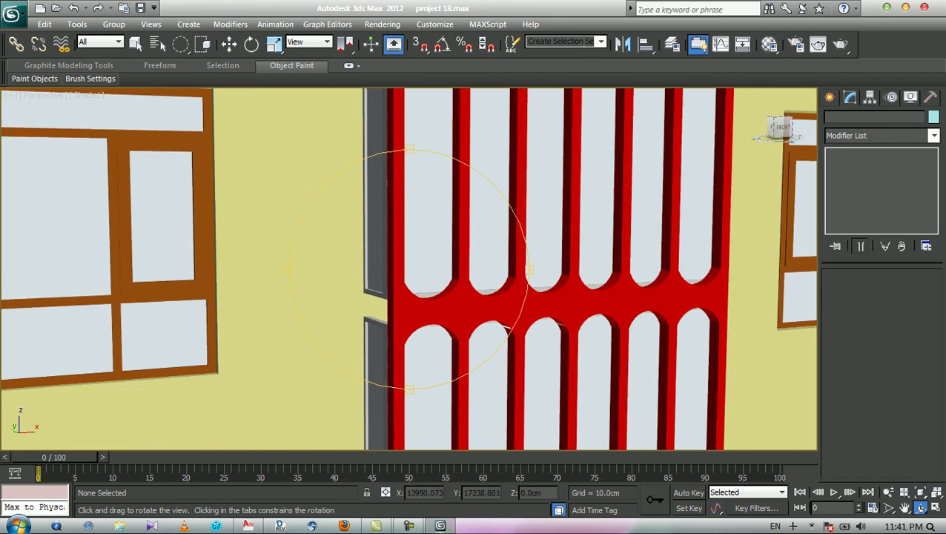
scroll(412, 274, down, 10)
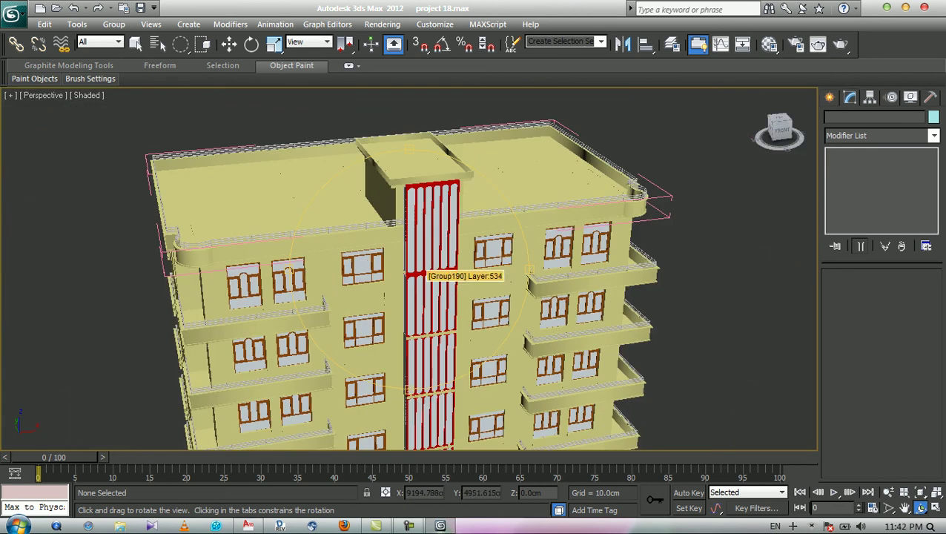
drag(412, 274, 385, 217)
scroll(411, 266, down, 7)
drag(410, 267, 441, 271)
scroll(412, 271, up, 5)
drag(710, 430, 718, 405)
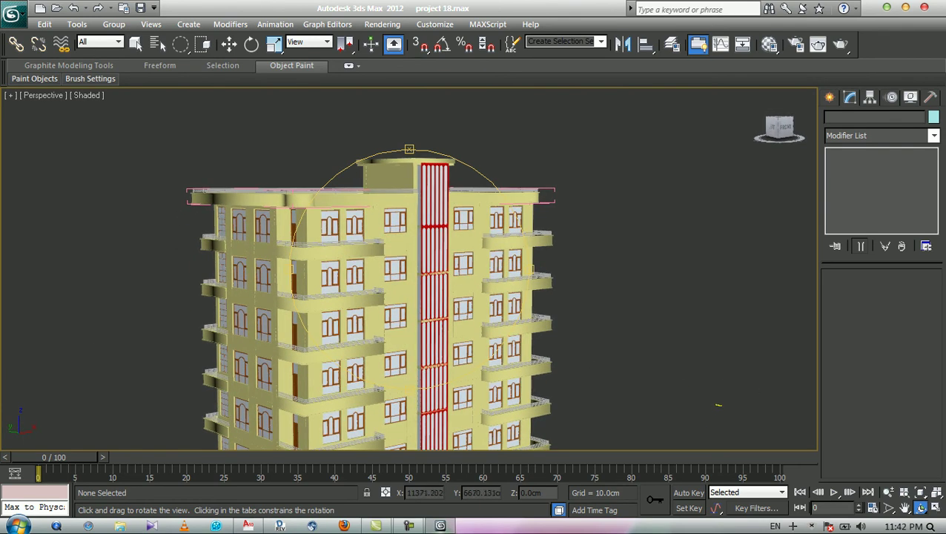
drag(718, 405, 776, 407)
drag(748, 335, 526, 333)
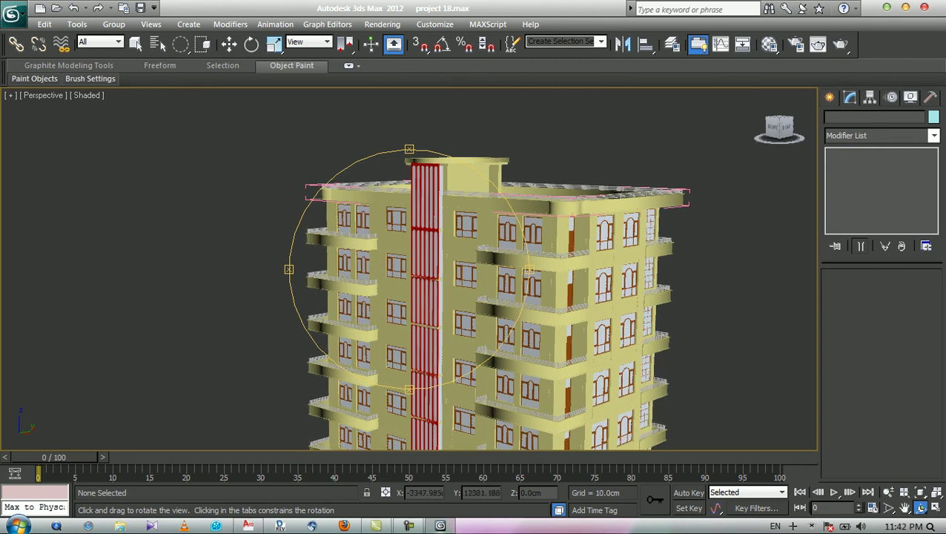
scroll(408, 268, up, 5)
middle_drag(408, 268, 357, 395)
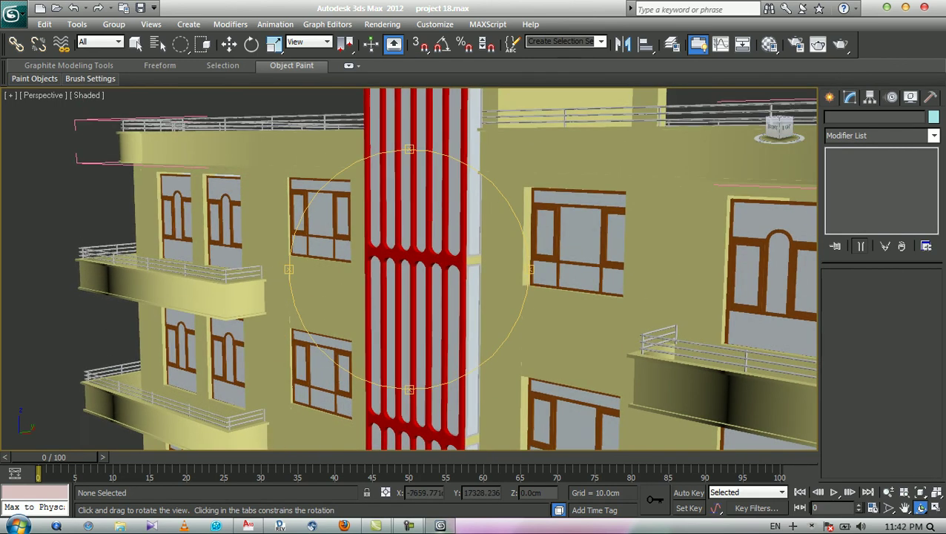
middle_drag(409, 268, 404, 182)
scroll(404, 282, up, 5)
scroll(408, 268, down, 5)
middle_drag(408, 312, 421, 144)
scroll(410, 282, down, 8)
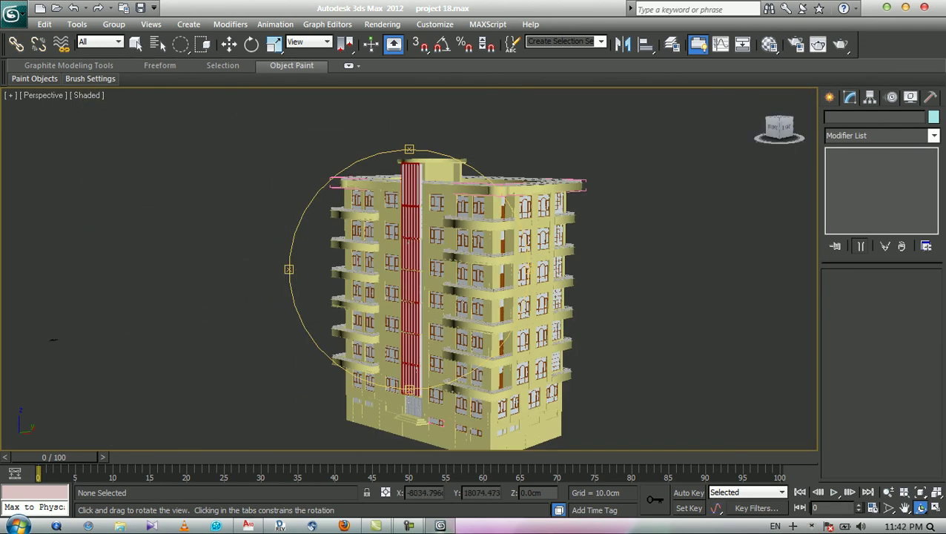
drag(409, 297, 557, 296)
key(Escape)
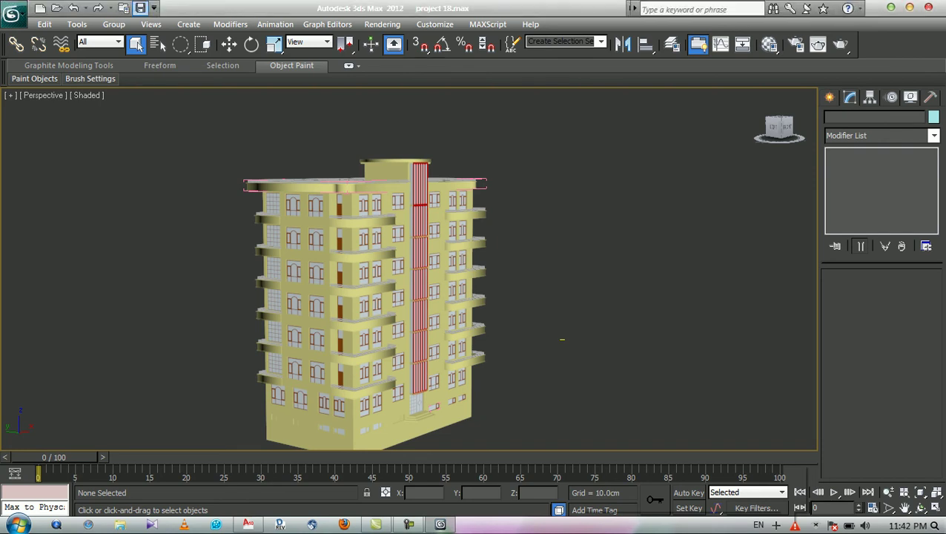
key(super+d)
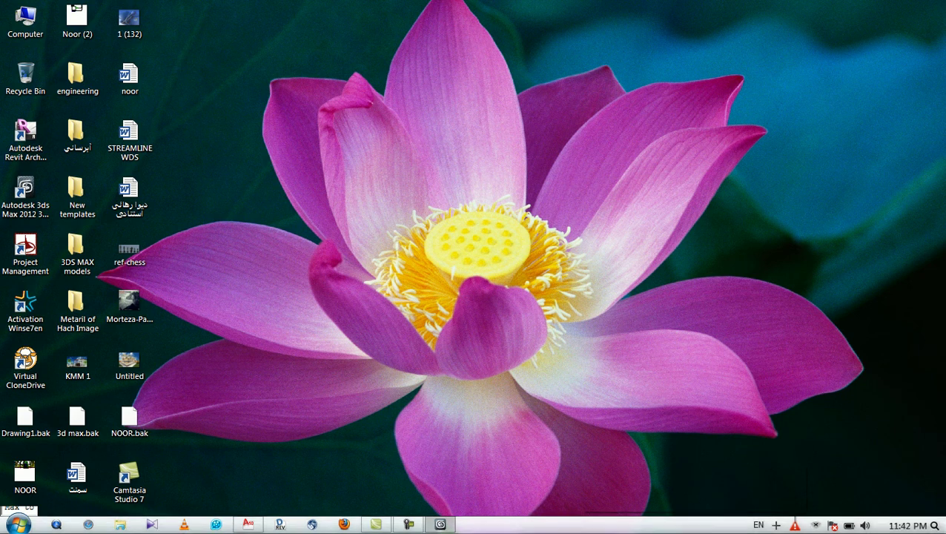
click(407, 524)
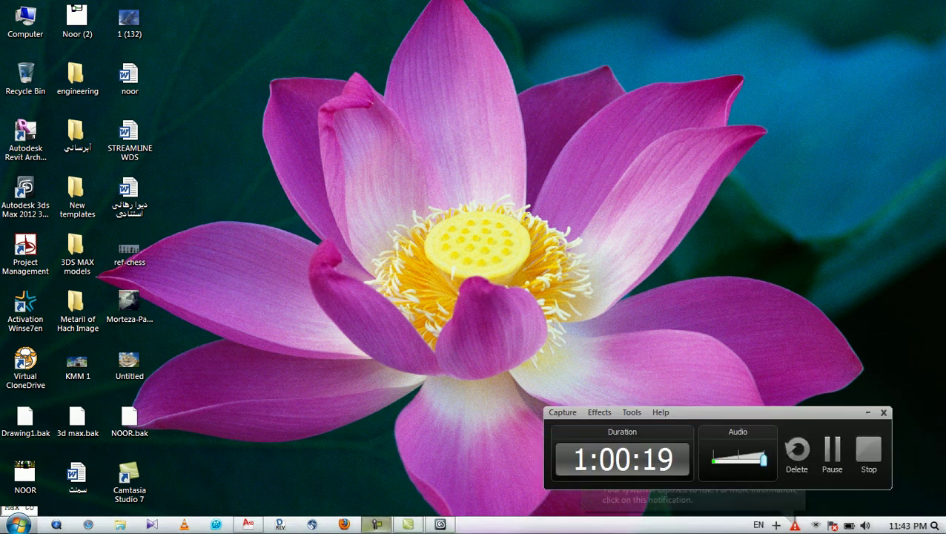